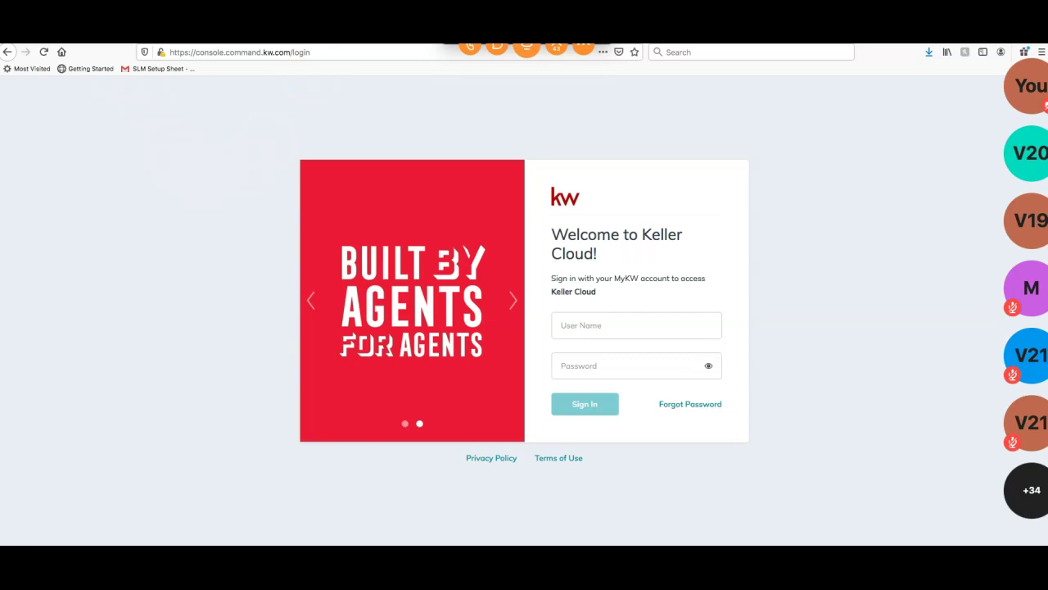
# Sign in to KW Command with the account username and password
pyautogui.click(168, 237)
pyautogui.click(589, 316)
pyautogui.write('sleroy')
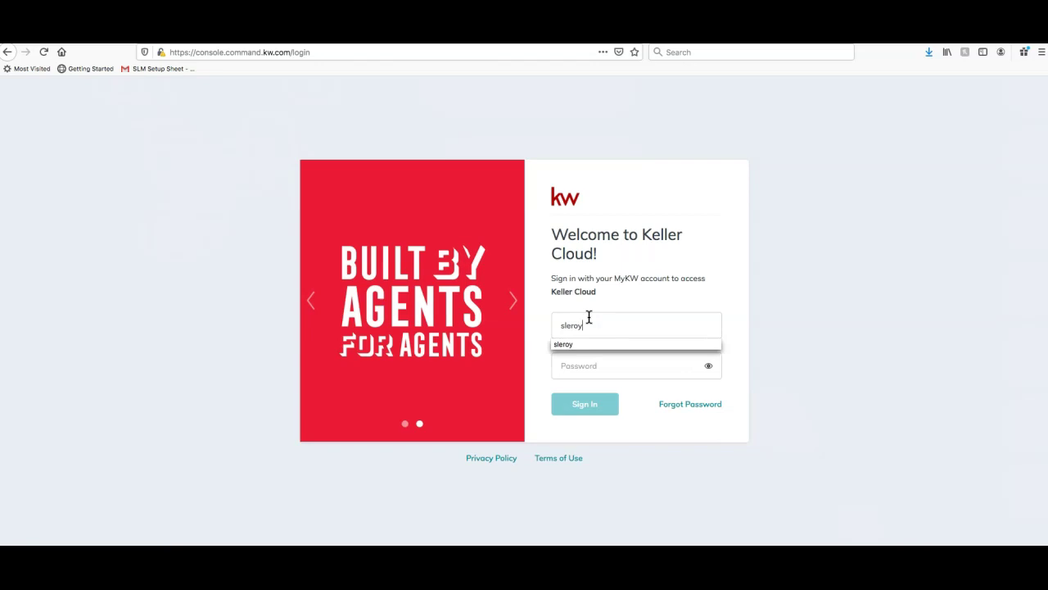
pyautogui.press('Tab')
pyautogui.write('***********')
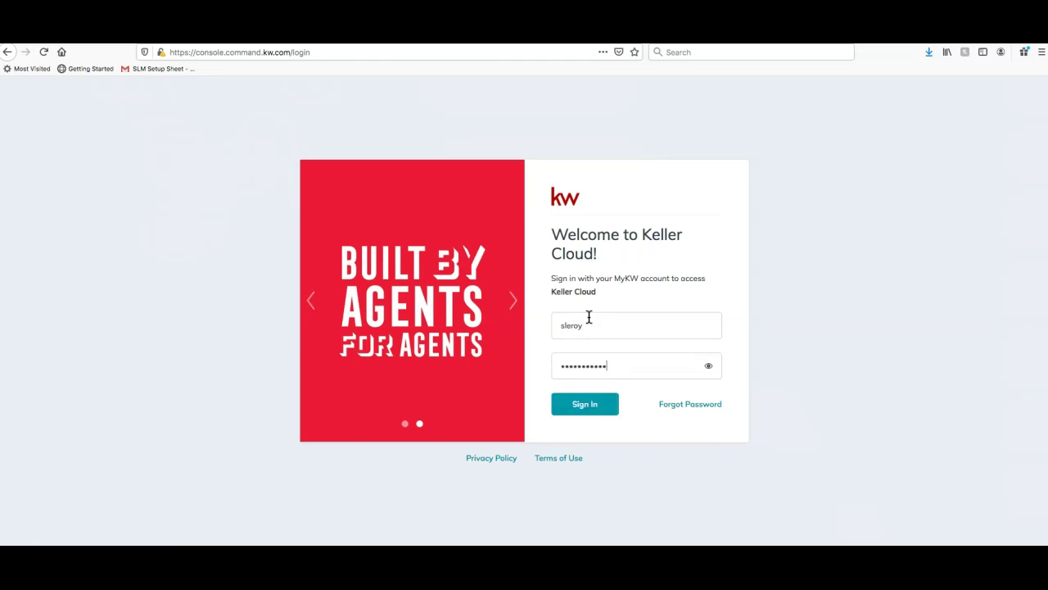
pyautogui.click(585, 404)
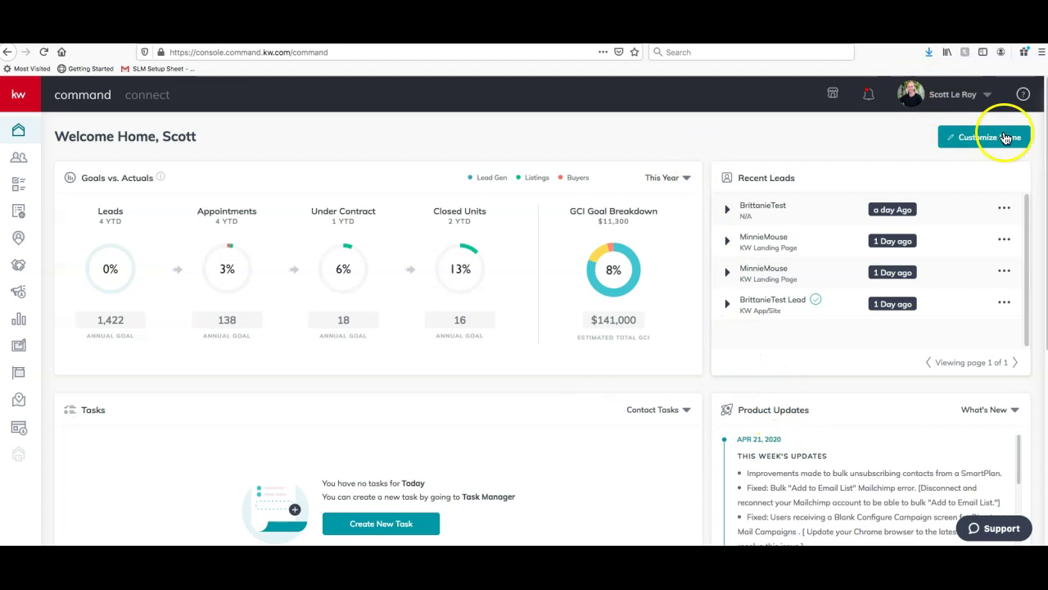
# Open Settings from the user account menu in the header
pyautogui.click(968, 95)
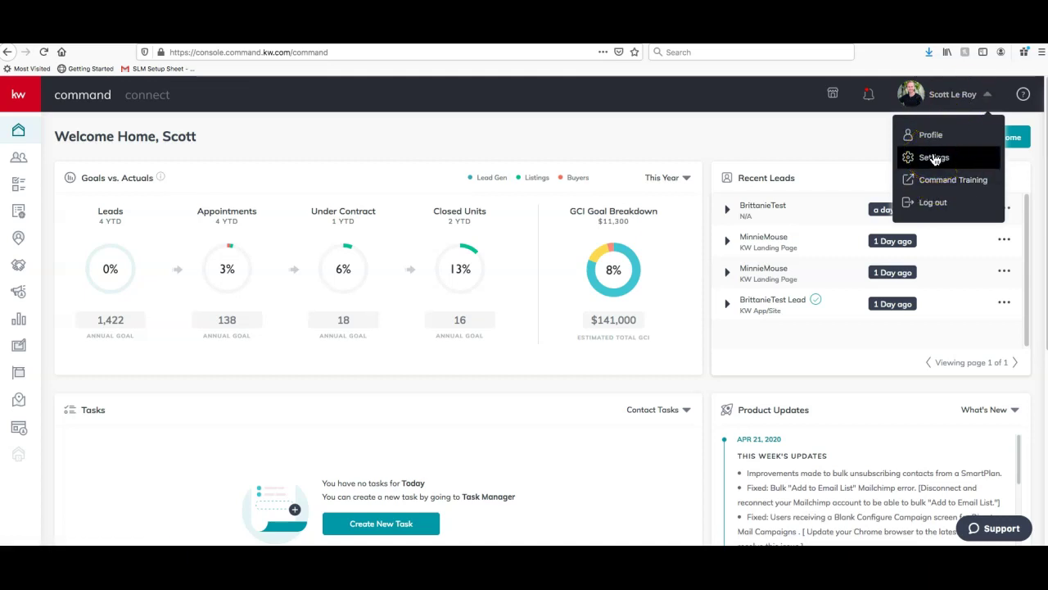
pyautogui.click(935, 158)
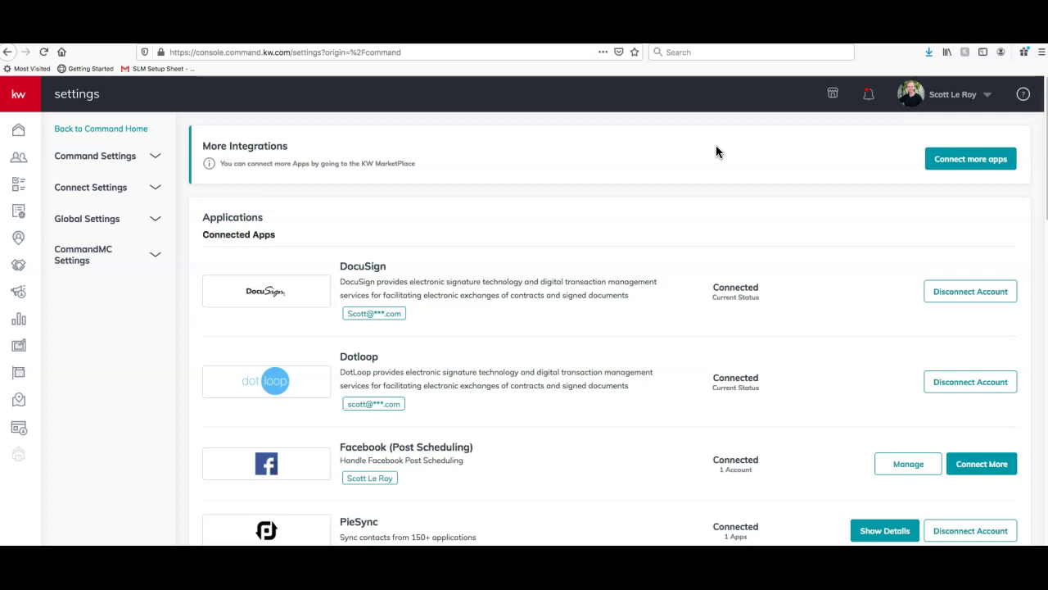
pyautogui.scroll(-1, 716, 151)
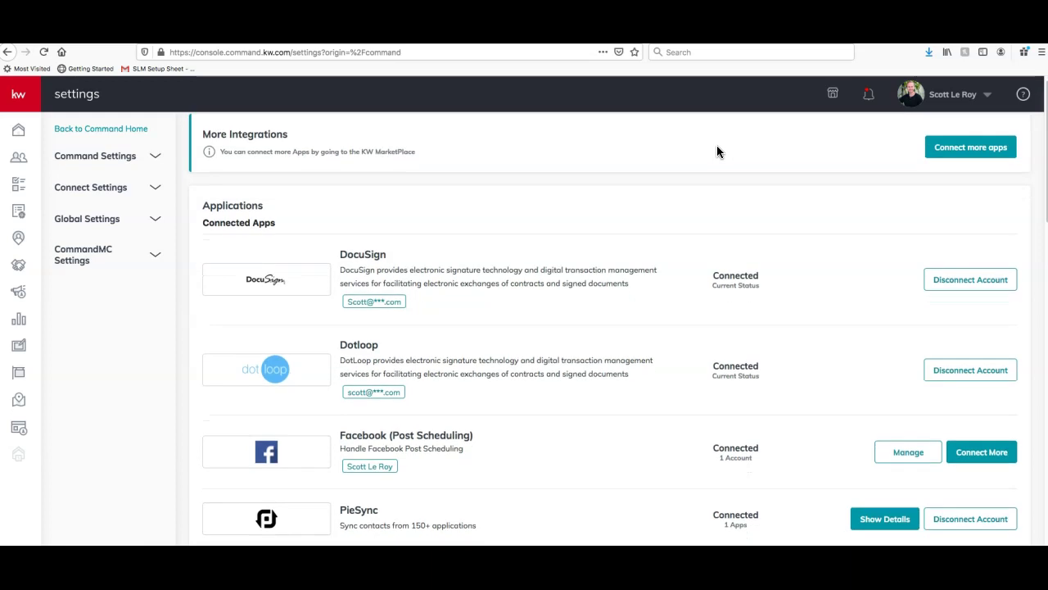
pyautogui.scroll(-2, 571, 217)
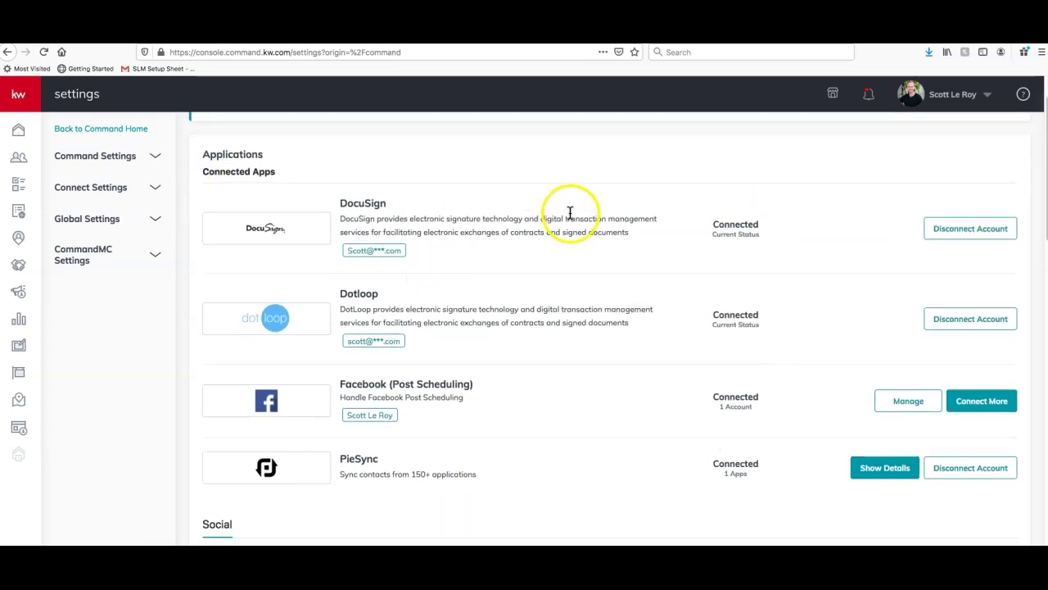
pyautogui.scroll(-1, 570, 213)
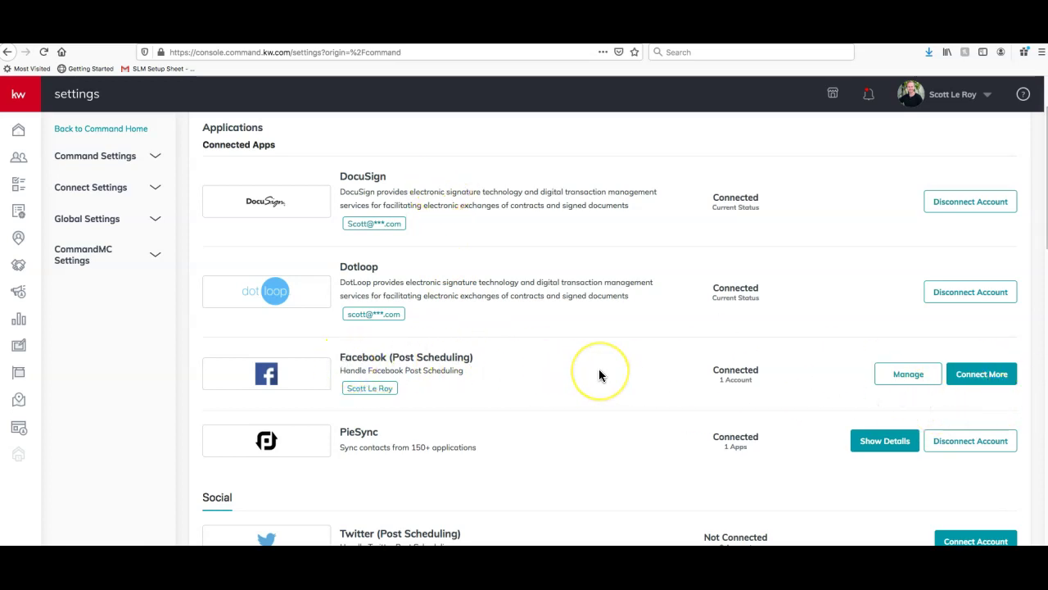
pyautogui.scroll(-4, 599, 375)
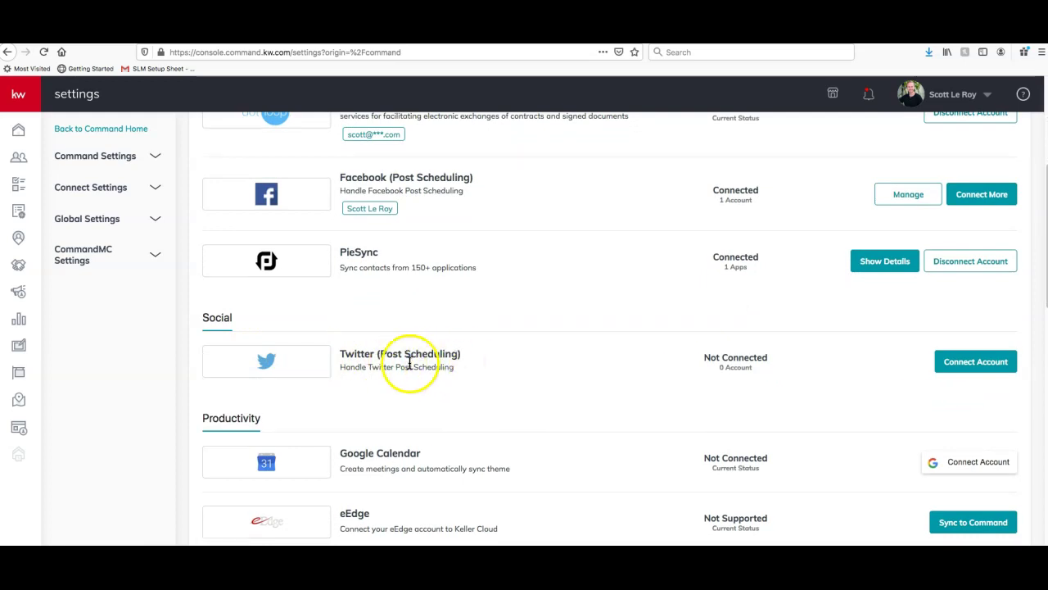
pyautogui.click(950, 393)
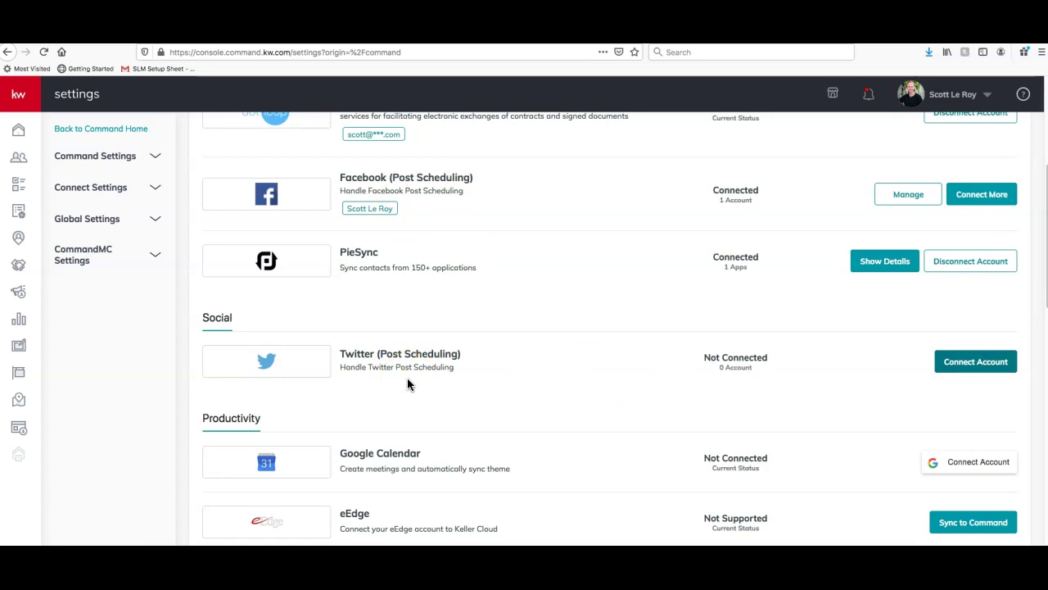
pyautogui.scroll(-2, 434, 370)
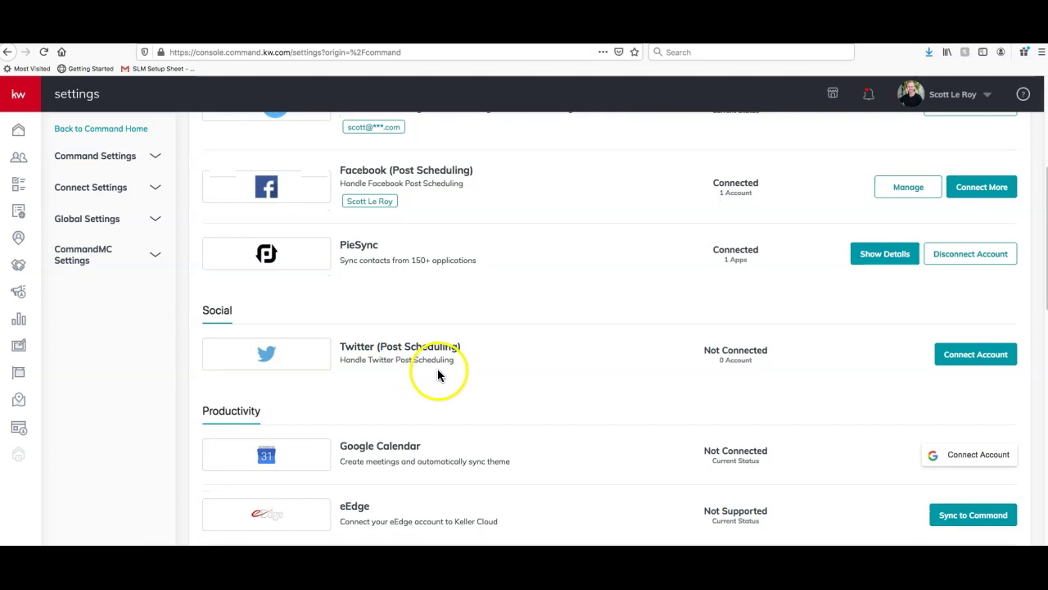
pyautogui.scroll(-4, 430, 372)
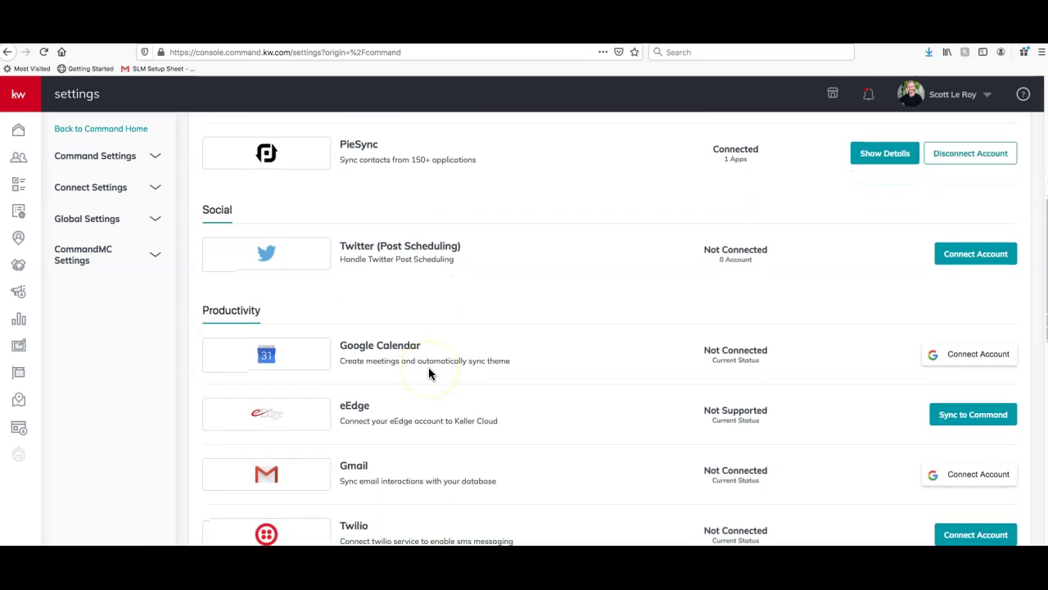
pyautogui.scroll(-4, 429, 368)
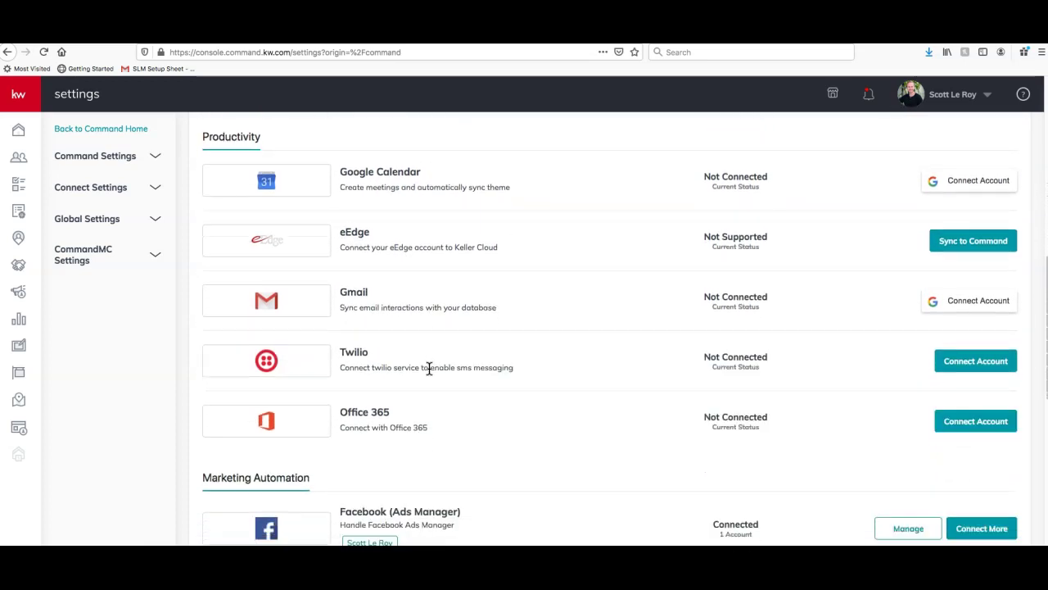
pyautogui.scroll(-3, 429, 368)
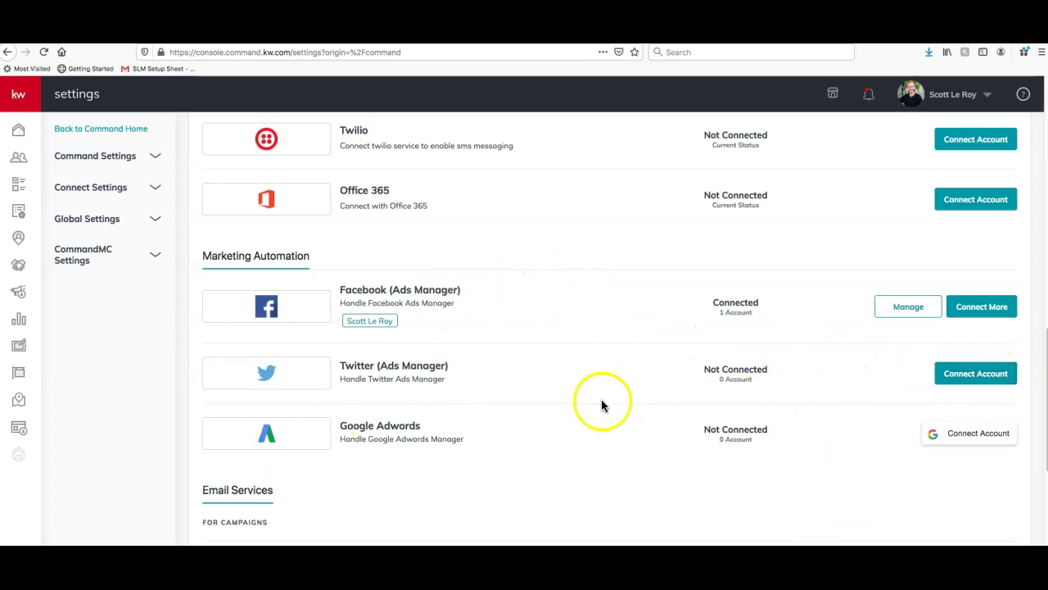
pyautogui.scroll(-1, 606, 401)
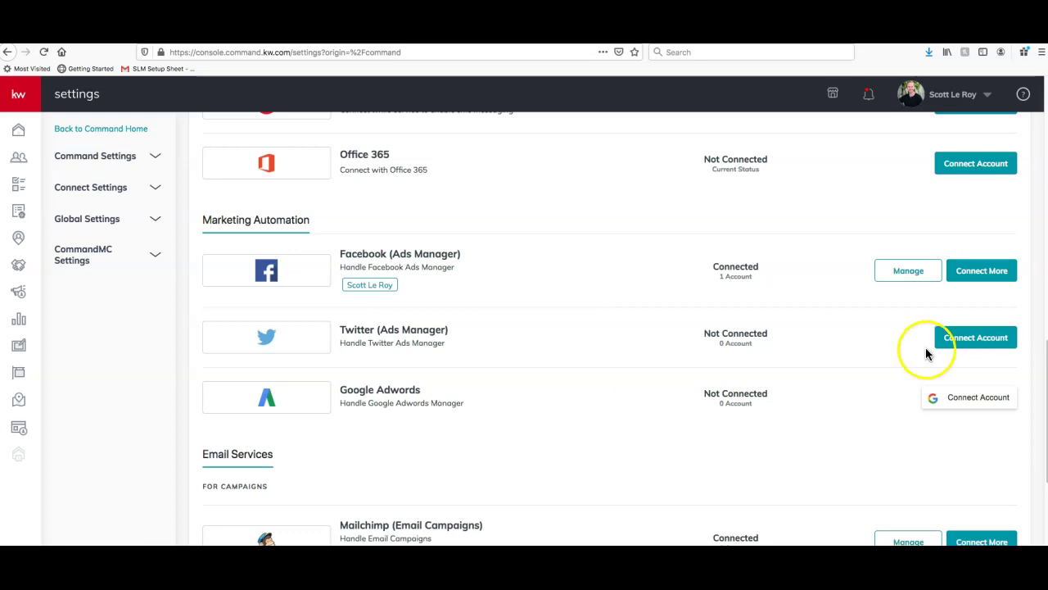
pyautogui.scroll(-1, 861, 429)
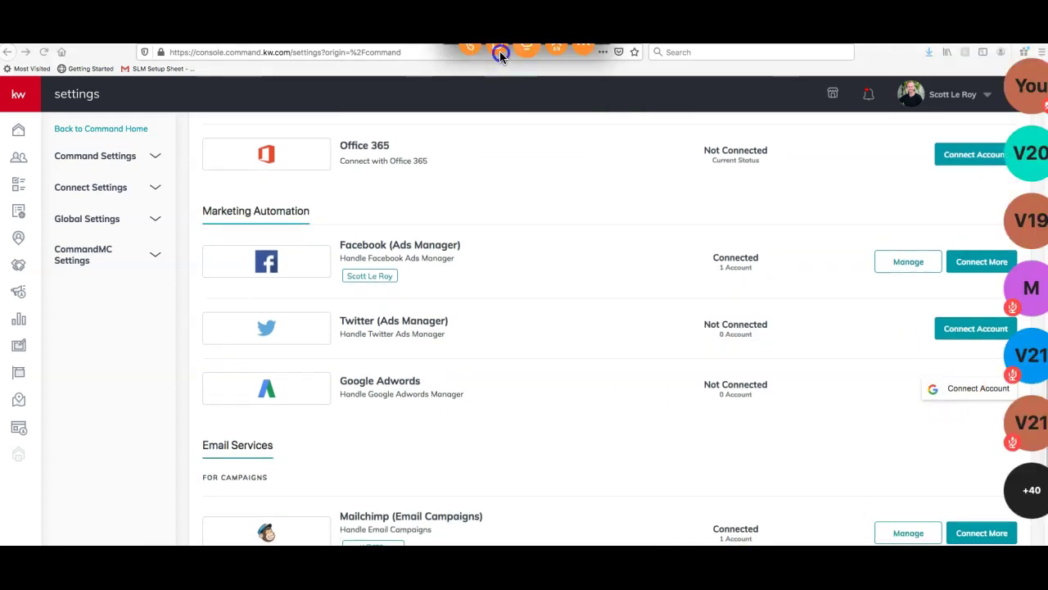
# Ask in Zoom chat 'have you called in on your phone'
pyautogui.click(498, 49)
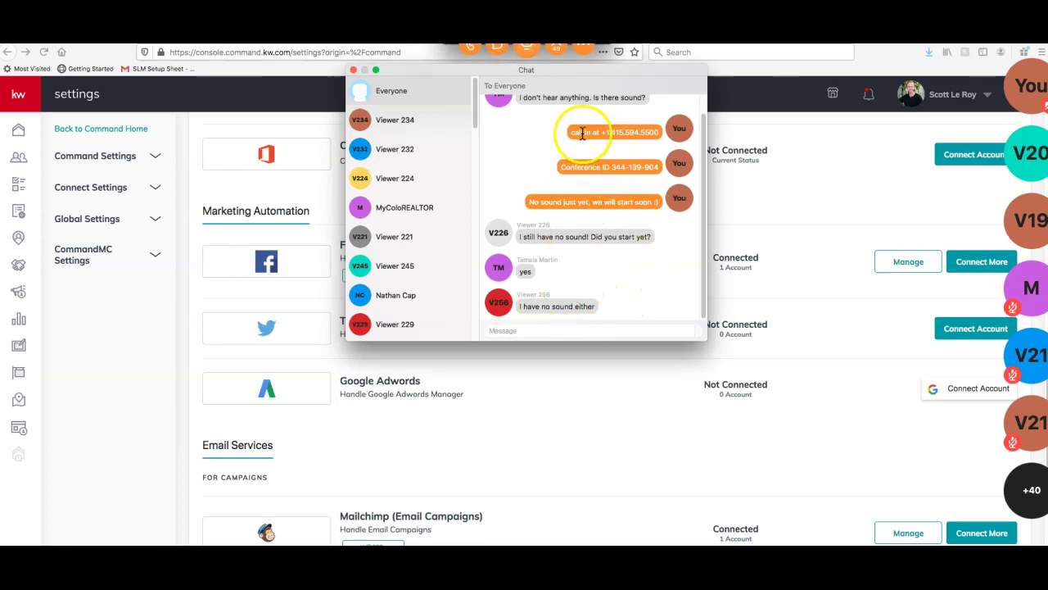
pyautogui.moveTo(570, 132); pyautogui.dragTo(656, 132)
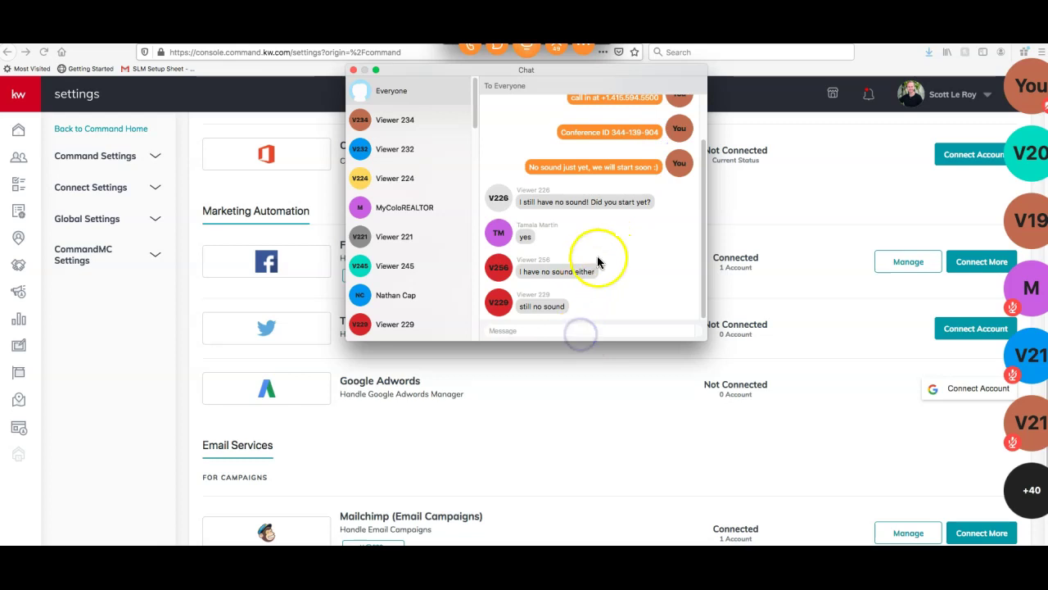
pyautogui.write('have you ca')
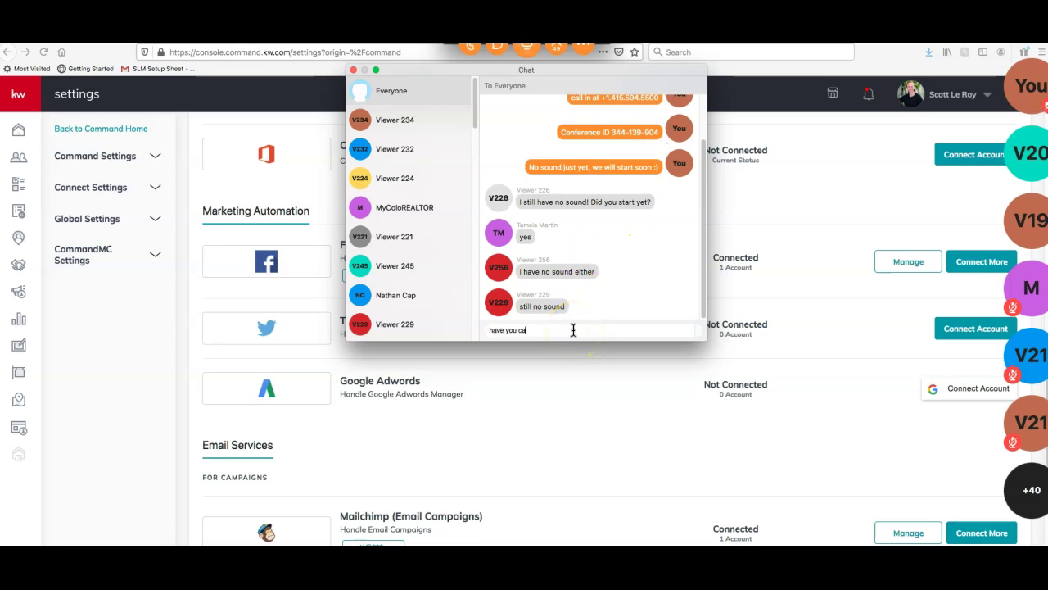
pyautogui.write('lled in on your phone')
pyautogui.press('Return')
pyautogui.write('please')
pyautogui.press('super+a')
pyautogui.press('BackSpace')
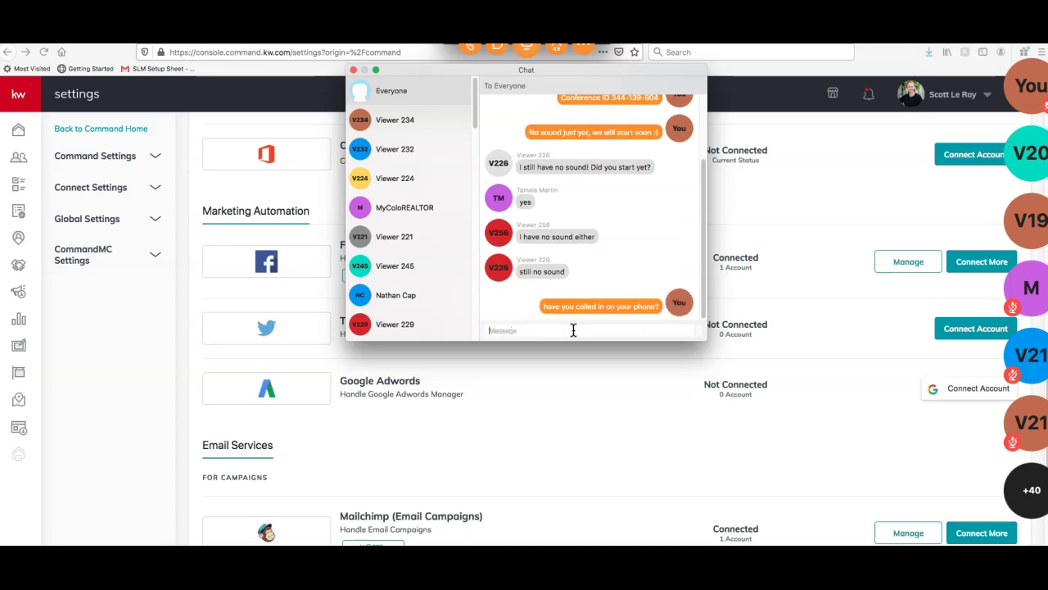
# Copy the earlier conference ID messages and resend them to everyone in chat
pyautogui.scroll(3, 606, 278)
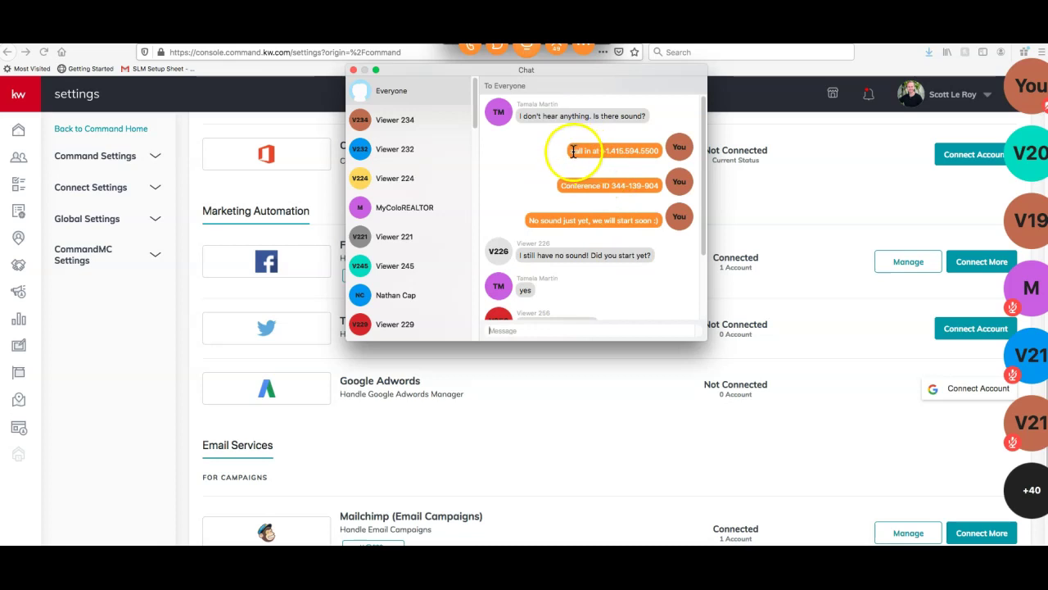
pyautogui.moveTo(576, 149); pyautogui.dragTo(653, 153)
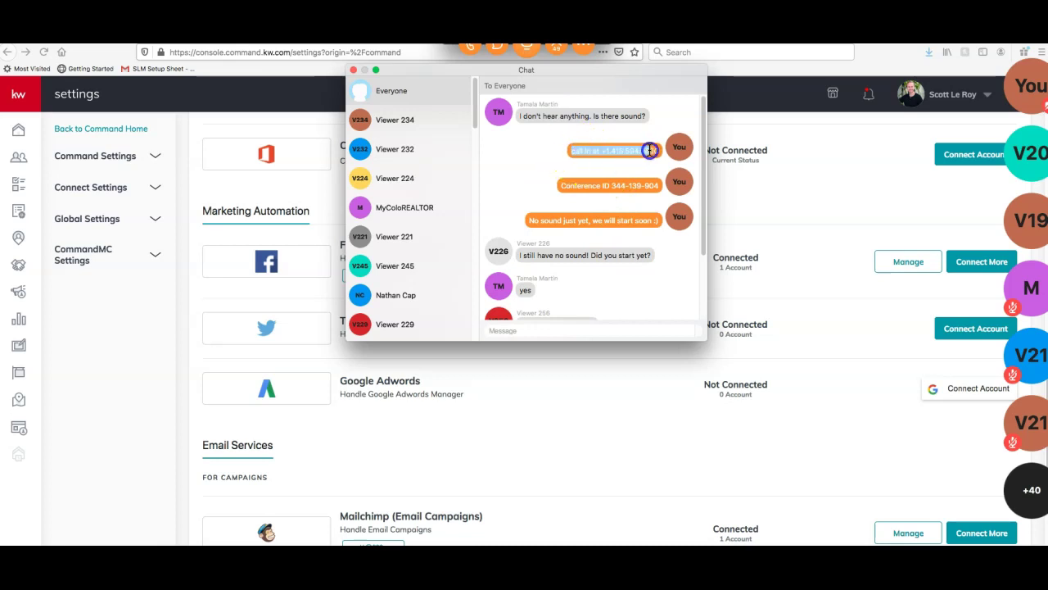
pyautogui.click(539, 329)
pyautogui.write('344-139-904')
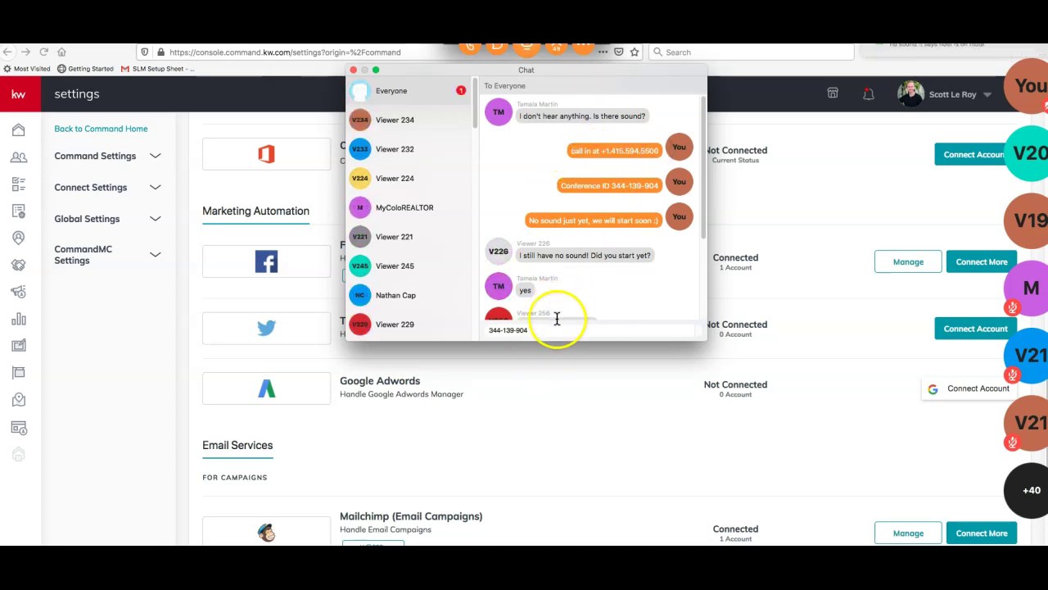
pyautogui.press('Return')
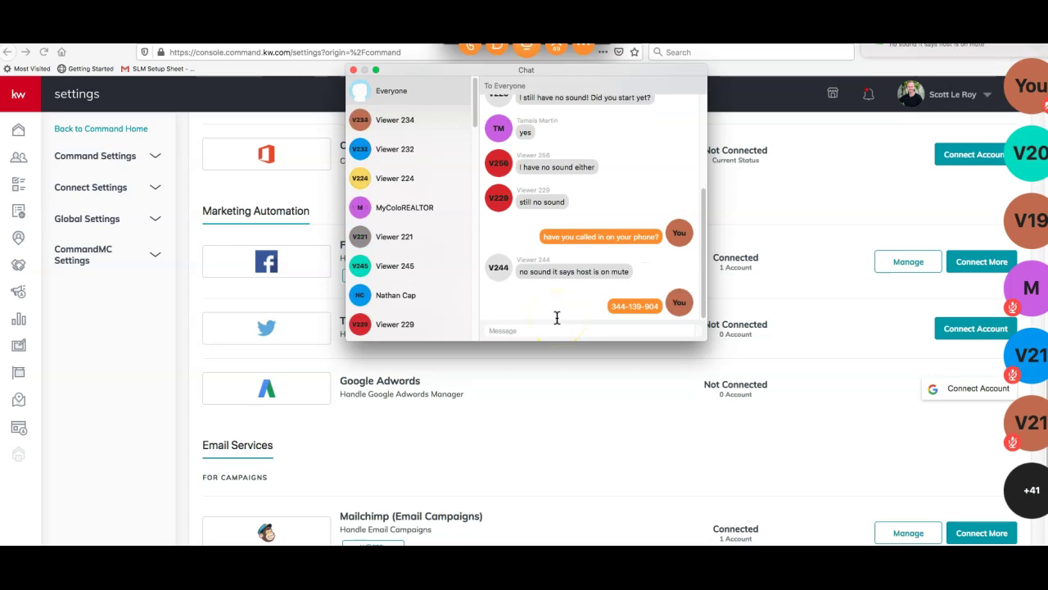
pyautogui.click(583, 45)
pyautogui.click(583, 46)
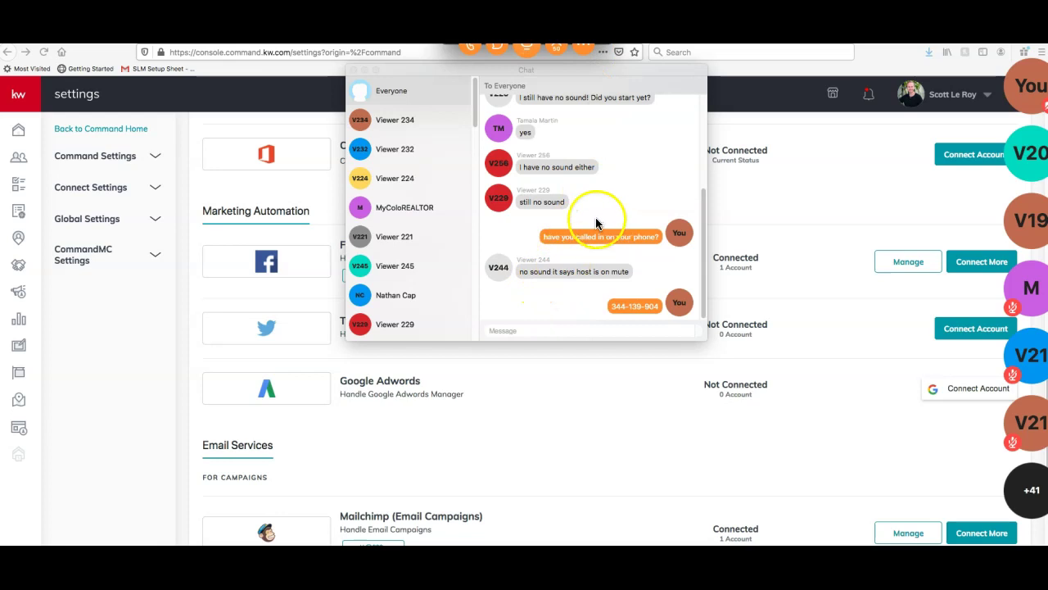
pyautogui.scroll(4, 595, 217)
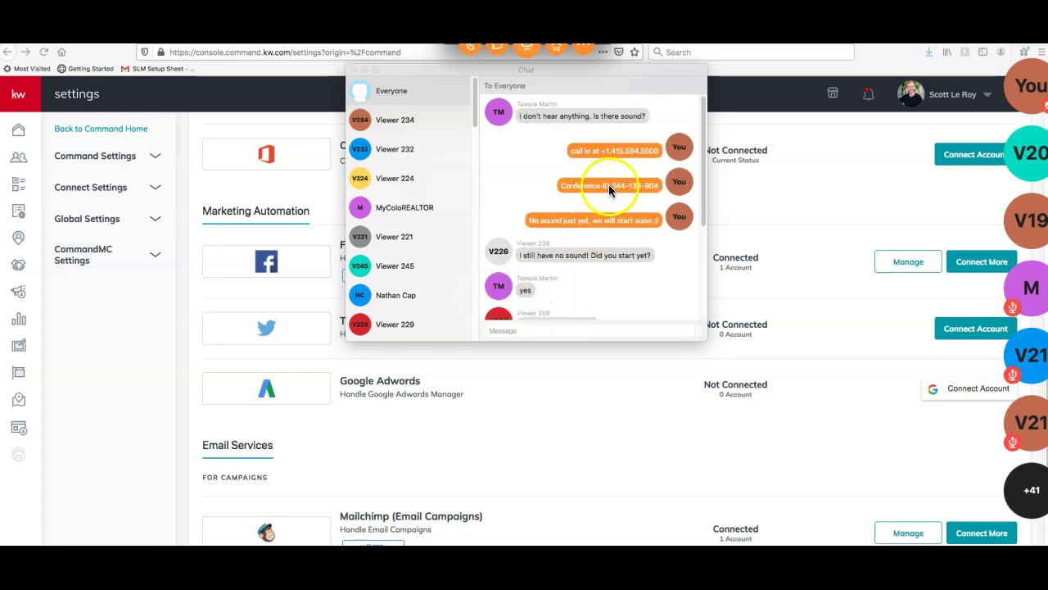
pyautogui.moveTo(562, 185); pyautogui.dragTo(656, 187)
pyautogui.press('super+c')
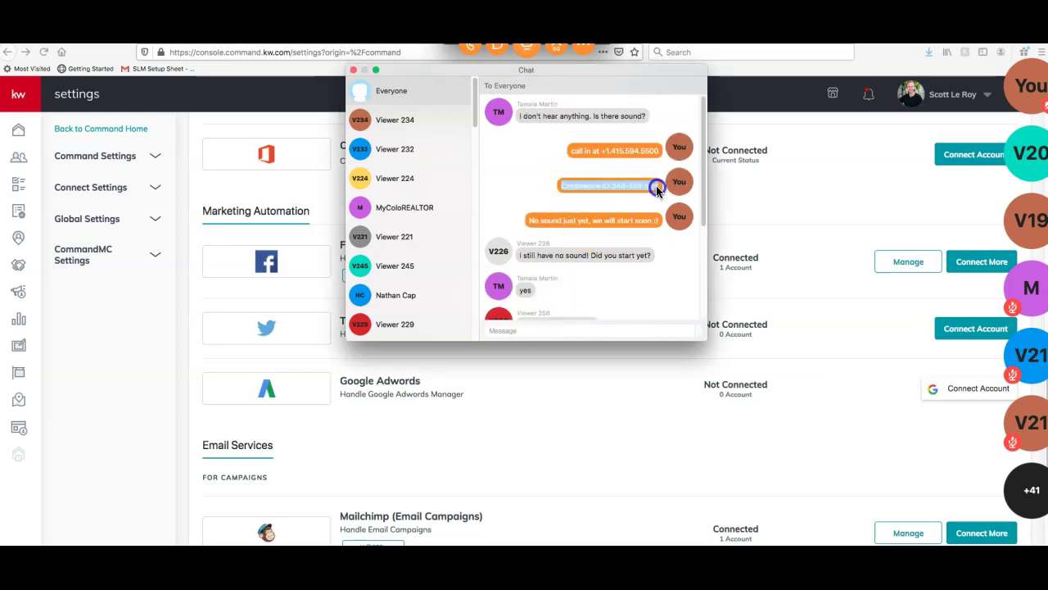
pyautogui.click(568, 330)
pyautogui.press('super+v')
pyautogui.press('Return')
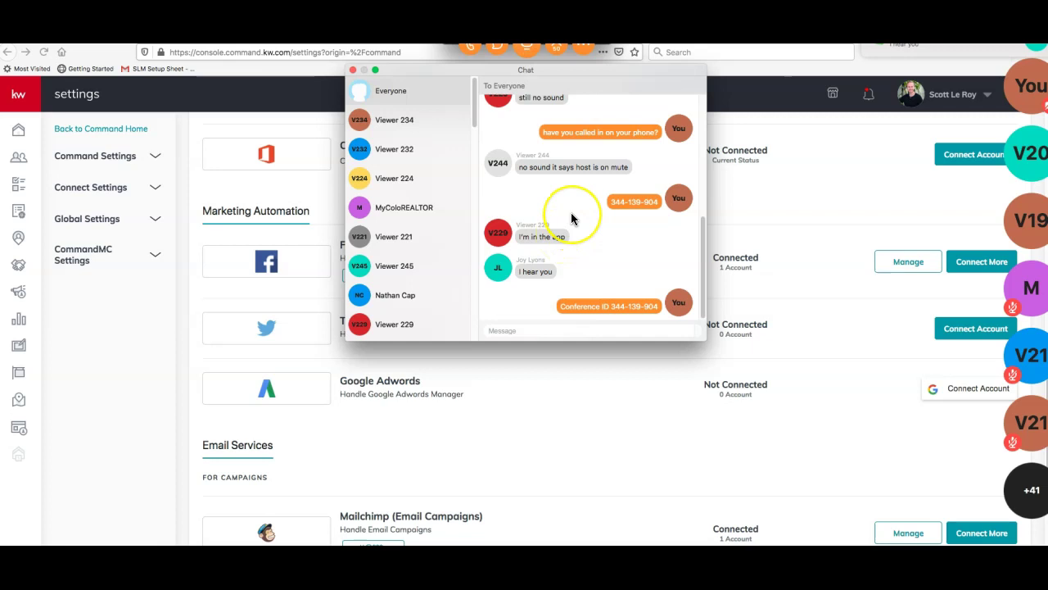
# Post that the class is recorded and available later today, add 'sorry about that!', close chat
pyautogui.click(601, 329)
pyautogui.write("if that doesn't work, we a")
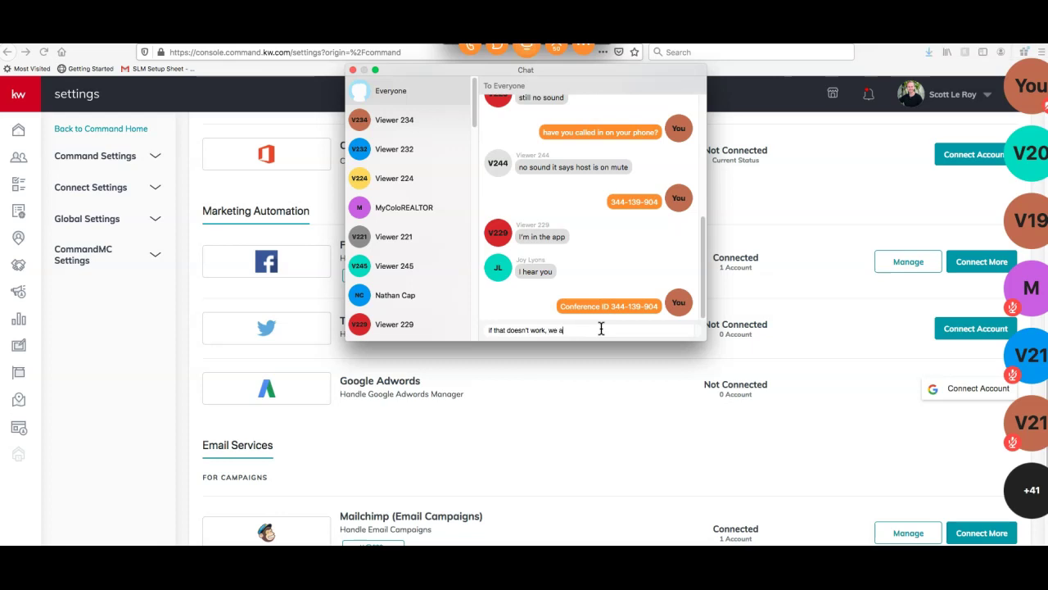
pyautogui.write('re redording this class and it will be ')
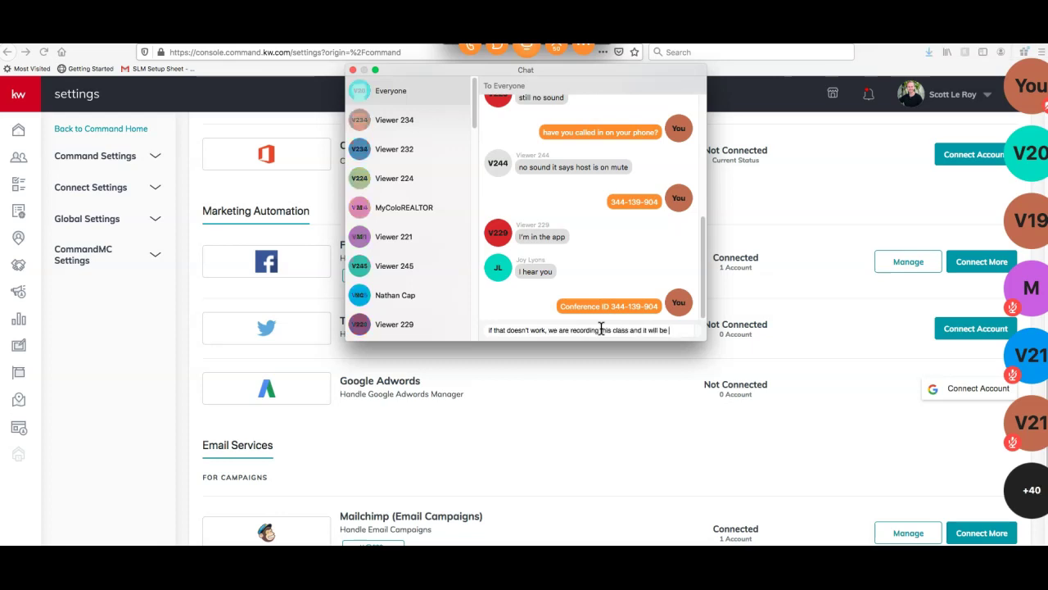
pyautogui.write('available later today')
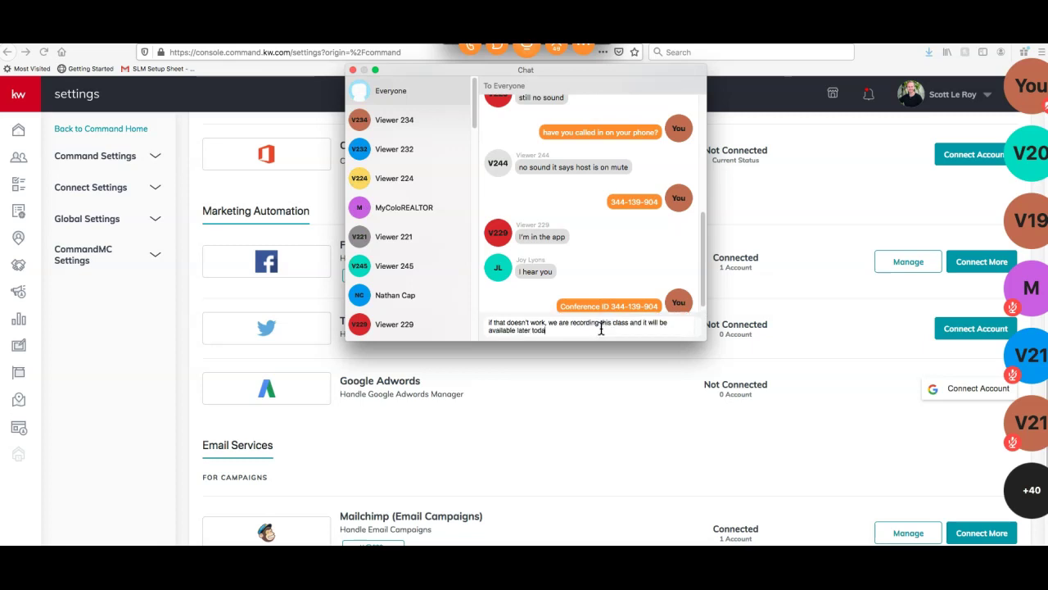
pyautogui.press('Return')
pyautogui.write('sorry about')
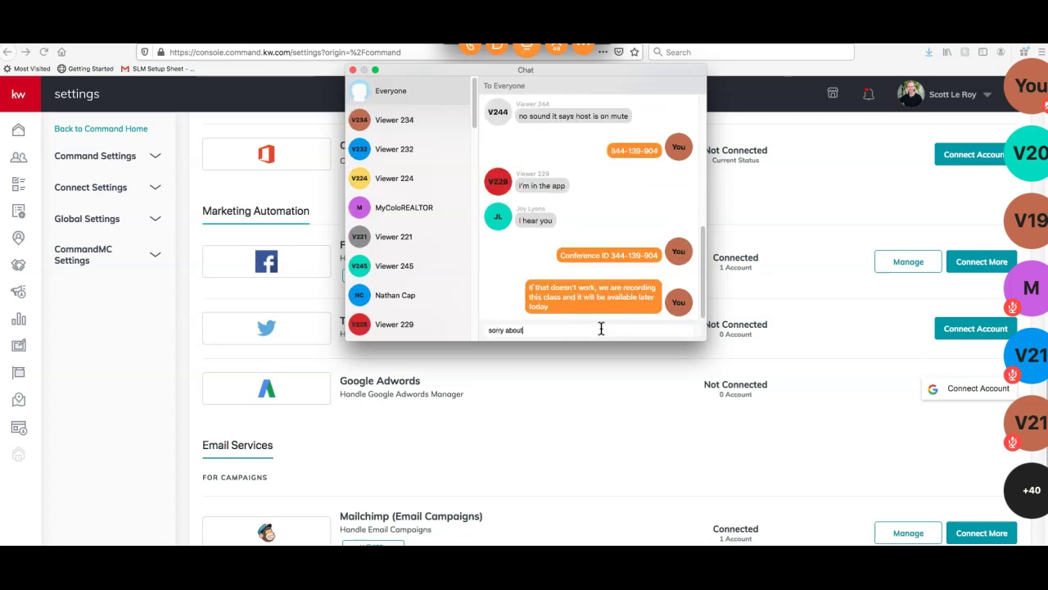
pyautogui.write(' that!')
pyautogui.press('Return')
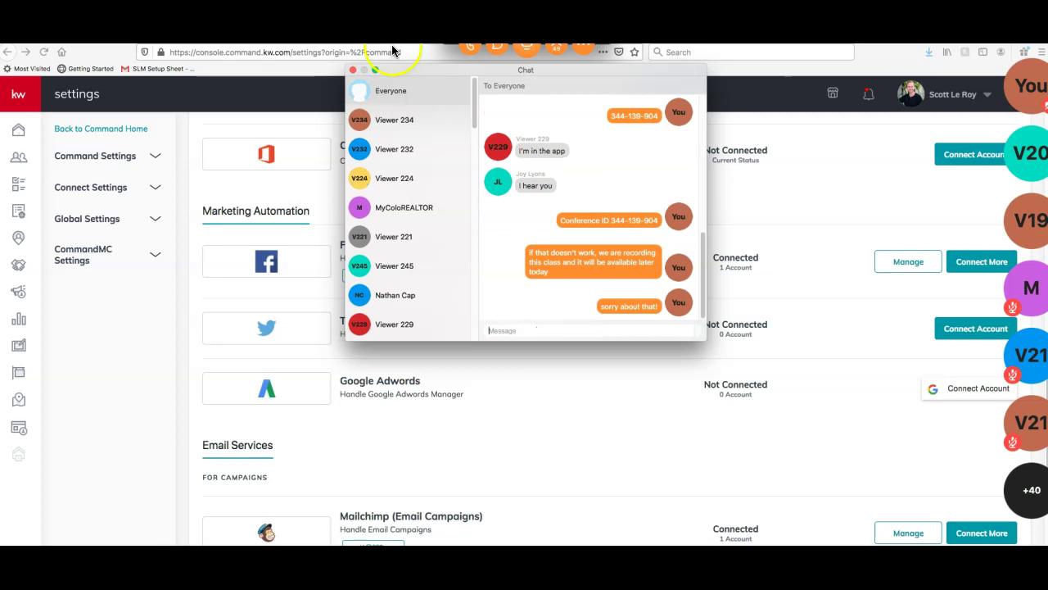
pyautogui.click(353, 72)
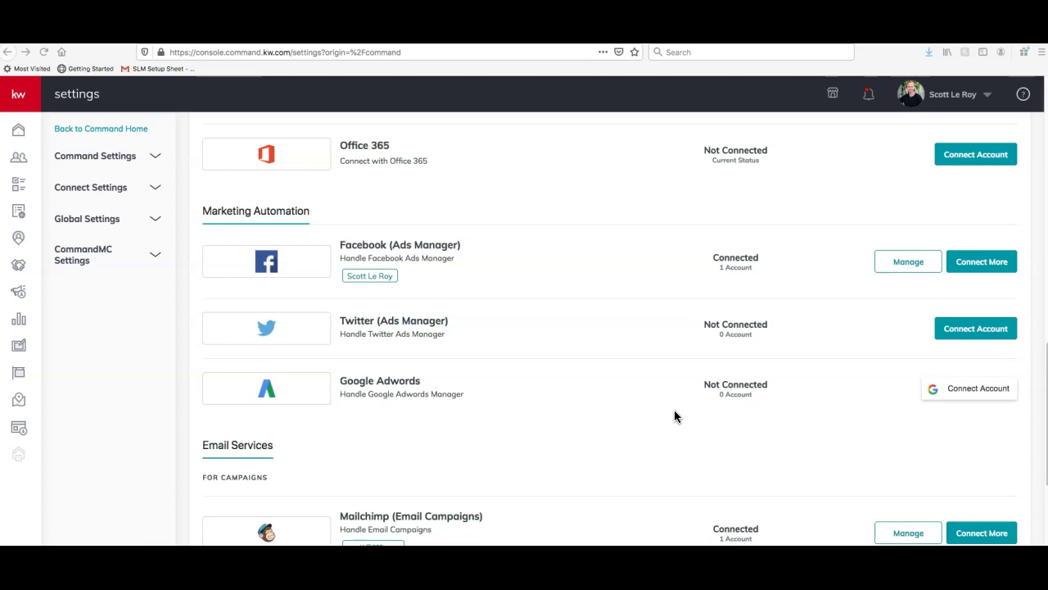
pyautogui.scroll(-1, 671, 399)
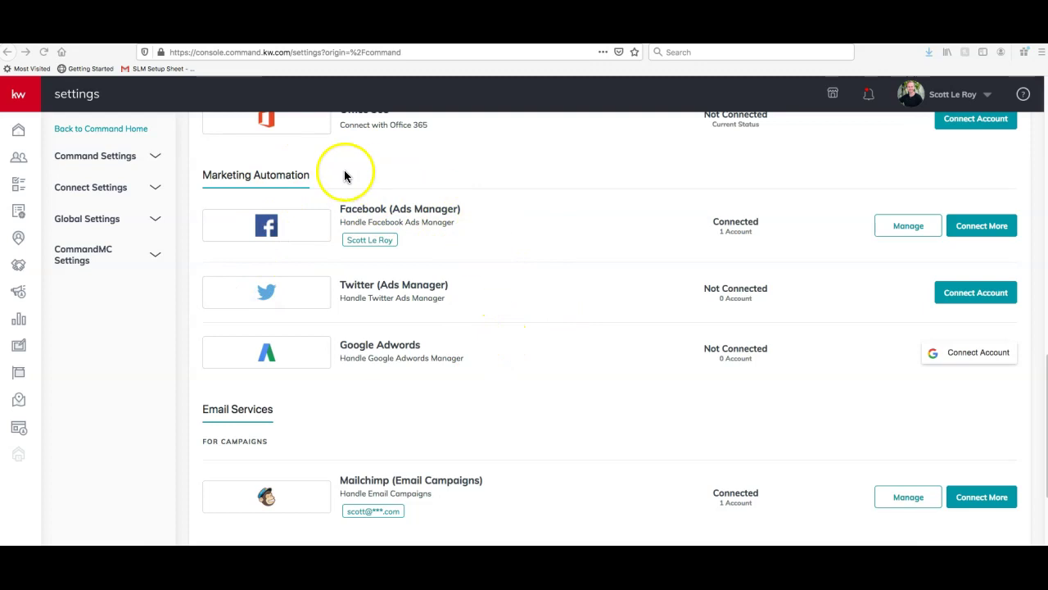
pyautogui.scroll(-1, 937, 334)
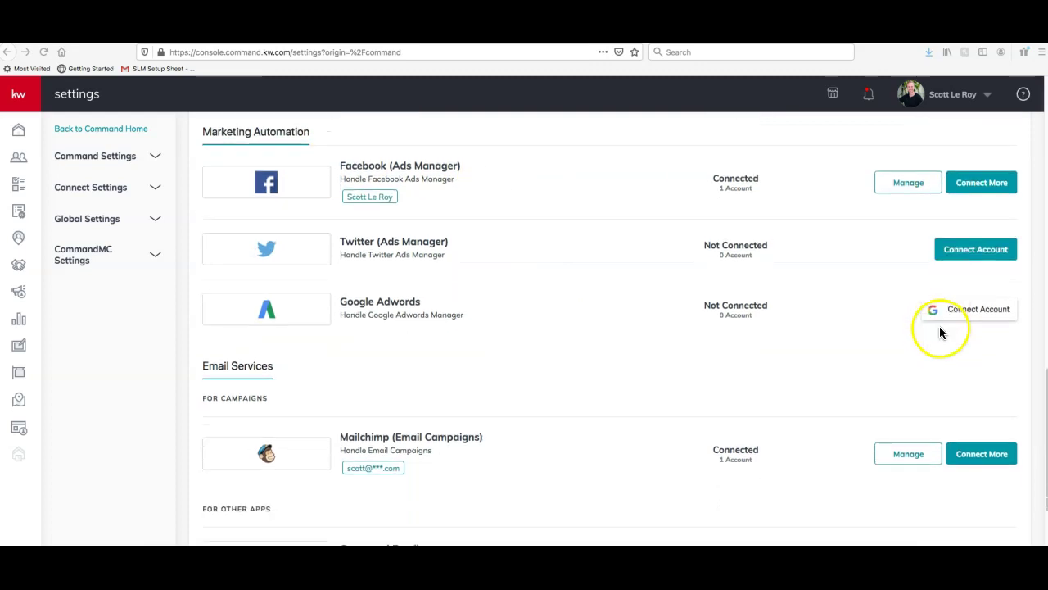
pyautogui.scroll(-3, 940, 330)
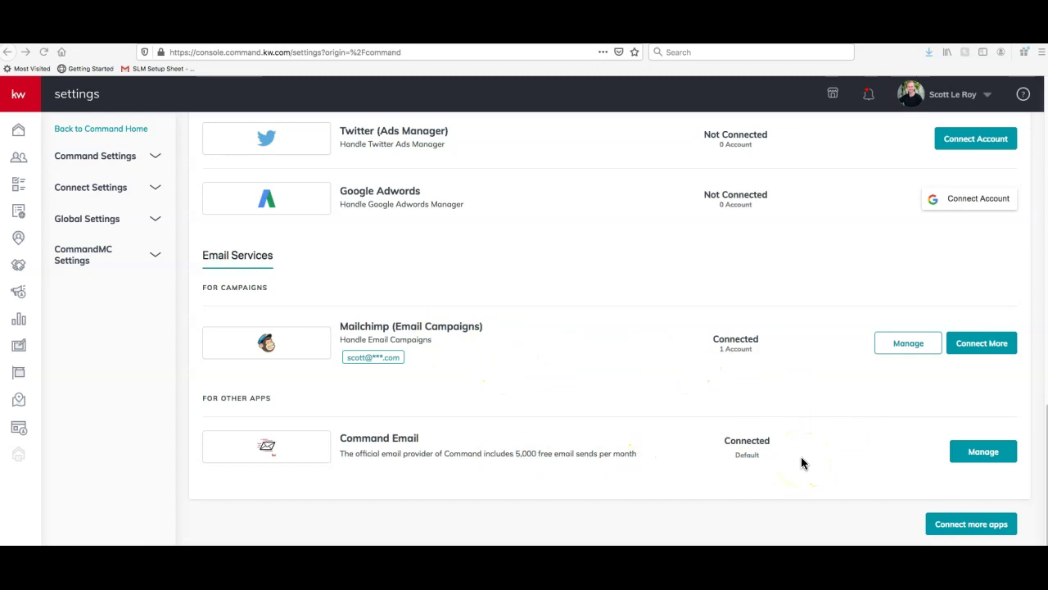
# Scroll back up to Connected Apps and expand the left navigation to show section labels
pyautogui.scroll(2, 802, 464)
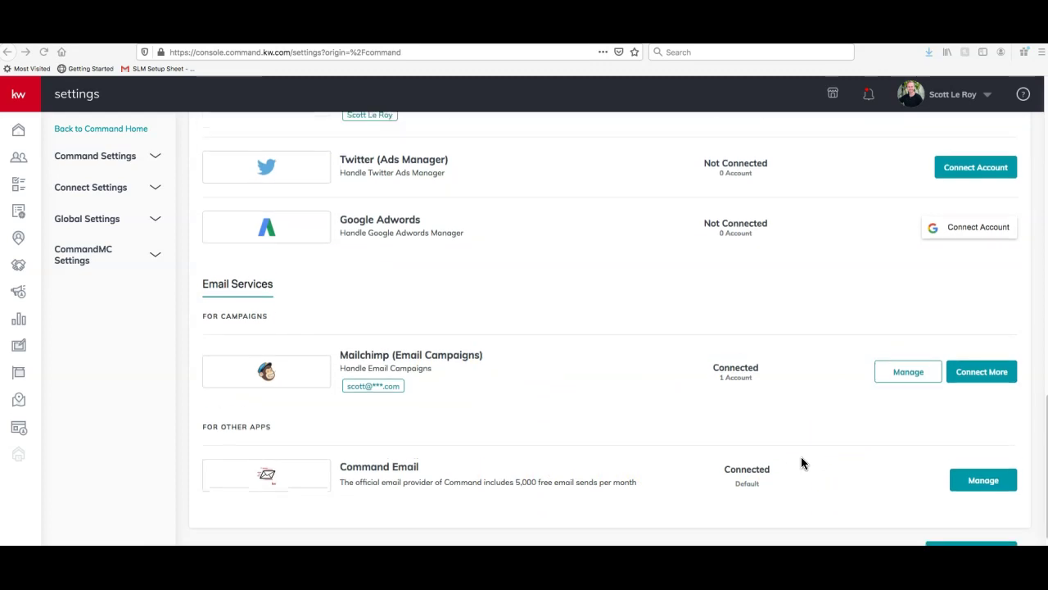
pyautogui.scroll(4, 791, 449)
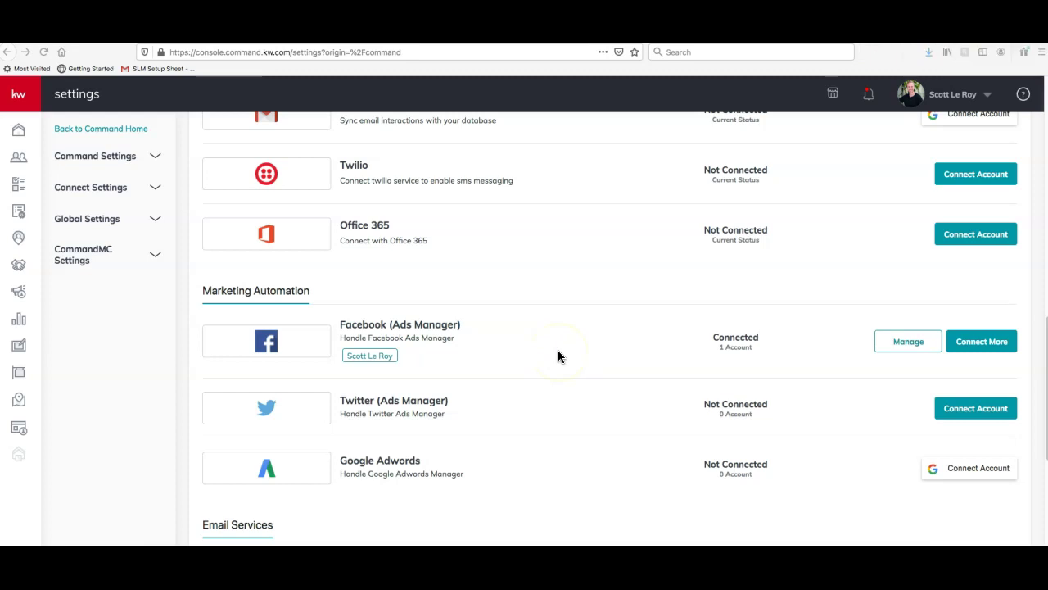
pyautogui.scroll(14, 667, 350)
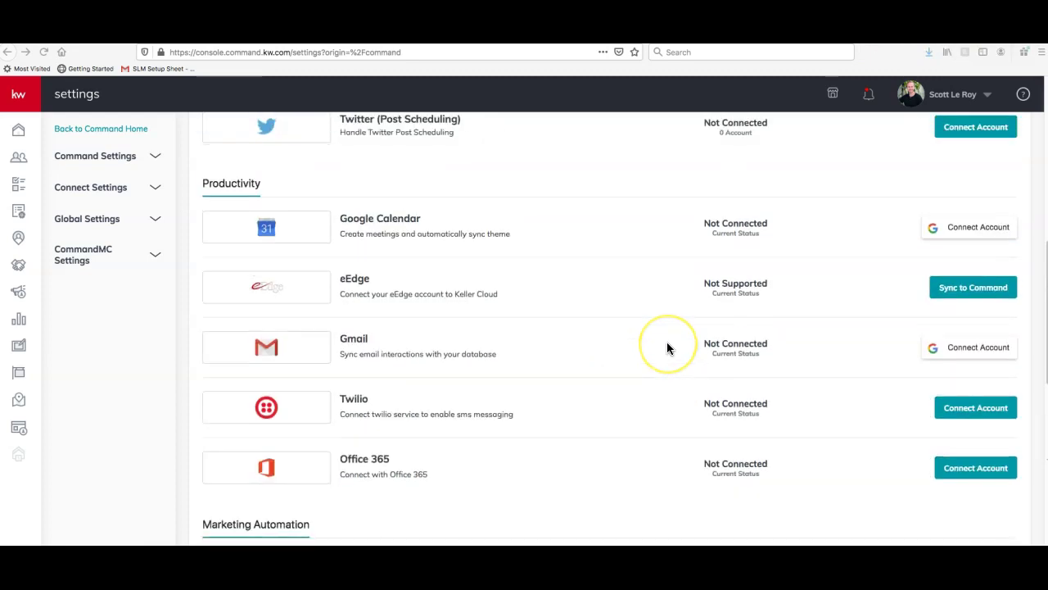
pyautogui.scroll(2, 667, 348)
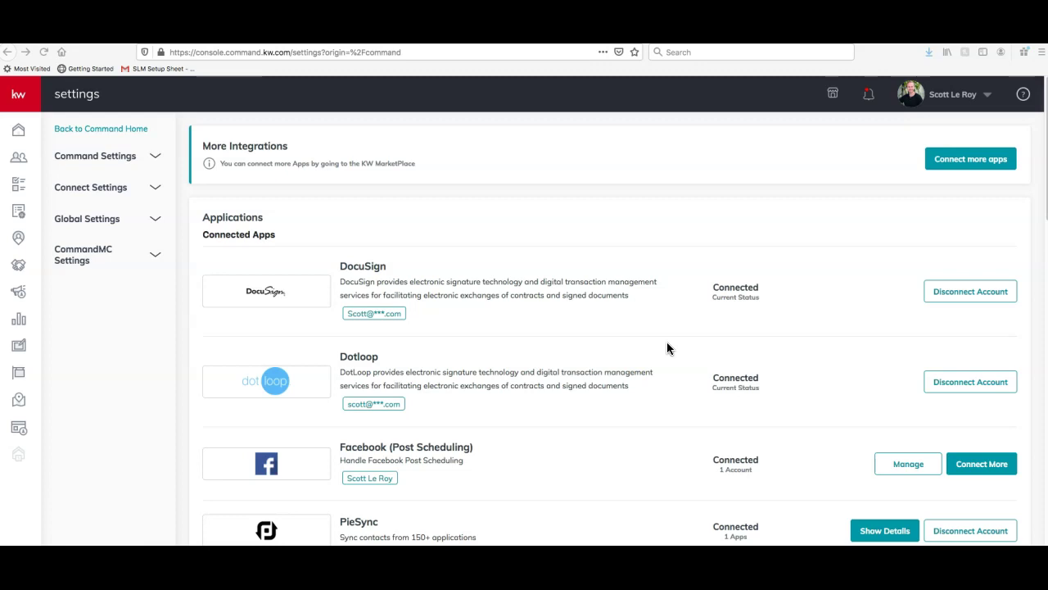
pyautogui.click(68, 352)
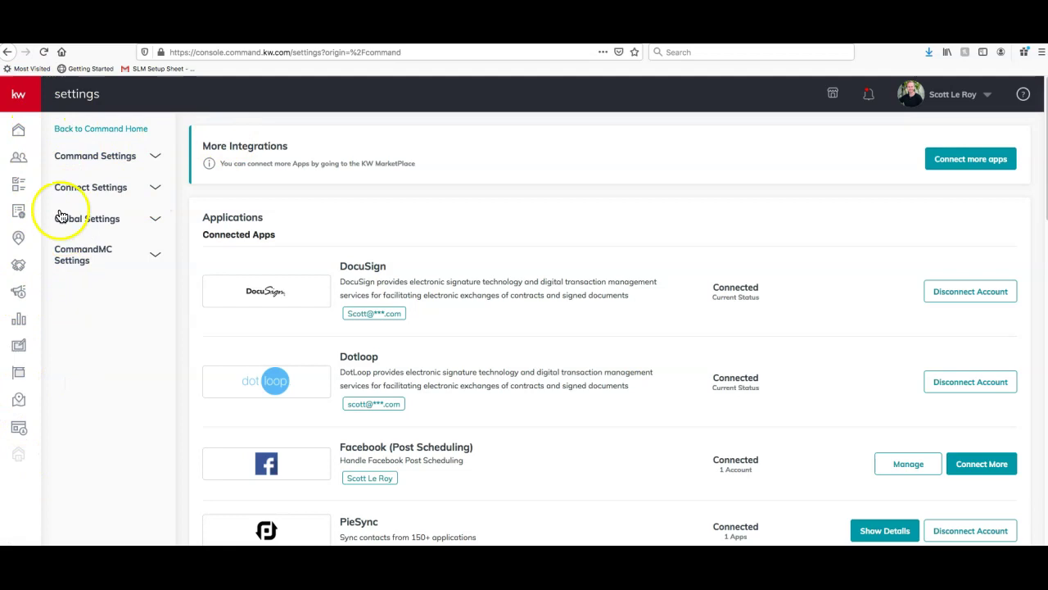
pyautogui.click(19, 95)
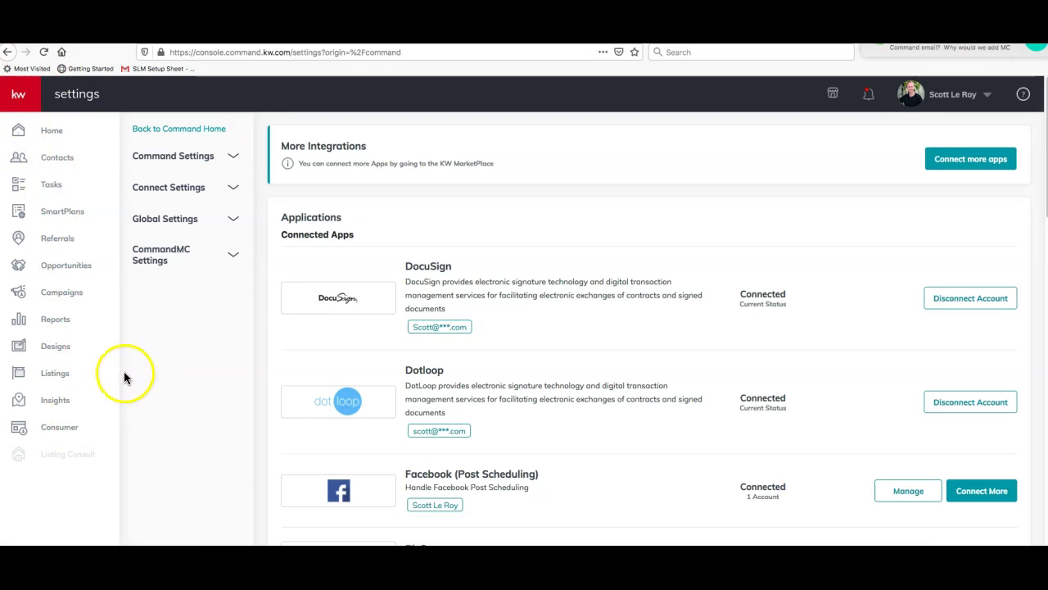
# Go to Designs in the left navigation, dismissing the Zoom chat and Invite popups
pyautogui.click(35, 348)
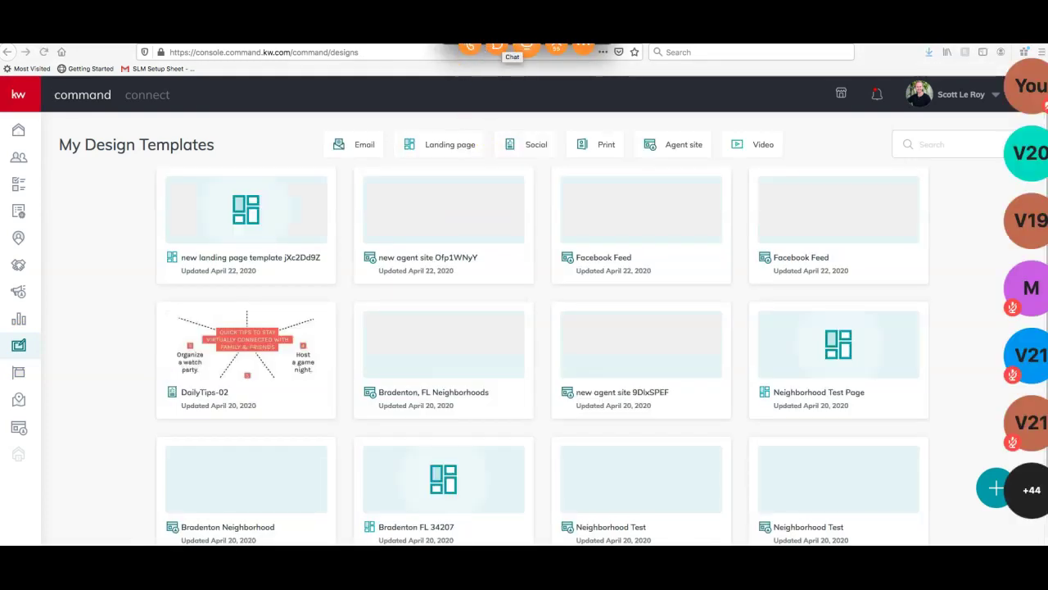
pyautogui.click(511, 45)
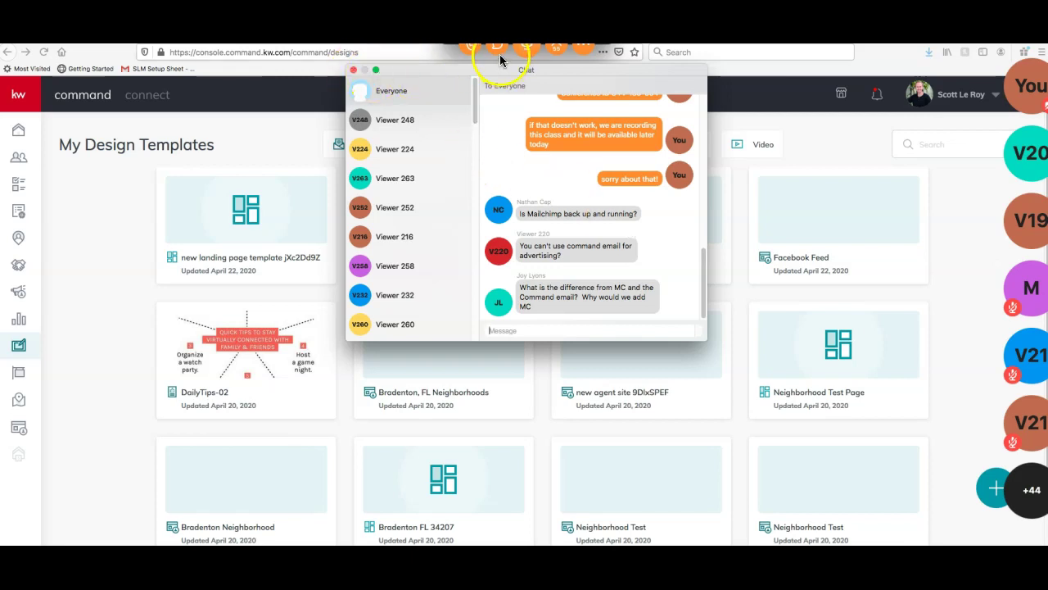
pyautogui.click(432, 72)
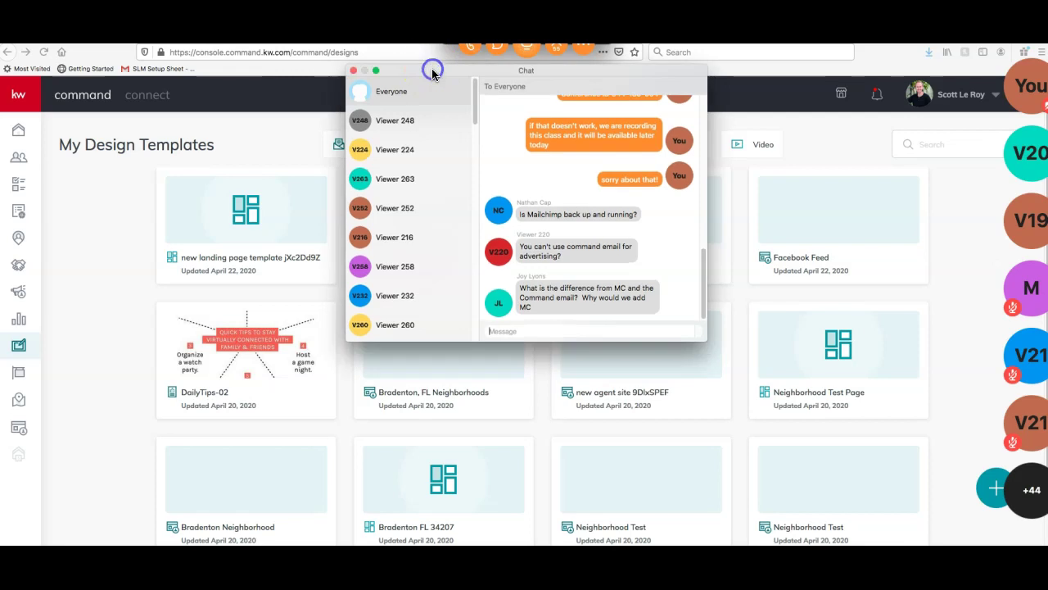
pyautogui.click(353, 72)
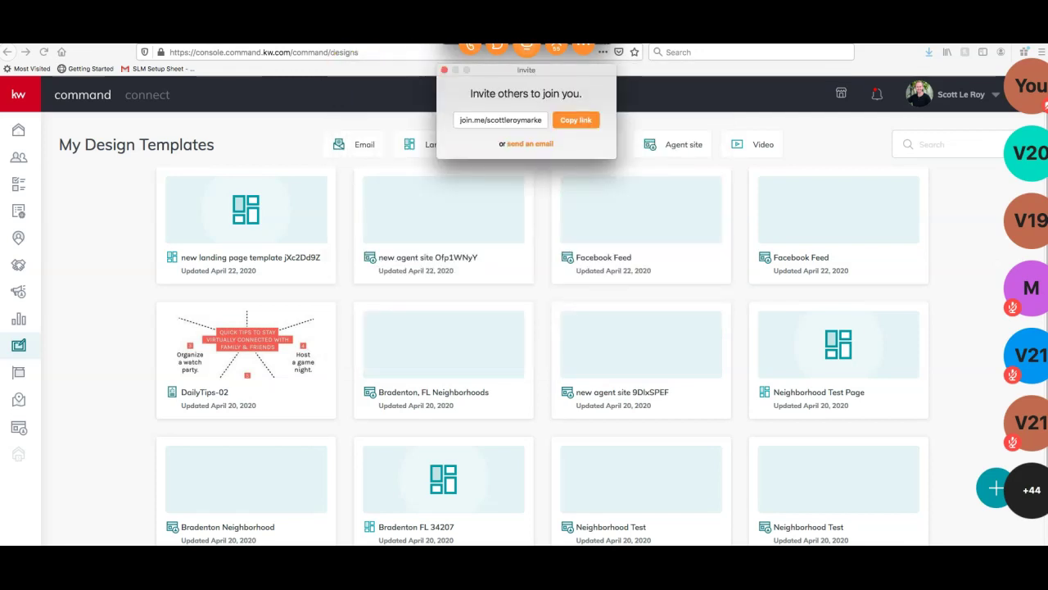
pyautogui.click(444, 69)
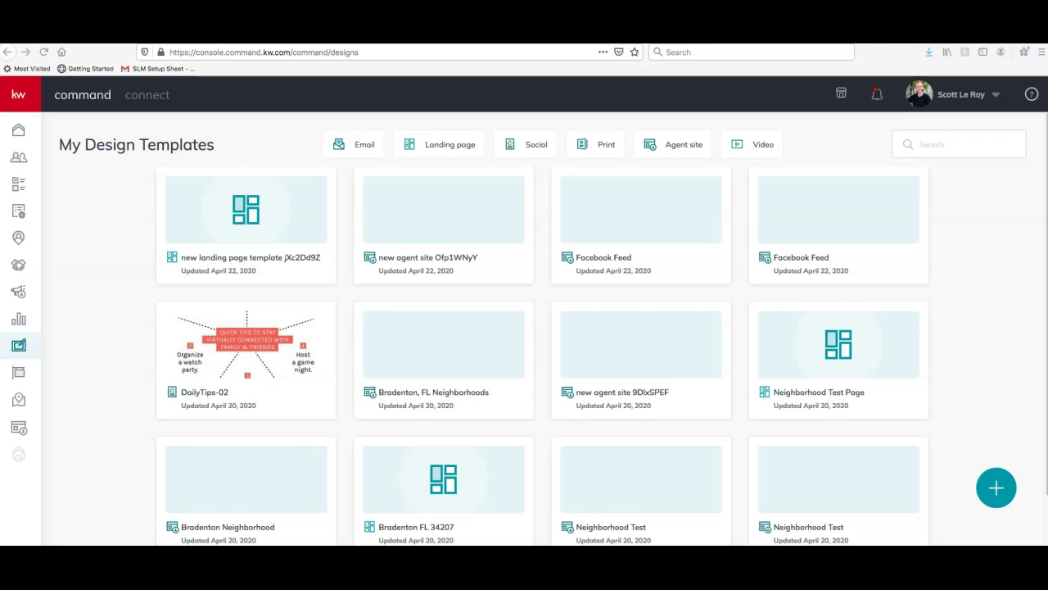
pyautogui.click(83, 230)
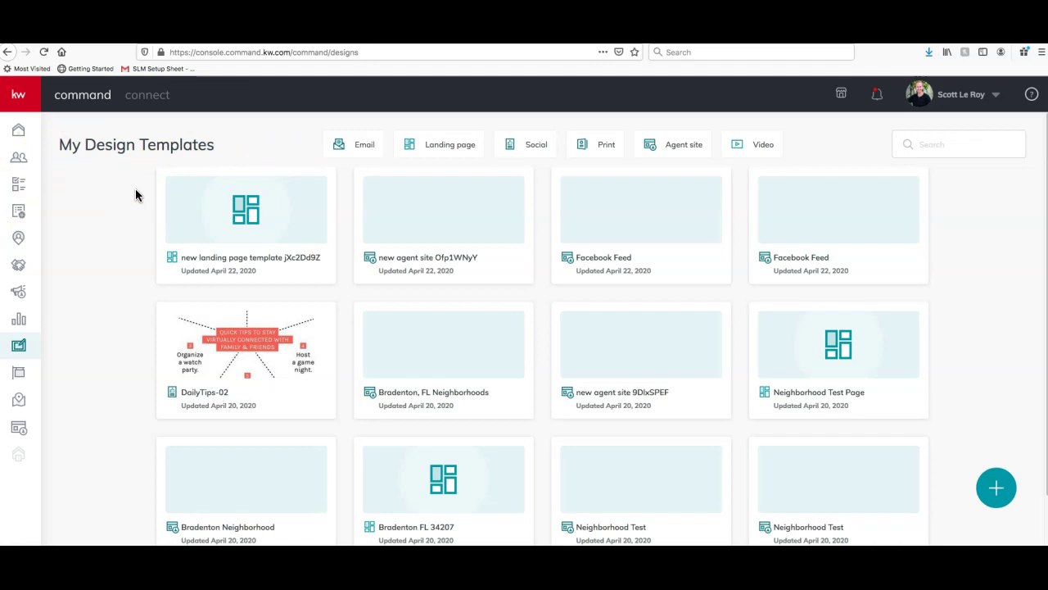
# Cycle the template filters through Email, Landing page and Social, ending on Print
pyautogui.scroll(-1, 837, 339)
pyautogui.scroll(1, 845, 327)
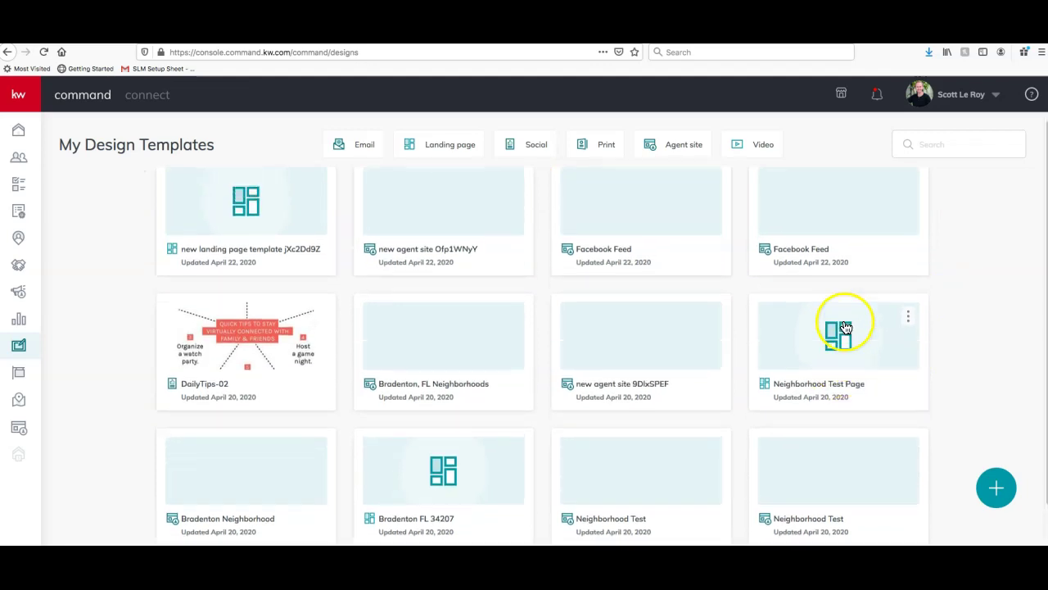
pyautogui.click(352, 143)
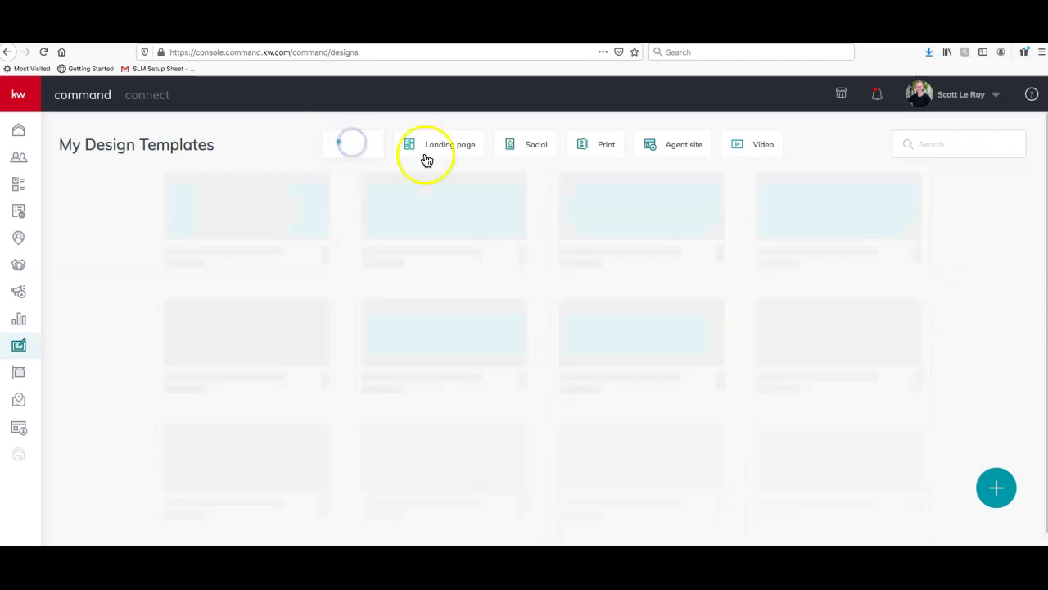
pyautogui.click(445, 152)
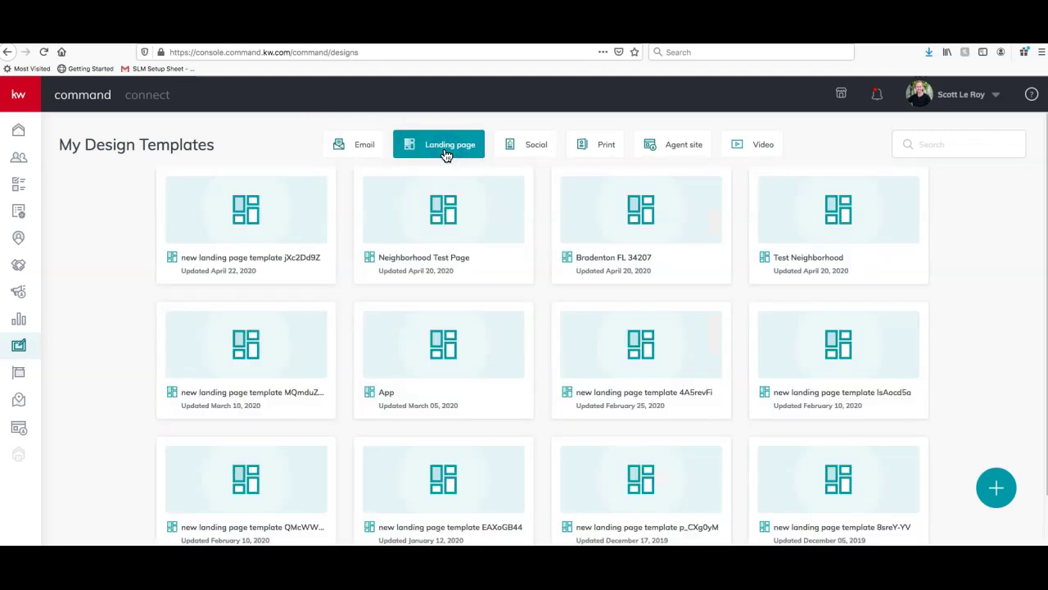
pyautogui.click(555, 151)
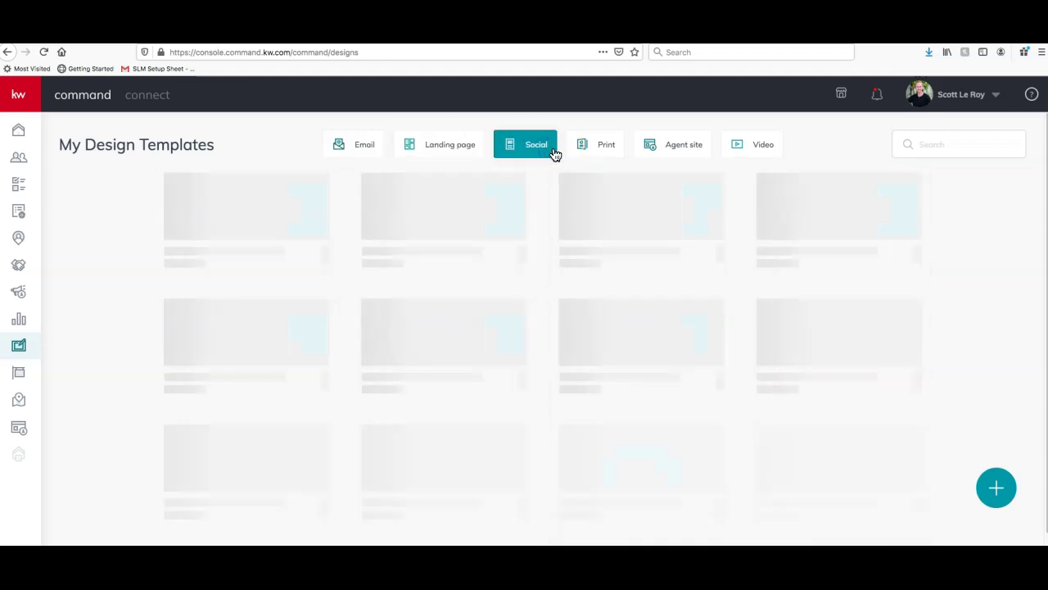
pyautogui.click(599, 149)
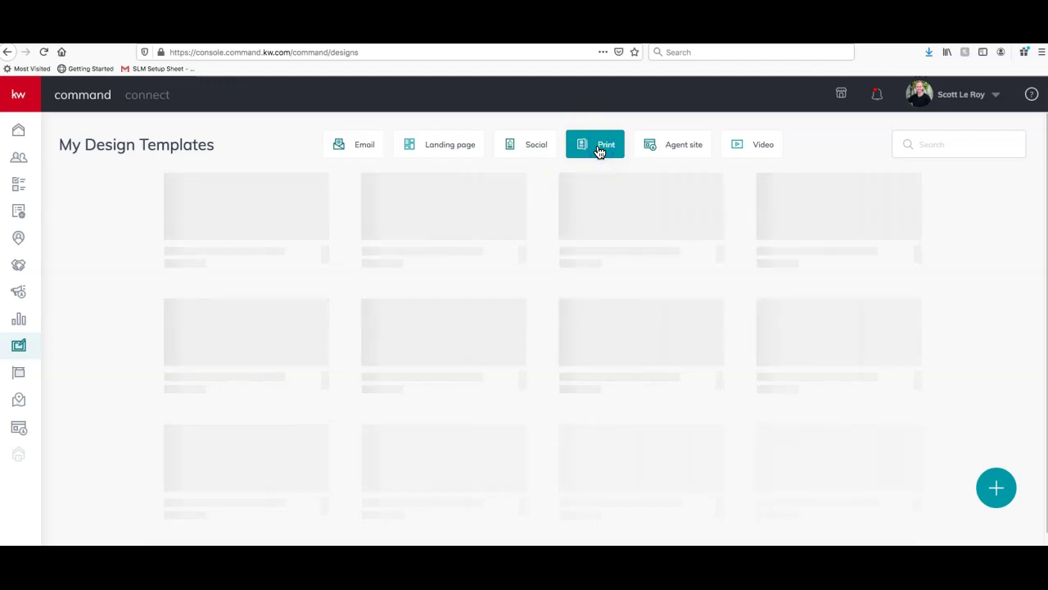
pyautogui.click(379, 138)
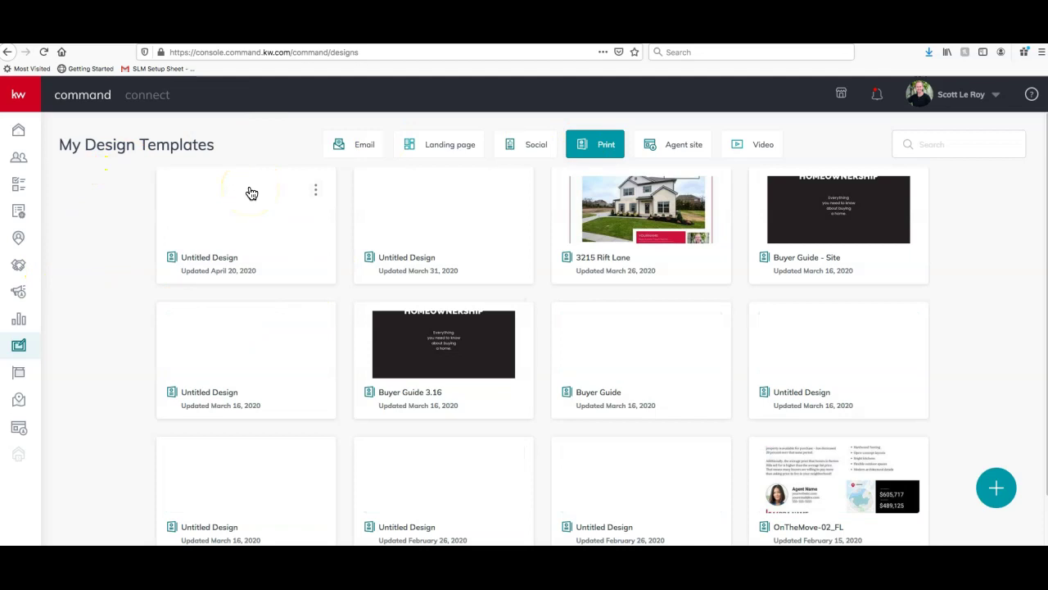
# Create a new Social design with 'Import photos & Text from a Listing' enabled
pyautogui.click(1000, 498)
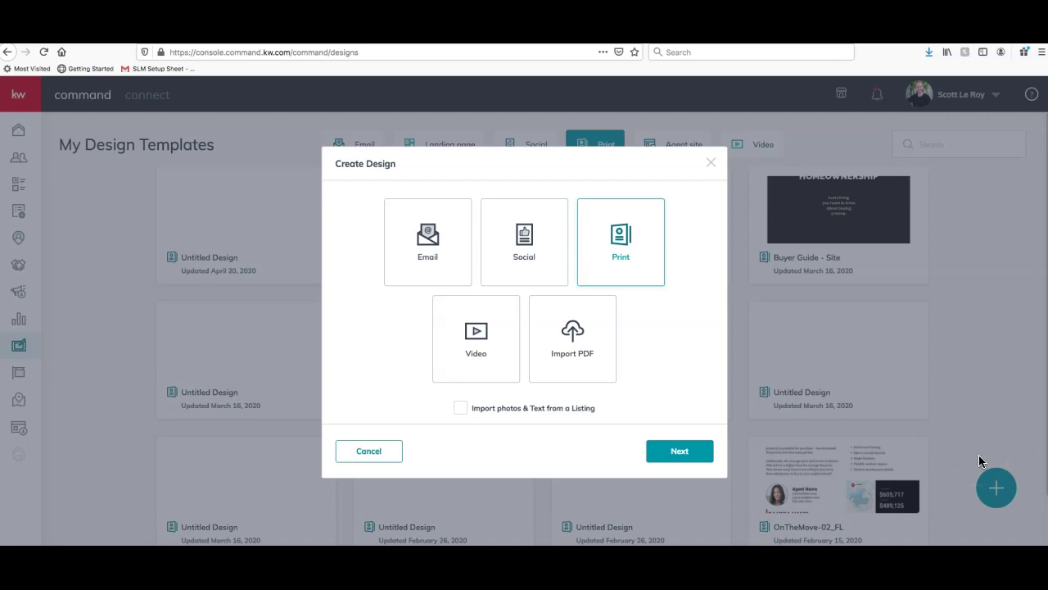
pyautogui.click(508, 244)
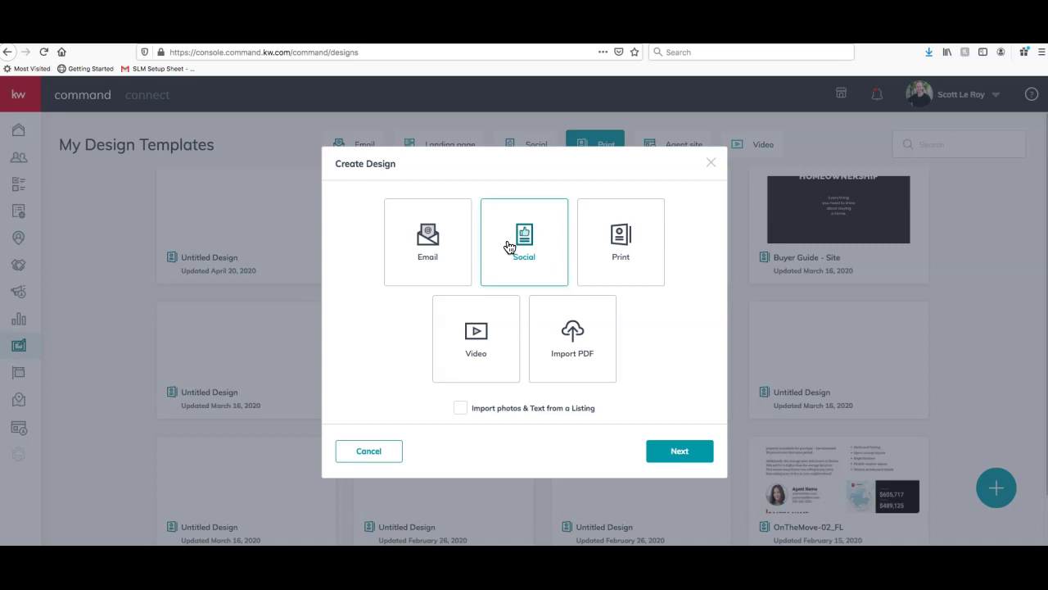
pyautogui.click(531, 437)
pyautogui.click(461, 410)
pyautogui.click(685, 453)
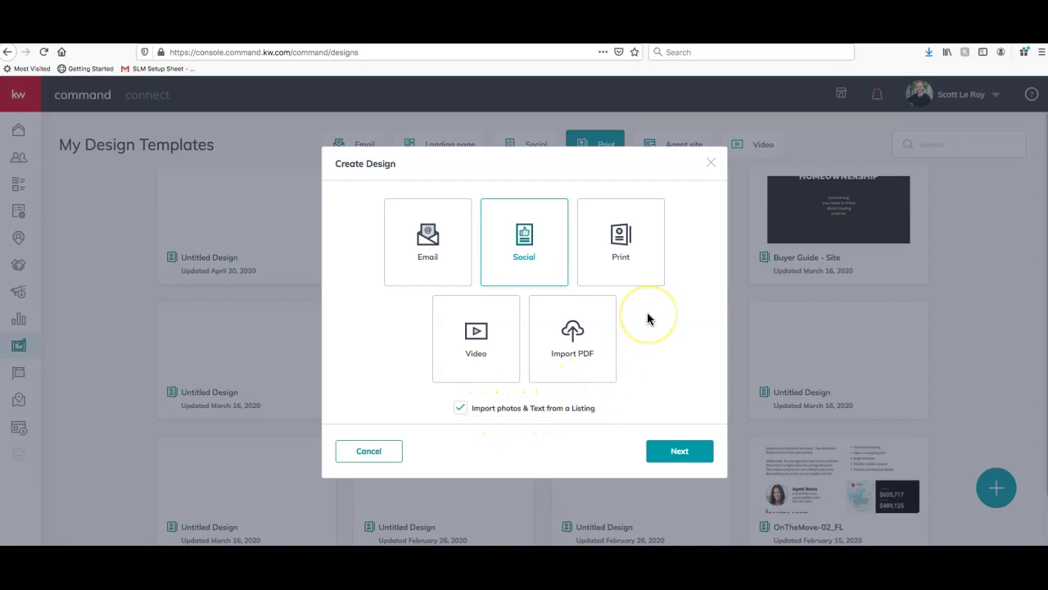
pyautogui.click(680, 451)
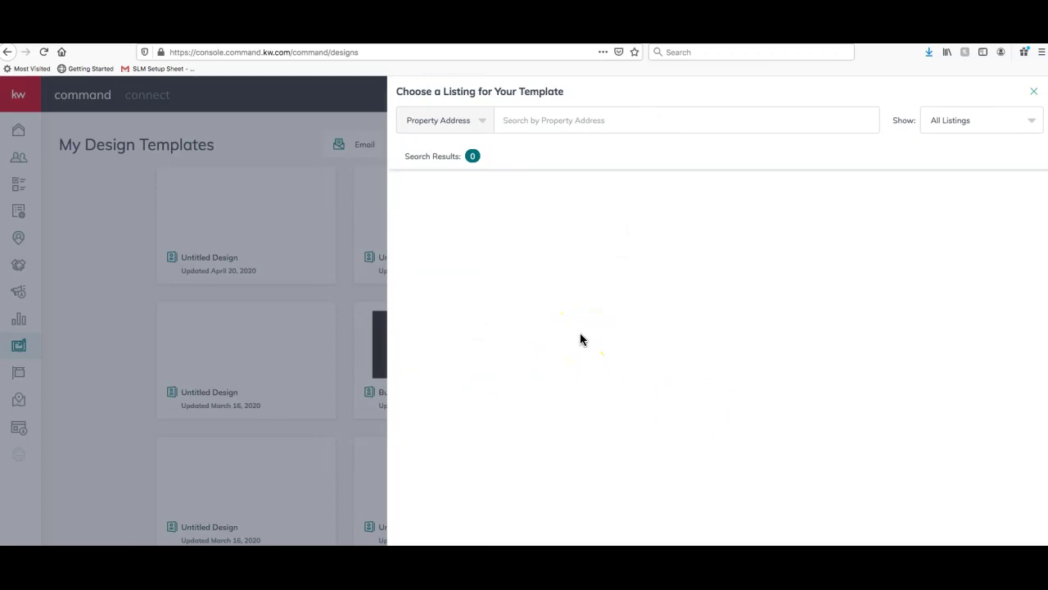
pyautogui.click(478, 122)
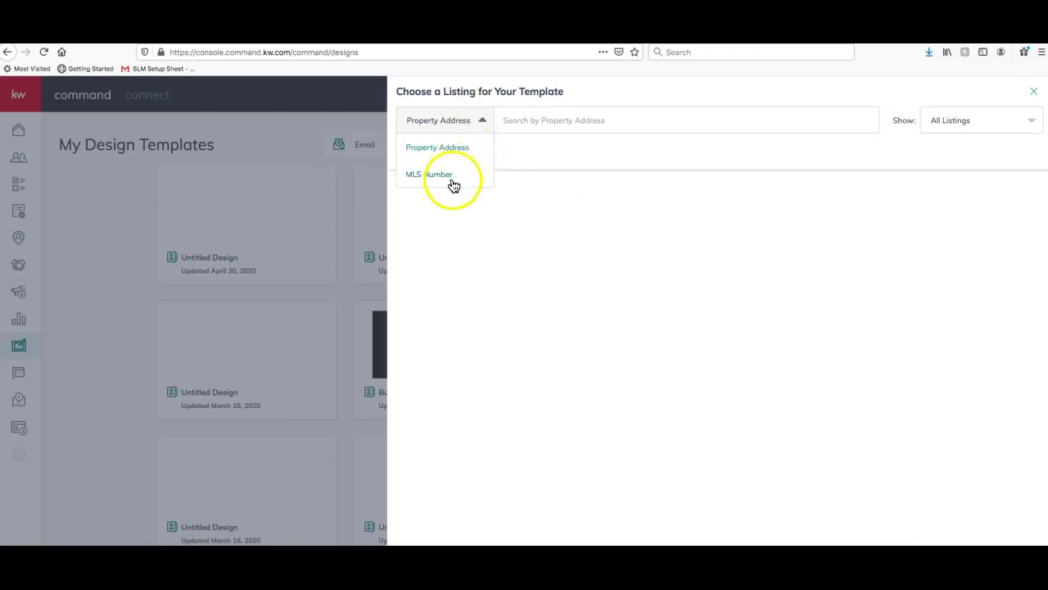
pyautogui.click(580, 123)
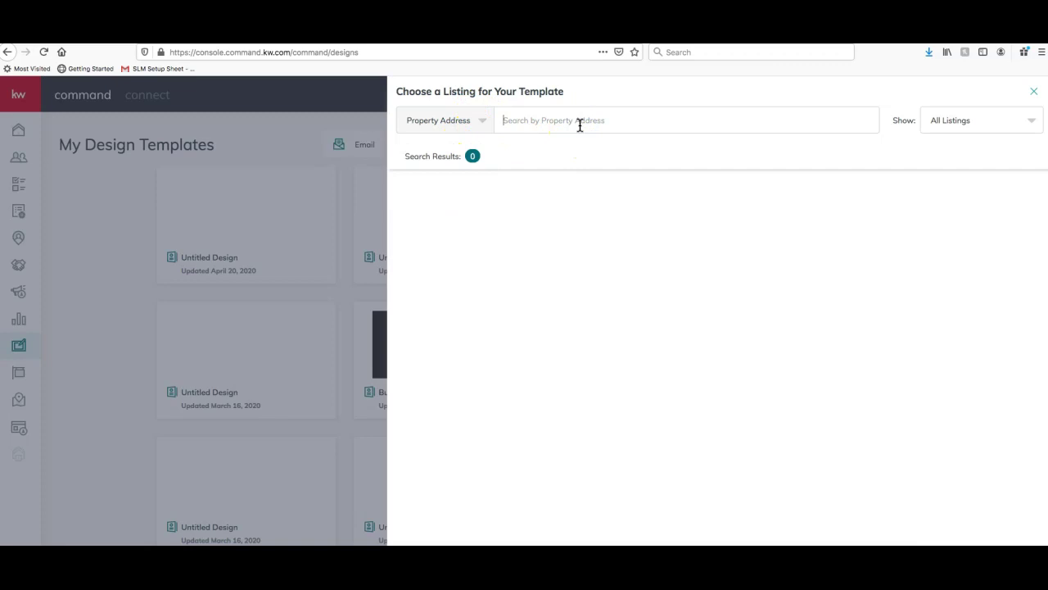
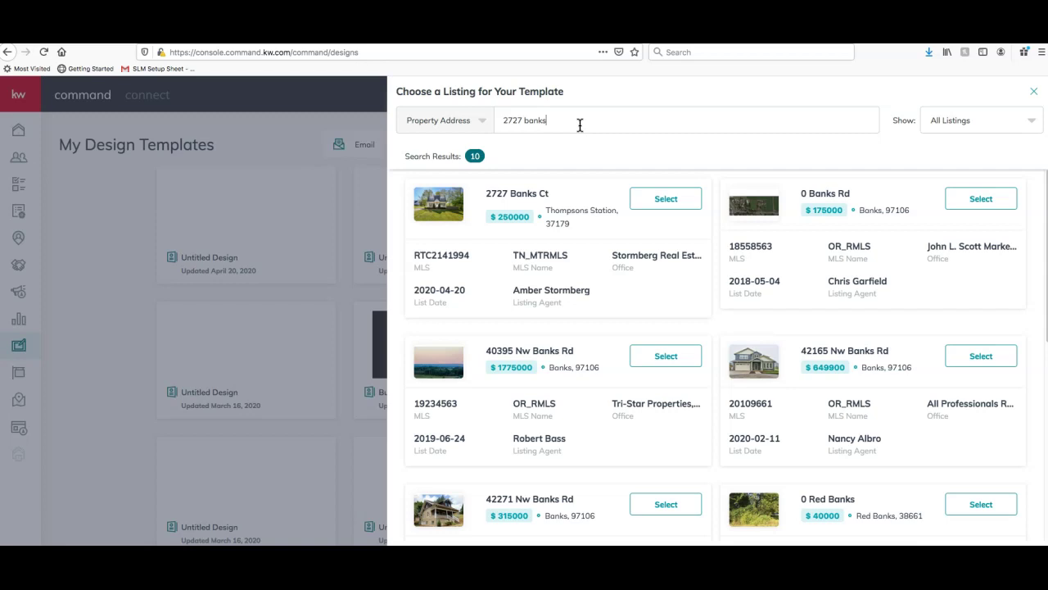
pyautogui.click(624, 106)
pyautogui.click(525, 165)
pyautogui.click(726, 168)
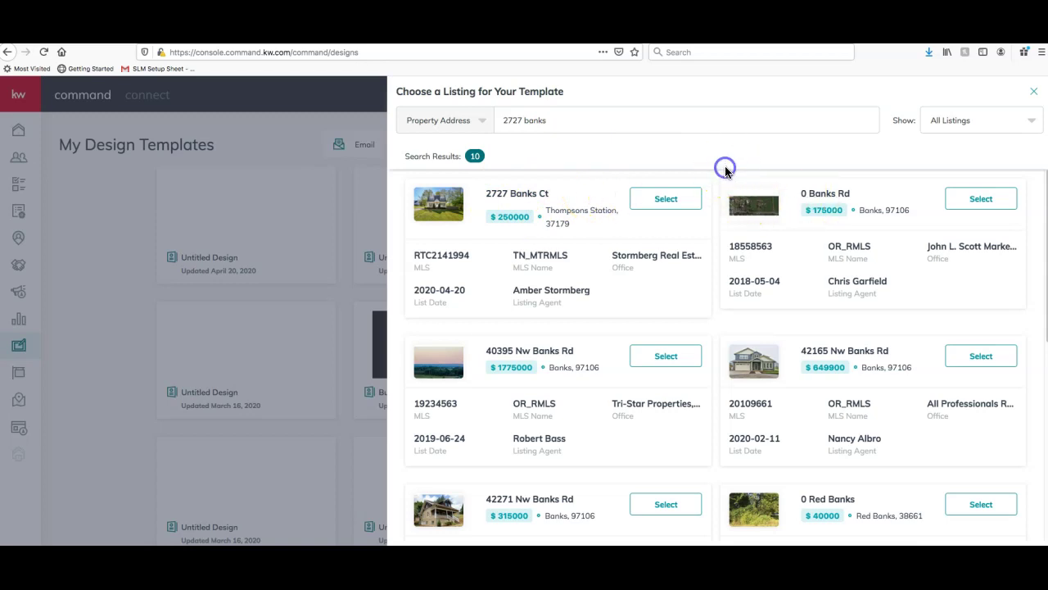
pyautogui.click(666, 199)
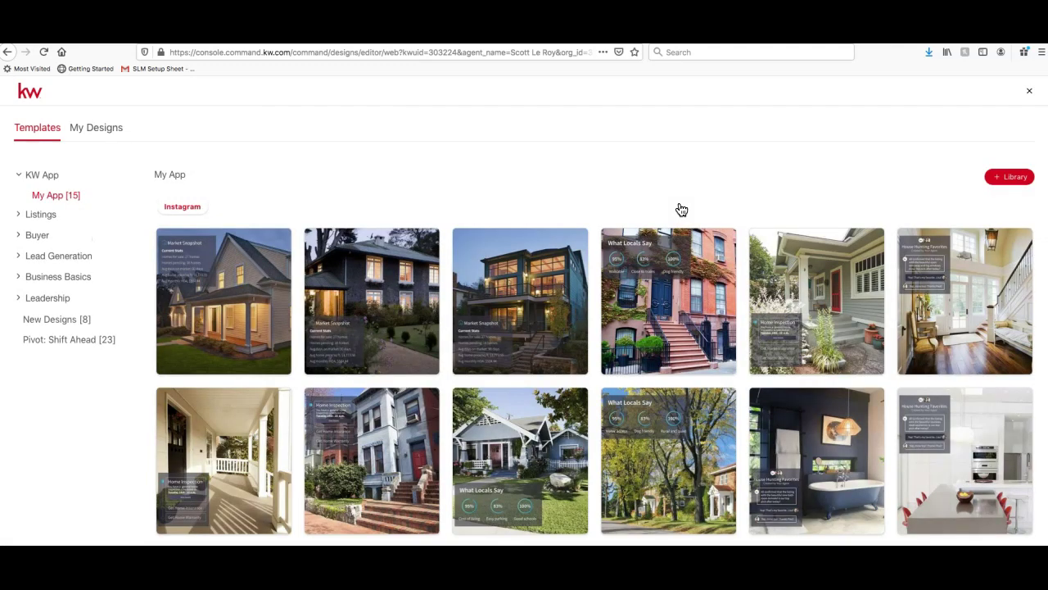
# Collapse KW App, expand Listings and open the Just Listed [43] templates
pyautogui.click(683, 197)
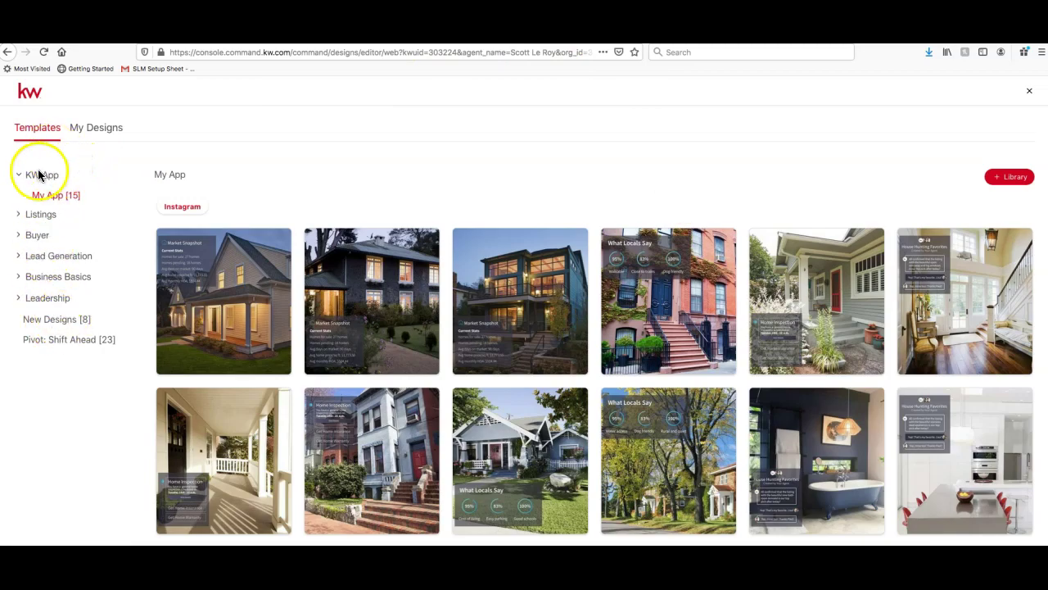
pyautogui.click(39, 175)
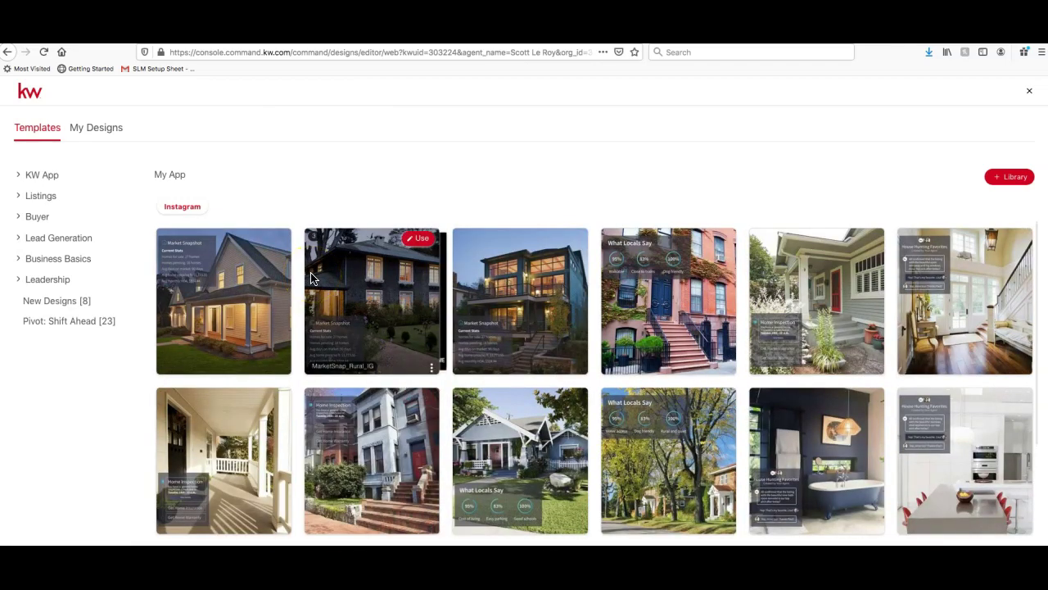
pyautogui.click(37, 196)
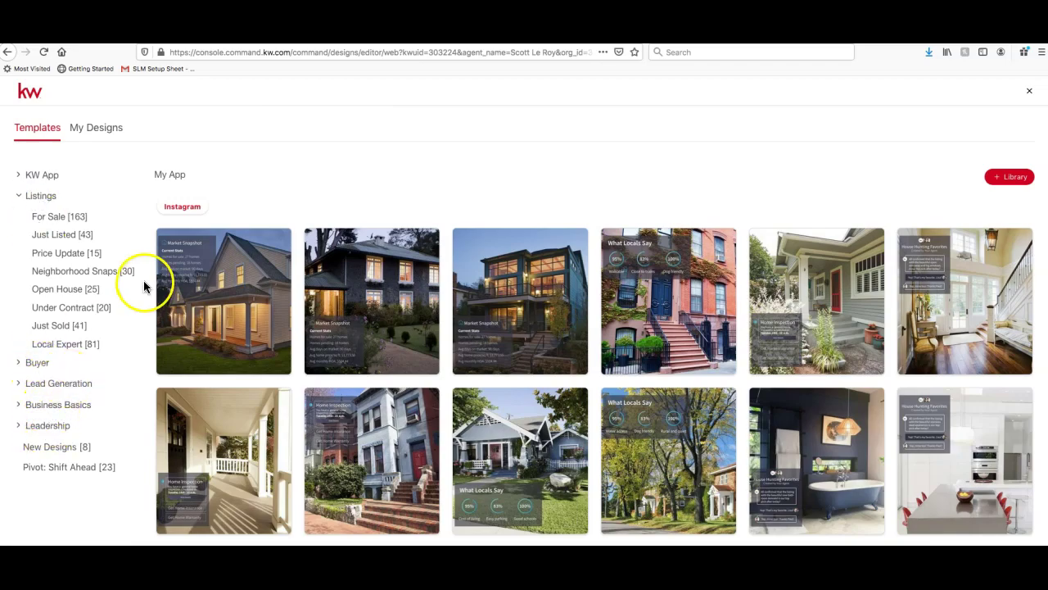
pyautogui.click(96, 473)
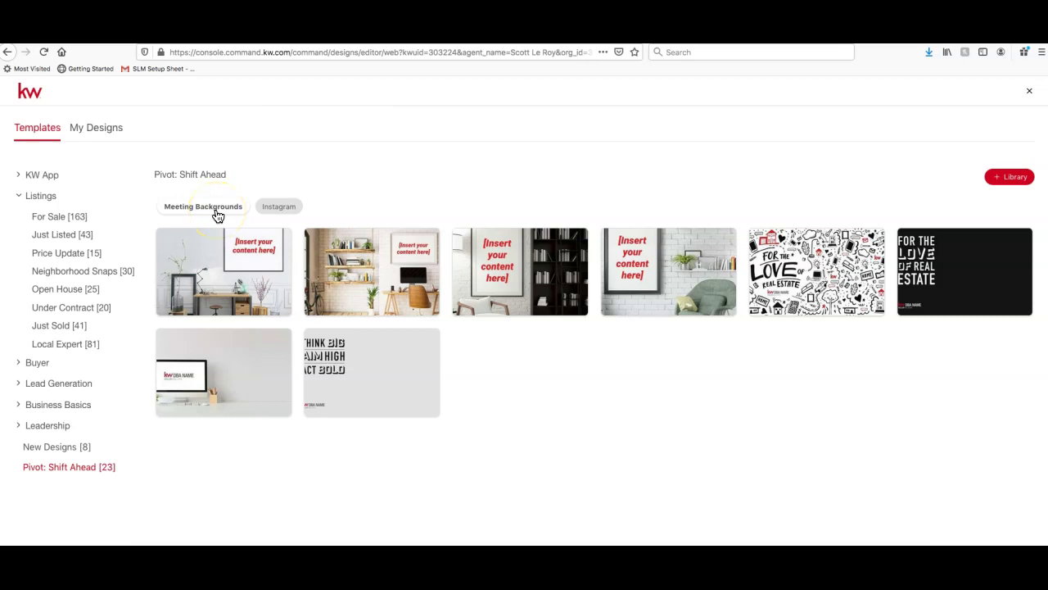
pyautogui.click(57, 238)
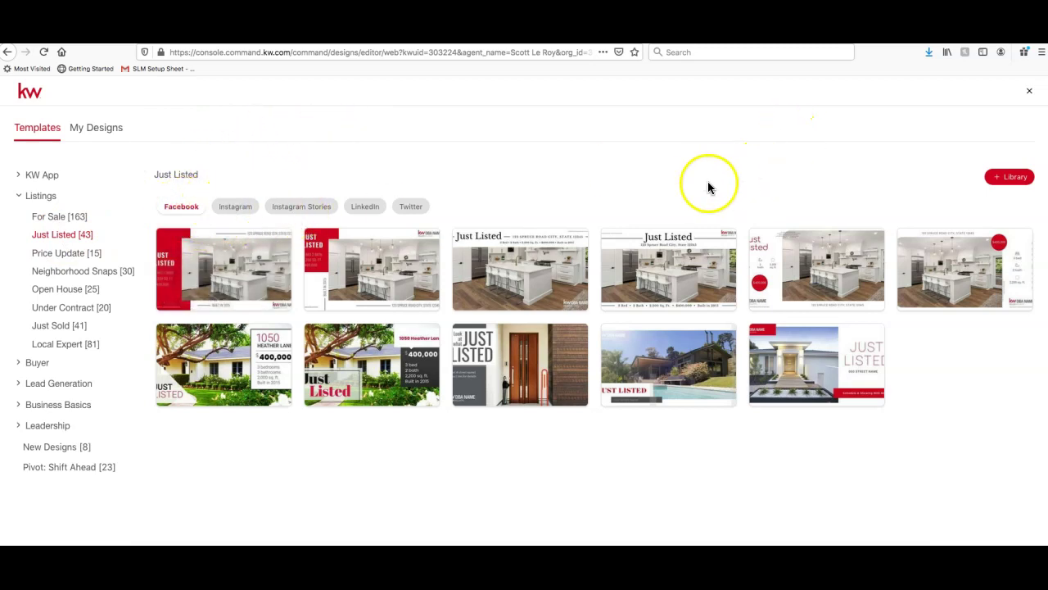
# Preview Instagram, Instagram Stories, LinkedIn and Twitter versions, then filter to Facebook
pyautogui.click(234, 208)
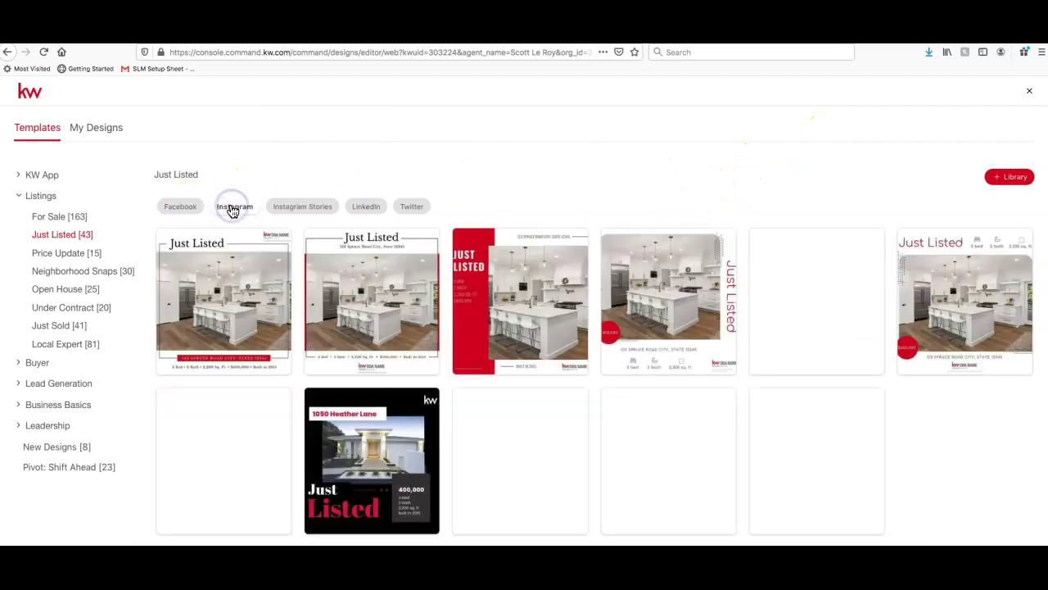
pyautogui.click(323, 205)
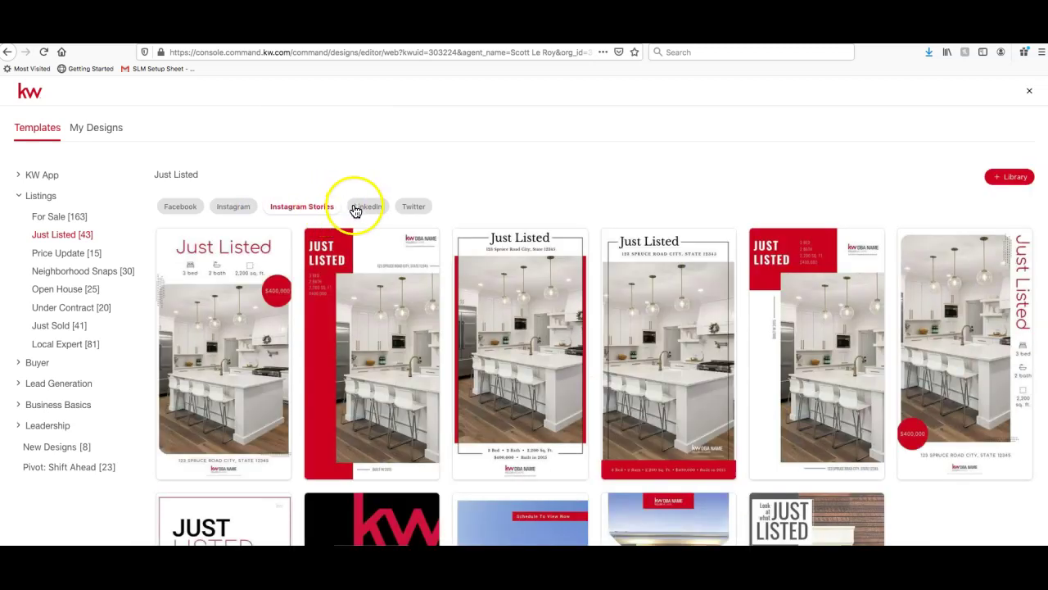
pyautogui.click(362, 209)
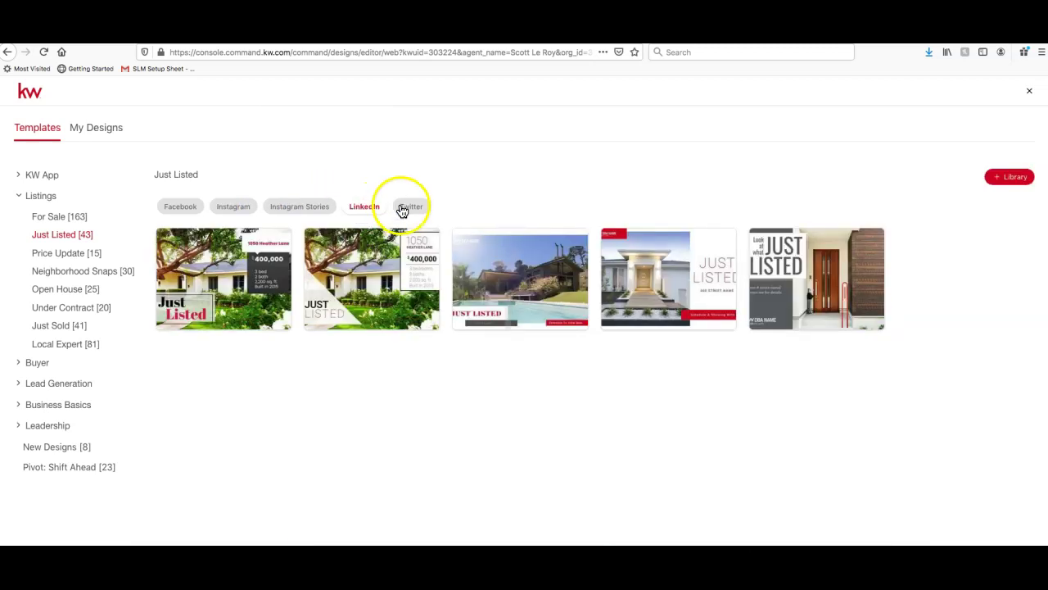
pyautogui.click(402, 207)
pyautogui.click(177, 208)
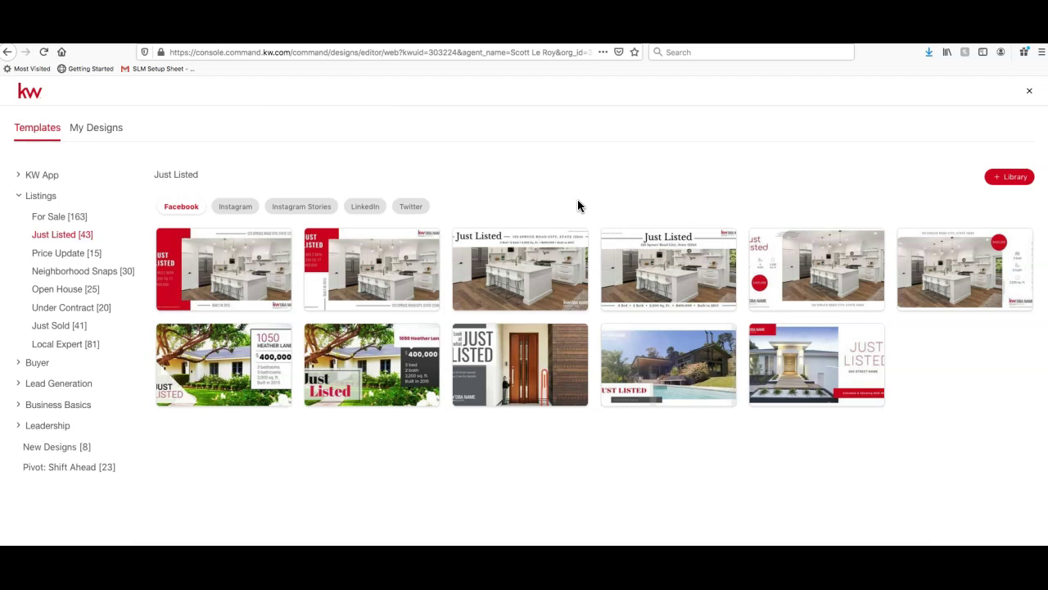
# Use the JustListed_06_FB template (1200x630px) to open it in the design editor
pyautogui.moveTo(762, 385)
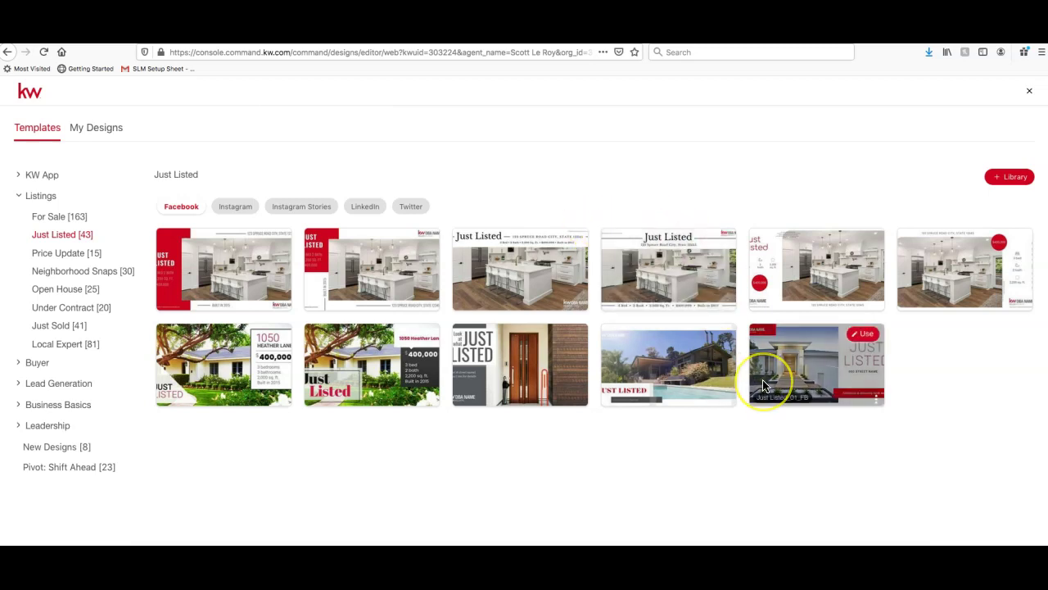
pyautogui.click(508, 206)
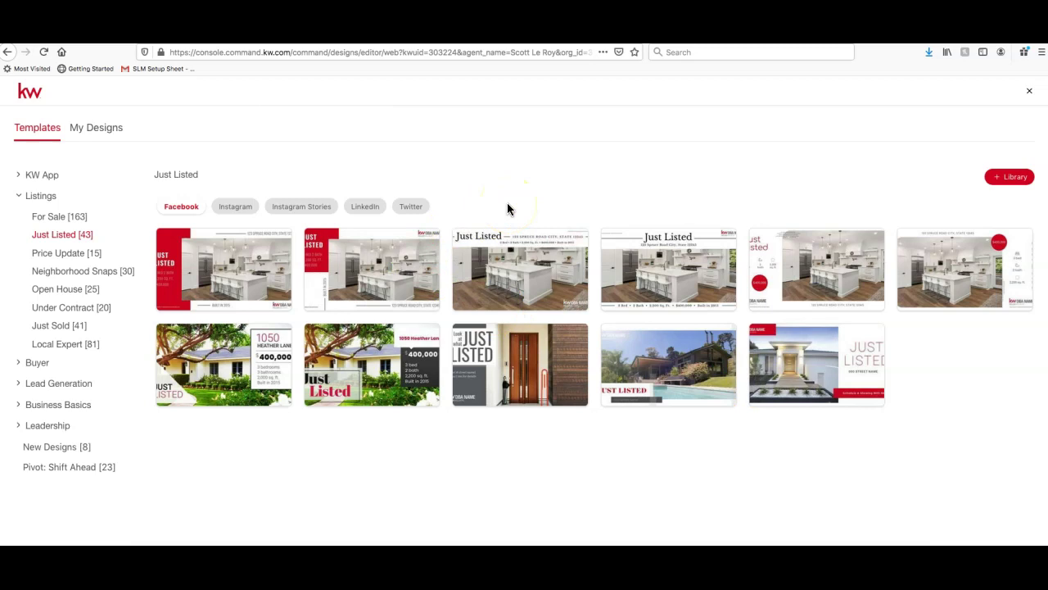
pyautogui.moveTo(529, 283)
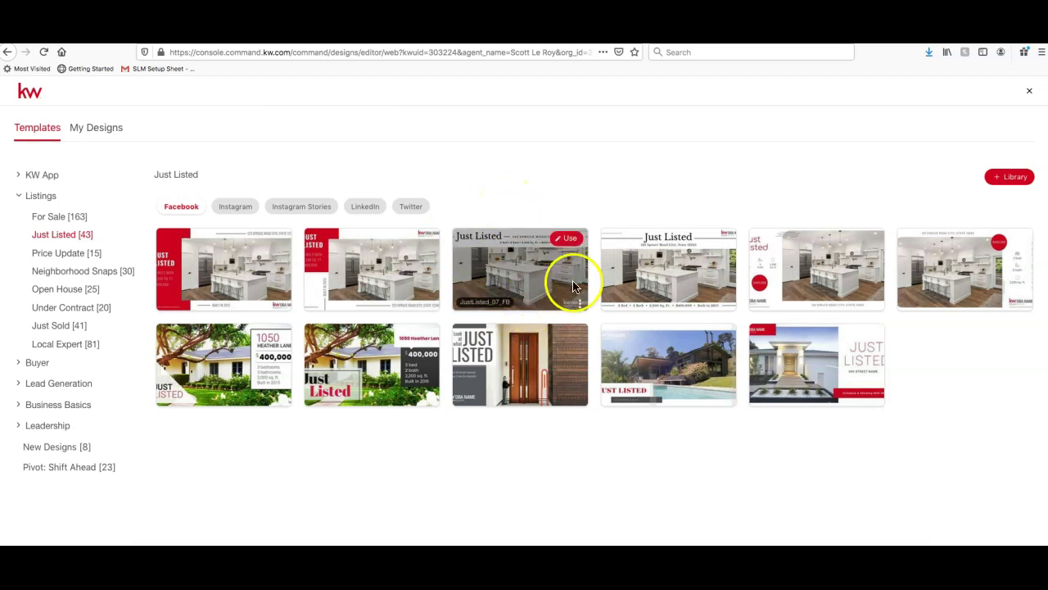
pyautogui.click(660, 280)
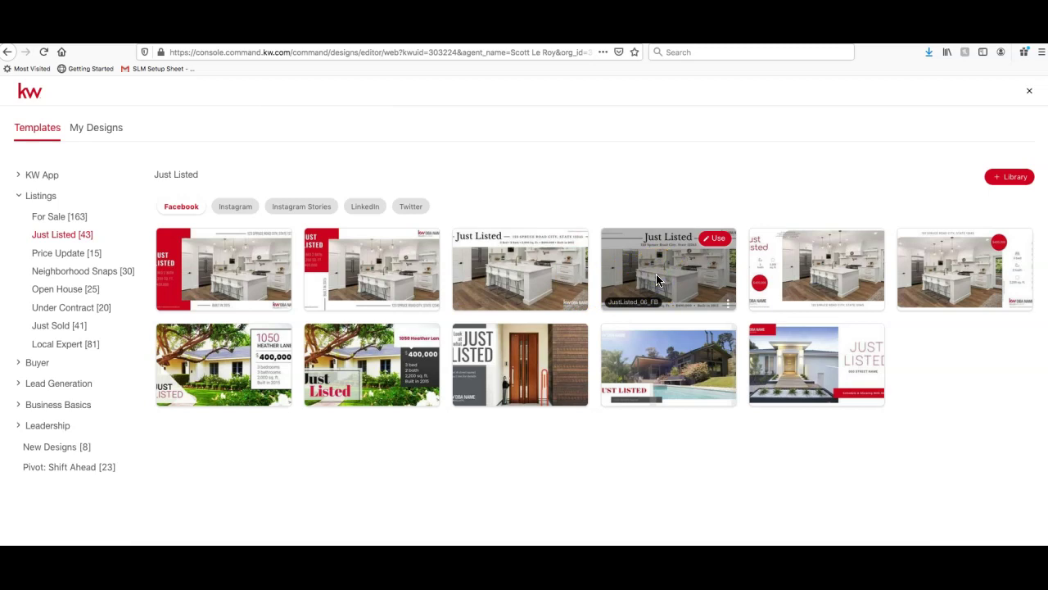
pyautogui.click(721, 243)
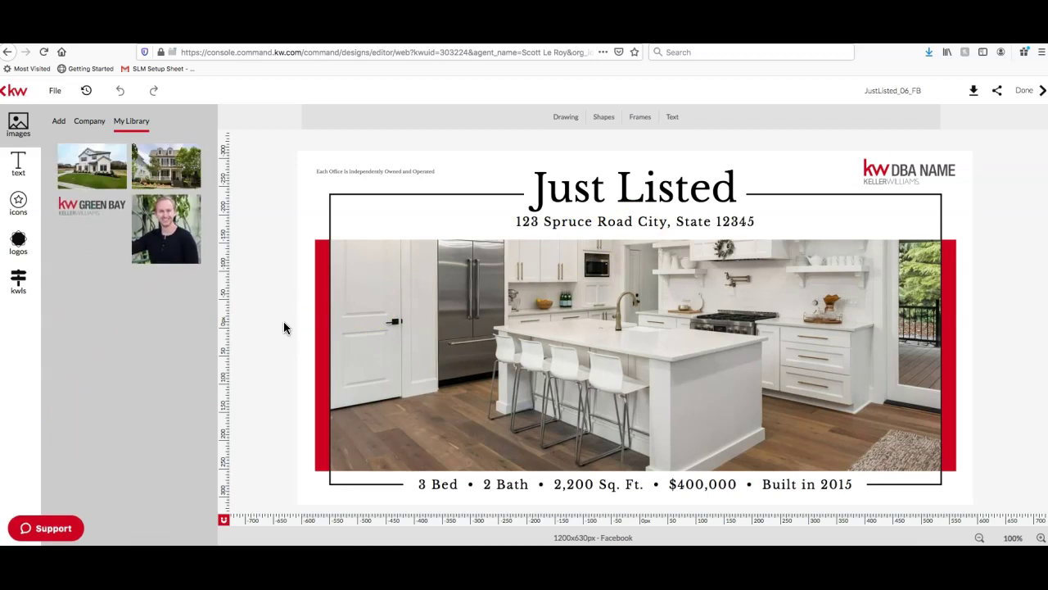
pyautogui.click(489, 214)
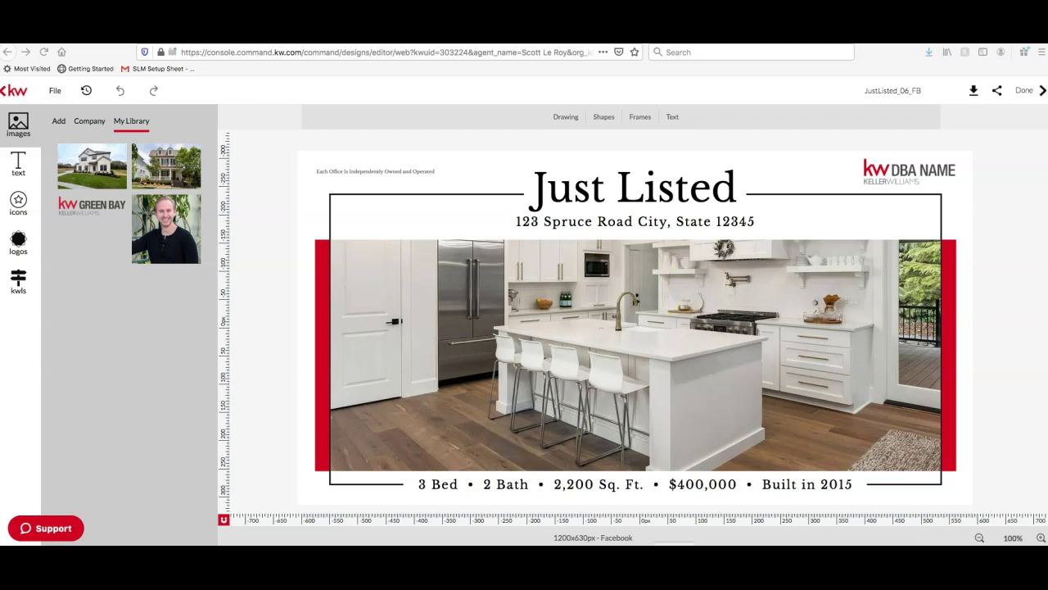
pyautogui.click(496, 47)
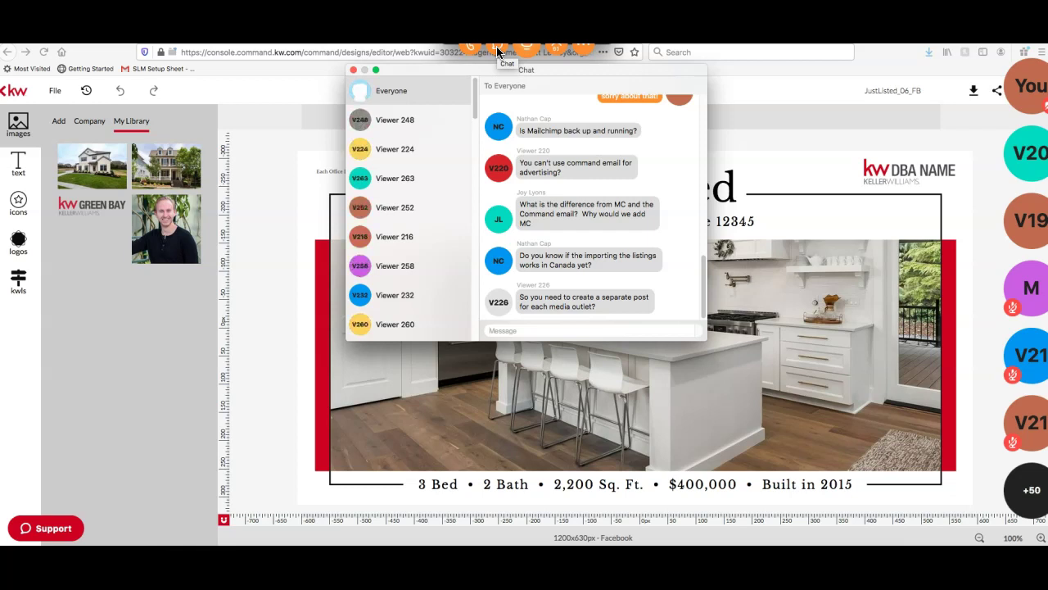
pyautogui.click(353, 71)
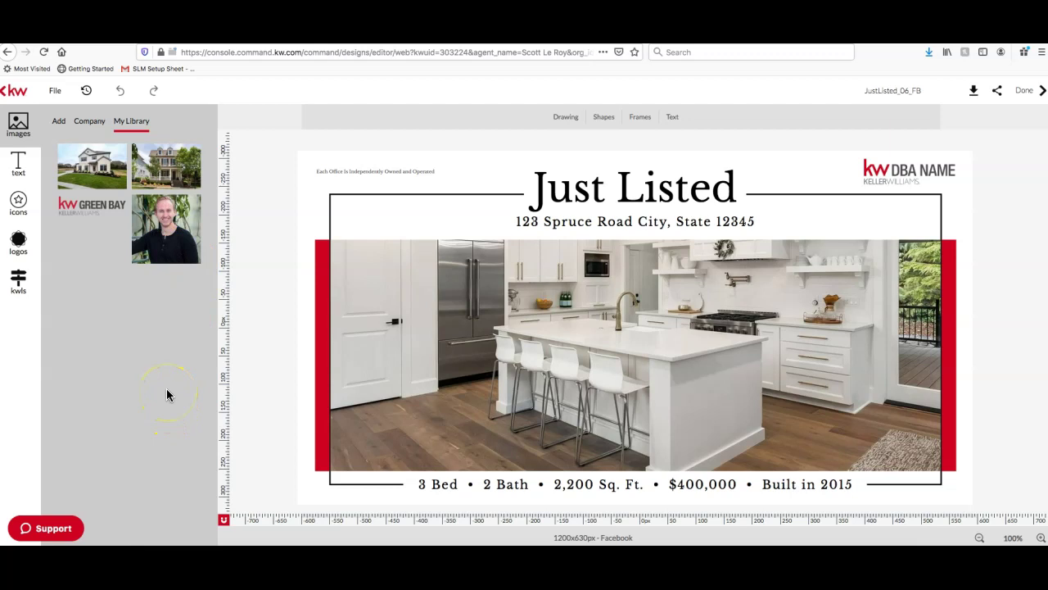
pyautogui.click(17, 131)
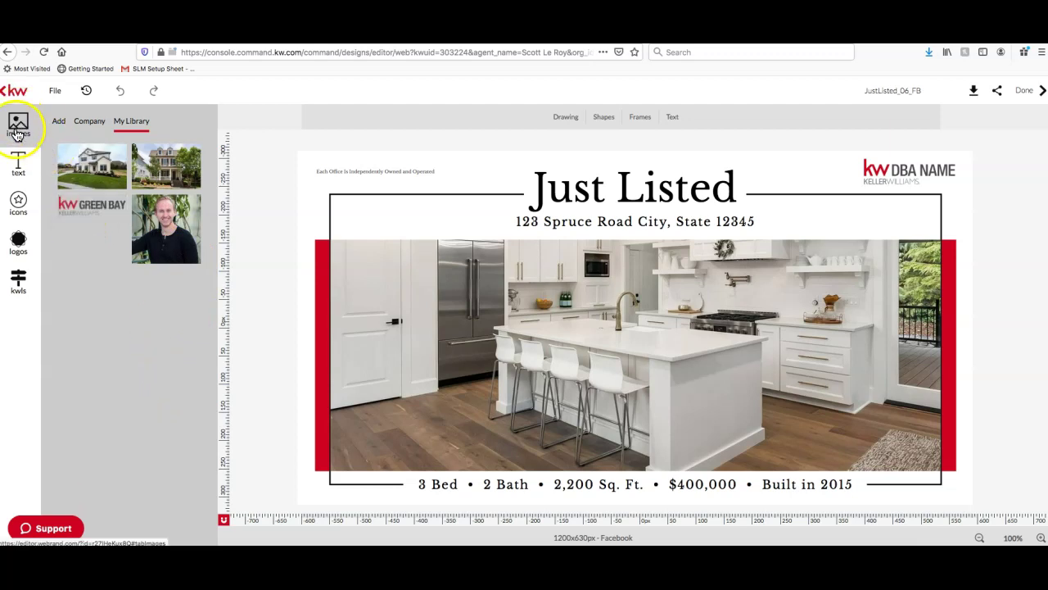
pyautogui.click(20, 287)
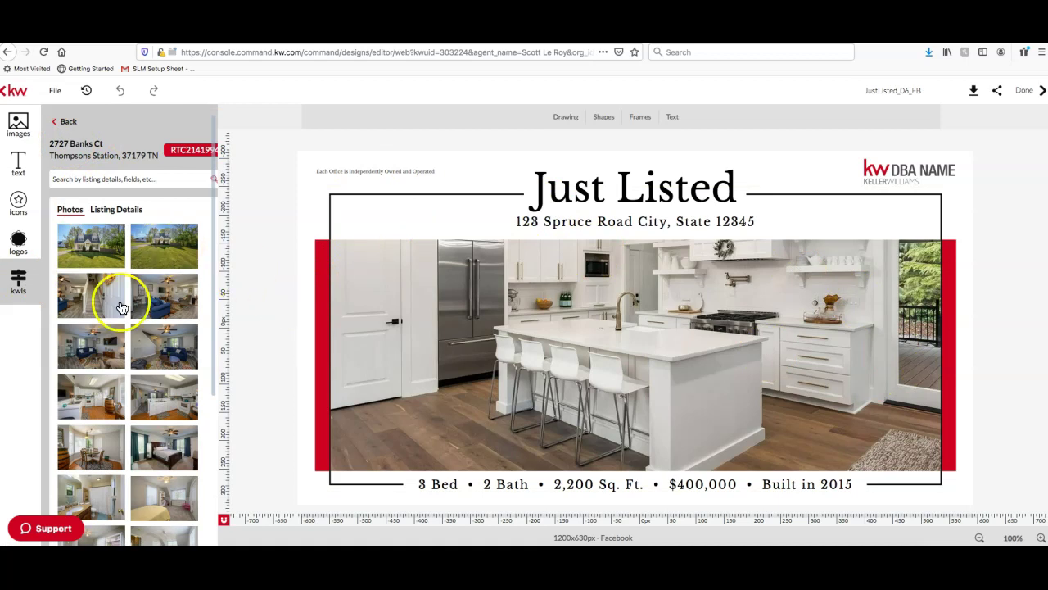
pyautogui.scroll(-3, 101, 295)
pyautogui.scroll(3, 102, 302)
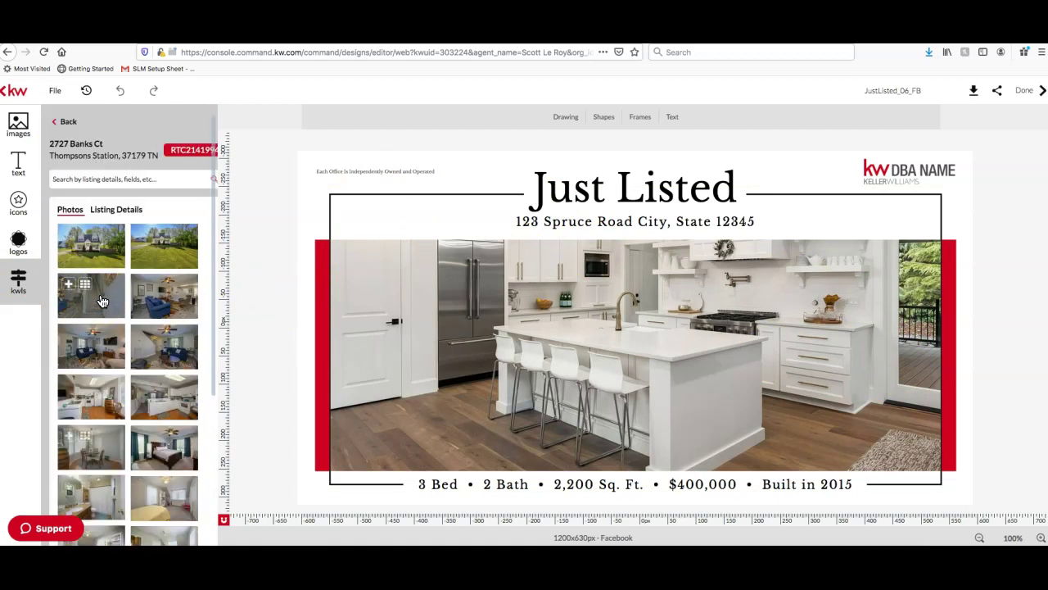
pyautogui.click(128, 211)
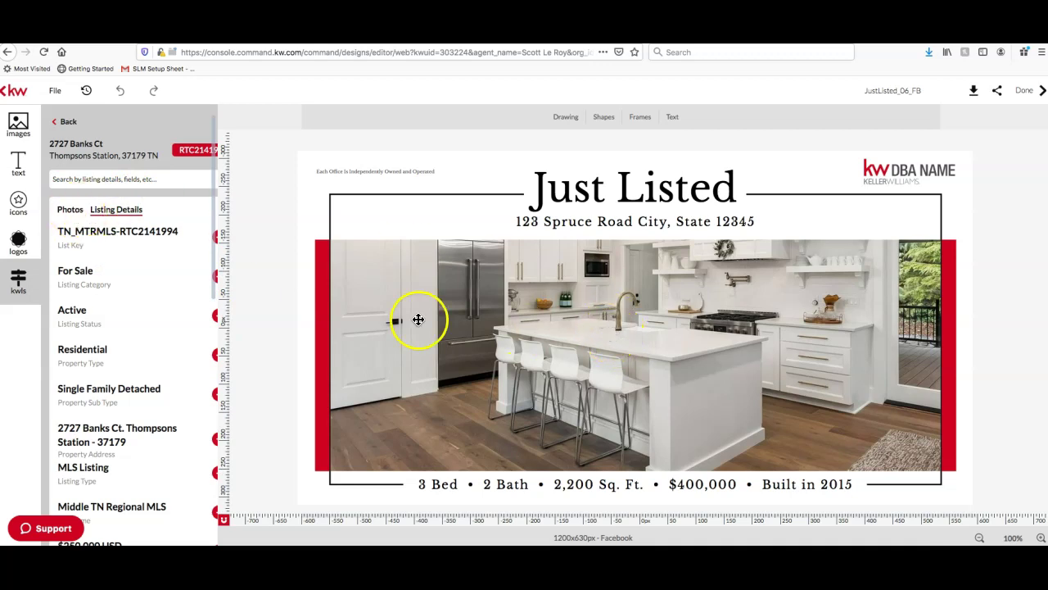
pyautogui.click(69, 211)
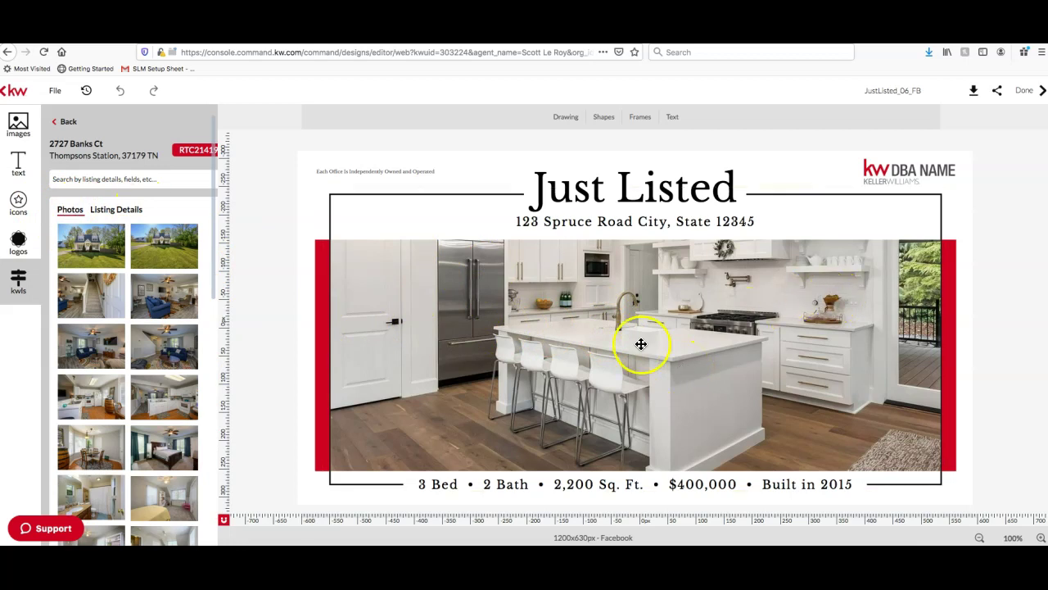
# Swap the kitchen photo for a house exterior shot, then drag a second exterior photo into the frame
pyautogui.click(729, 303)
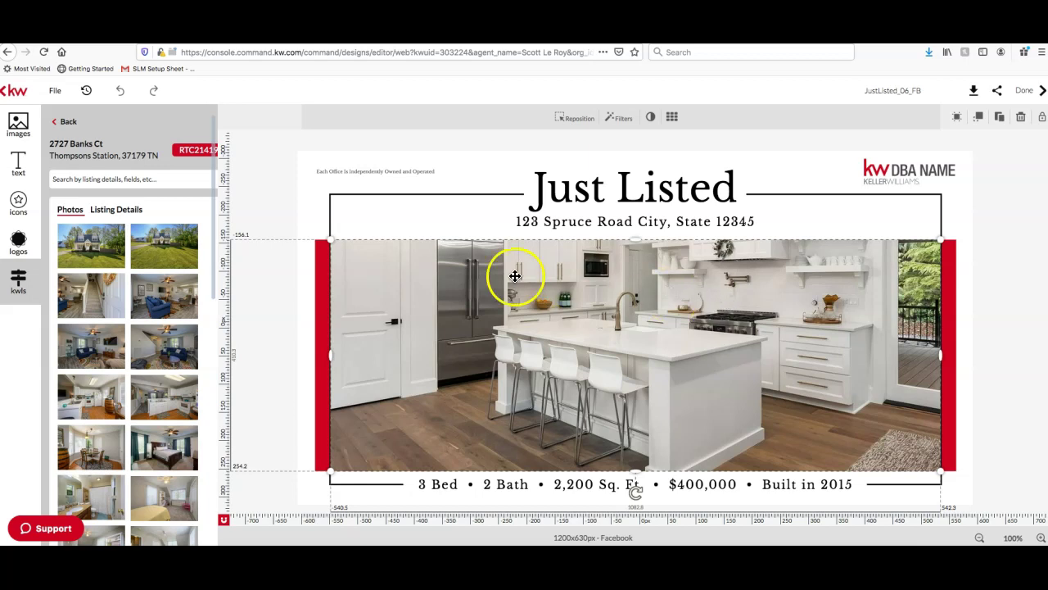
pyautogui.moveTo(103, 253)
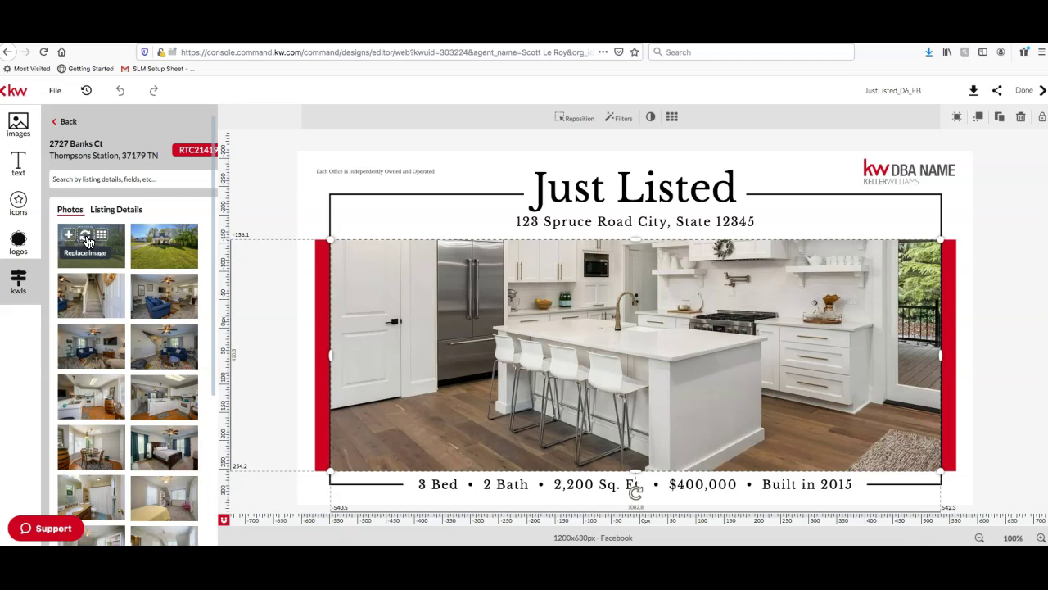
pyautogui.click(87, 240)
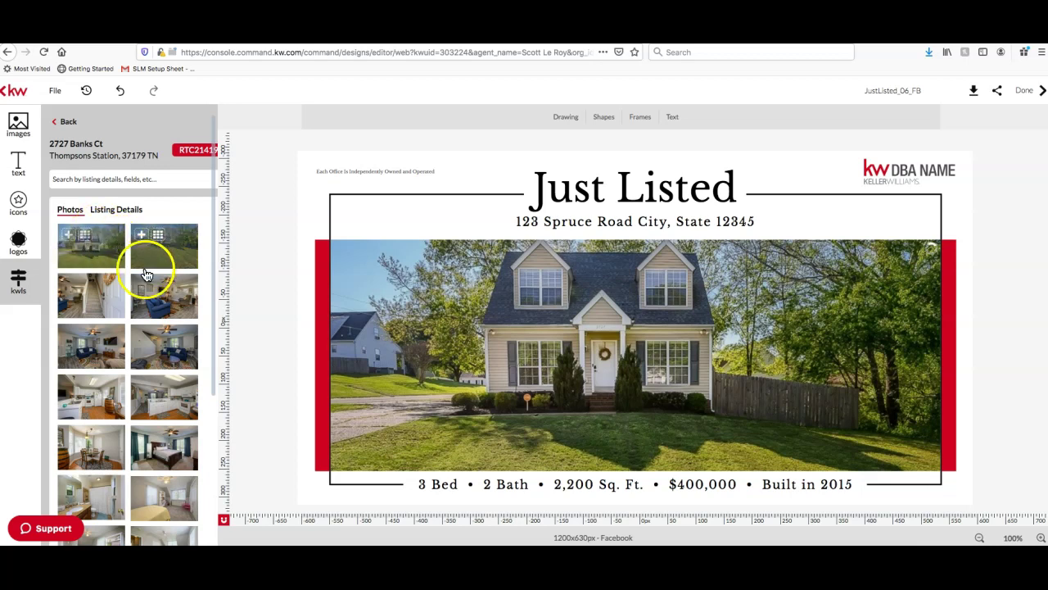
pyautogui.moveTo(106, 312); pyautogui.dragTo(8, 294)
pyautogui.moveTo(159, 244); pyautogui.dragTo(437, 222)
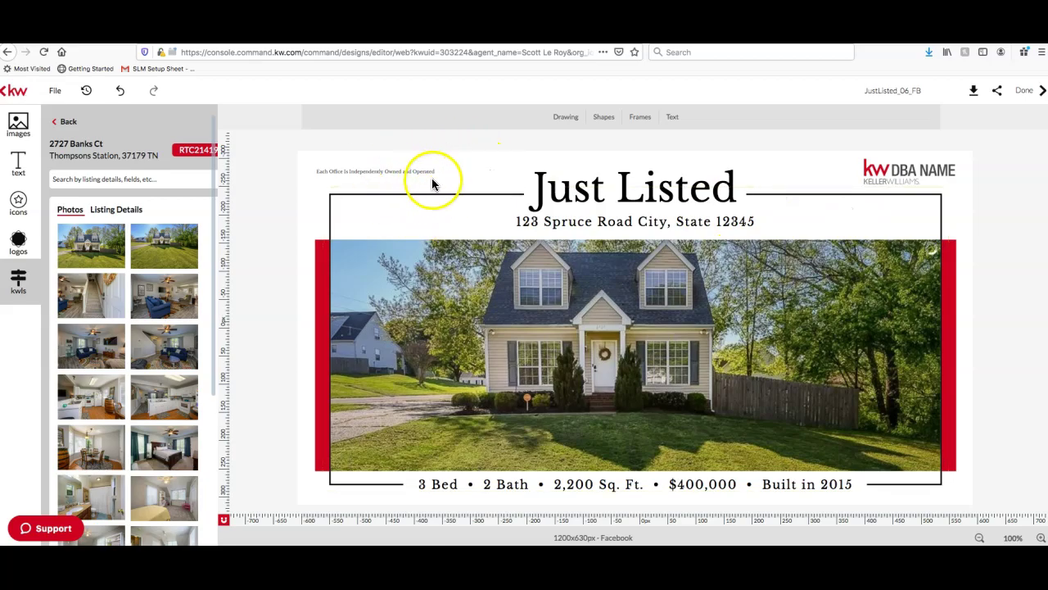
pyautogui.click(470, 239)
pyautogui.moveTo(470, 239); pyautogui.dragTo(509, 300)
pyautogui.click(422, 214)
pyautogui.click(457, 297)
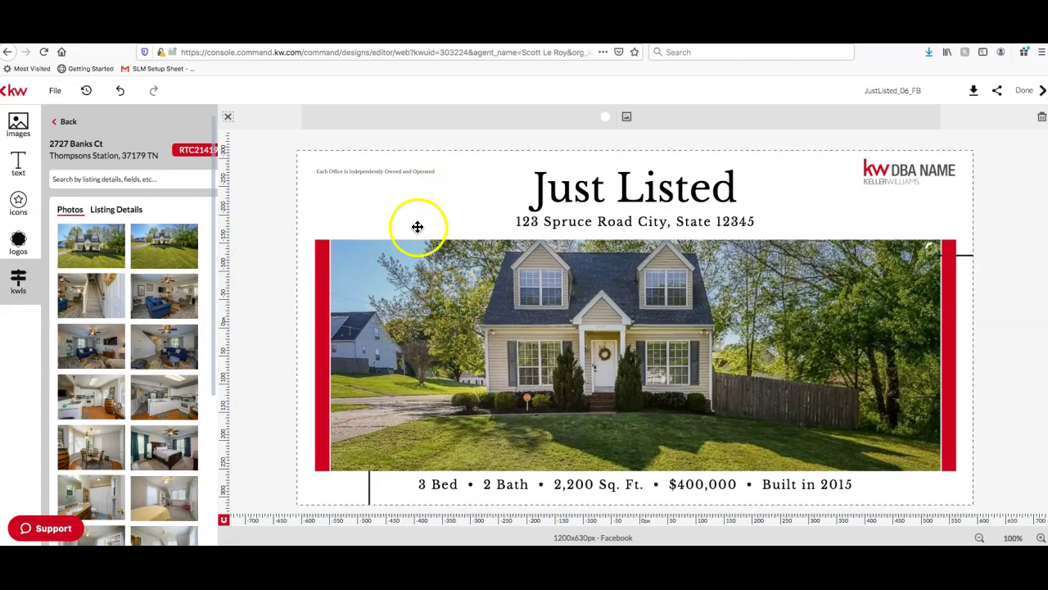
pyautogui.click(477, 274)
pyautogui.moveTo(477, 274); pyautogui.dragTo(484, 226)
pyautogui.moveTo(478, 265); pyautogui.dragTo(473, 342)
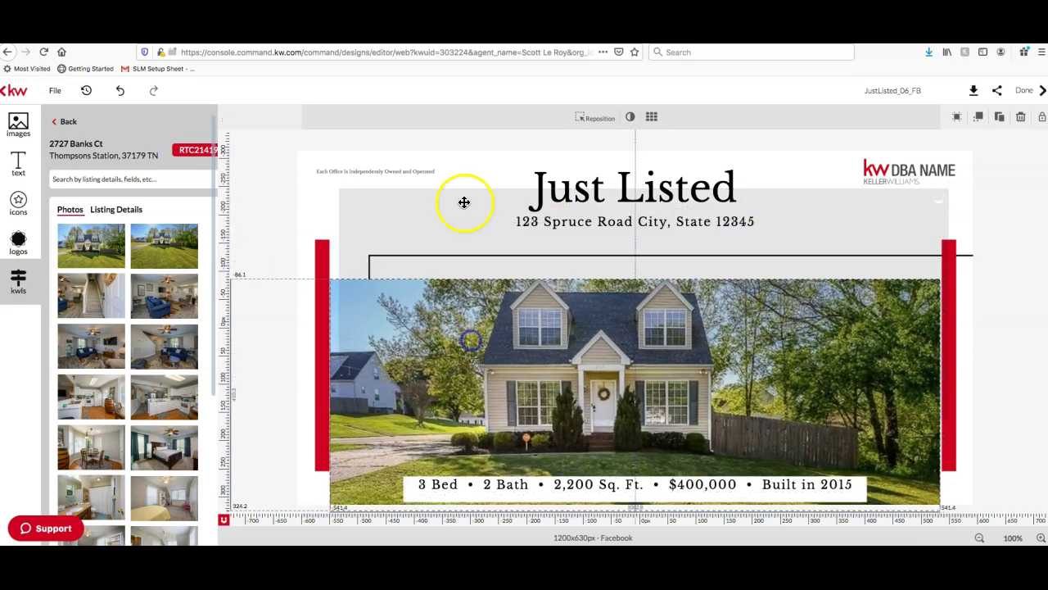
pyautogui.click(119, 94)
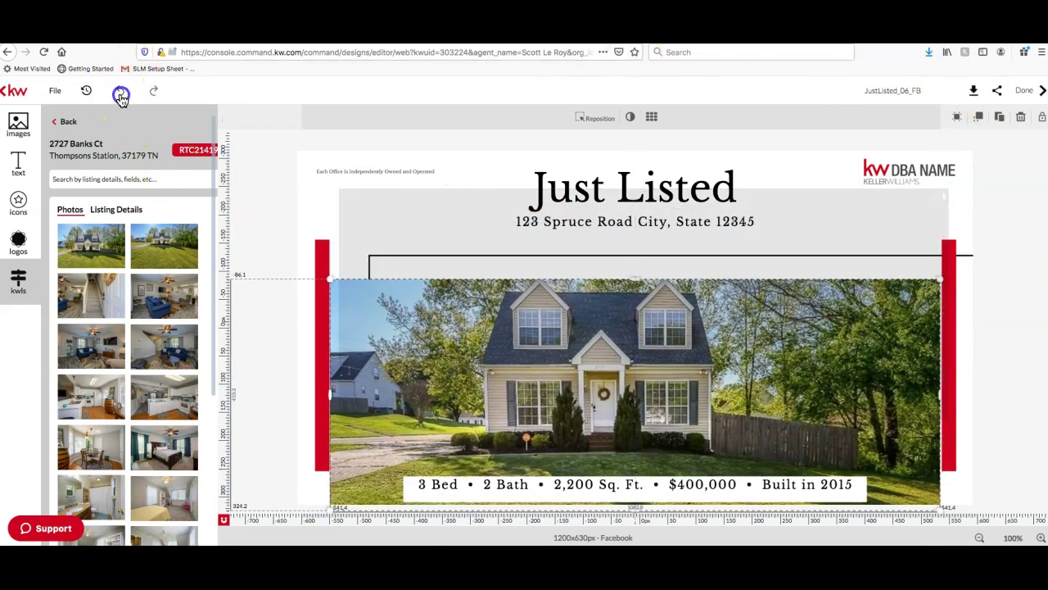
pyautogui.click(120, 96)
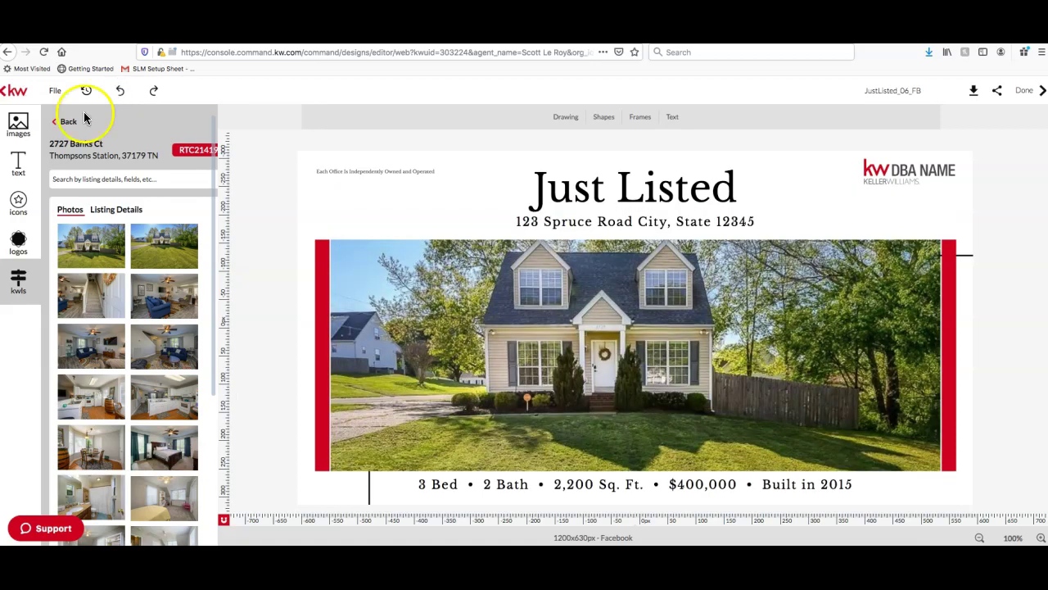
pyautogui.click(144, 237)
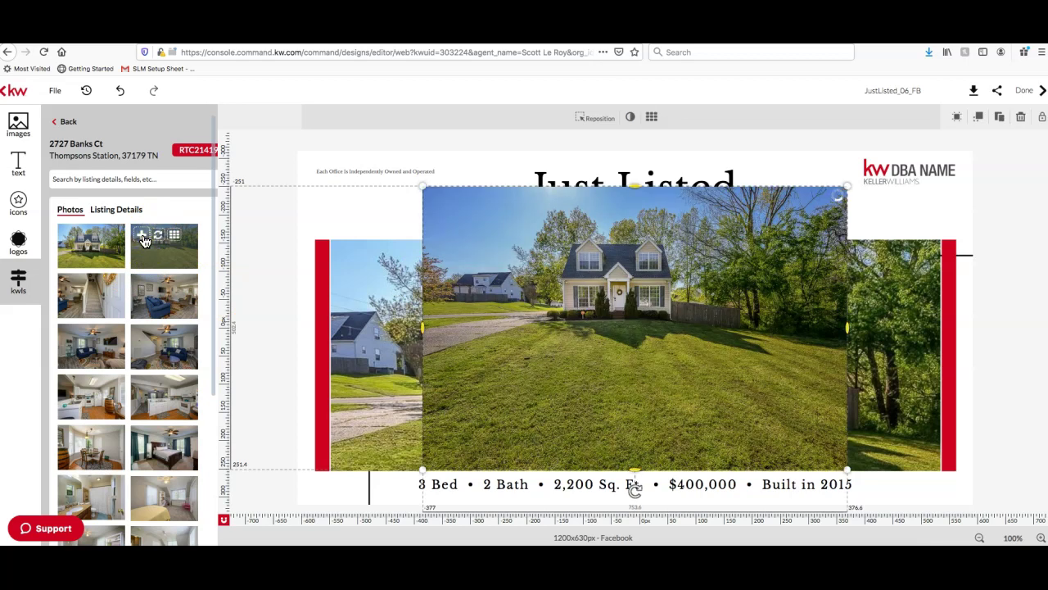
pyautogui.click(818, 246)
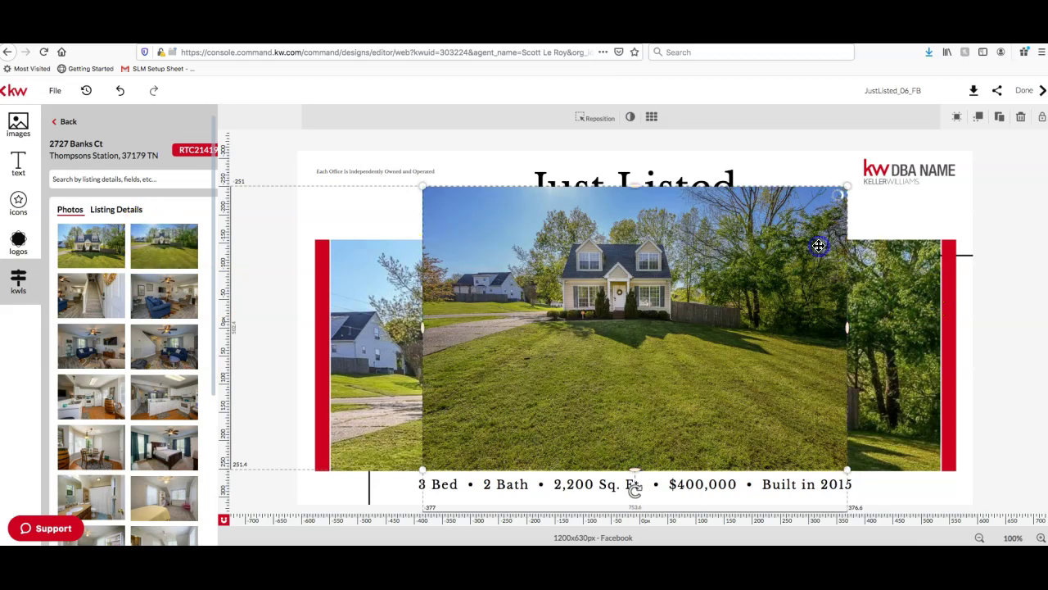
pyautogui.hotkey('ctrl', 'z')
pyautogui.click(819, 246)
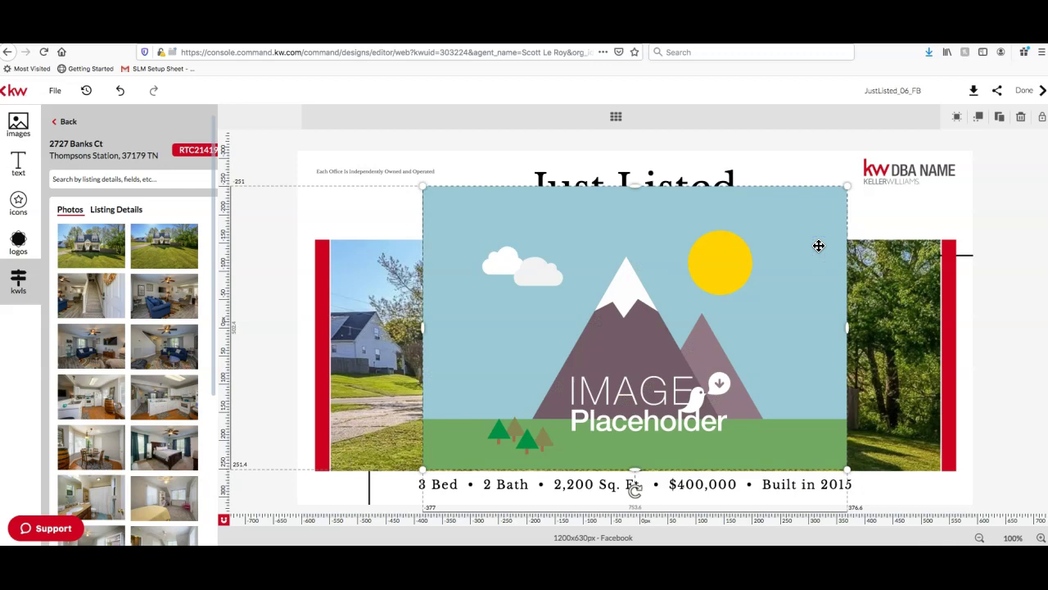
pyautogui.click(819, 246)
pyautogui.press('Delete')
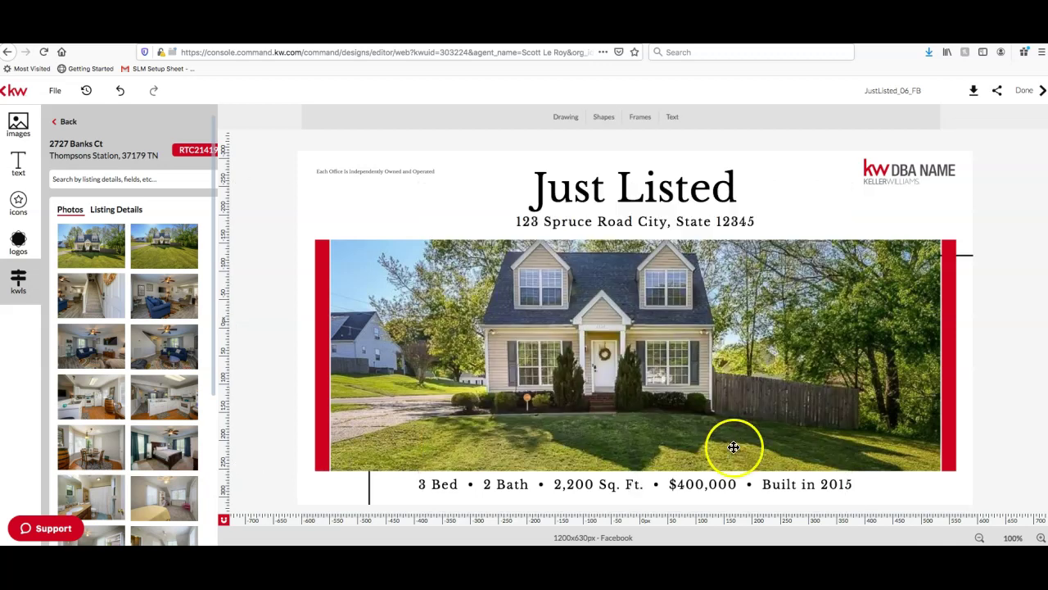
pyautogui.click(550, 369)
pyautogui.scroll(-1, 101, 372)
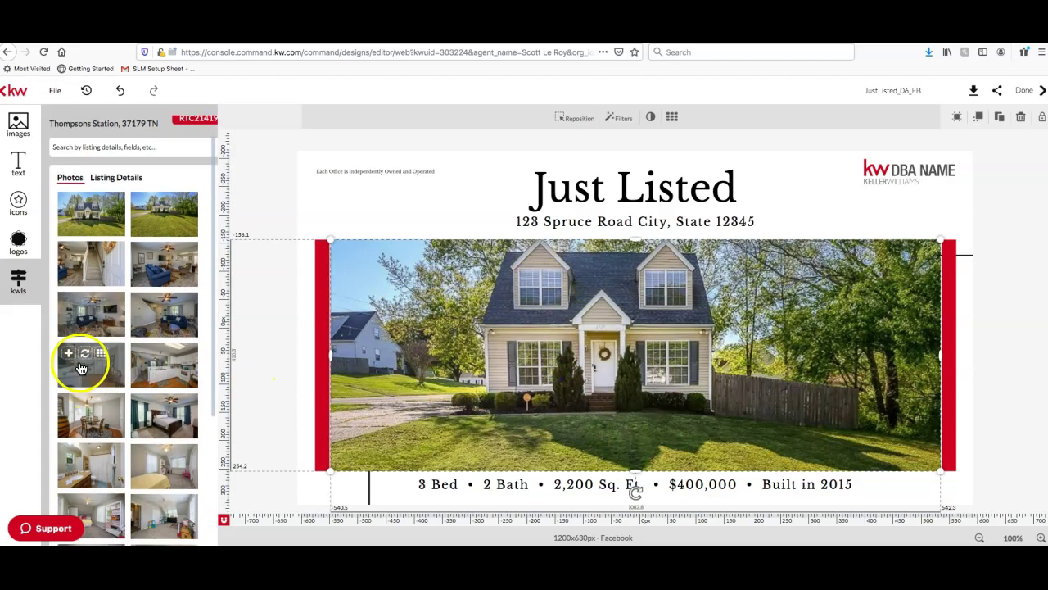
pyautogui.click(84, 356)
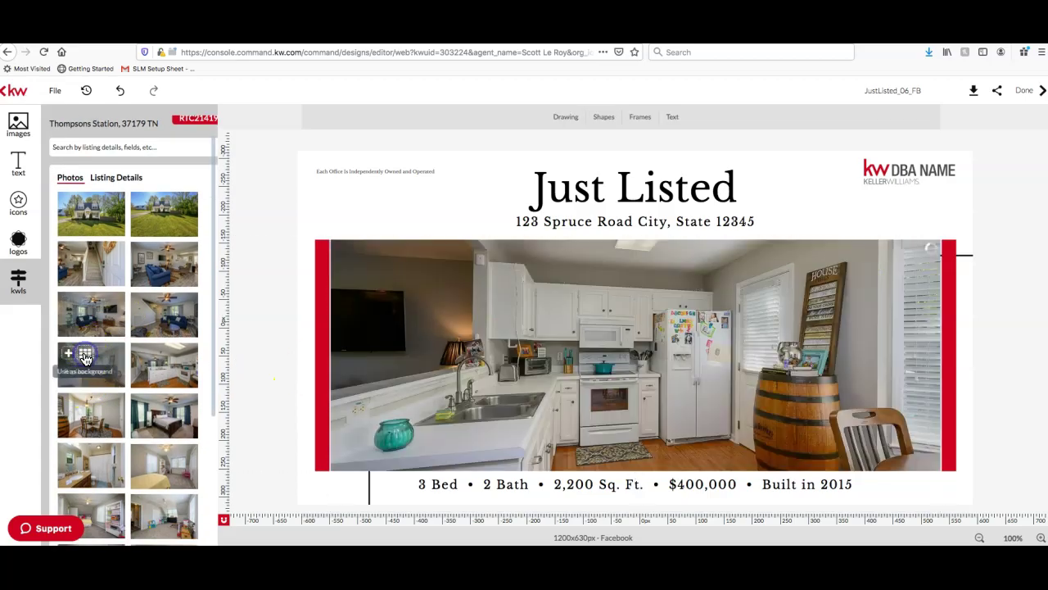
pyautogui.click(573, 385)
pyautogui.click(159, 358)
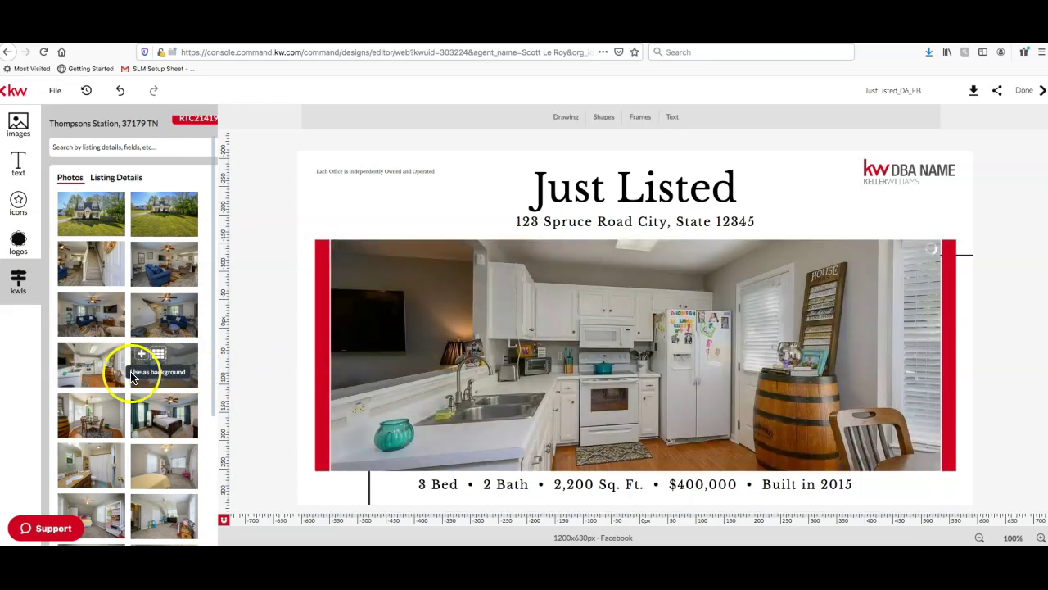
pyautogui.scroll(-2, 140, 365)
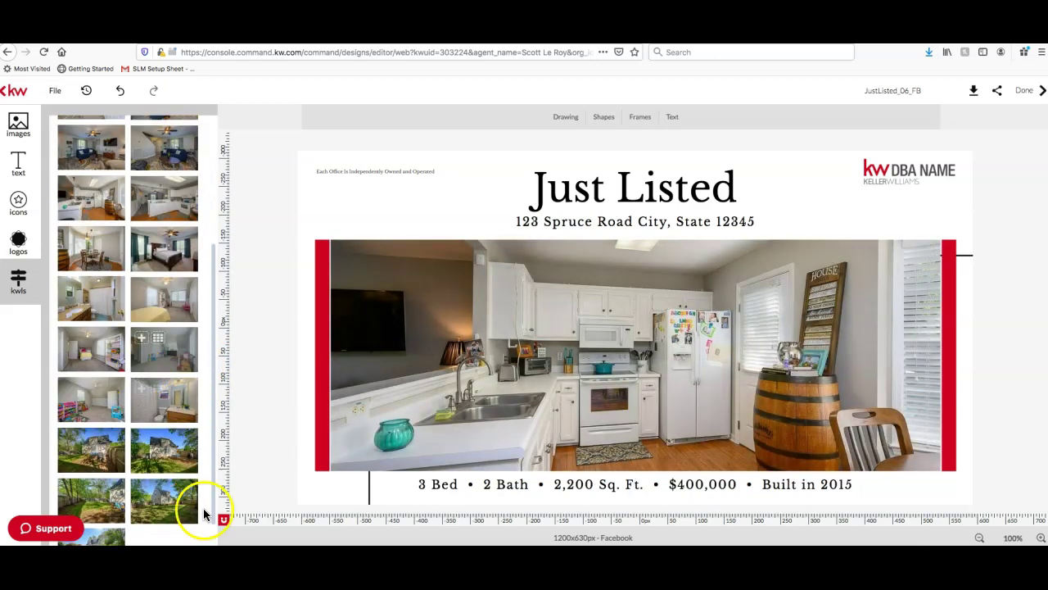
pyautogui.scroll(5, 155, 435)
pyautogui.click(552, 344)
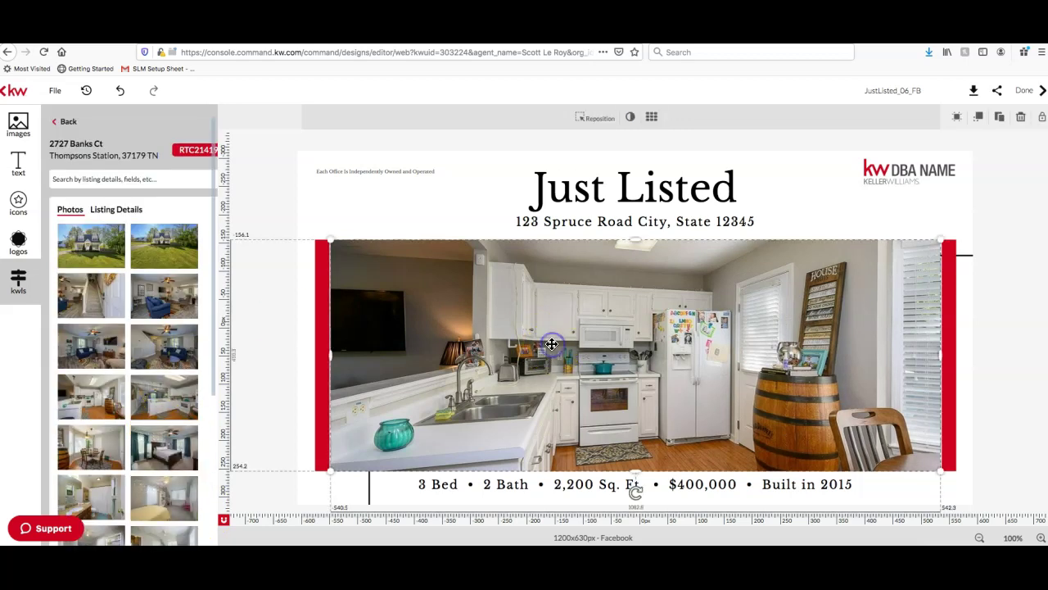
pyautogui.click(88, 240)
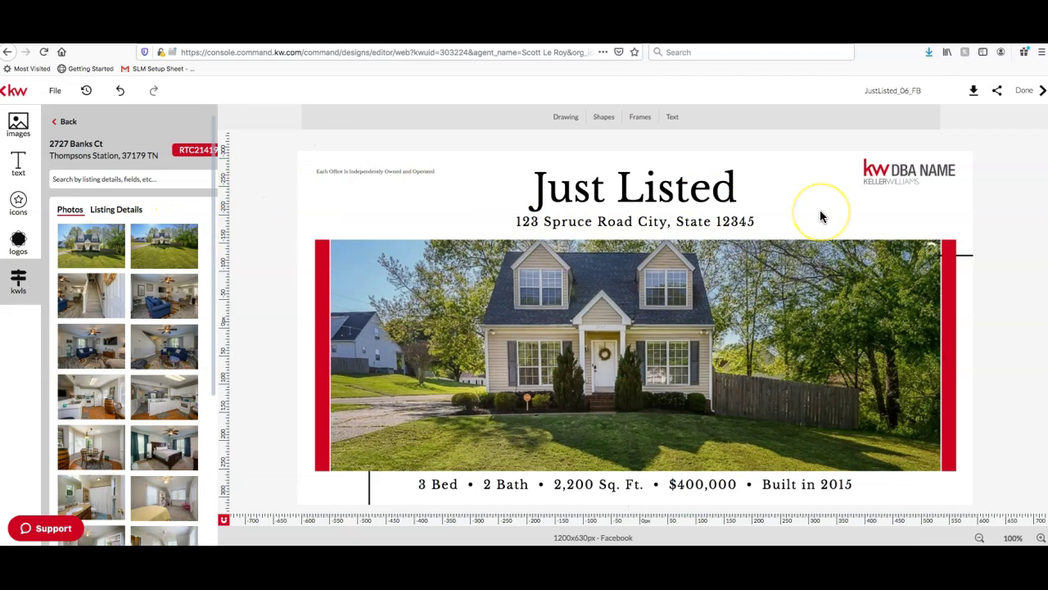
pyautogui.click(631, 221)
pyautogui.click(655, 222)
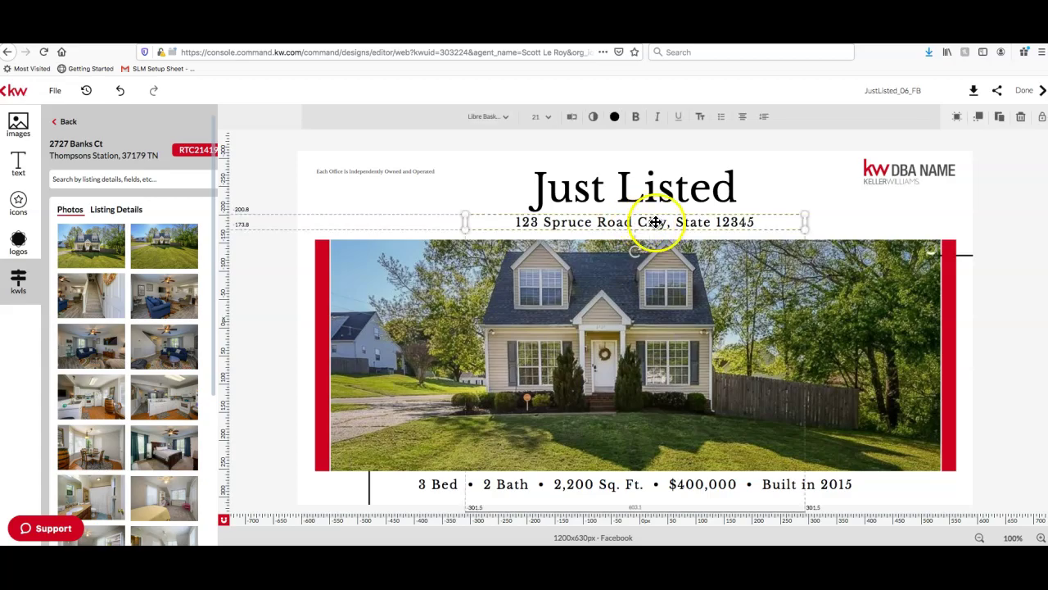
pyautogui.click(655, 222)
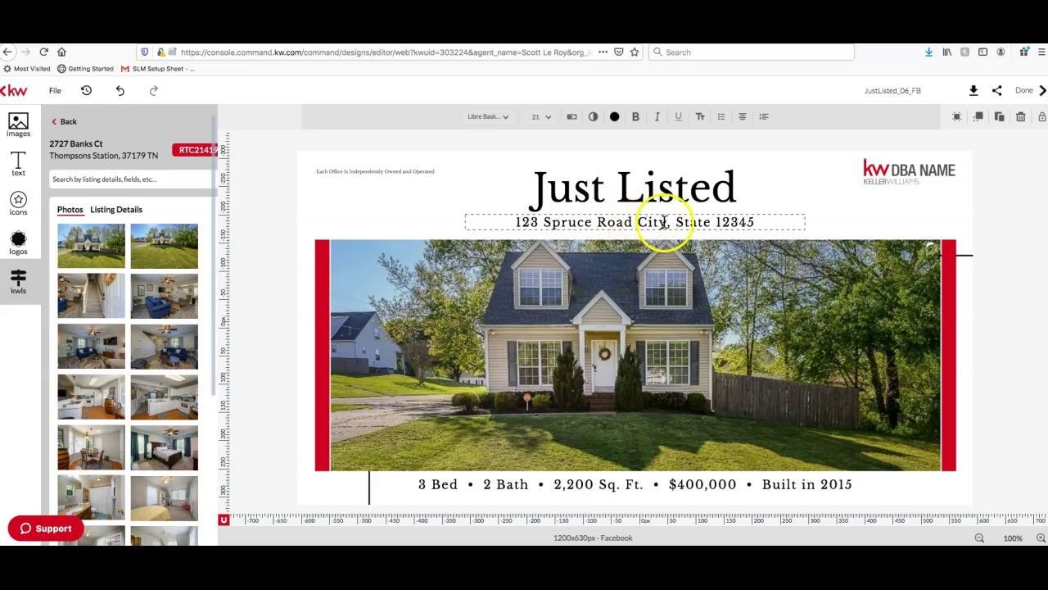
pyautogui.moveTo(668, 221); pyautogui.dragTo(522, 233)
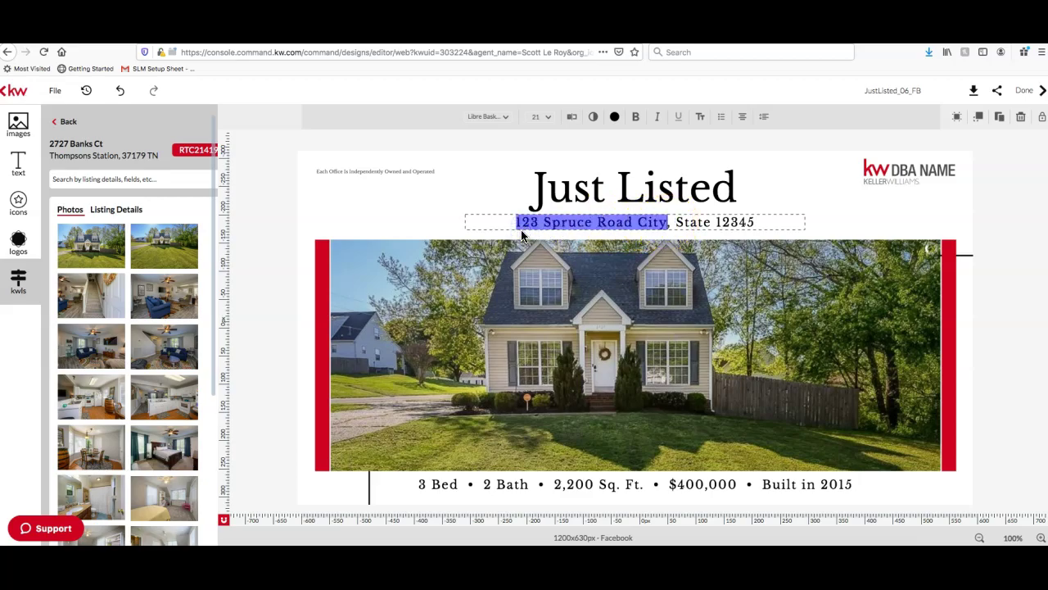
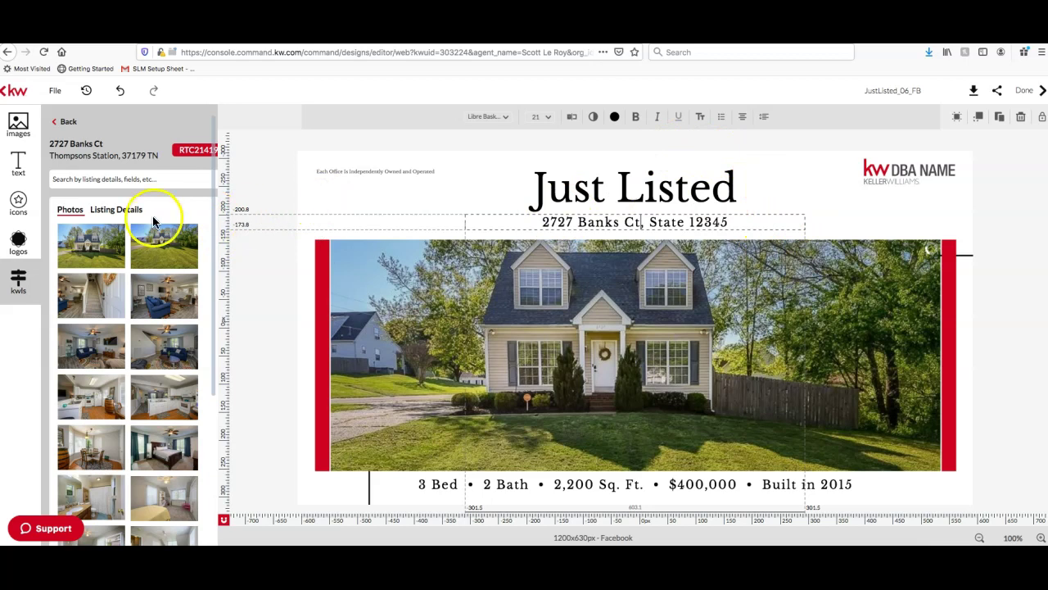
pyautogui.click(130, 209)
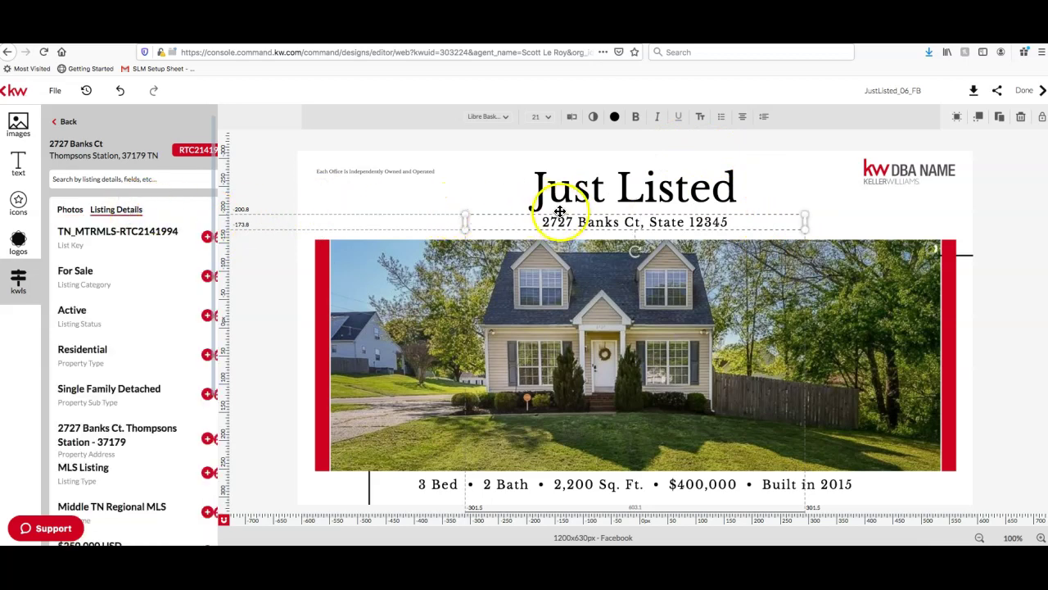
# Insert the listing's Property Address field into the address line under Just Listed
pyautogui.click(591, 220)
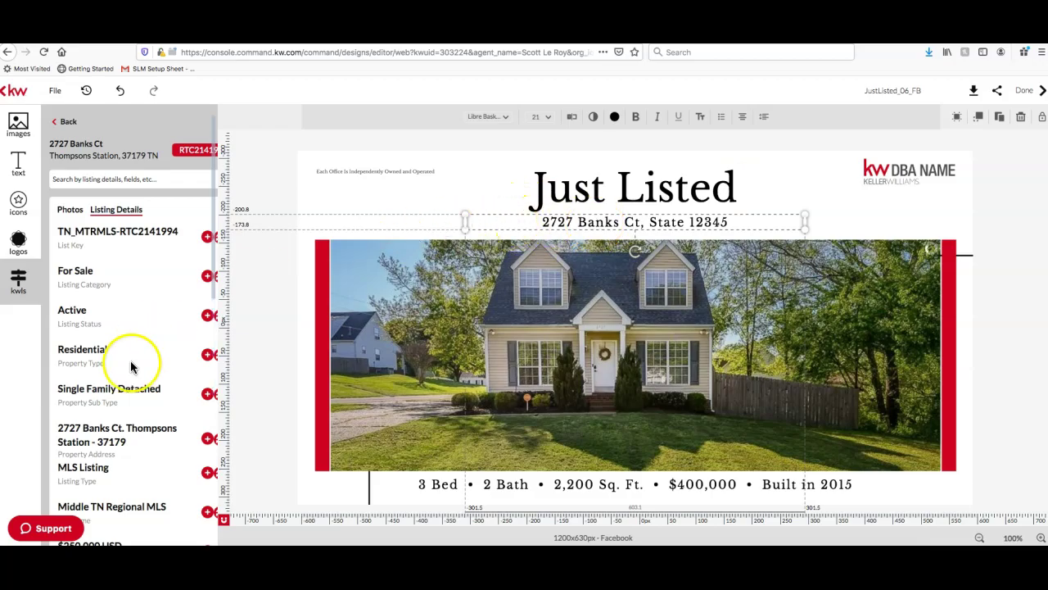
pyautogui.scroll(-3, 145, 337)
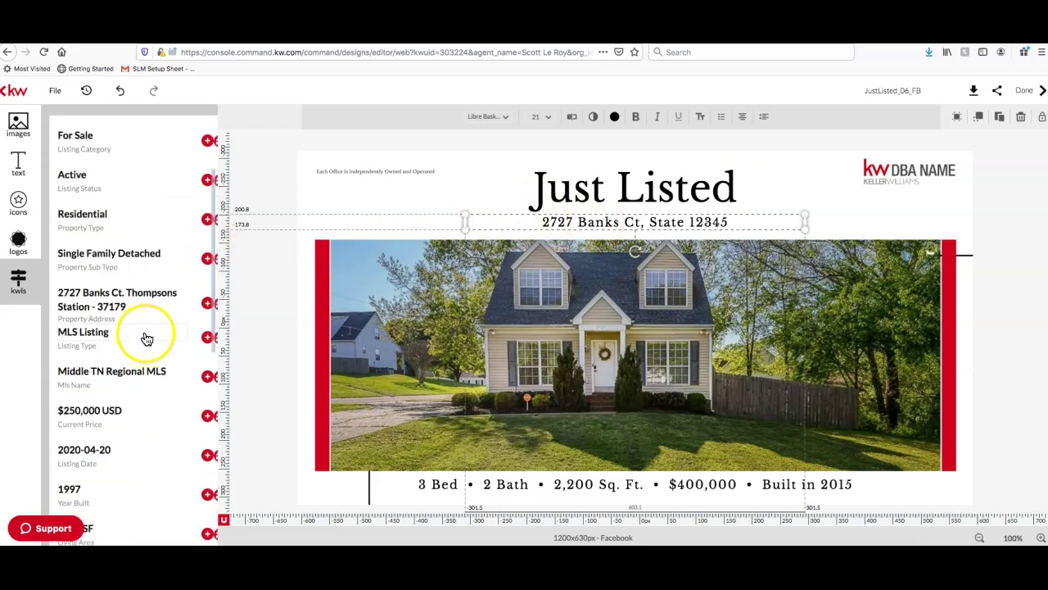
pyautogui.scroll(3, 156, 262)
pyautogui.scroll(-1, 127, 218)
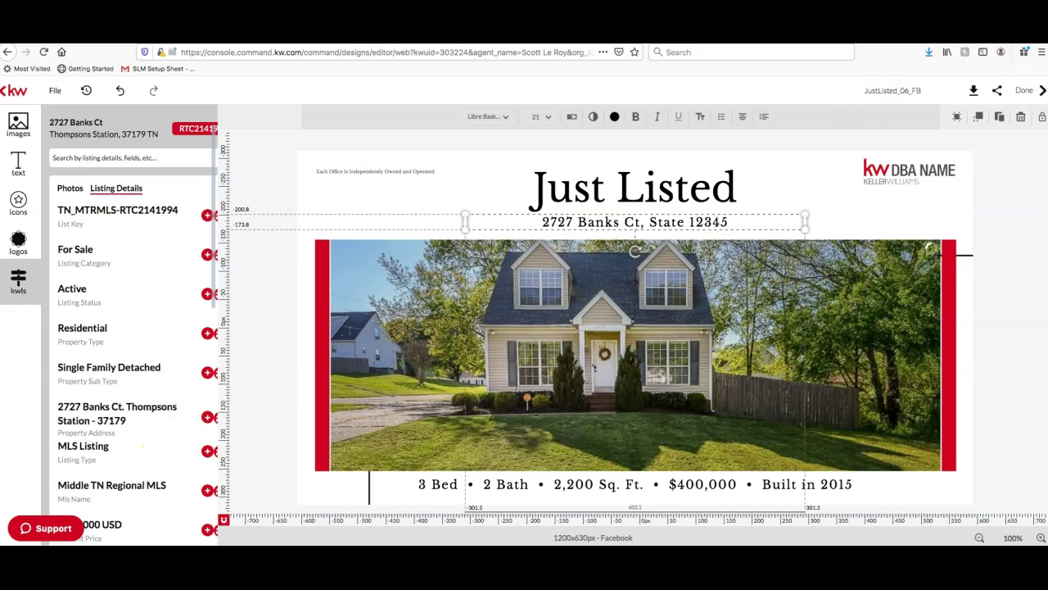
pyautogui.moveTo(1035, 164); pyautogui.dragTo(1047, 163)
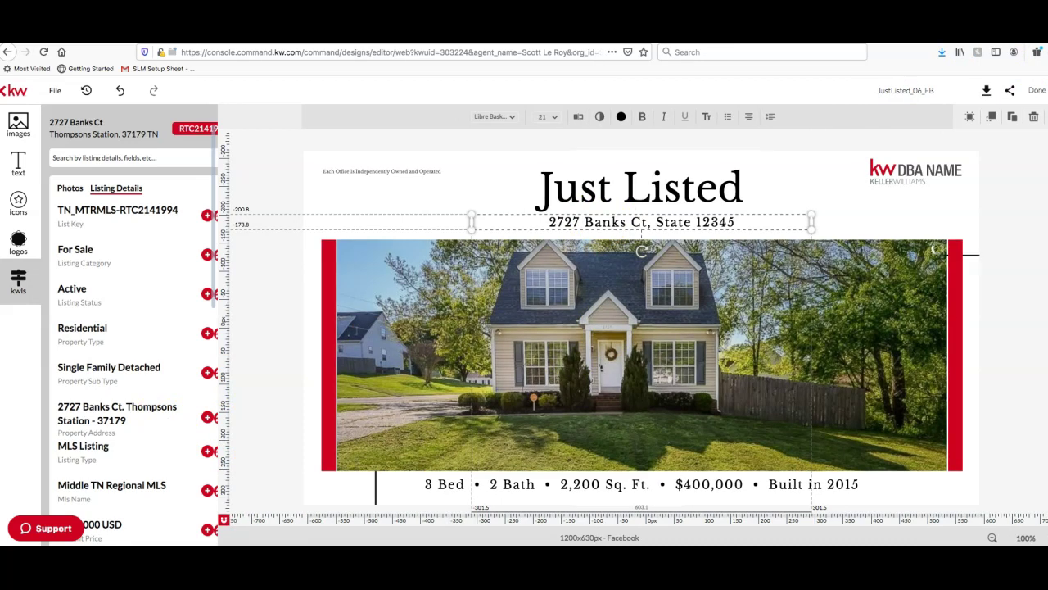
pyautogui.moveTo(1047, 164); pyautogui.dragTo(1032, 164)
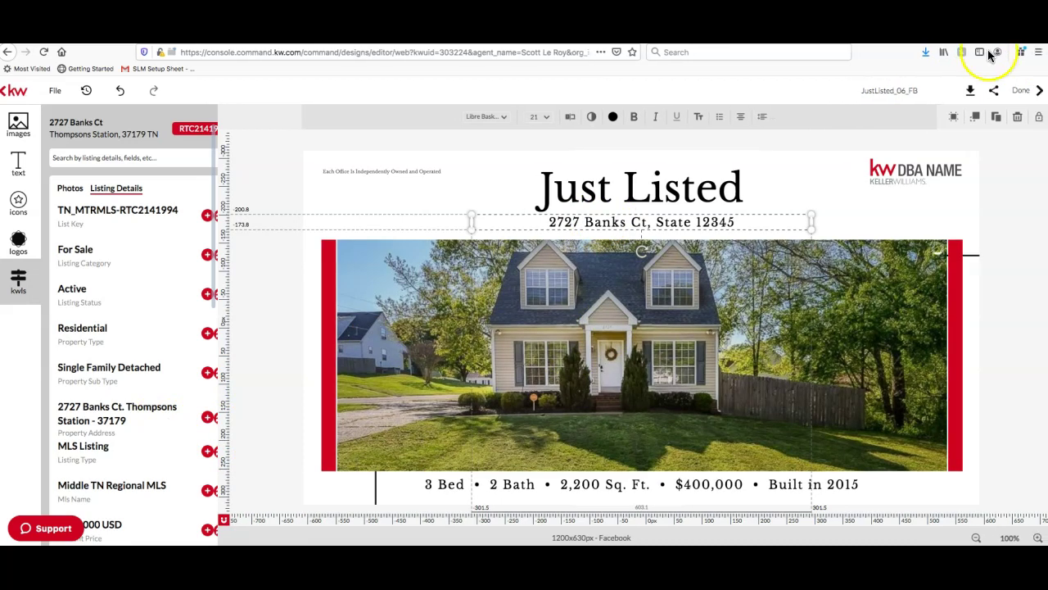
pyautogui.scroll(-10, 166, 459)
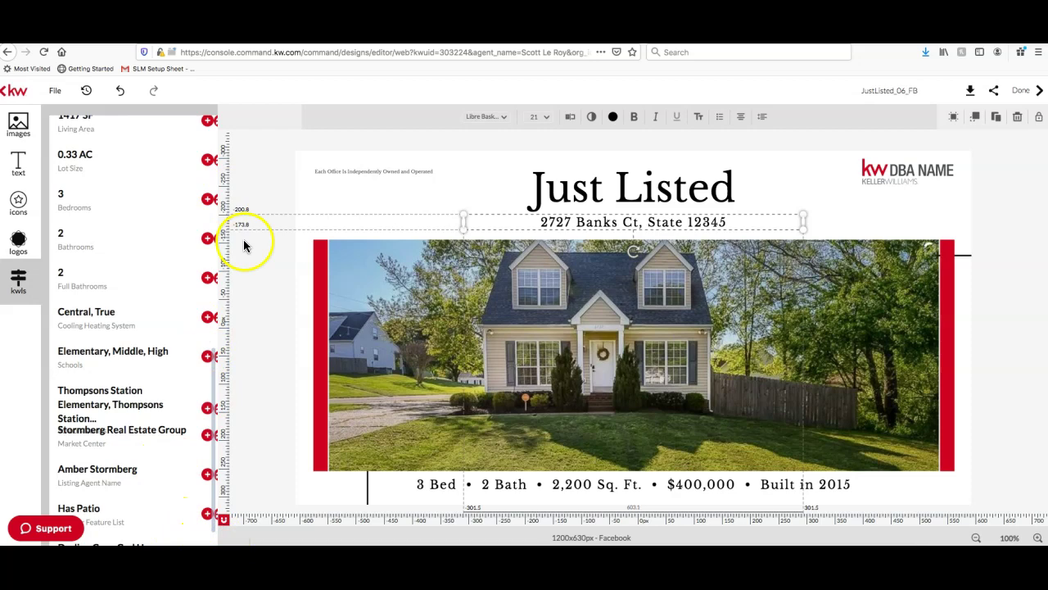
pyautogui.scroll(5, 158, 263)
pyautogui.scroll(3, 158, 263)
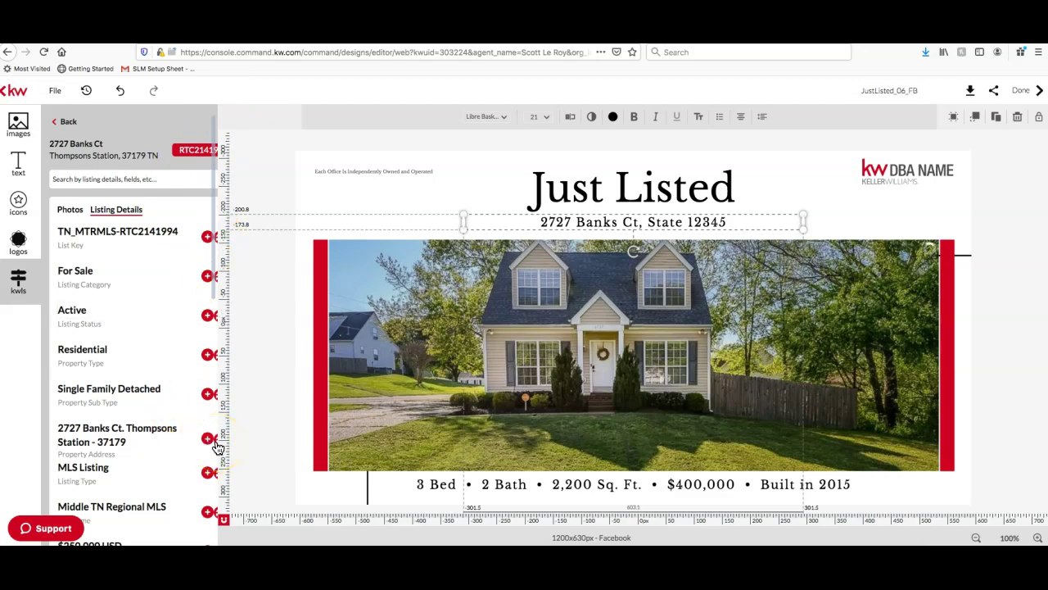
pyautogui.click(216, 443)
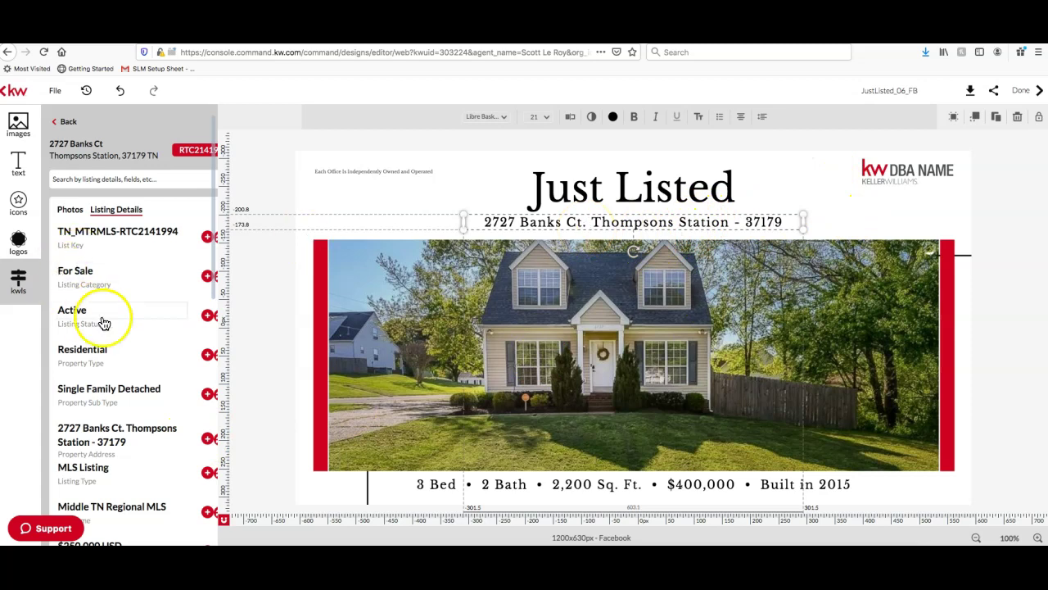
pyautogui.scroll(-5, 103, 319)
pyautogui.scroll(-3, 103, 320)
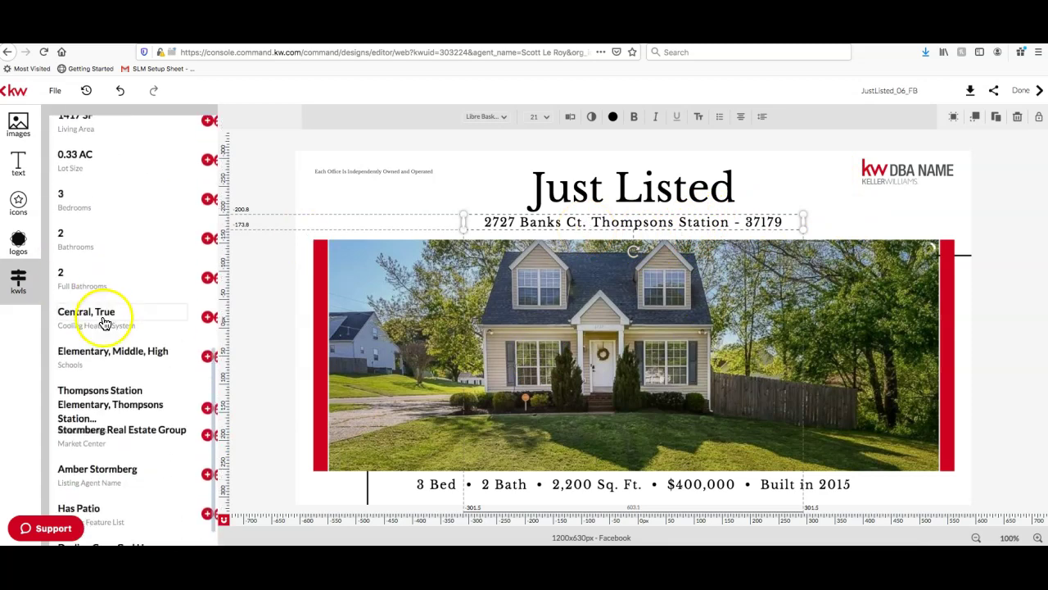
pyautogui.scroll(8, 104, 322)
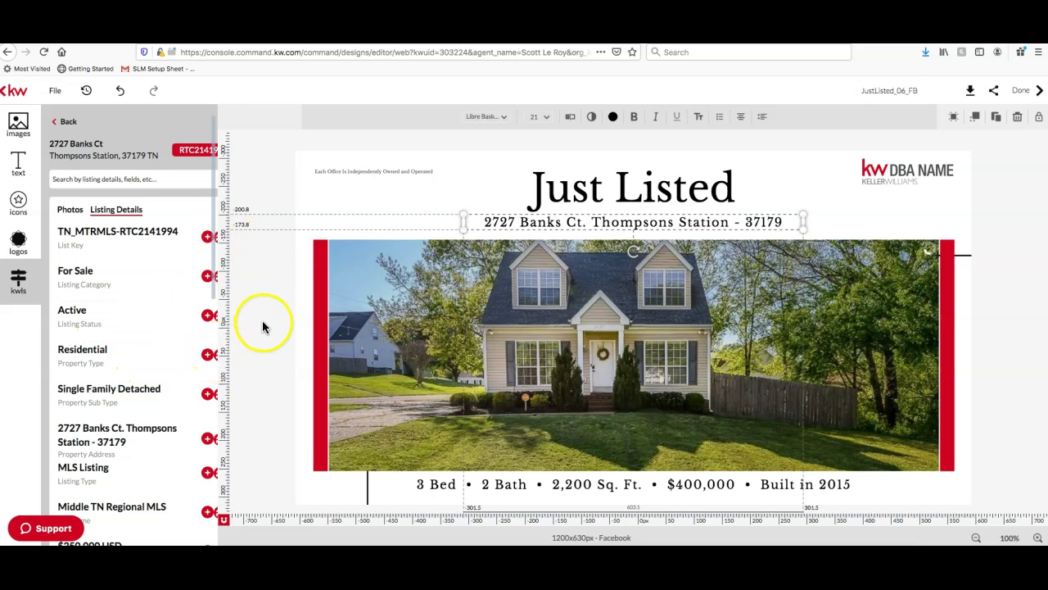
pyautogui.click(744, 221)
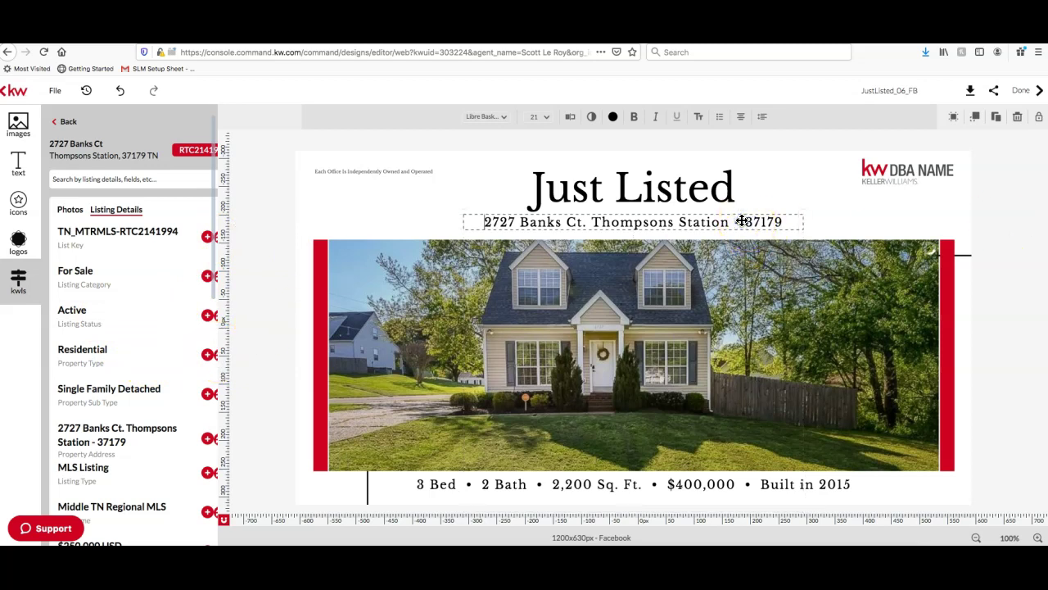
pyautogui.press('BackSpace')
pyautogui.press('BackSpace')
pyautogui.press('BackSpace')
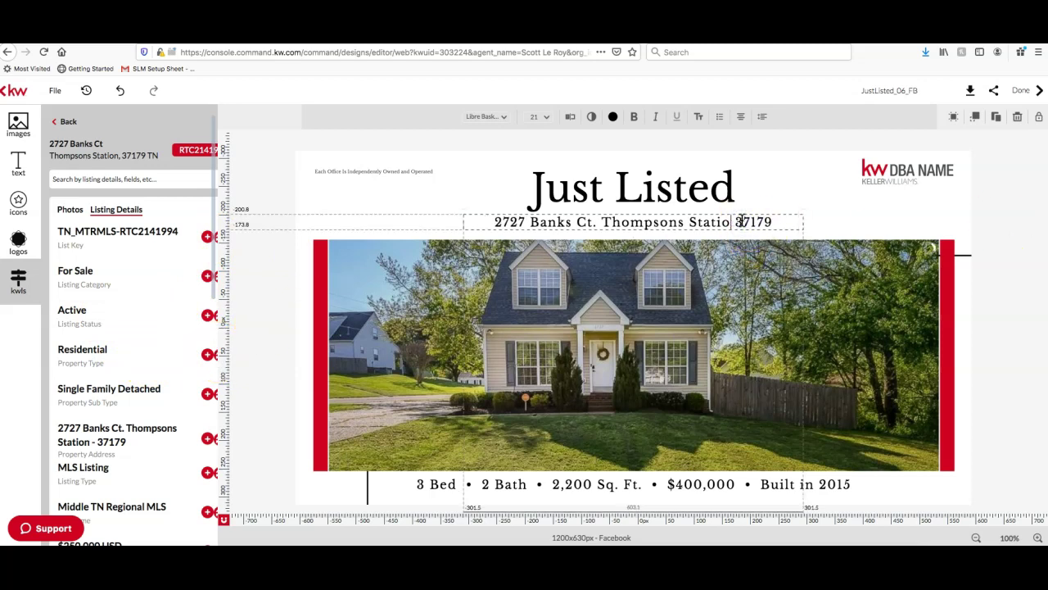
pyautogui.write('n, TN')
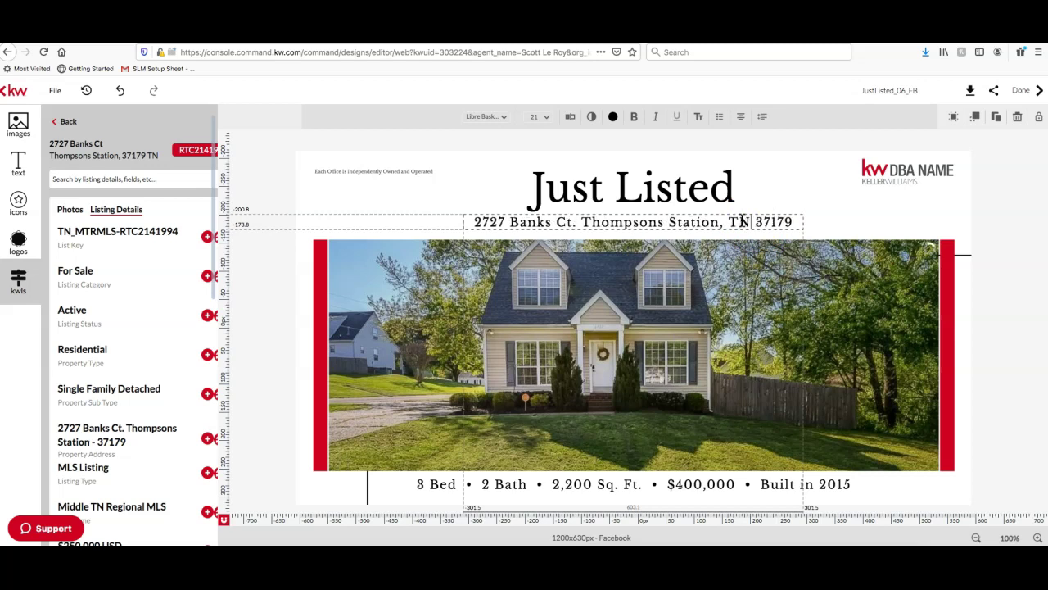
pyautogui.click(1018, 210)
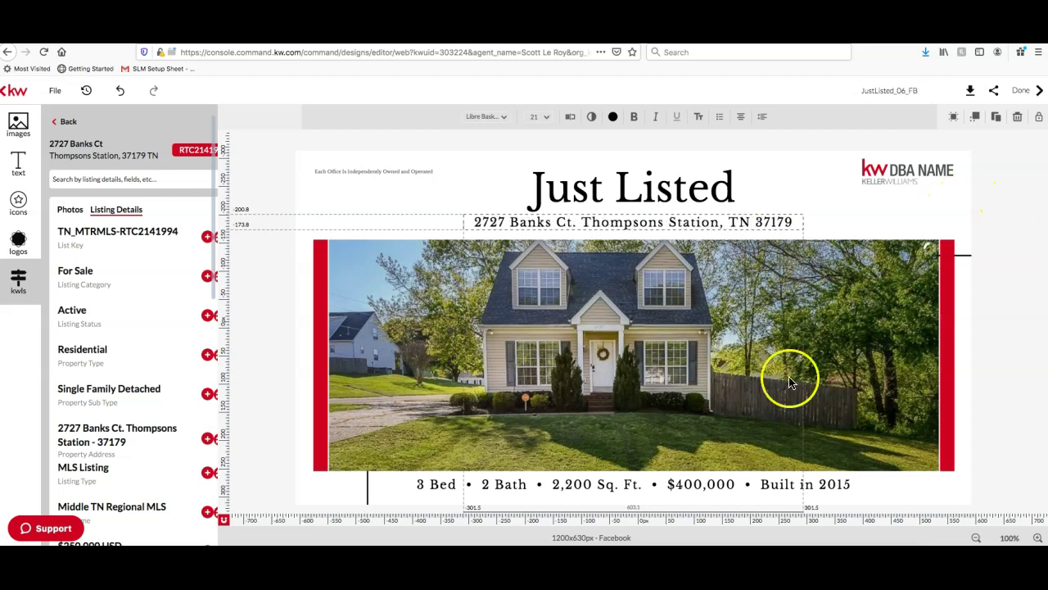
# Change the price in the stats line from $400,000 to $200,000
pyautogui.scroll(-5, 115, 357)
pyautogui.scroll(1, 114, 357)
pyautogui.click(698, 485)
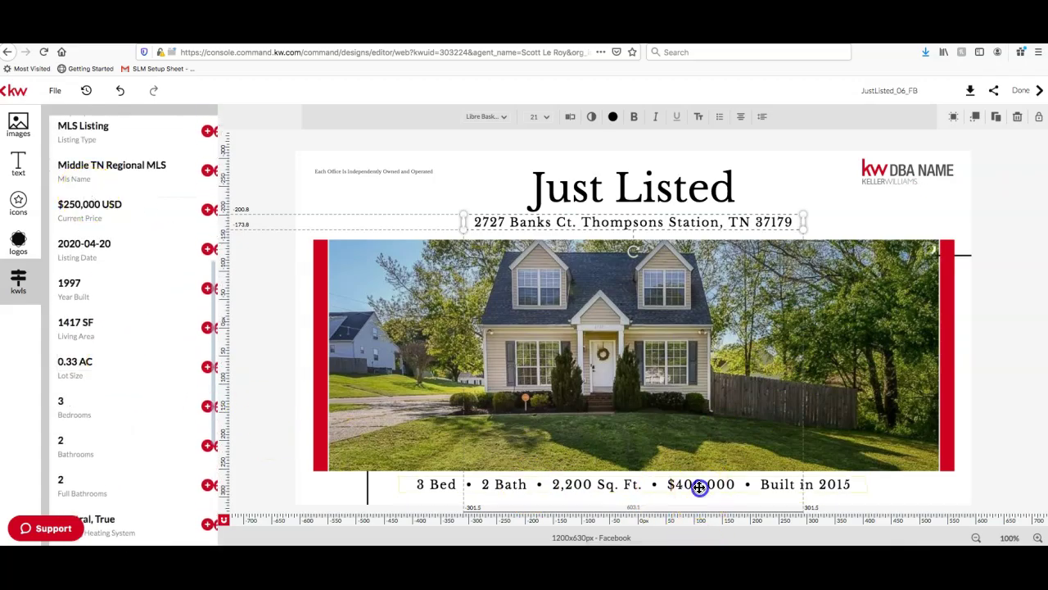
pyautogui.click(680, 484)
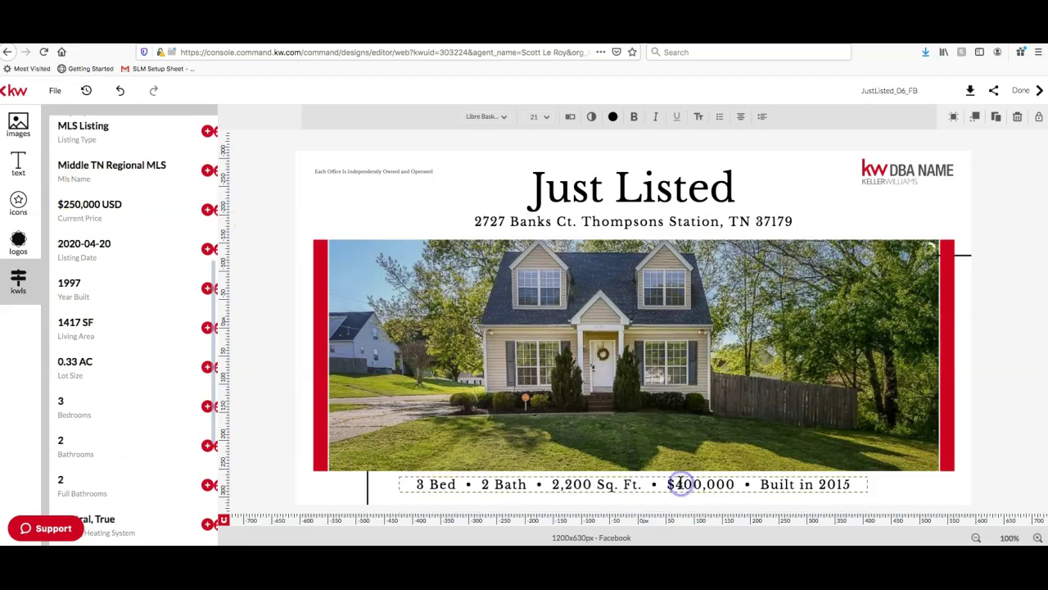
pyautogui.press('BackSpace')
pyautogui.write('2')
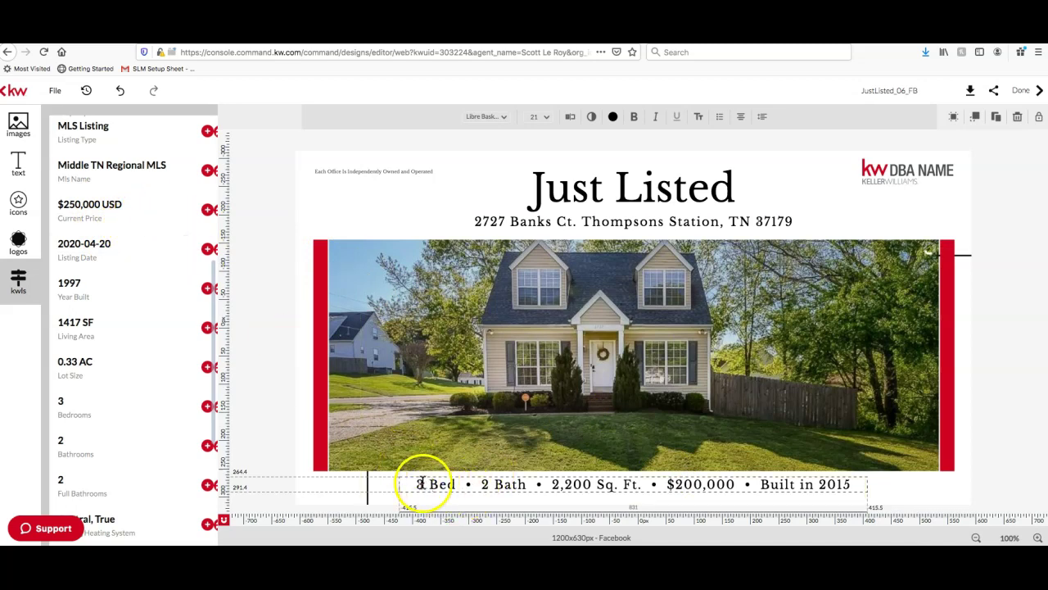
pyautogui.scroll(1, 136, 372)
pyautogui.scroll(5, 134, 370)
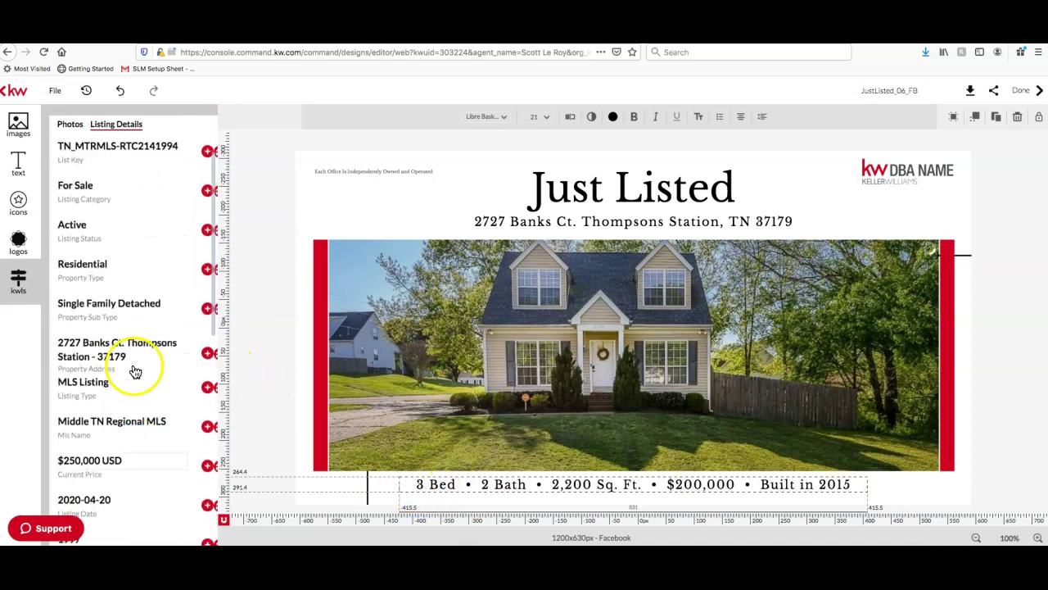
pyautogui.scroll(-4, 128, 366)
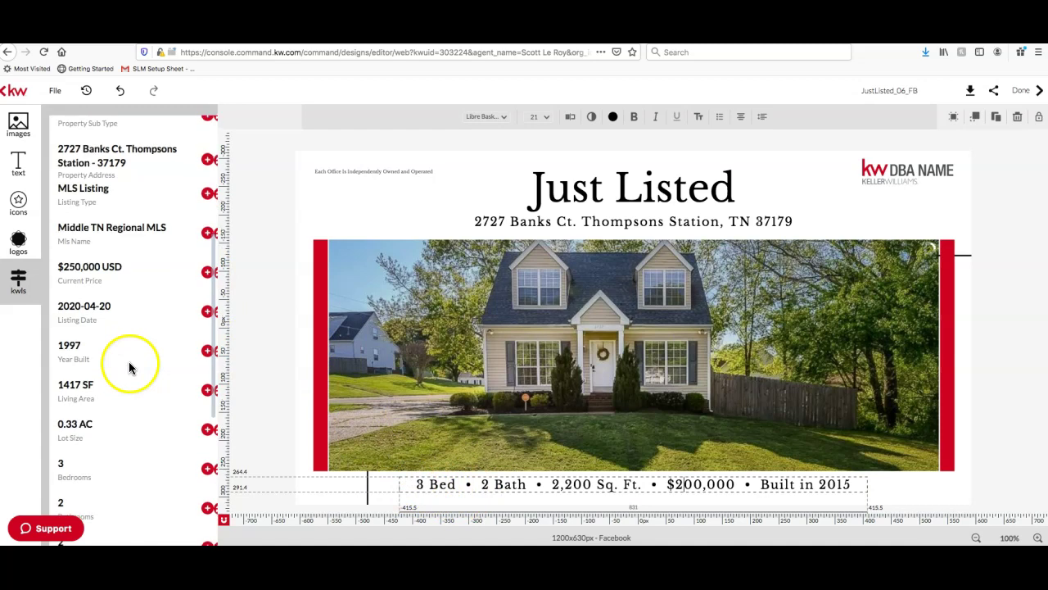
pyautogui.scroll(-1, 129, 367)
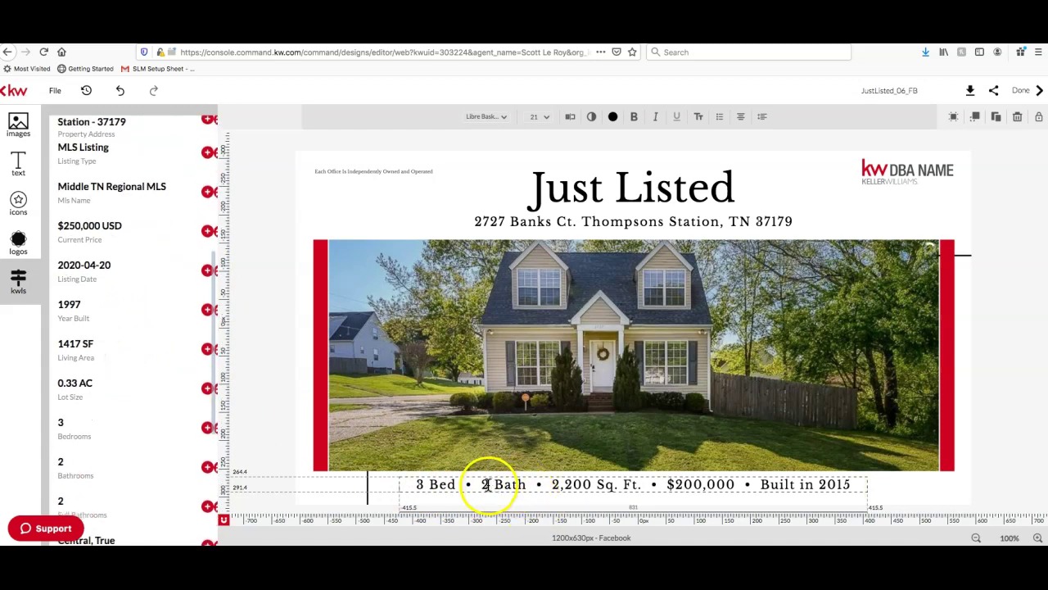
pyautogui.scroll(-1, 199, 386)
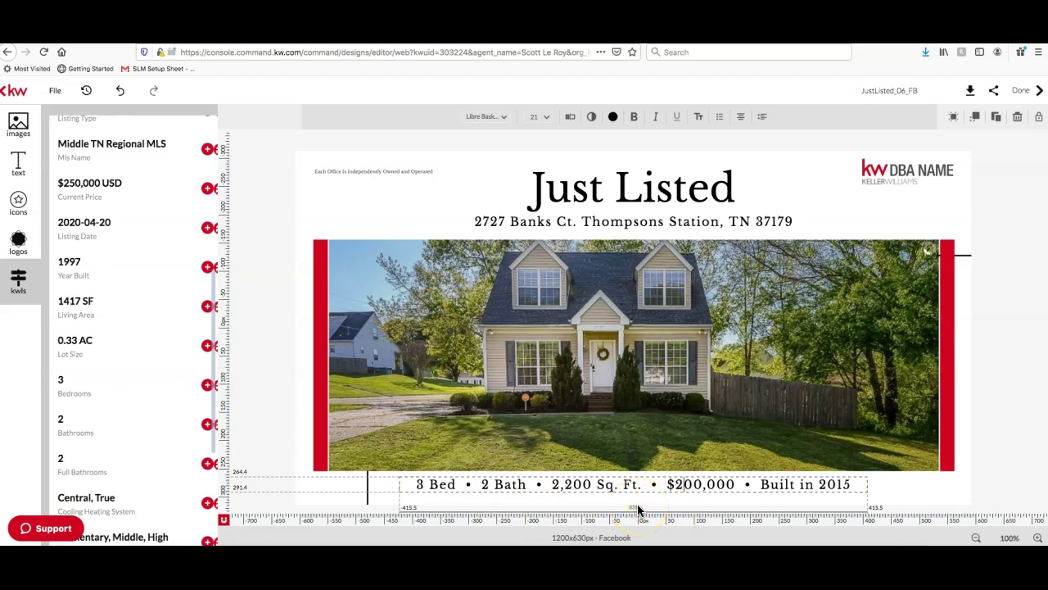
# Try changing the bath count to '2 1/2 bath', then remove the added text
pyautogui.click(489, 484)
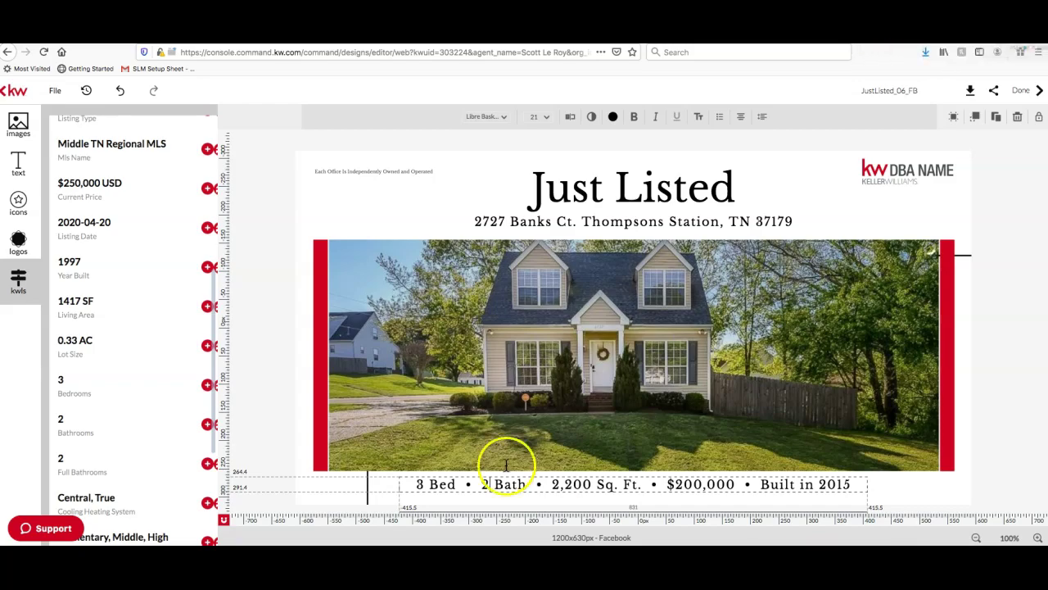
pyautogui.click(528, 487)
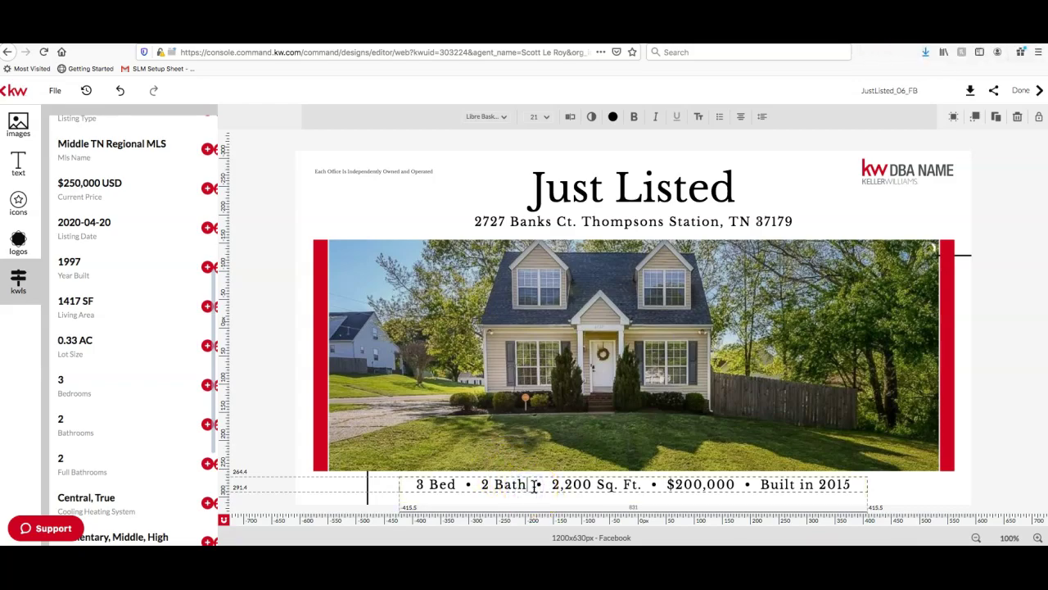
pyautogui.moveTo(529, 486)
pyautogui.mouseDown()
pyautogui.moveTo(513, 487)
pyautogui.moveTo(523, 485)
pyautogui.mouseUp()
pyautogui.write('2')
pyautogui.write(' 1/2')
pyautogui.write(' bath')
pyautogui.press('BackSpace')
pyautogui.press('BackSpace')
pyautogui.press('BackSpace')
pyautogui.press('BackSpace')
pyautogui.press('BackSpace')
pyautogui.press('BackSpace')
pyautogui.press('BackSpace')
pyautogui.press('BackSpace')
pyautogui.press('BackSpace')
pyautogui.press('BackSpace')
pyautogui.press('BackSpace')
# Set the square footage to 1417 and the build year to 1997
pyautogui.click(587, 483)
pyautogui.press('BackSpace')
pyautogui.press('BackSpace')
pyautogui.press('BackSpace')
pyautogui.press('BackSpace')
pyautogui.press('BackSpace')
pyautogui.write('1417')
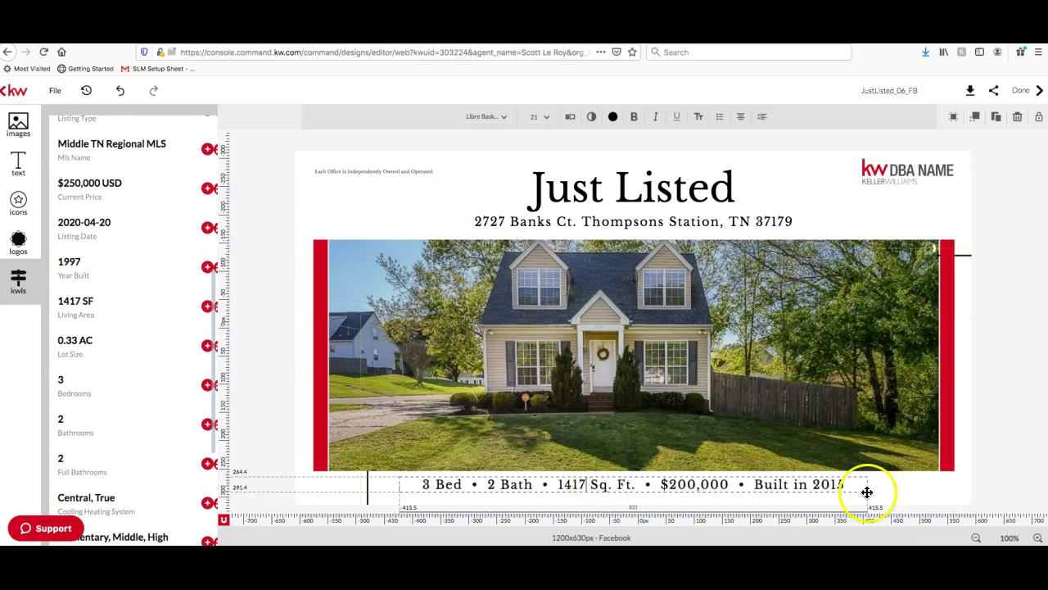
pyautogui.scroll(-1, 110, 344)
pyautogui.click(844, 484)
pyautogui.press('BackSpace')
pyautogui.press('BackSpace')
pyautogui.press('BackSpace')
pyautogui.press('BackSpace')
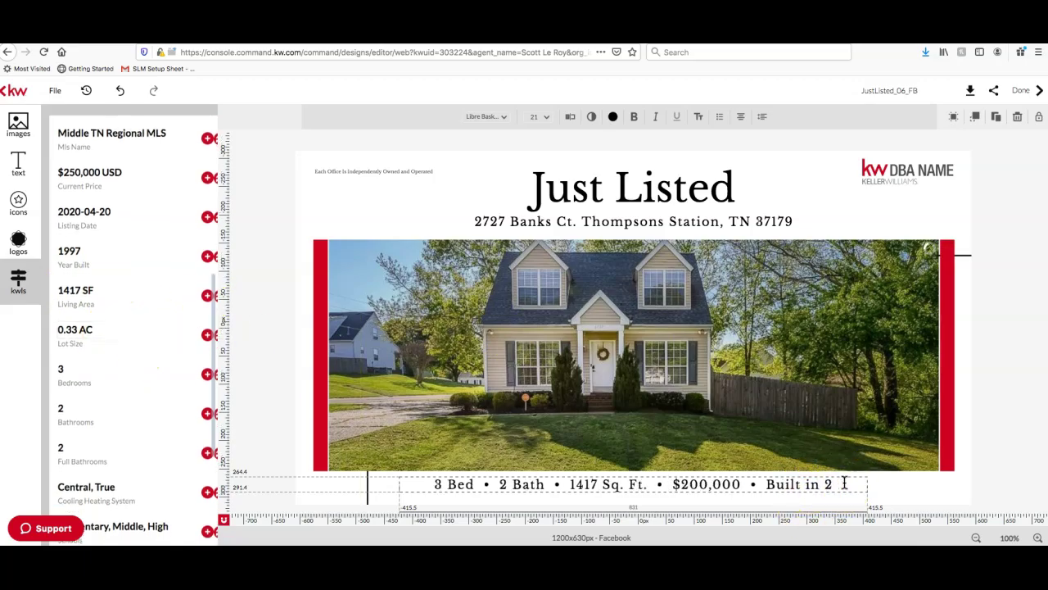
pyautogui.write('1997')
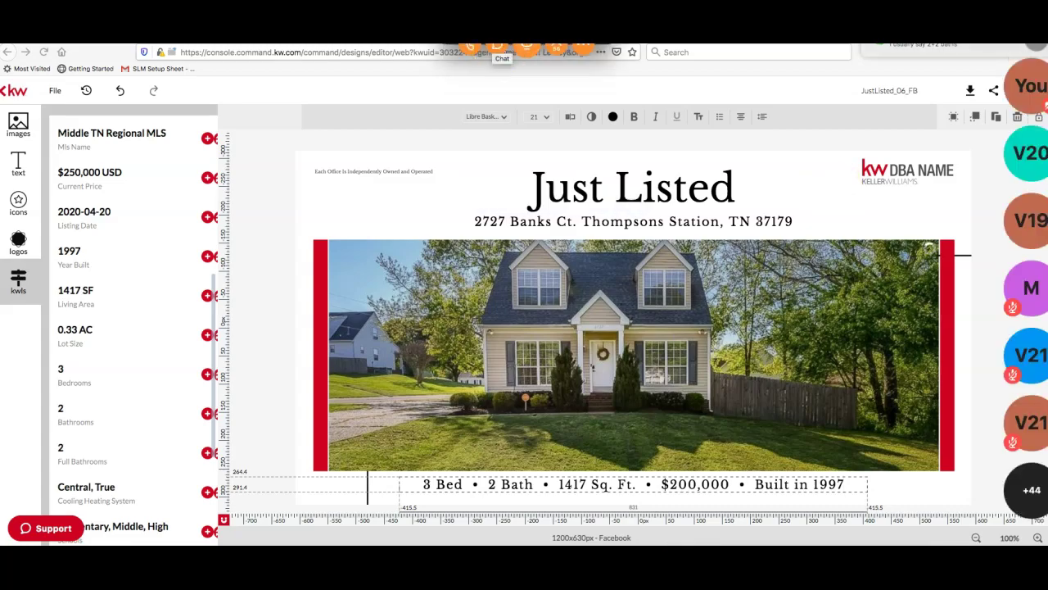
# Tell everyone in Zoom chat the session goes on YouTube later and share the channel link
pyautogui.click(496, 50)
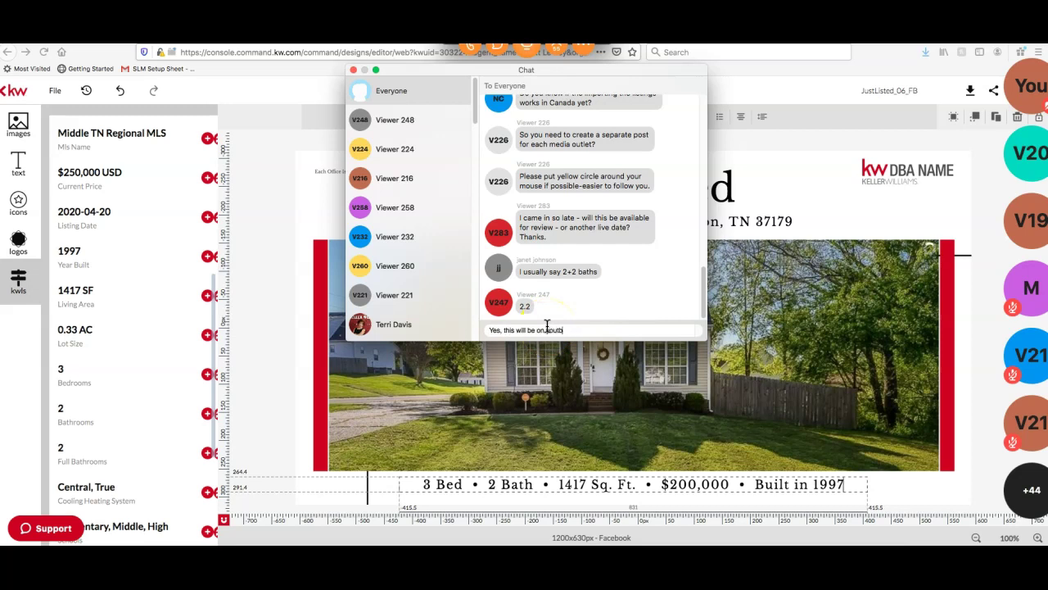
pyautogui.press('Return')
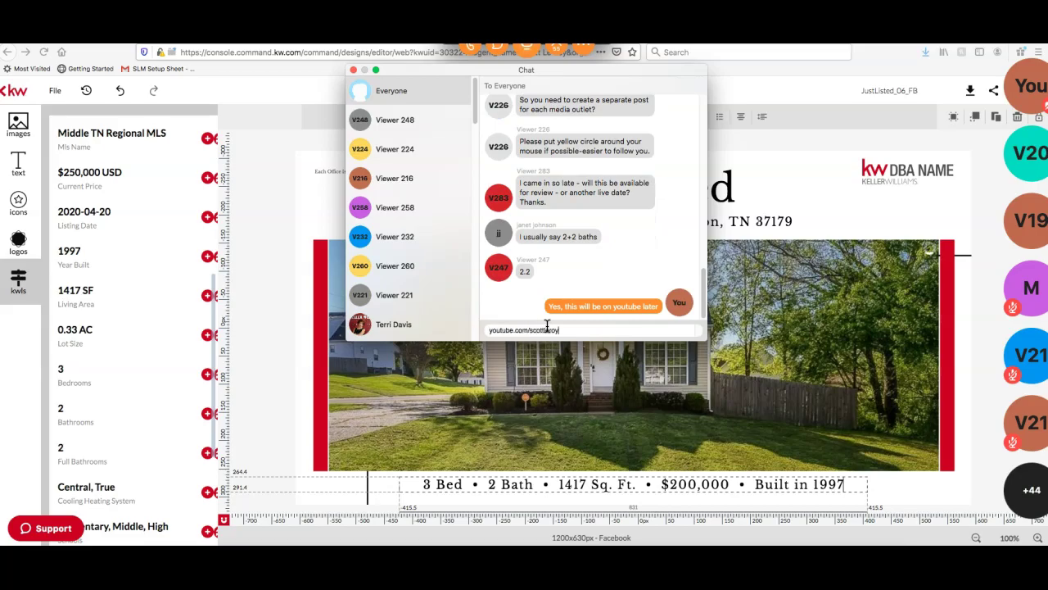
pyautogui.press('Return')
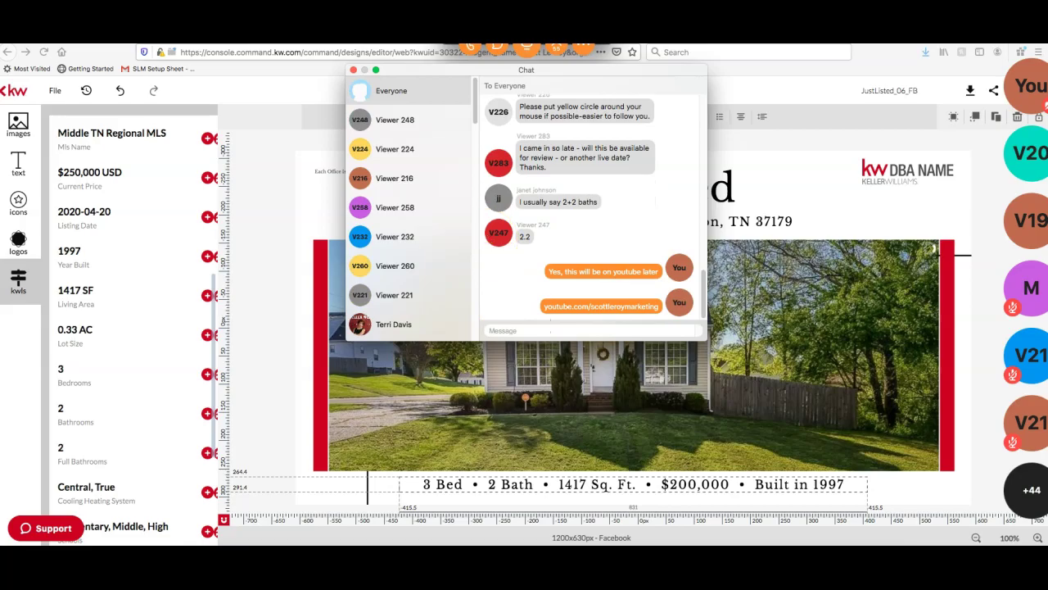
pyautogui.click(363, 70)
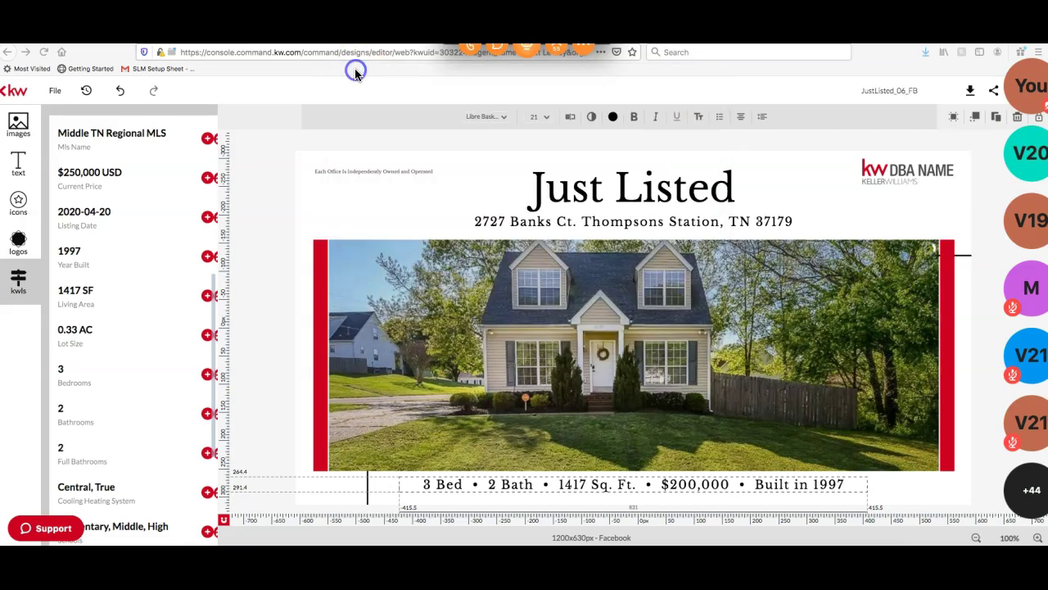
# Change '2 Bath' to '2.2 Bath' in the stats line and leave text editing
pyautogui.click(495, 484)
pyautogui.write('.2')
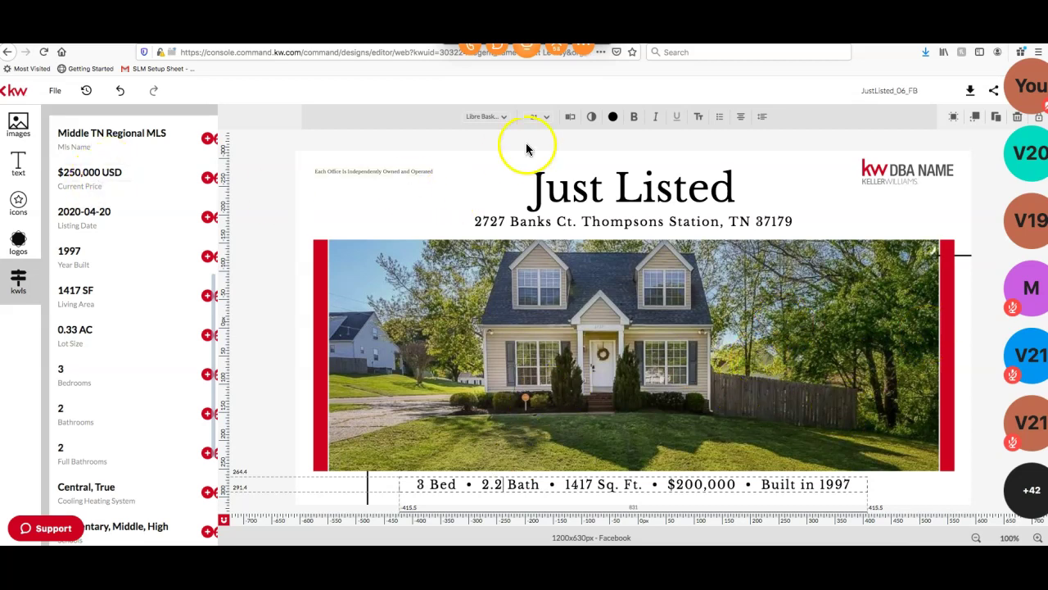
pyautogui.click(895, 174)
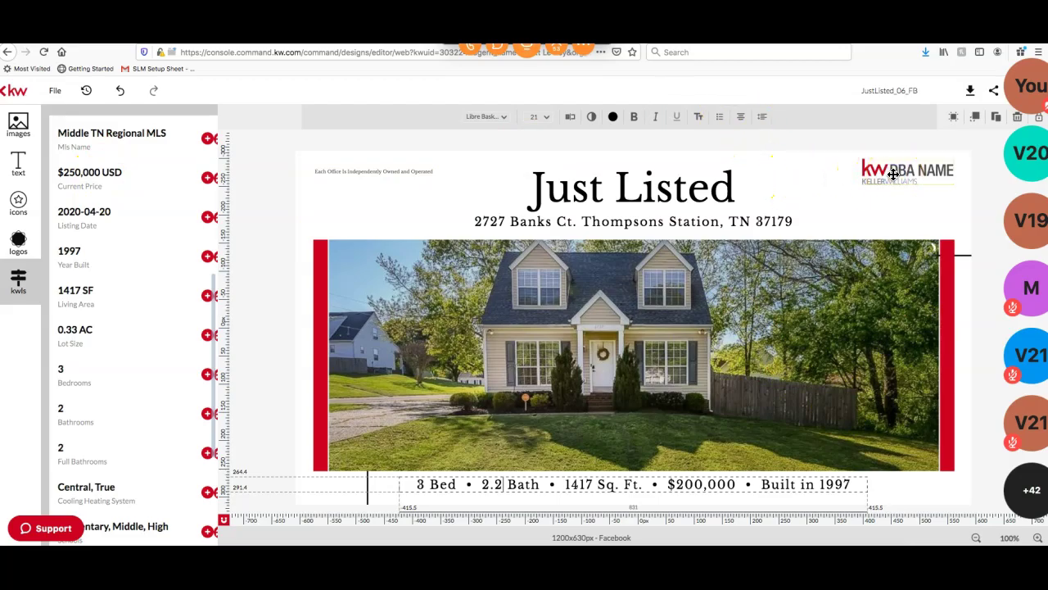
pyautogui.click(936, 170)
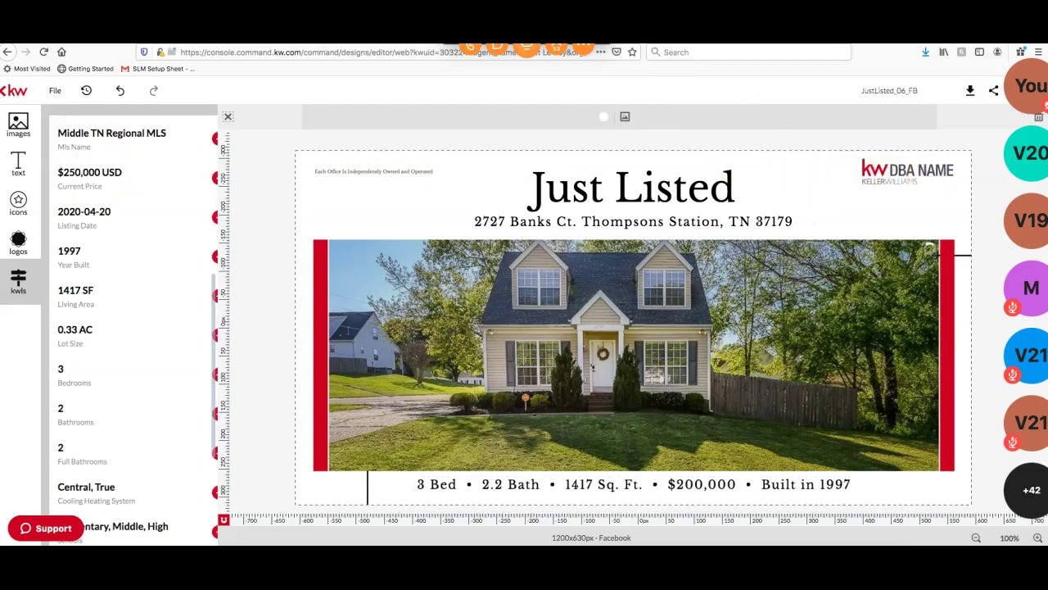
# Open My Library of saved images and select the DBA NAME placeholder logo on the canvas
pyautogui.click(18, 121)
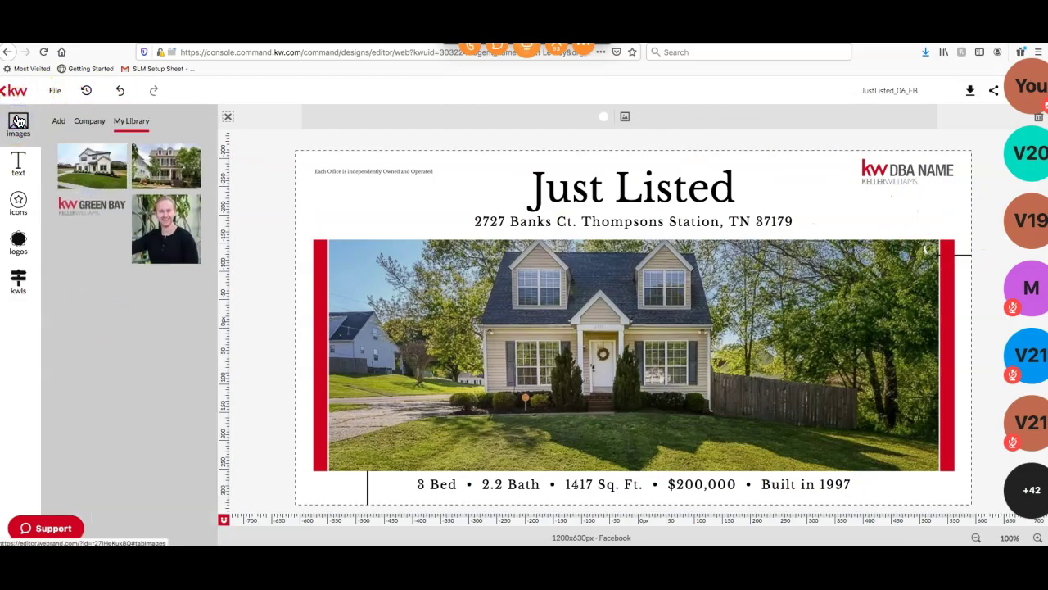
pyautogui.click(892, 174)
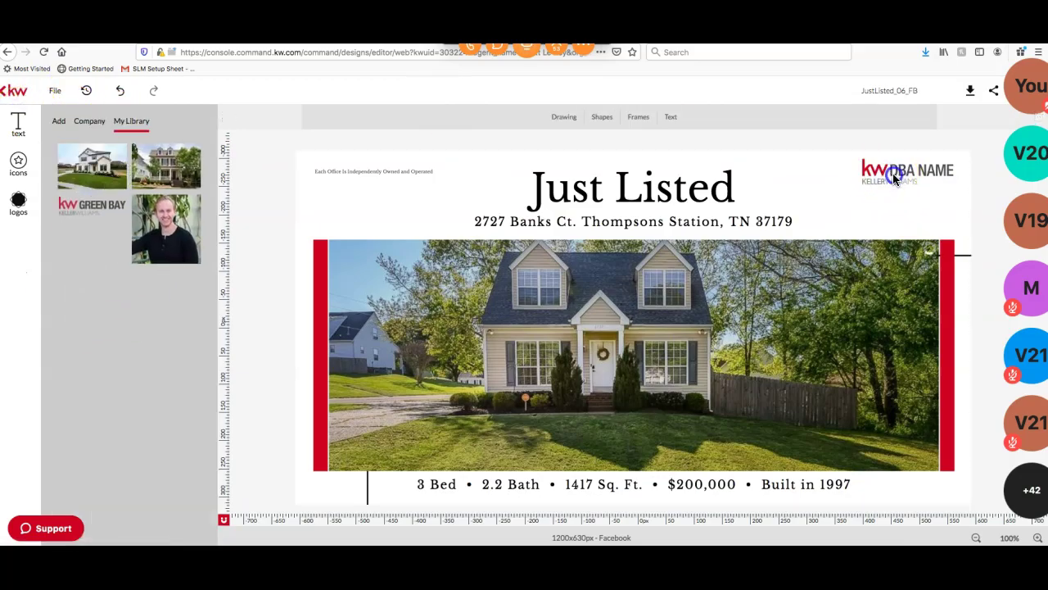
pyautogui.click(955, 184)
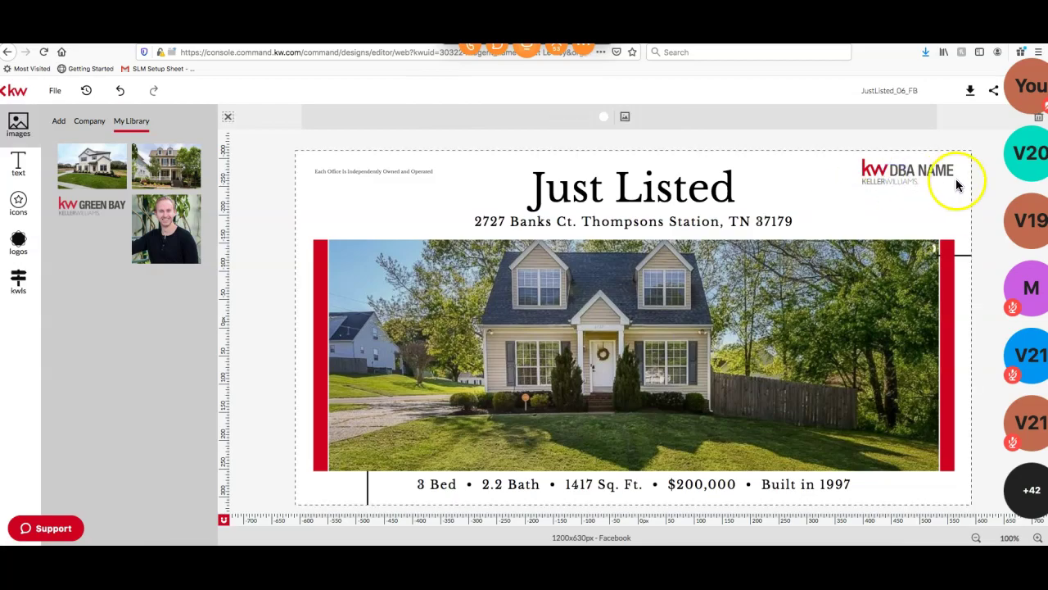
pyautogui.click(982, 178)
pyautogui.click(916, 171)
pyautogui.click(934, 168)
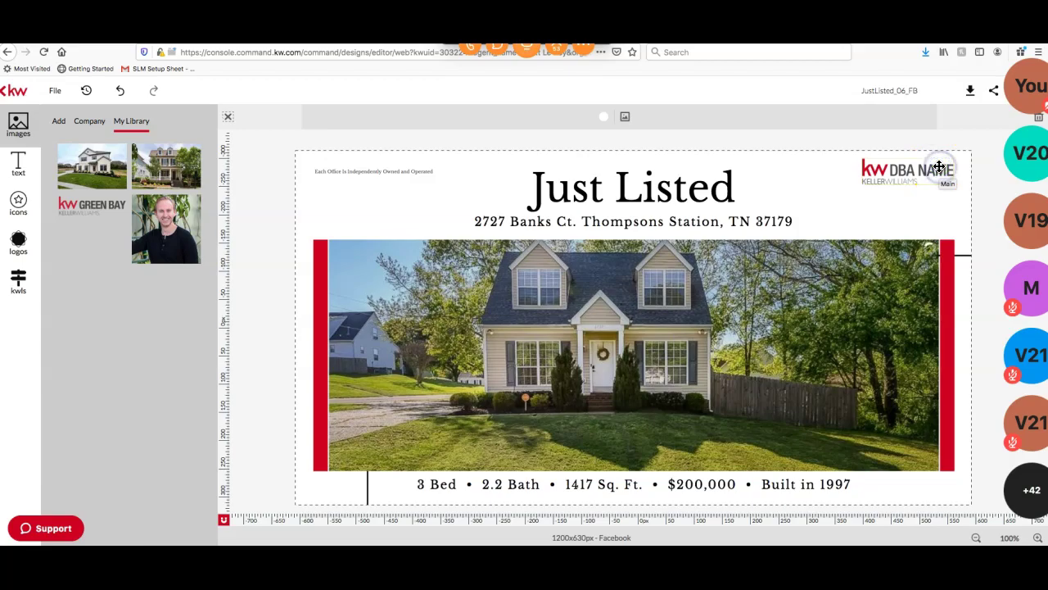
pyautogui.click(969, 161)
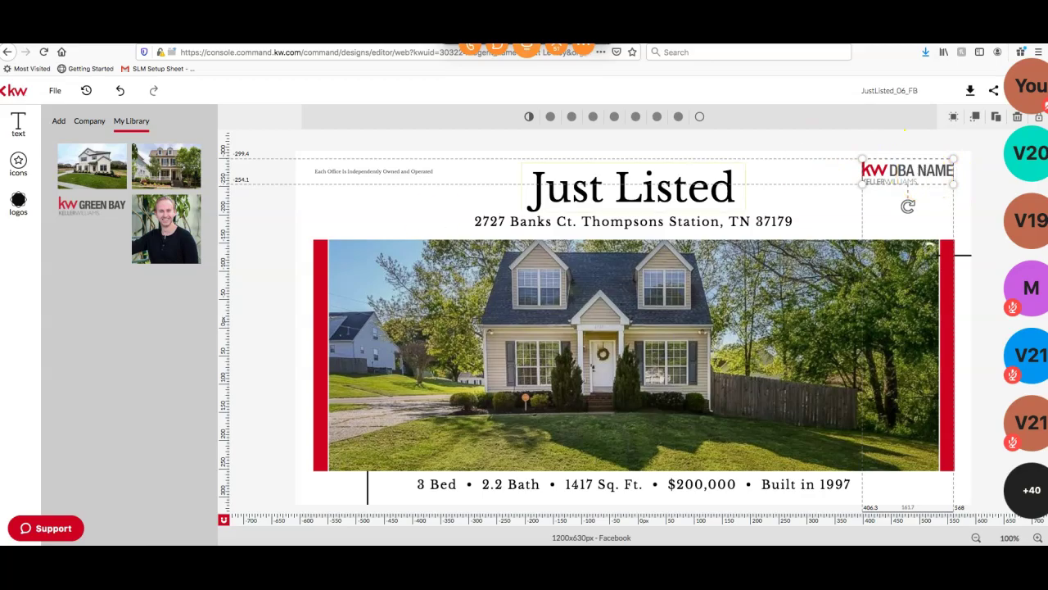
# Briefly check the Zoom chat, then start dragging the Green Bay logo from the library
pyautogui.moveTo(89, 204)
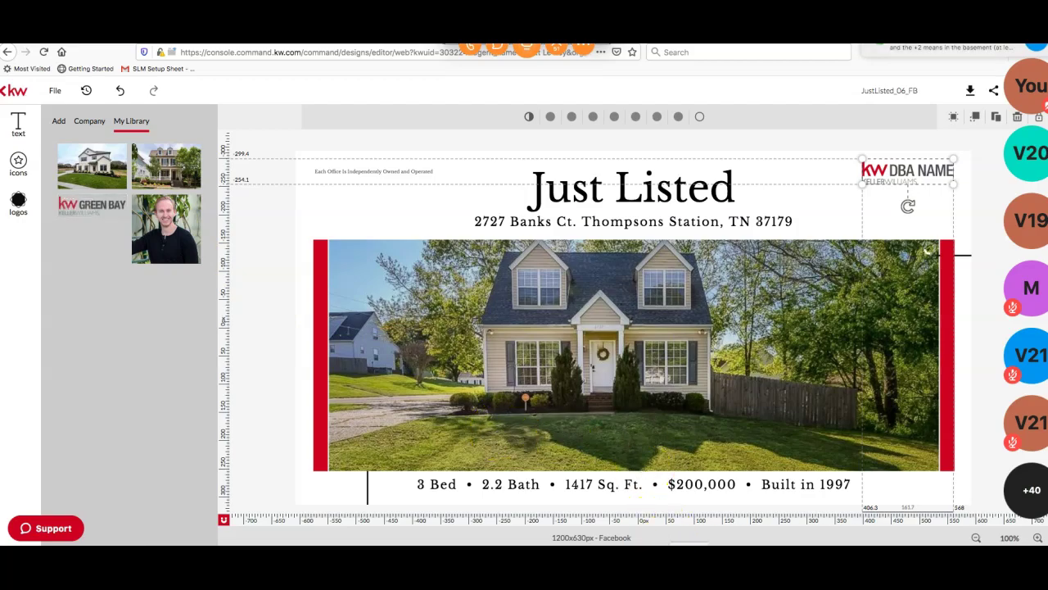
pyautogui.click(508, 49)
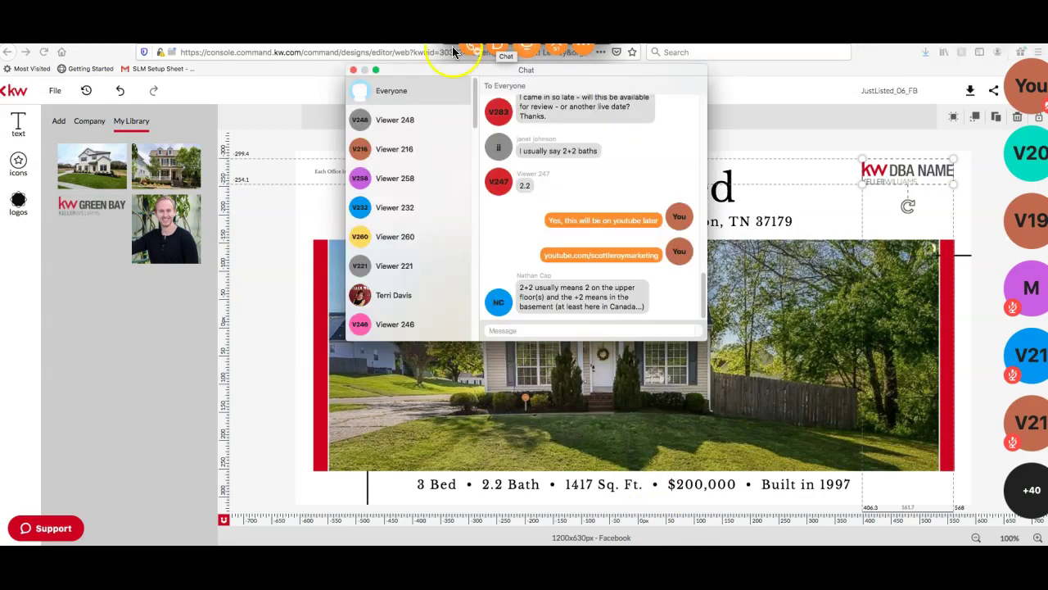
pyautogui.click(353, 70)
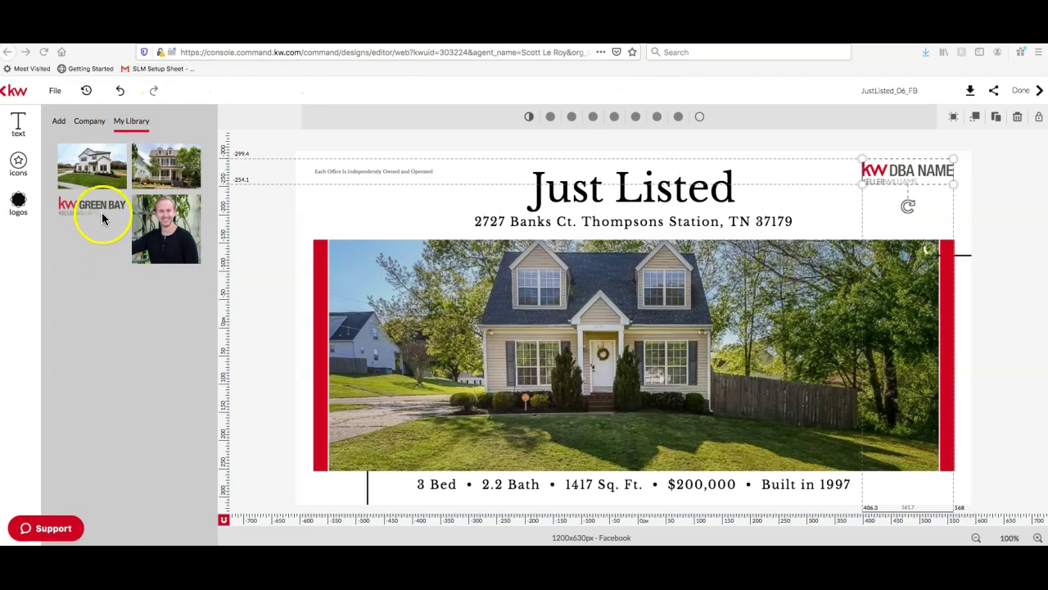
pyautogui.moveTo(113, 206); pyautogui.dragTo(89, 210)
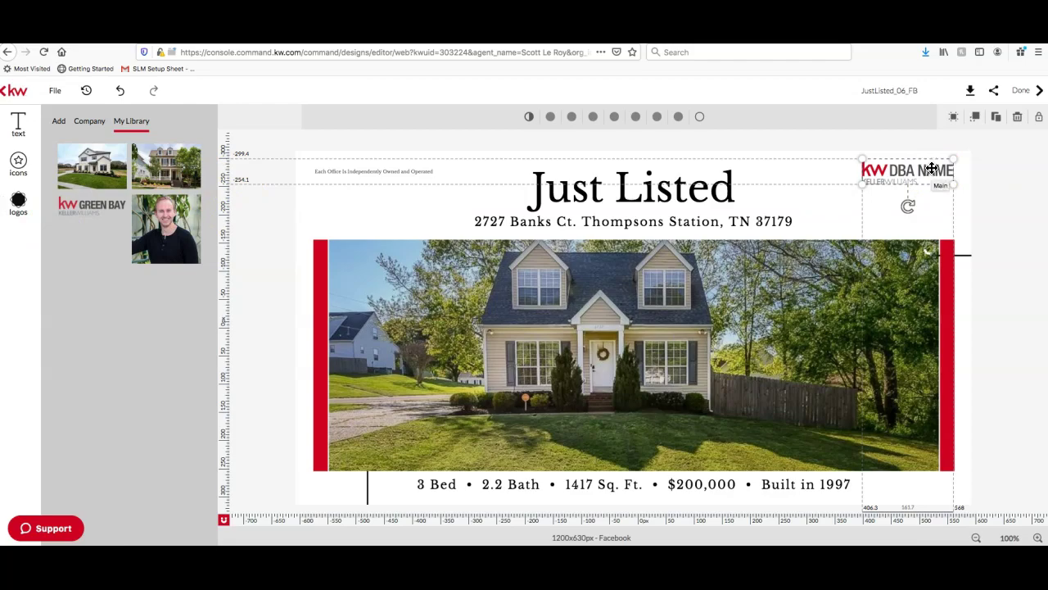
# Delete the DBA NAME placeholder and place the Green Bay logo at top right, slightly smaller
pyautogui.press('Delete')
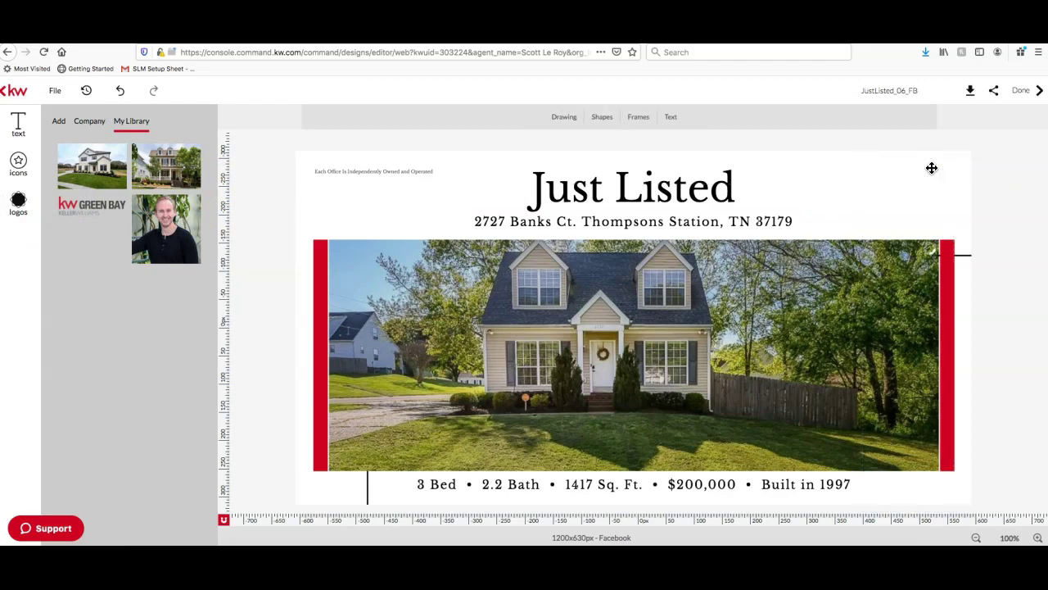
pyautogui.moveTo(106, 209)
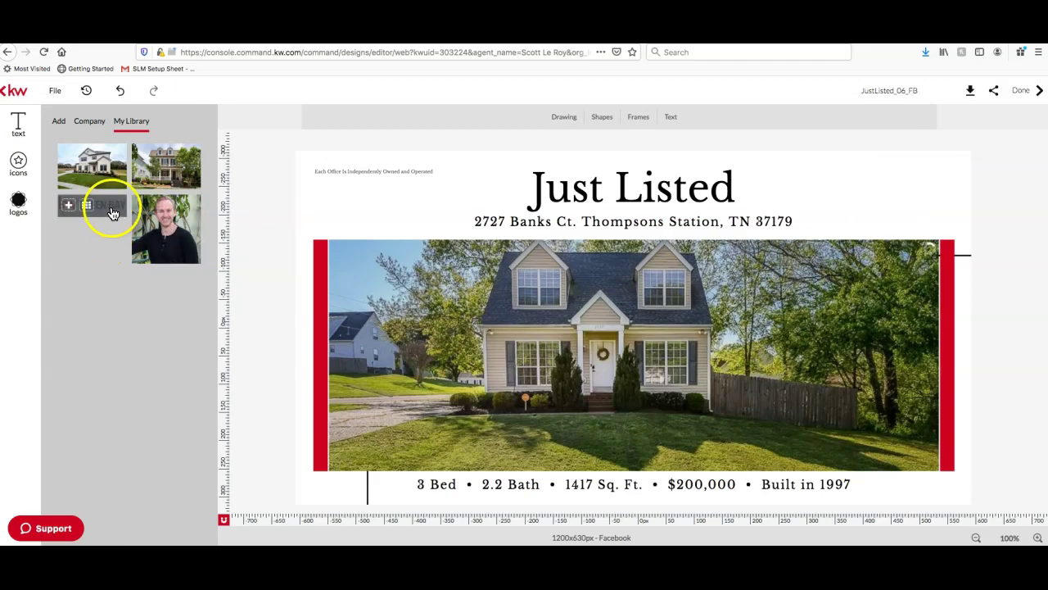
pyautogui.moveTo(107, 209); pyautogui.dragTo(904, 181)
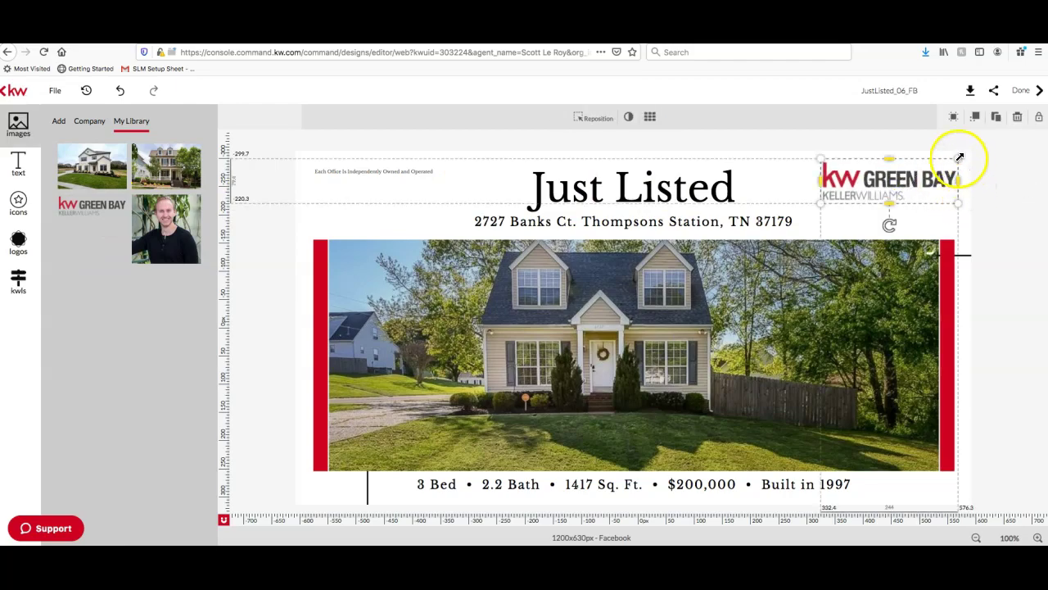
pyautogui.moveTo(960, 158); pyautogui.dragTo(944, 175)
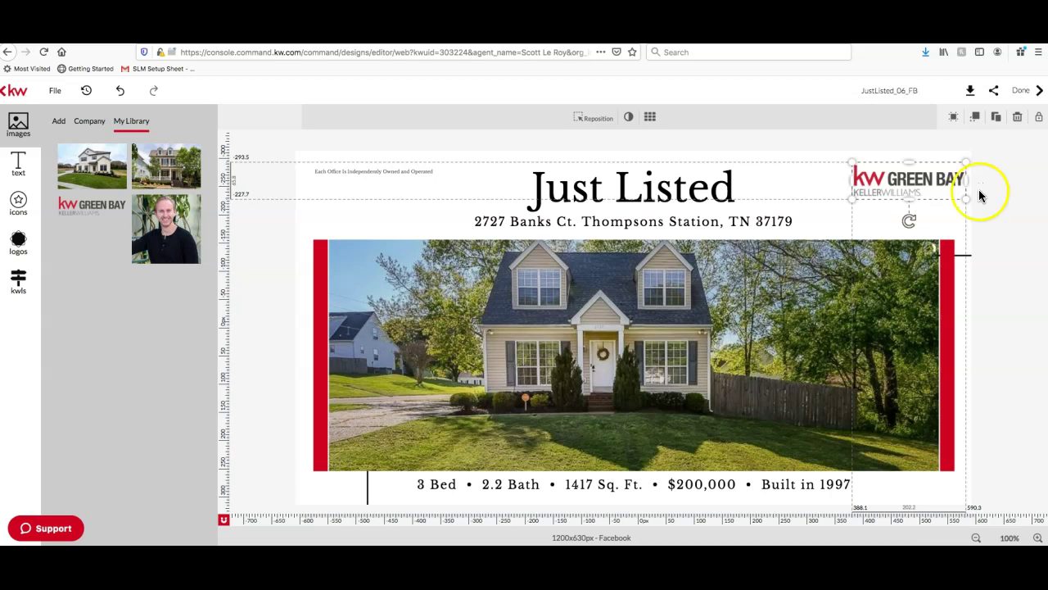
pyautogui.click(979, 197)
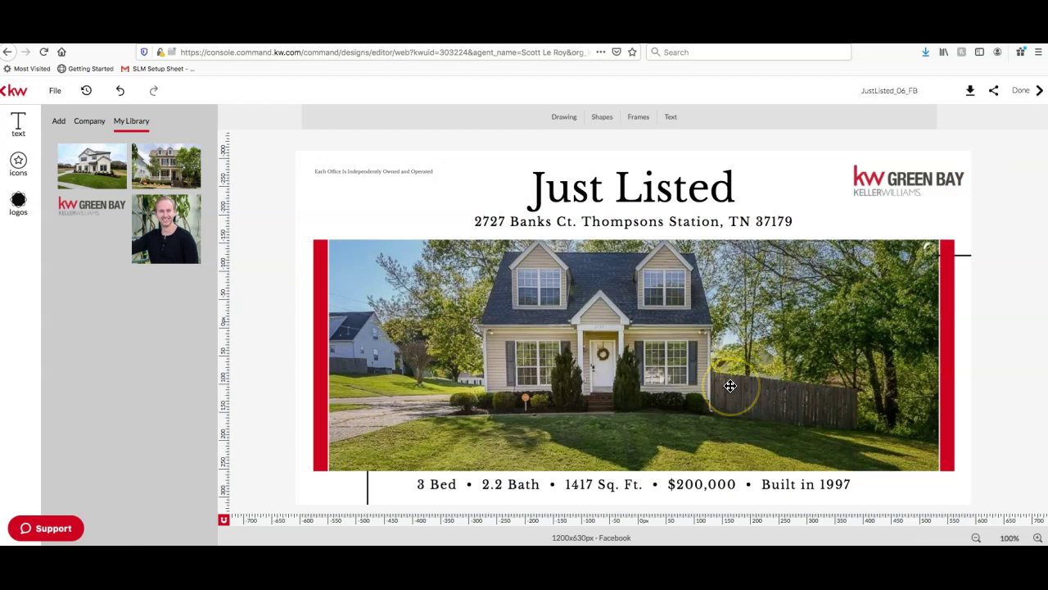
pyautogui.click(59, 122)
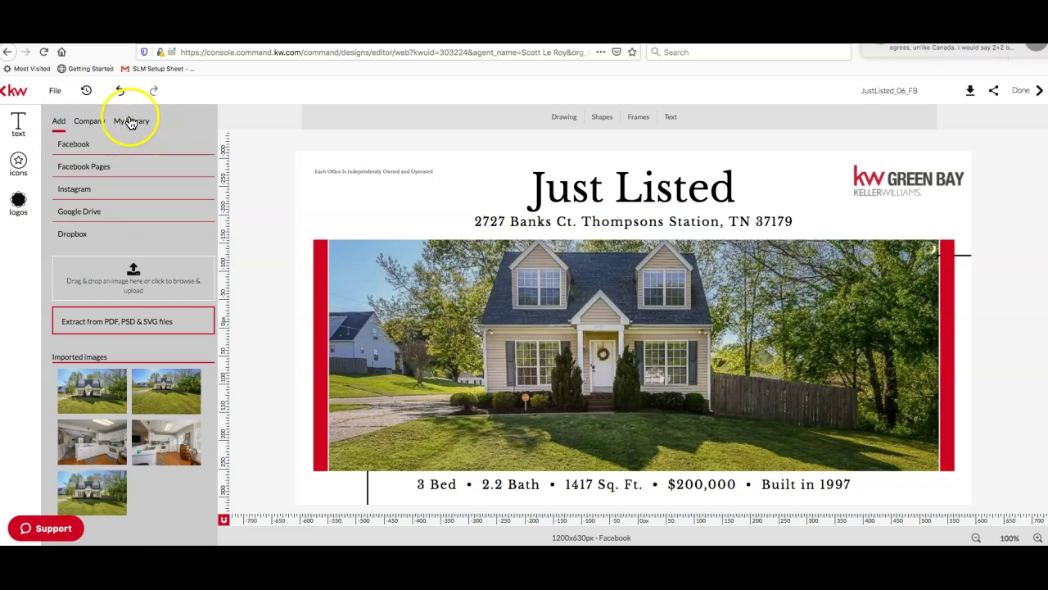
pyautogui.click(131, 121)
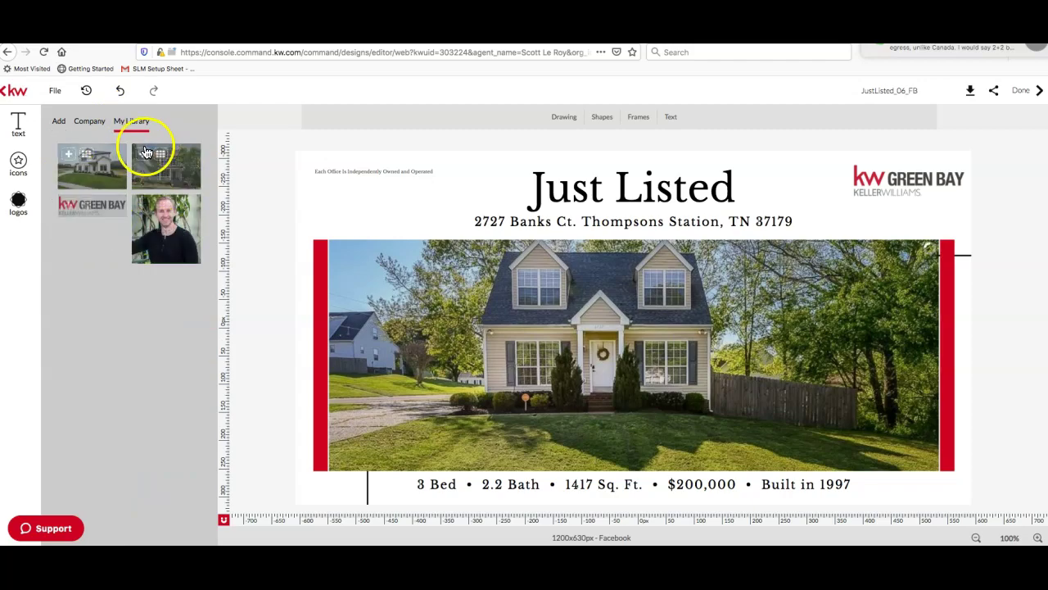
pyautogui.click(60, 123)
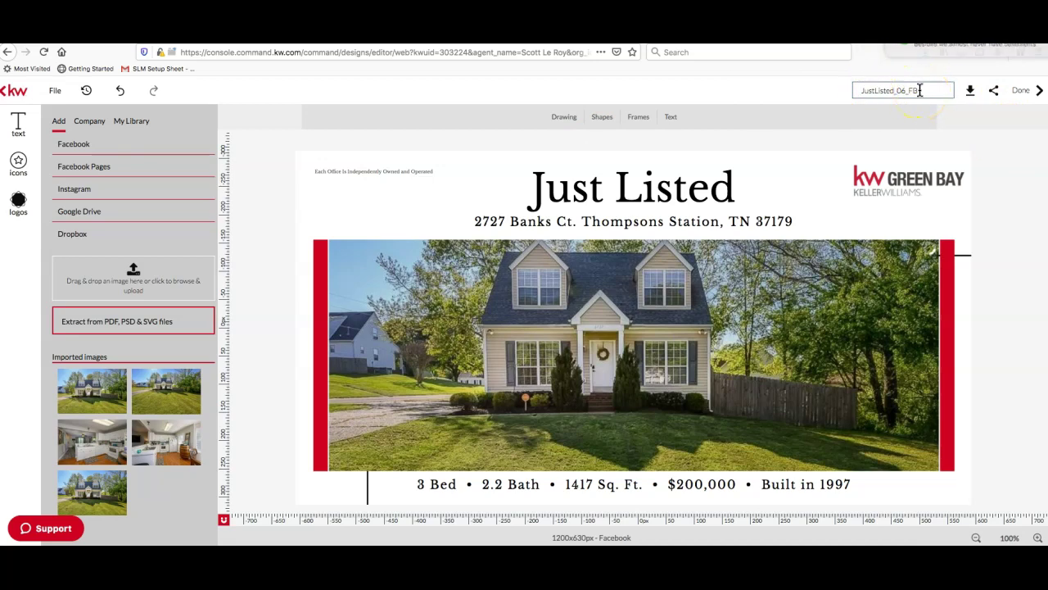
pyautogui.doubleClick(912, 91)
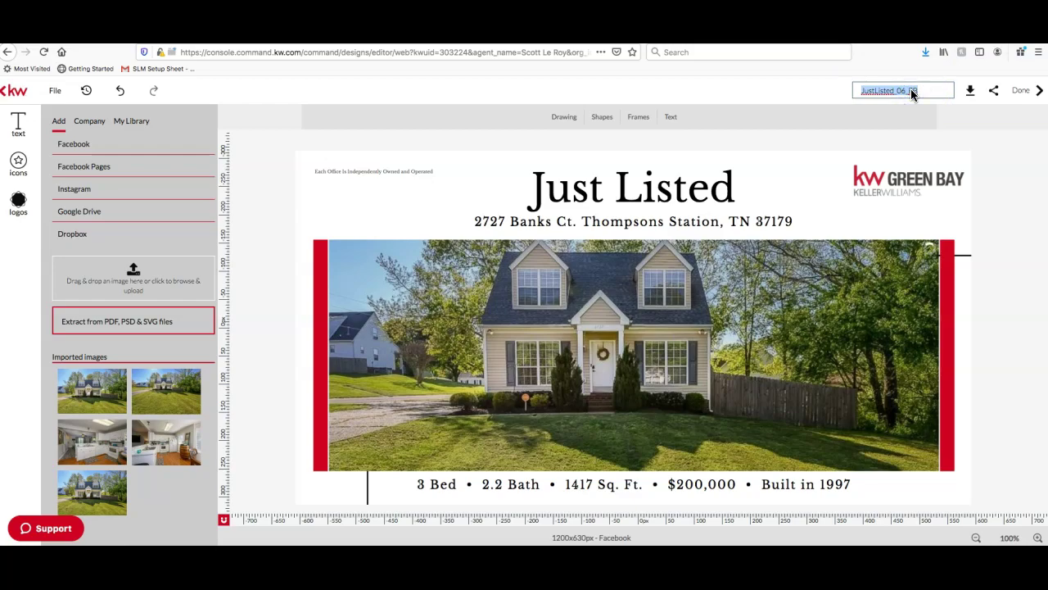
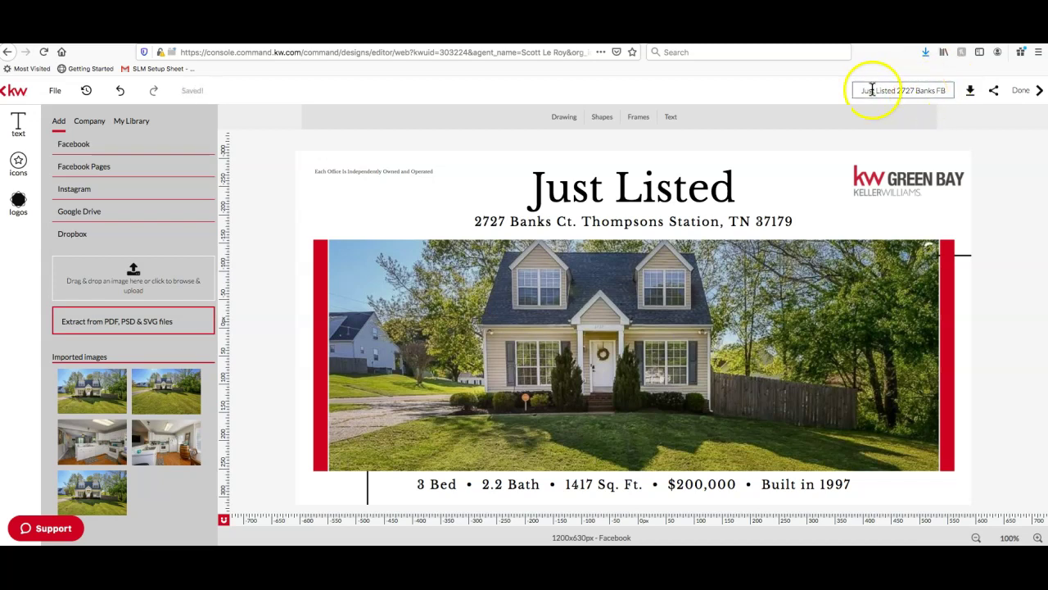
pyautogui.click(921, 87)
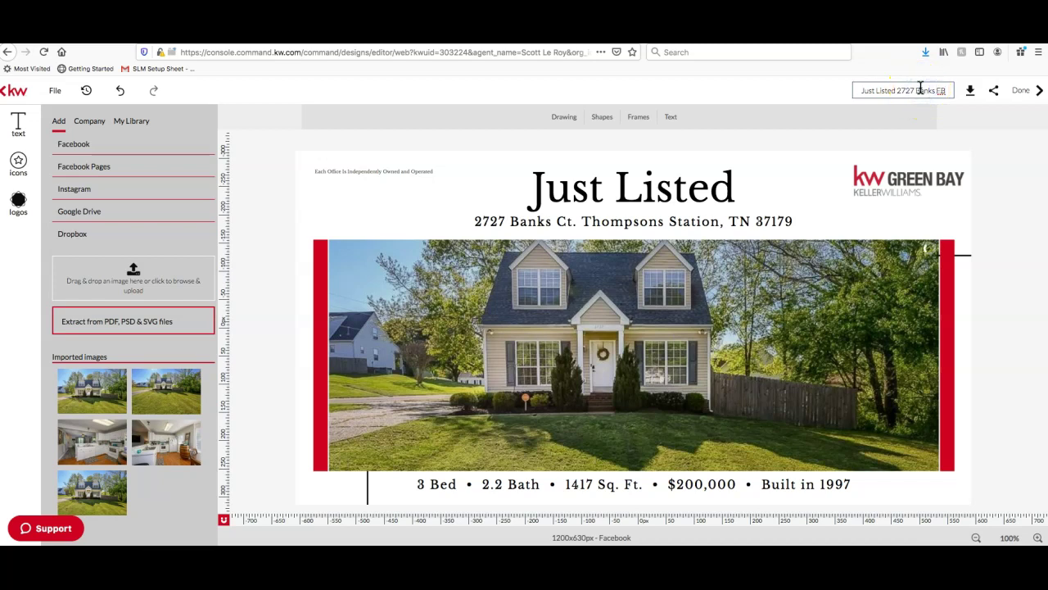
pyautogui.click(946, 91)
pyautogui.click(965, 158)
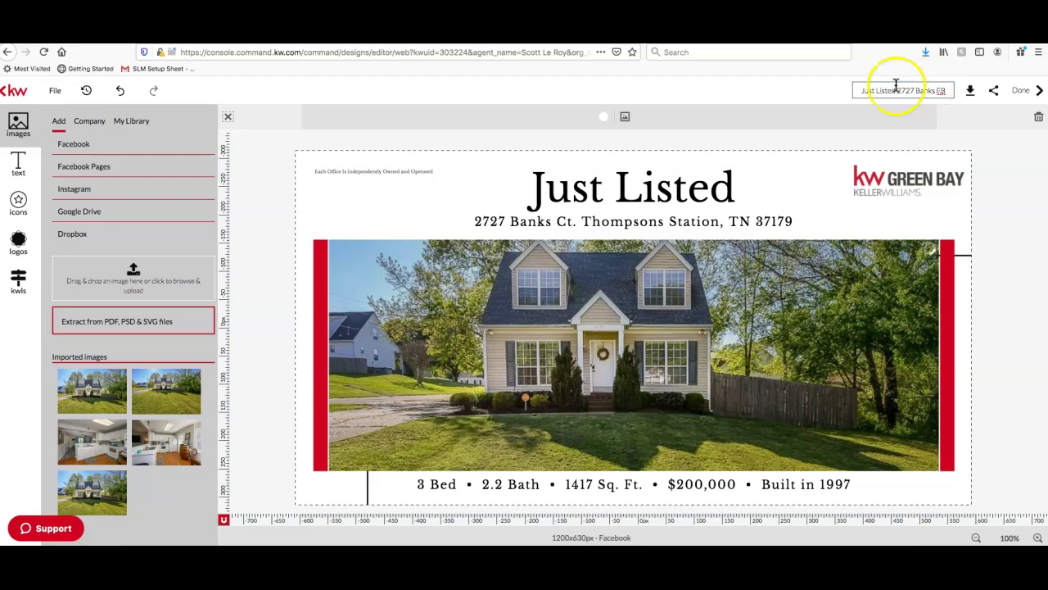
pyautogui.click(1018, 158)
pyautogui.click(927, 93)
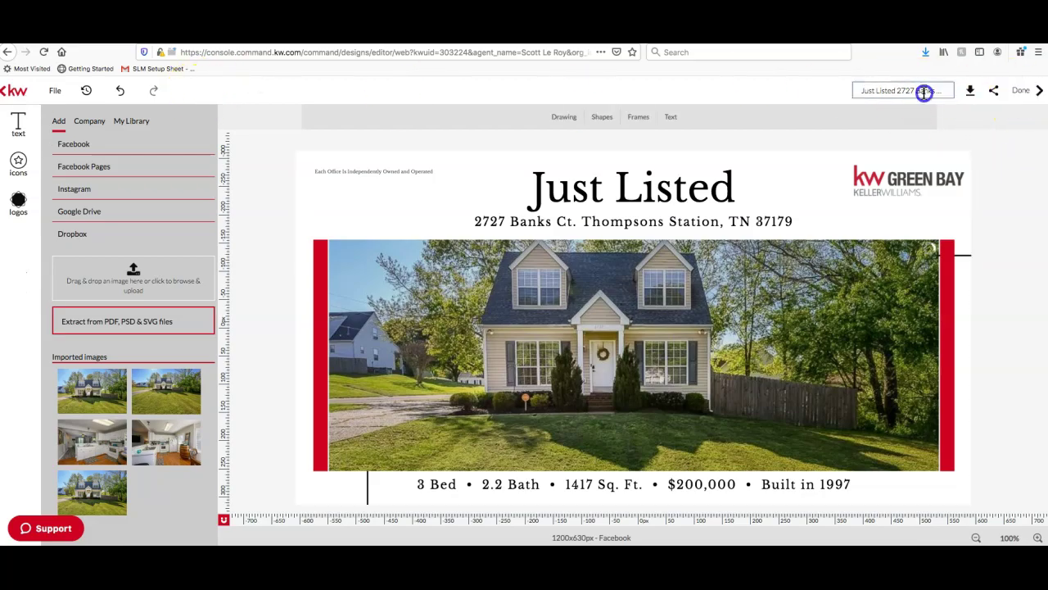
pyautogui.write('1')
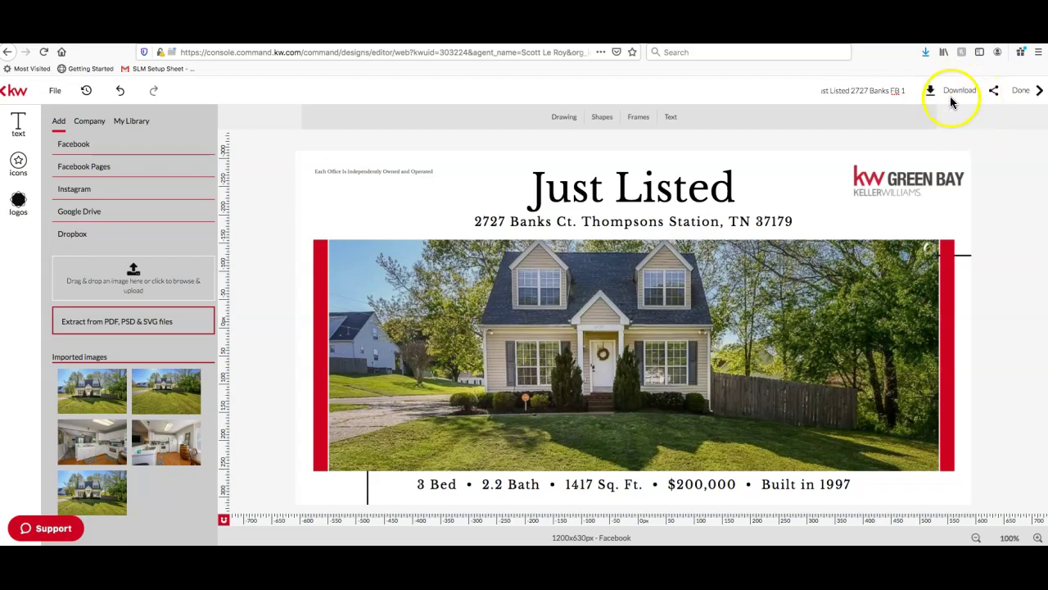
# Review the JPEG, PNG and PDF download options, then exit the editor to reach the save prompt
pyautogui.click(955, 94)
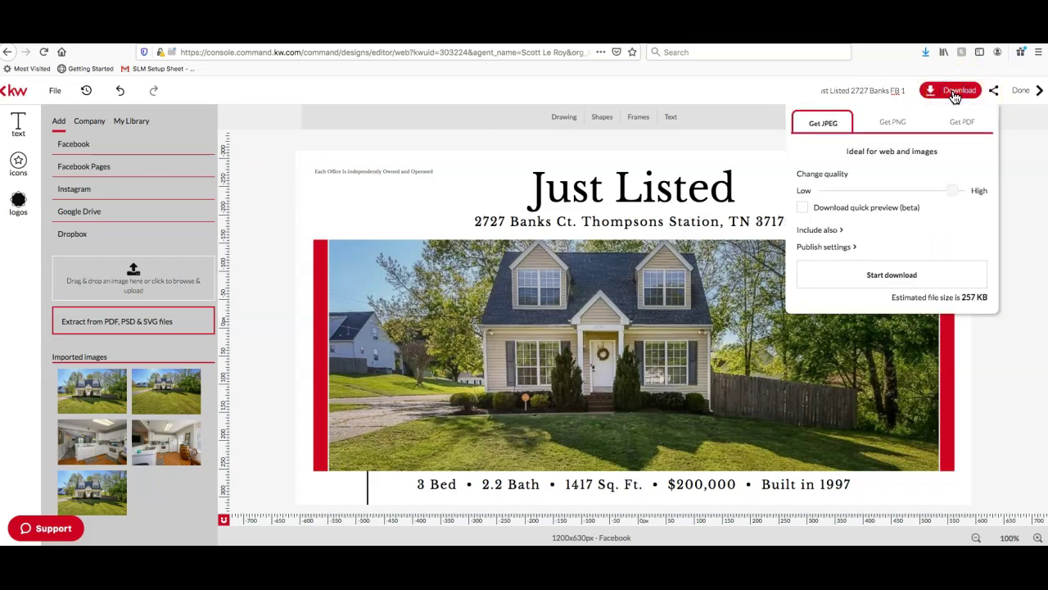
pyautogui.click(904, 124)
pyautogui.click(823, 127)
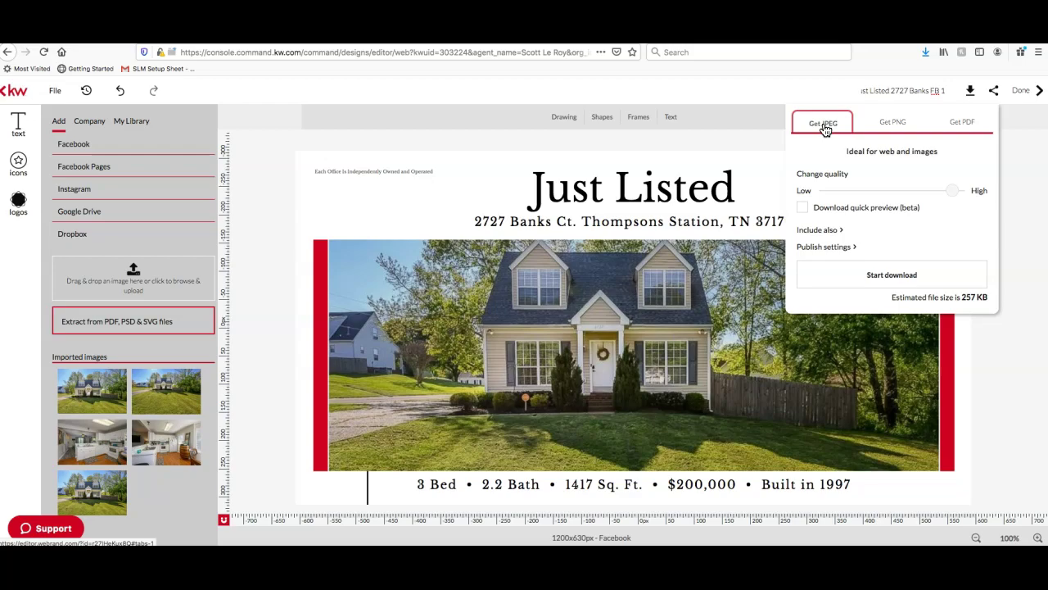
pyautogui.click(960, 127)
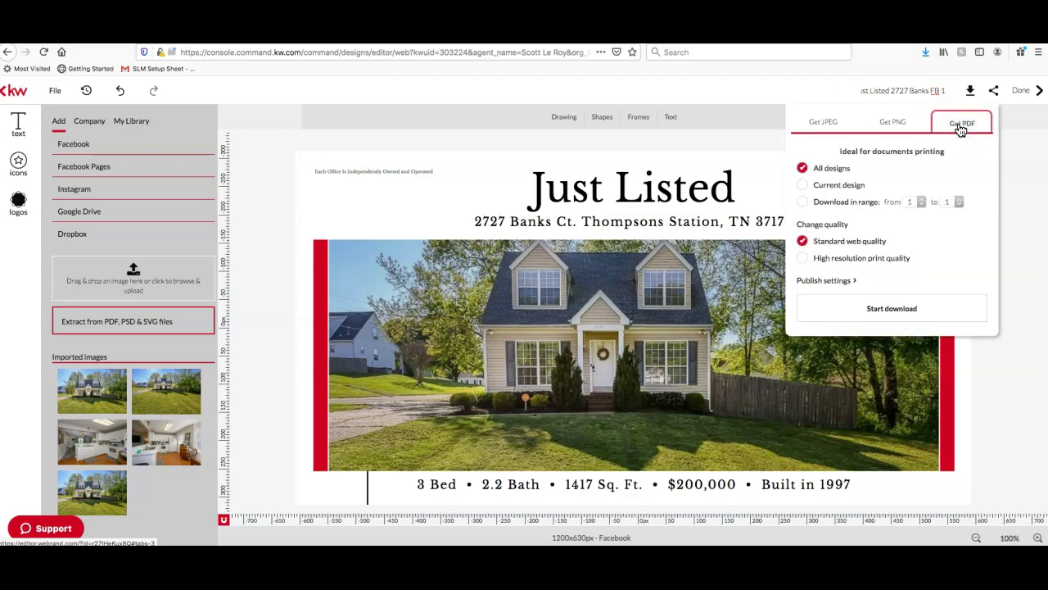
pyautogui.click(959, 123)
pyautogui.click(825, 125)
pyautogui.click(893, 127)
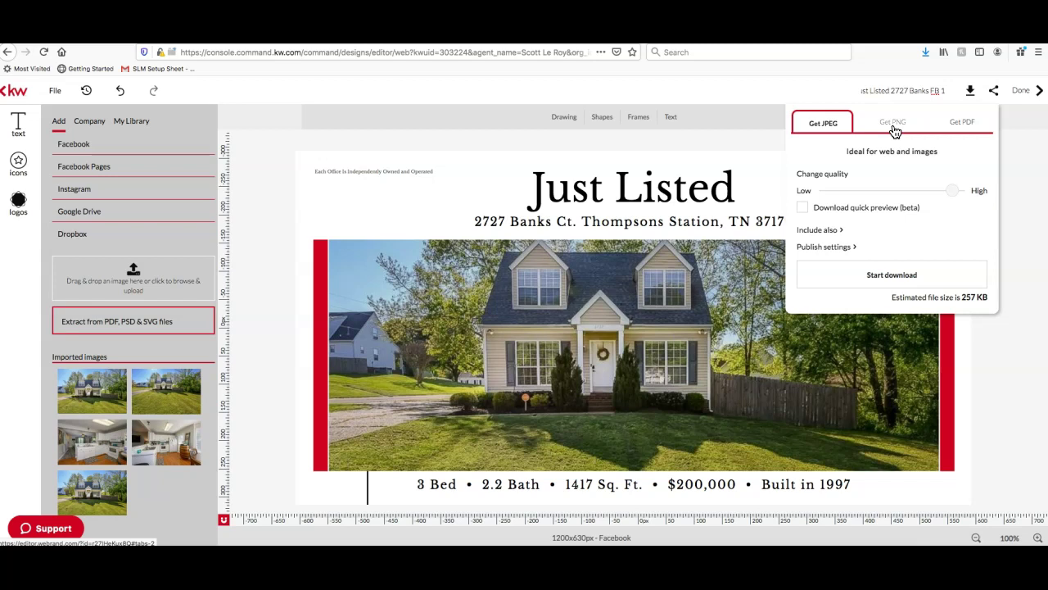
pyautogui.click(1021, 373)
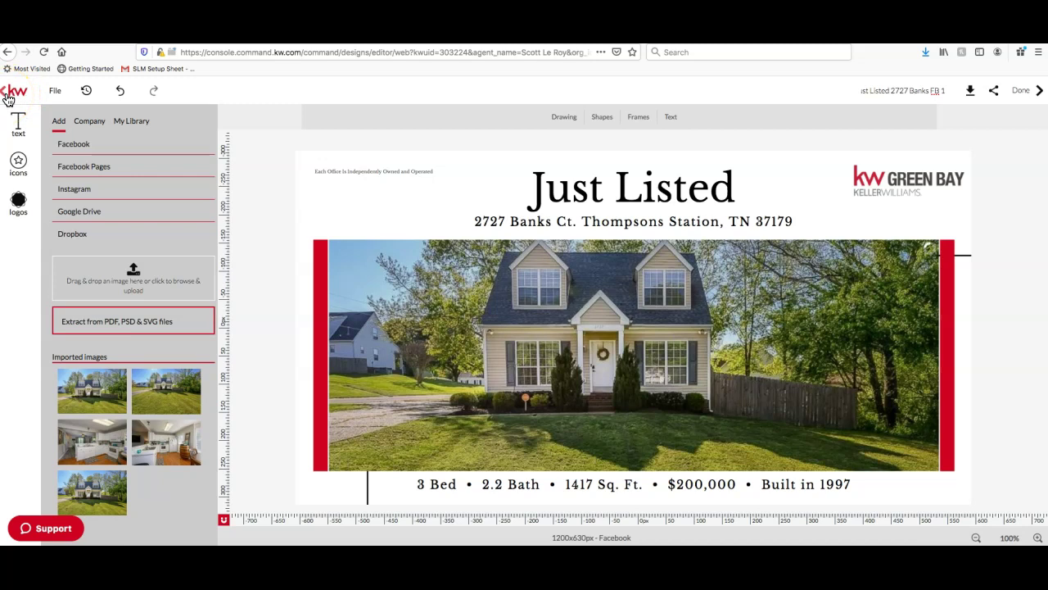
pyautogui.click(9, 97)
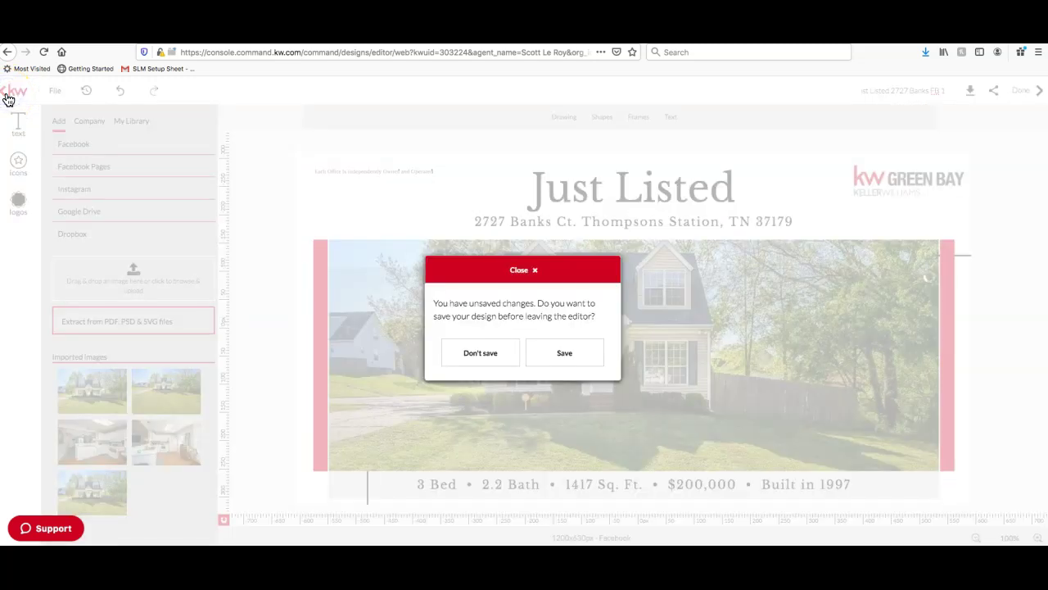
# Save the Facebook design on exit and return to the Just Listed Facebook templates gallery
pyautogui.click(578, 353)
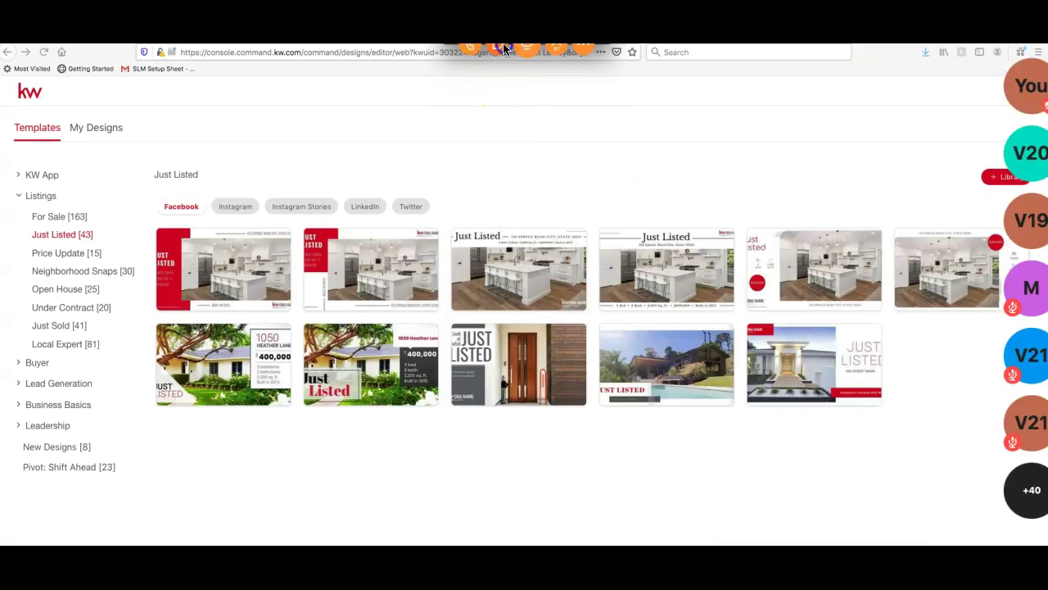
pyautogui.click(502, 48)
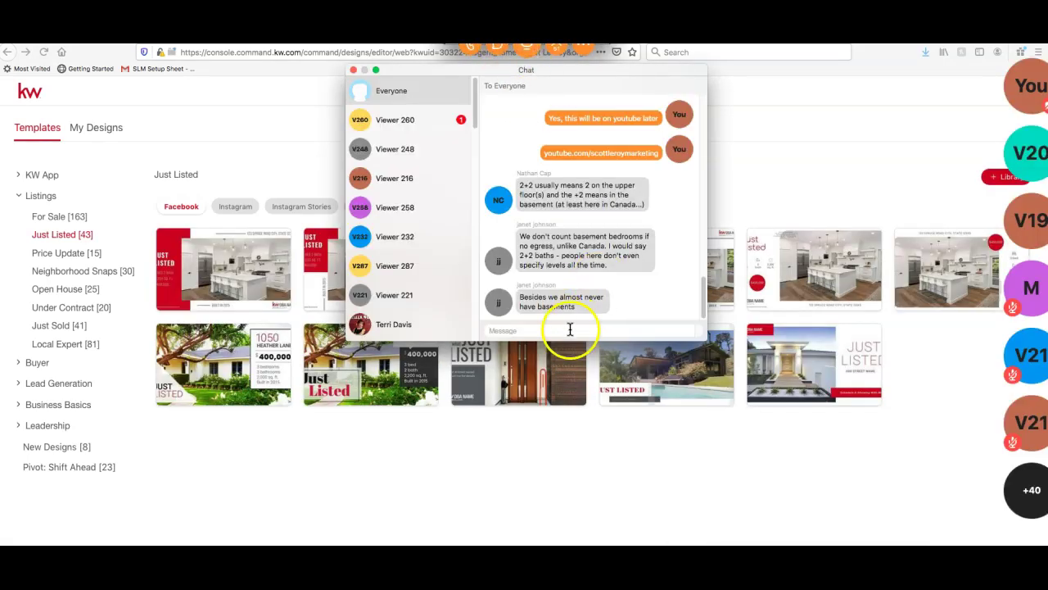
pyautogui.click(417, 122)
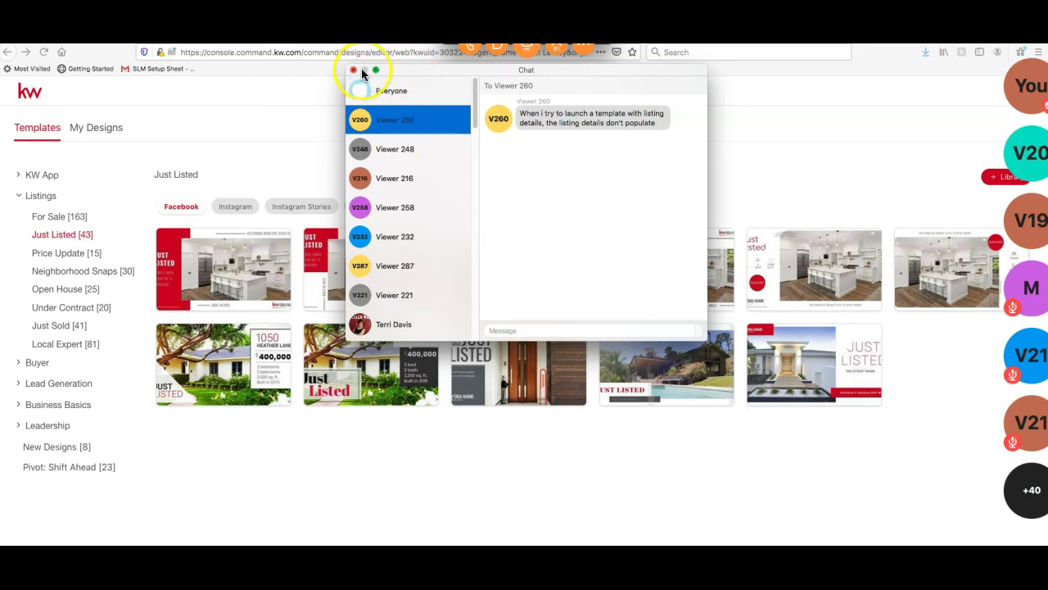
pyautogui.click(353, 70)
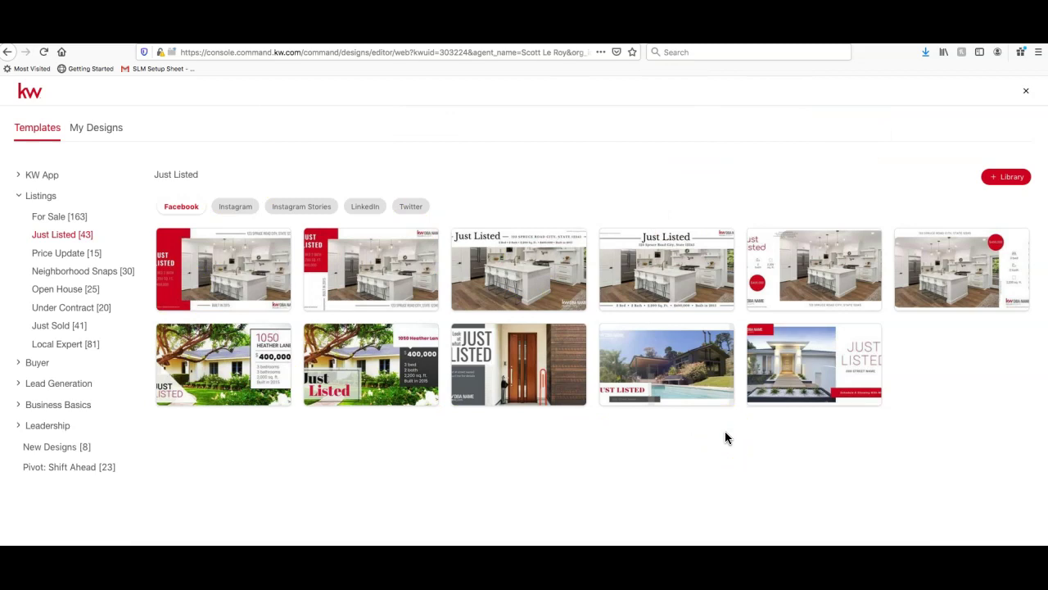
pyautogui.click(516, 197)
pyautogui.click(1027, 94)
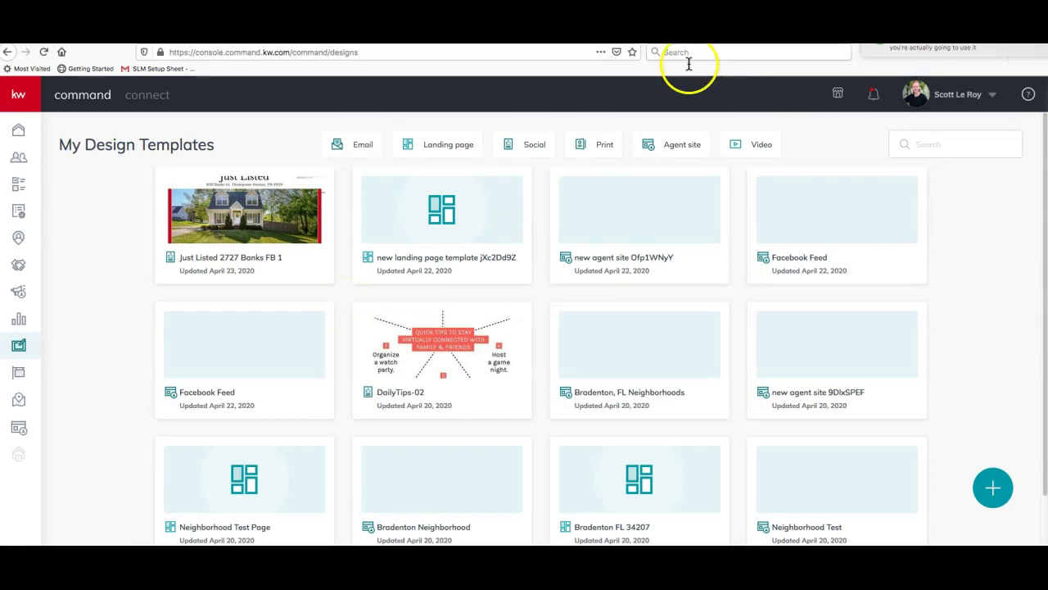
pyautogui.moveTo(294, 206)
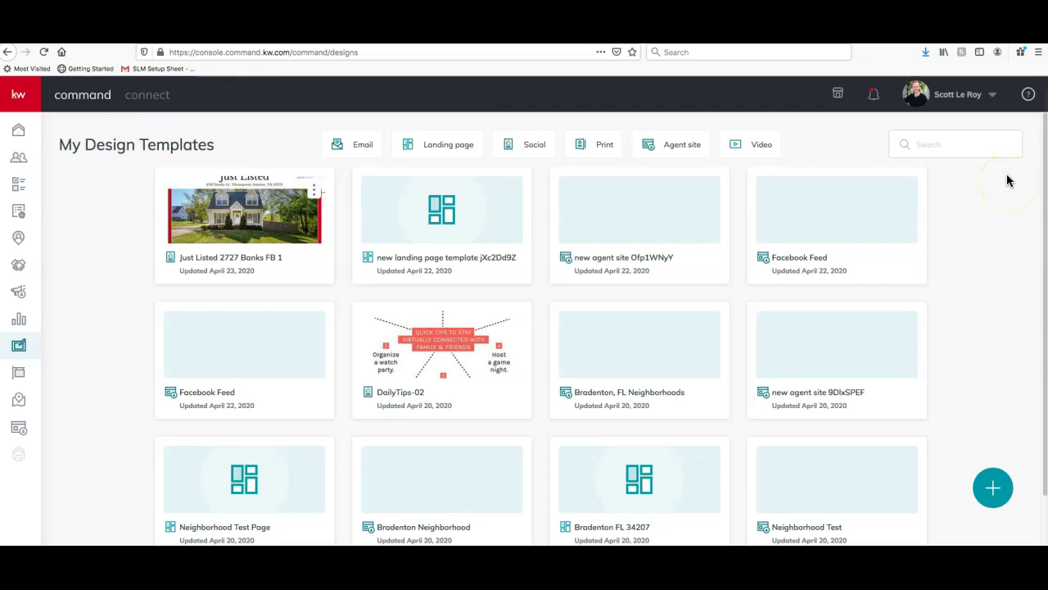
pyautogui.click(1029, 96)
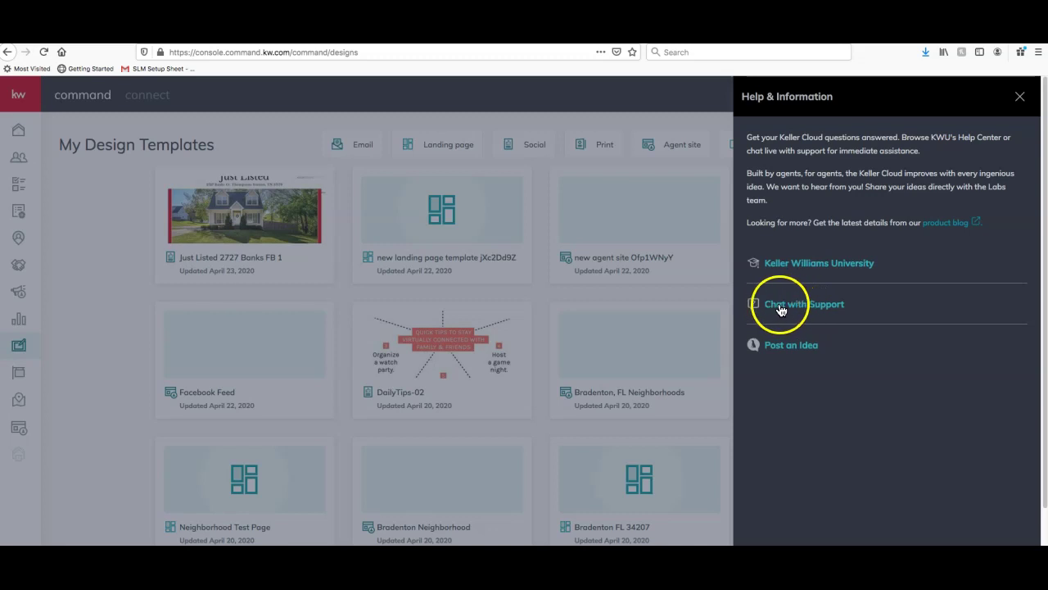
pyautogui.click(1020, 95)
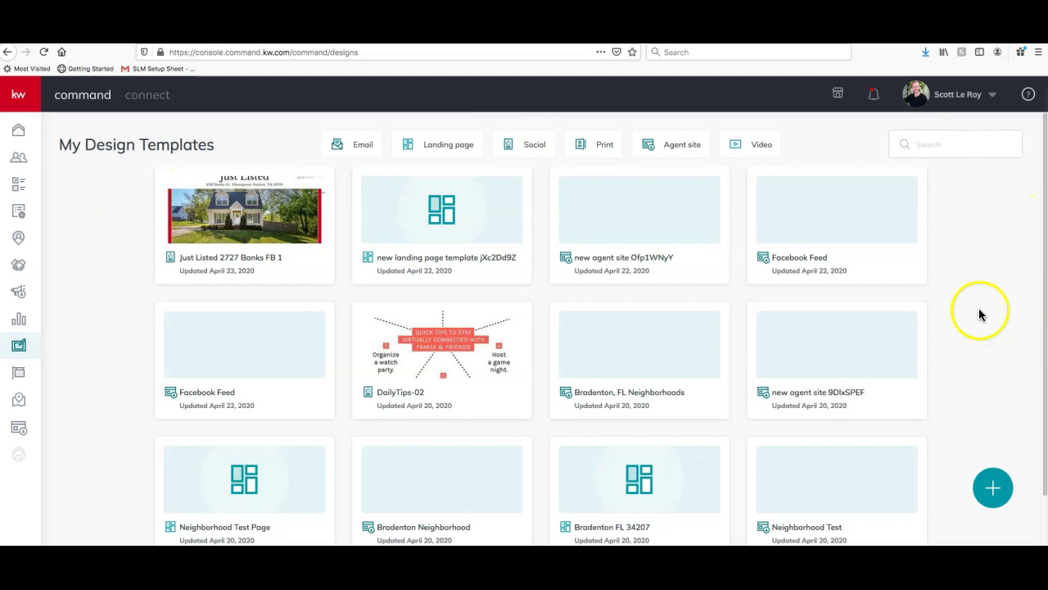
pyautogui.click(992, 491)
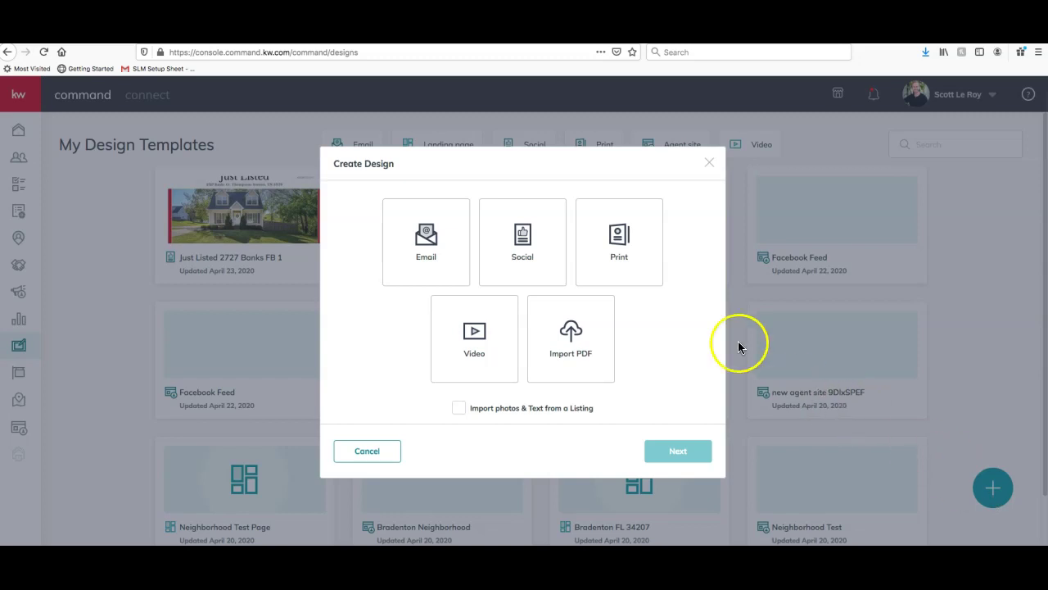
pyautogui.click(640, 271)
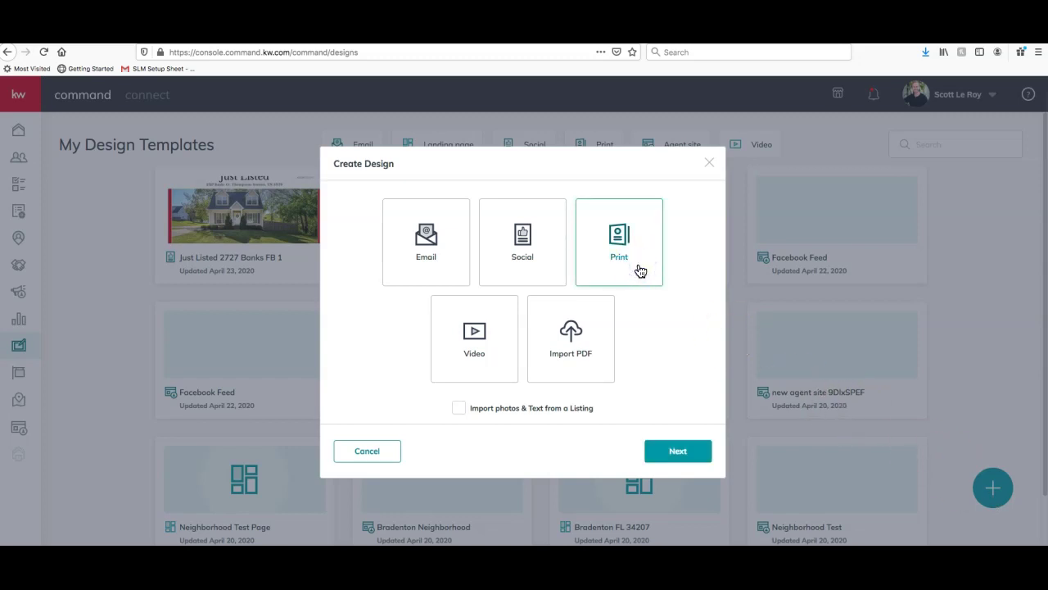
pyautogui.click(459, 407)
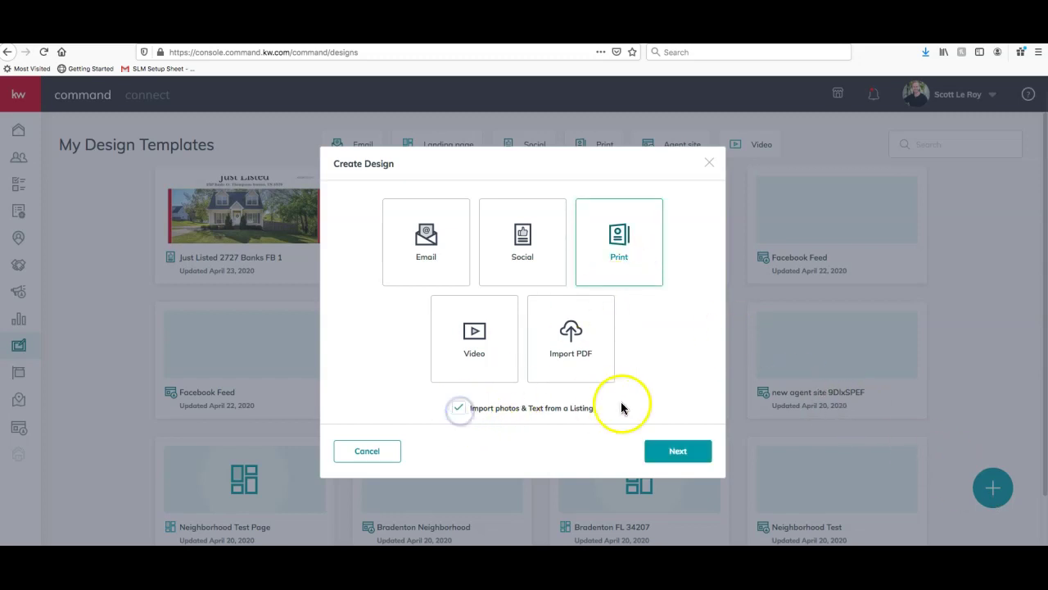
pyautogui.click(704, 453)
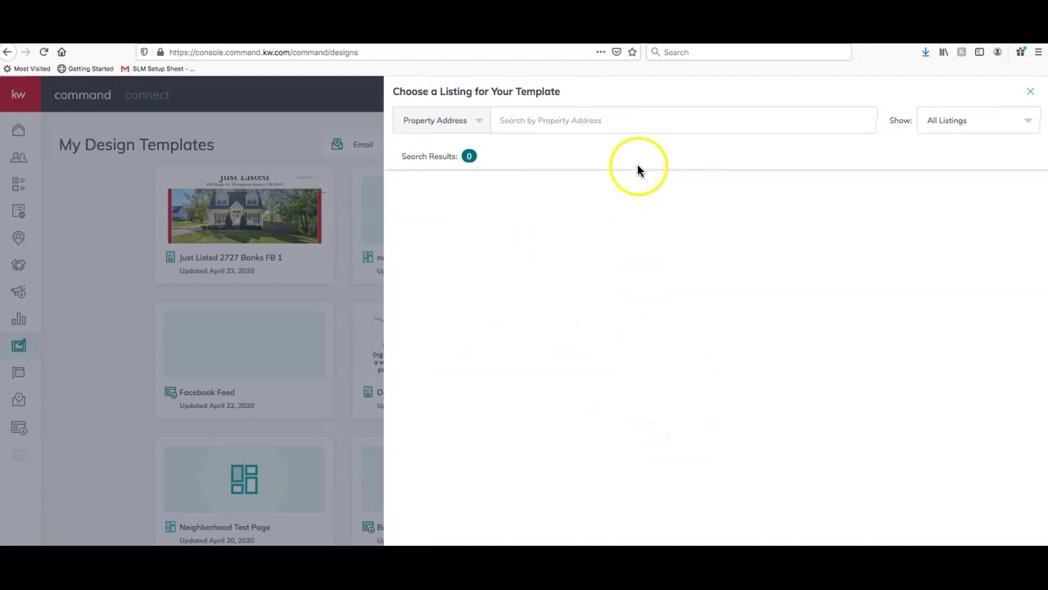
pyautogui.click(626, 121)
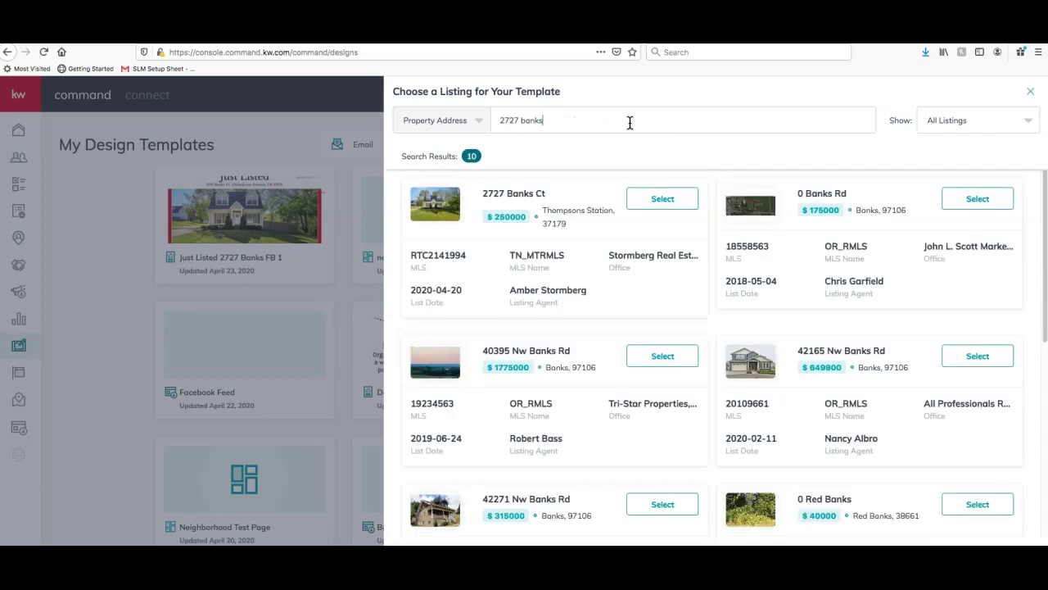
pyautogui.click(671, 201)
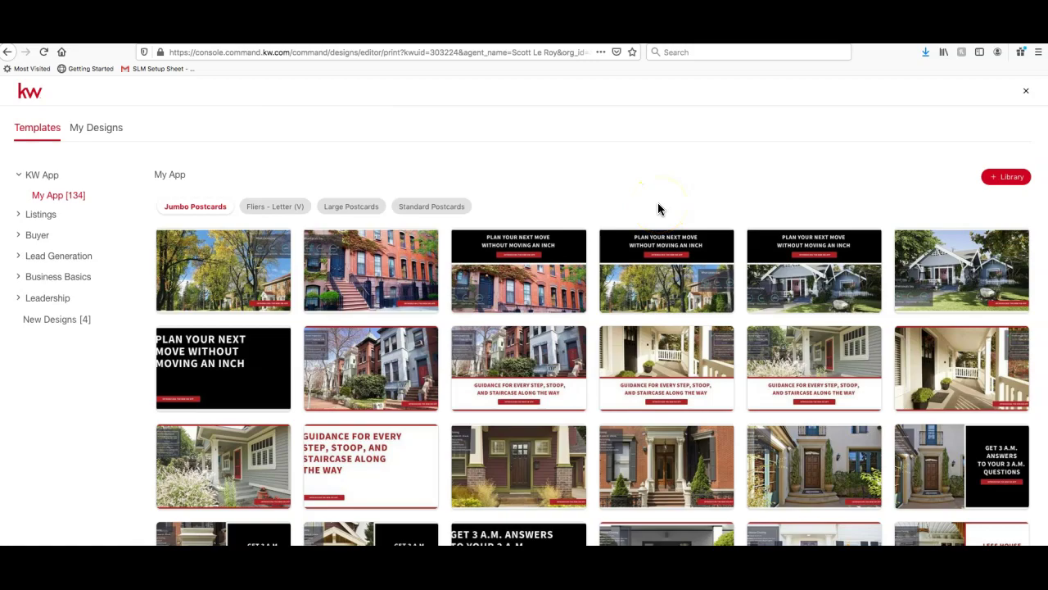
# Browse Business Basics (Business Cards, Letterheads) and Buyer Presentation template categories
pyautogui.click(37, 175)
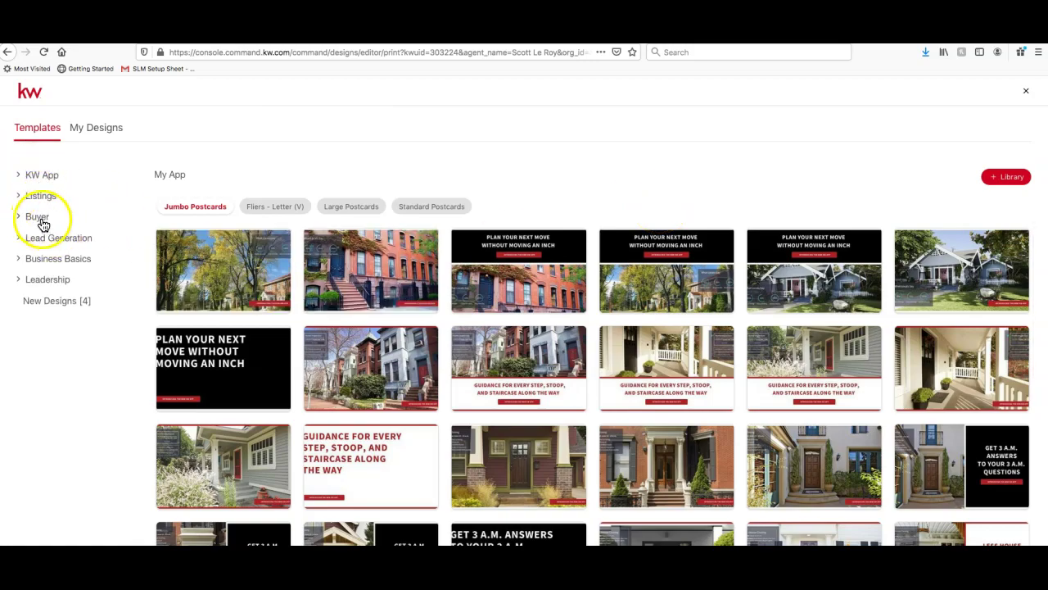
pyautogui.click(59, 259)
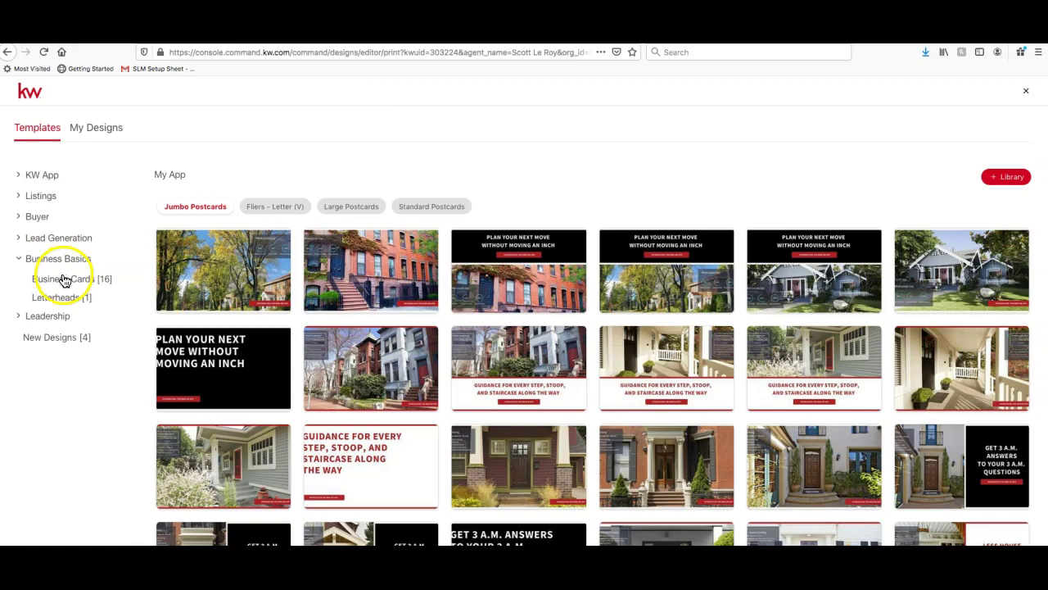
pyautogui.click(65, 279)
pyautogui.click(65, 299)
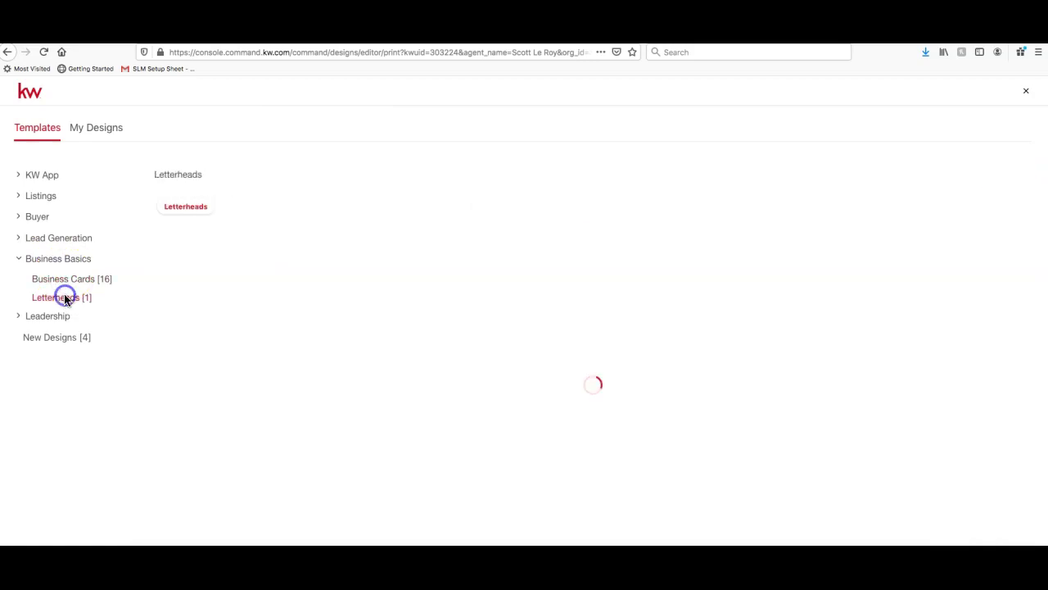
pyautogui.click(42, 217)
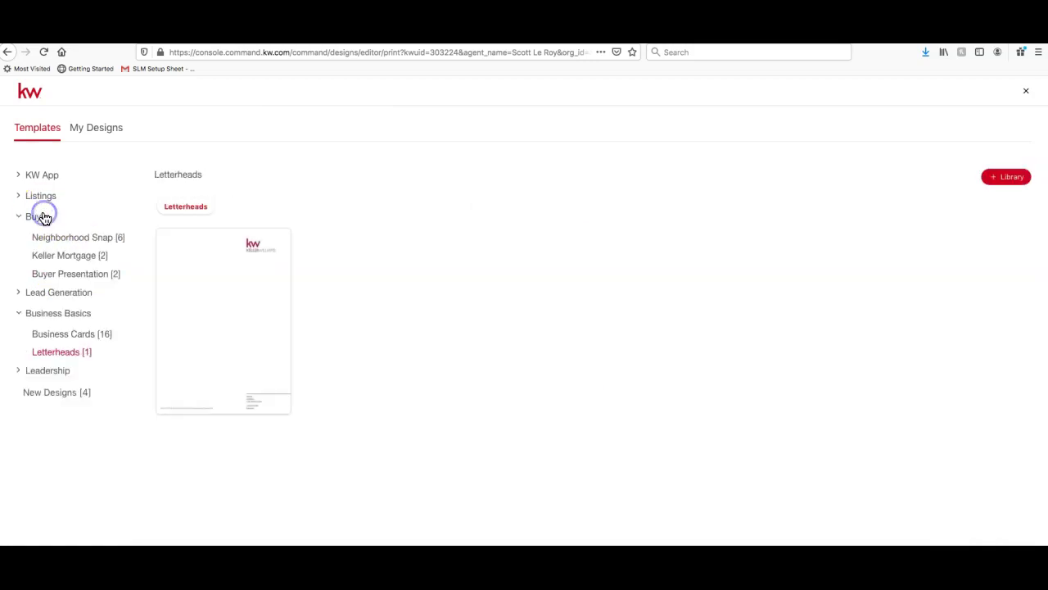
pyautogui.click(67, 275)
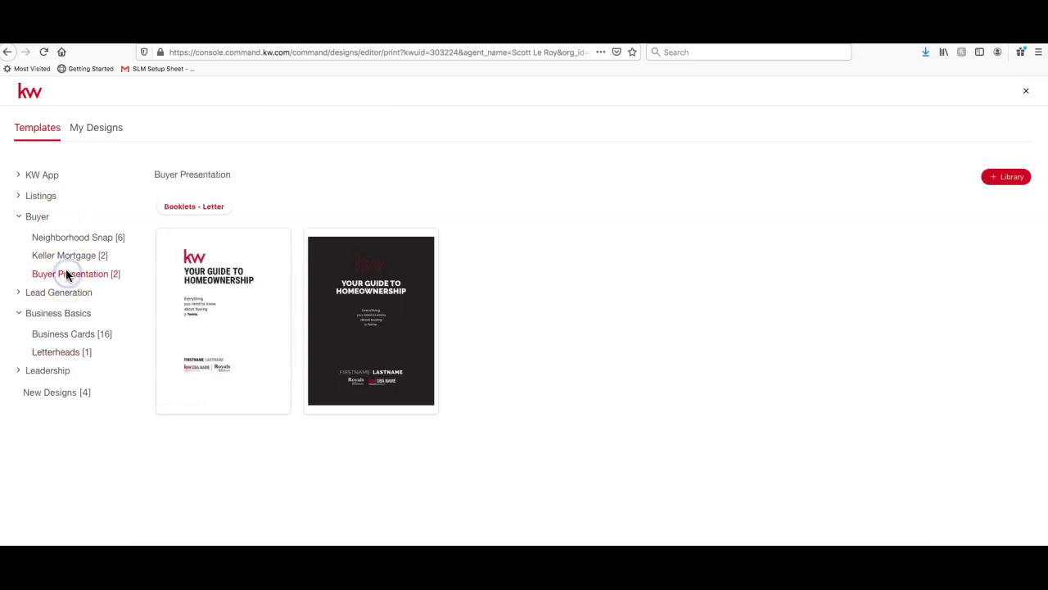
# Move to Listings > Listing Presentation, then view the Neighborhood Snaps templates
pyautogui.click(41, 196)
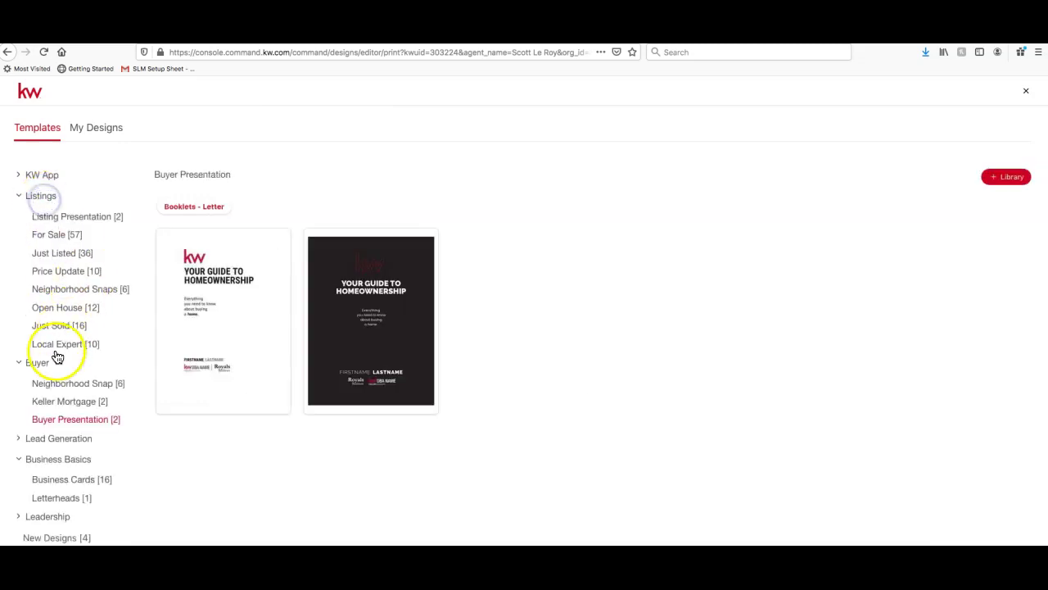
pyautogui.click(68, 217)
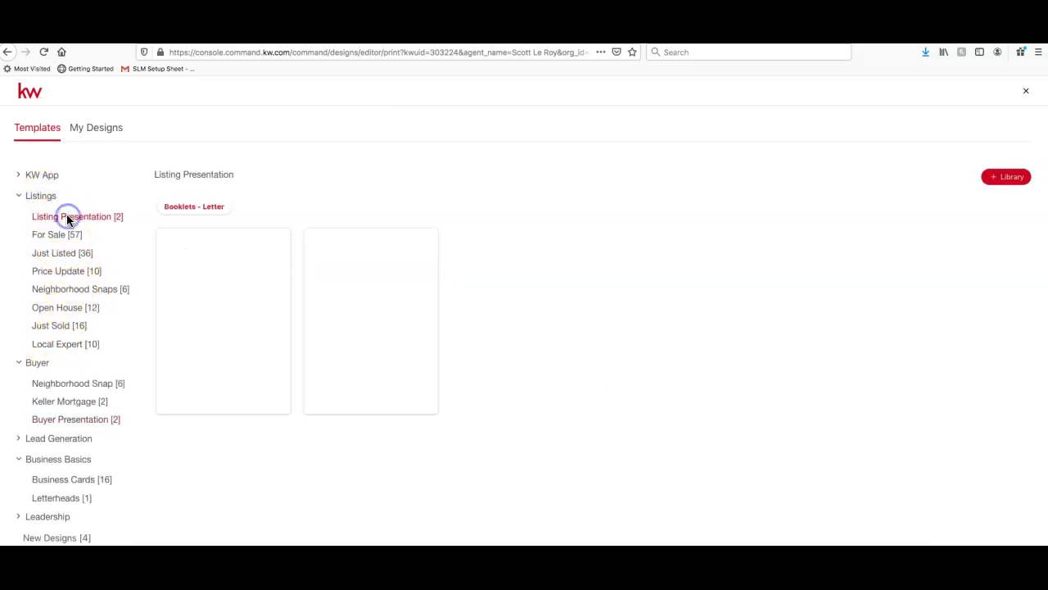
pyautogui.moveTo(227, 310)
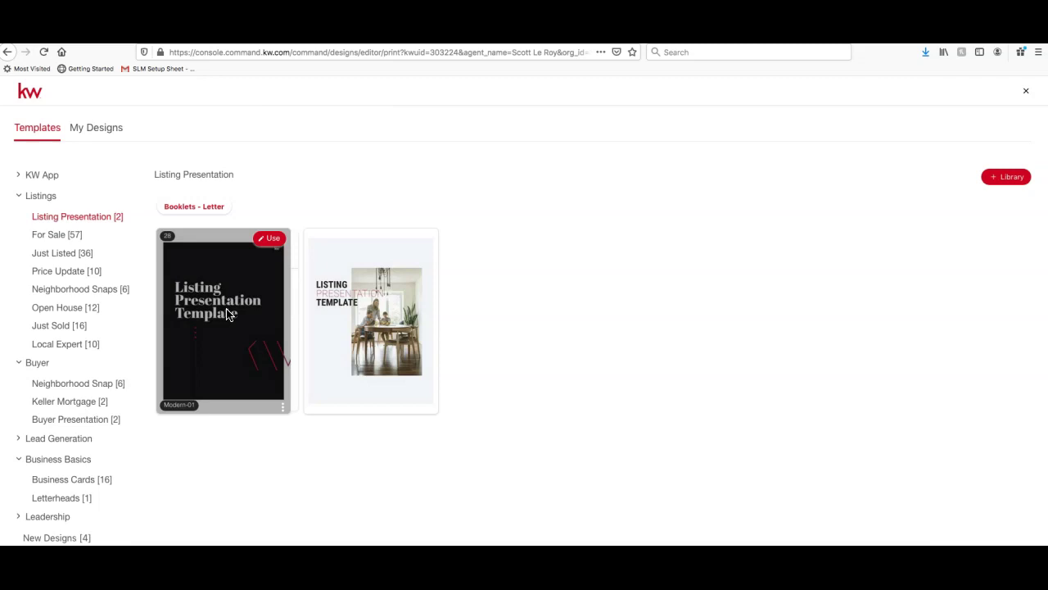
pyautogui.click(72, 419)
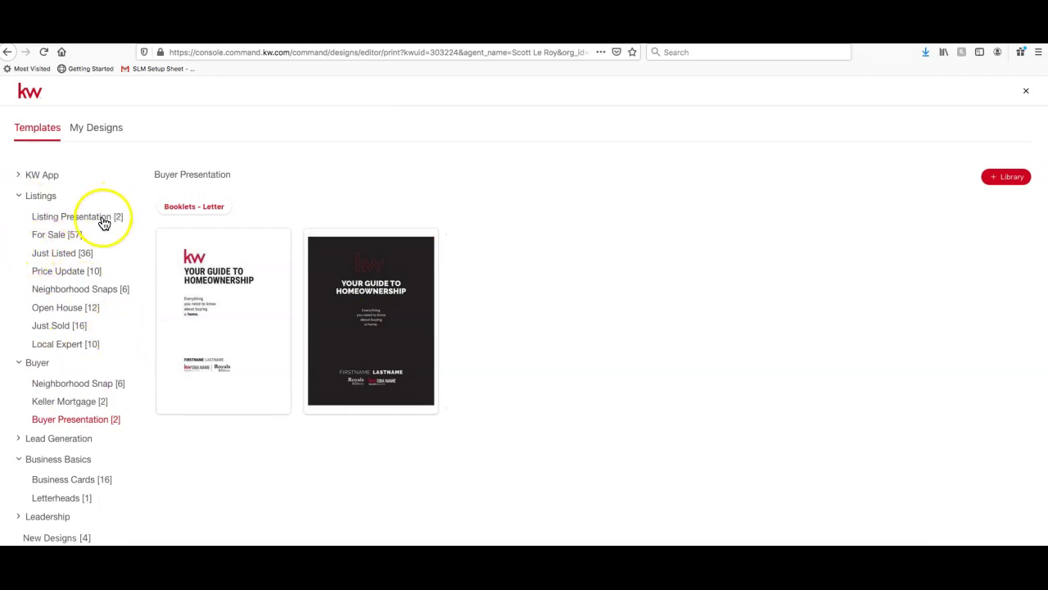
pyautogui.click(102, 218)
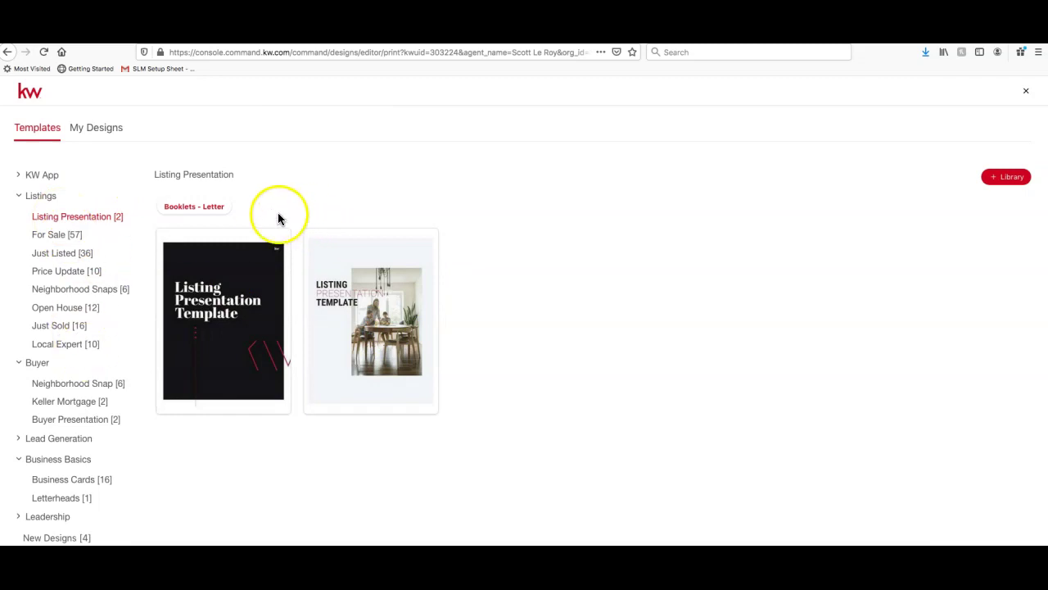
pyautogui.click(105, 289)
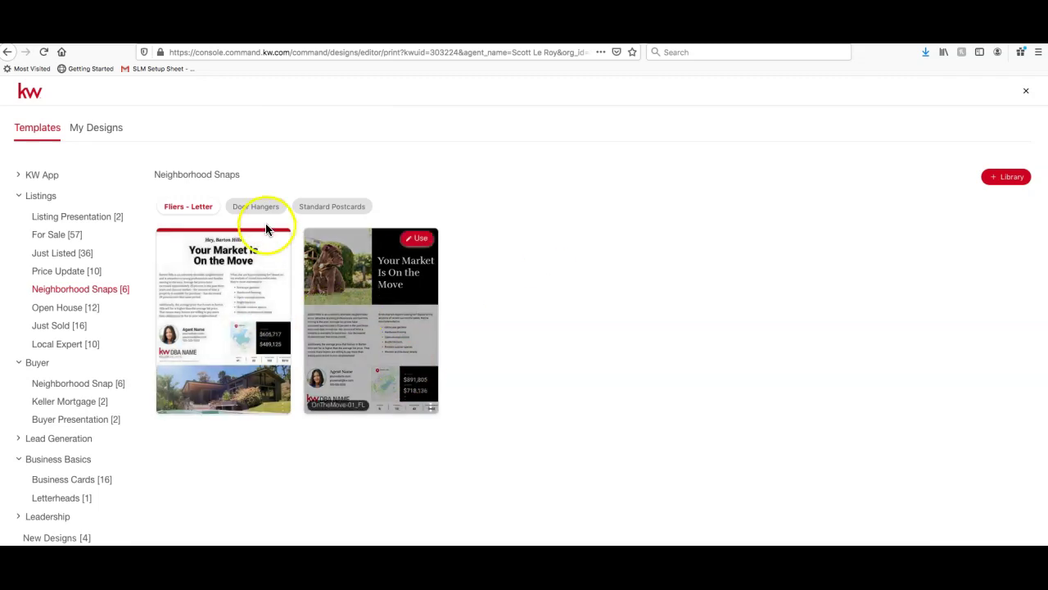
# Compare Neighborhood Snaps letter fliers, door hangers and standard postcards, then open Just Listed [36]
pyautogui.click(198, 218)
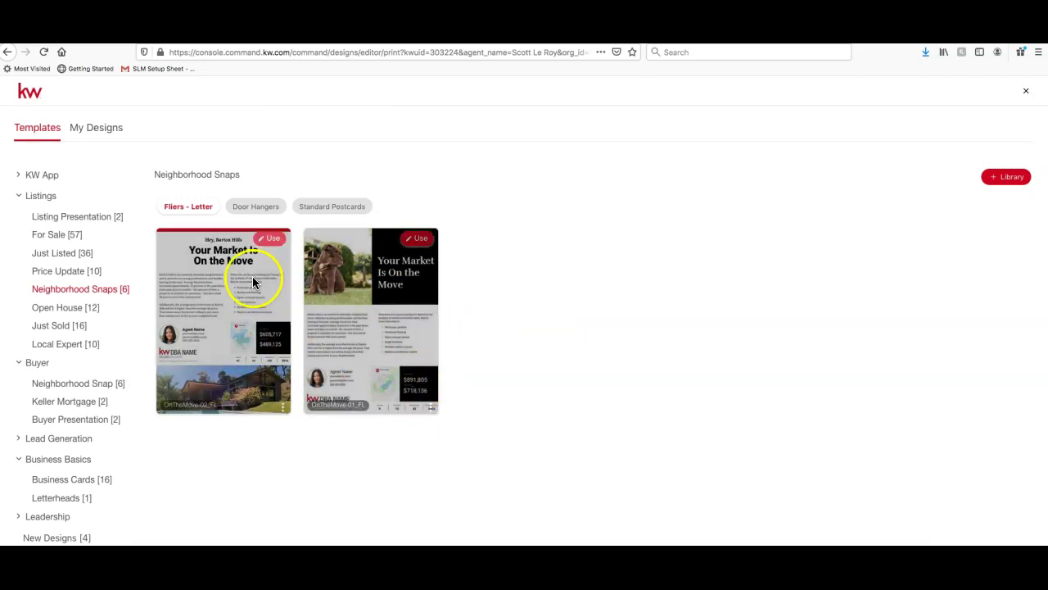
pyautogui.click(189, 215)
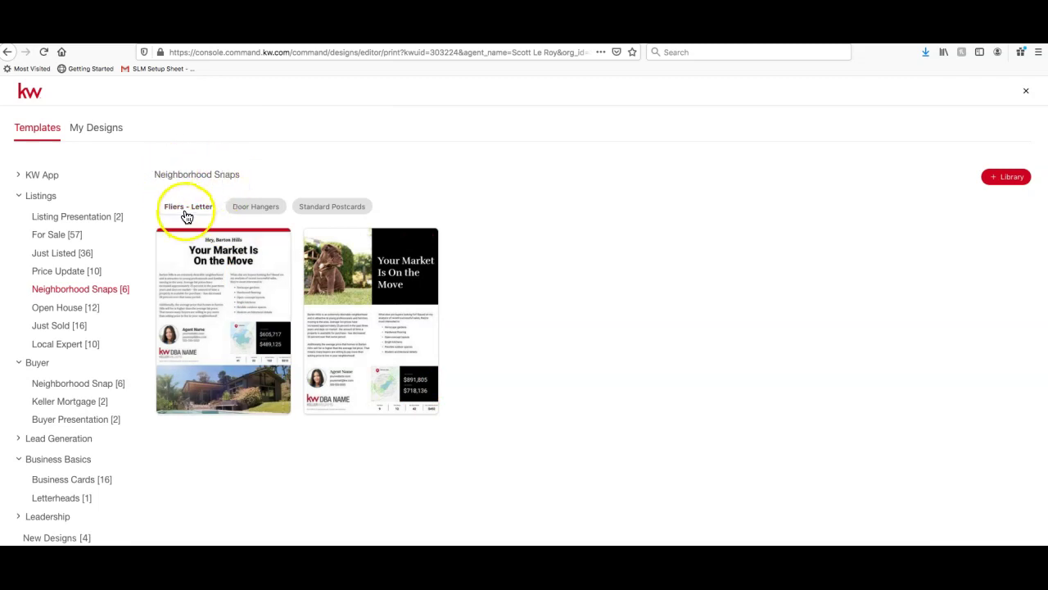
pyautogui.click(250, 208)
pyautogui.click(344, 206)
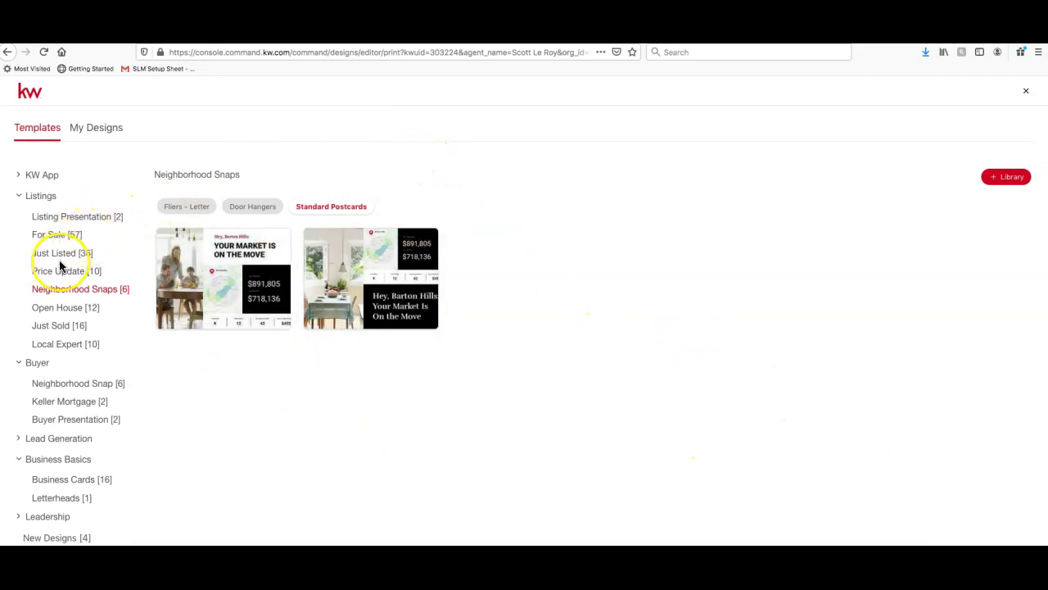
pyautogui.doubleClick(38, 201)
pyautogui.click(55, 256)
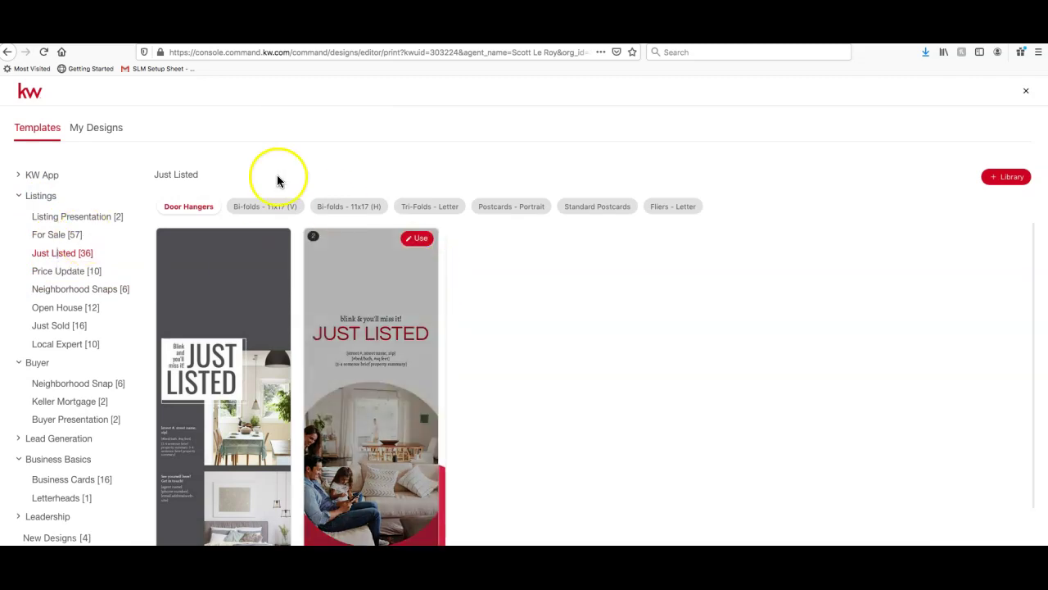
# Flip through the Just Listed formats, ending on the Fliers - Letter templates
pyautogui.click(216, 210)
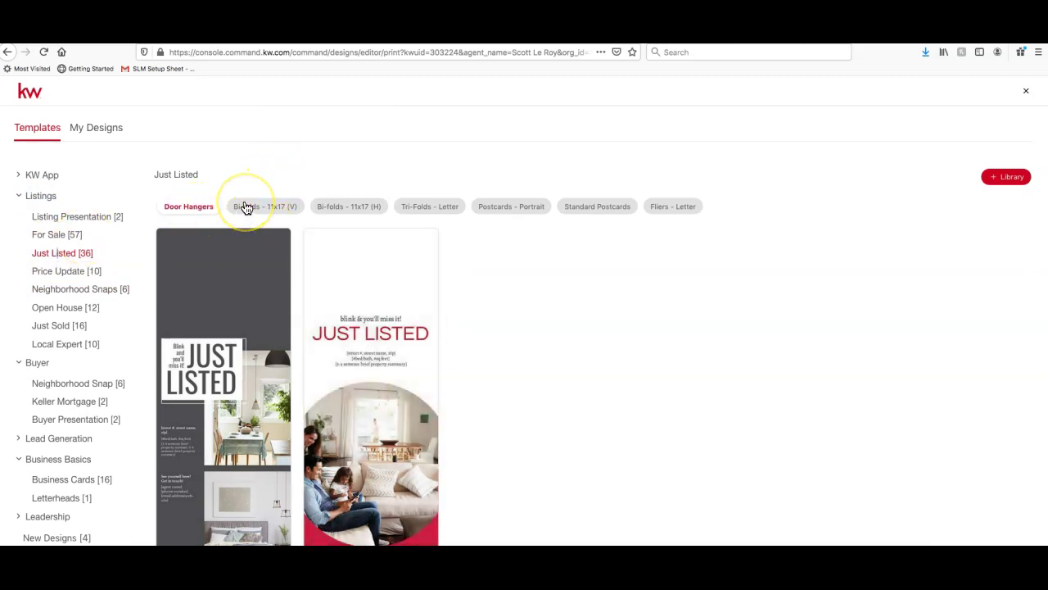
pyautogui.click(246, 206)
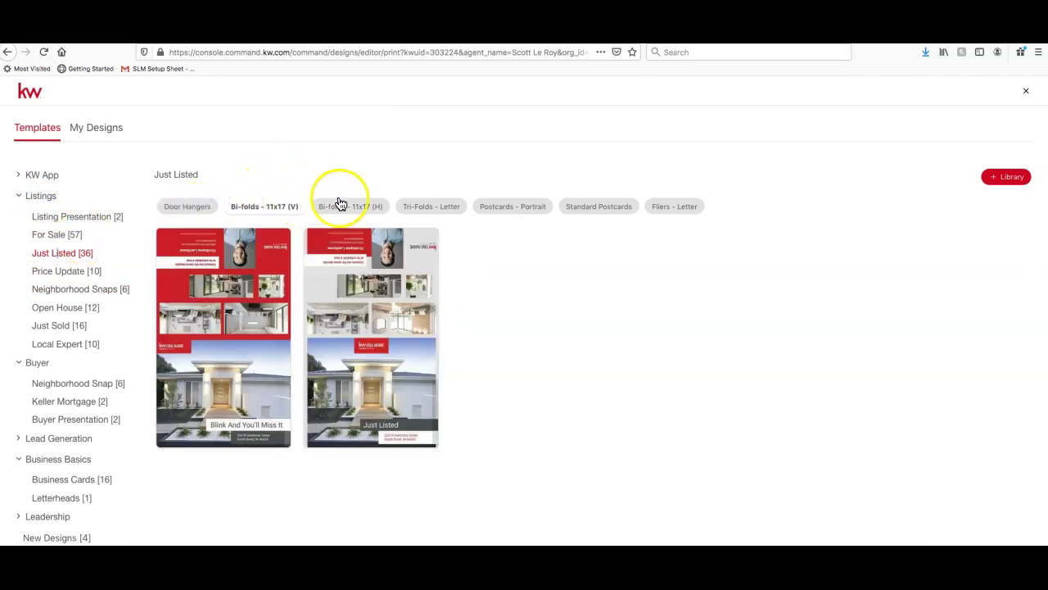
pyautogui.click(367, 206)
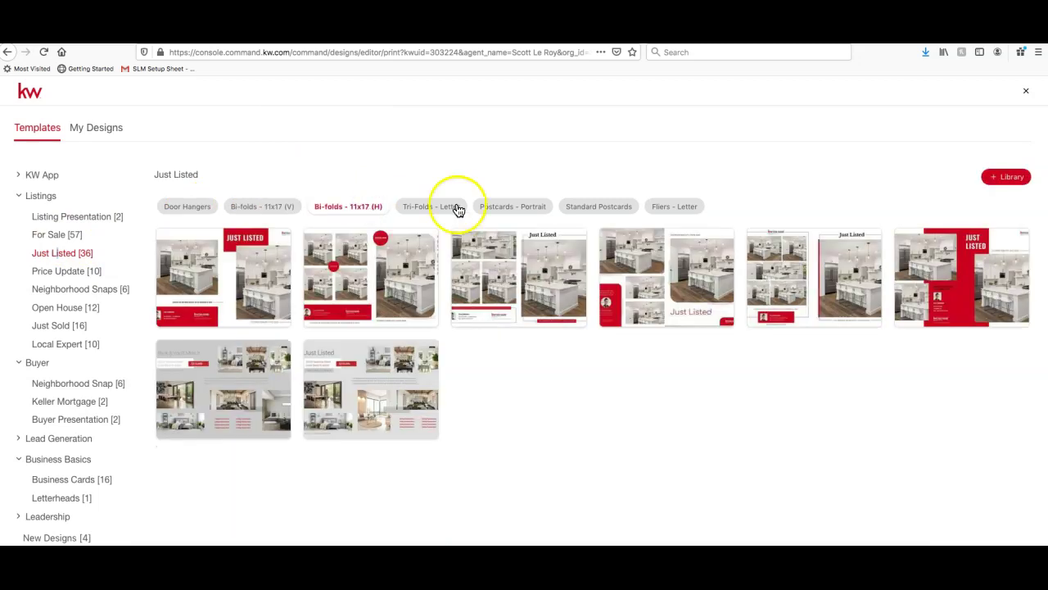
pyautogui.click(453, 210)
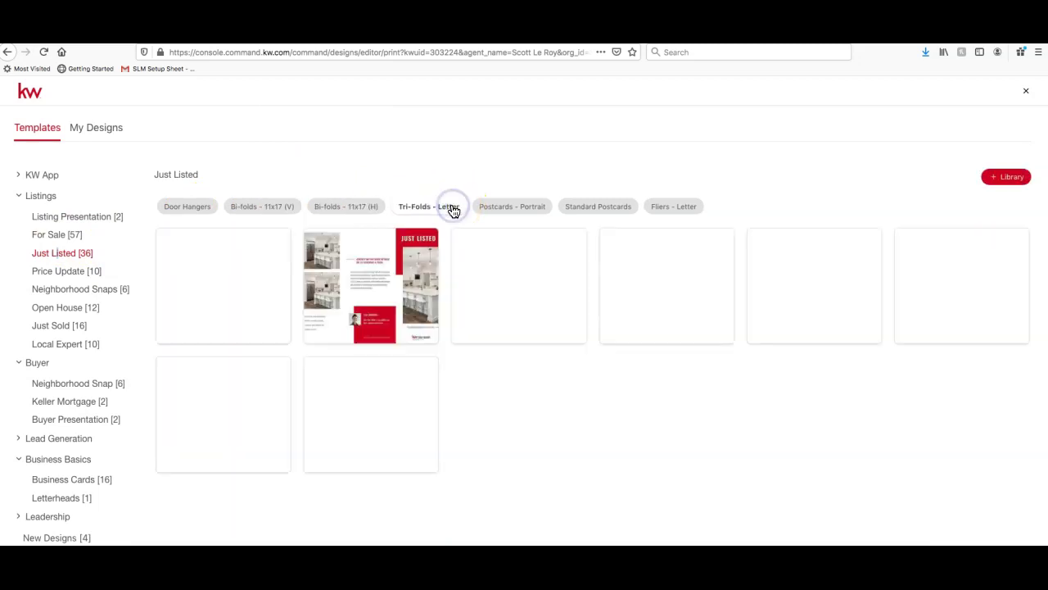
pyautogui.click(492, 209)
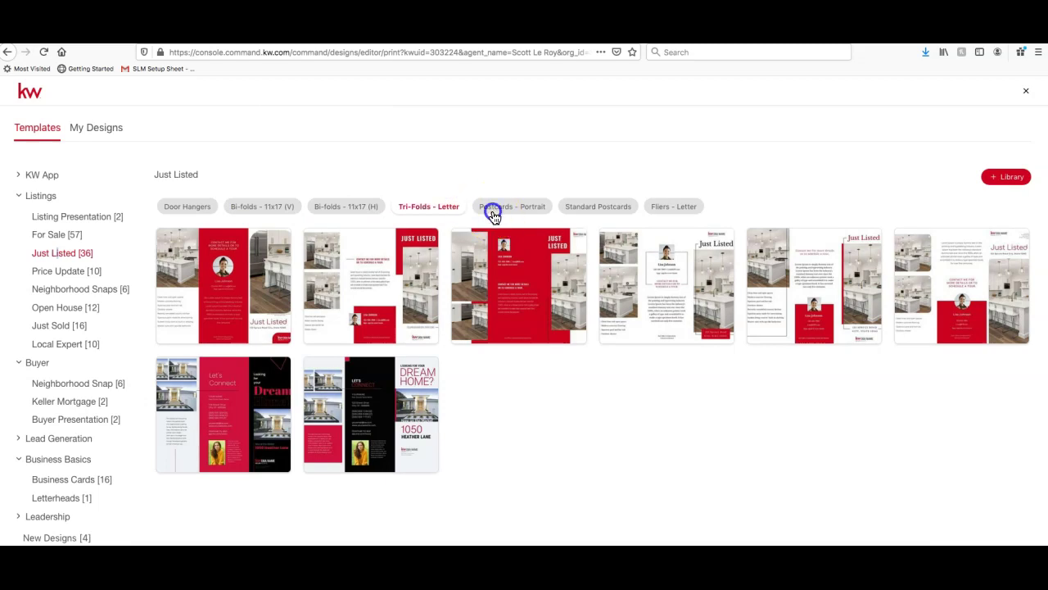
pyautogui.click(569, 210)
pyautogui.click(692, 211)
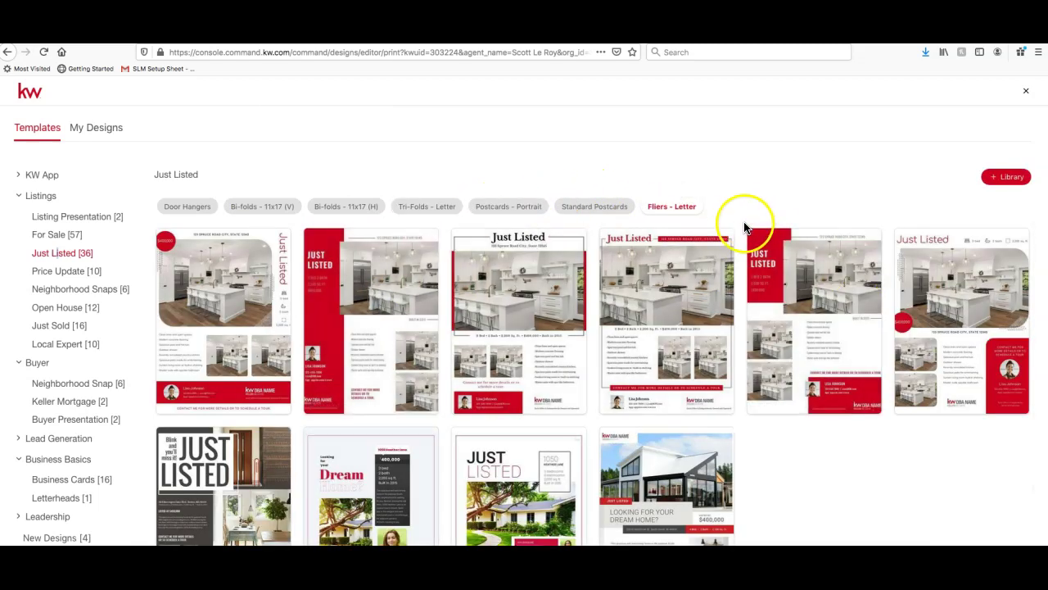
# Start a new design from the JustListed_06_FL letter flier template
pyautogui.scroll(-2, 533, 381)
pyautogui.scroll(2, 812, 414)
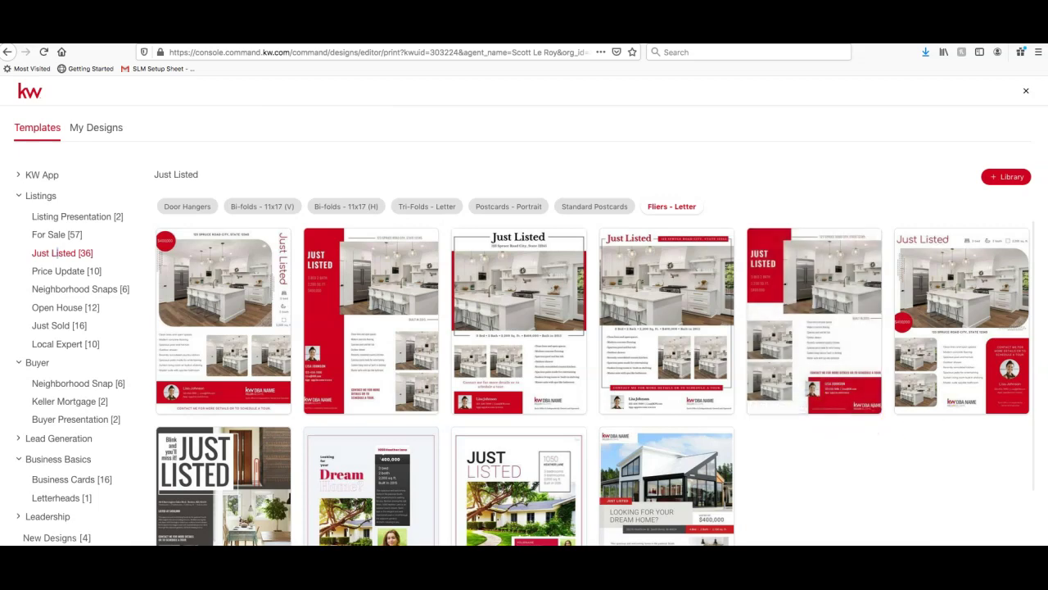
pyautogui.scroll(-2, 833, 448)
pyautogui.scroll(2, 832, 451)
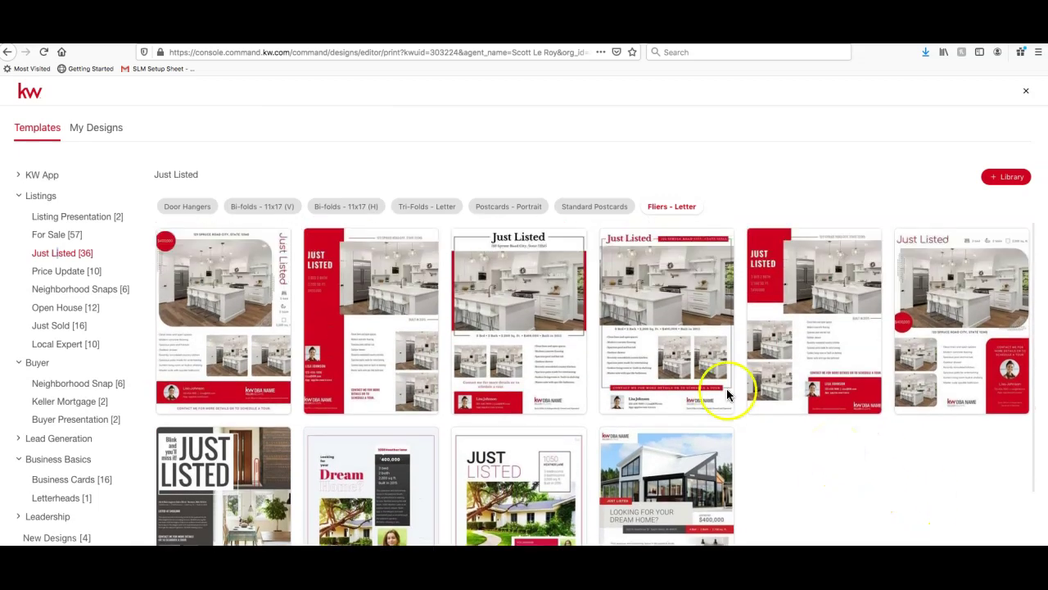
pyautogui.scroll(-2, 557, 339)
pyautogui.scroll(2, 901, 354)
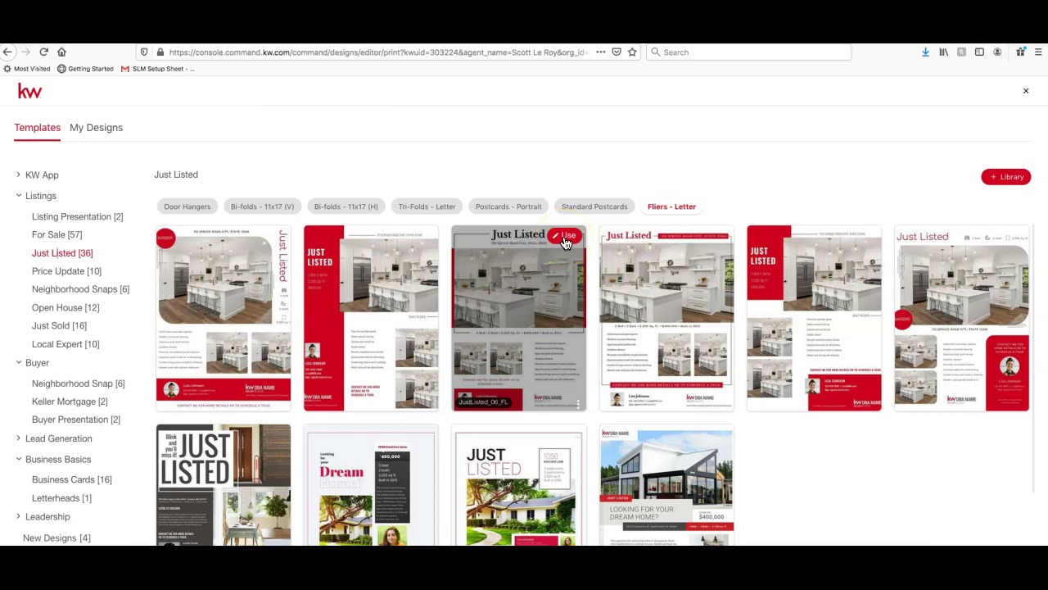
pyautogui.click(1011, 237)
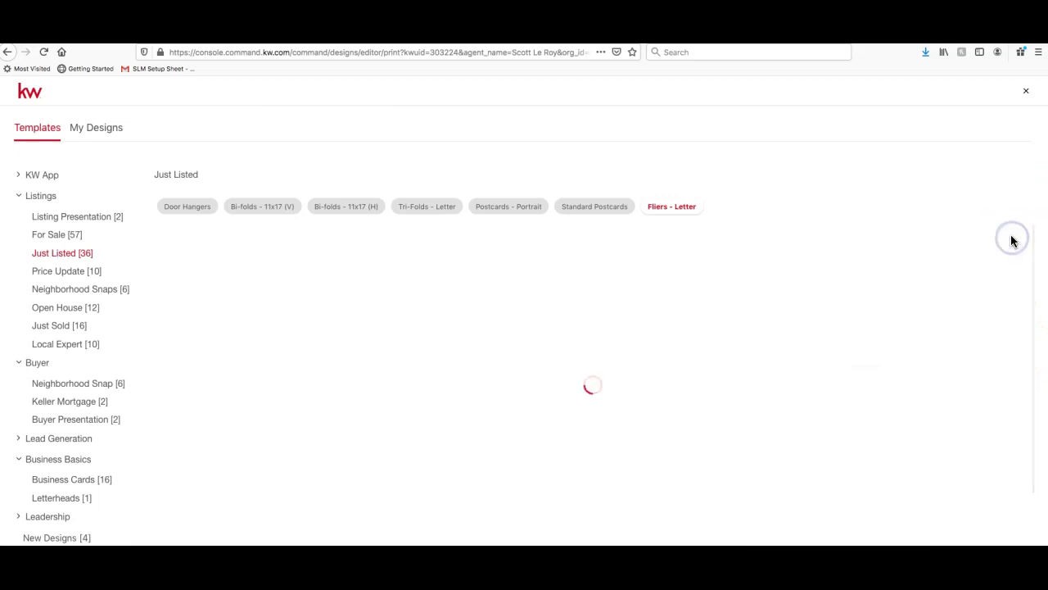
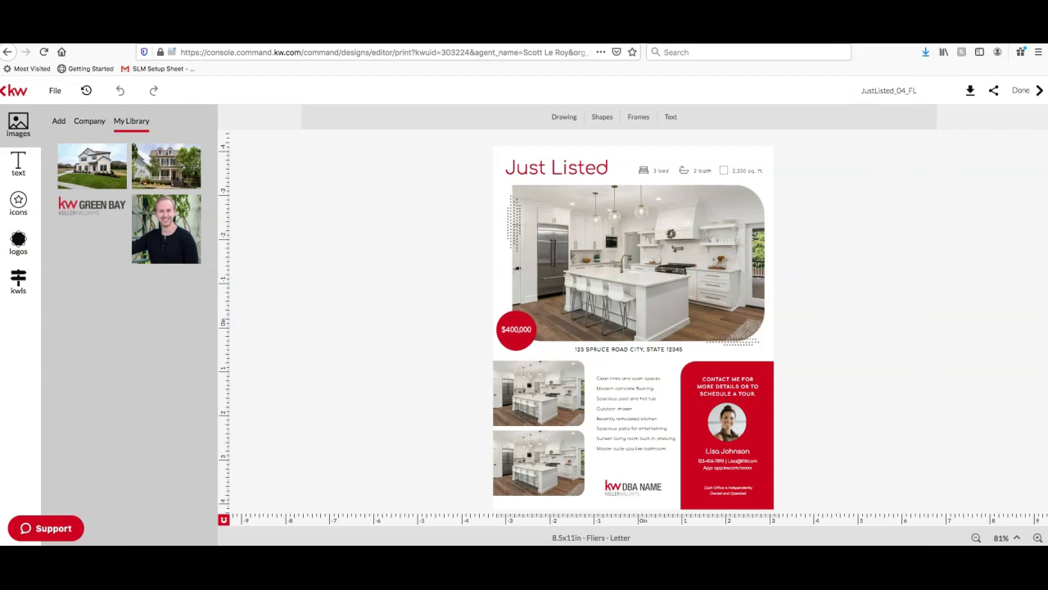
# Zoom the JustListed flyer to 155% and select the large kitchen photo at its top
pyautogui.click(1037, 537)
pyautogui.click(1038, 537)
pyautogui.click(1037, 537)
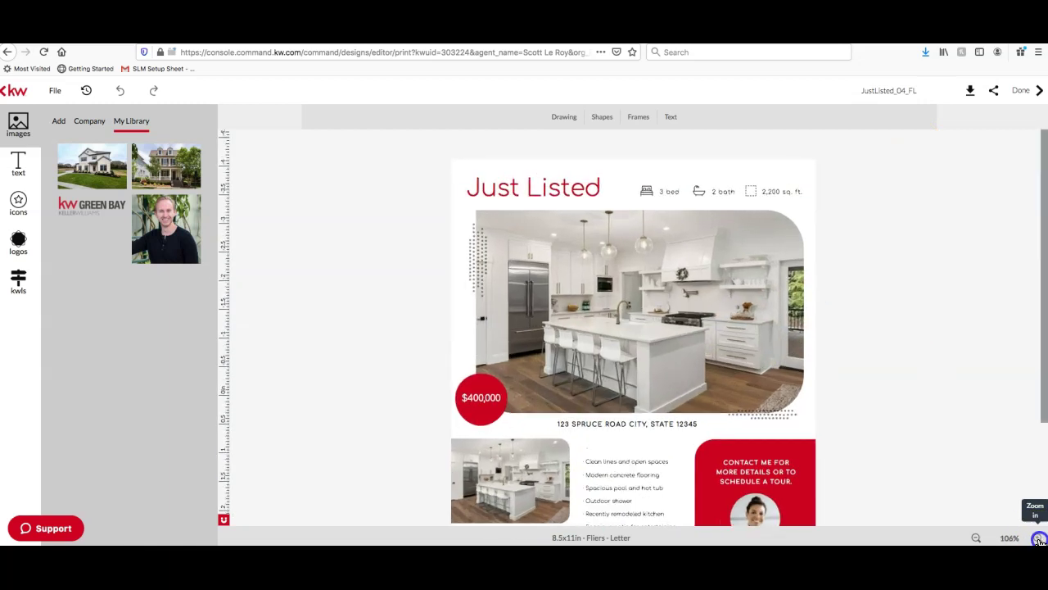
pyautogui.click(1038, 537)
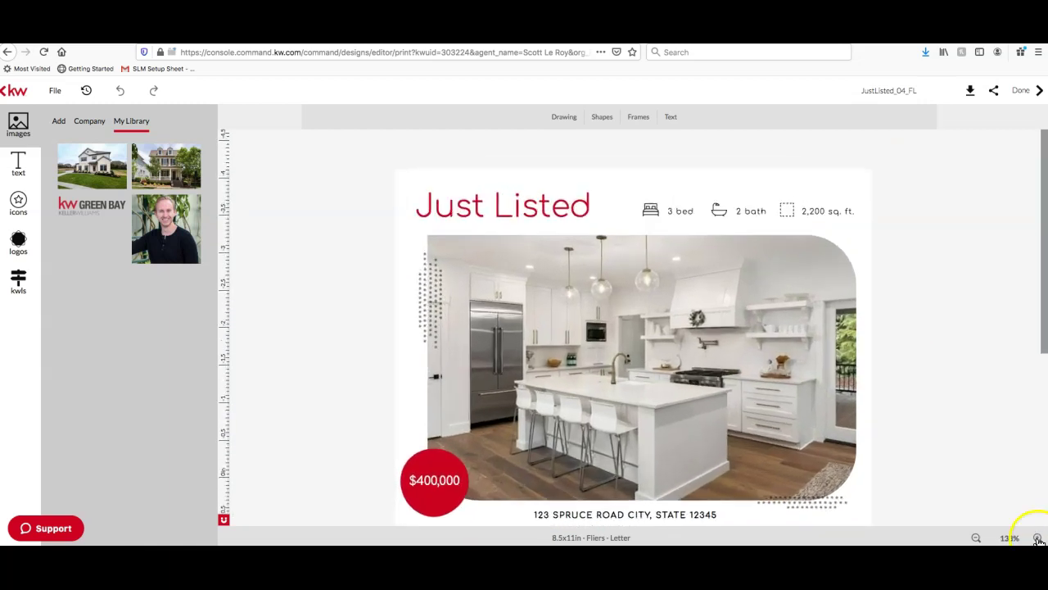
pyautogui.click(1037, 537)
pyautogui.click(1037, 537)
pyautogui.scroll(-5, 1007, 442)
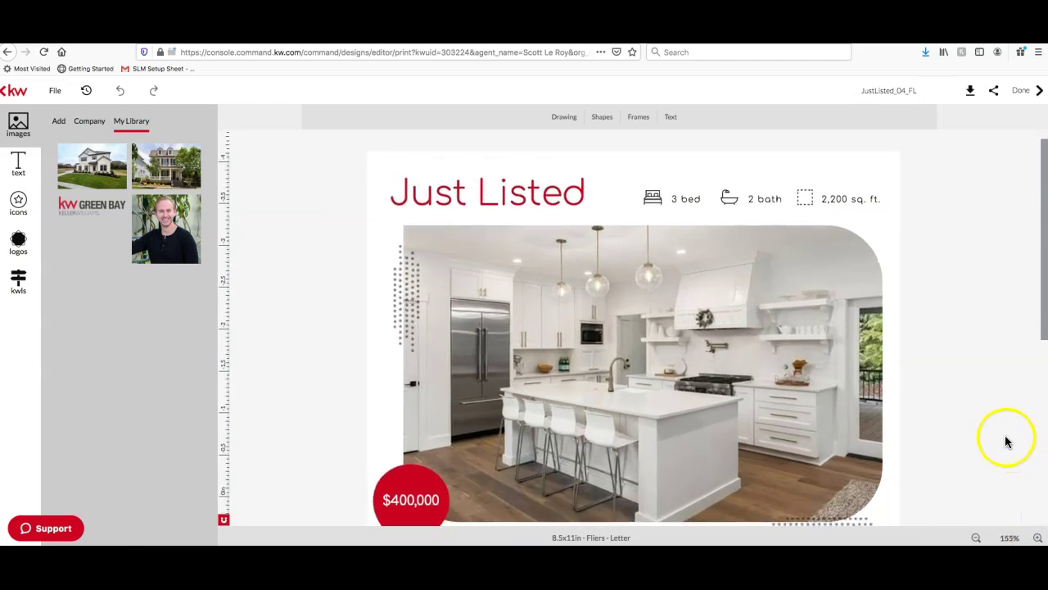
pyautogui.scroll(-3, 1007, 442)
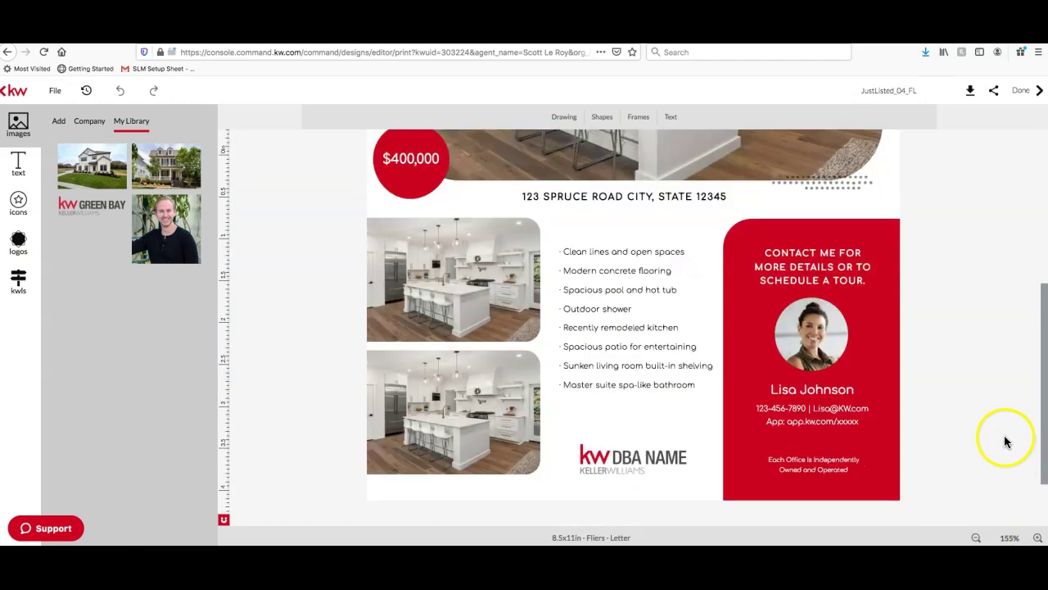
pyautogui.scroll(6, 1007, 442)
pyautogui.scroll(1, 1007, 442)
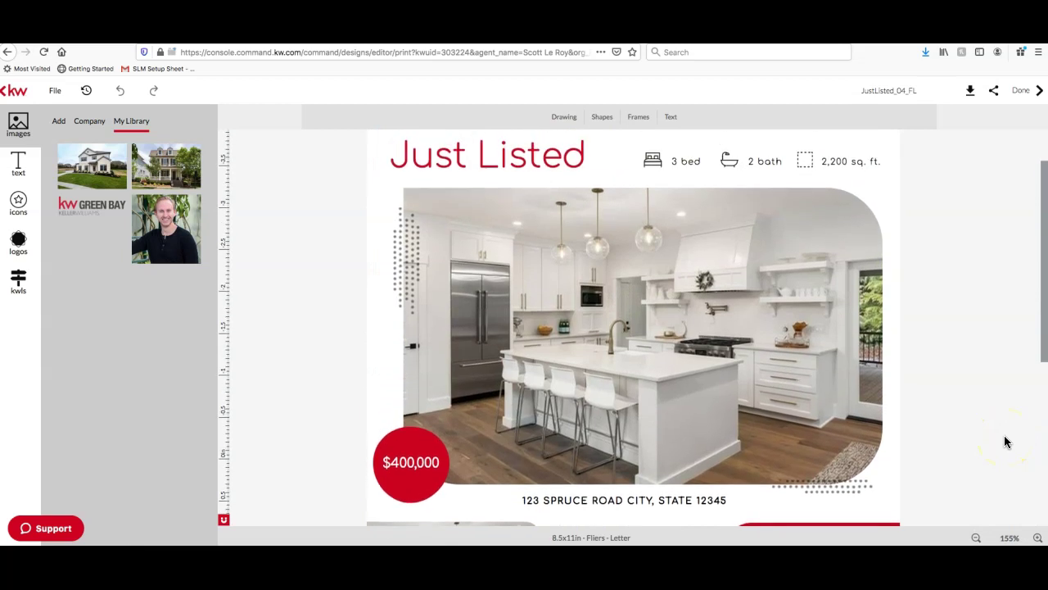
pyautogui.click(810, 329)
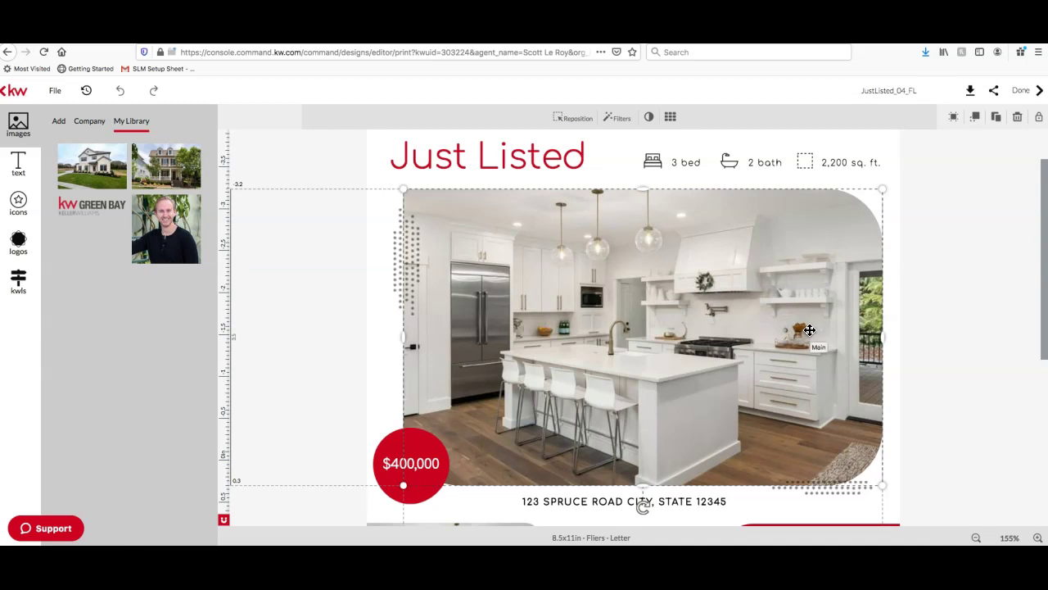
pyautogui.click(22, 282)
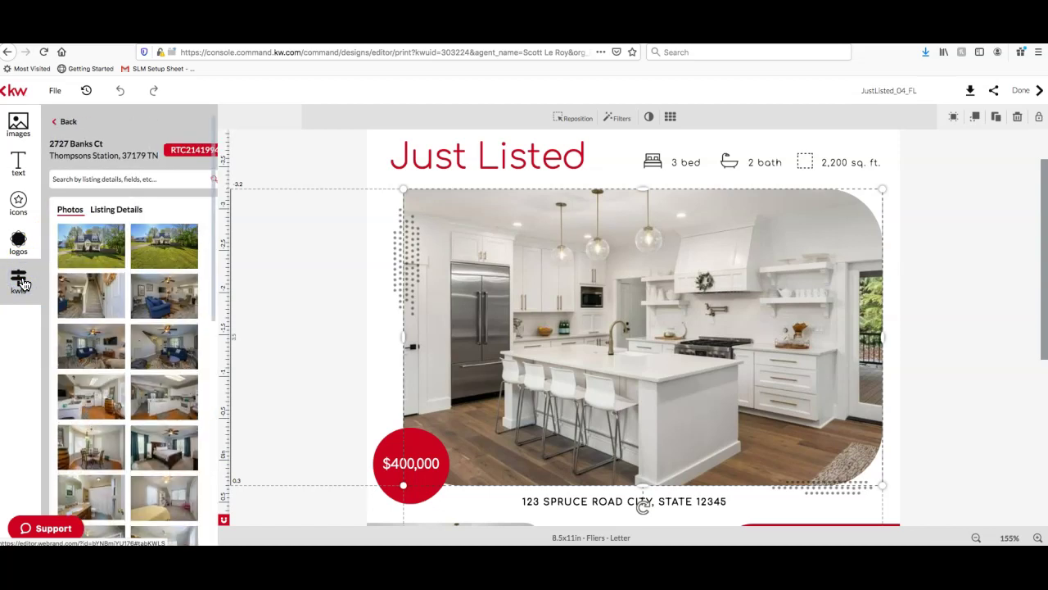
pyautogui.moveTo(84, 243)
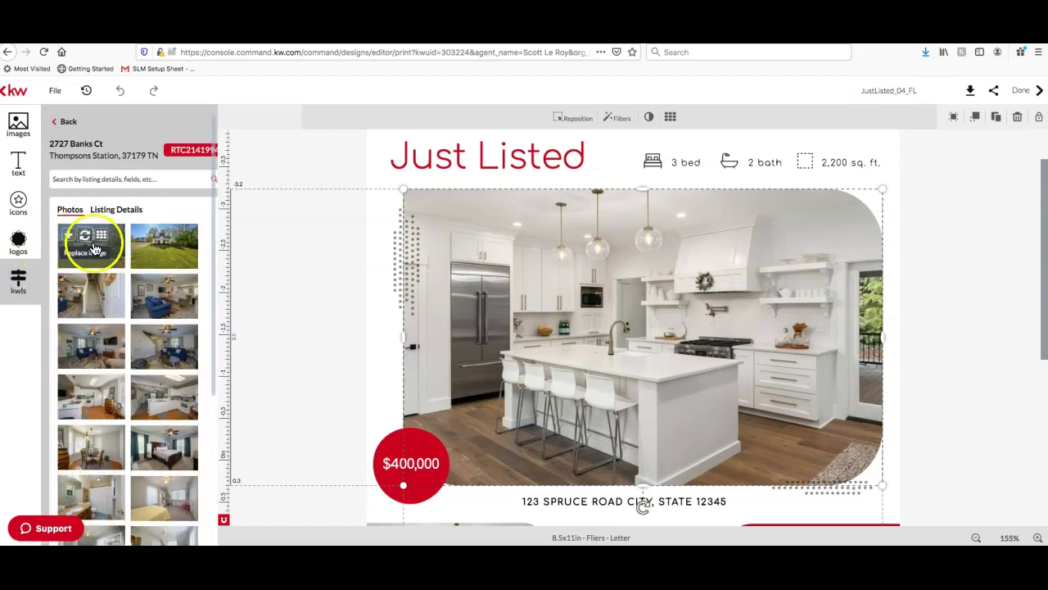
pyautogui.click(85, 242)
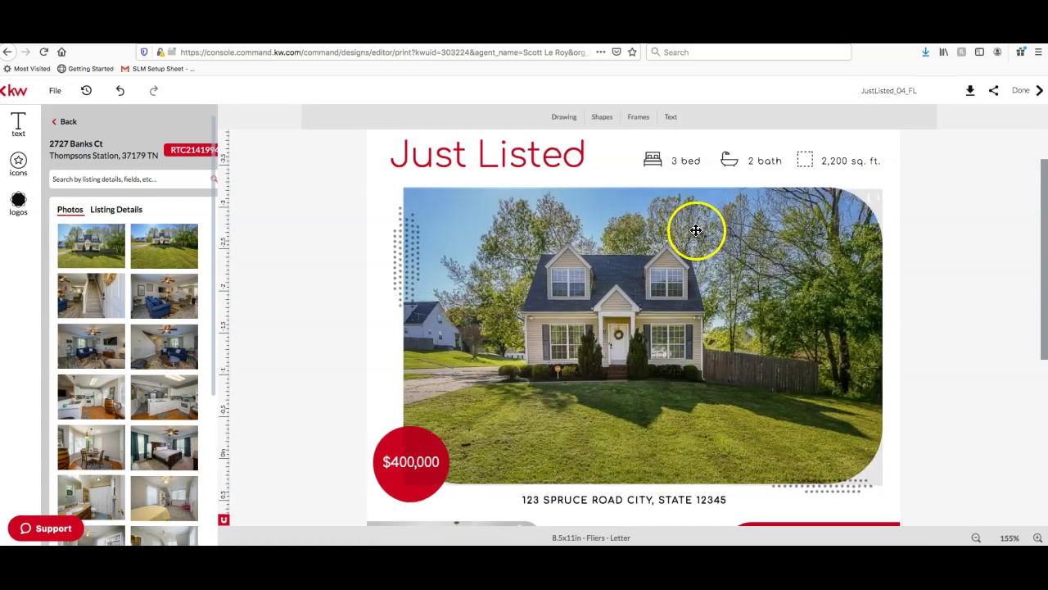
pyautogui.scroll(-2, 696, 229)
pyautogui.scroll(-6, 914, 236)
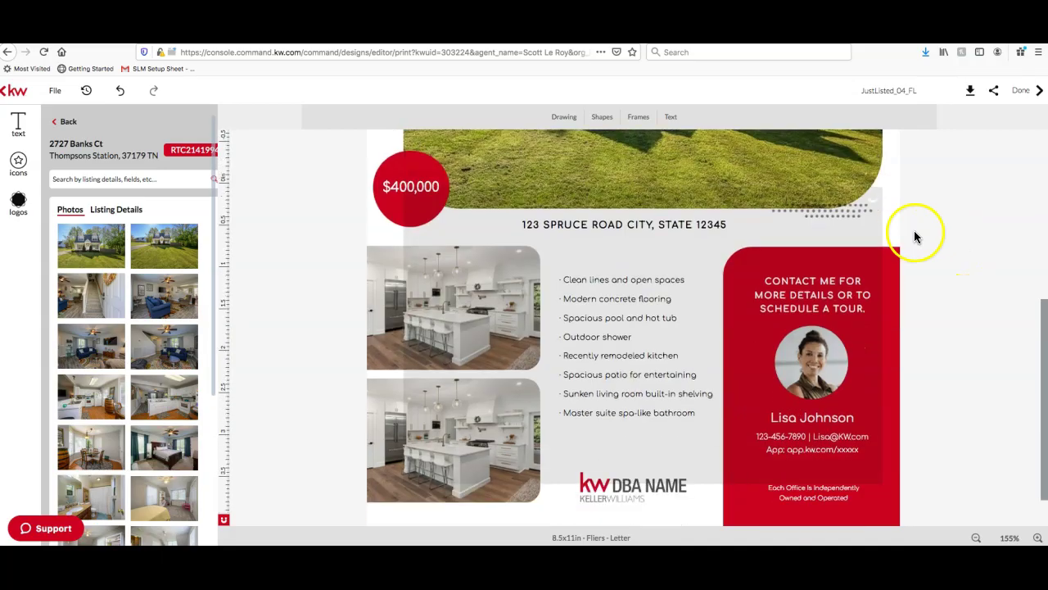
pyautogui.click(504, 264)
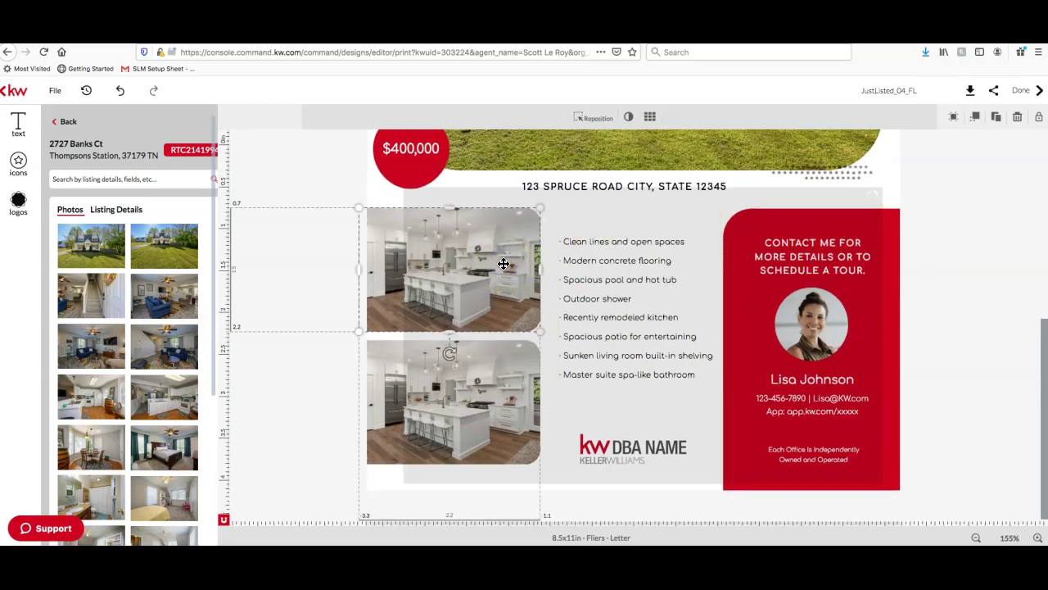
pyautogui.click(508, 257)
pyautogui.click(157, 389)
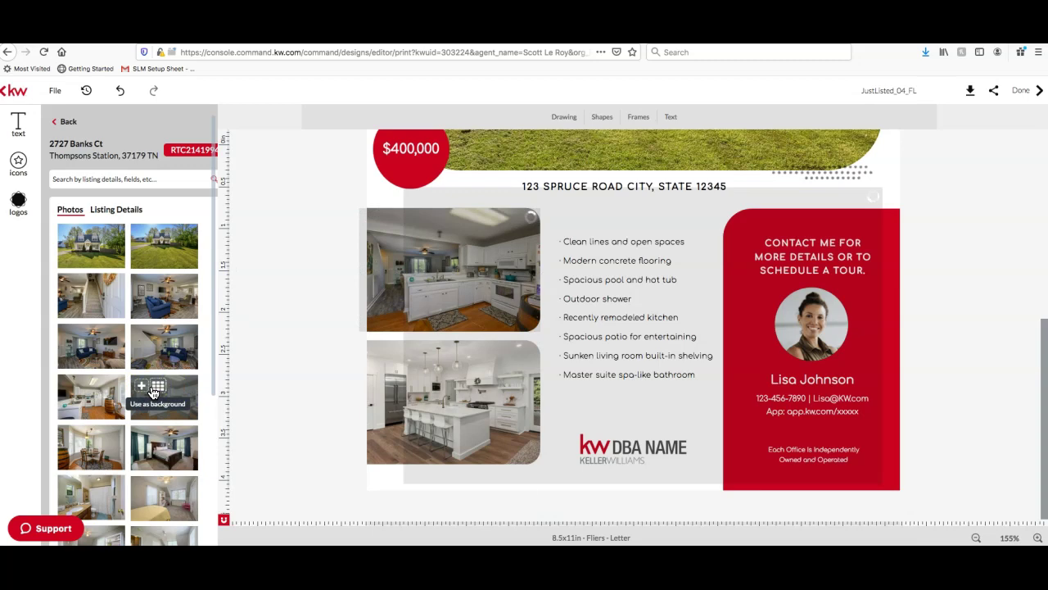
pyautogui.click(297, 182)
pyautogui.click(174, 287)
pyautogui.click(67, 121)
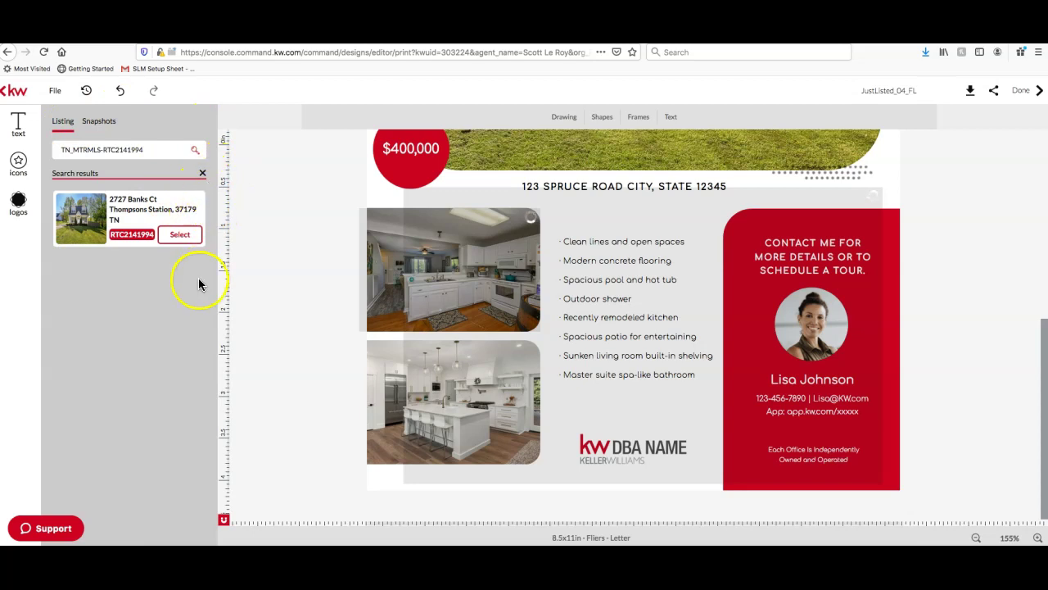
# Select the lower kitchen photo on the flyer, then switch to the listing's web page
pyautogui.click(18, 124)
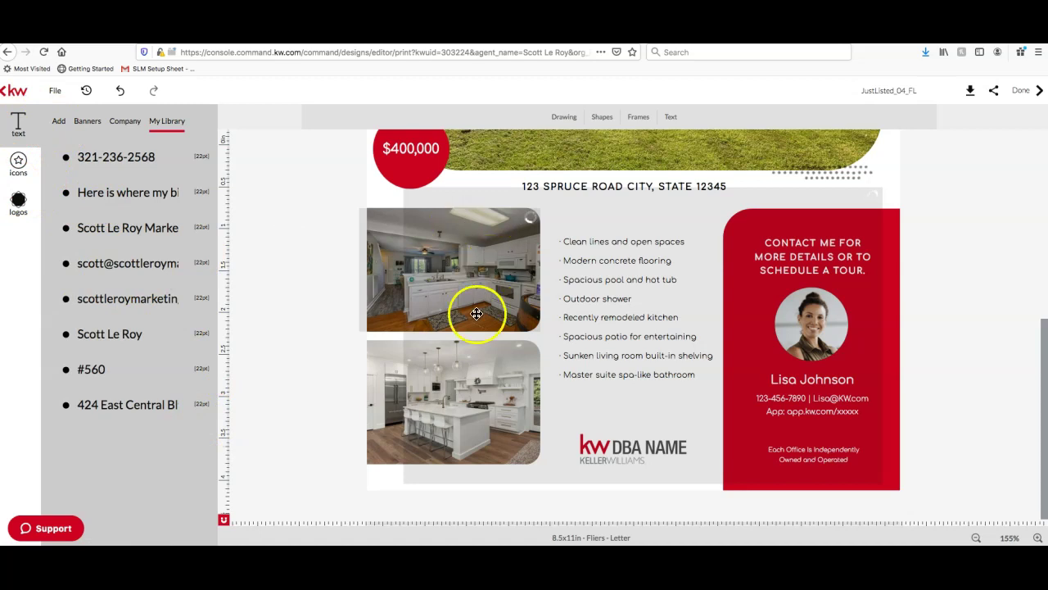
pyautogui.click(457, 365)
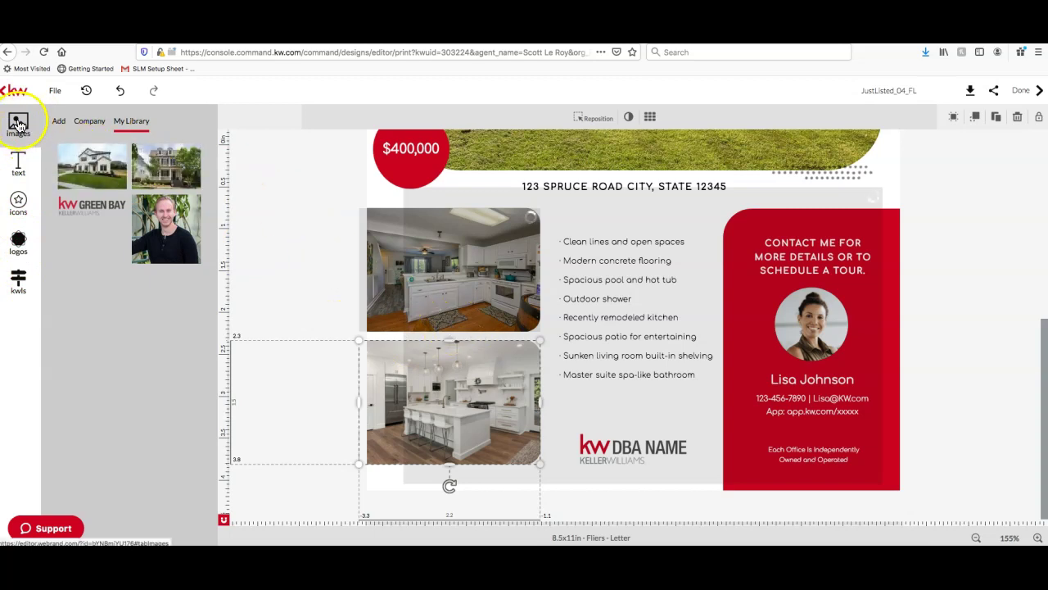
pyautogui.click(448, 375)
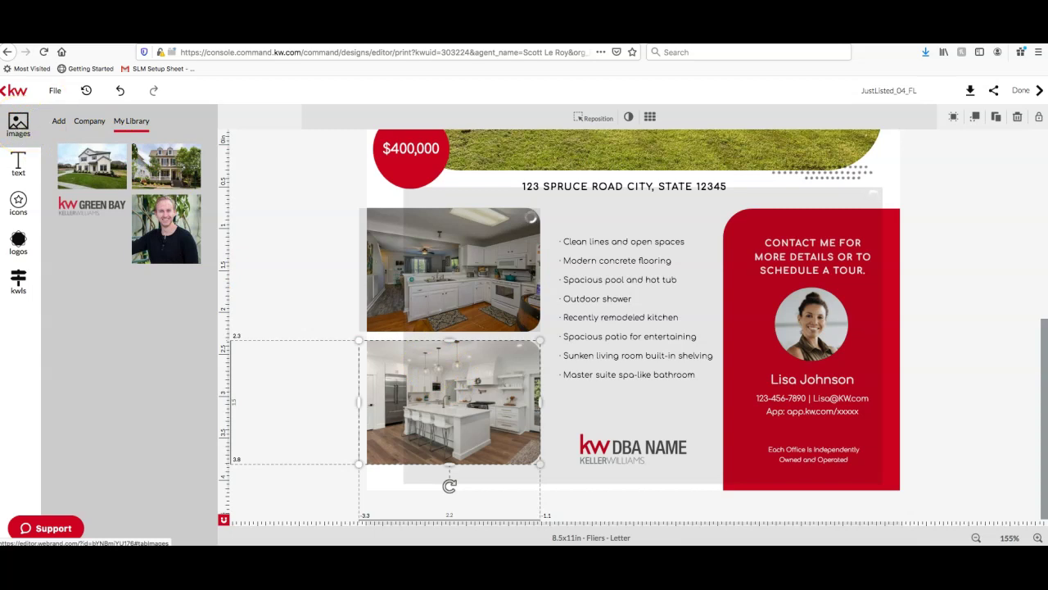
pyautogui.click(229, 34)
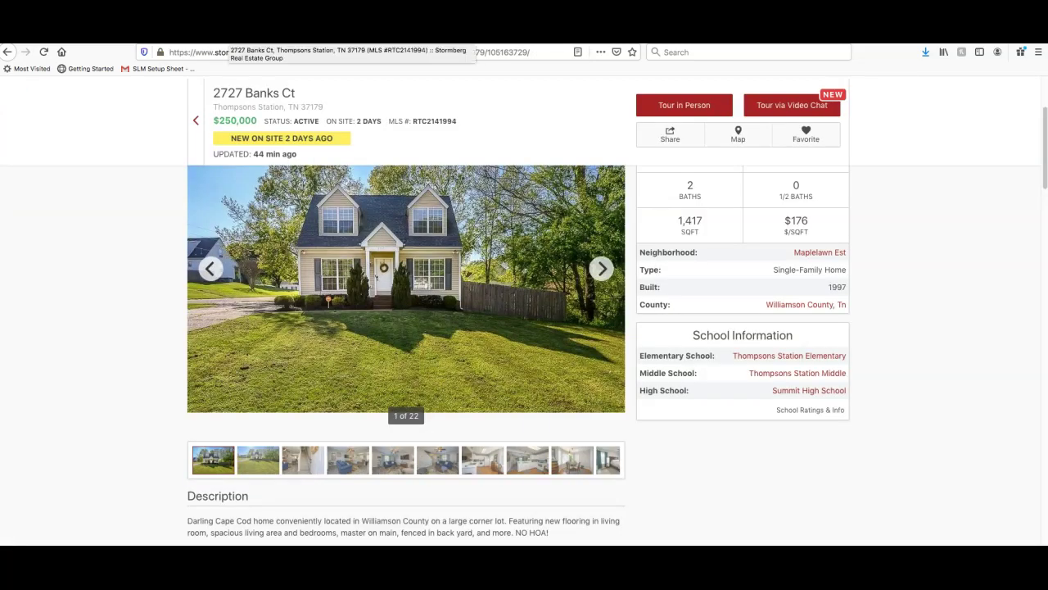
pyautogui.click(437, 463)
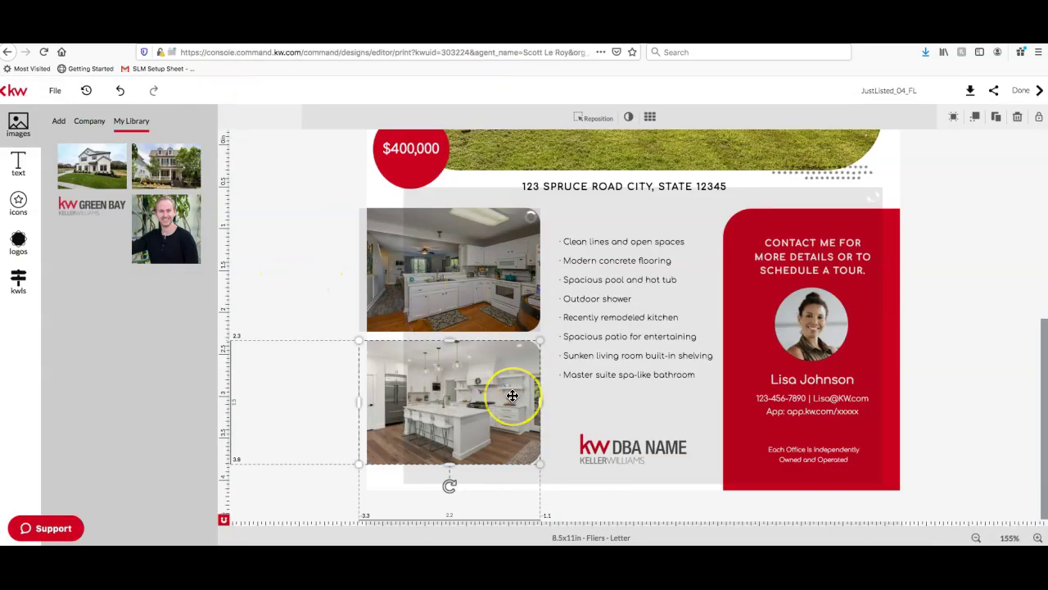
# Show the image panel's Add options with upload sources and imported listing photos
pyautogui.scroll(3, 443, 353)
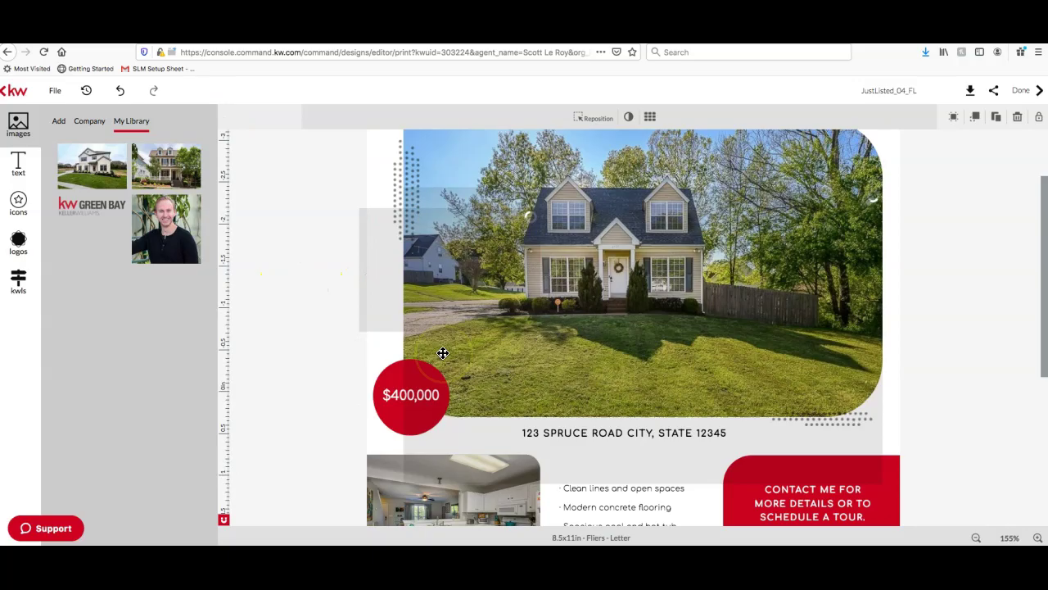
pyautogui.scroll(-2, 443, 353)
pyautogui.scroll(-2, 442, 353)
pyautogui.click(500, 402)
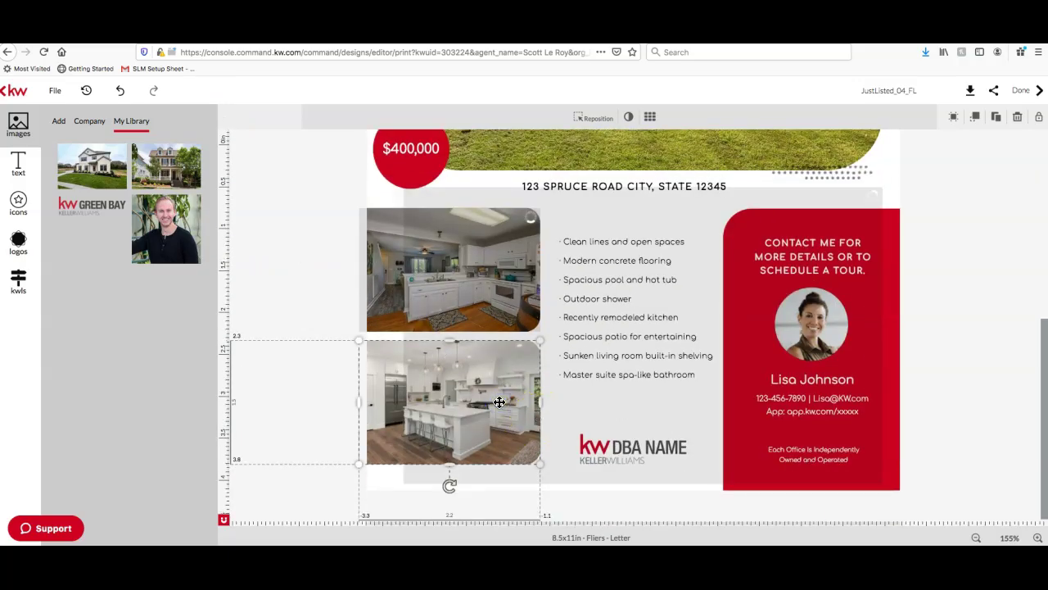
pyautogui.click(21, 278)
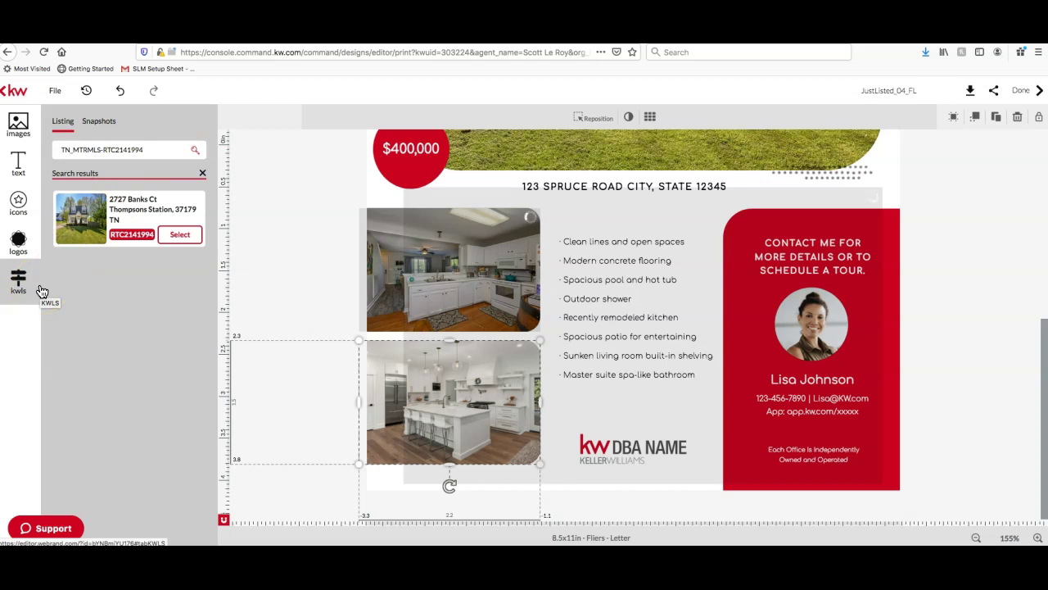
pyautogui.click(18, 125)
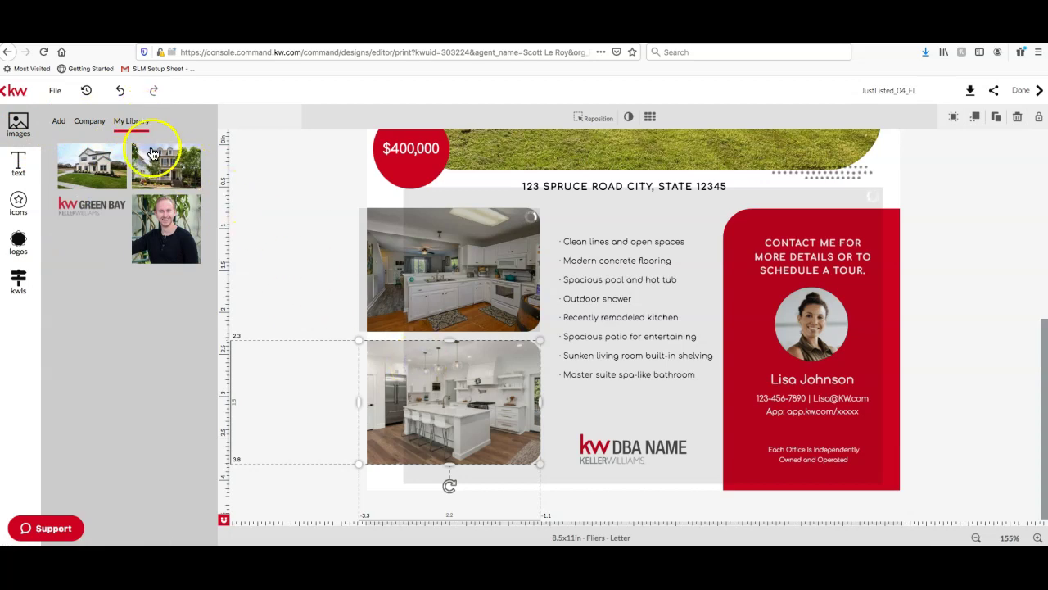
pyautogui.click(56, 126)
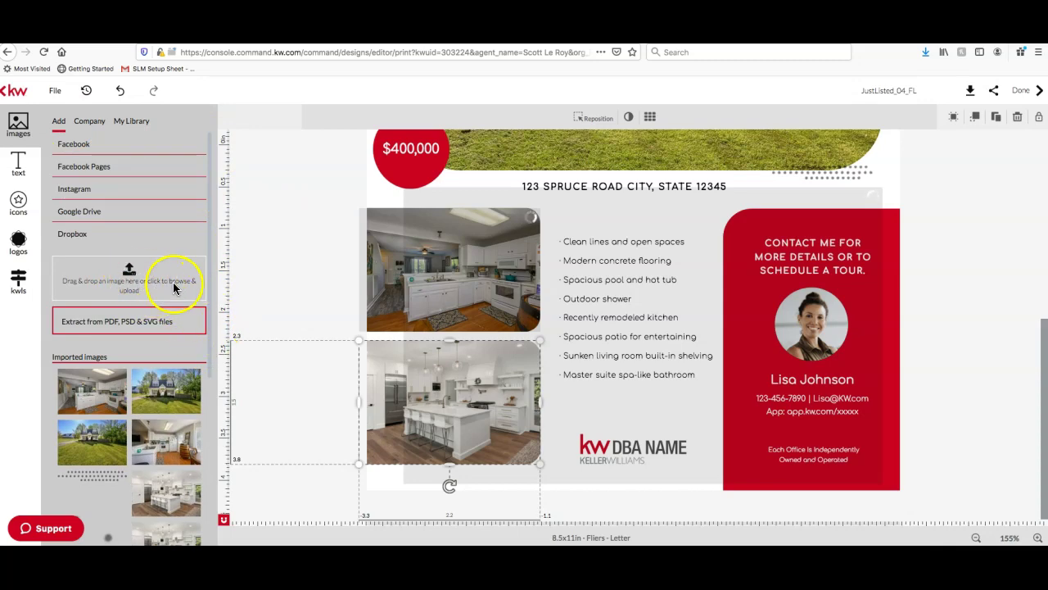
# Upload orig_boomver_1_RTC2141994-0.jpg from the Downloads folder into the imported images
pyautogui.click(128, 271)
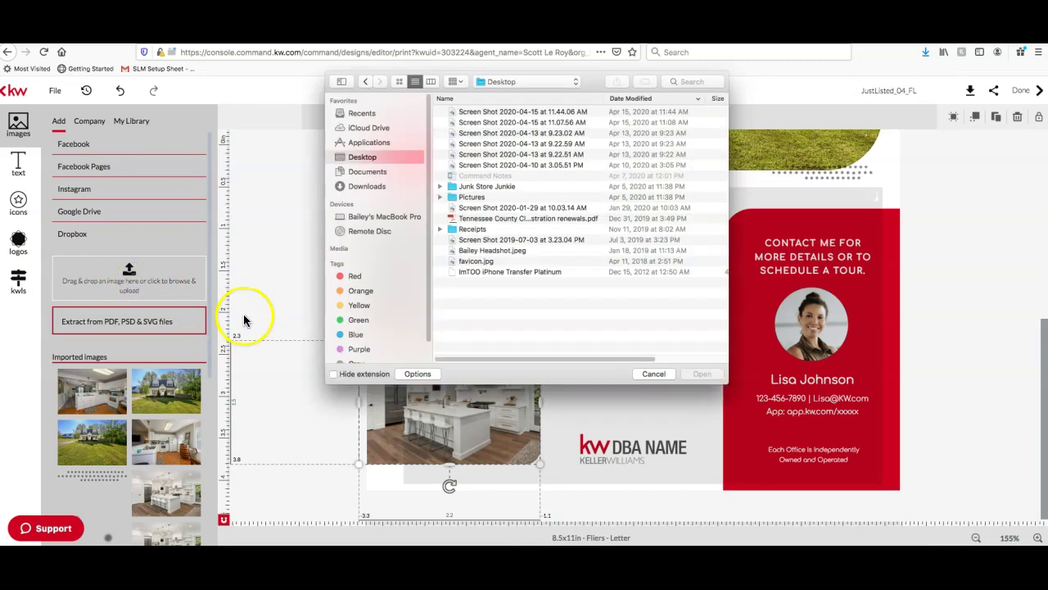
pyautogui.click(386, 186)
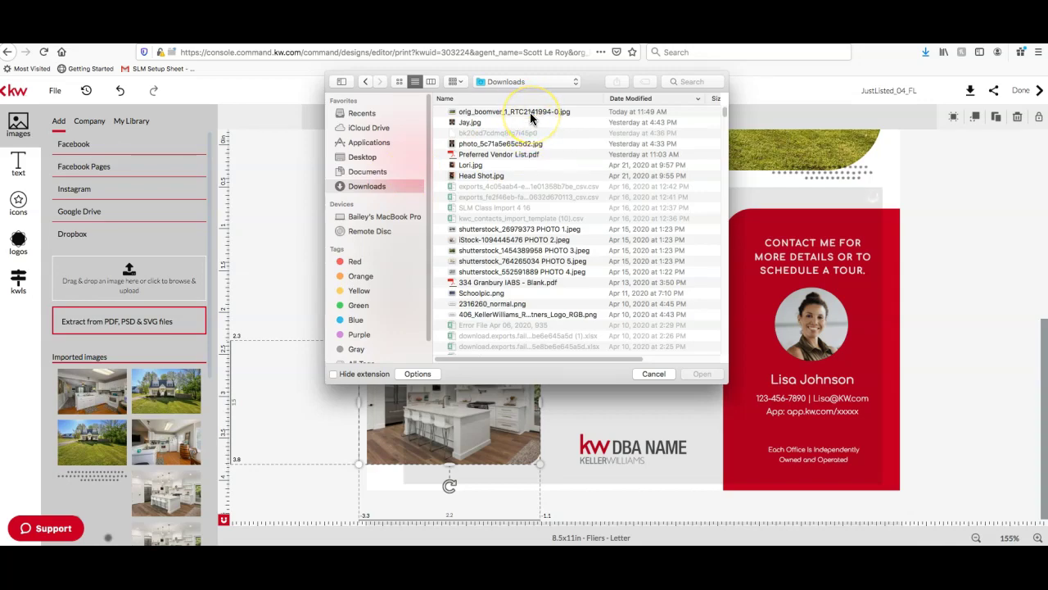
pyautogui.click(529, 113)
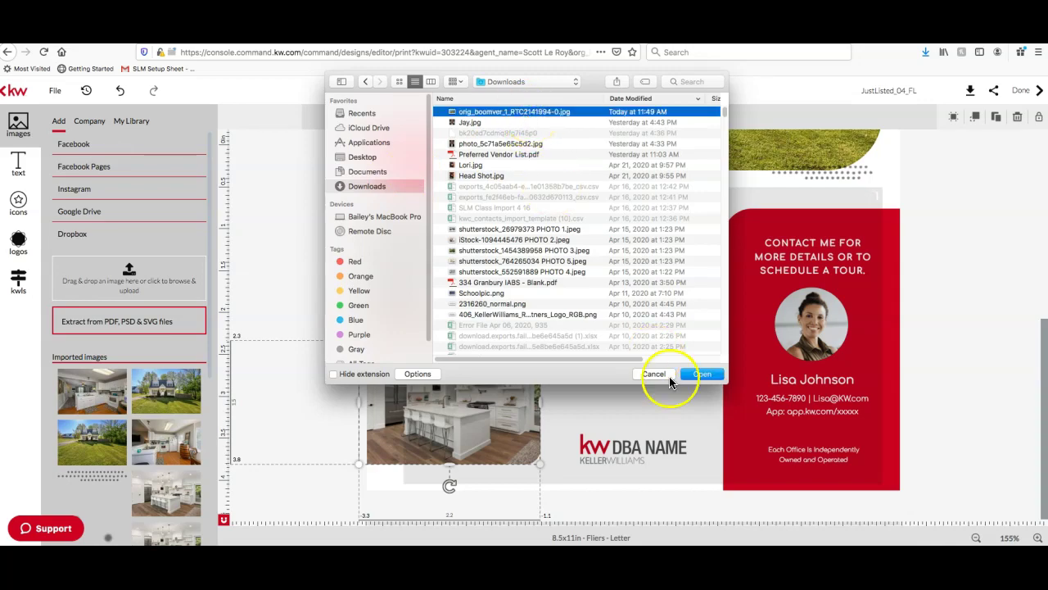
pyautogui.click(698, 378)
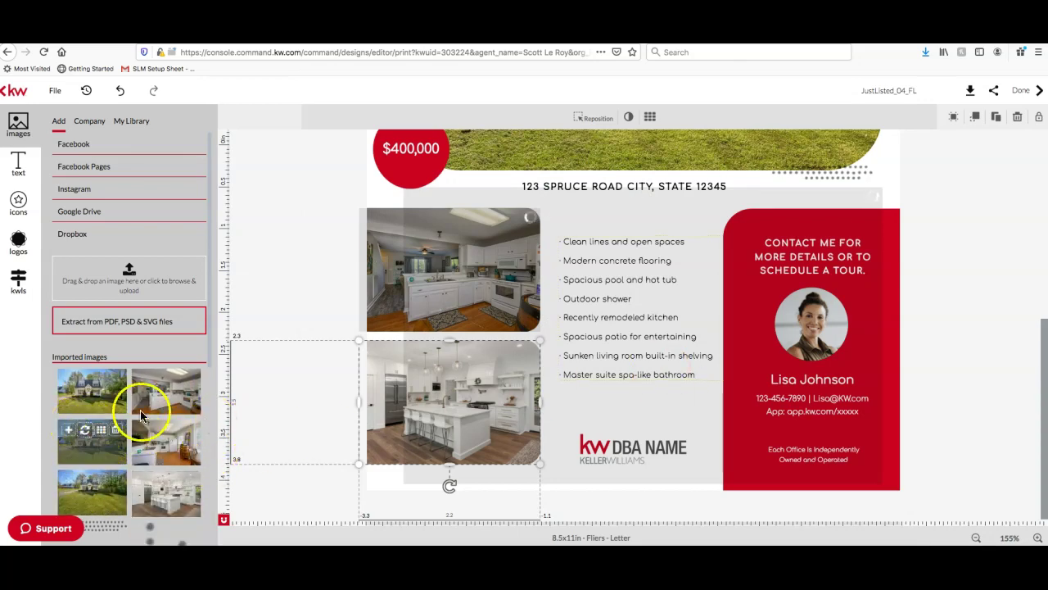
# Put the uploaded house image into the lower small photo frame, leaving an oversized stray copy
pyautogui.scroll(-1, 164, 409)
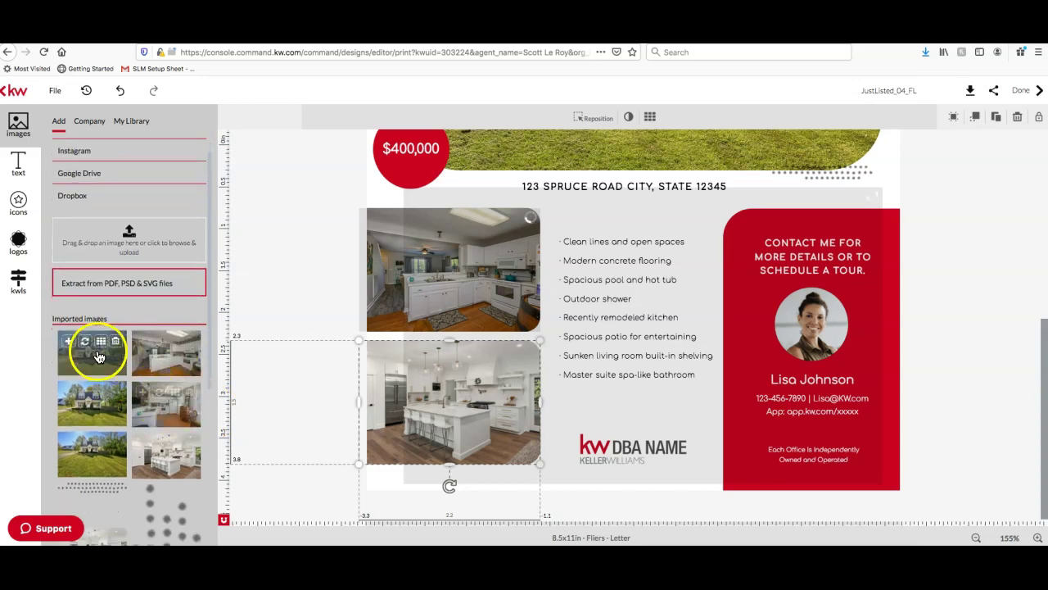
pyautogui.scroll(-3, 129, 424)
pyautogui.scroll(3, 129, 427)
pyautogui.scroll(1, 128, 425)
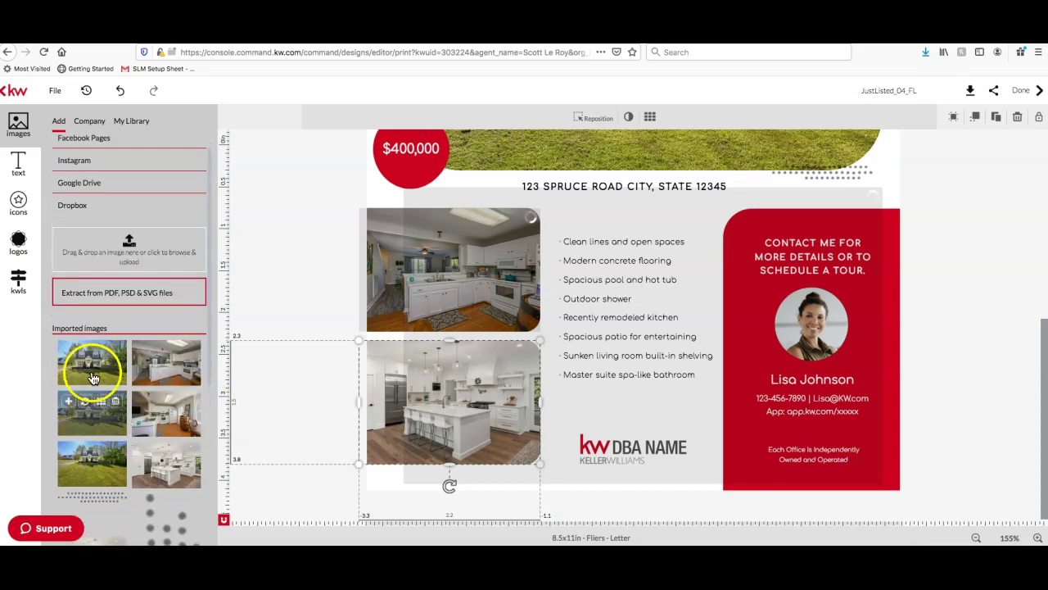
pyautogui.scroll(1, 327, 361)
pyautogui.moveTo(92, 370)
pyautogui.click(475, 447)
pyautogui.click(449, 440)
pyautogui.click(85, 352)
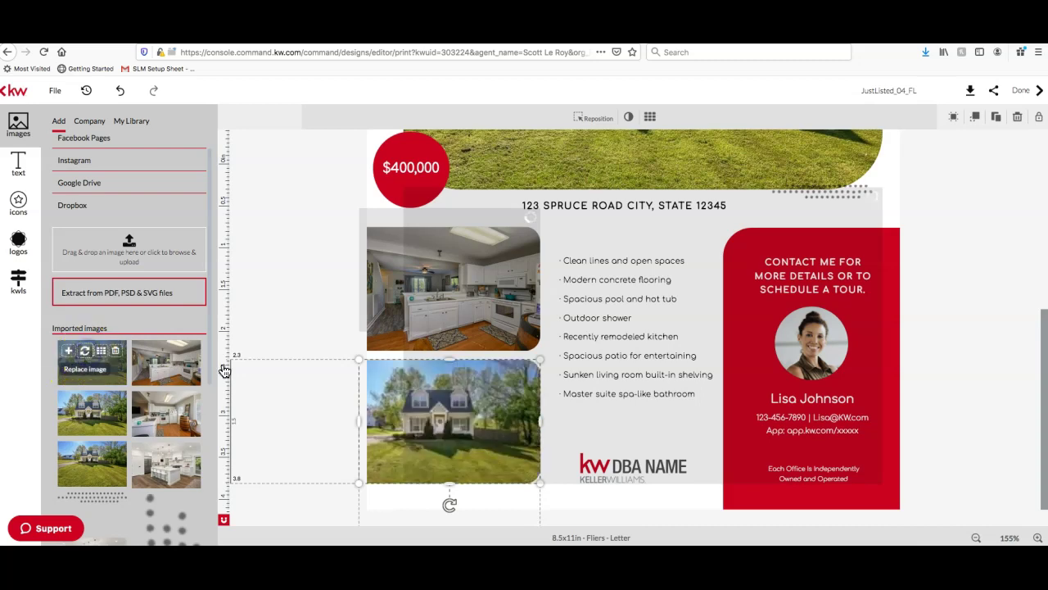
pyautogui.moveTo(444, 428); pyautogui.dragTo(109, 309)
pyautogui.moveTo(104, 362); pyautogui.dragTo(435, 416)
pyautogui.moveTo(92, 373); pyautogui.dragTo(461, 426)
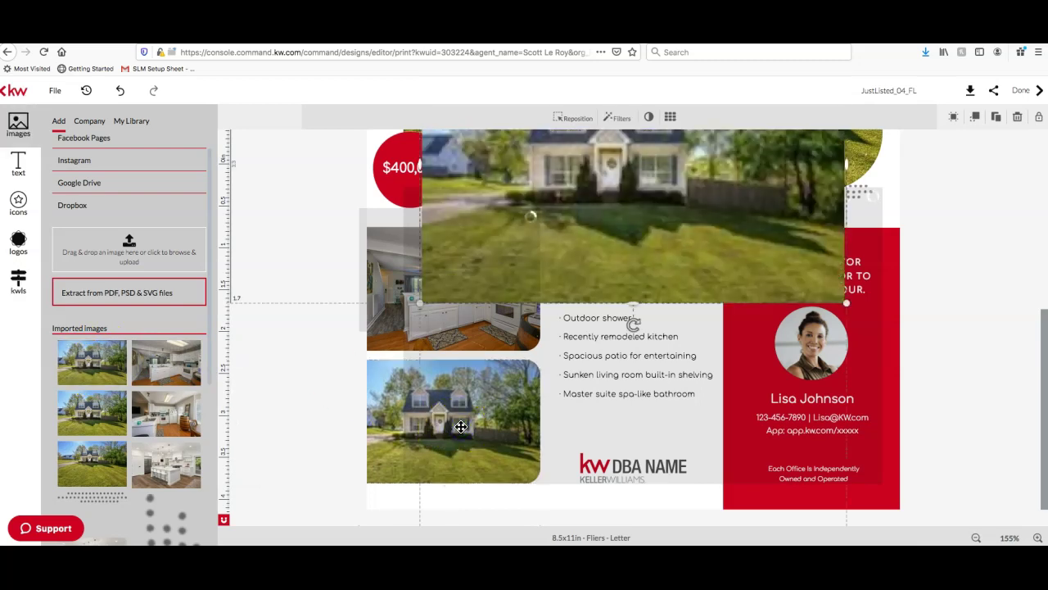
# Delete the oversized house photo and its leftover placeholder, then select the bottom-left photo
pyautogui.scroll(2, 541, 327)
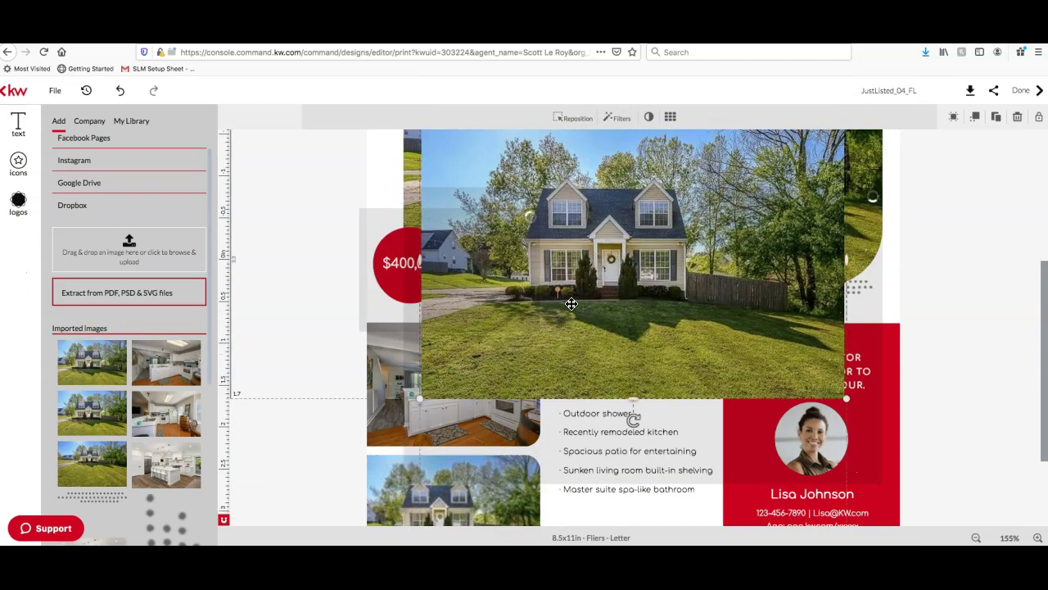
pyautogui.click(1019, 121)
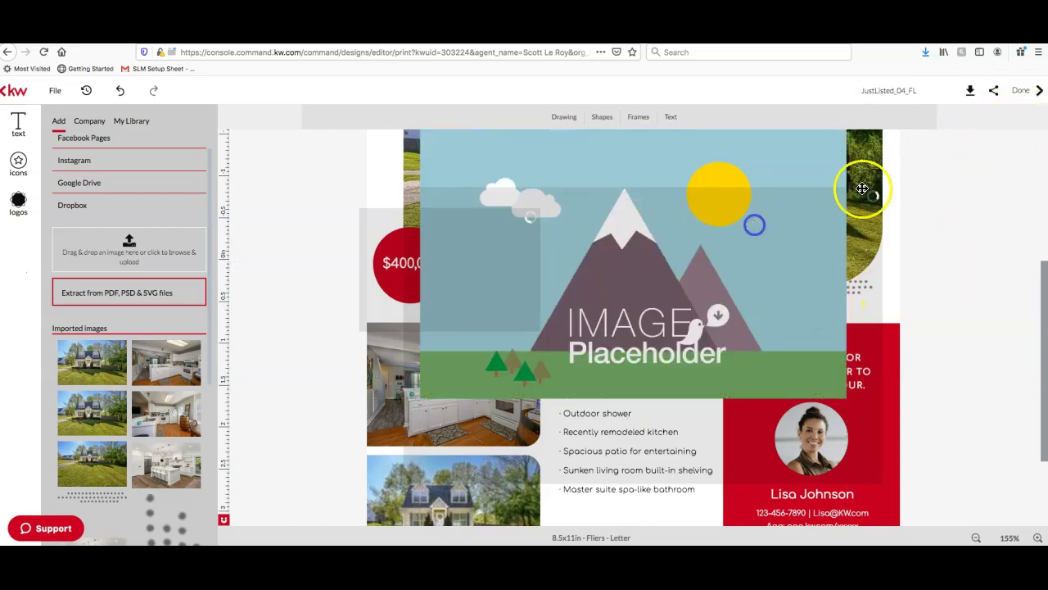
pyautogui.click(1016, 122)
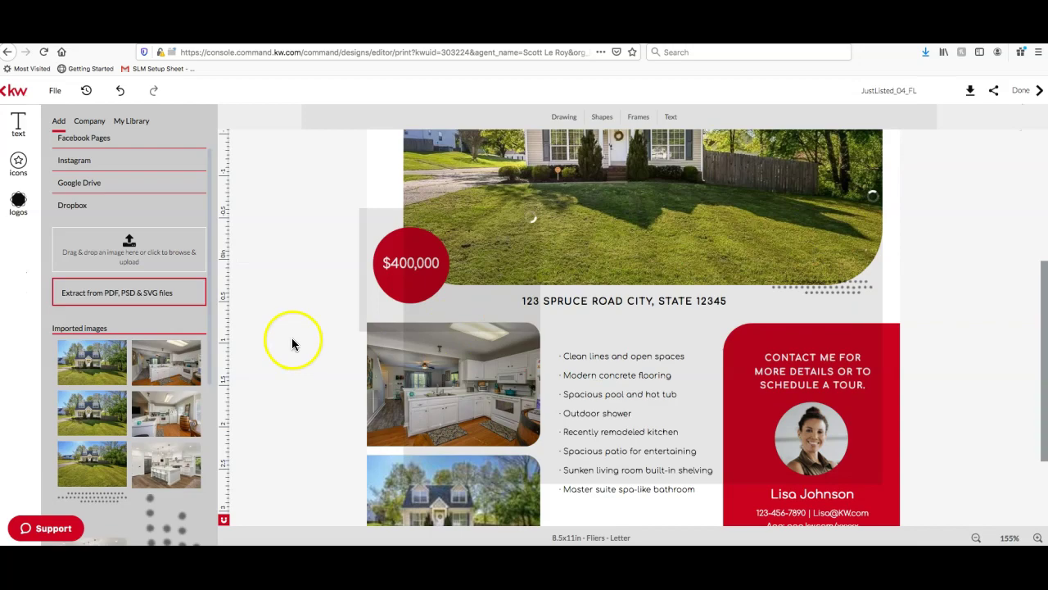
pyautogui.scroll(-1, 477, 442)
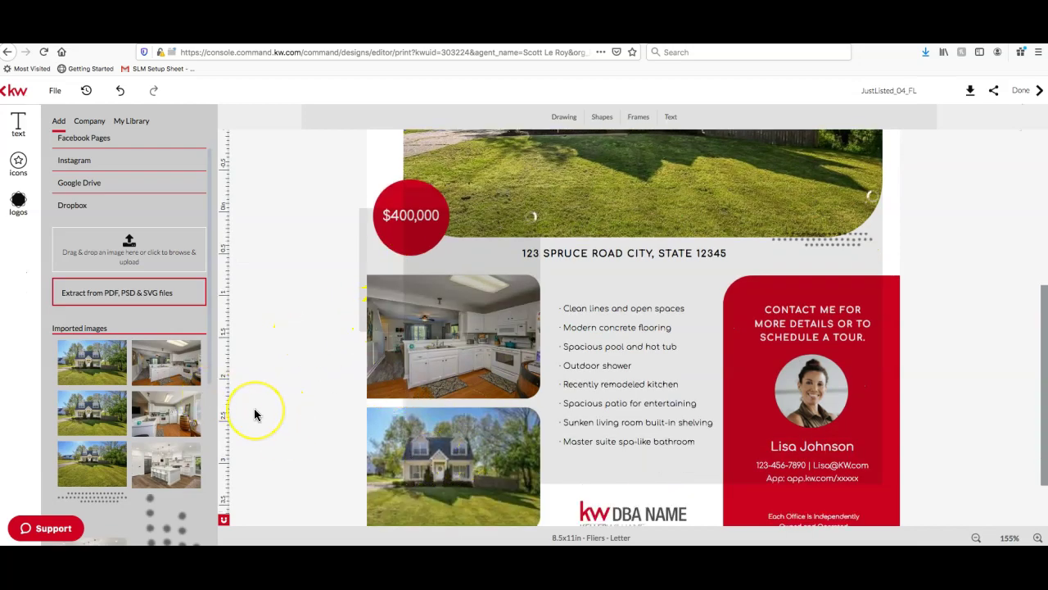
pyautogui.scroll(5, 254, 415)
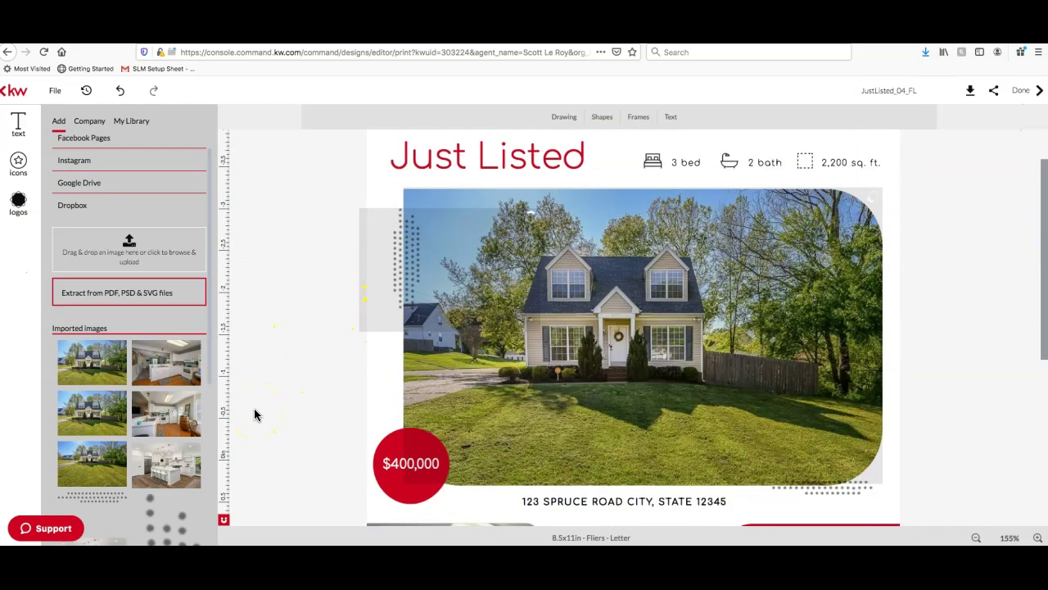
pyautogui.scroll(-1, 612, 400)
pyautogui.scroll(-5, 613, 400)
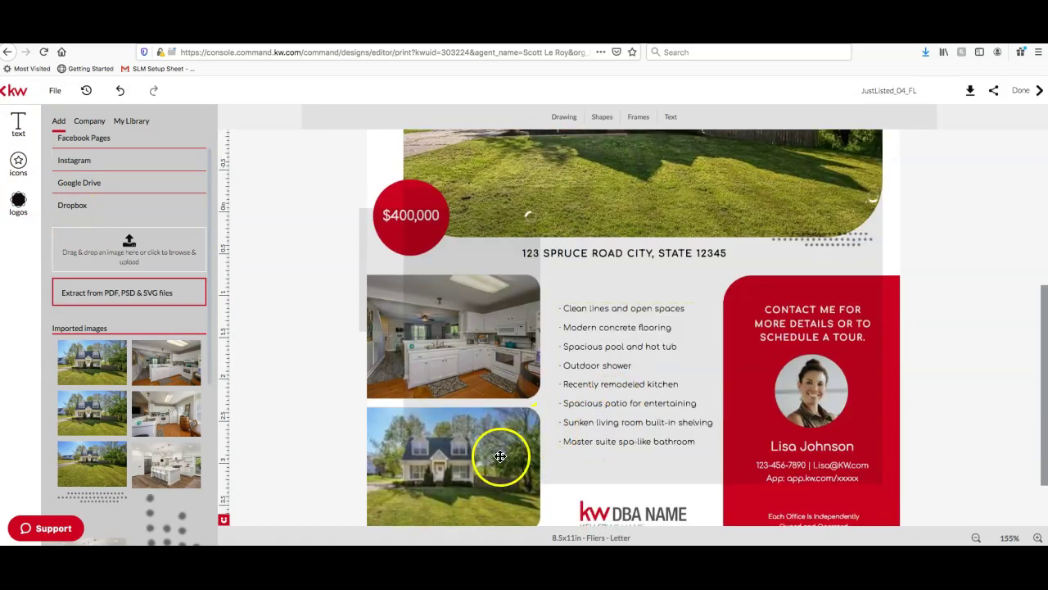
pyautogui.click(499, 454)
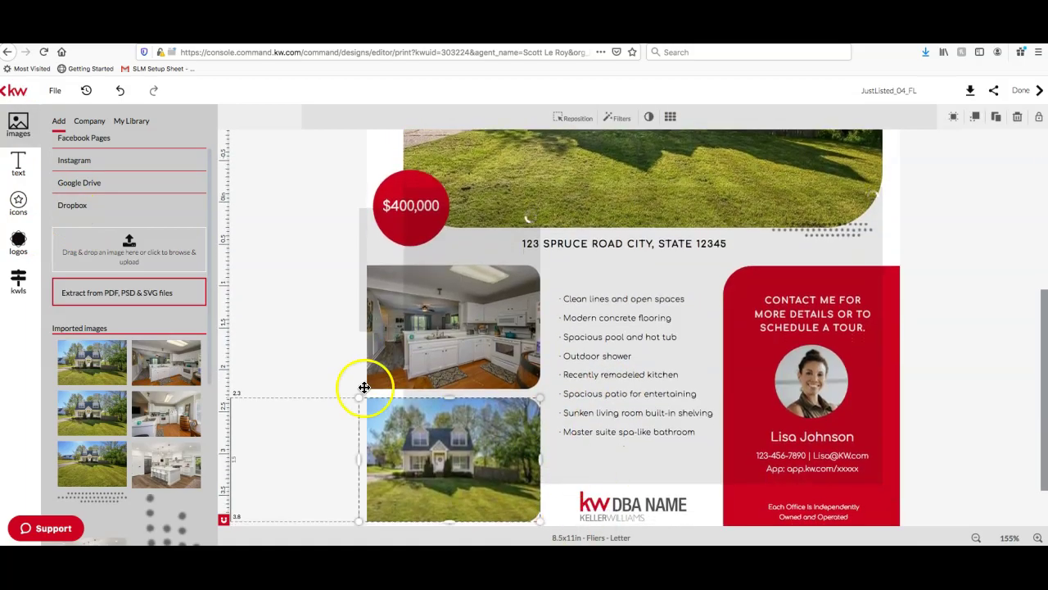
# Load the MLS listing's photos, then delete the misplaced living-room photo and empty placeholder
pyautogui.click(18, 280)
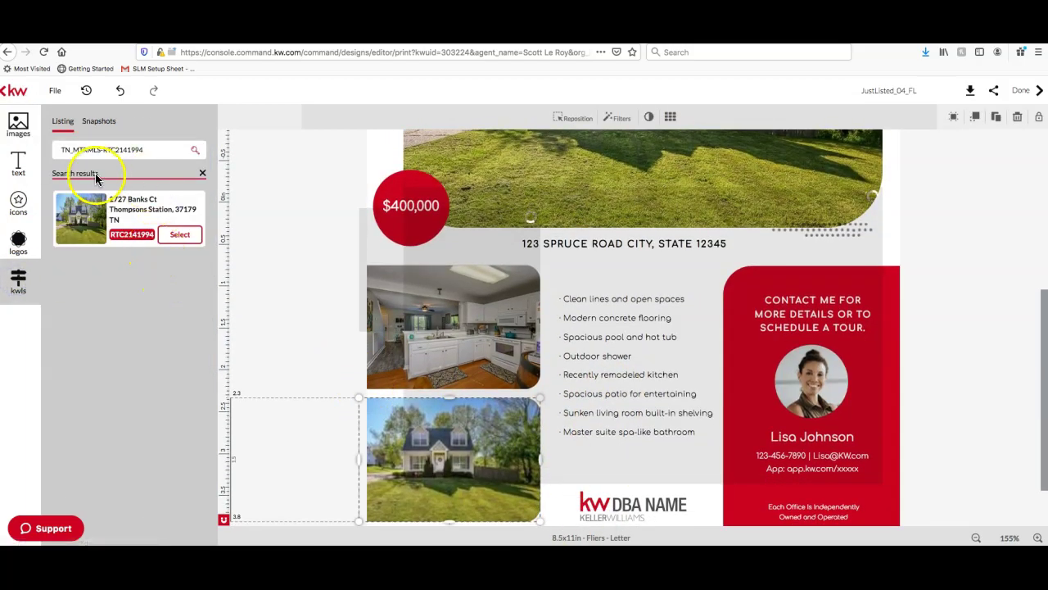
pyautogui.click(182, 236)
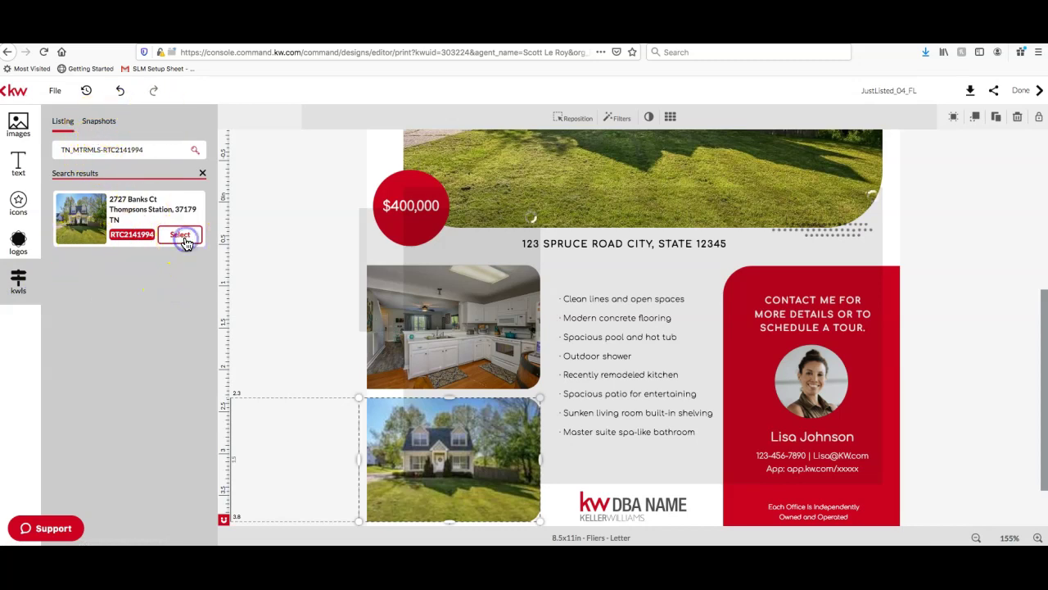
pyautogui.scroll(-1, 135, 290)
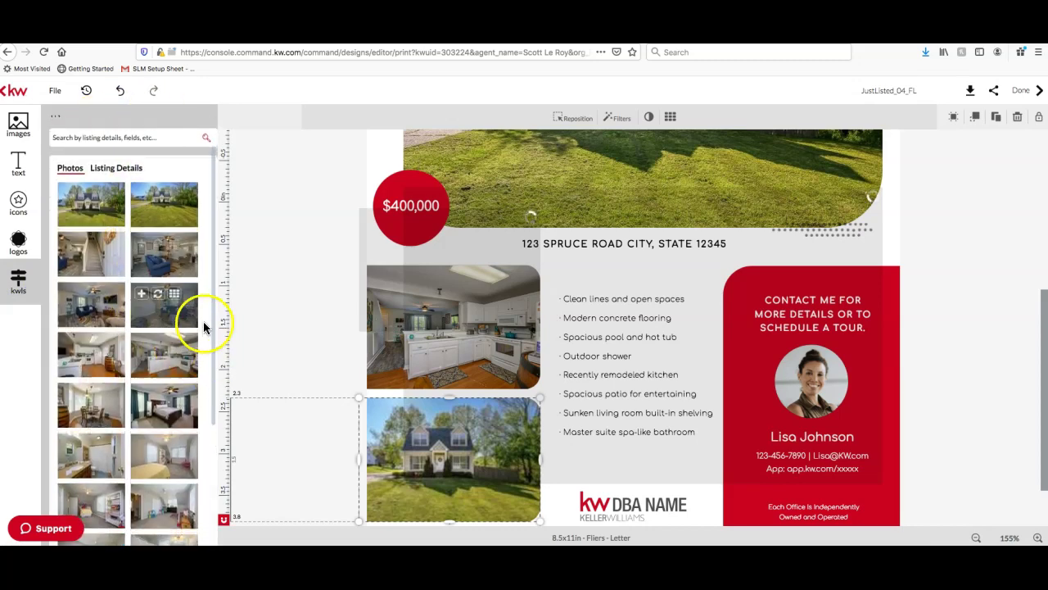
pyautogui.click(183, 321)
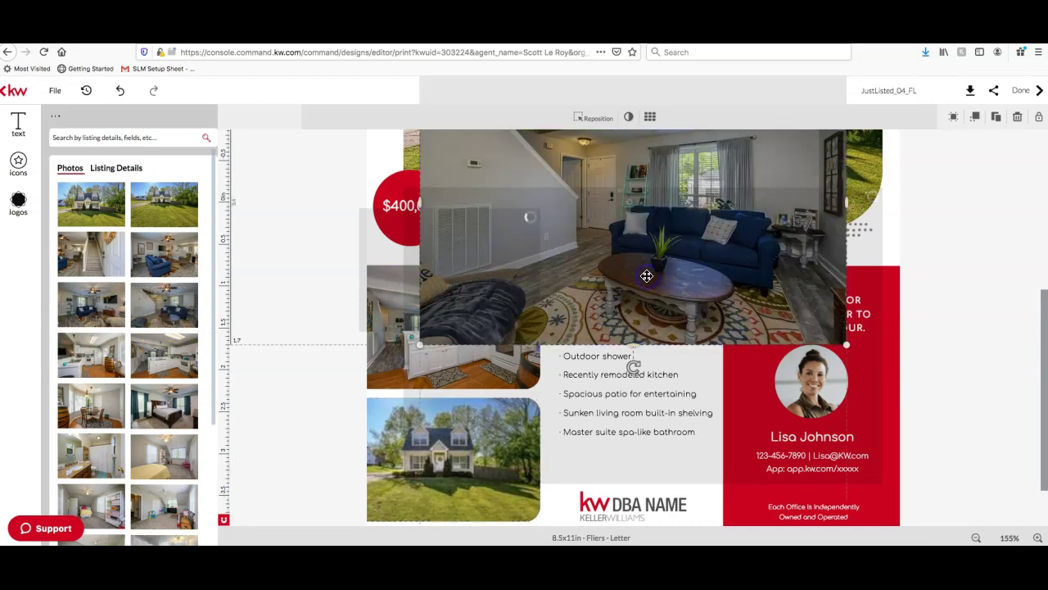
pyautogui.scroll(4, 604, 290)
pyautogui.click(660, 264)
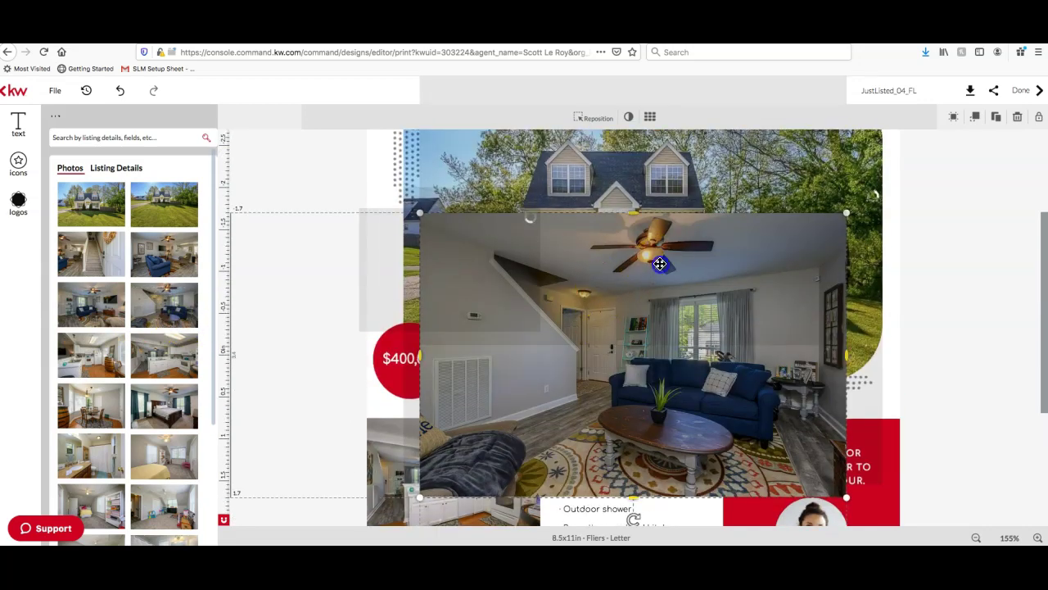
pyautogui.press('Delete')
pyautogui.click(675, 299)
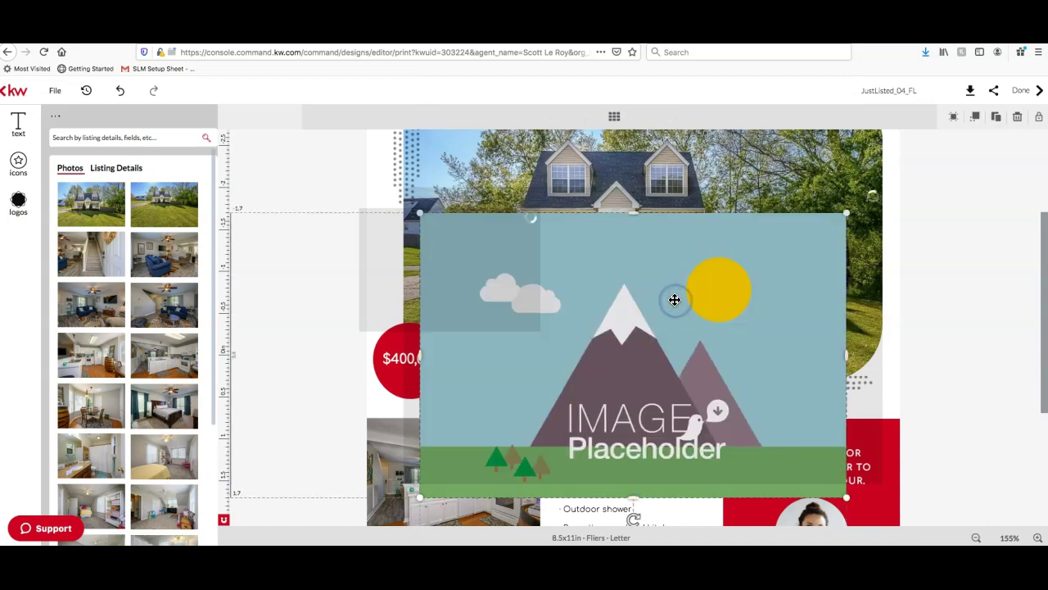
pyautogui.press('Delete')
# Replace the bottom-left house photo with the listing's living-room shot
pyautogui.scroll(-4, 674, 300)
pyautogui.click(385, 482)
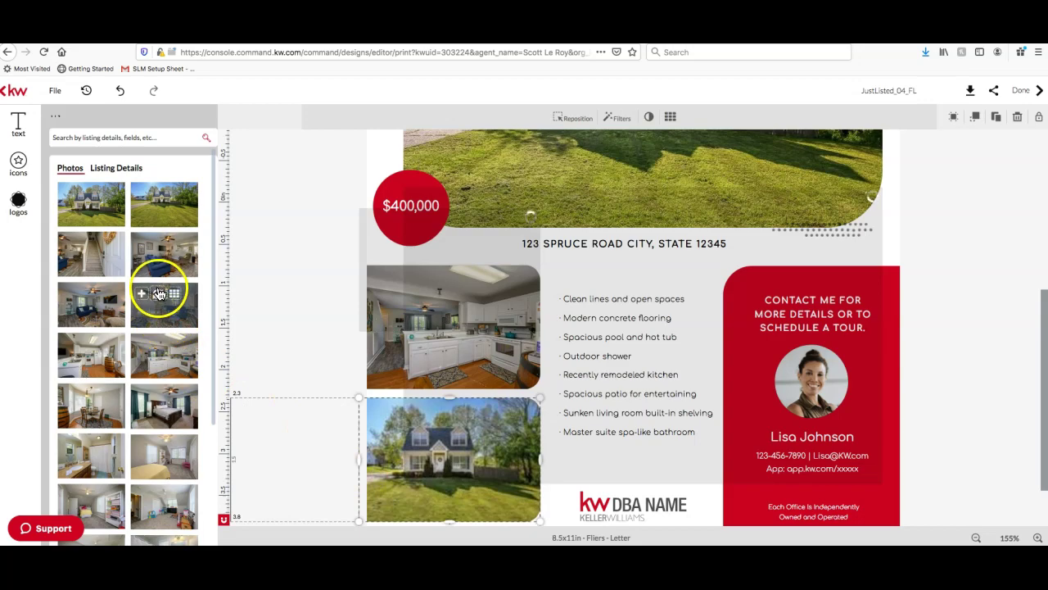
pyautogui.click(158, 294)
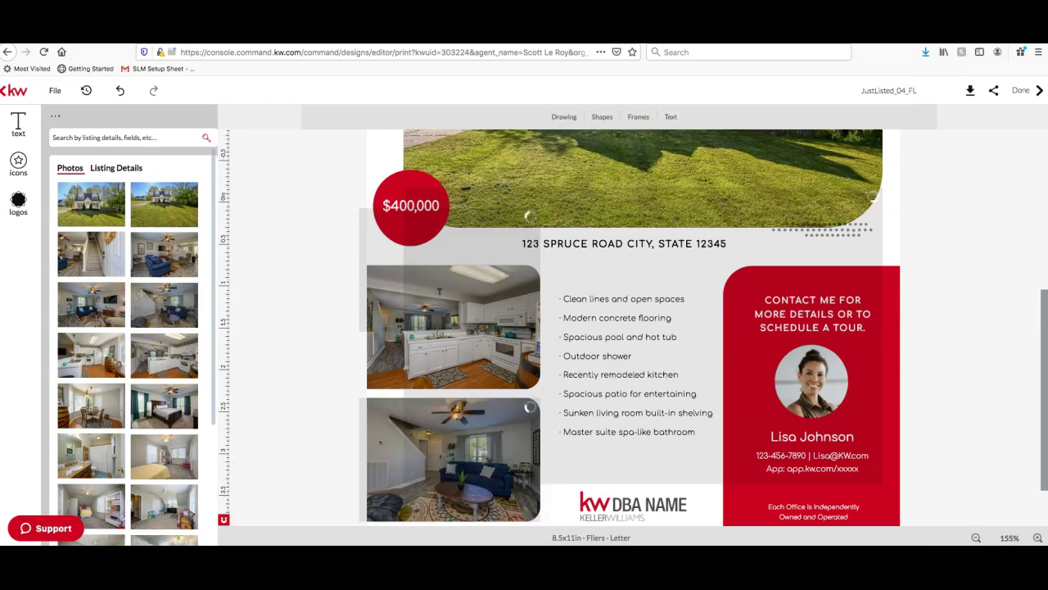
pyautogui.scroll(8, 934, 407)
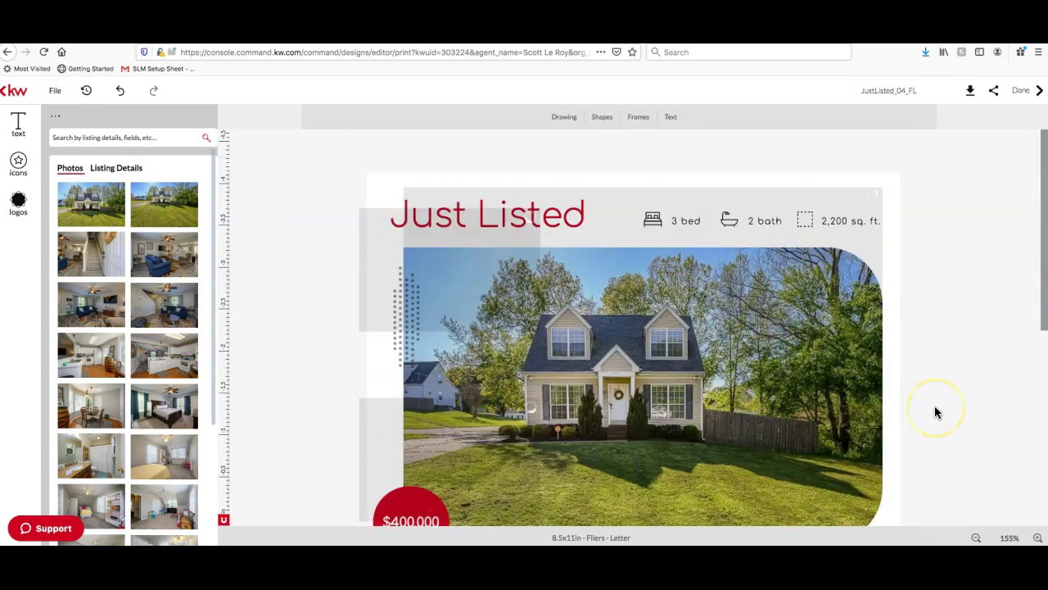
pyautogui.scroll(-8, 935, 408)
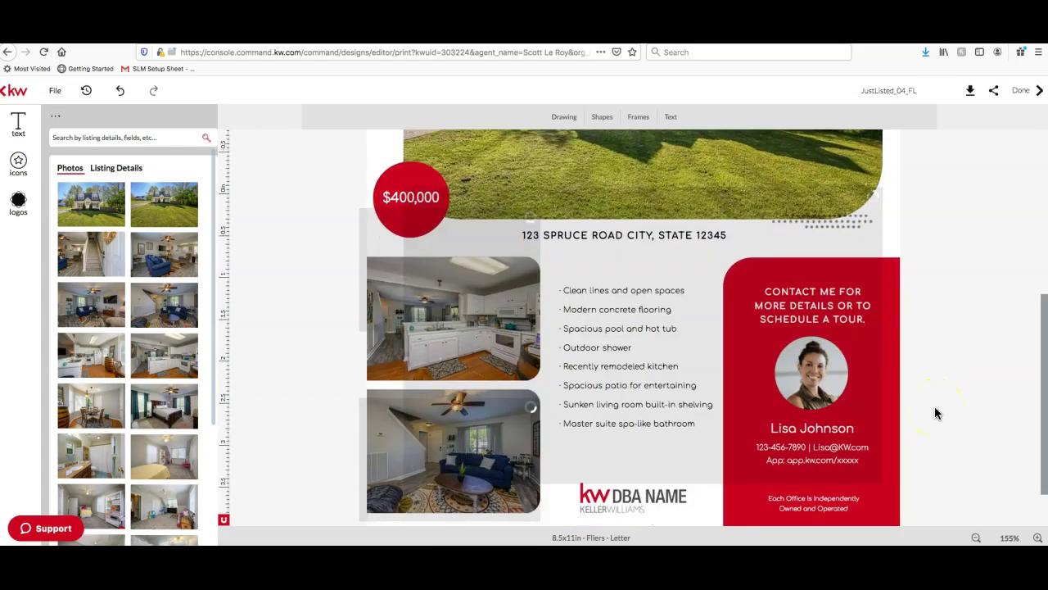
pyautogui.scroll(-1, 935, 413)
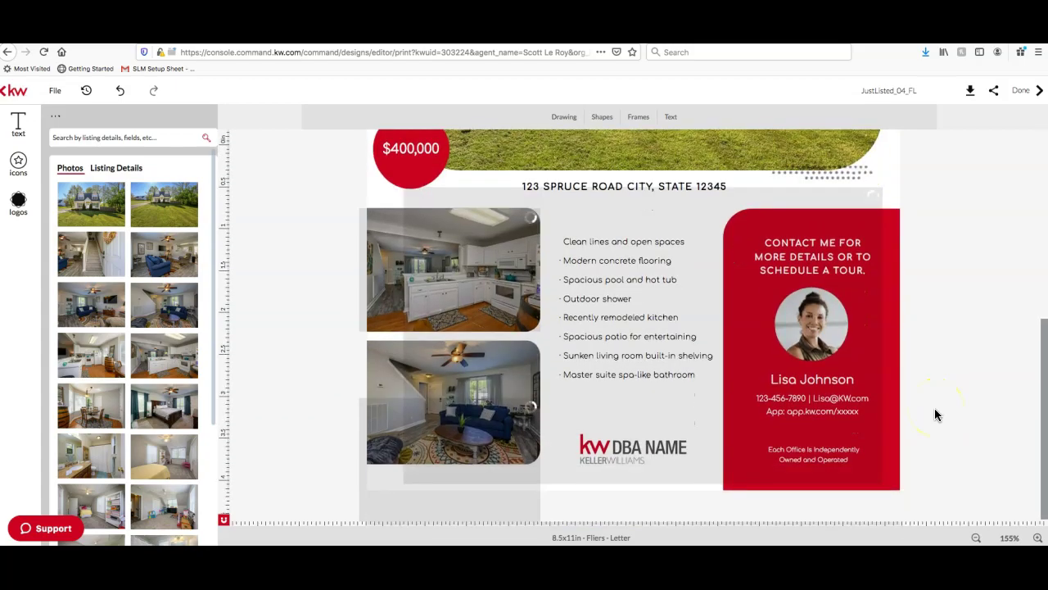
# Fill the feature bullet text box with the listing's 'Darling Cape Cod Home' description from Listing Details
pyautogui.click(626, 304)
pyautogui.click(633, 258)
pyautogui.click(119, 168)
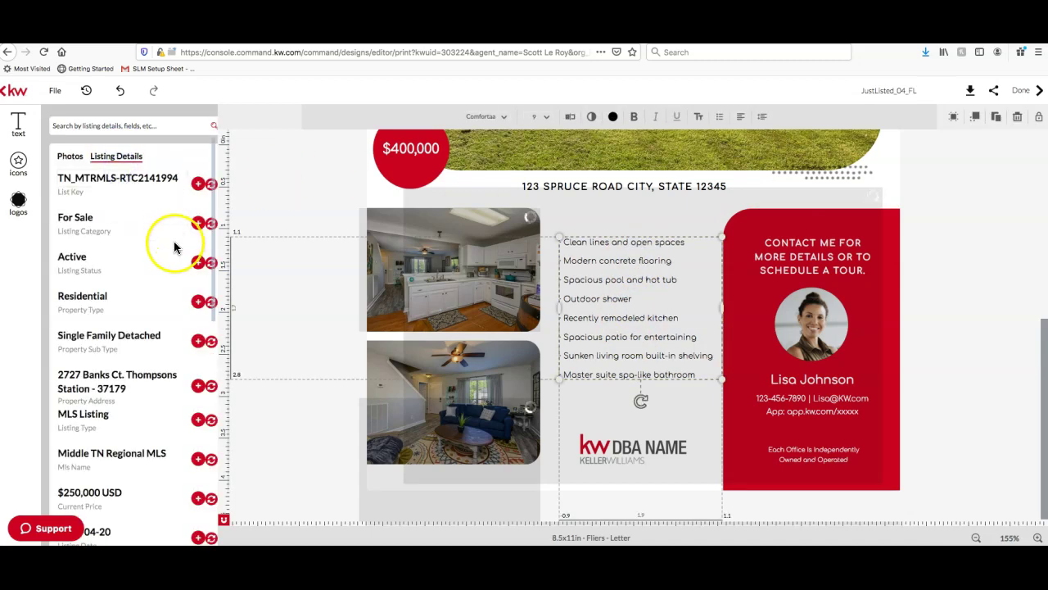
pyautogui.scroll(-10, 172, 246)
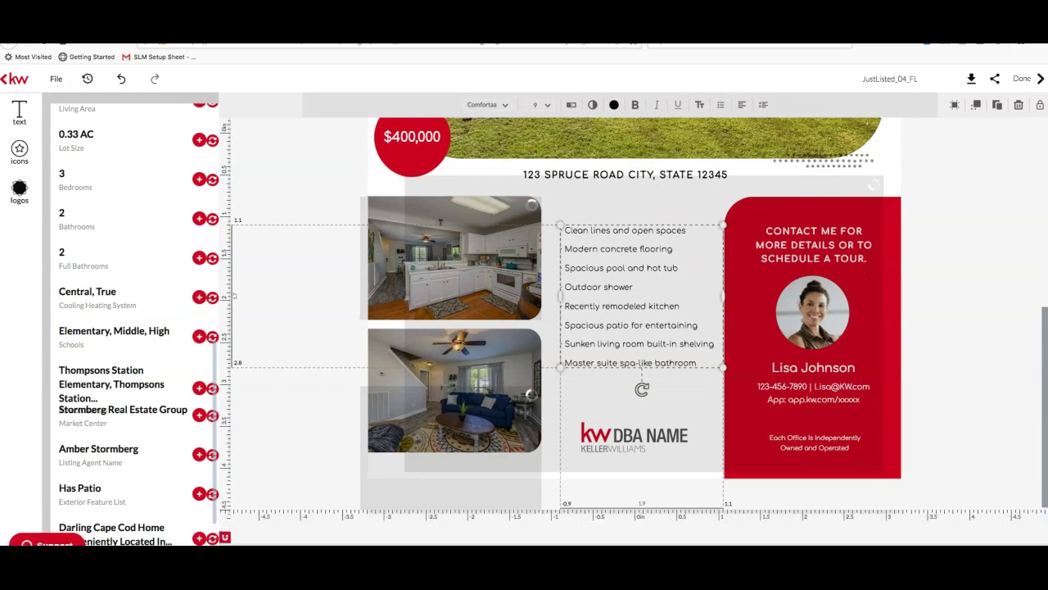
pyautogui.click(1038, 526)
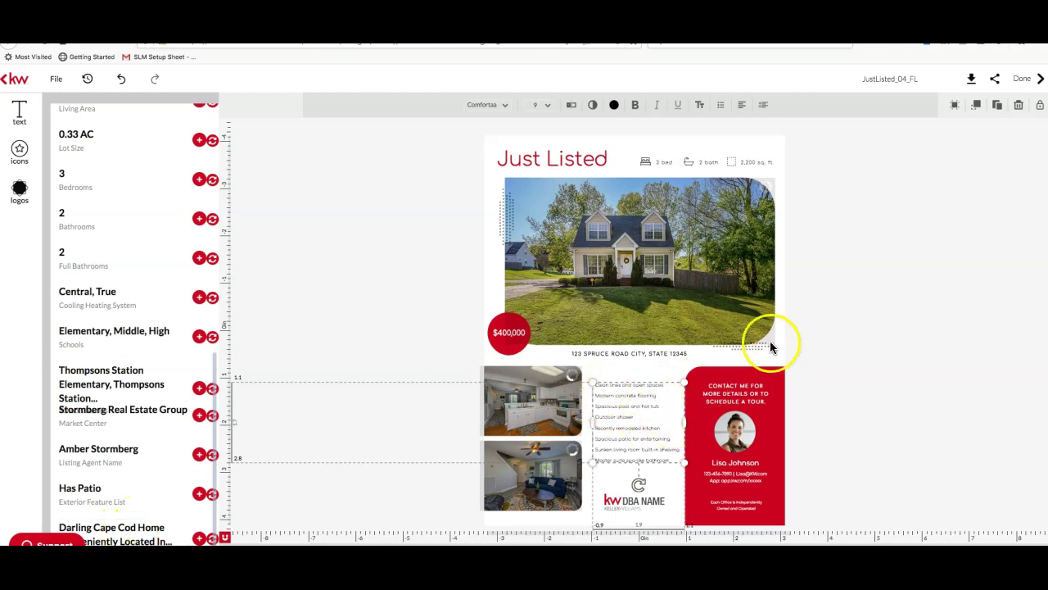
pyautogui.click(650, 413)
pyautogui.click(652, 404)
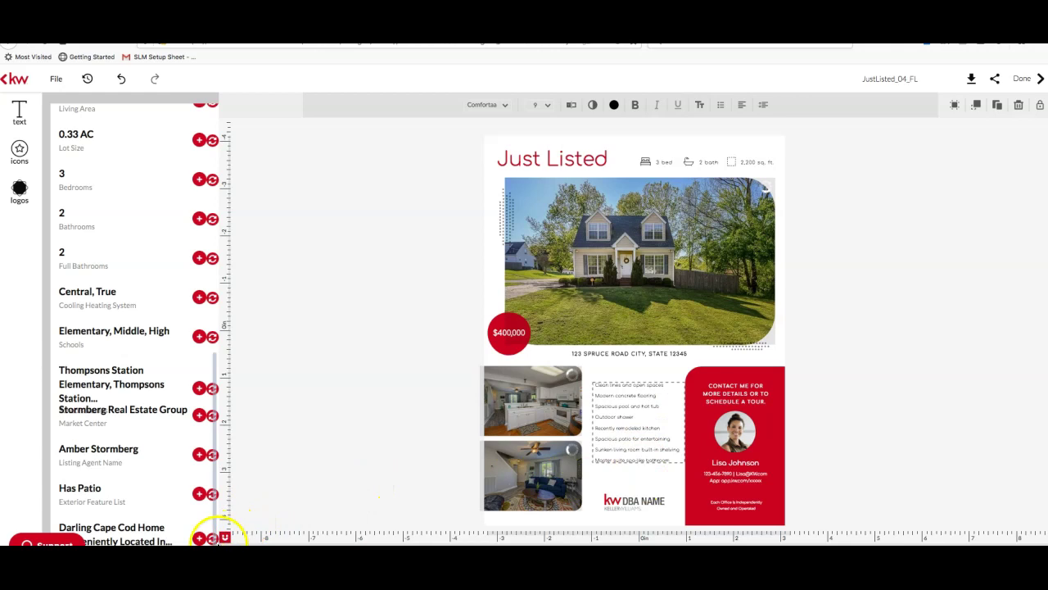
pyautogui.scroll(15, 127, 422)
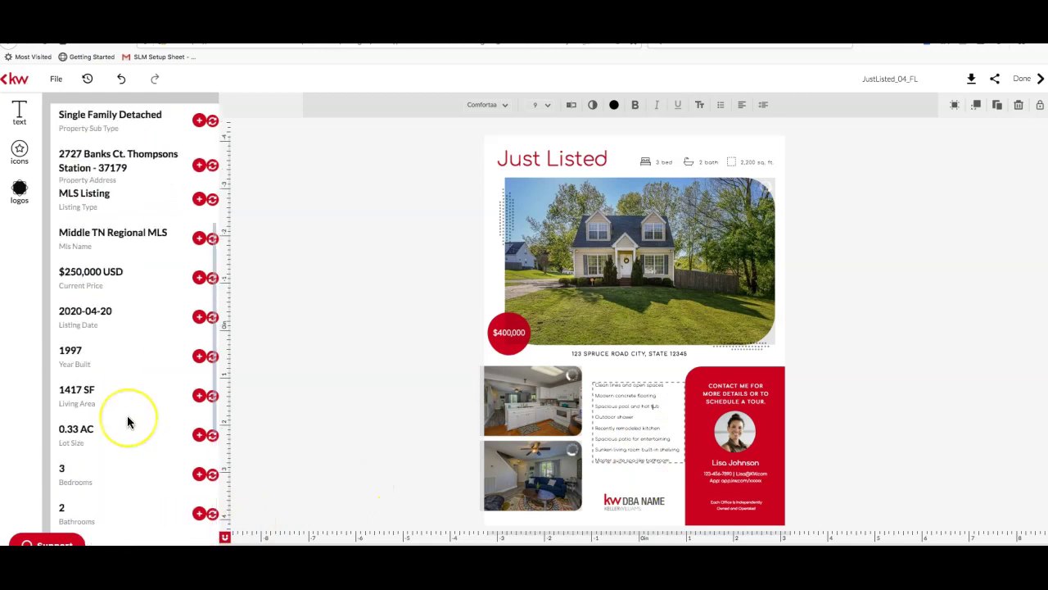
pyautogui.scroll(-13, 127, 235)
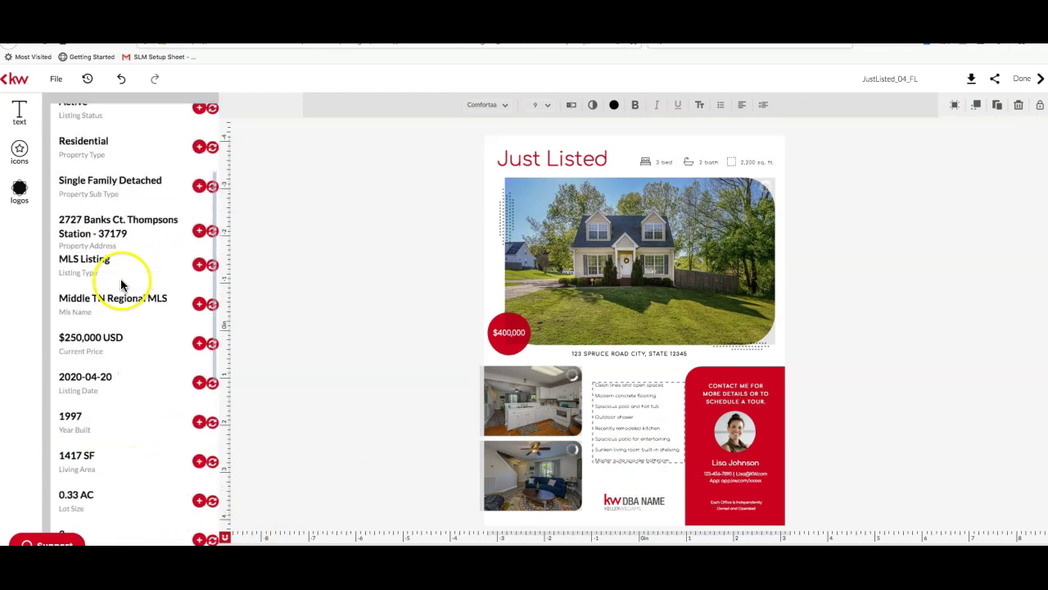
pyautogui.click(212, 538)
# Resize the description text box and join 'Conveniently' onto the heading line
pyautogui.click(632, 412)
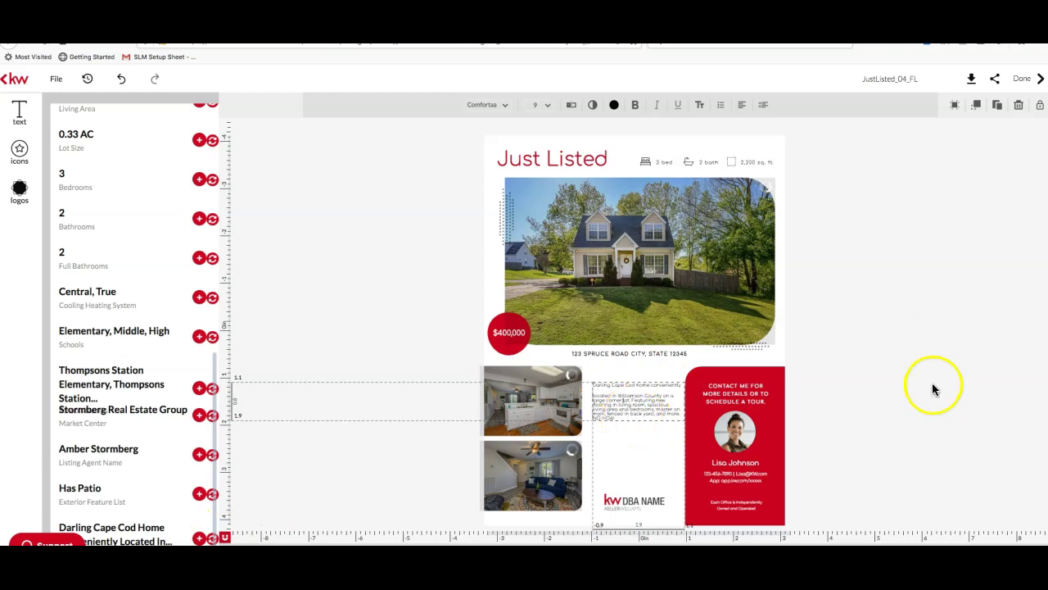
pyautogui.click(1039, 544)
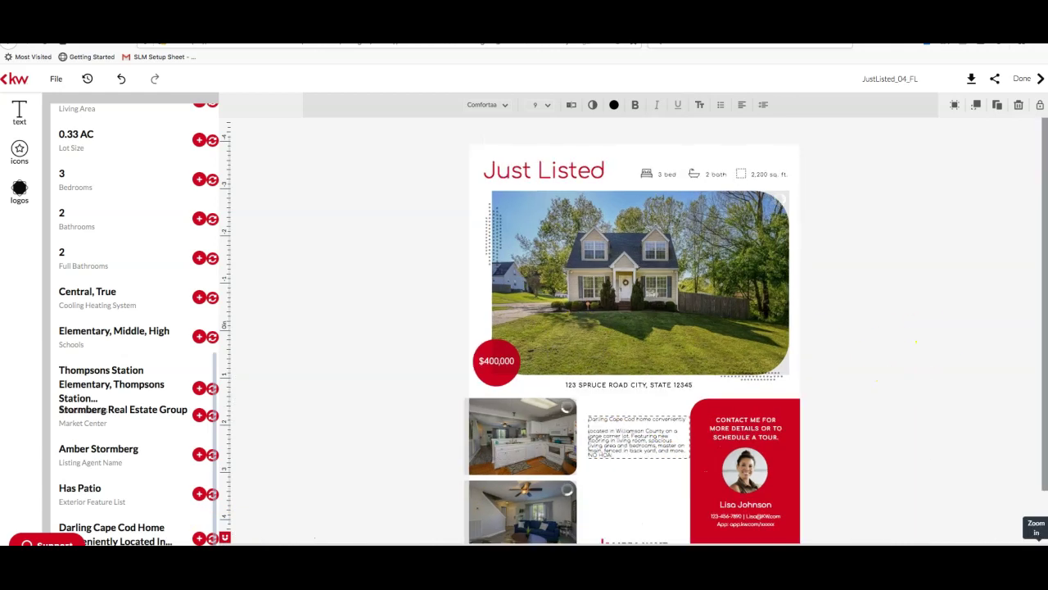
pyautogui.click(1038, 543)
pyautogui.click(1039, 544)
pyautogui.click(1038, 544)
pyautogui.click(1038, 543)
pyautogui.click(1038, 544)
pyautogui.scroll(-3, 873, 329)
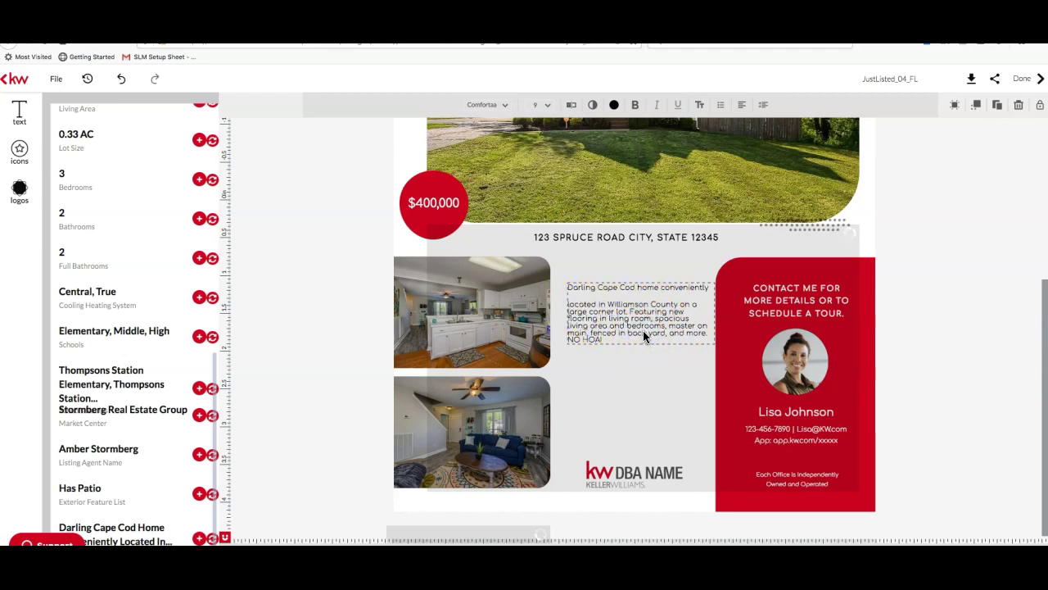
pyautogui.click(643, 335)
pyautogui.moveTo(711, 337)
pyautogui.mouseDown()
pyautogui.moveTo(701, 386)
pyautogui.moveTo(701, 335)
pyautogui.mouseUp()
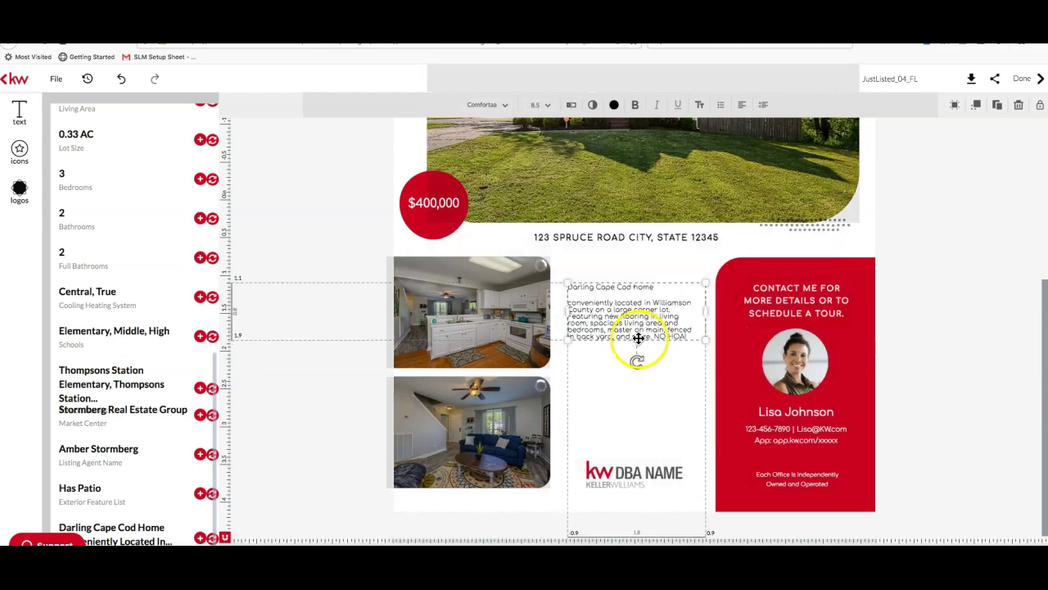
pyautogui.moveTo(569, 341); pyautogui.dragTo(569, 392)
pyautogui.click(620, 298)
pyautogui.click(572, 304)
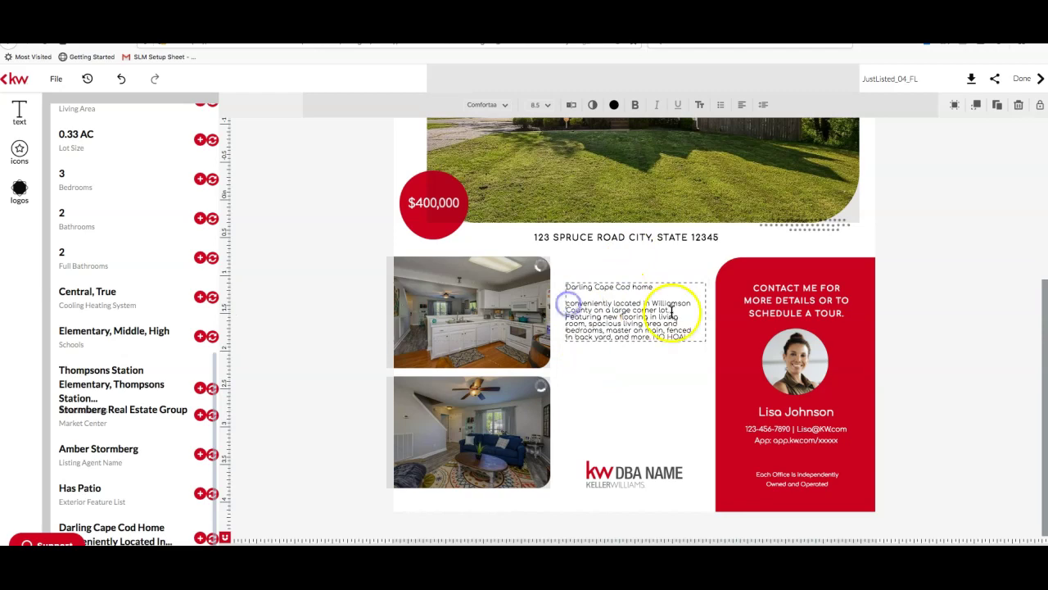
pyautogui.press('BackSpace')
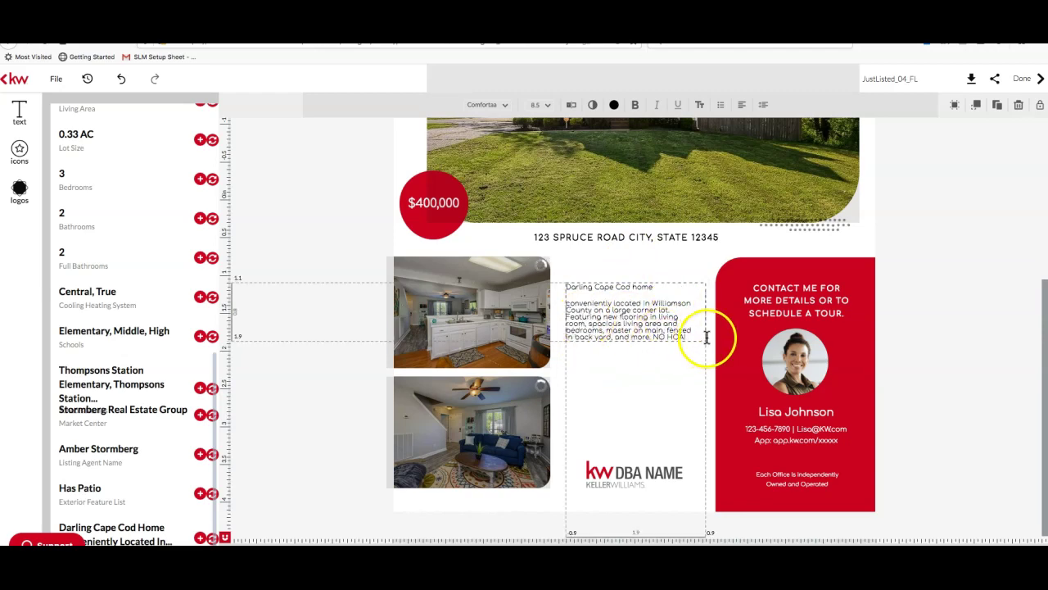
# Highlight the entire description text for restyling
pyautogui.doubleClick(670, 333)
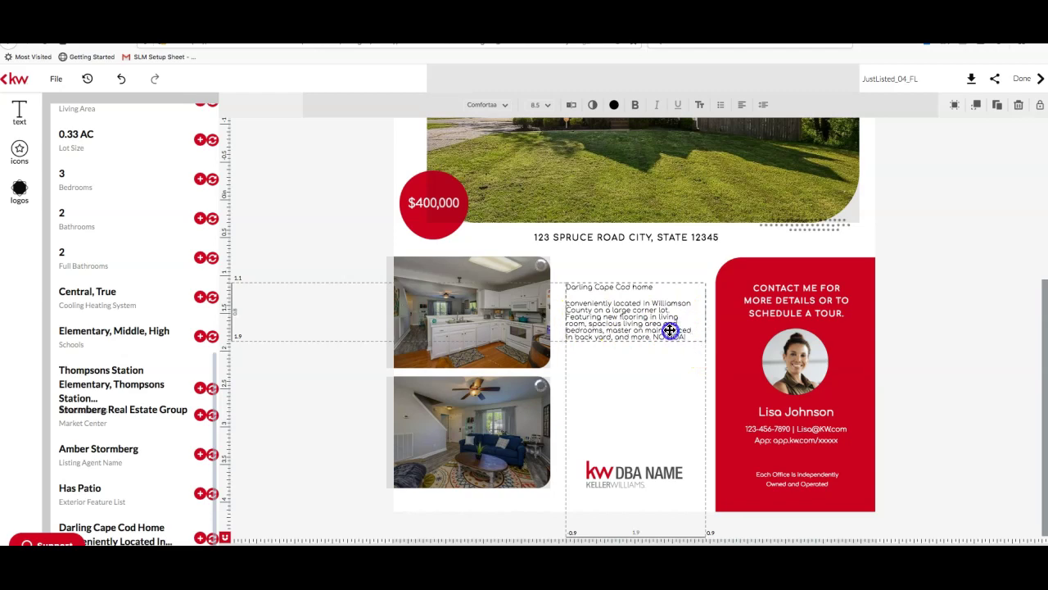
pyautogui.click(703, 316)
pyautogui.moveTo(687, 335); pyautogui.dragTo(567, 284)
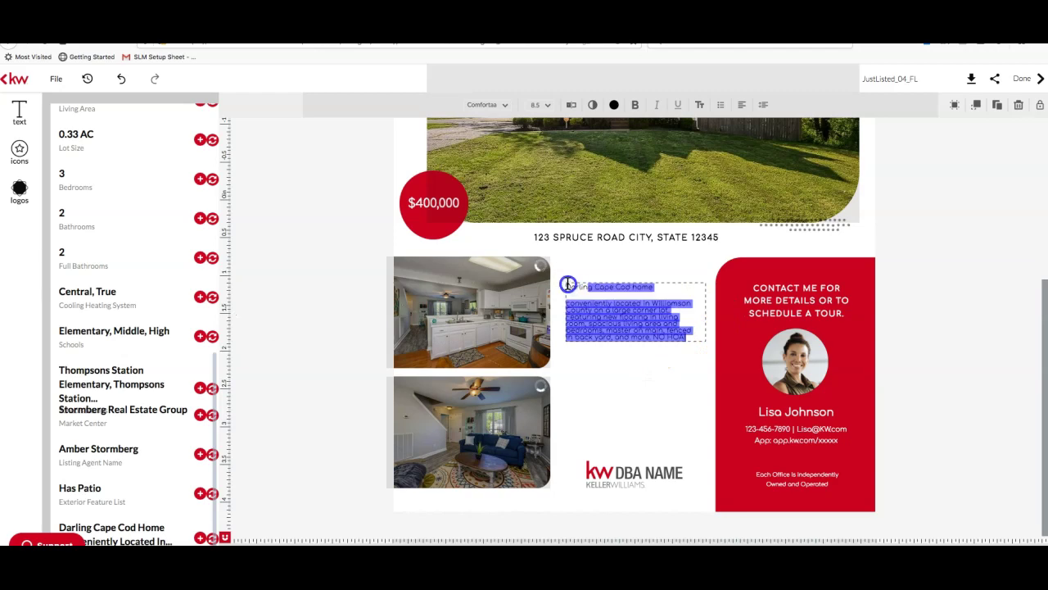
# Enlarge the highlighted description text to 12 pt and exit text editing
pyautogui.click(548, 107)
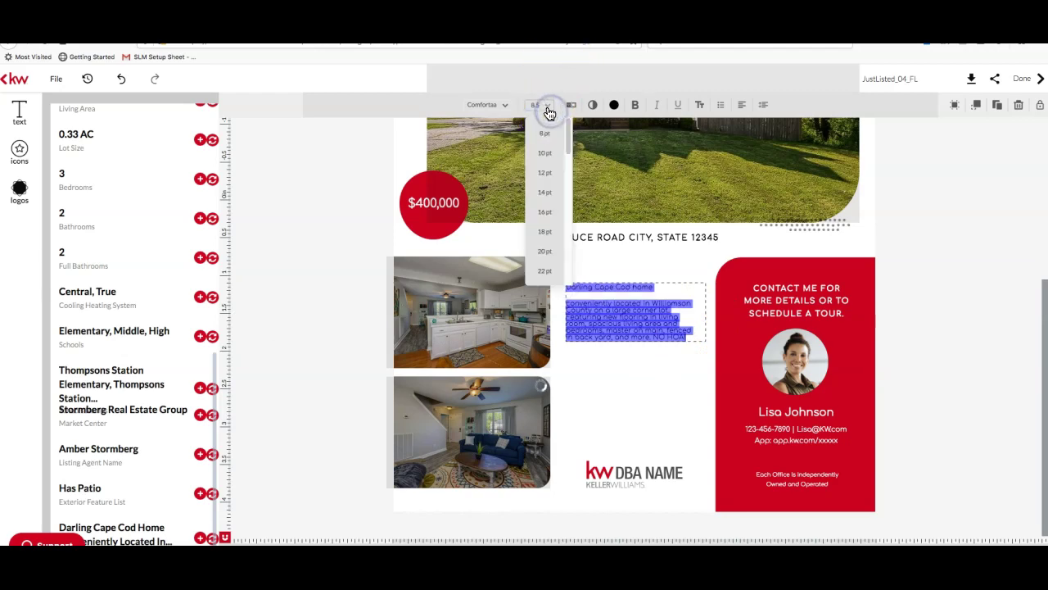
pyautogui.click(550, 175)
pyautogui.click(687, 376)
pyautogui.click(707, 334)
pyautogui.doubleClick(704, 286)
pyautogui.click(704, 286)
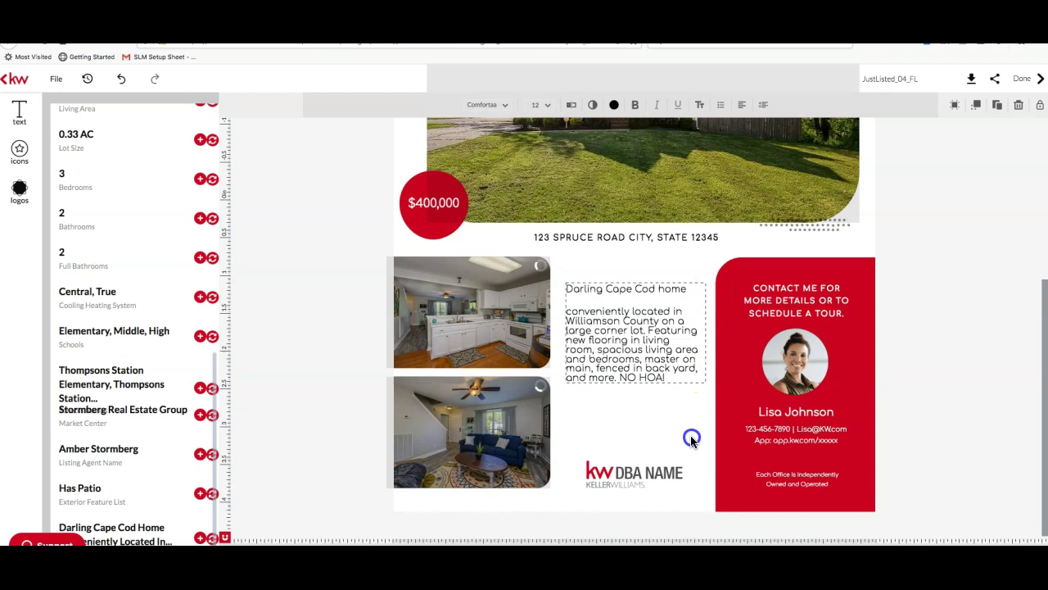
pyautogui.click(710, 327)
pyautogui.click(690, 330)
# Adjust the description box width to fit the 12-pt text, undoing a stray line merge
pyautogui.click(697, 330)
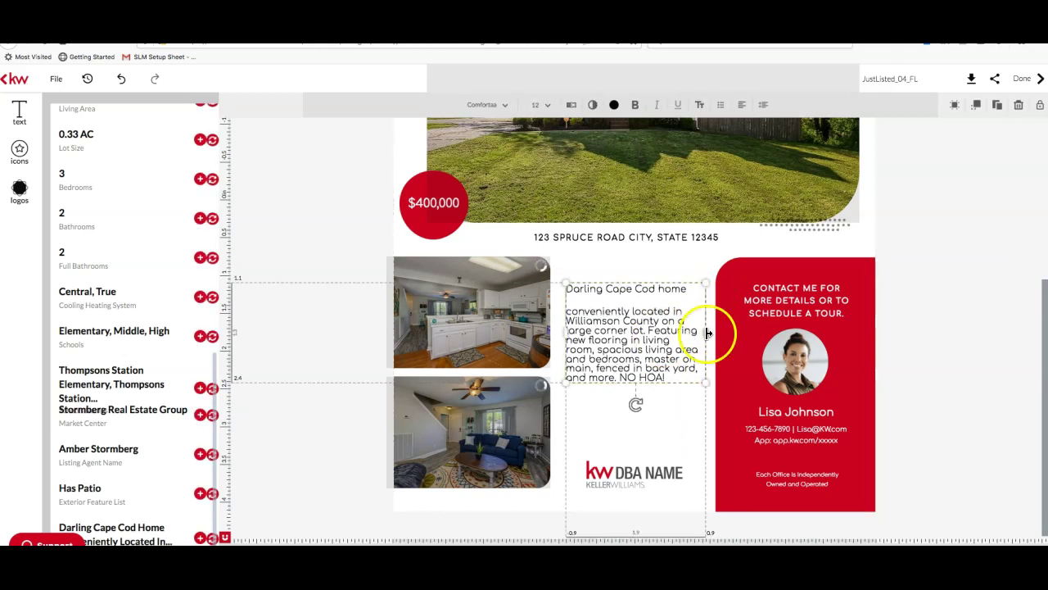
pyautogui.moveTo(708, 333); pyautogui.dragTo(700, 423)
pyautogui.click(692, 419)
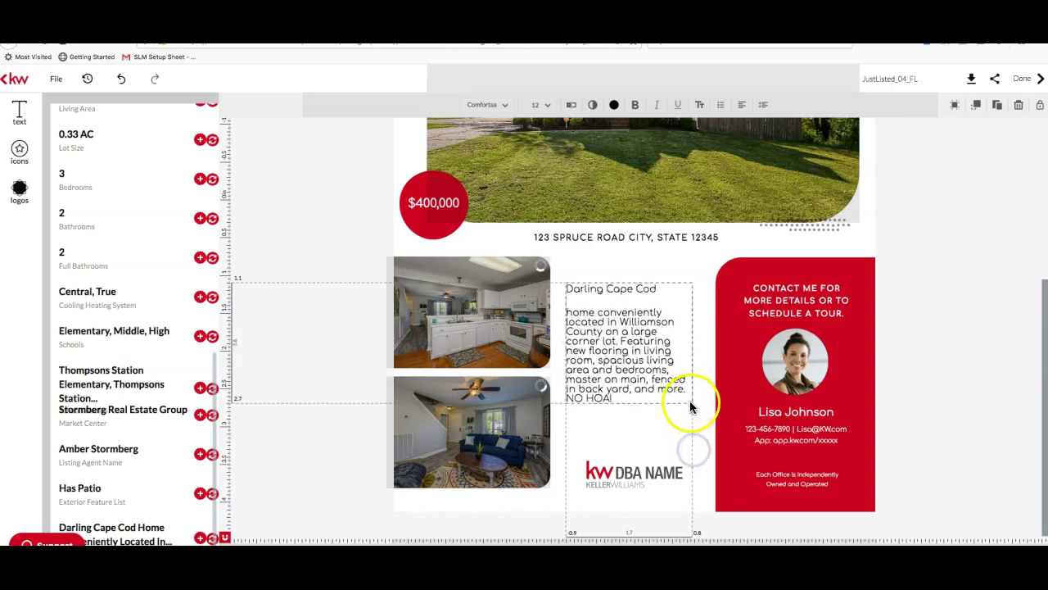
pyautogui.click(691, 340)
pyautogui.moveTo(704, 350); pyautogui.dragTo(705, 436)
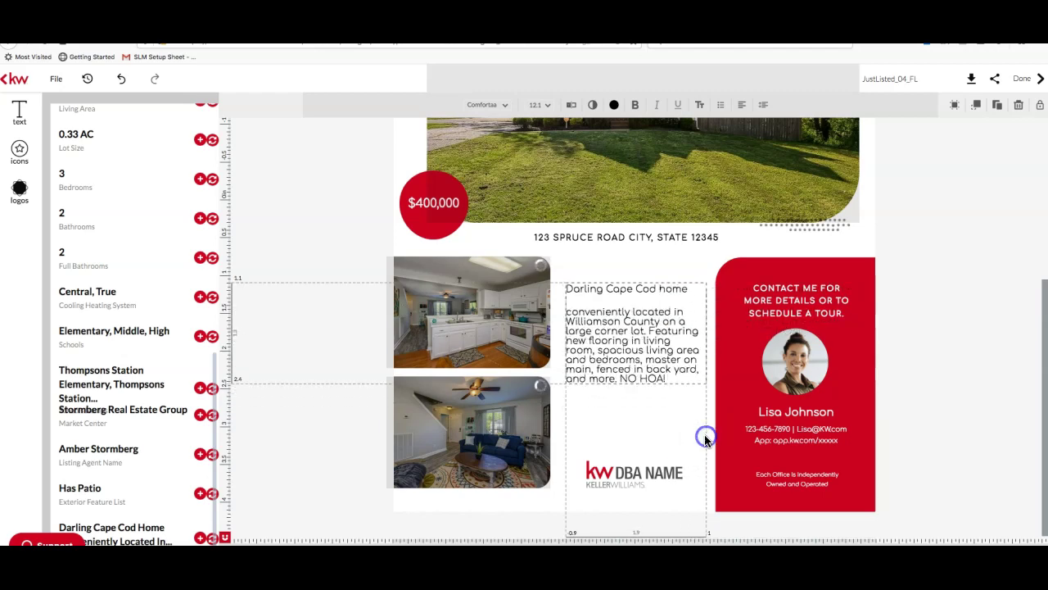
pyautogui.click(610, 315)
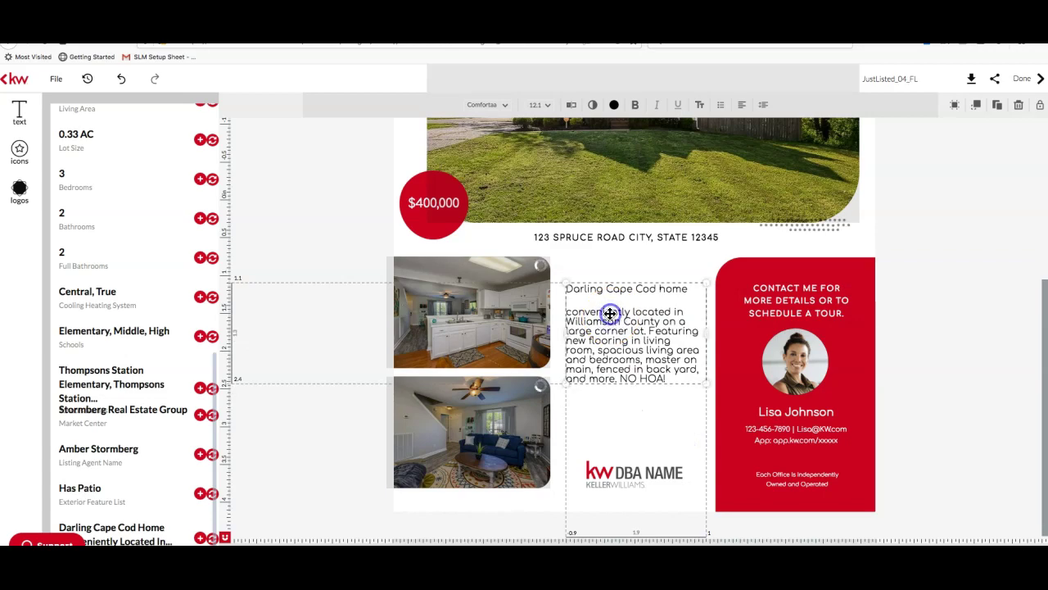
pyautogui.click(699, 292)
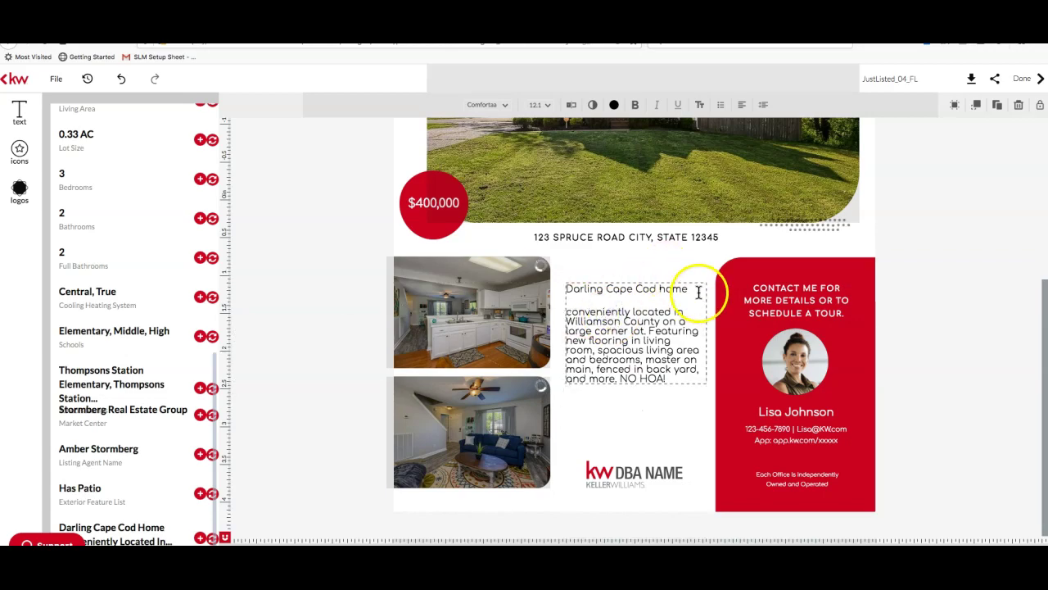
pyautogui.click(569, 310)
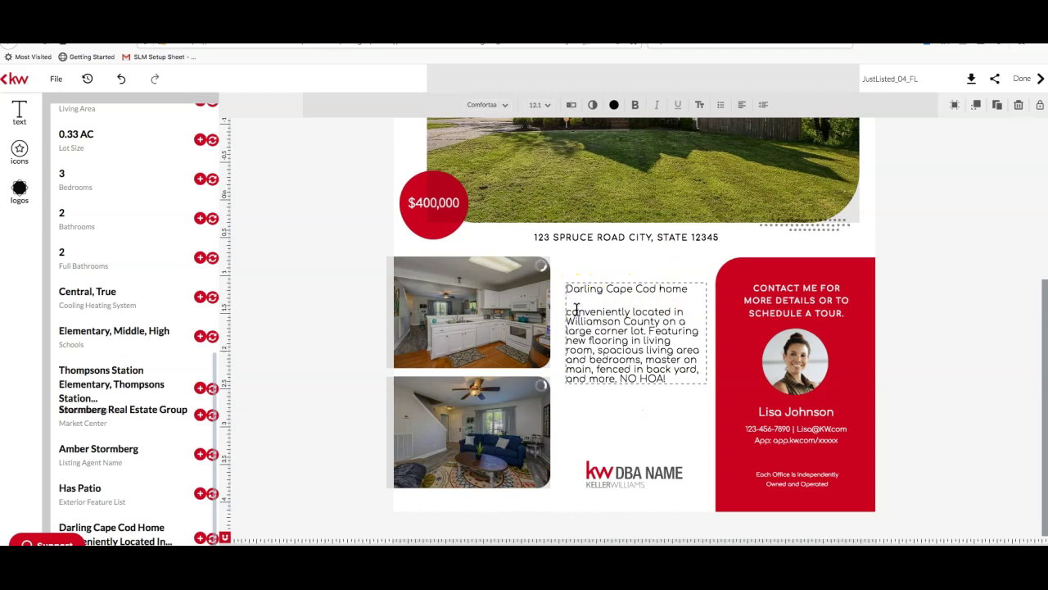
pyautogui.press('BackSpace')
pyautogui.hotkey('ctrl', 'z')
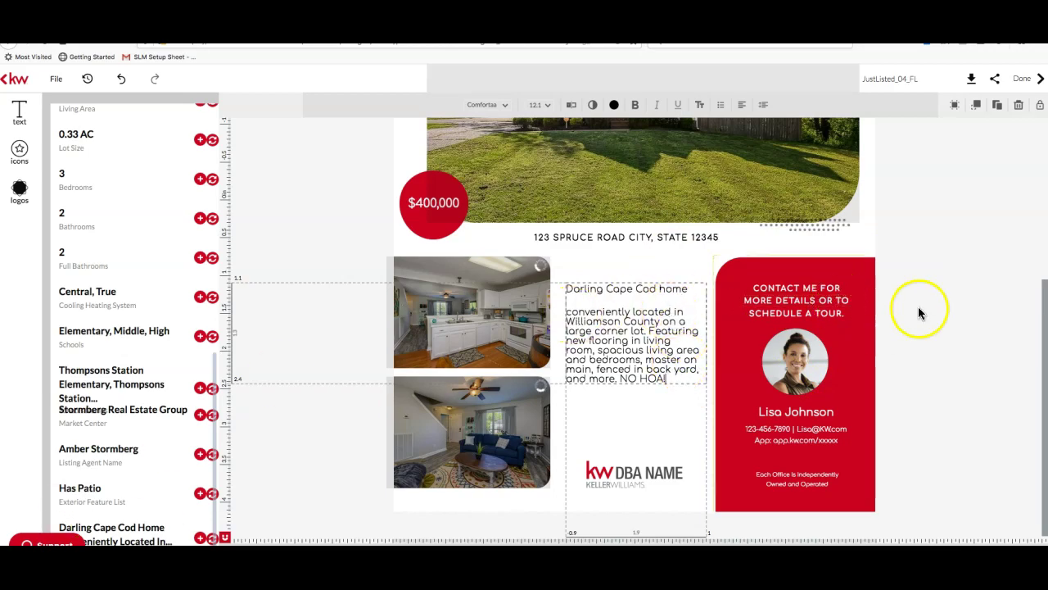
# Replace the red badge's $400,000 with the listing's current price of $250,000
pyautogui.scroll(5, 924, 434)
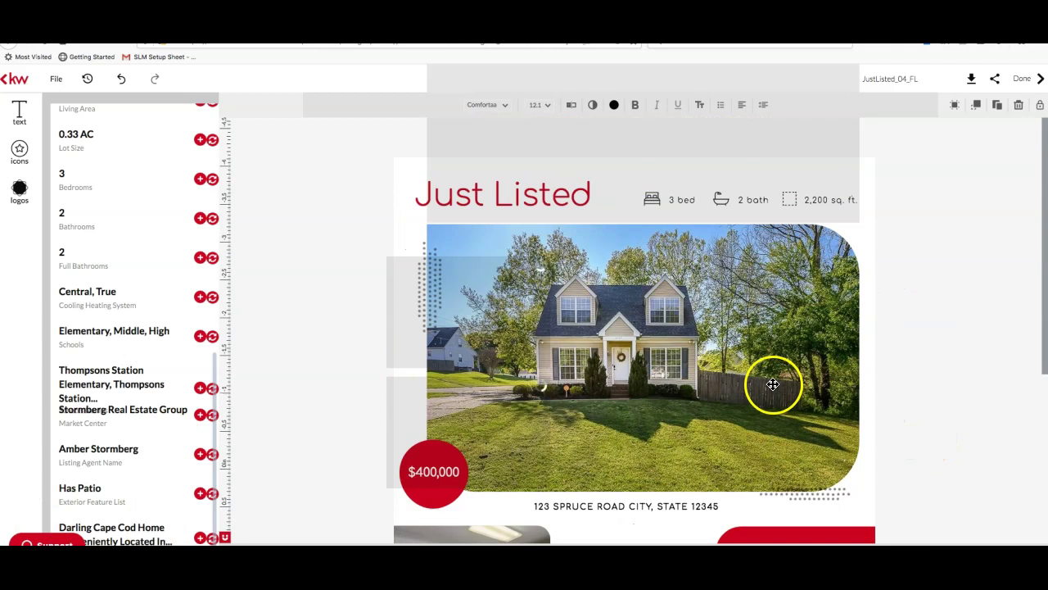
pyautogui.scroll(5, 136, 334)
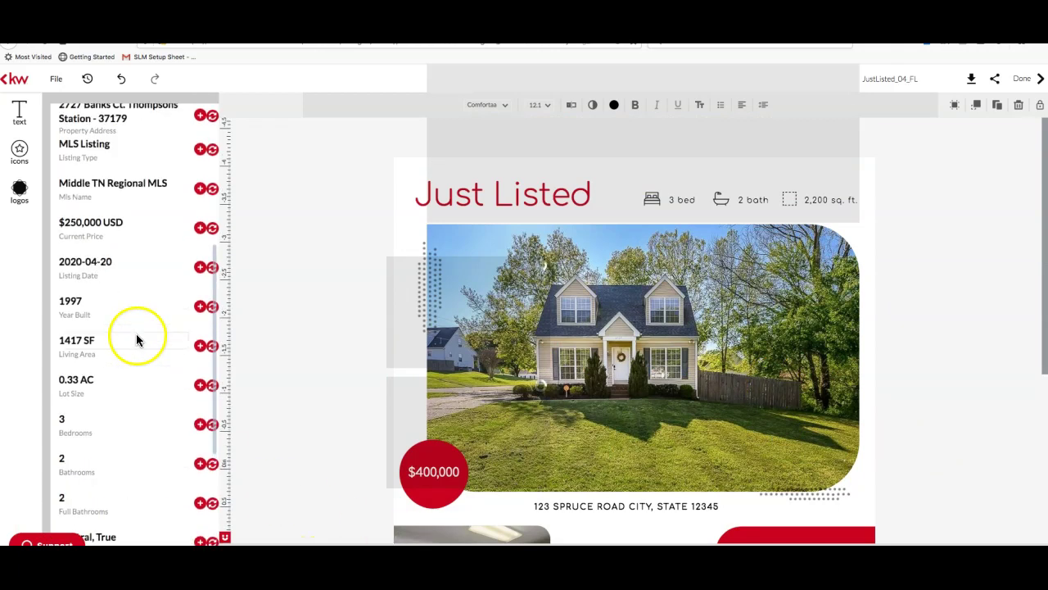
pyautogui.click(443, 460)
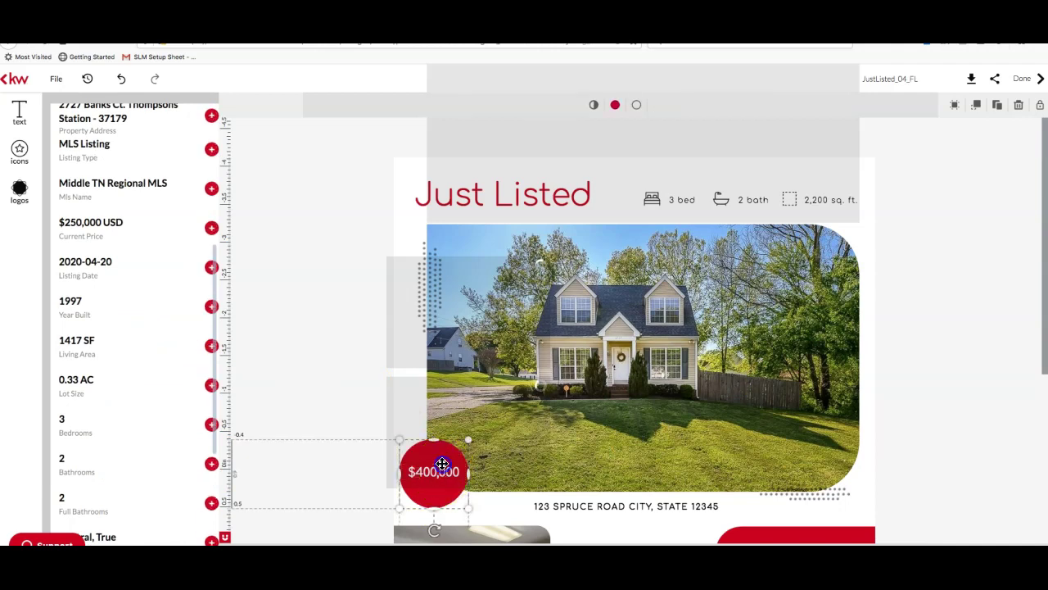
pyautogui.click(414, 456)
pyautogui.click(202, 222)
pyautogui.click(448, 482)
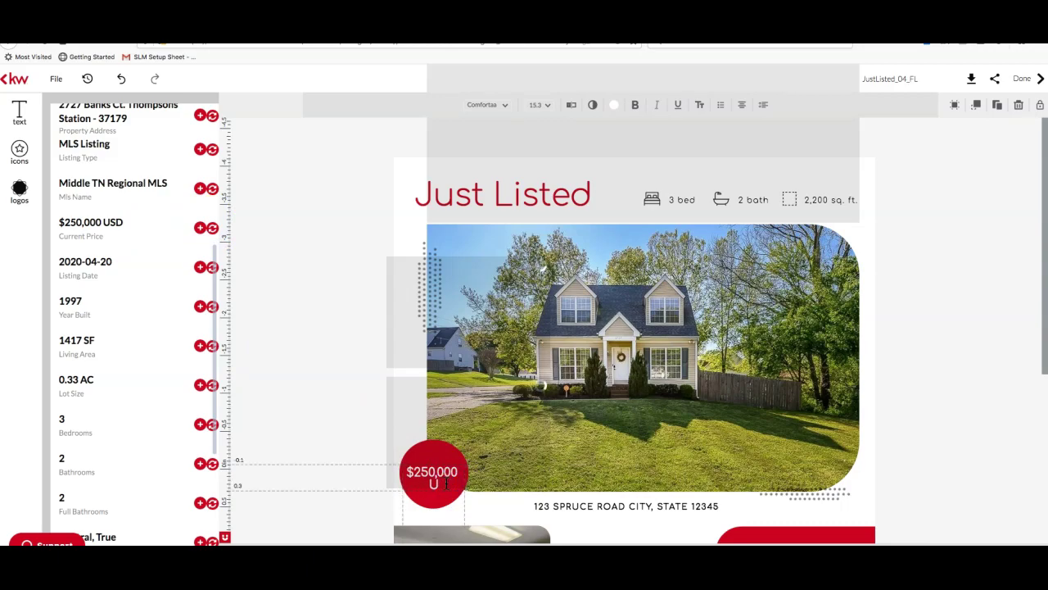
pyautogui.scroll(-2, 524, 440)
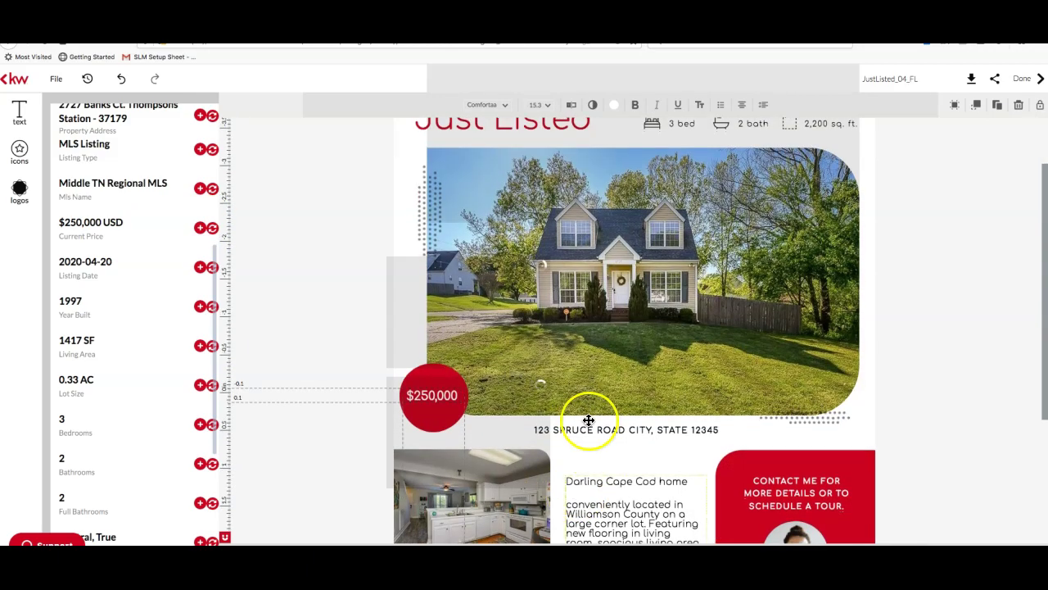
# Fill the placeholder line under the photo with the listing's Property Address
pyautogui.click(601, 429)
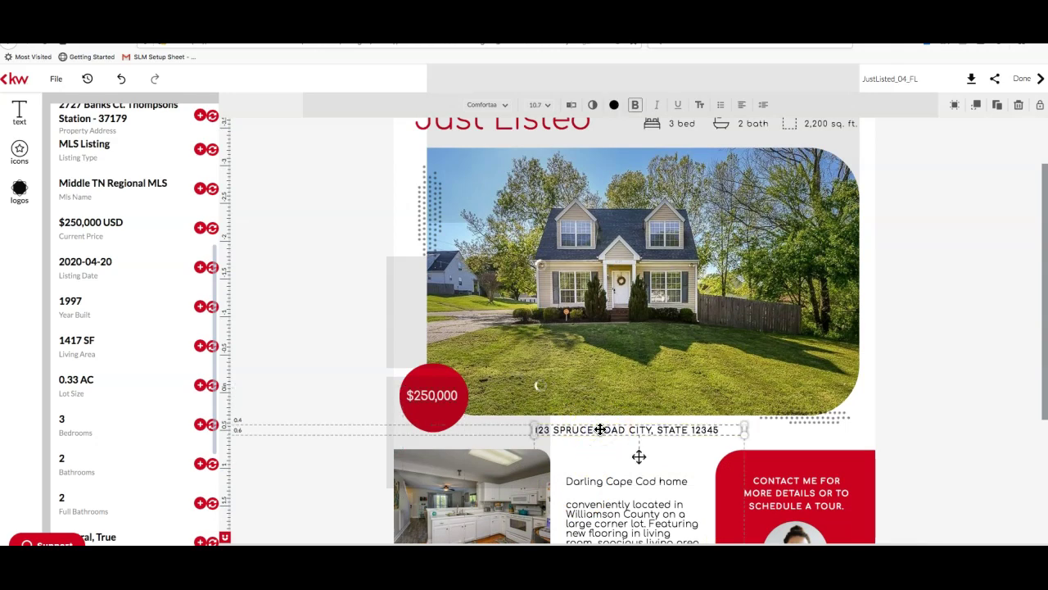
pyautogui.scroll(3, 131, 251)
pyautogui.scroll(1, 129, 251)
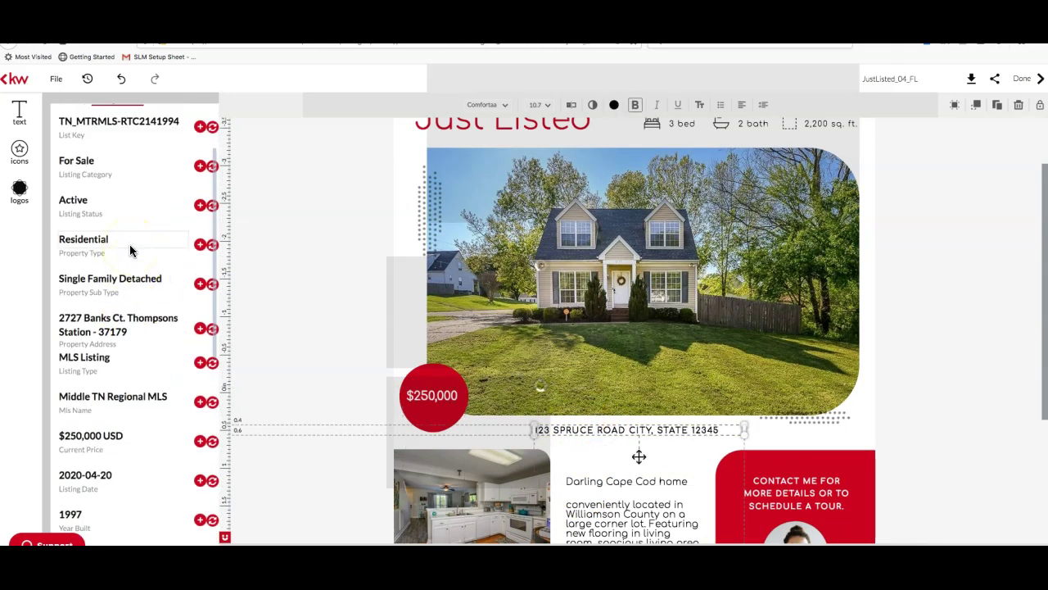
pyautogui.click(212, 331)
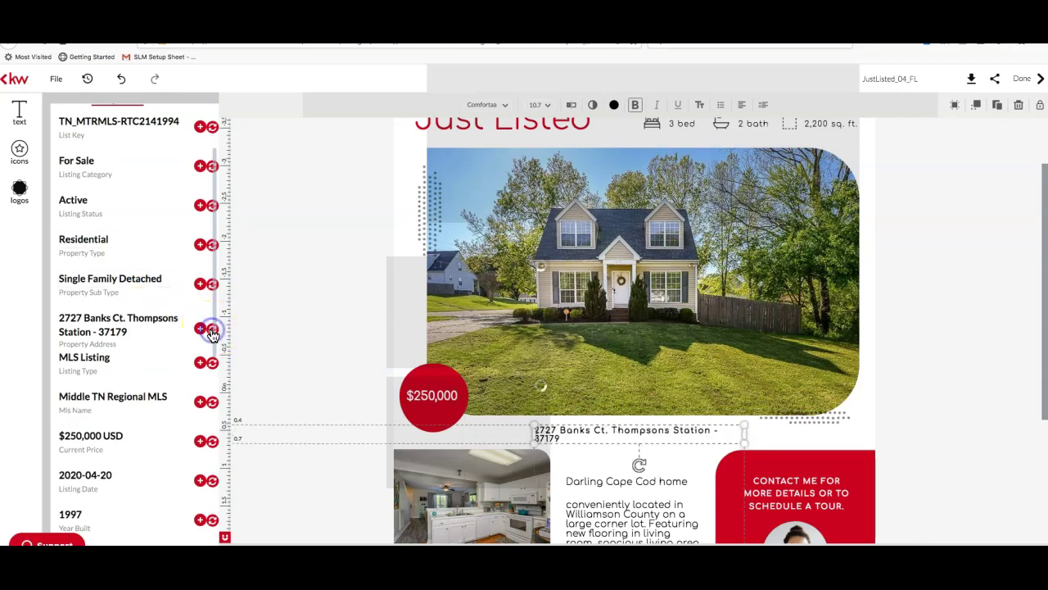
# Widen the address box so it fits on one line, and shift it slightly left
pyautogui.click(718, 435)
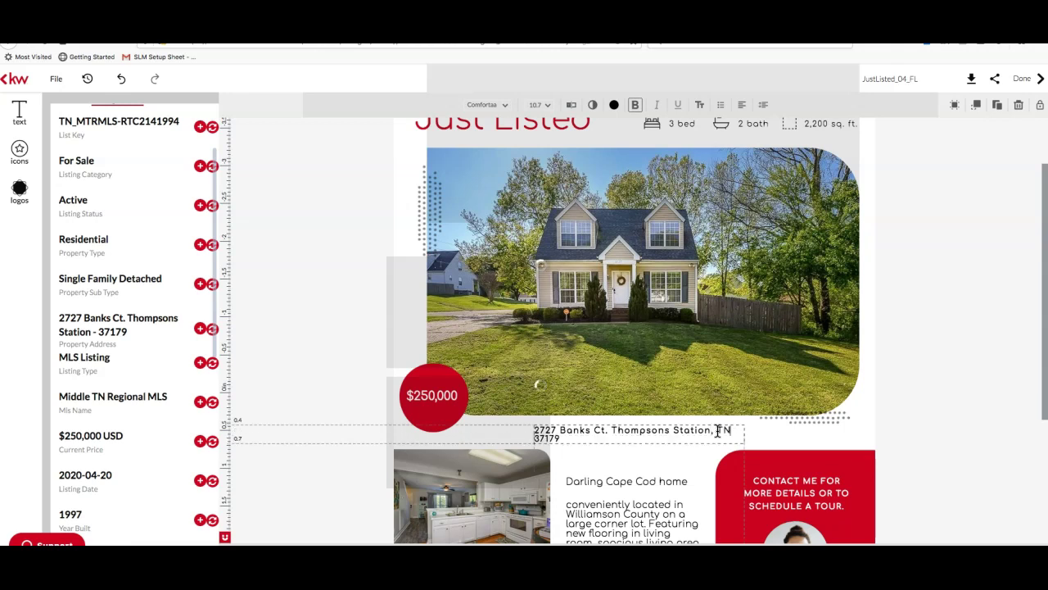
pyautogui.click(758, 438)
pyautogui.click(718, 435)
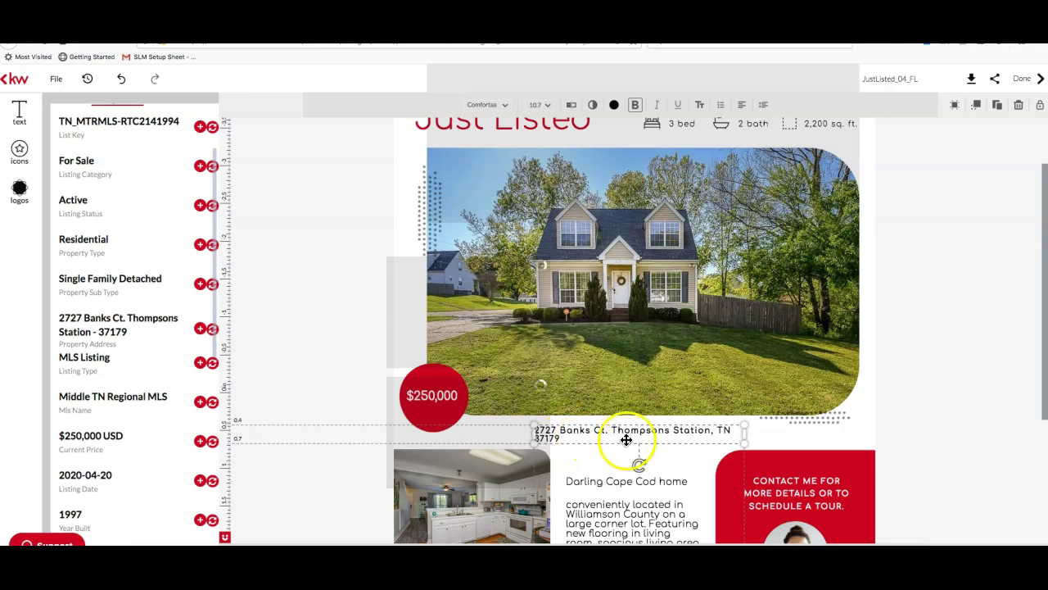
pyautogui.moveTo(744, 434); pyautogui.dragTo(789, 432)
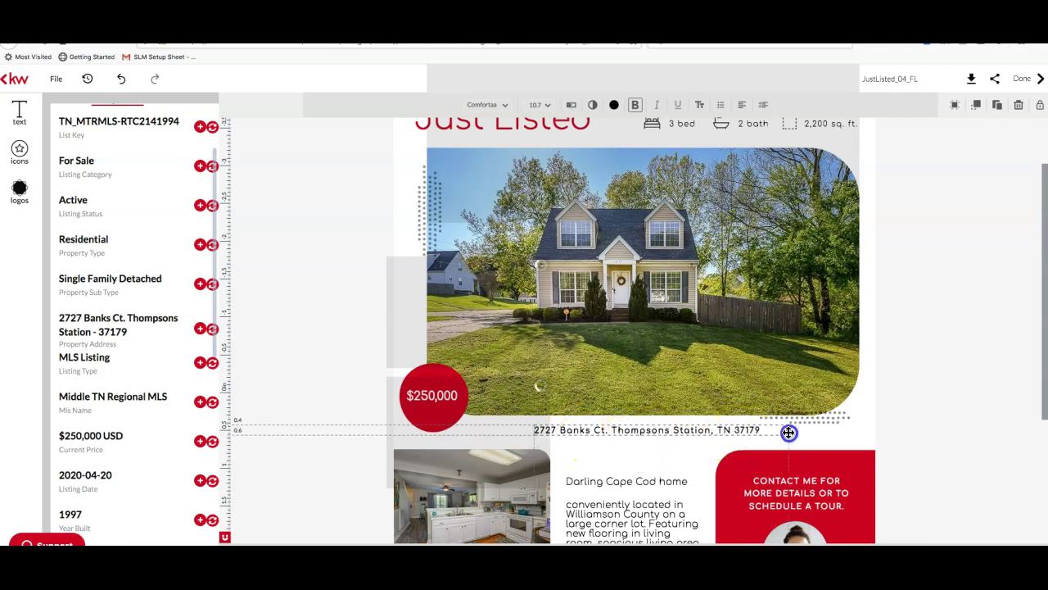
pyautogui.click(918, 398)
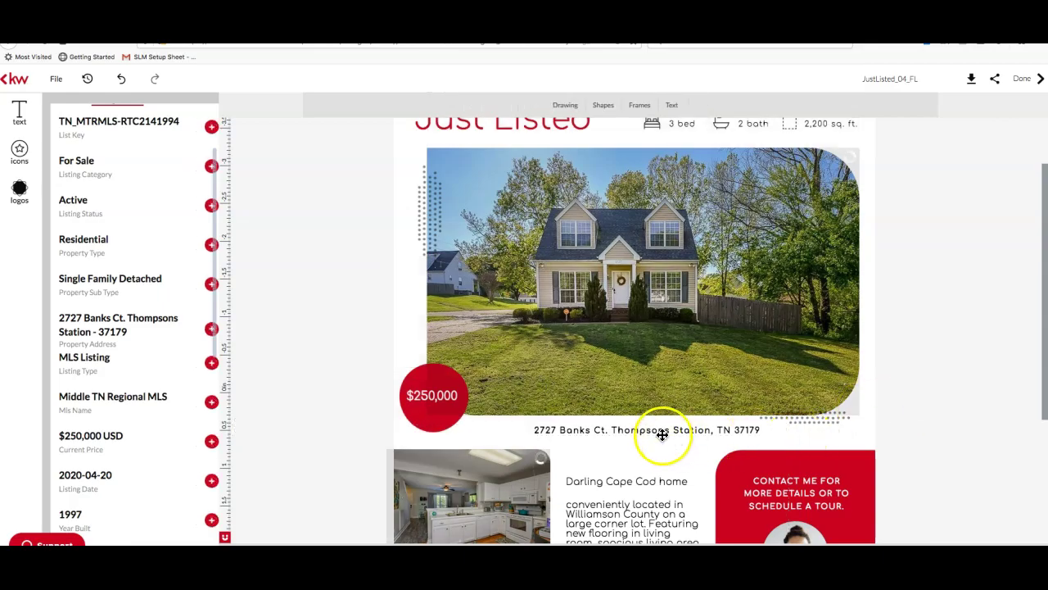
pyautogui.click(661, 429)
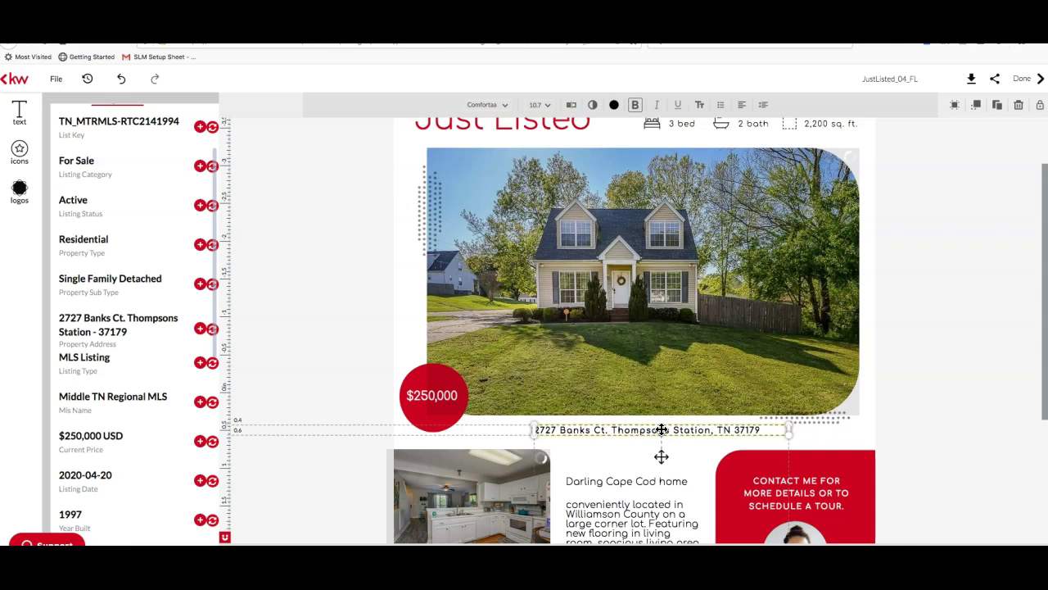
pyautogui.moveTo(661, 429)
pyautogui.mouseDown()
pyautogui.moveTo(608, 429)
pyautogui.moveTo(646, 427)
pyautogui.moveTo(636, 431)
pyautogui.mouseUp()
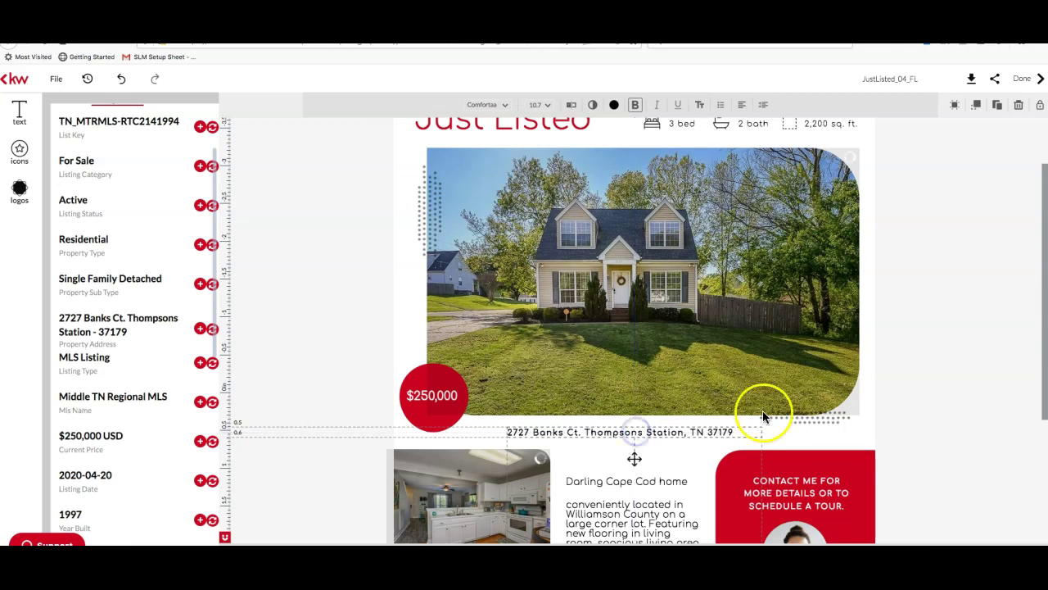
pyautogui.click(952, 402)
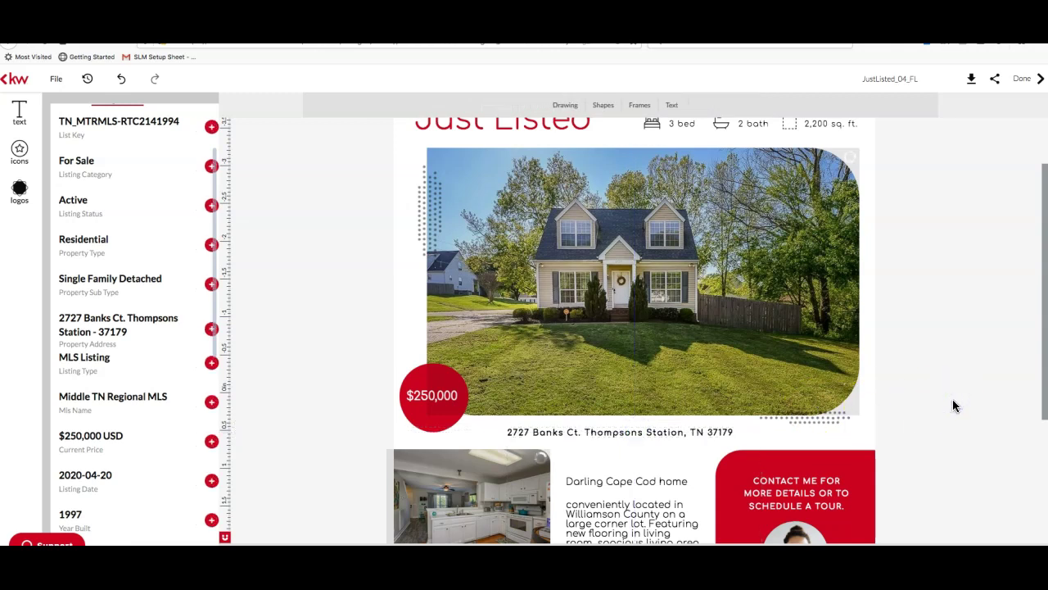
pyautogui.click(655, 434)
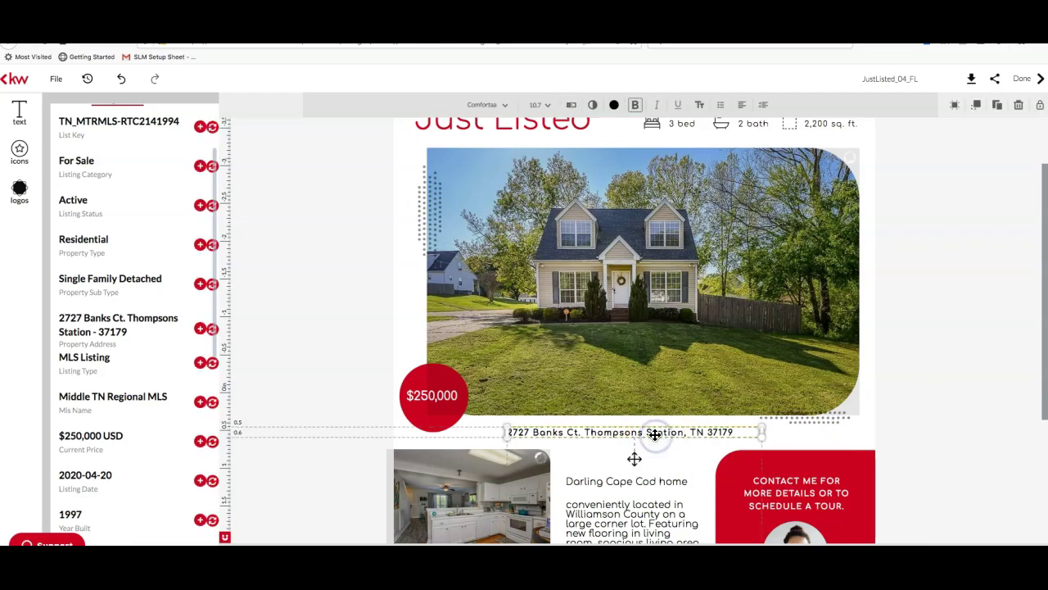
# Enlarge the address text to 16 pt, widen its box, and move it left under the photo
pyautogui.click(549, 107)
pyautogui.click(546, 208)
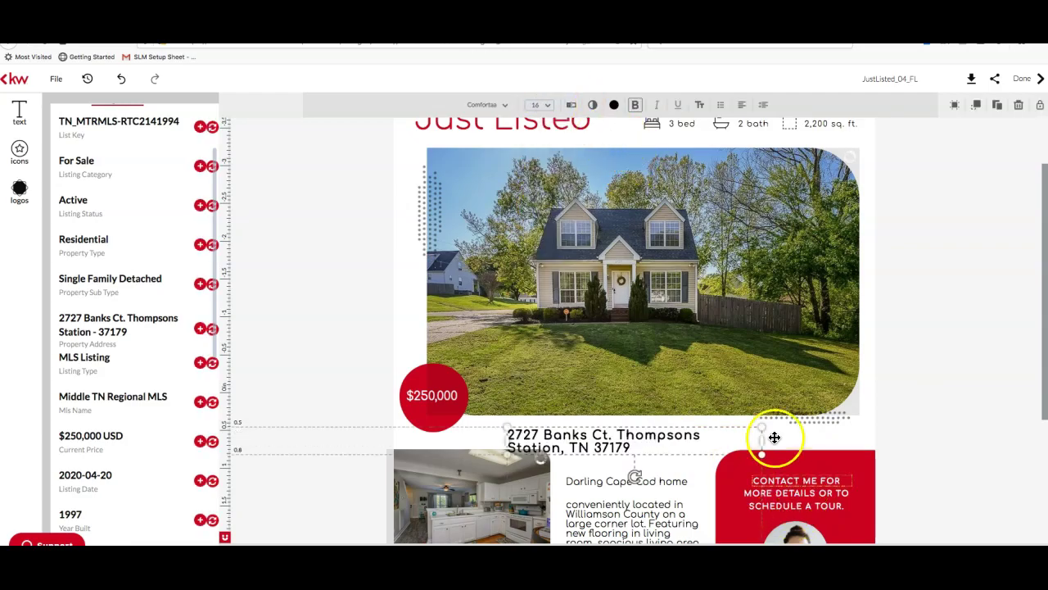
pyautogui.moveTo(761, 437); pyautogui.dragTo(857, 440)
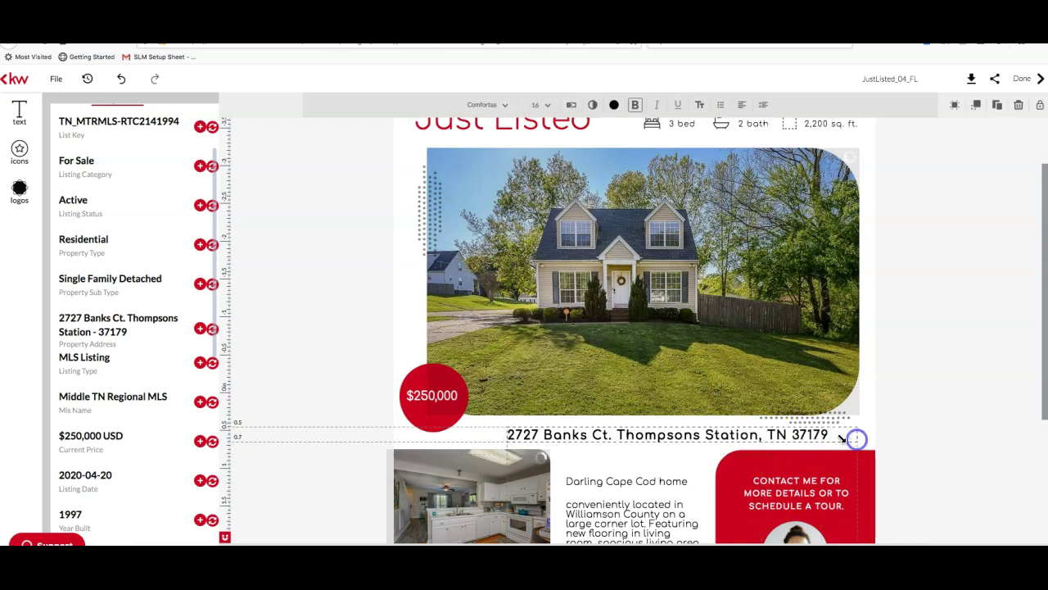
pyautogui.click(886, 421)
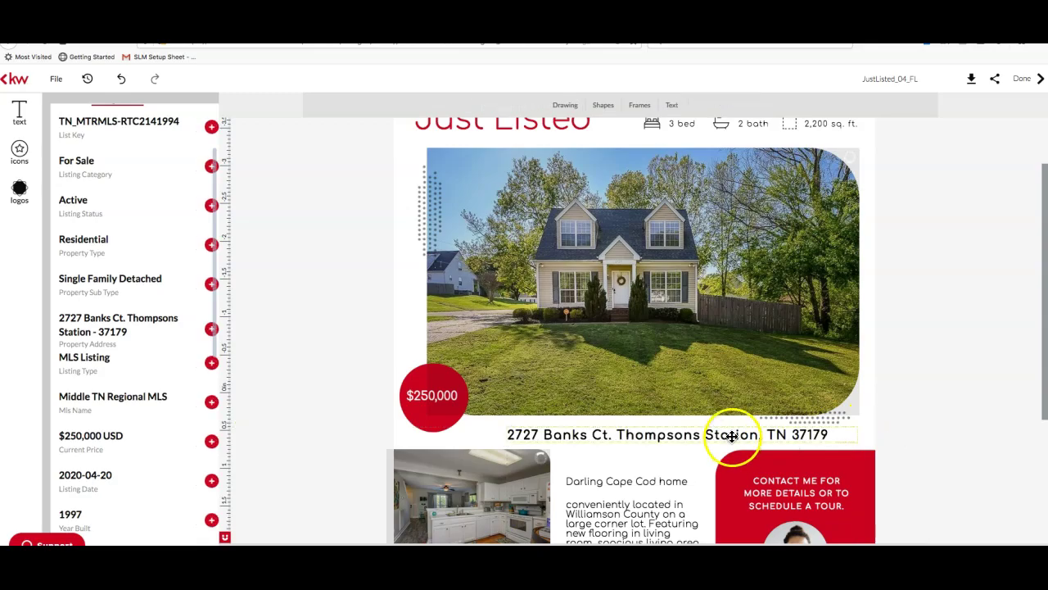
pyautogui.moveTo(731, 437); pyautogui.dragTo(696, 431)
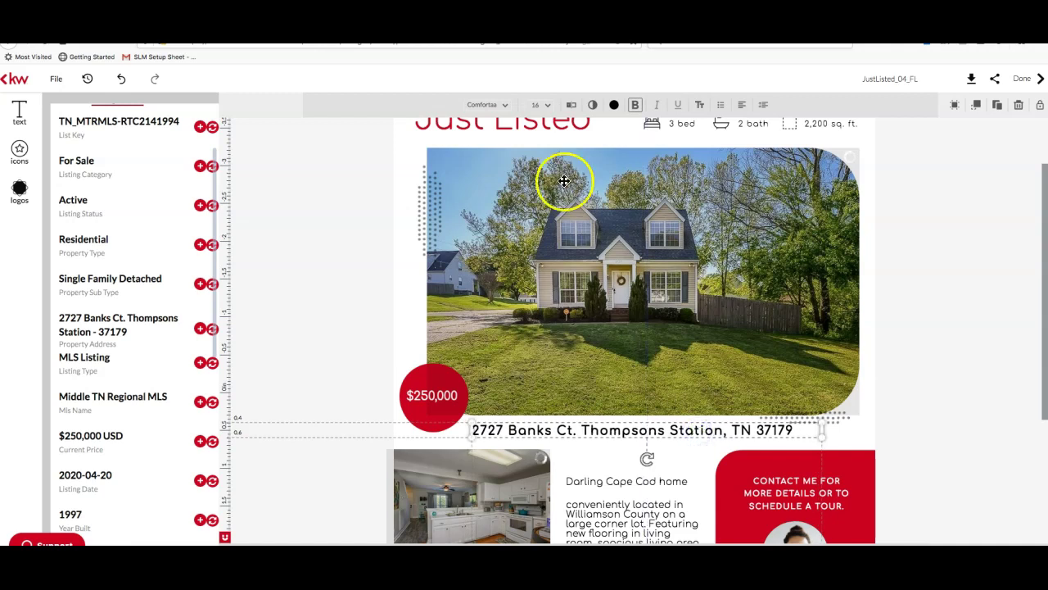
# Browse the font library list for the Comfortaa address line
pyautogui.click(505, 109)
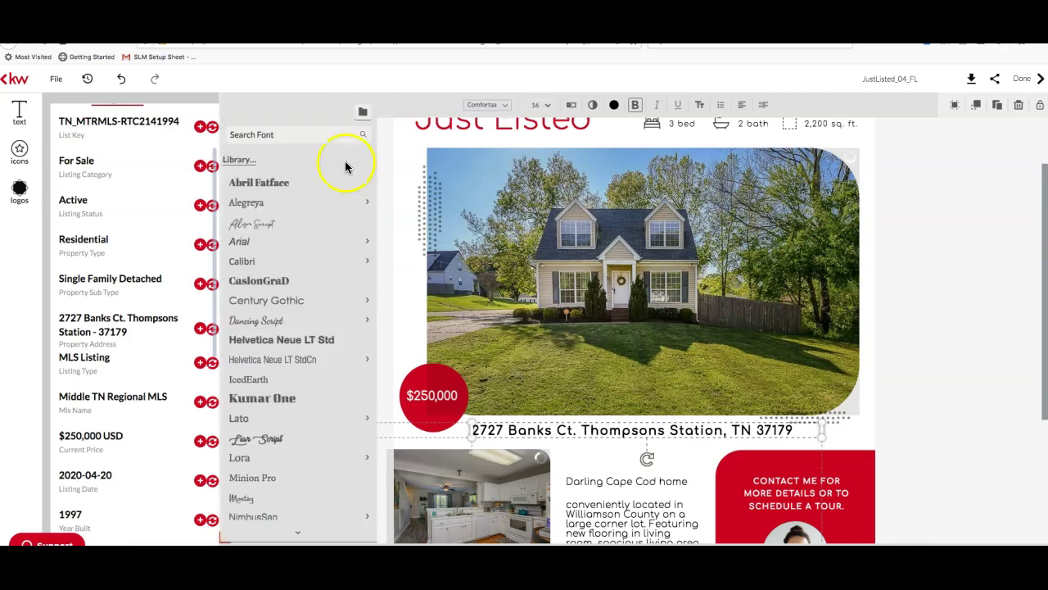
pyautogui.moveTo(335, 369)
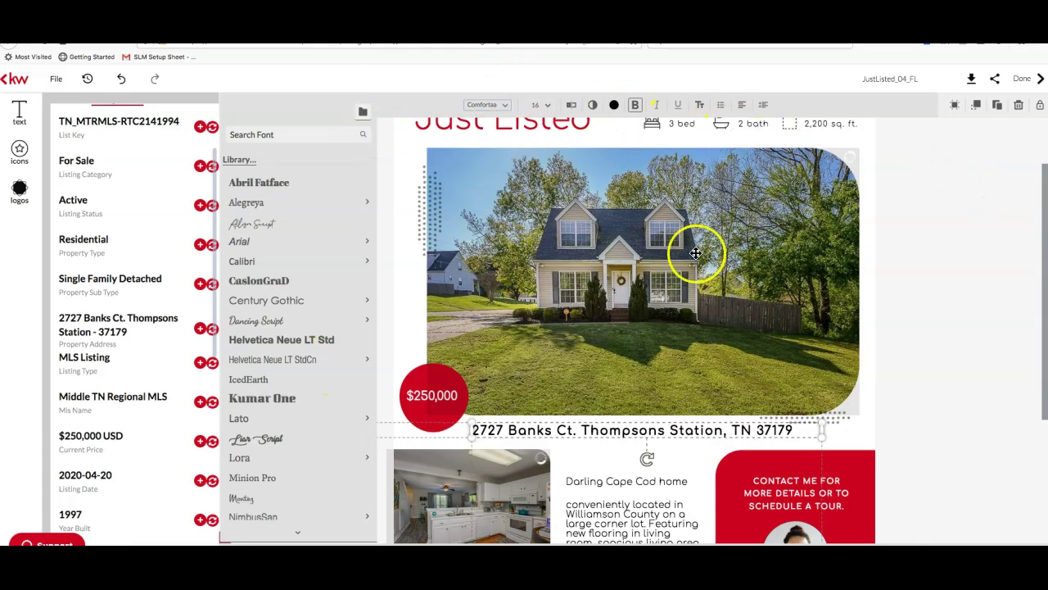
pyautogui.scroll(1, 680, 305)
pyautogui.scroll(2, 681, 304)
pyautogui.scroll(-5, 679, 196)
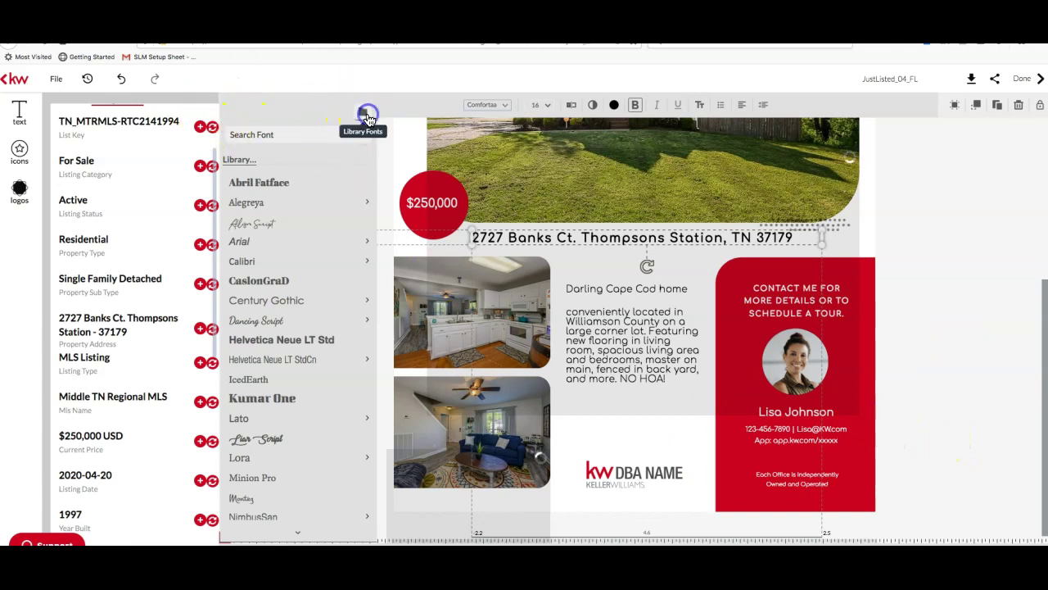
pyautogui.scroll(-1, 368, 117)
pyautogui.scroll(1, 257, 120)
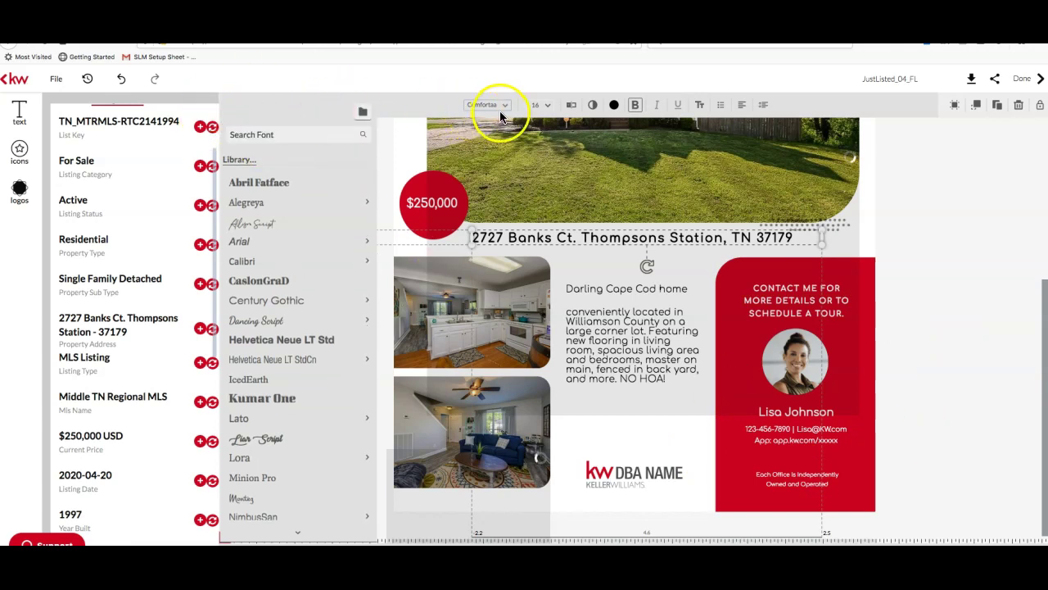
pyautogui.click(628, 486)
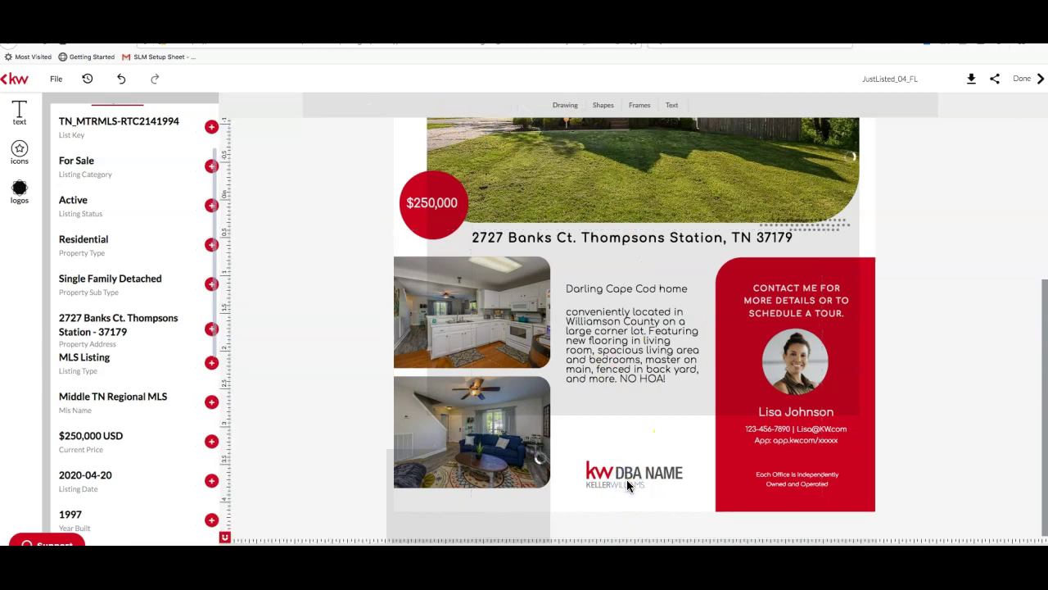
pyautogui.click(810, 359)
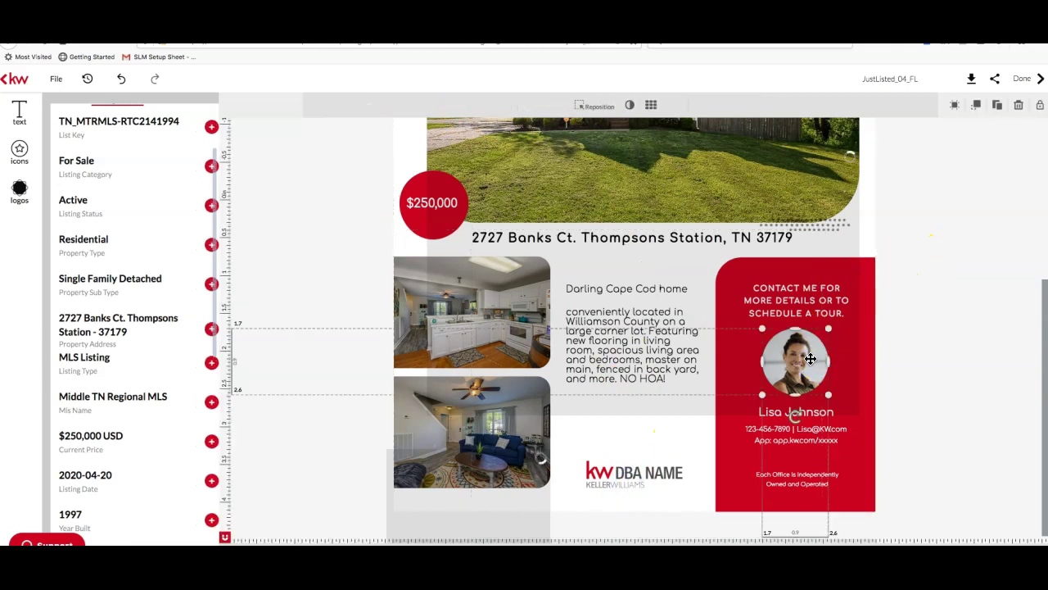
pyautogui.click(814, 356)
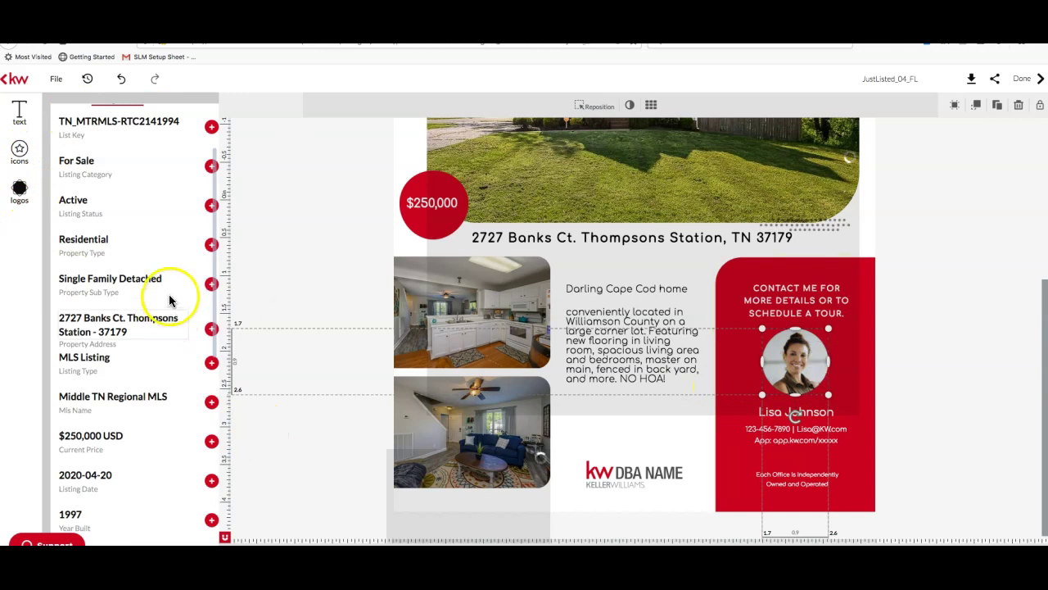
pyautogui.scroll(3, 168, 300)
pyautogui.click(68, 111)
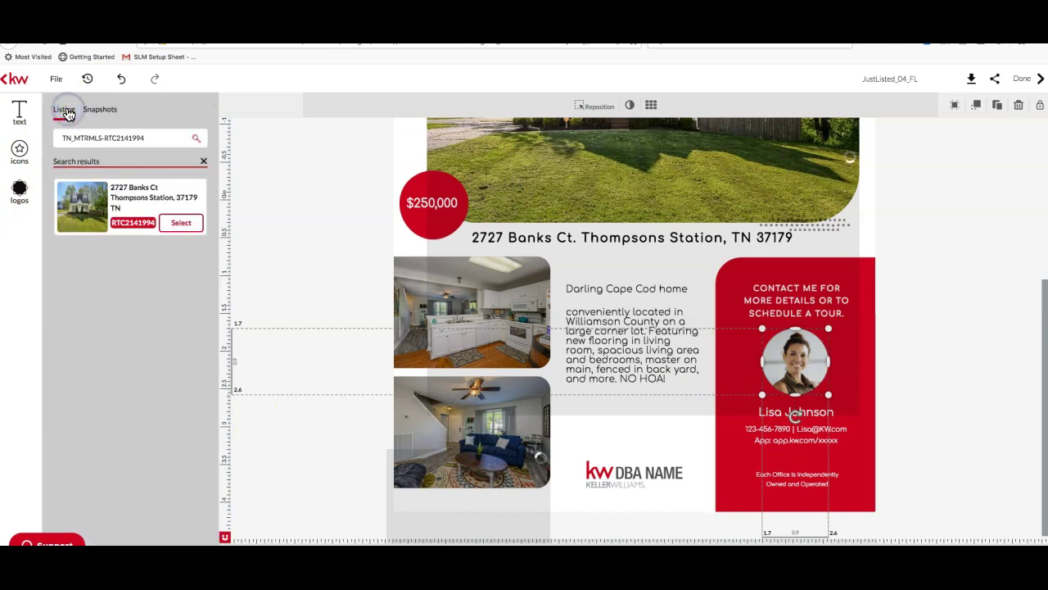
pyautogui.click(980, 425)
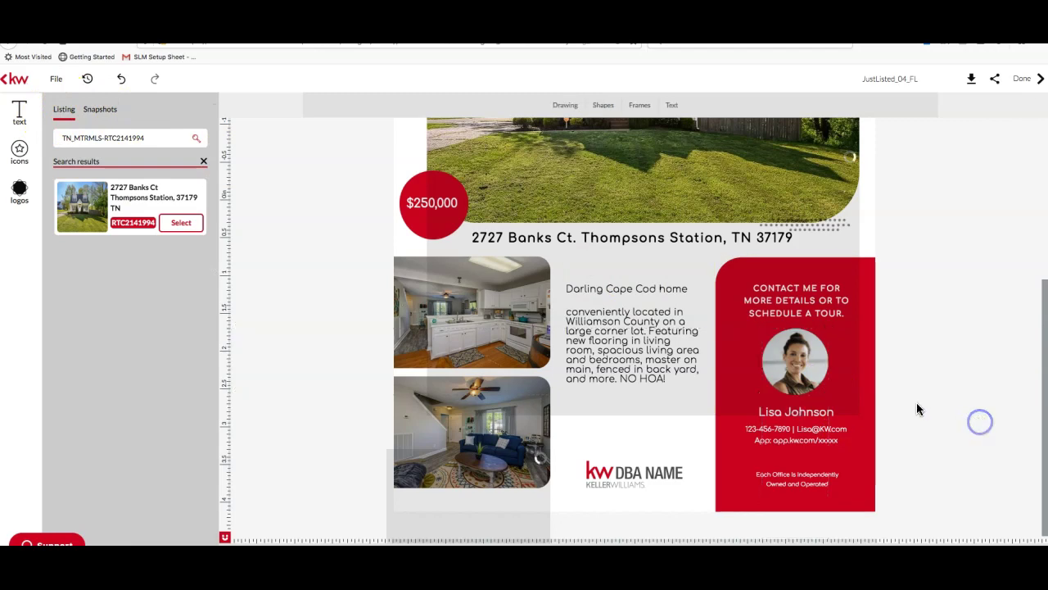
pyautogui.click(786, 358)
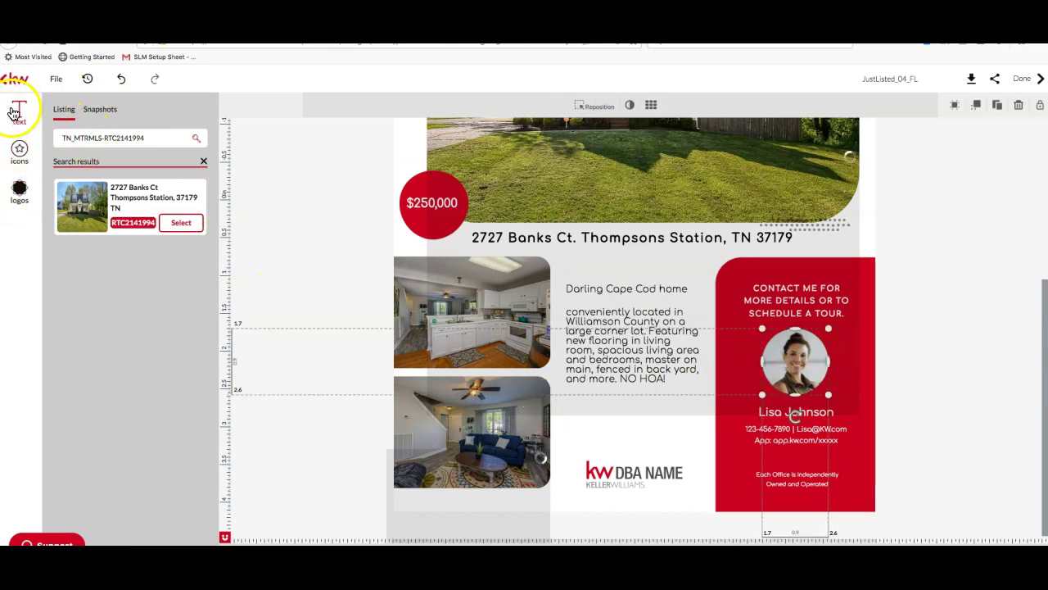
pyautogui.click(487, 451)
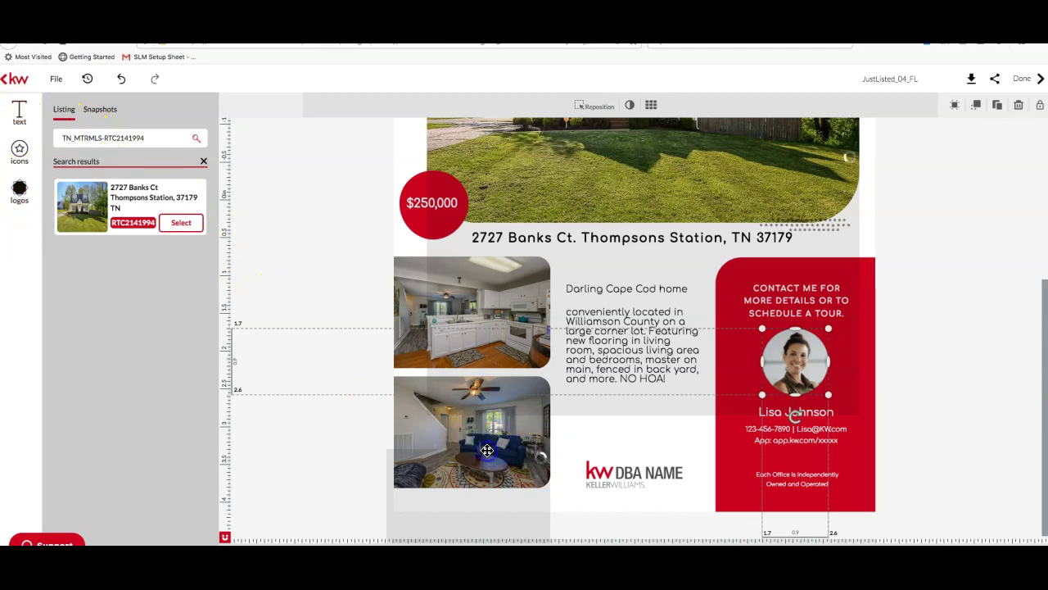
pyautogui.click(484, 339)
pyautogui.click(547, 153)
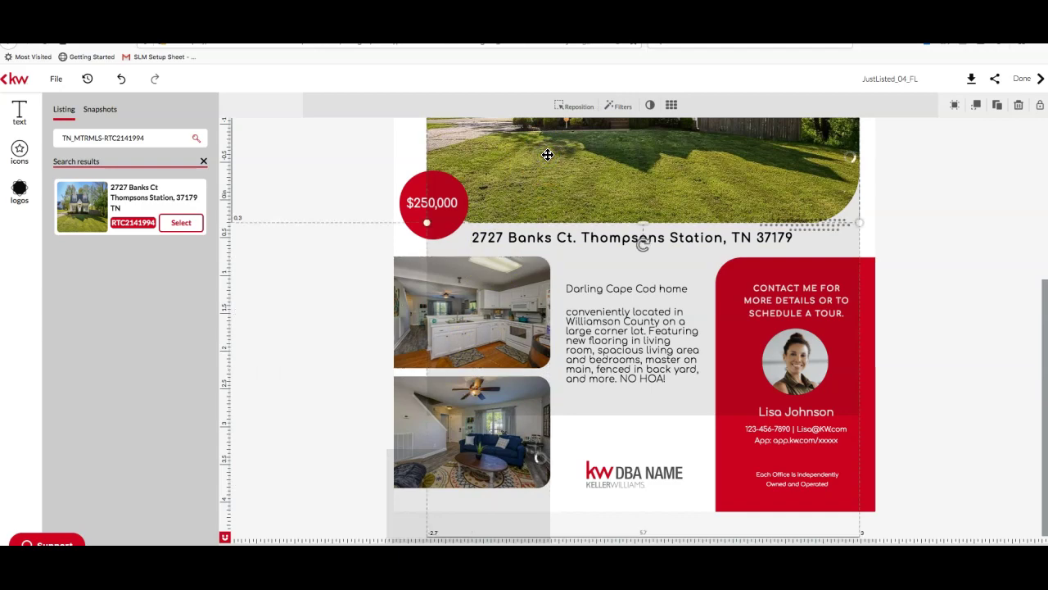
pyautogui.scroll(5, 640, 358)
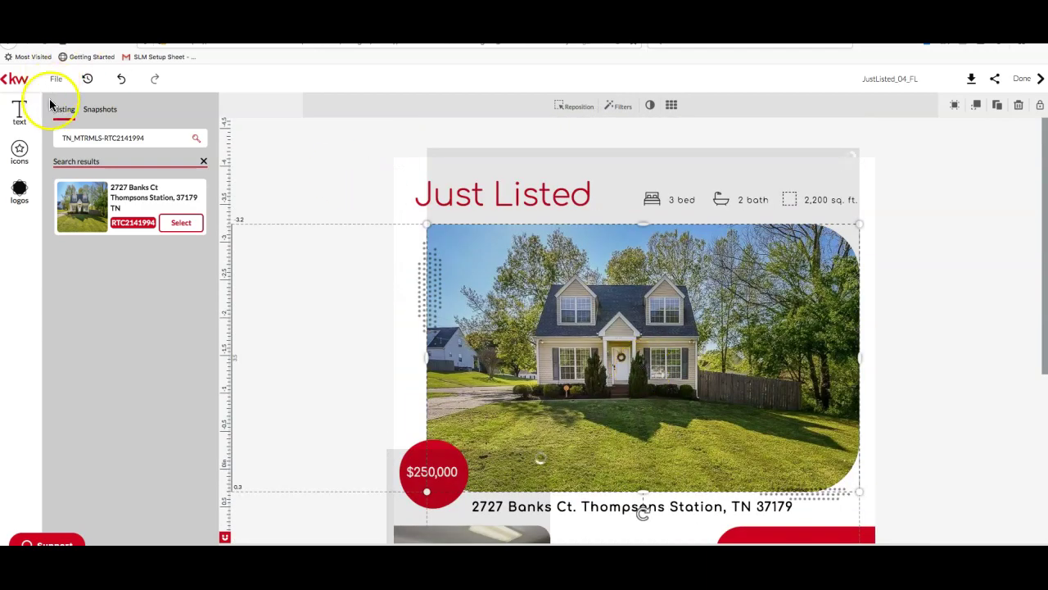
pyautogui.click(23, 115)
pyautogui.scroll(-5, 761, 398)
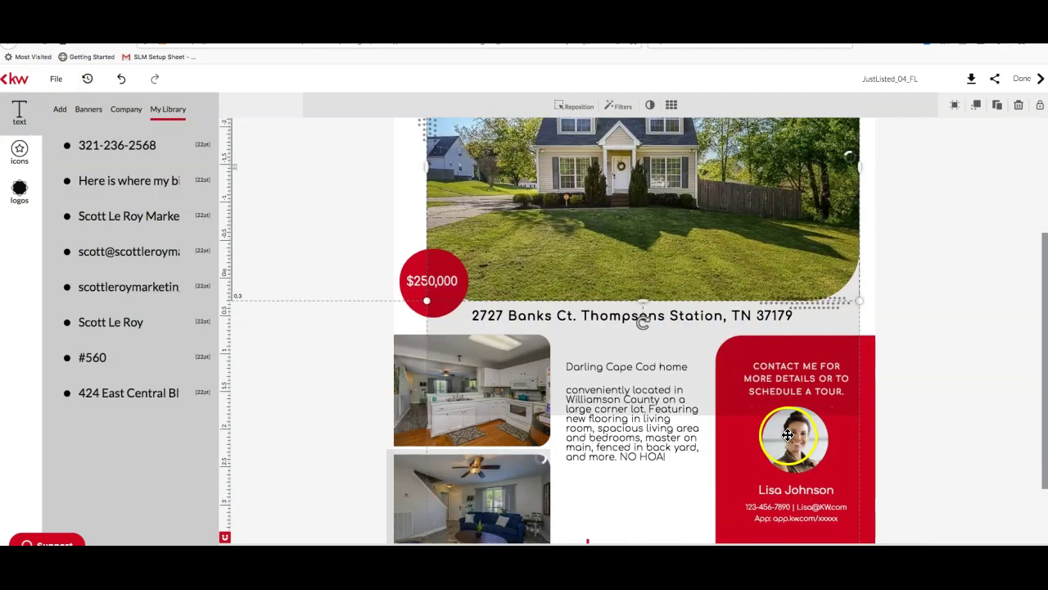
pyautogui.click(787, 435)
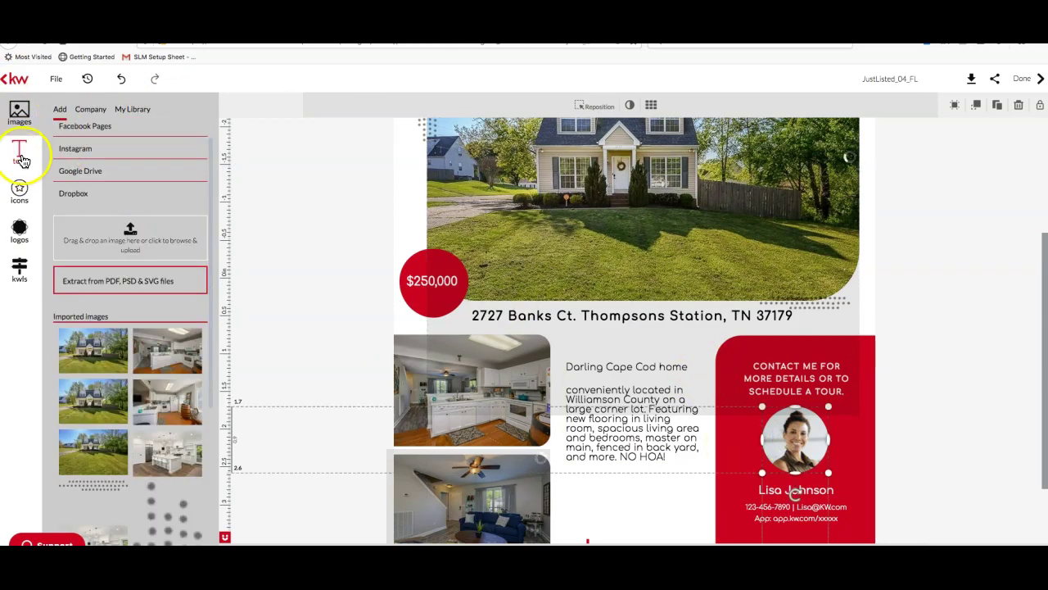
pyautogui.moveTo(168, 353); pyautogui.dragTo(798, 452)
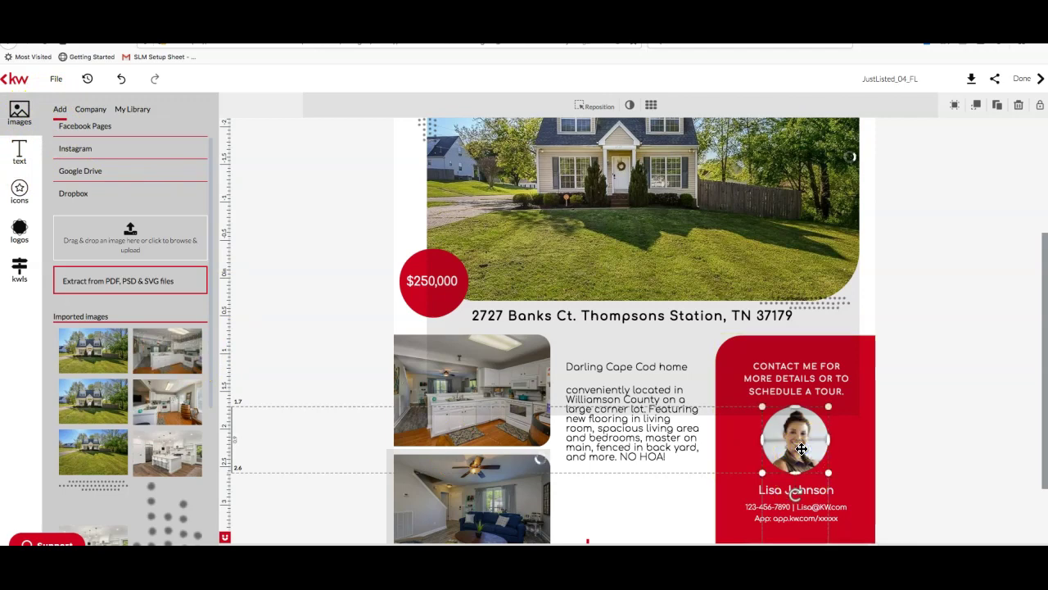
pyautogui.click(133, 112)
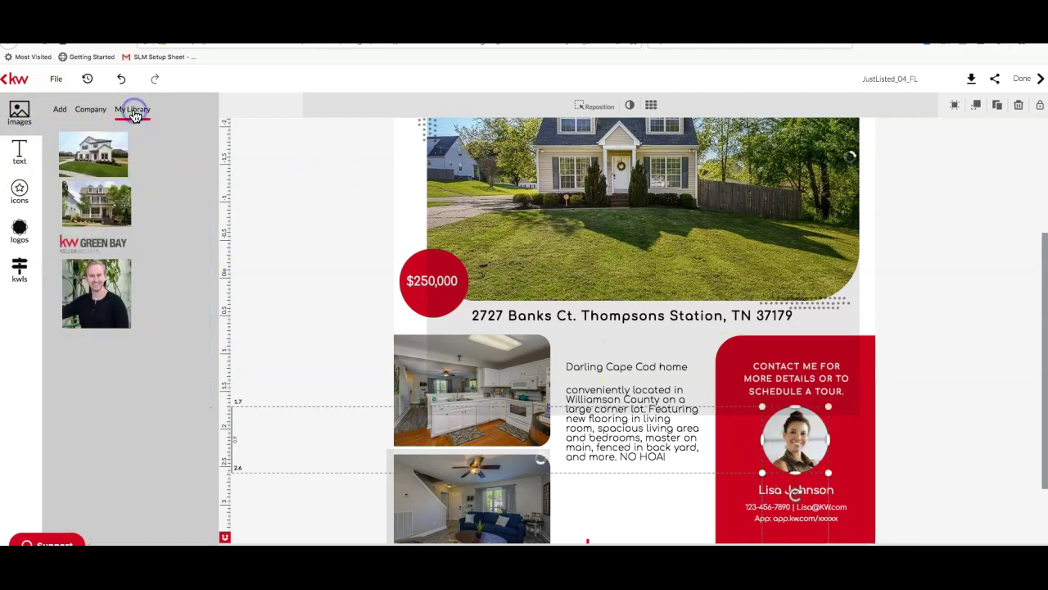
pyautogui.moveTo(189, 220)
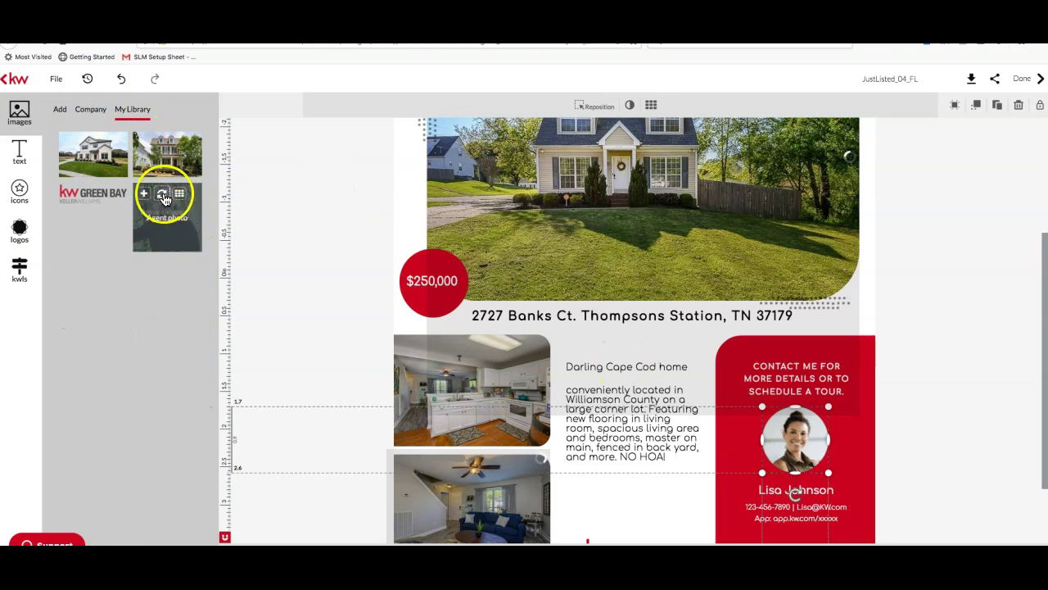
pyautogui.click(162, 195)
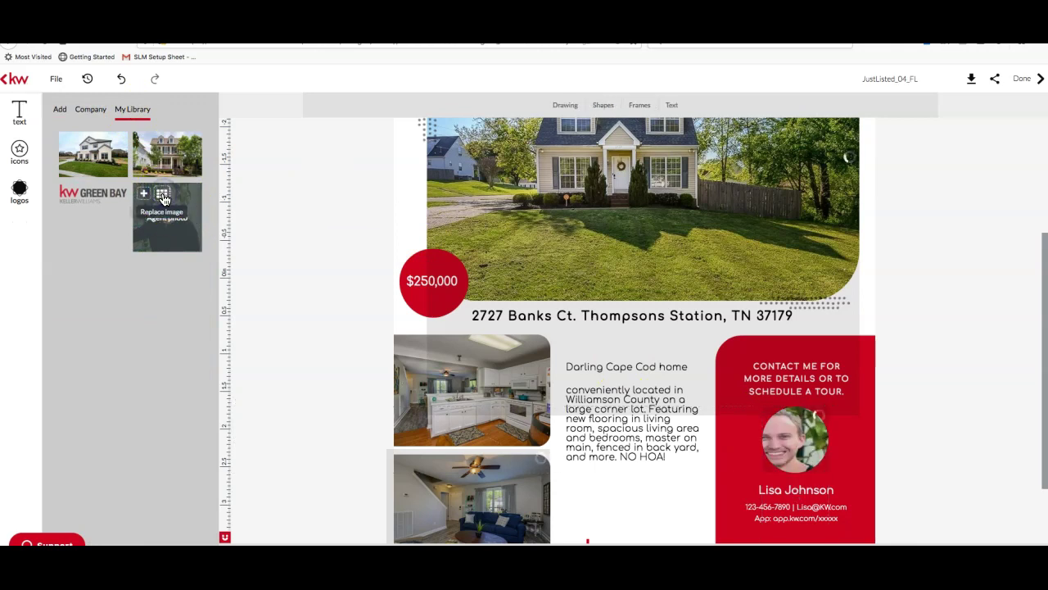
pyautogui.click(796, 449)
pyautogui.moveTo(799, 449); pyautogui.dragTo(802, 450)
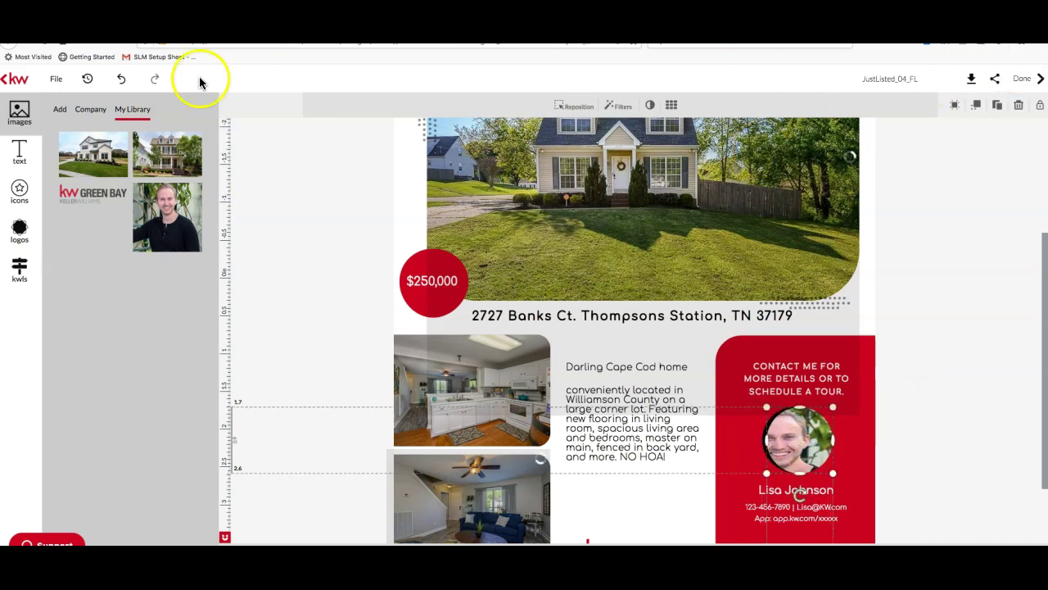
pyautogui.click(121, 79)
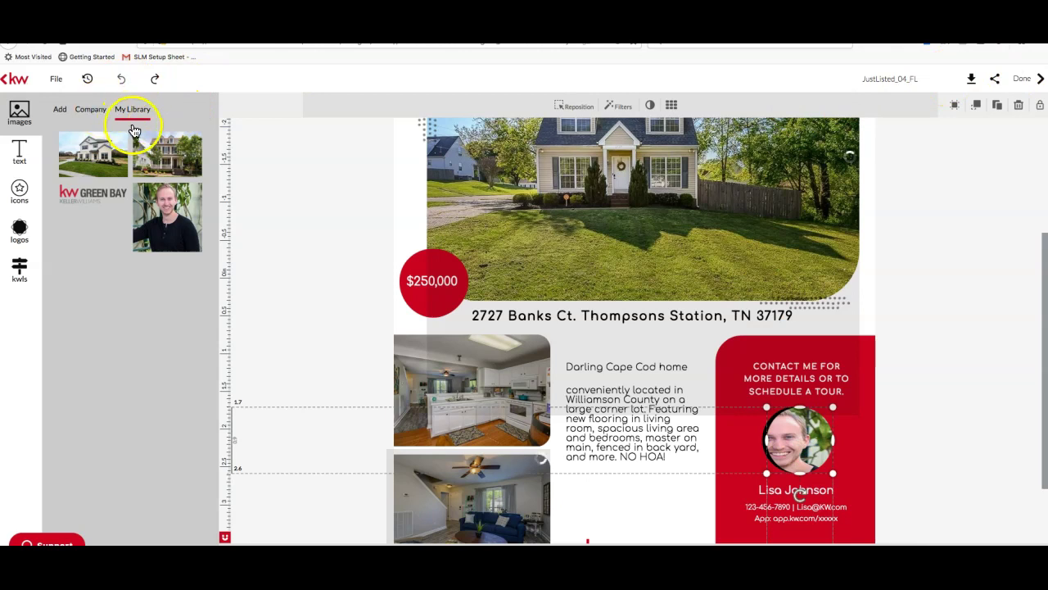
pyautogui.click(122, 79)
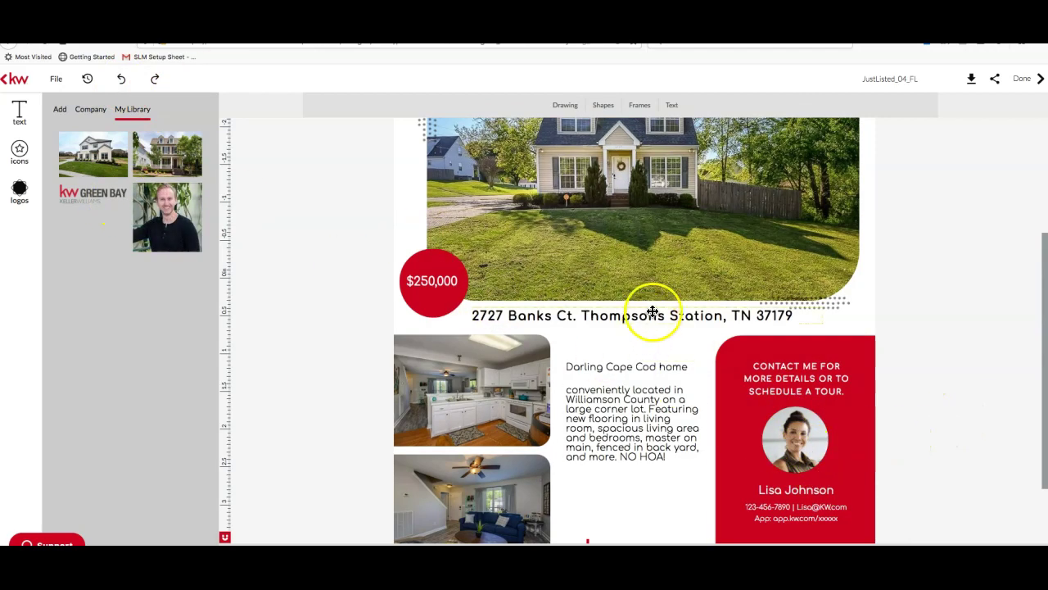
# Add the library headshot, shrink it to a thumbnail, and place it over the contact card's round photo
pyautogui.moveTo(169, 219)
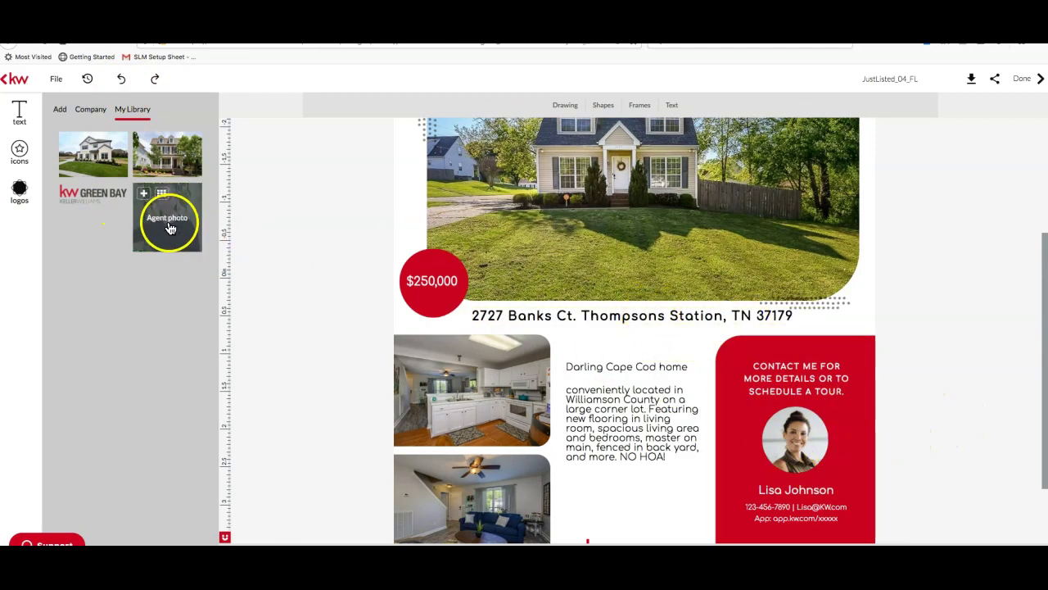
pyautogui.click(143, 193)
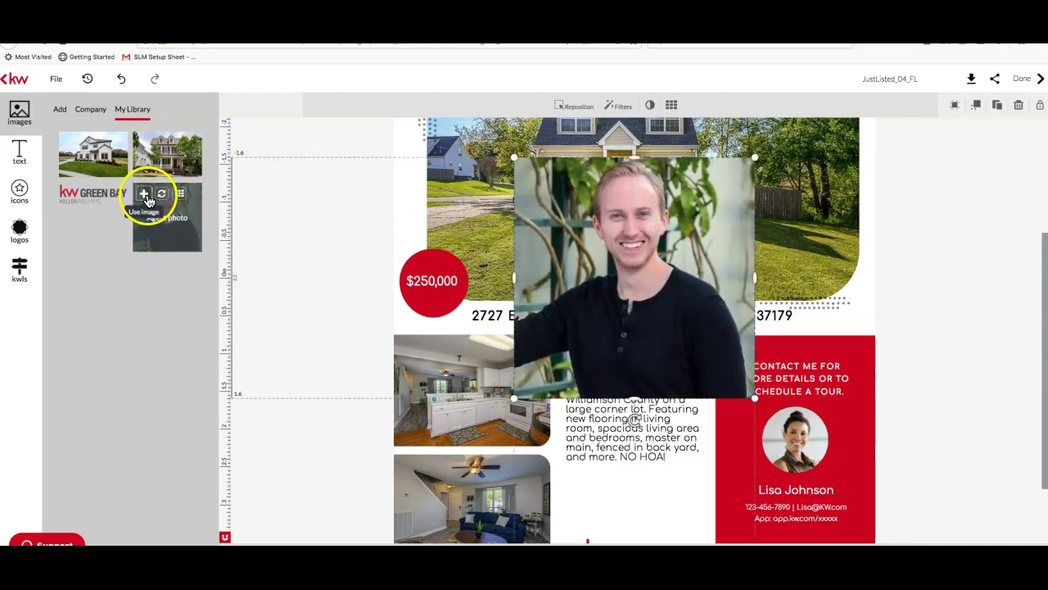
pyautogui.moveTo(758, 156); pyautogui.dragTo(594, 280)
pyautogui.moveTo(555, 364); pyautogui.dragTo(799, 446)
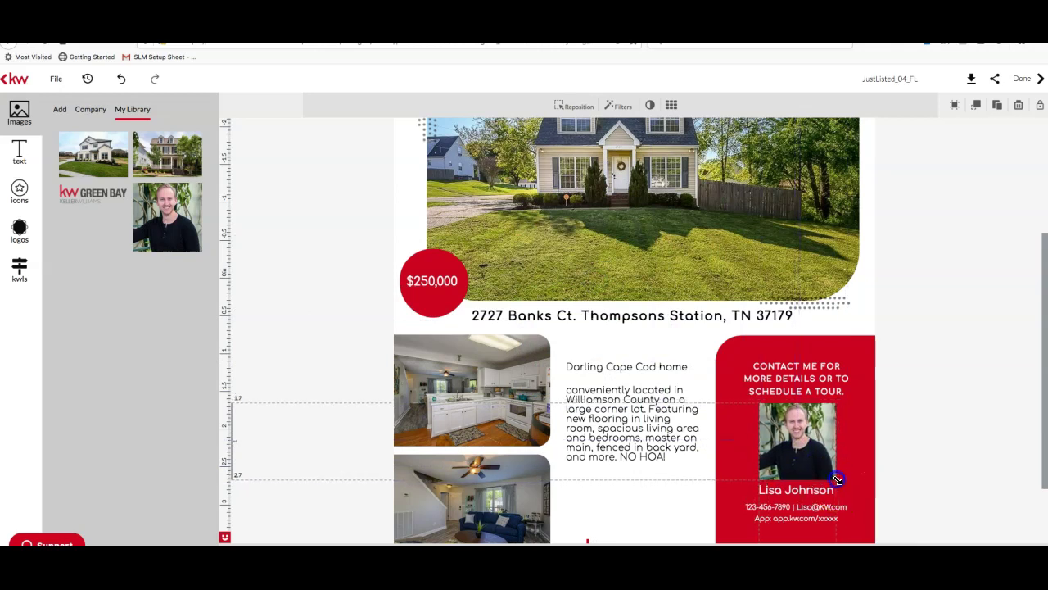
pyautogui.click(892, 456)
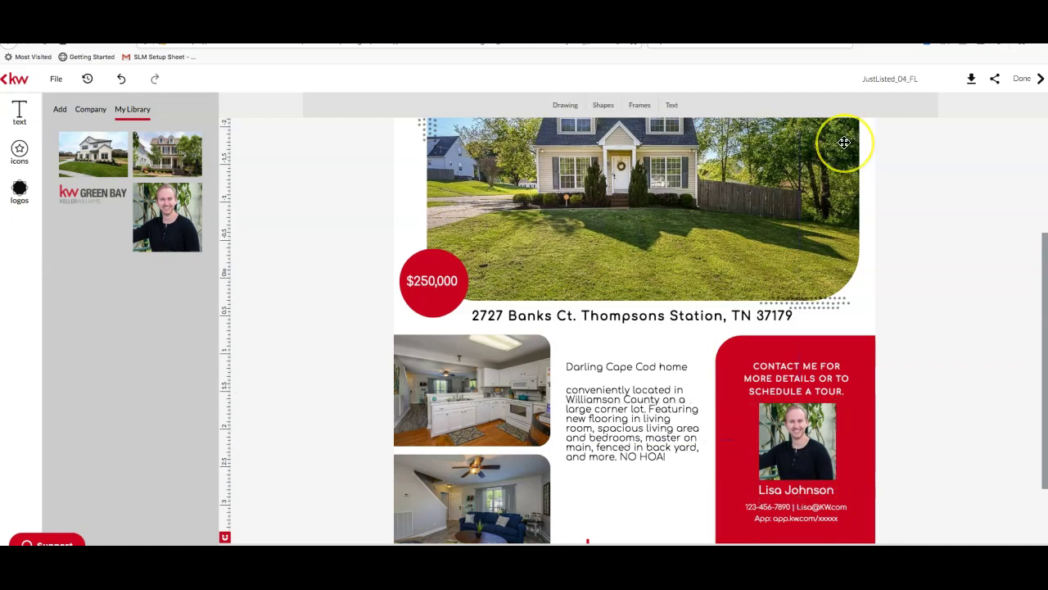
pyautogui.scroll(5, 845, 142)
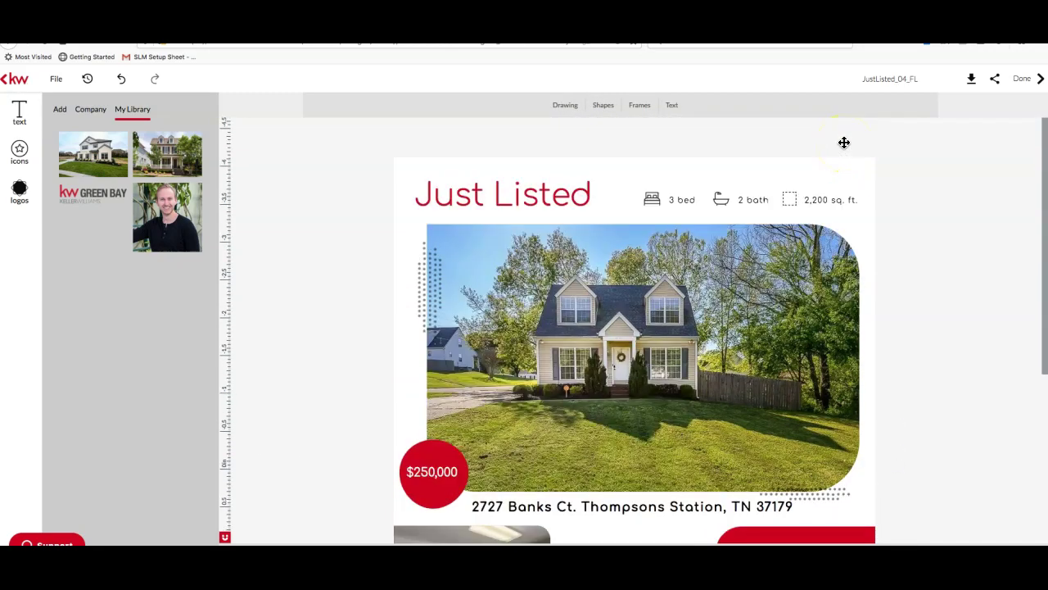
pyautogui.scroll(-7, 844, 142)
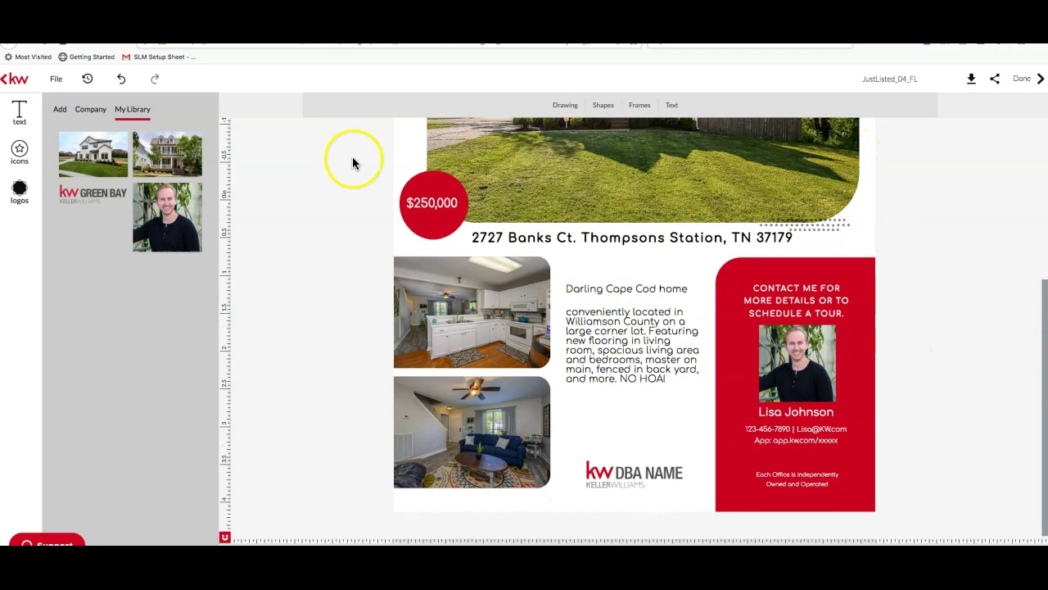
# Select the flyer's page background and review the lower part of the flyer
pyautogui.click(633, 476)
pyautogui.click(616, 471)
pyautogui.click(616, 472)
pyautogui.scroll(7, 728, 368)
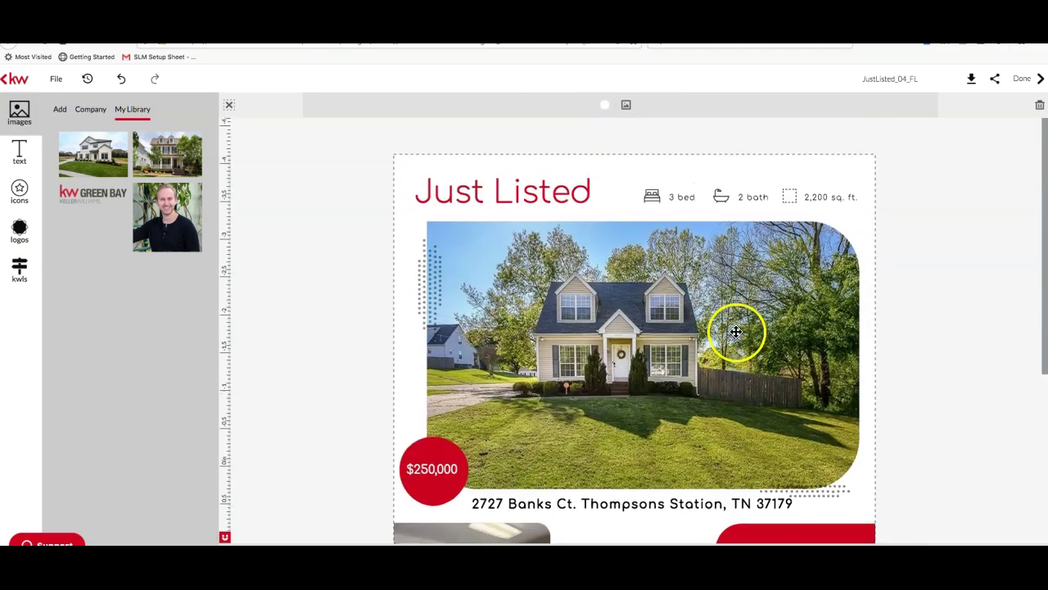
pyautogui.scroll(-6, 741, 329)
pyautogui.click(892, 78)
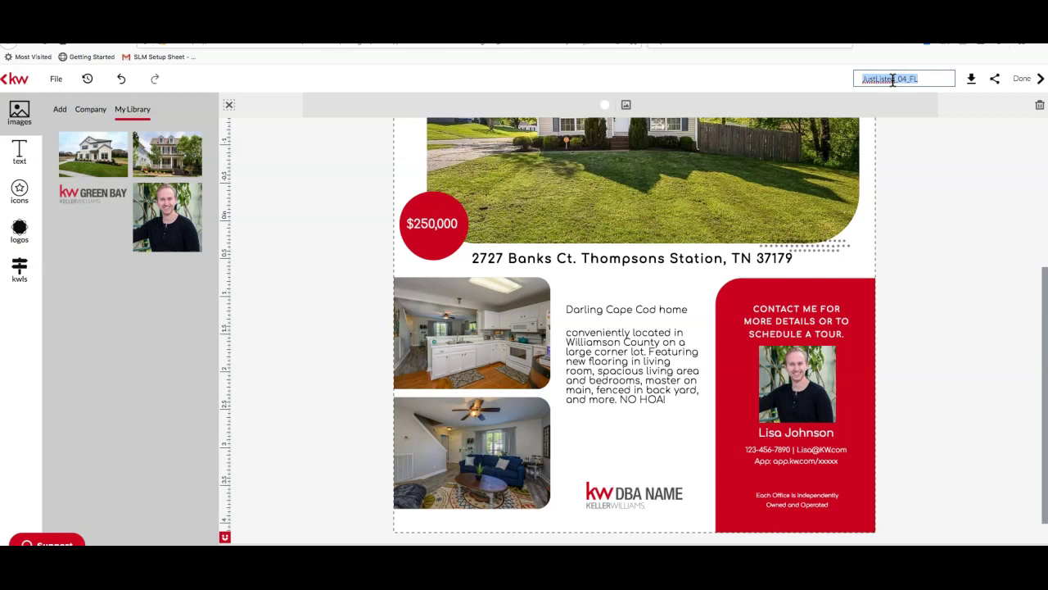
pyautogui.press('Return')
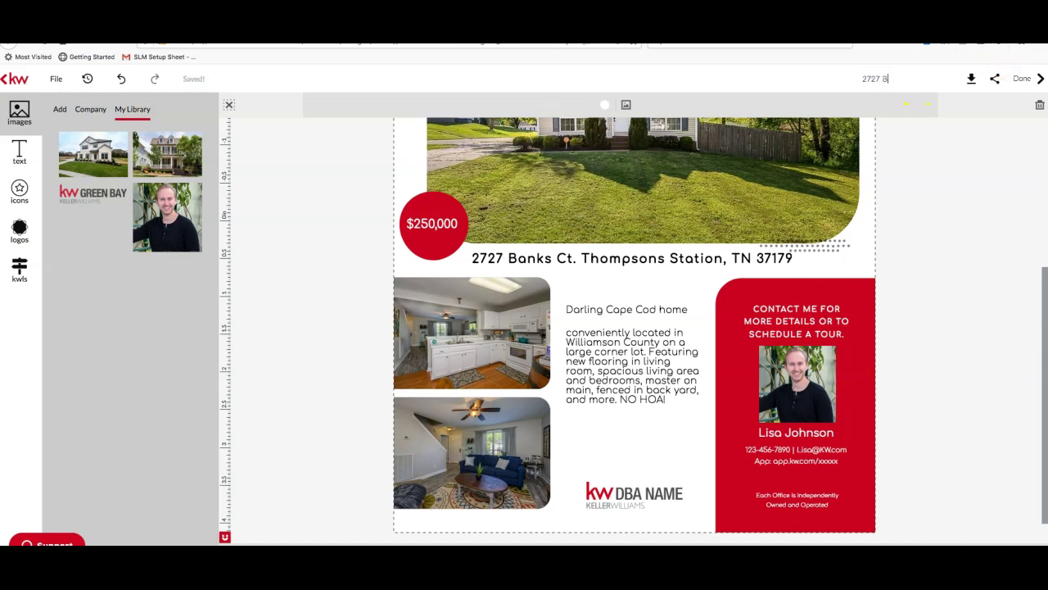
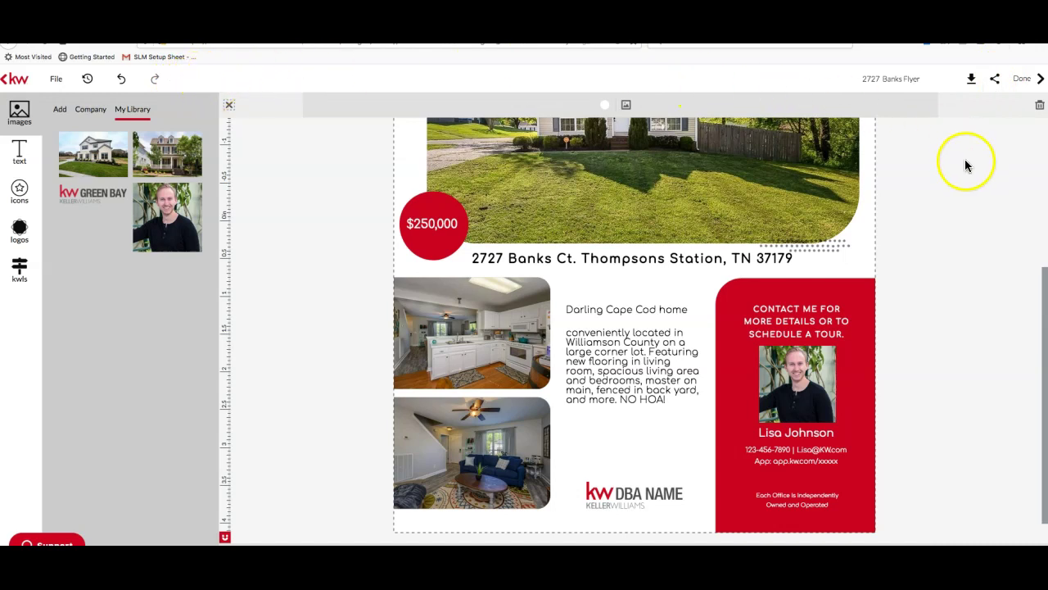
# Download the flyer as a high-resolution print-quality PDF
pyautogui.click(962, 81)
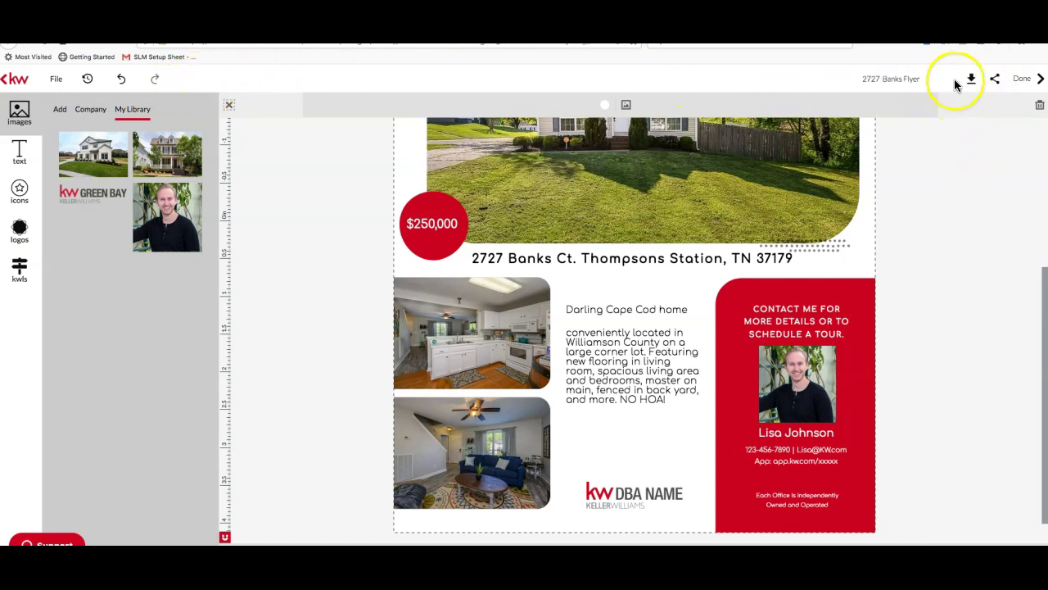
pyautogui.click(971, 79)
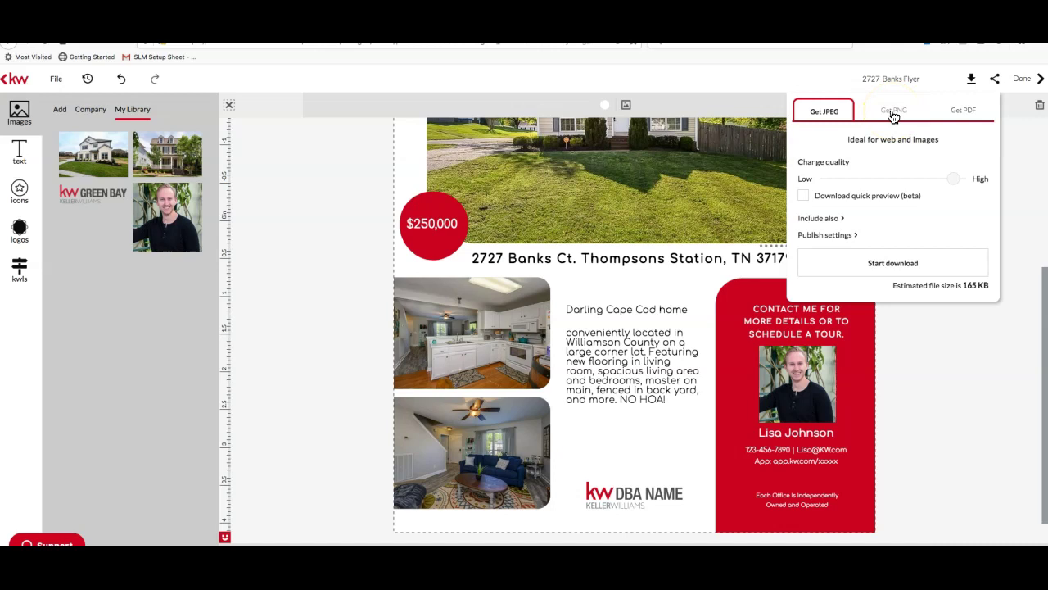
pyautogui.click(952, 115)
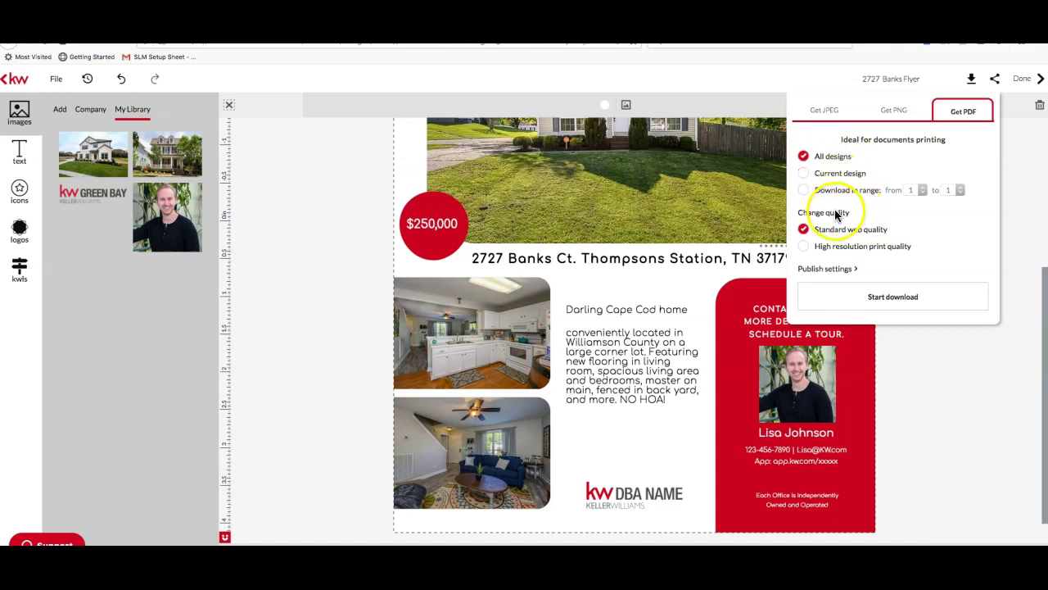
pyautogui.click(827, 245)
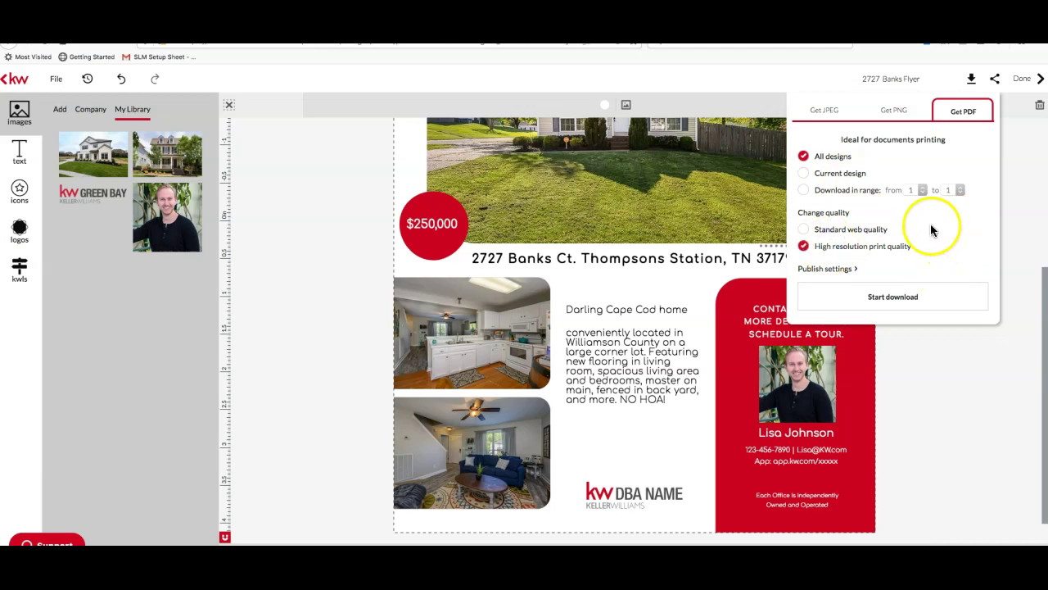
pyautogui.click(907, 300)
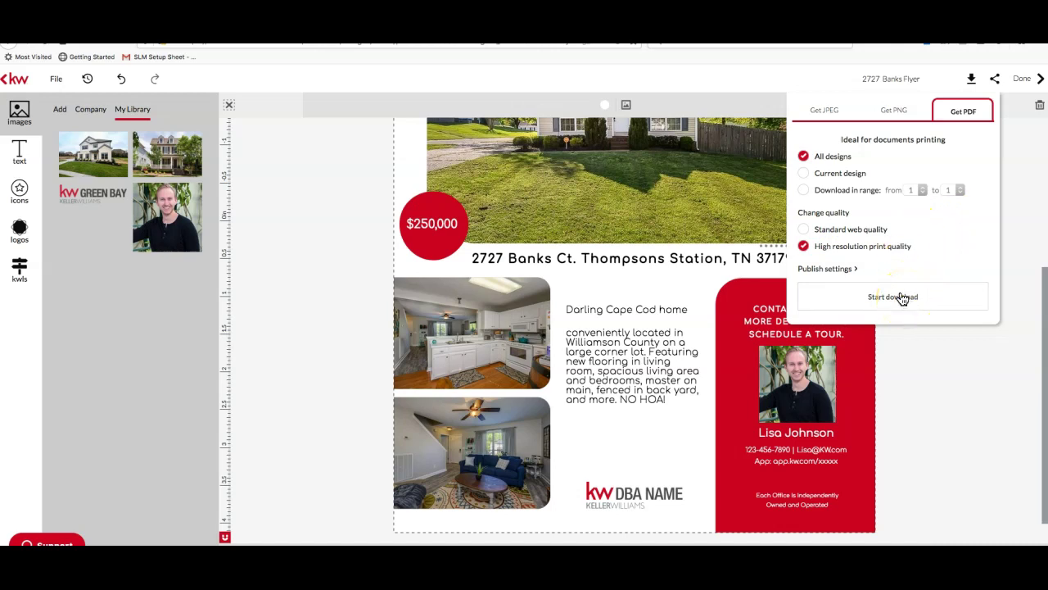
pyautogui.click(902, 297)
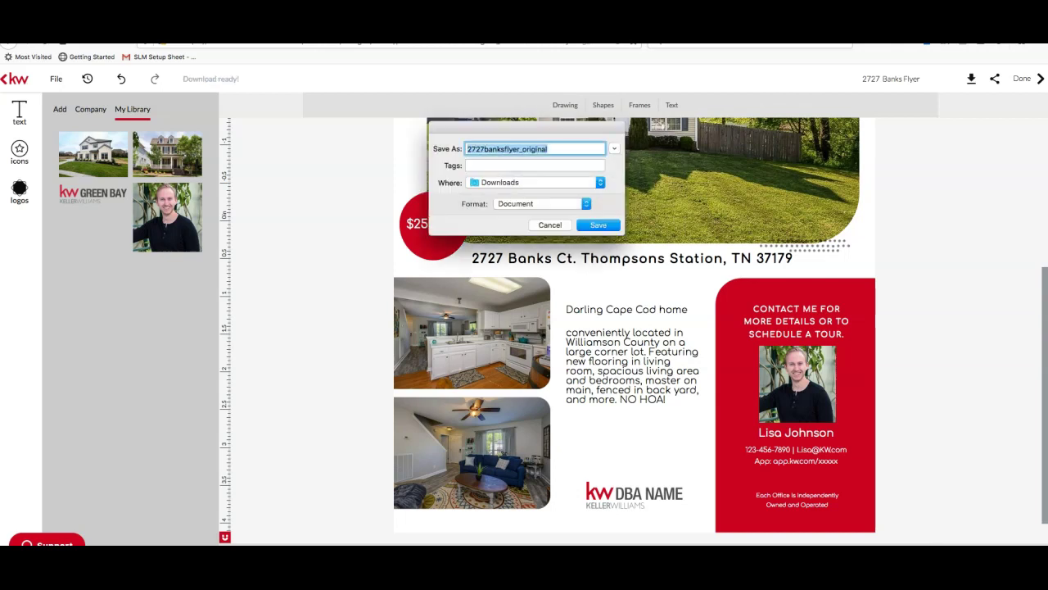
pyautogui.click(586, 225)
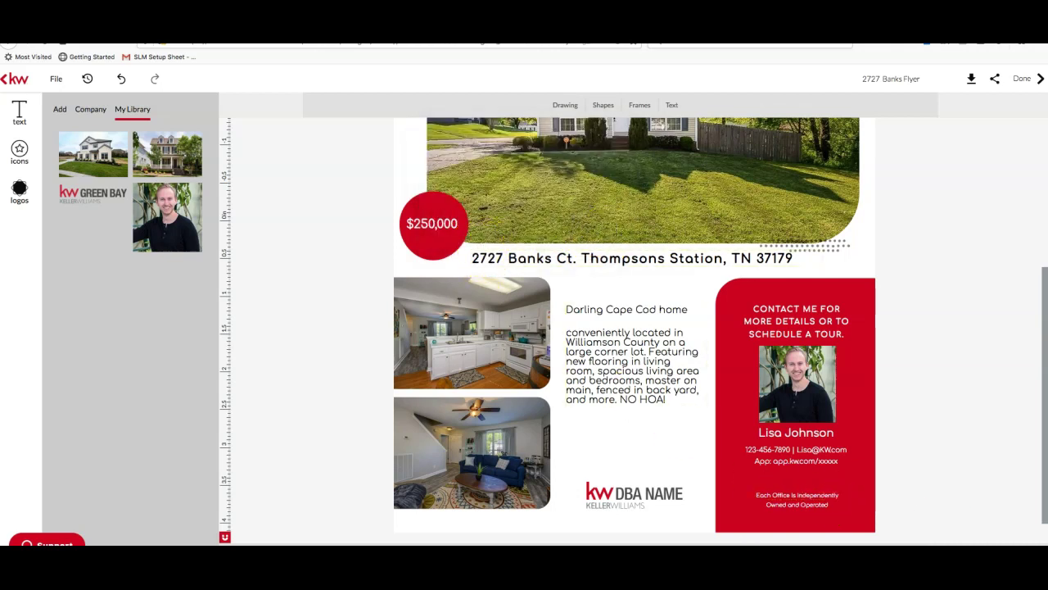
pyautogui.moveTo(1042, 541); pyautogui.dragTo(1046, 543)
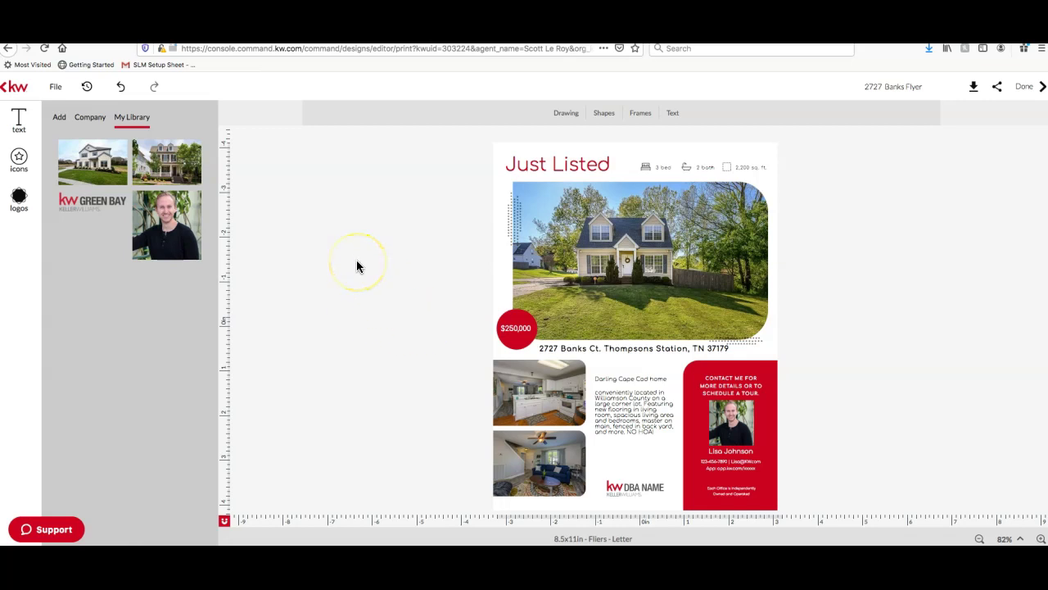
pyautogui.click(5, 93)
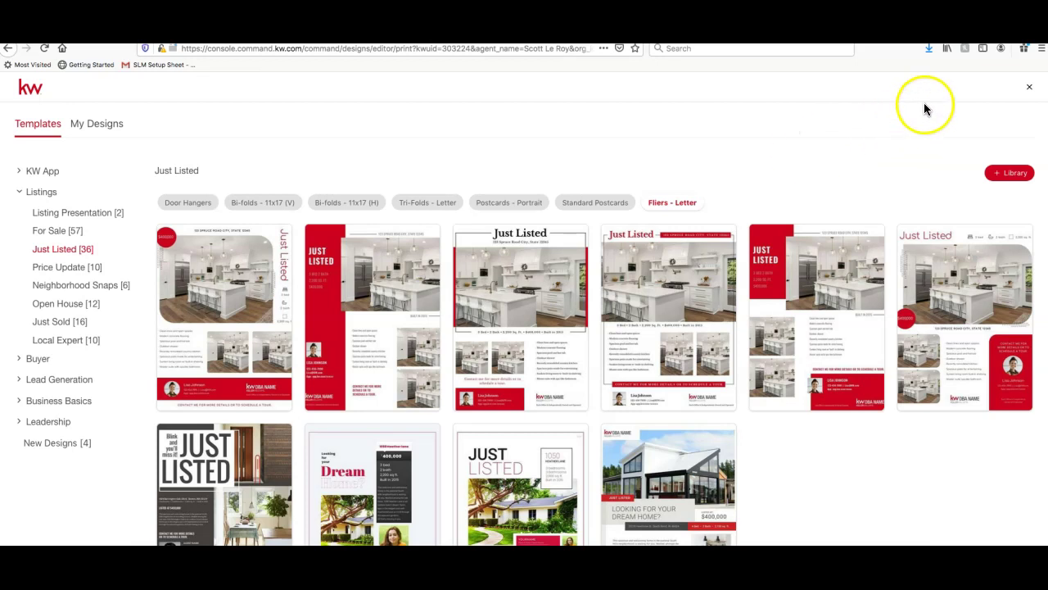
# Close the Just Listed template gallery to get back to My Design Templates
pyautogui.click(1030, 92)
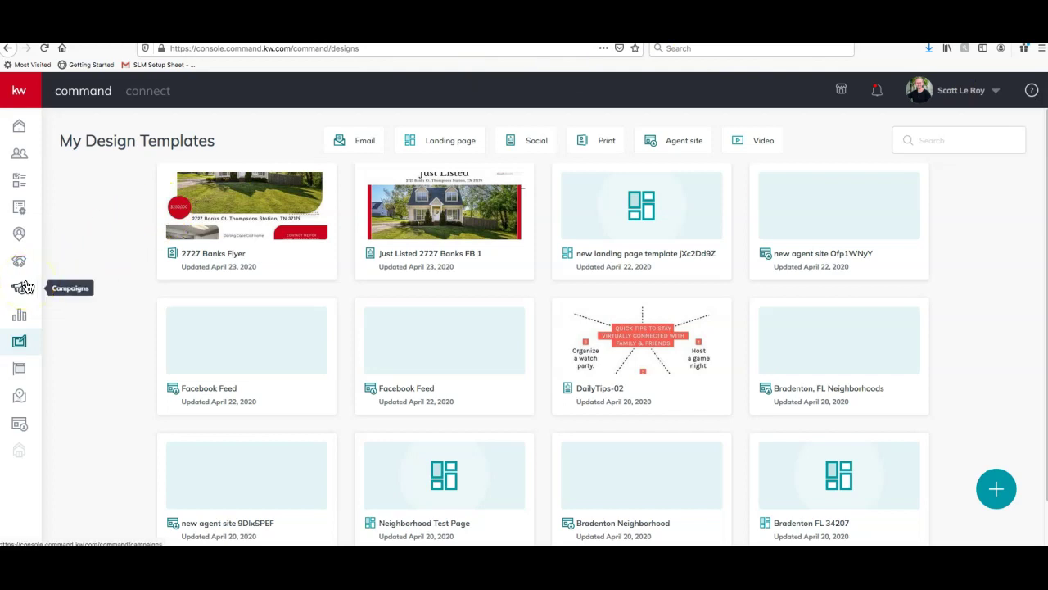
# Go to the Campaigns dashboard from the left sidebar
pyautogui.click(26, 292)
pyautogui.click(20, 291)
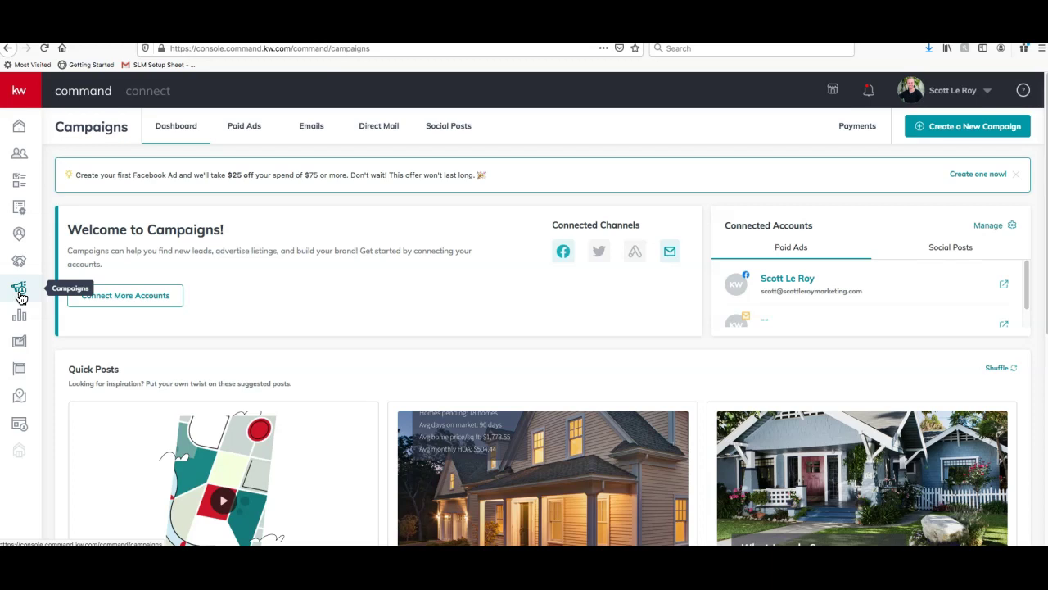
# Show the Social Posts accounts under Connected Accounts
pyautogui.click(562, 169)
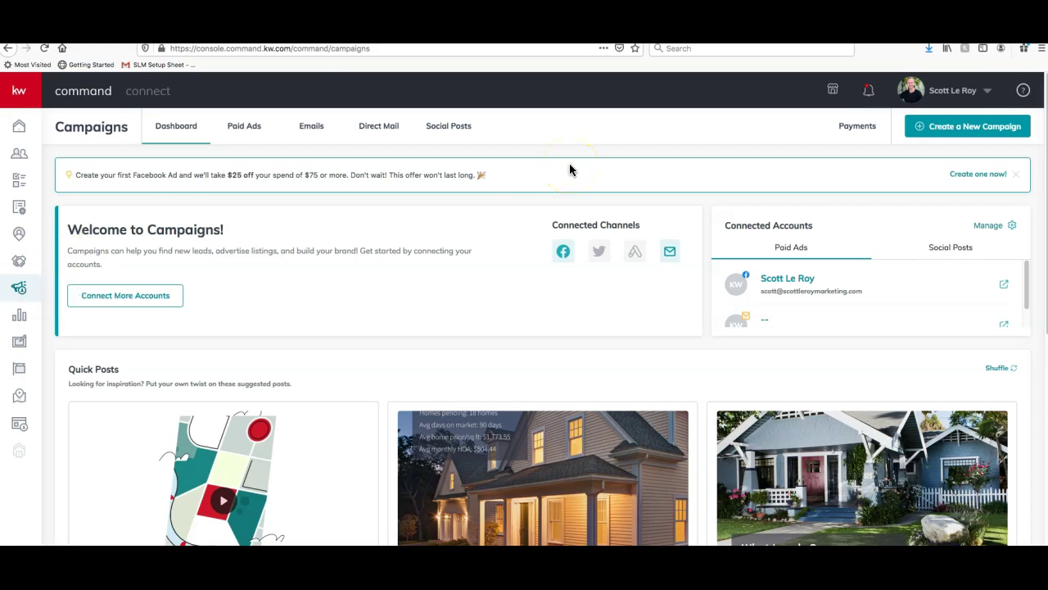
pyautogui.scroll(-3, 541, 270)
pyautogui.scroll(-3, 525, 256)
pyautogui.scroll(5, 521, 253)
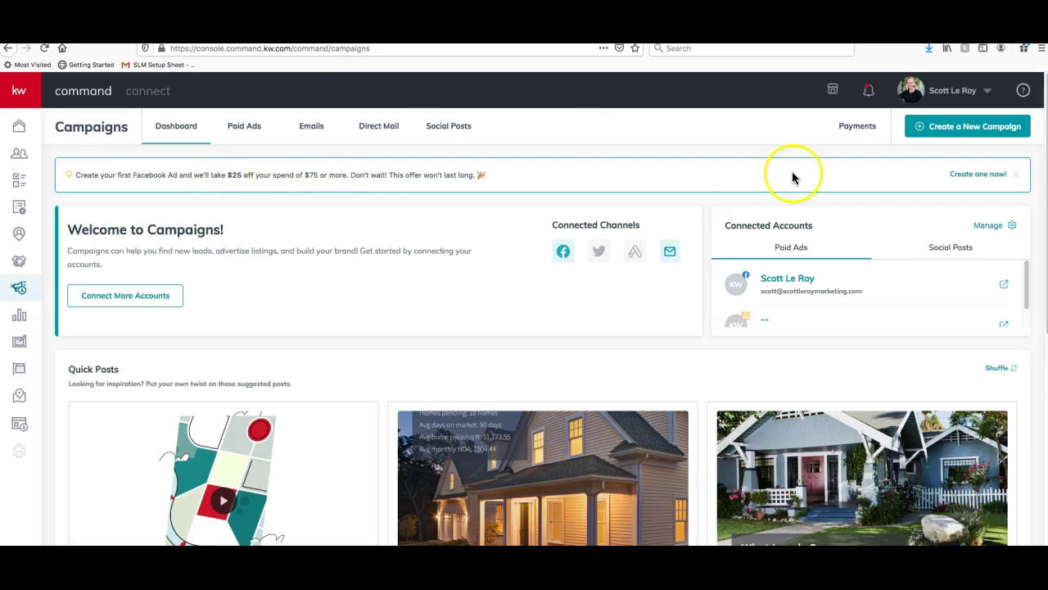
pyautogui.scroll(-3, 880, 259)
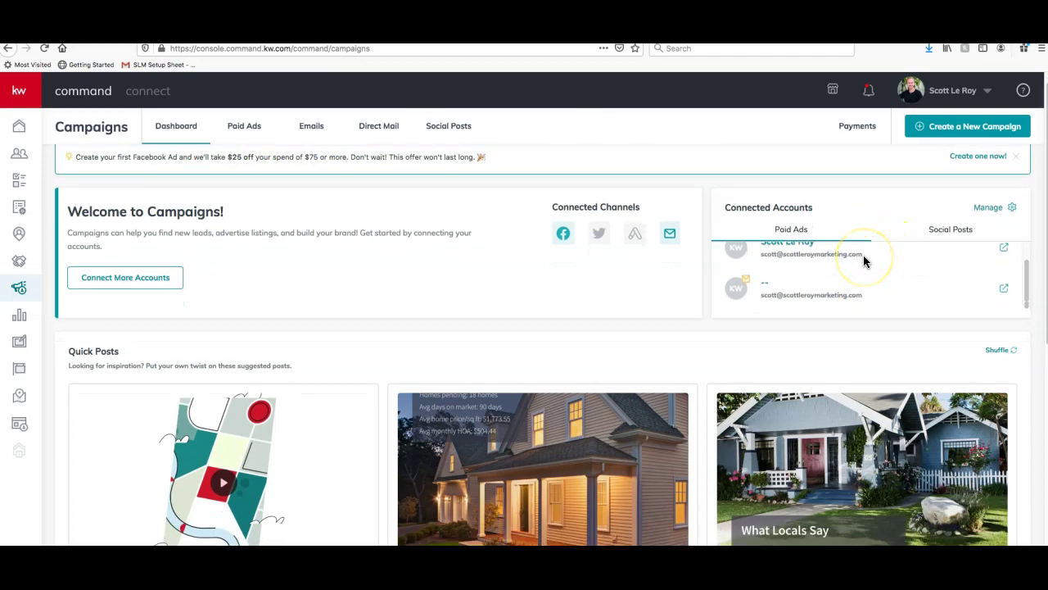
pyautogui.scroll(1, 864, 261)
pyautogui.scroll(-2, 863, 261)
pyautogui.scroll(2, 859, 262)
pyautogui.click(813, 283)
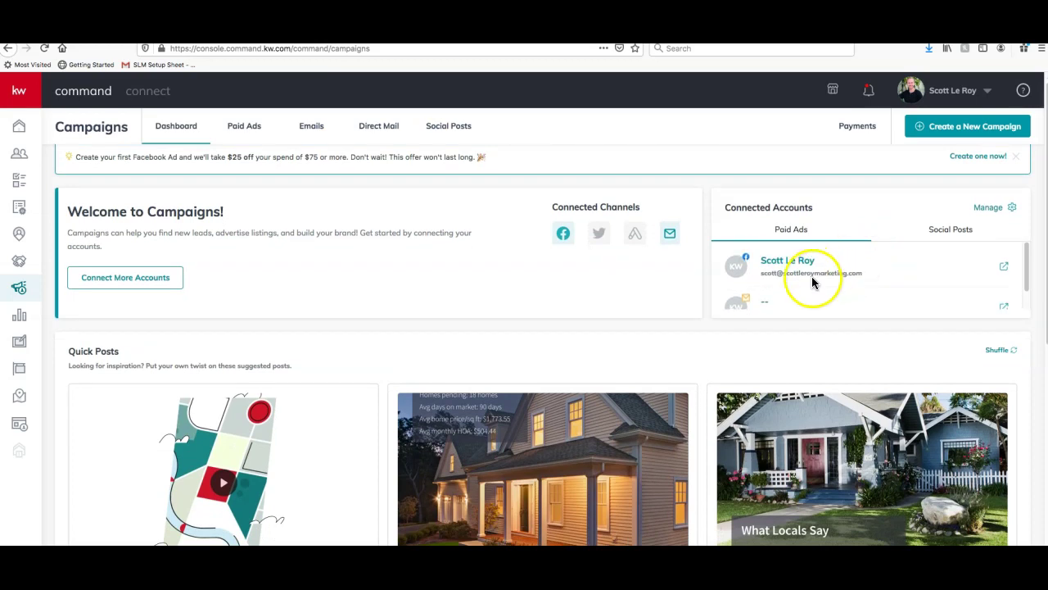
pyautogui.click(940, 236)
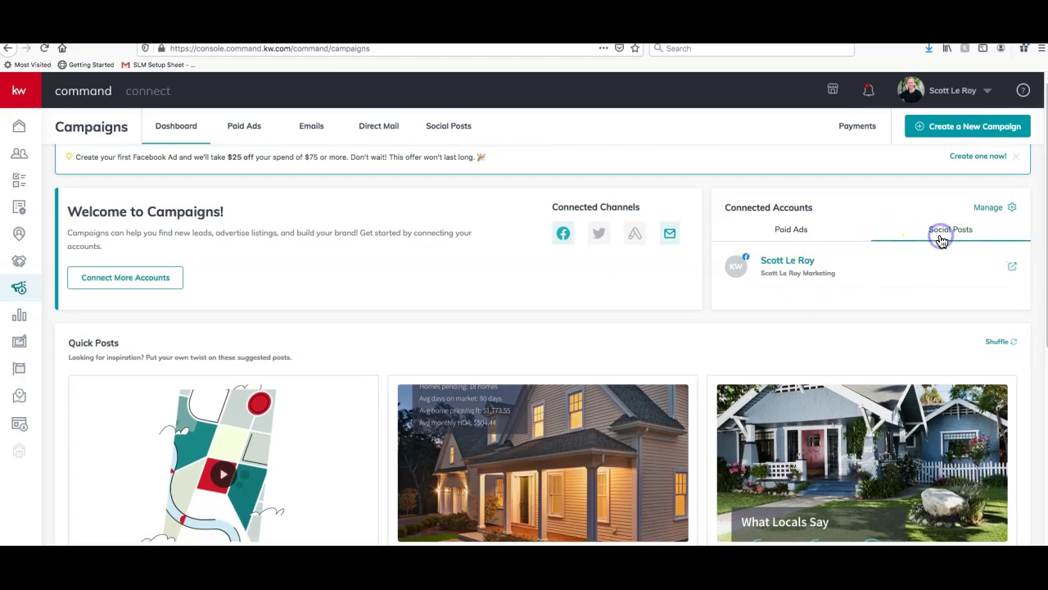
# Shuffle the Quick Posts for new suggestions and look through them
pyautogui.scroll(-1, 851, 260)
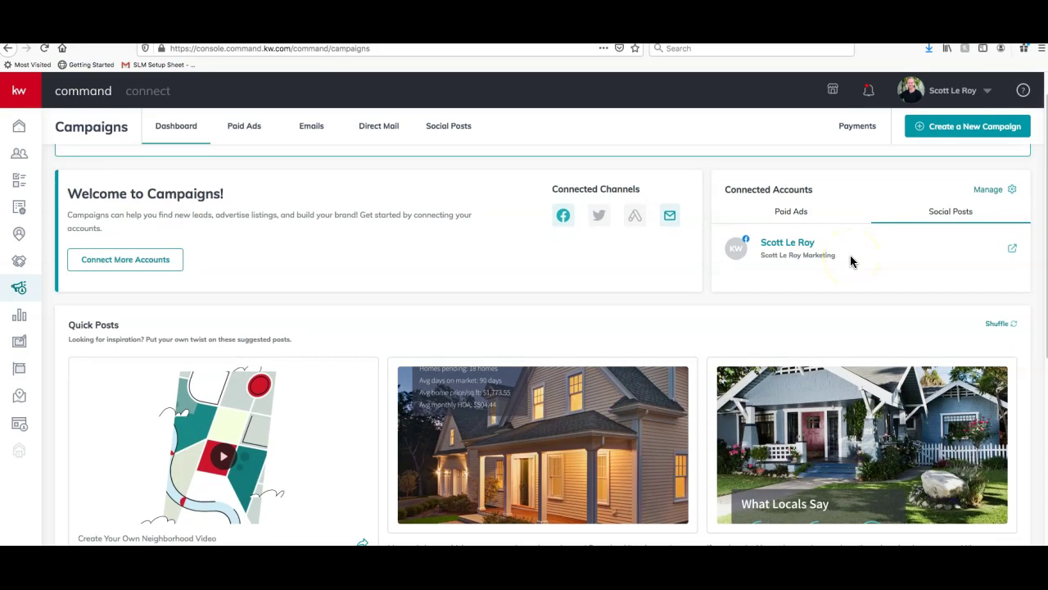
pyautogui.scroll(-3, 829, 283)
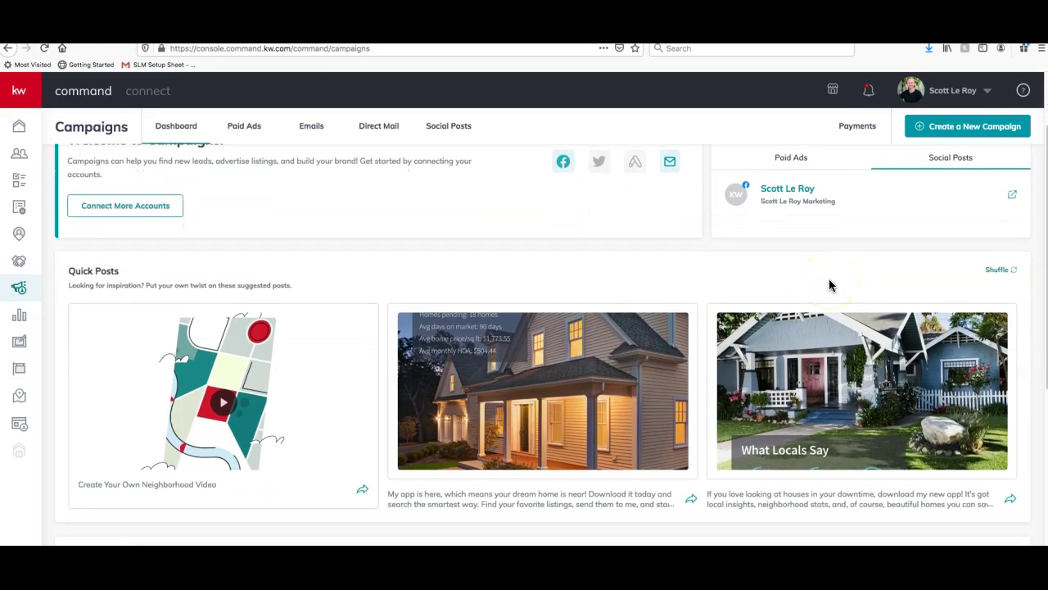
pyautogui.scroll(-2, 829, 284)
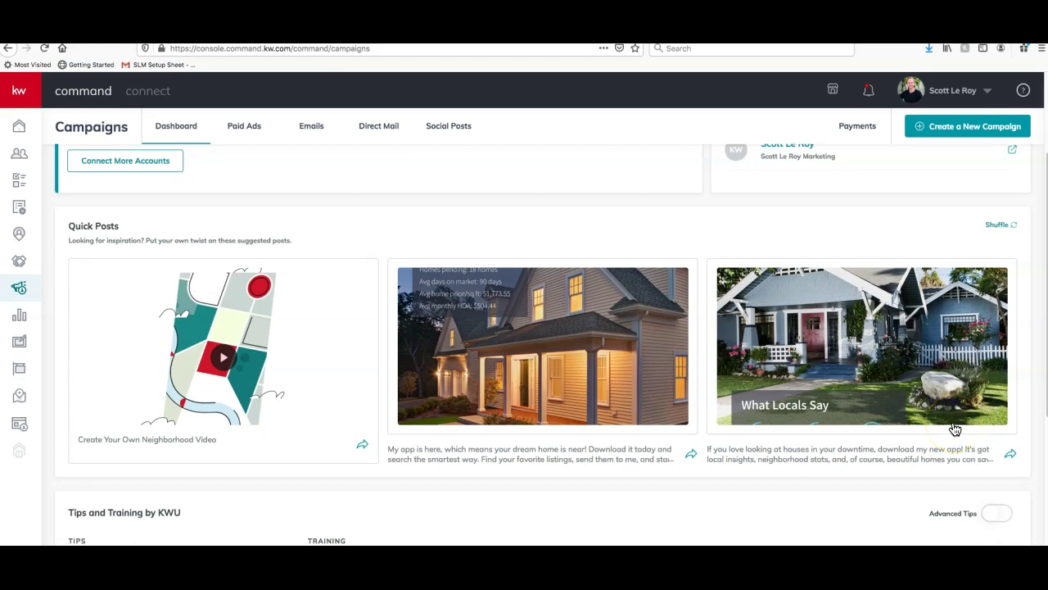
pyautogui.click(992, 227)
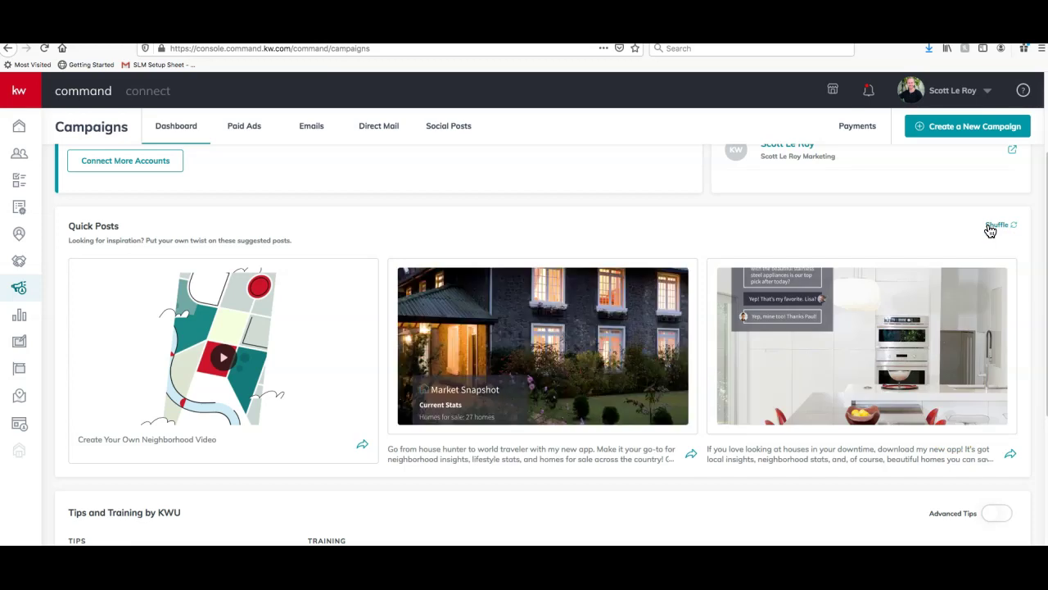
pyautogui.scroll(-1, 484, 238)
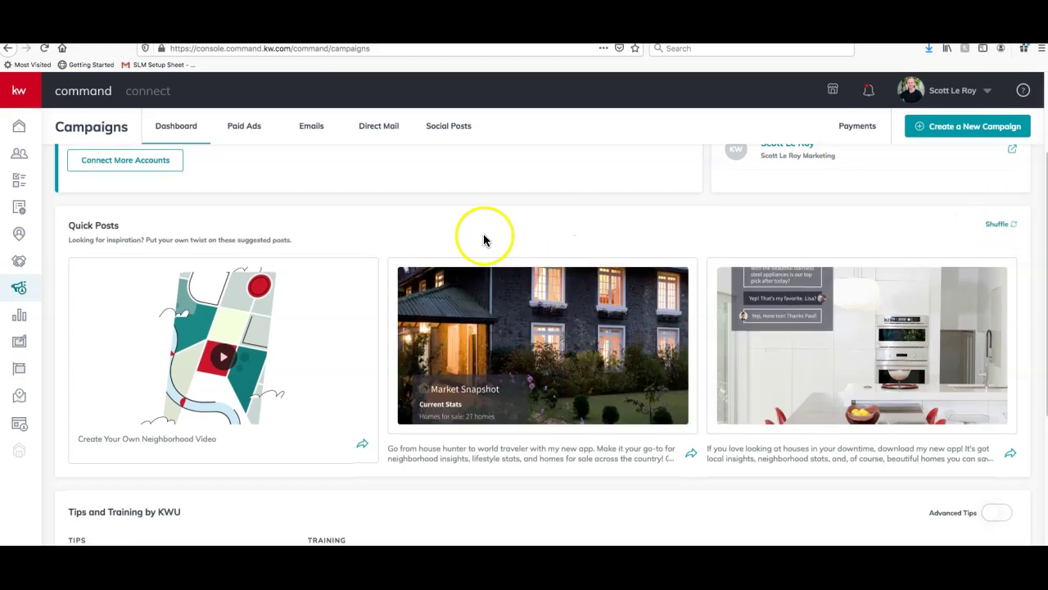
pyautogui.scroll(-3, 479, 238)
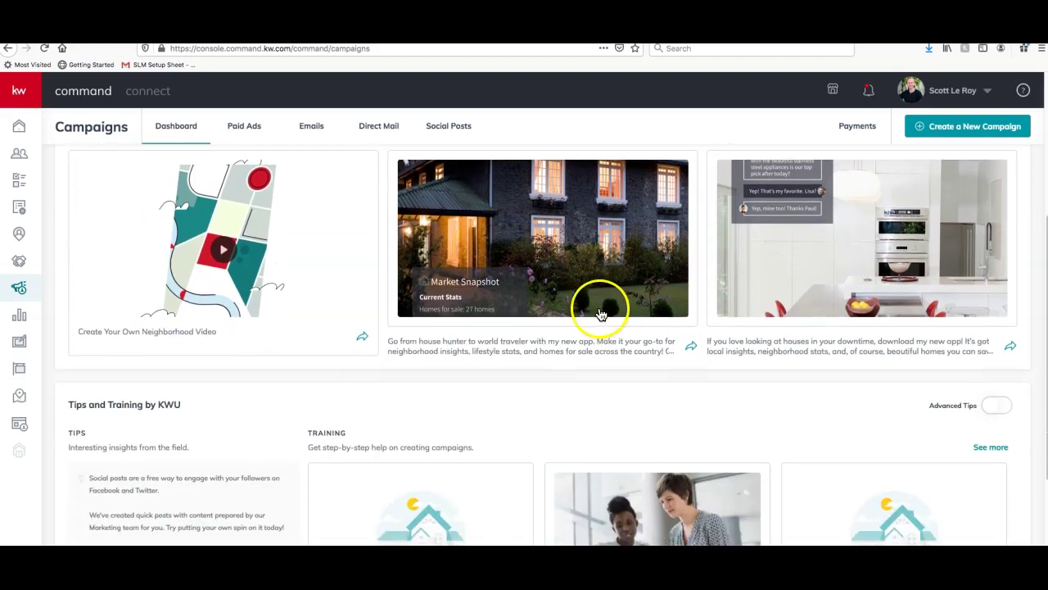
pyautogui.scroll(-2, 599, 310)
pyautogui.scroll(-2, 600, 311)
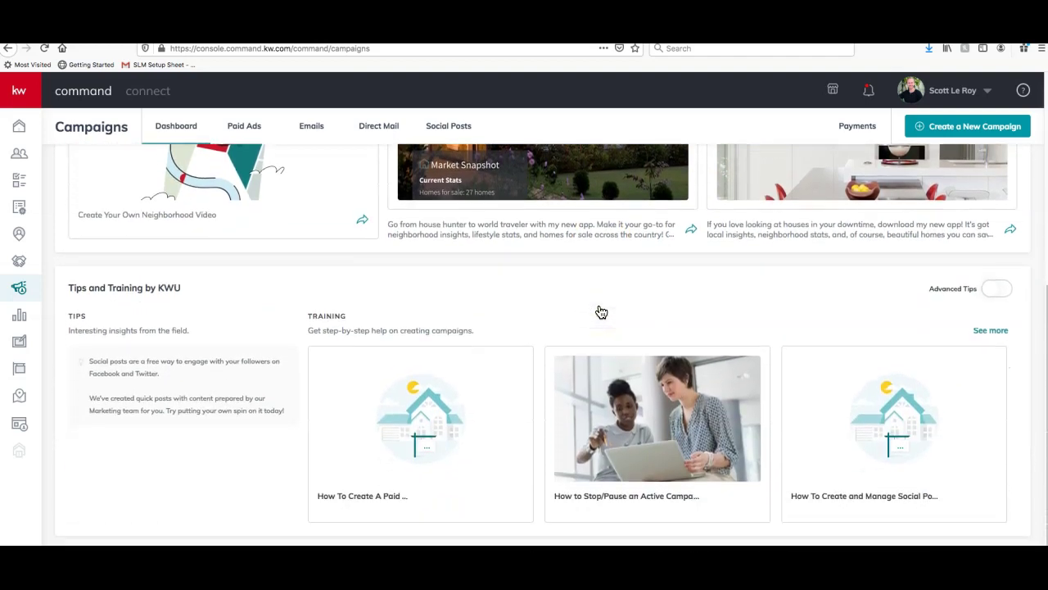
pyautogui.scroll(6, 601, 311)
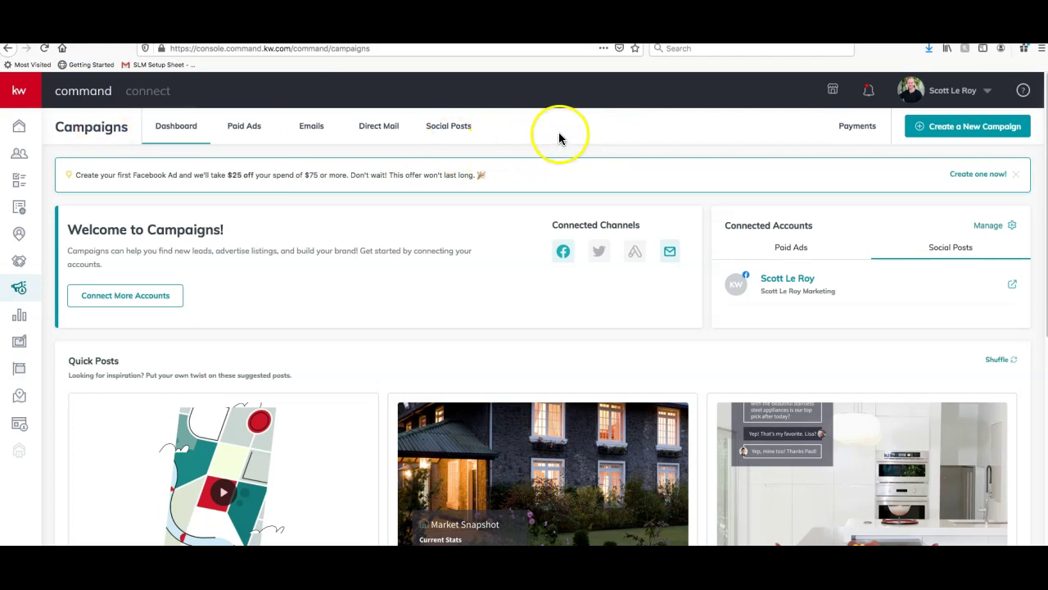
# Switch Campaigns to the Social Posts calendar and look over the empty April 19–25 week
pyautogui.click(452, 129)
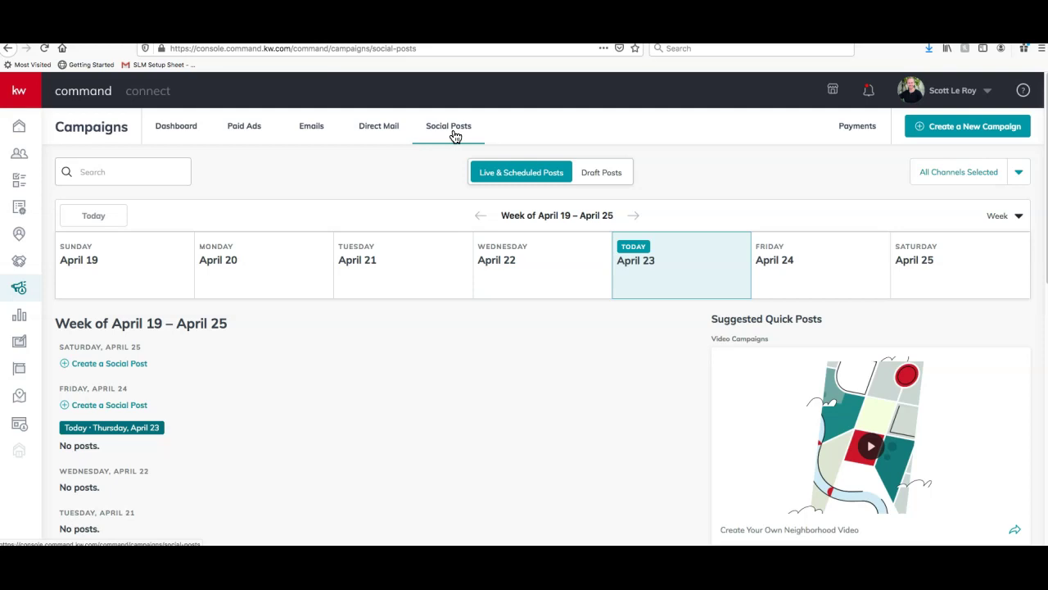
pyautogui.scroll(-3, 187, 319)
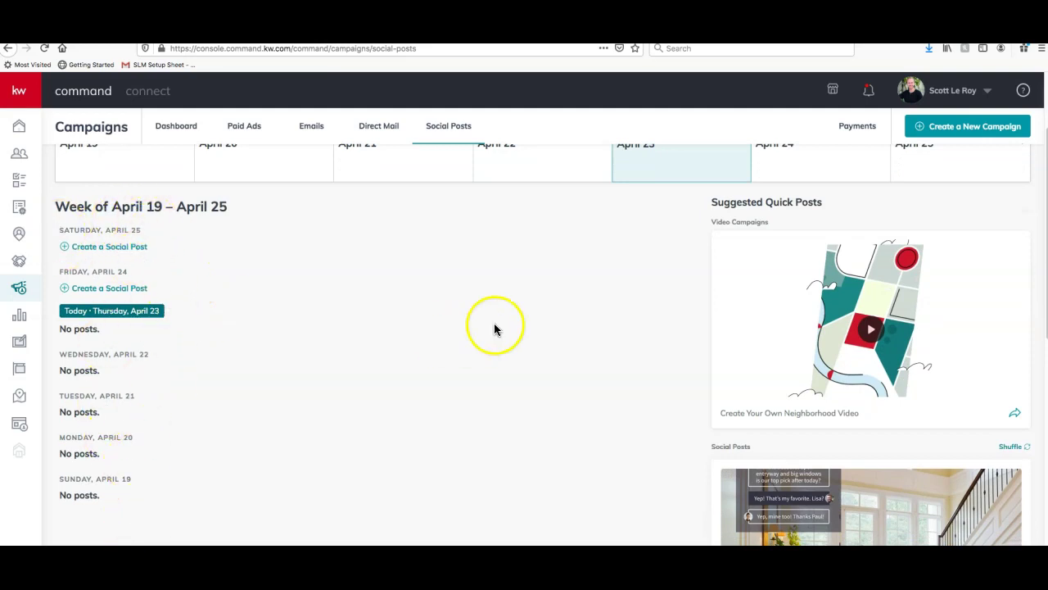
pyautogui.scroll(1, 494, 329)
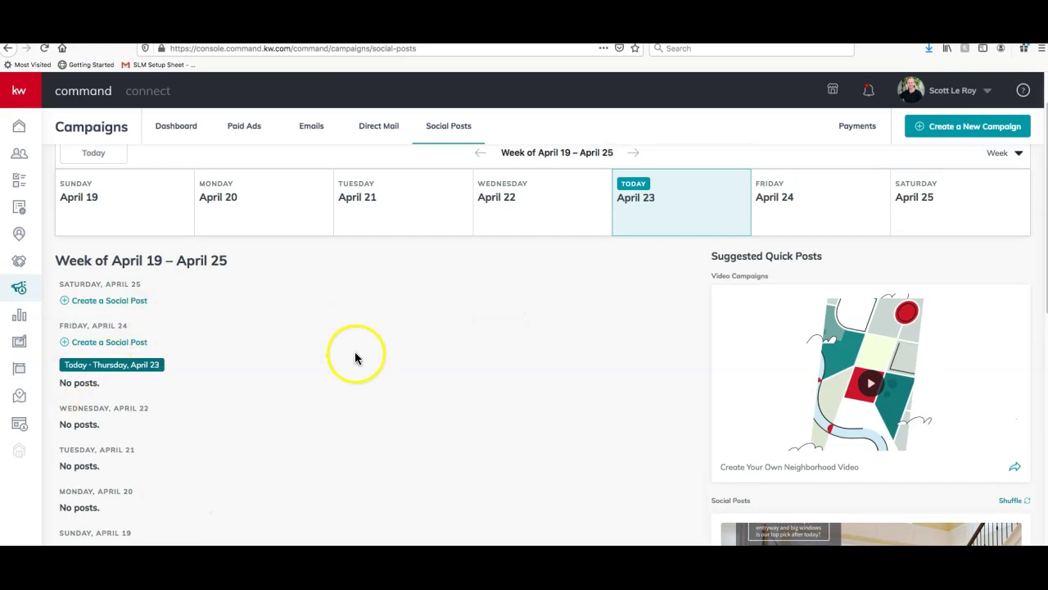
pyautogui.scroll(1, 356, 356)
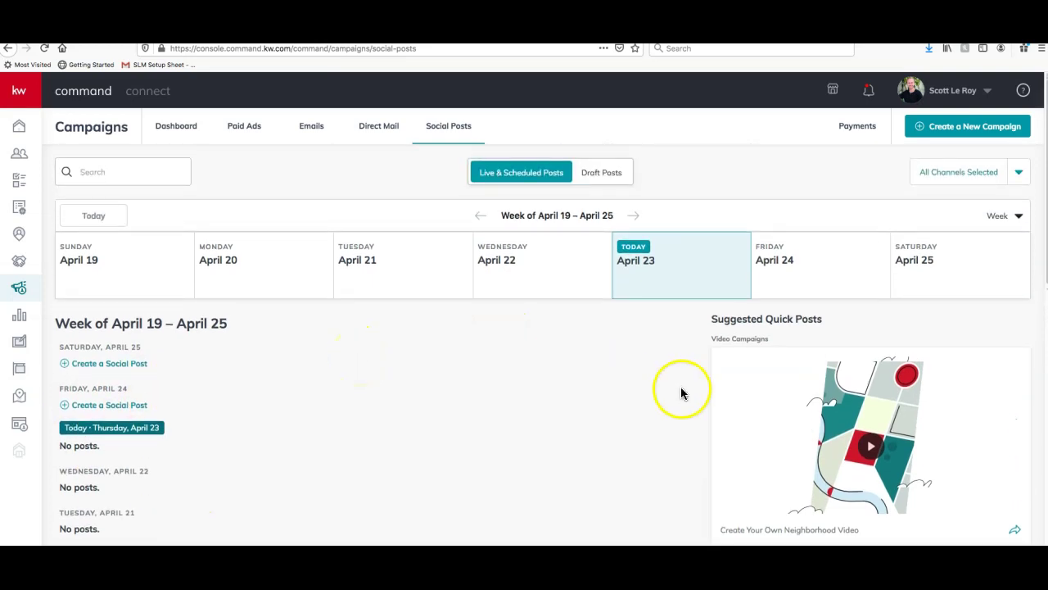
pyautogui.scroll(-3, 681, 394)
pyautogui.scroll(-3, 645, 434)
pyautogui.scroll(5, 645, 434)
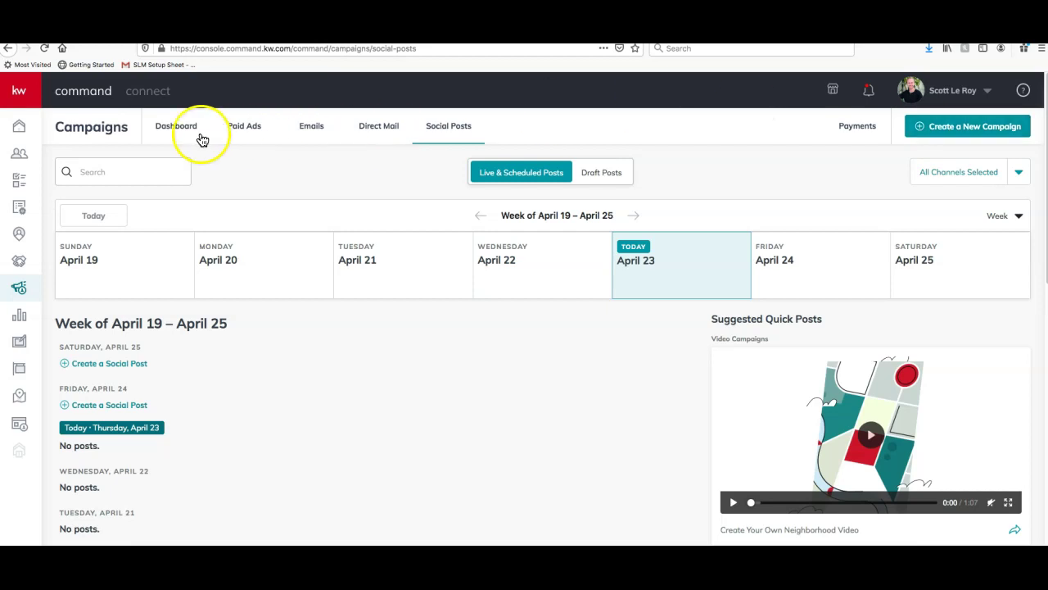
# Start a new campaign and choose Social Post as its type
pyautogui.click(977, 133)
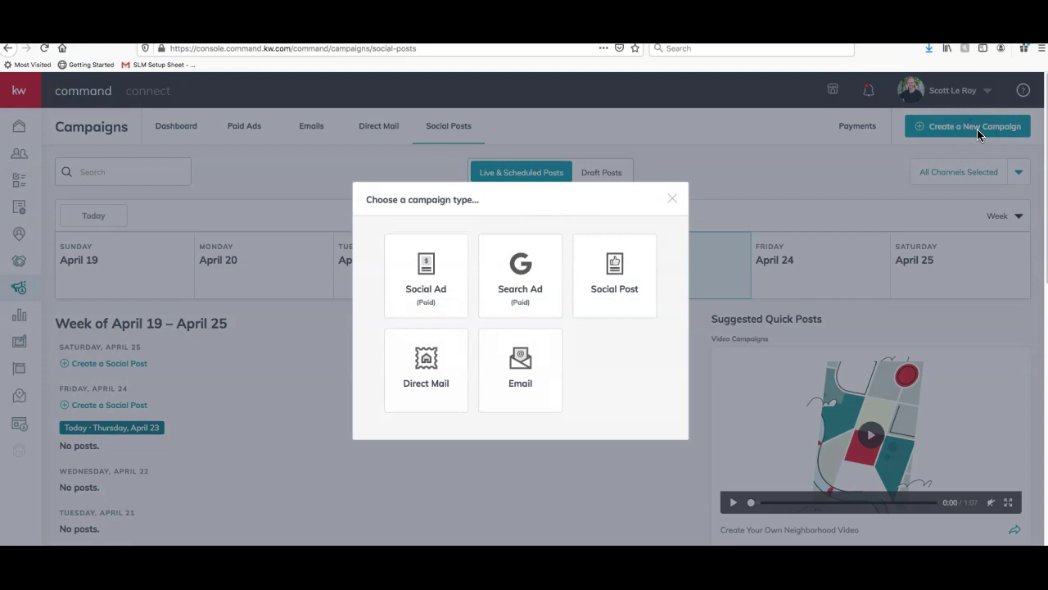
pyautogui.click(598, 292)
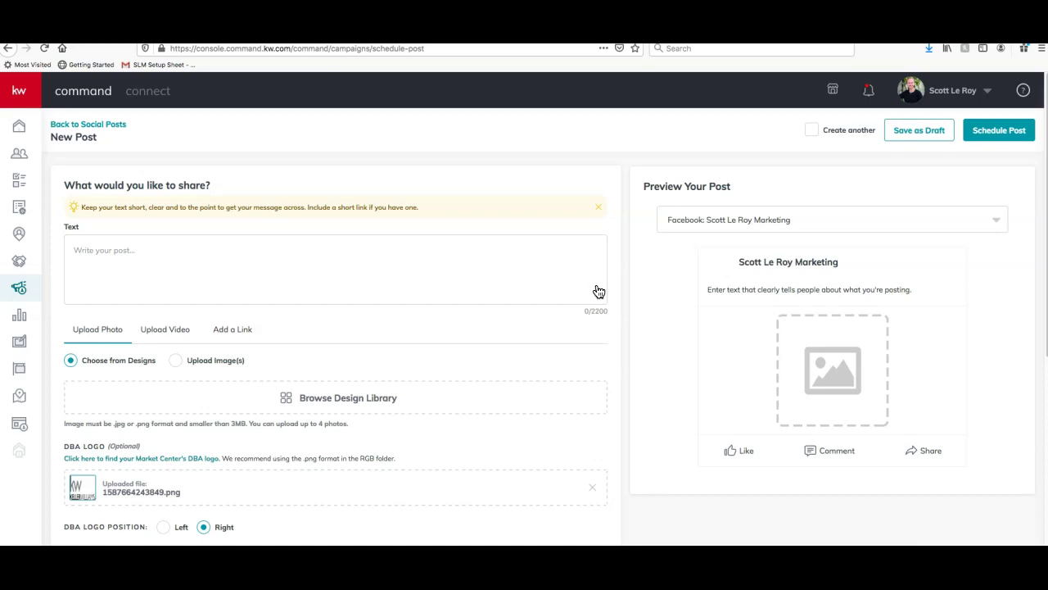
pyautogui.scroll(-1, 327, 369)
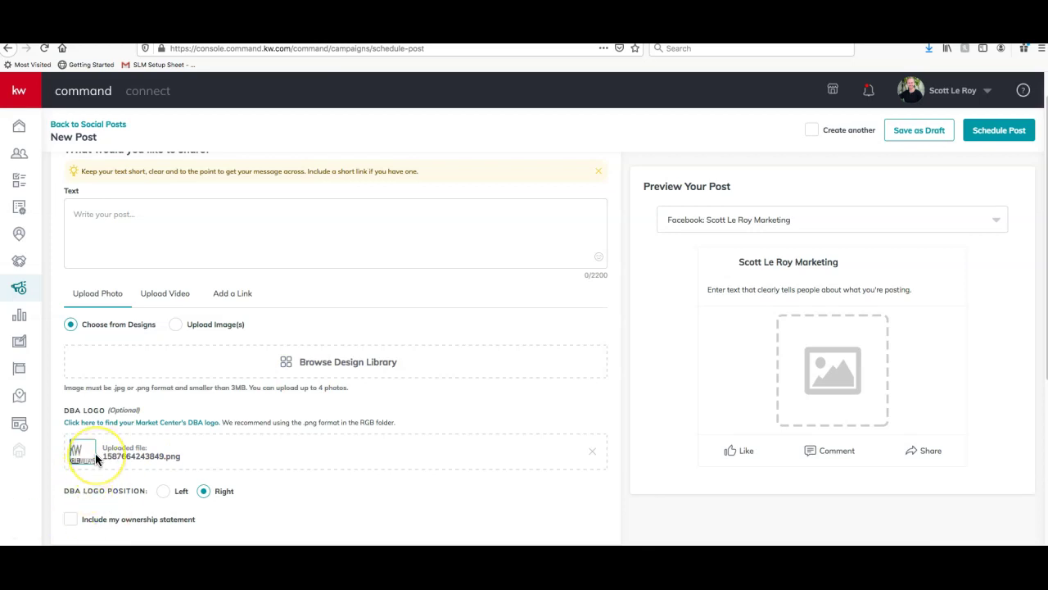
pyautogui.scroll(1, 94, 453)
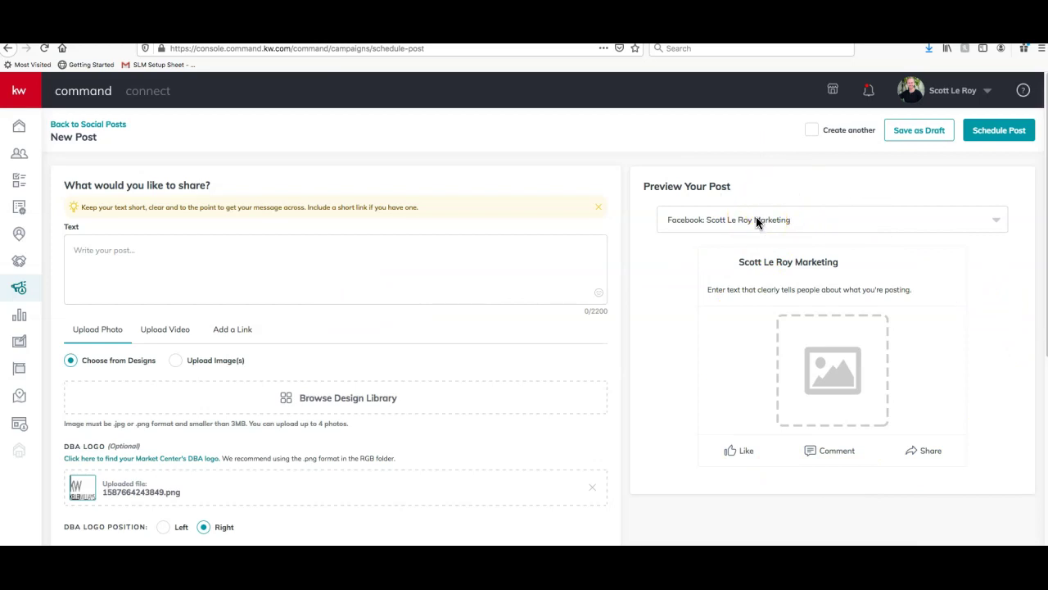
pyautogui.click(405, 272)
pyautogui.scroll(-1, 405, 266)
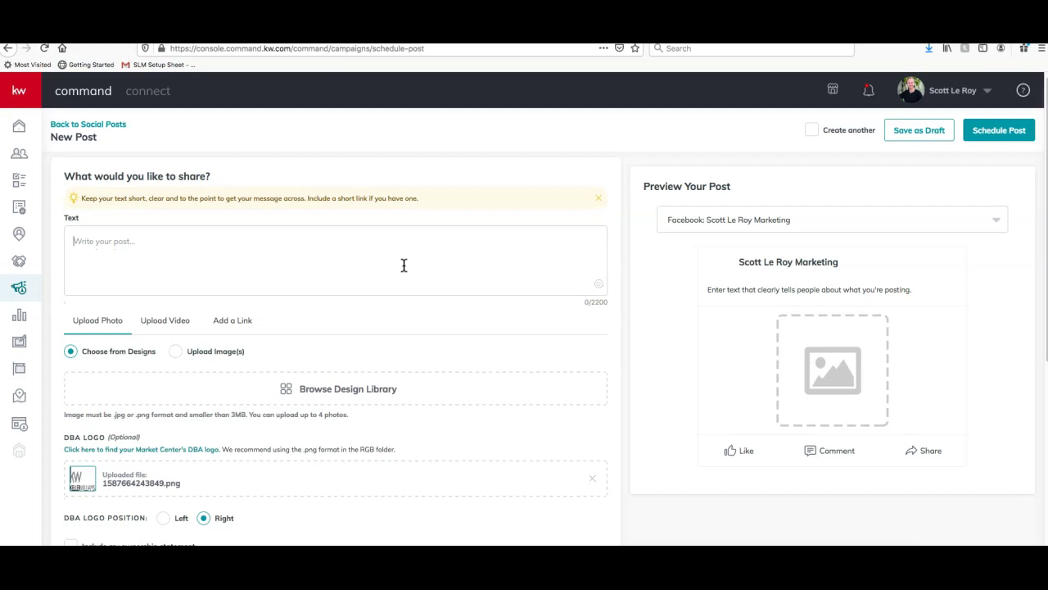
pyautogui.scroll(1, 404, 264)
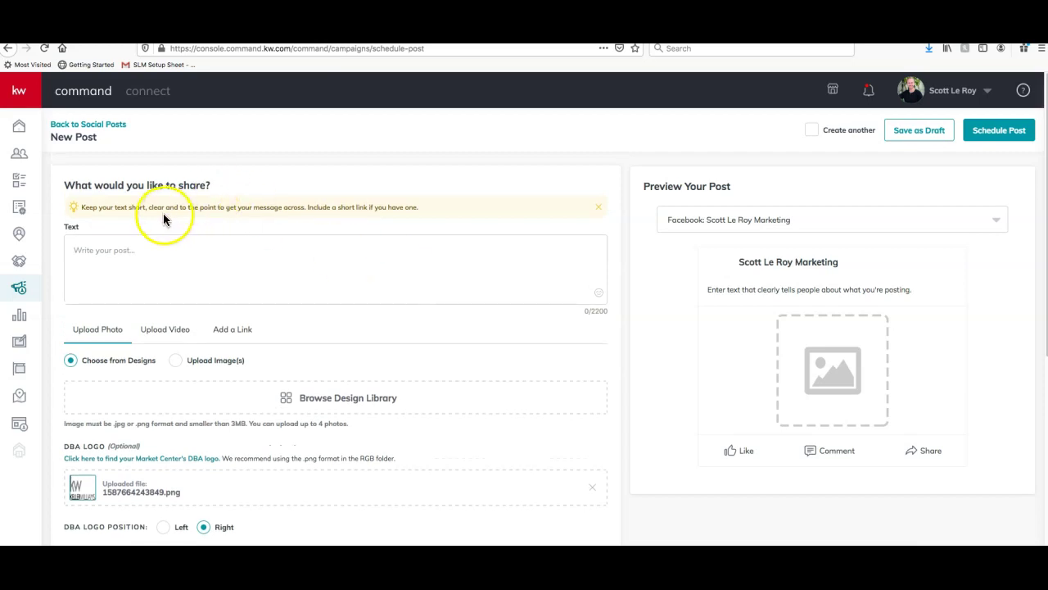
pyautogui.click(144, 260)
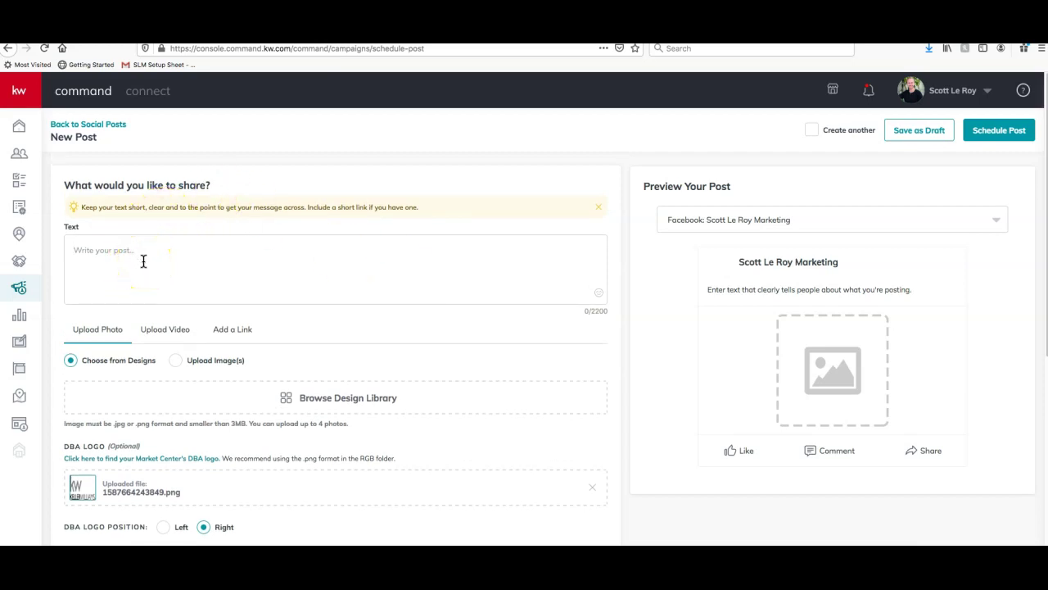
pyautogui.scroll(-2, 155, 244)
pyautogui.scroll(2, 155, 244)
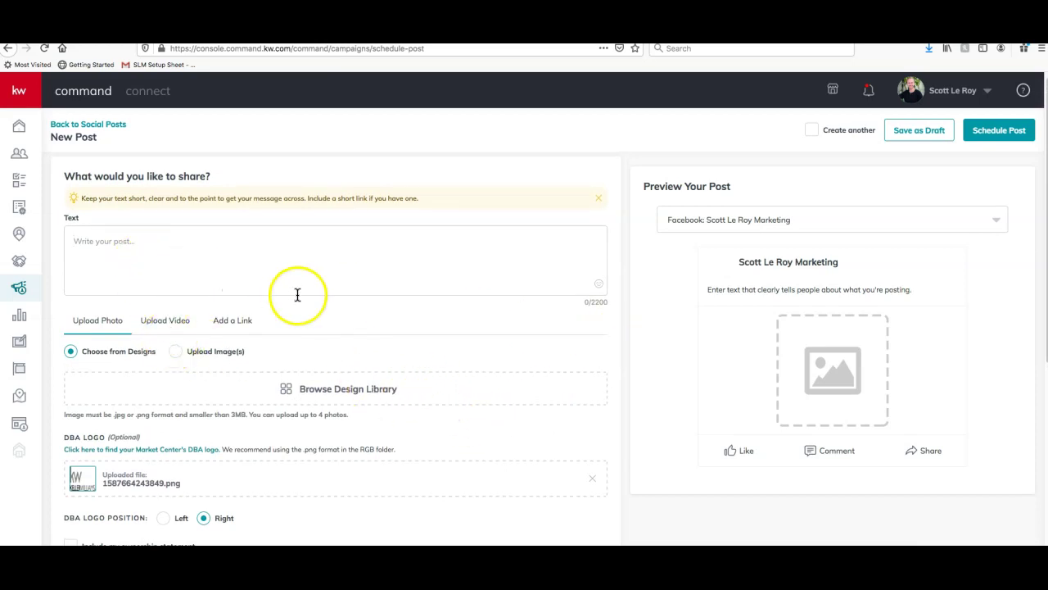
pyautogui.scroll(-1, 297, 295)
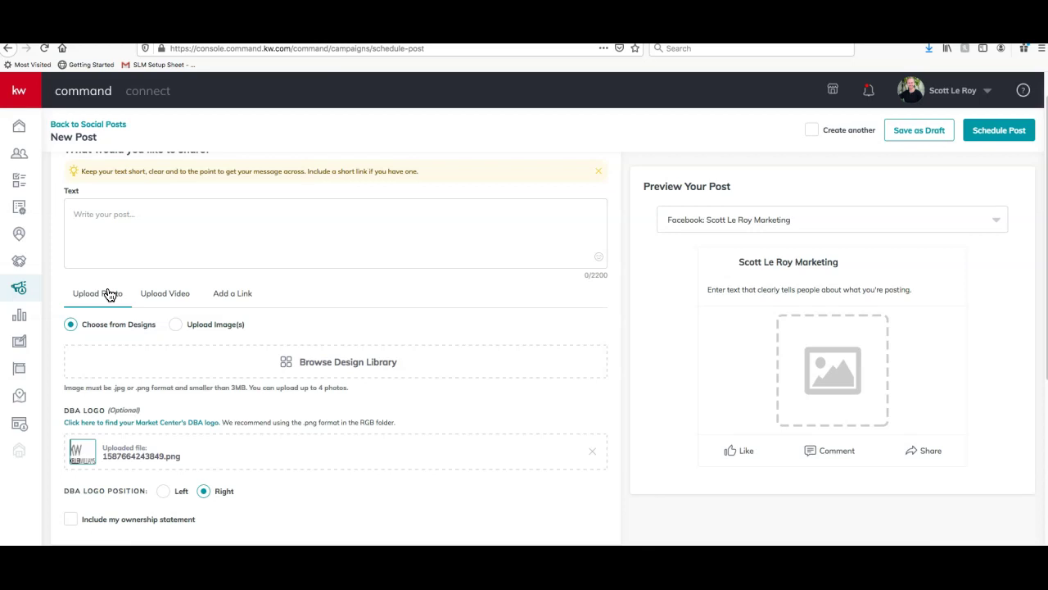
pyautogui.click(157, 296)
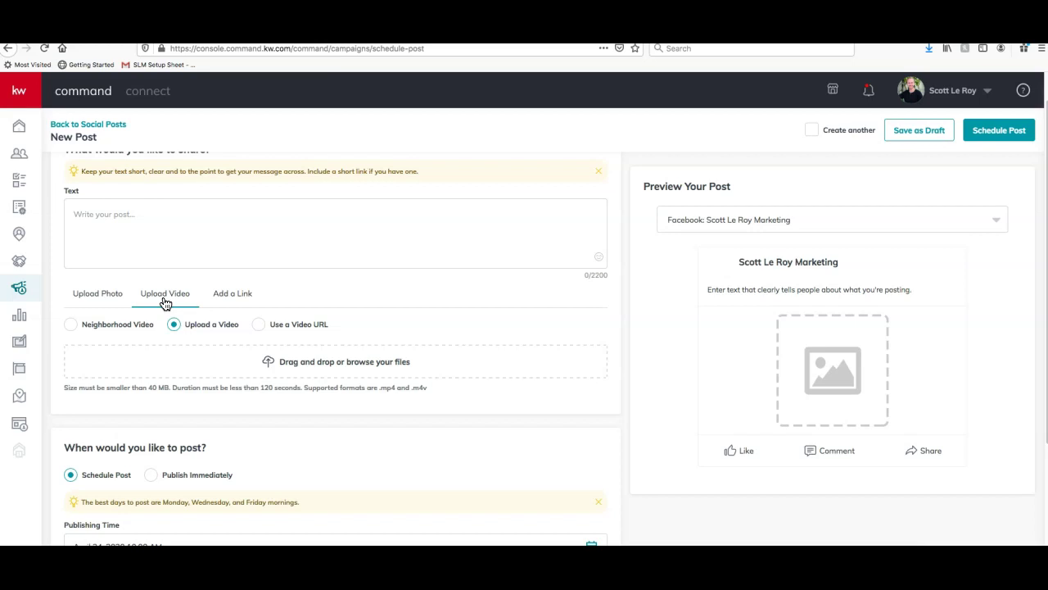
pyautogui.click(231, 295)
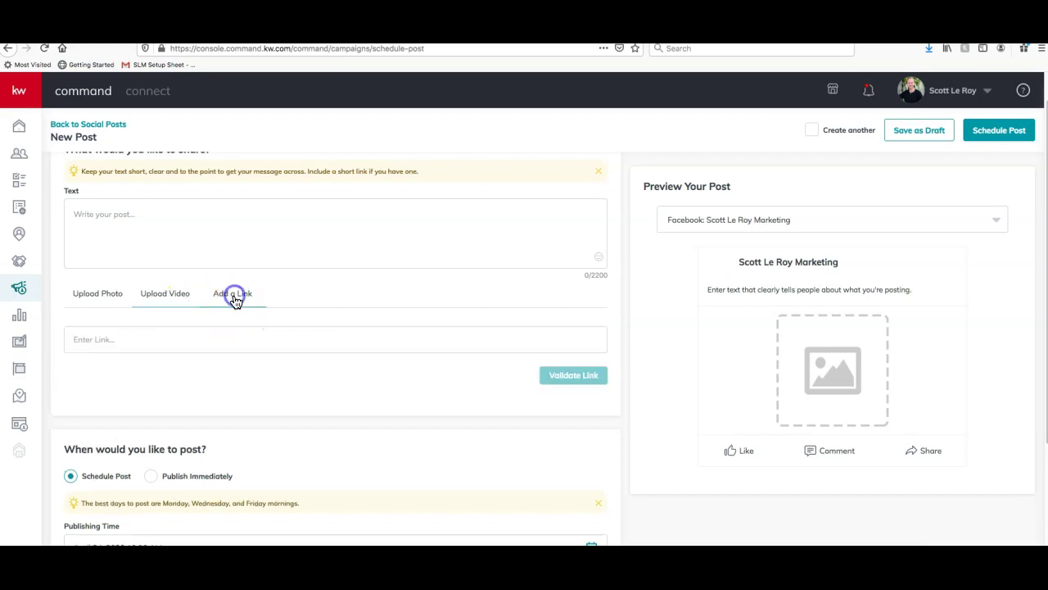
pyautogui.click(117, 294)
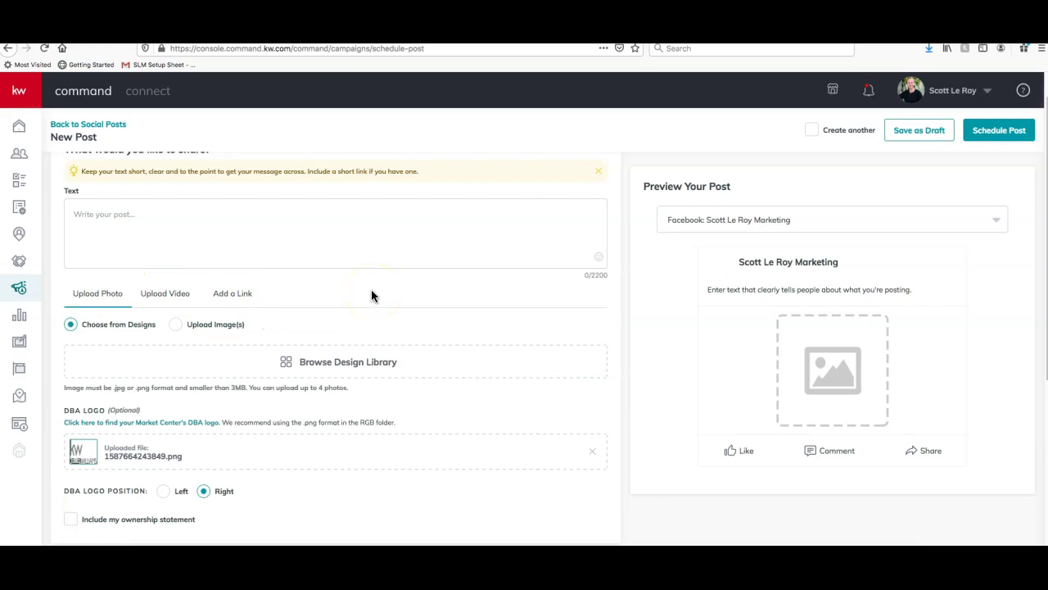
pyautogui.click(107, 321)
pyautogui.click(348, 365)
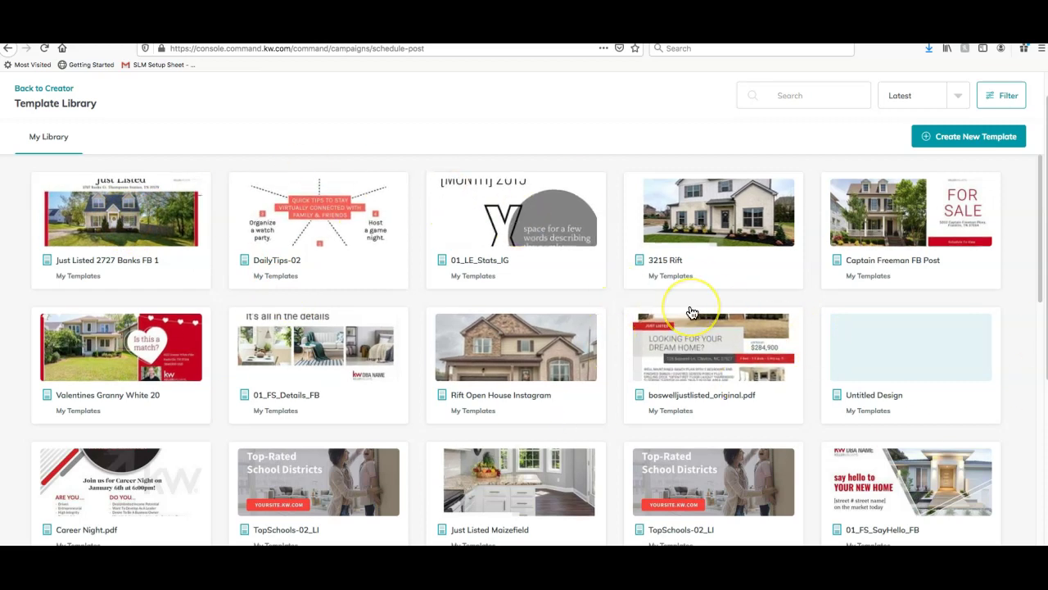
pyautogui.click(167, 236)
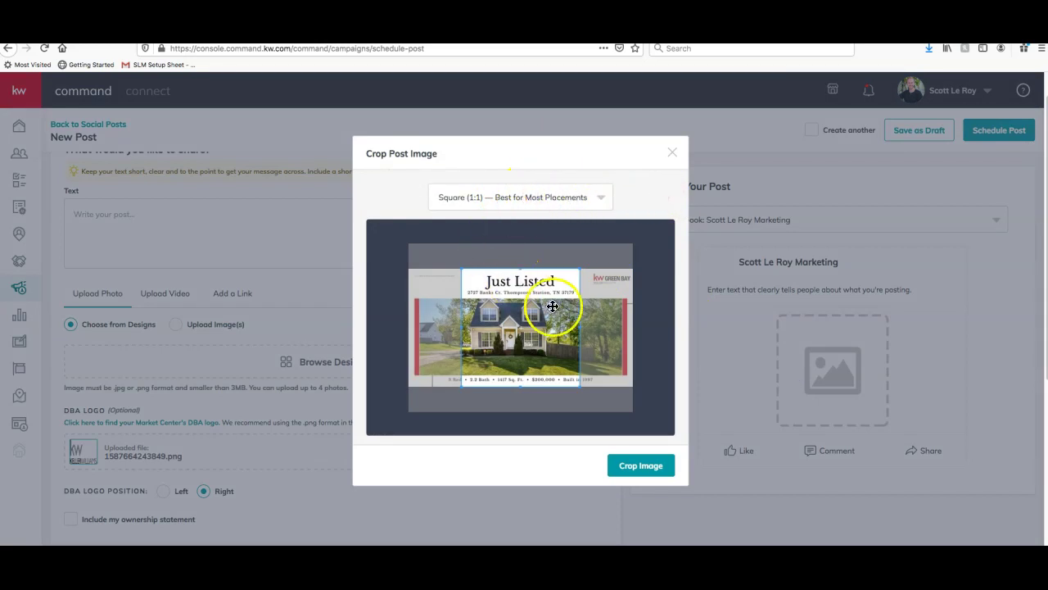
# Change the image crop ratio from Square (1:1) to Wide (1.91:1)
pyautogui.click(511, 196)
pyautogui.click(596, 194)
pyautogui.click(502, 197)
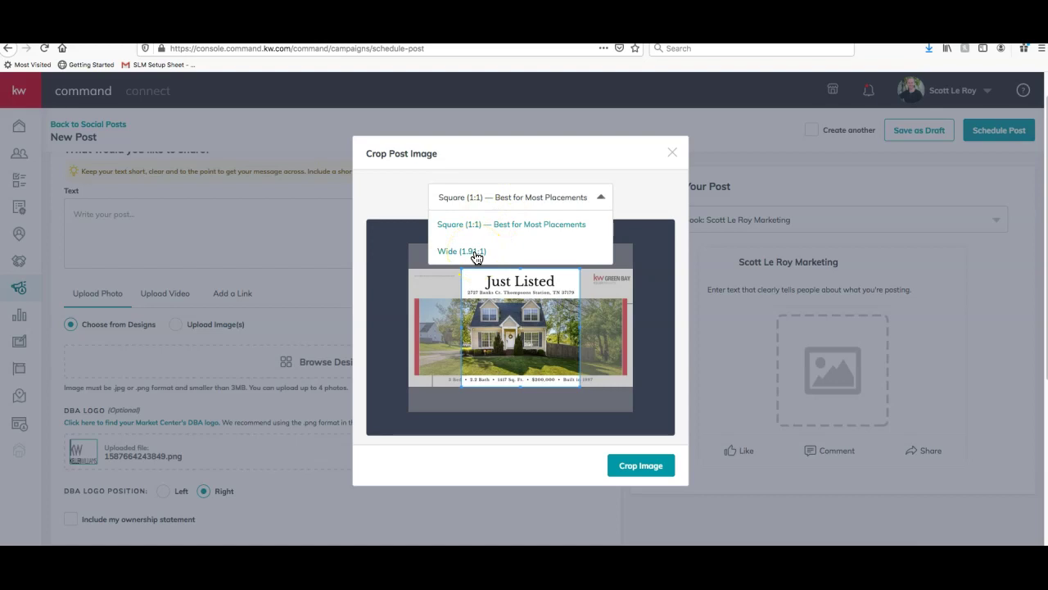
pyautogui.click(501, 252)
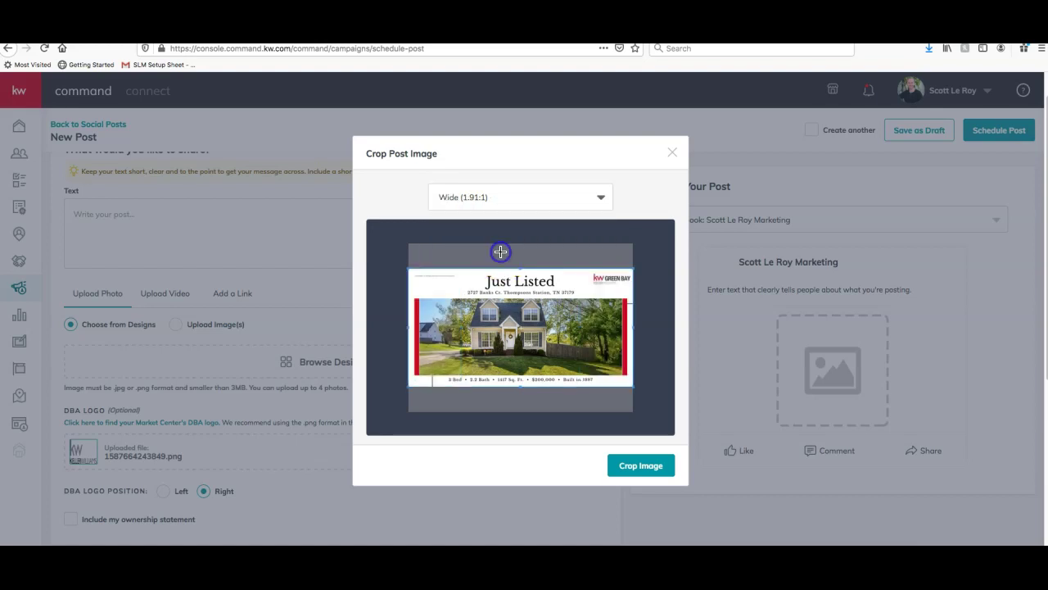
pyautogui.click(543, 317)
pyautogui.click(650, 465)
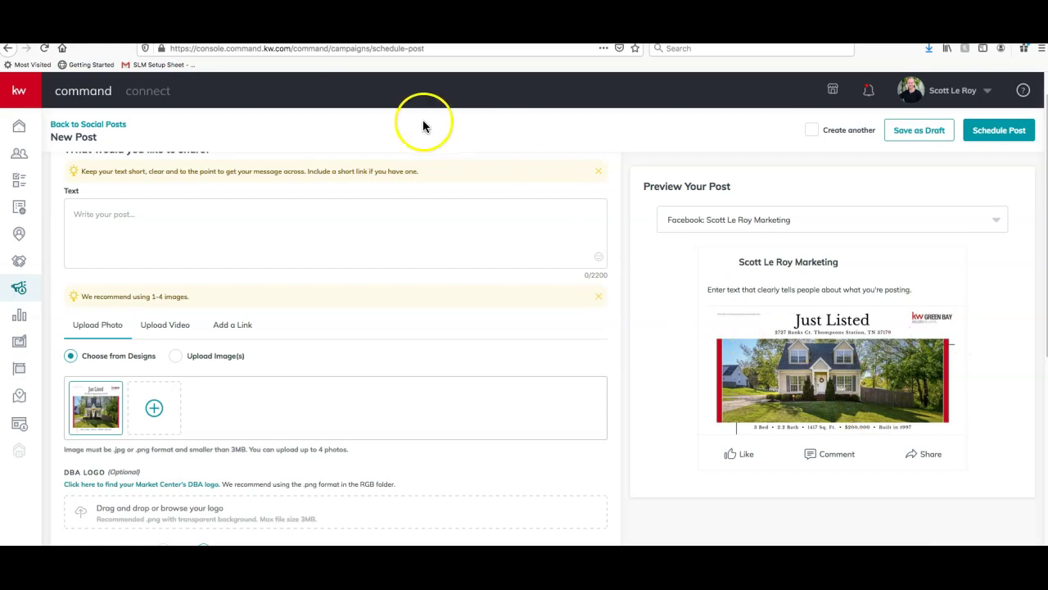
pyautogui.scroll(1, 216, 309)
pyautogui.click(187, 281)
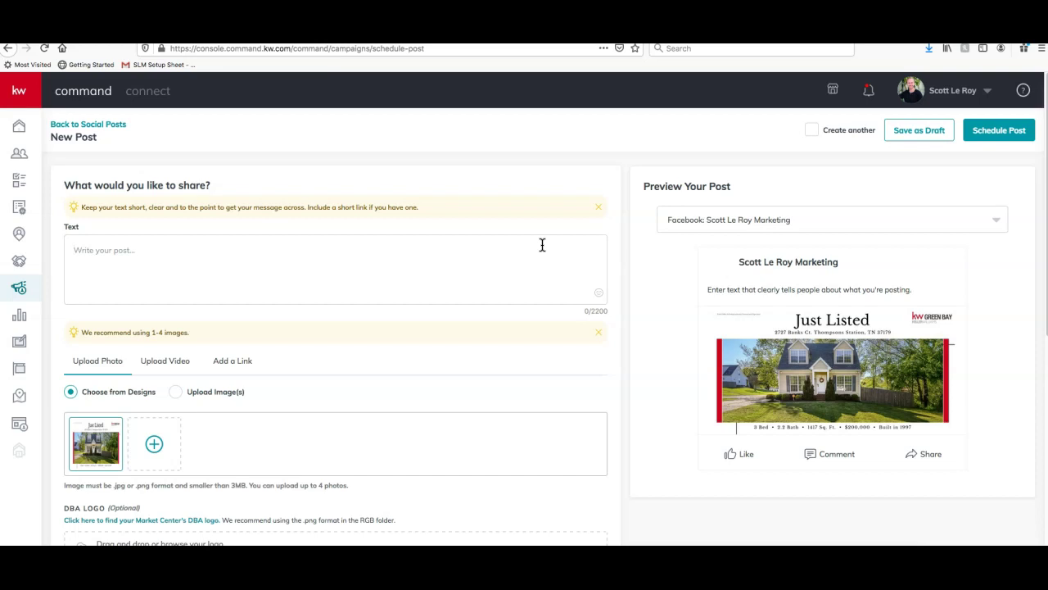
# Caption the post 'Gorgeous new listing in Thompsons Station! Call today for more information.' plus 'Darling Cope Cod home located in Thompsons Station.'
pyautogui.write('Gorge')
pyautogui.press('BackSpace')
pyautogui.write('rge')
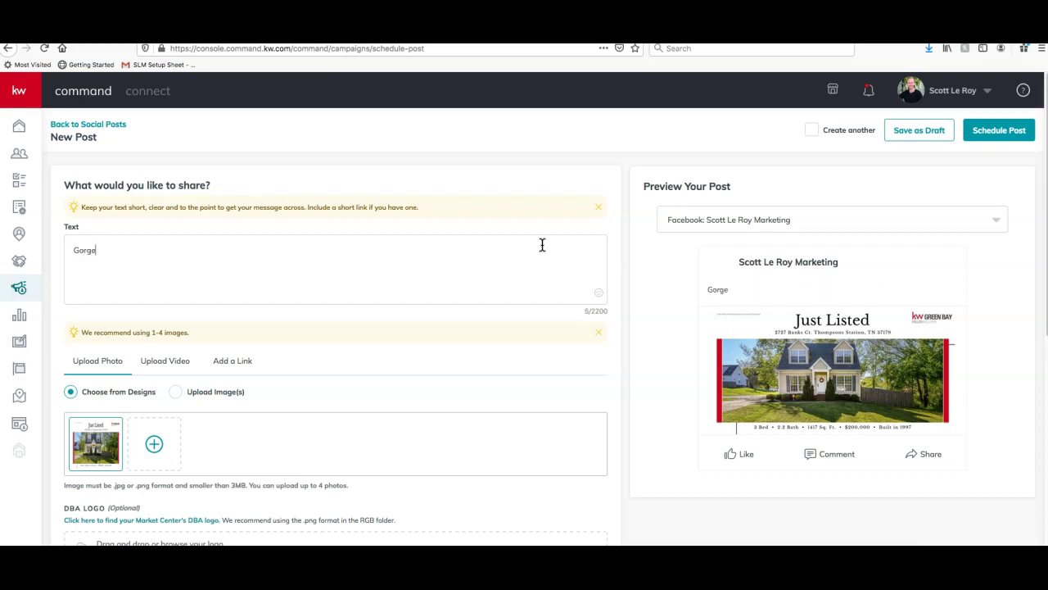
pyautogui.write('ous new listing in ')
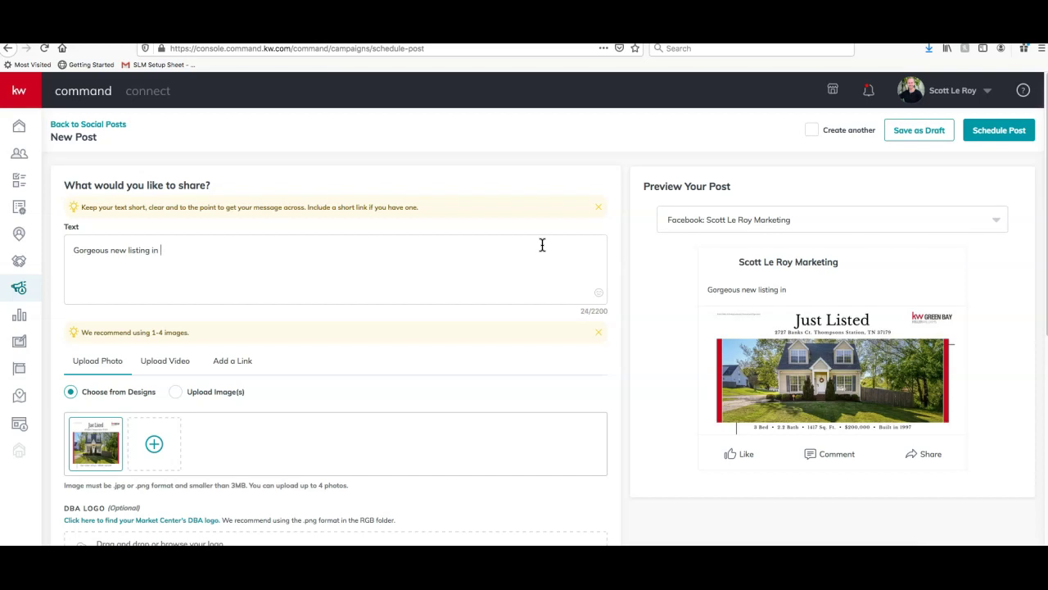
pyautogui.write('Thompsons Station! Call today for ')
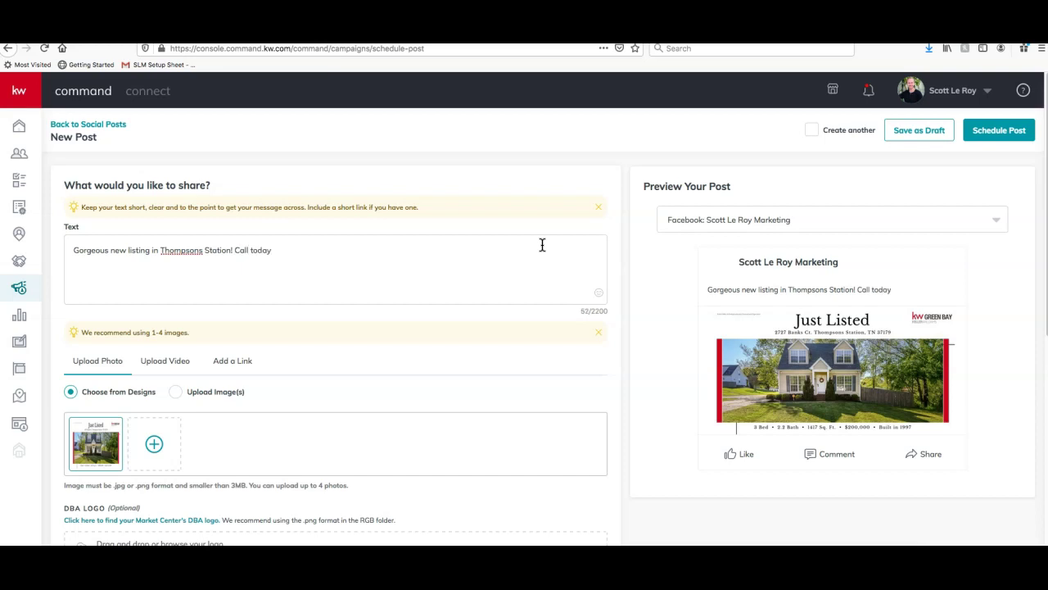
pyautogui.write('more information.')
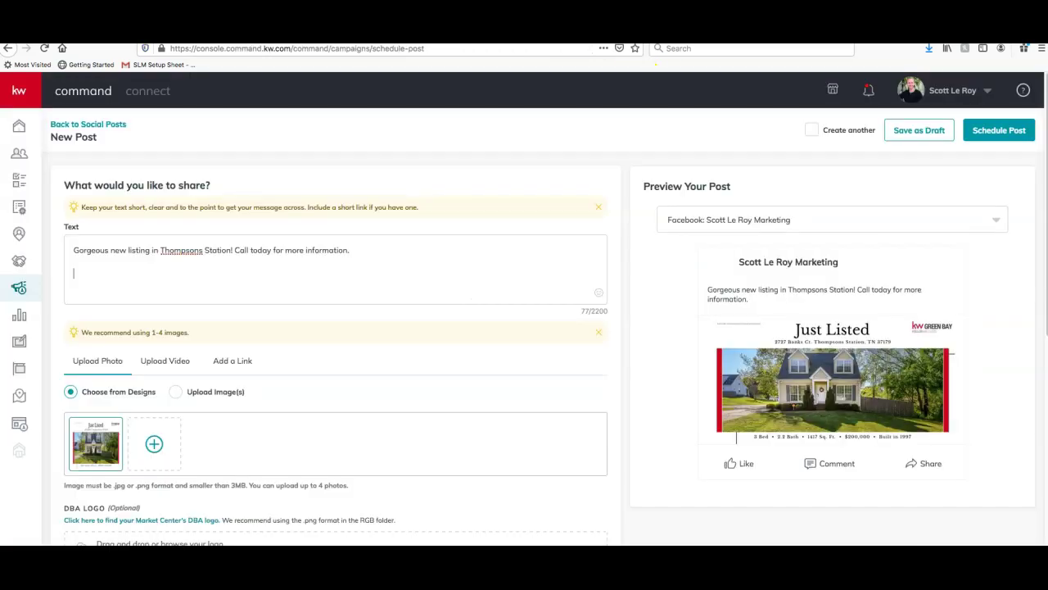
pyautogui.scroll(-5, 272, 450)
pyautogui.scroll(4, 203, 350)
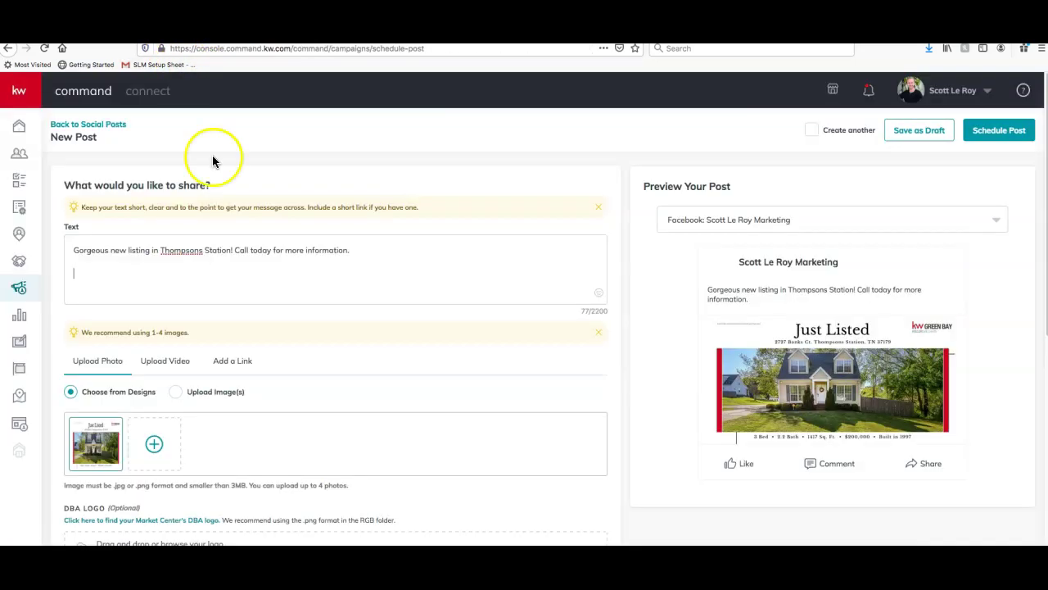
pyautogui.write('D')
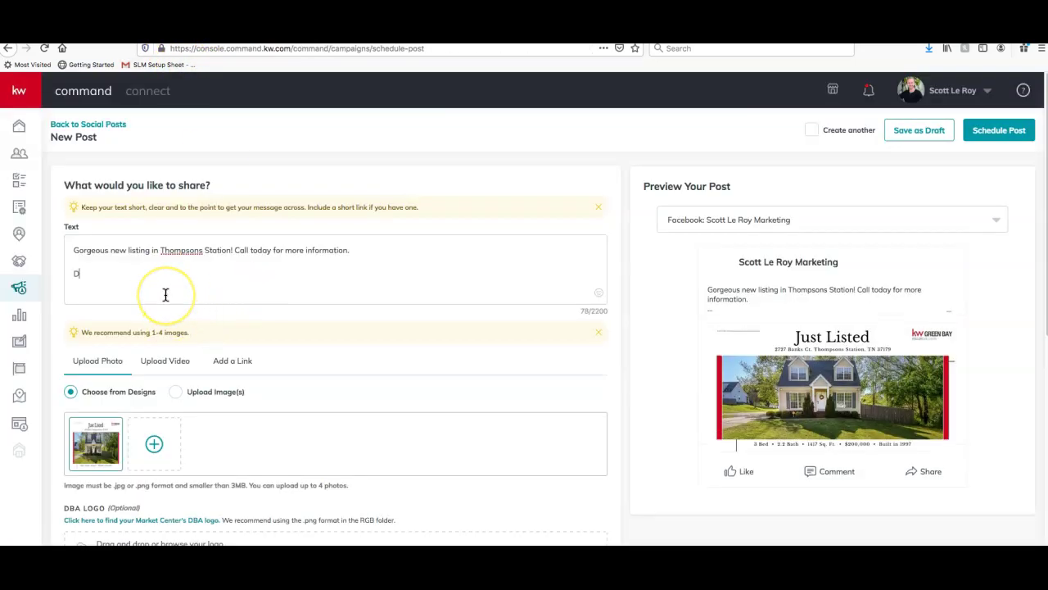
pyautogui.write('arling Cope Cod ')
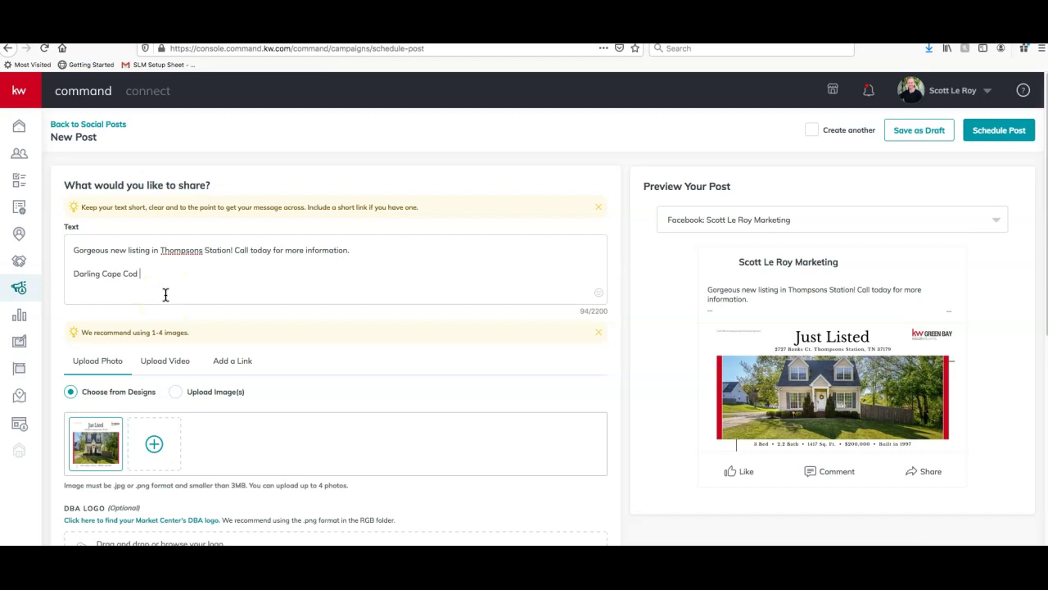
pyautogui.write('home located in Thompsons Station.')
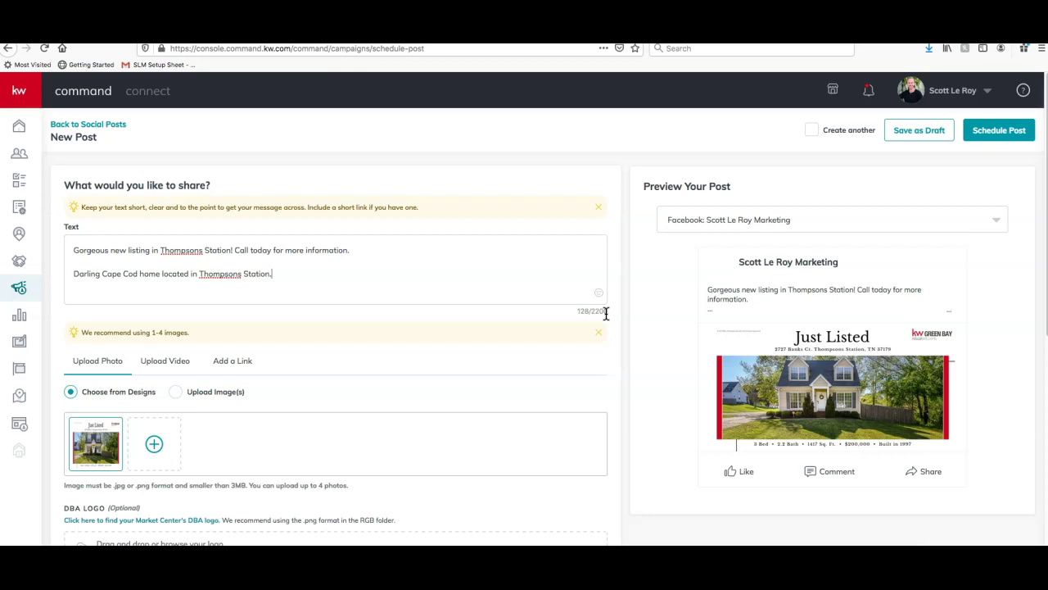
pyautogui.scroll(-3, 508, 348)
pyautogui.scroll(-3, 498, 350)
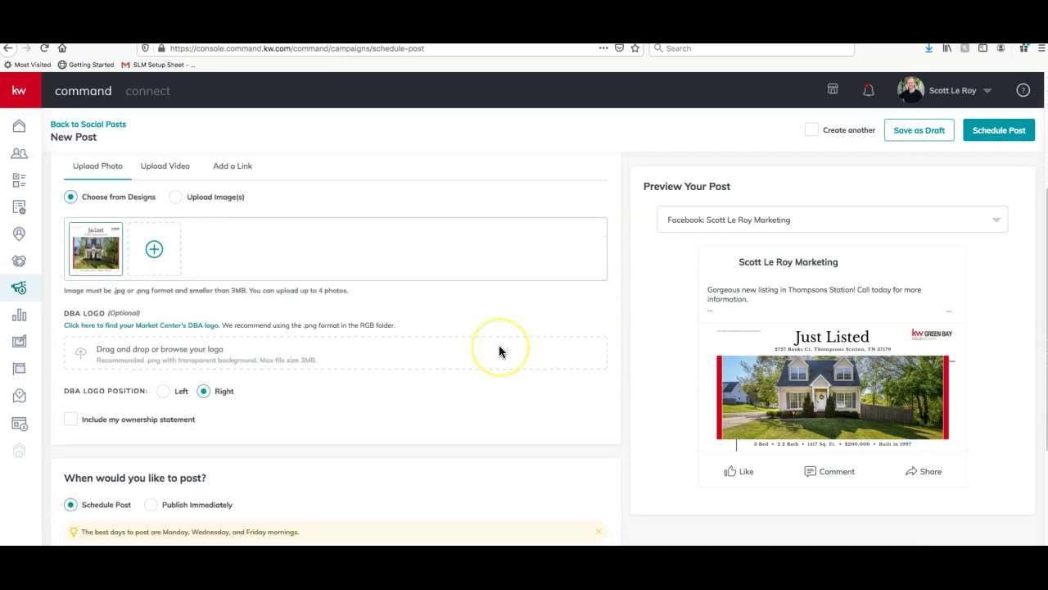
pyautogui.scroll(-2, 498, 351)
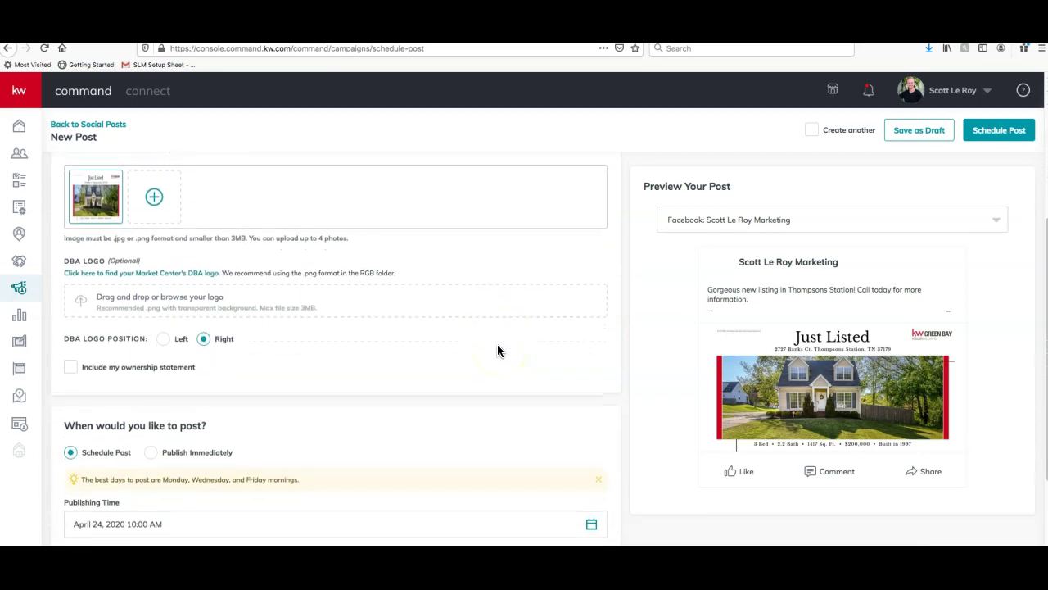
pyautogui.scroll(-1, 498, 351)
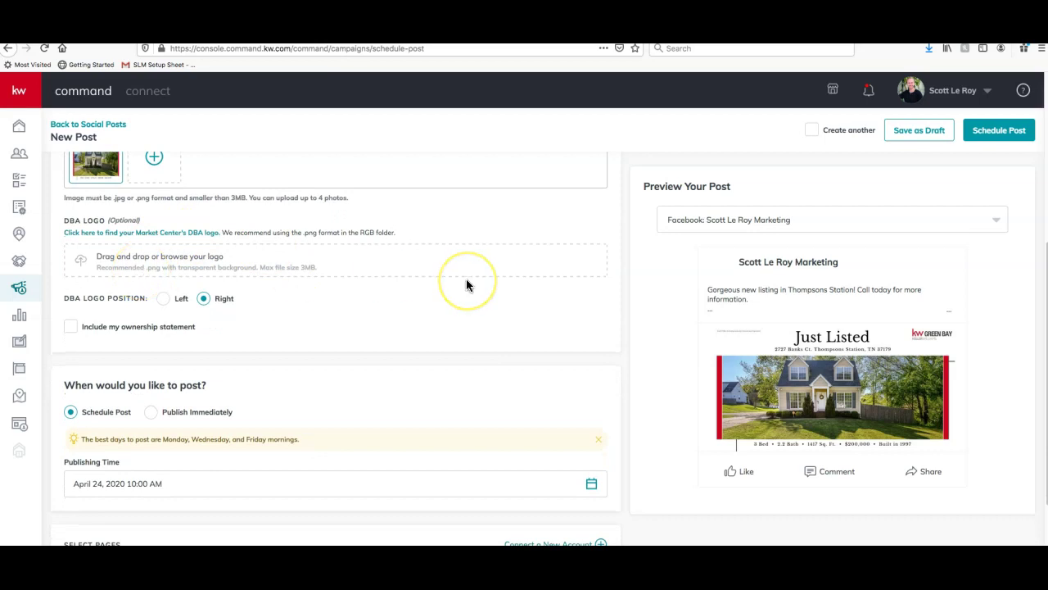
pyautogui.scroll(-2, 469, 284)
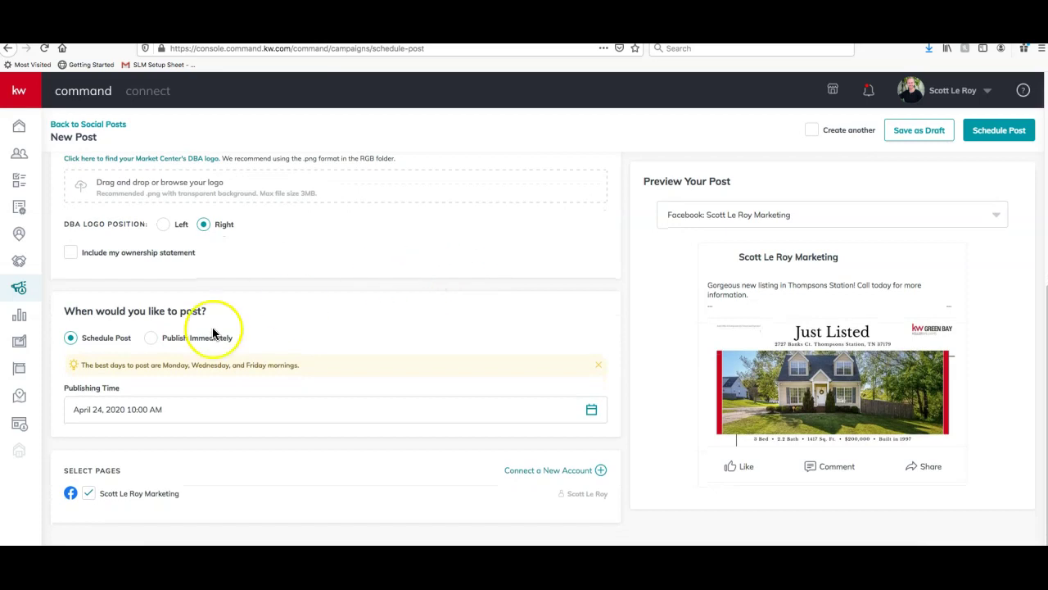
pyautogui.click(151, 338)
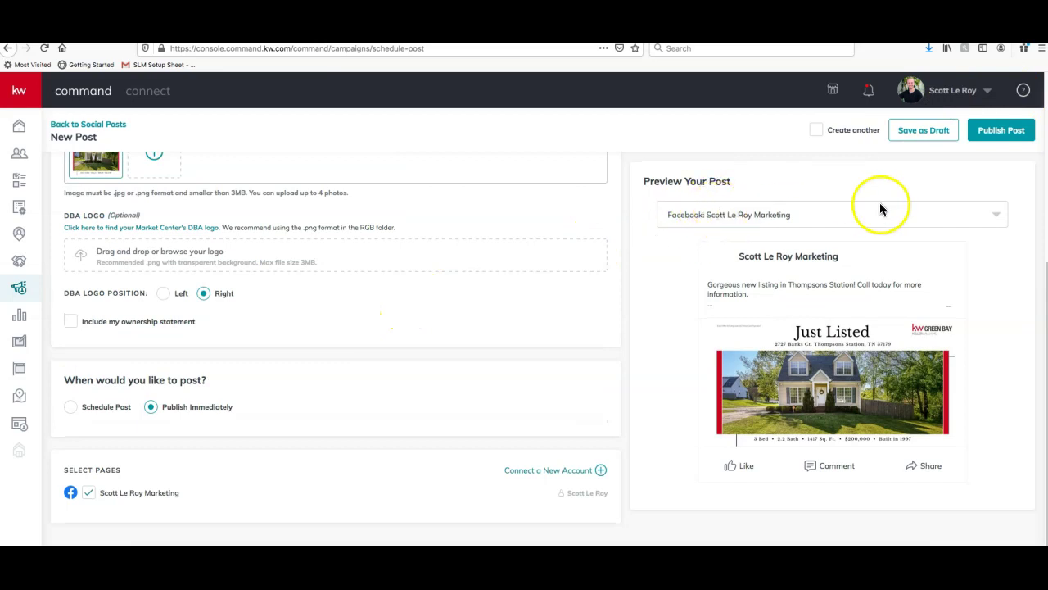
pyautogui.click(72, 407)
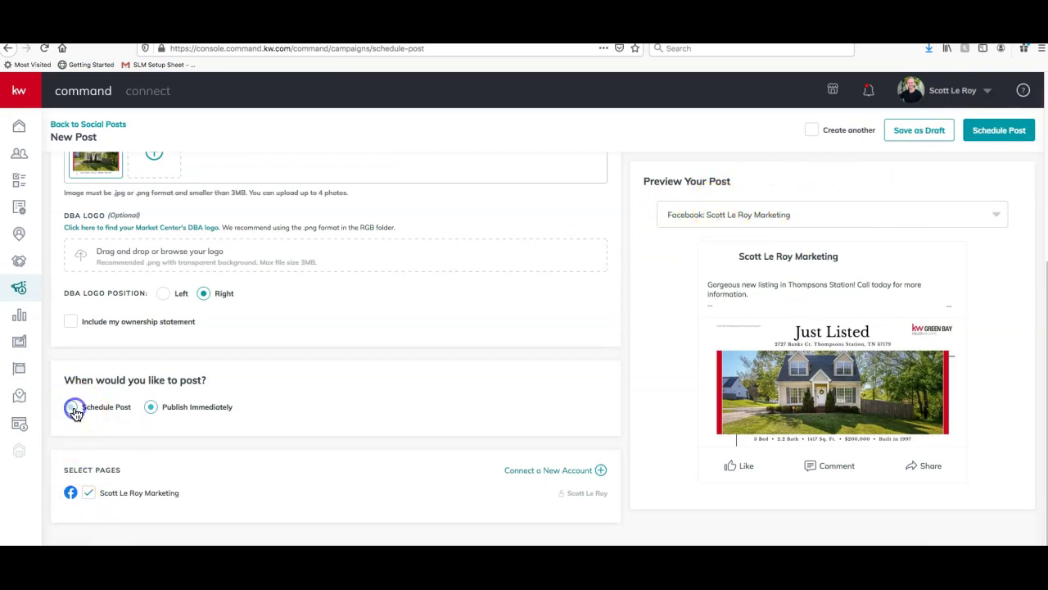
pyautogui.scroll(-1, 437, 368)
pyautogui.scroll(-1, 436, 371)
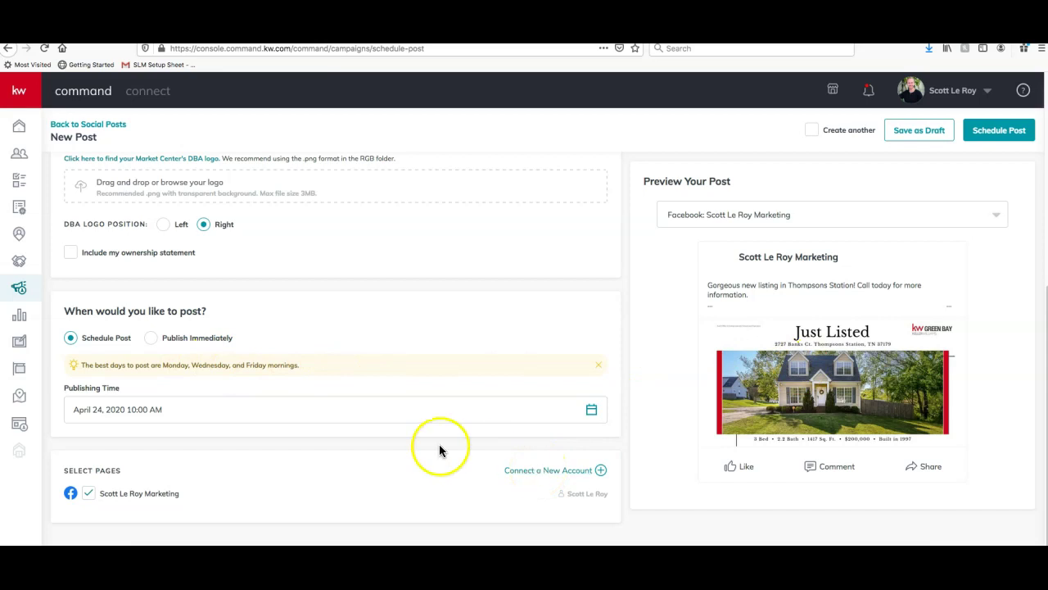
# Set the publishing time to April 24, 2020 at 10:30 AM
pyautogui.click(591, 412)
pyautogui.scroll(-2, 479, 418)
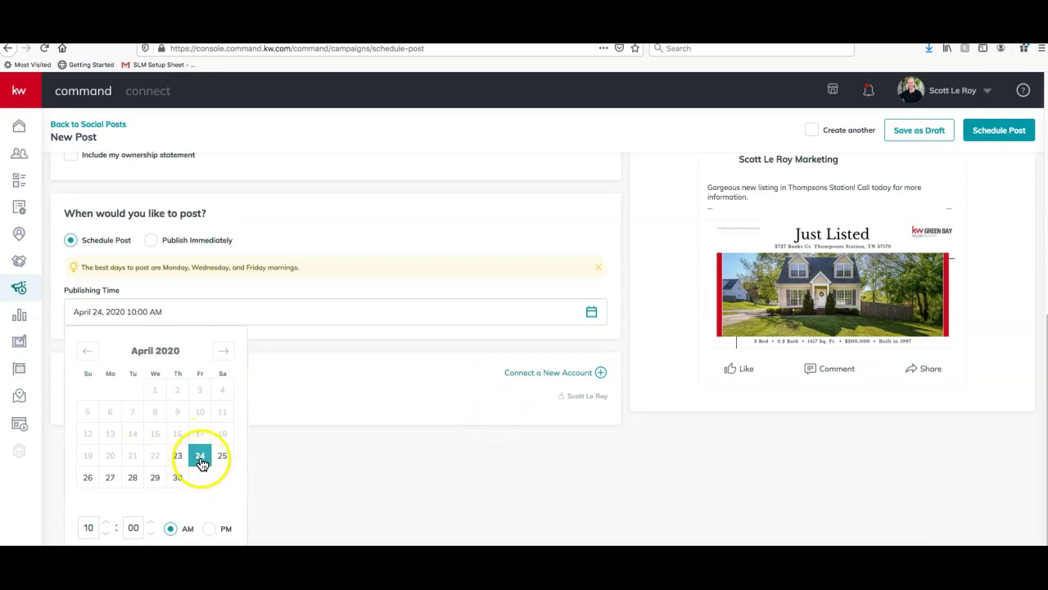
pyautogui.click(152, 523)
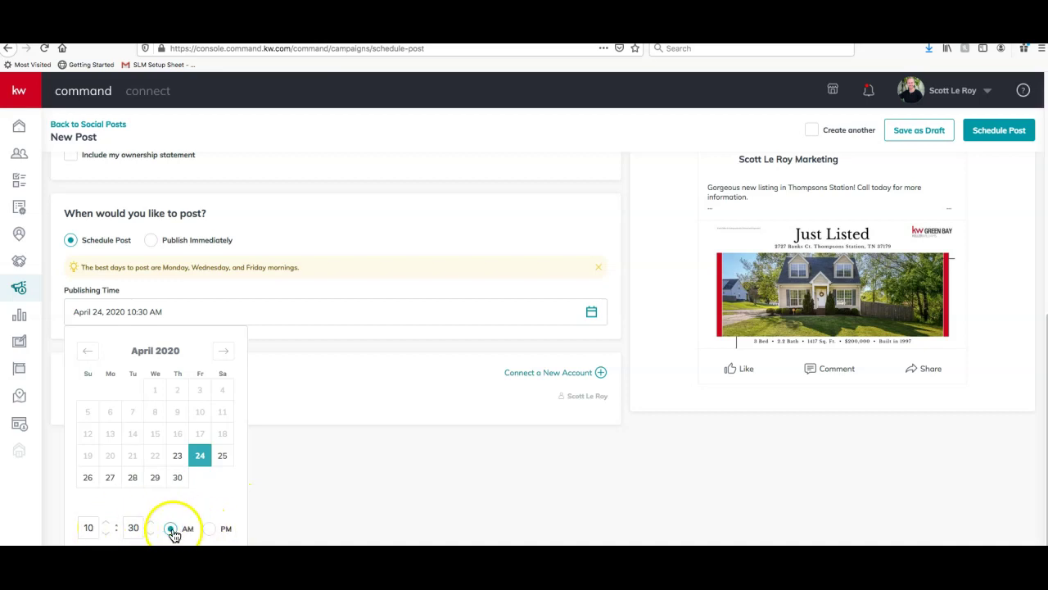
pyautogui.click(222, 457)
pyautogui.click(198, 459)
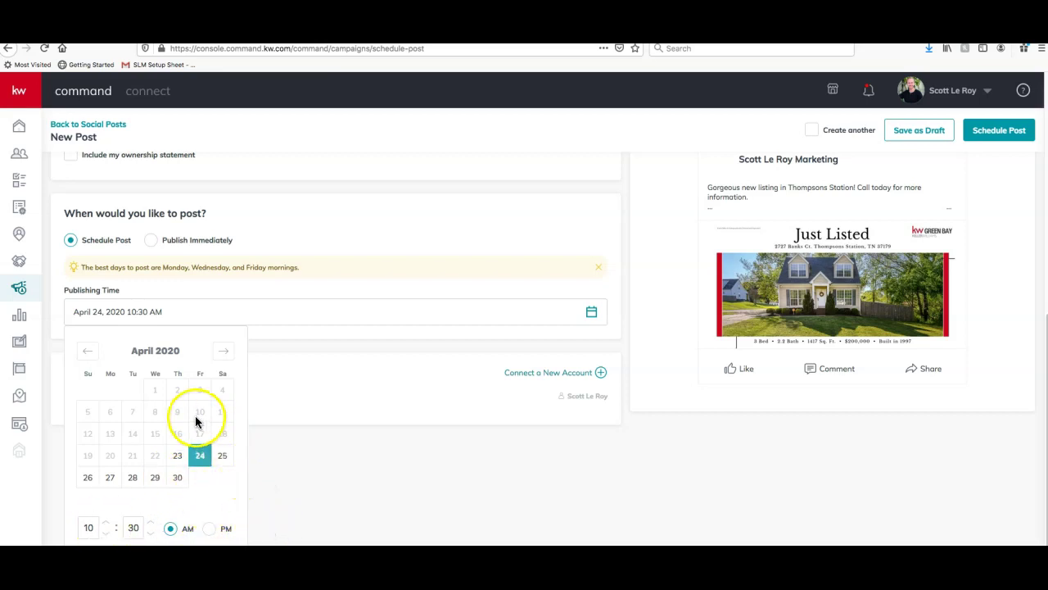
pyautogui.click(295, 447)
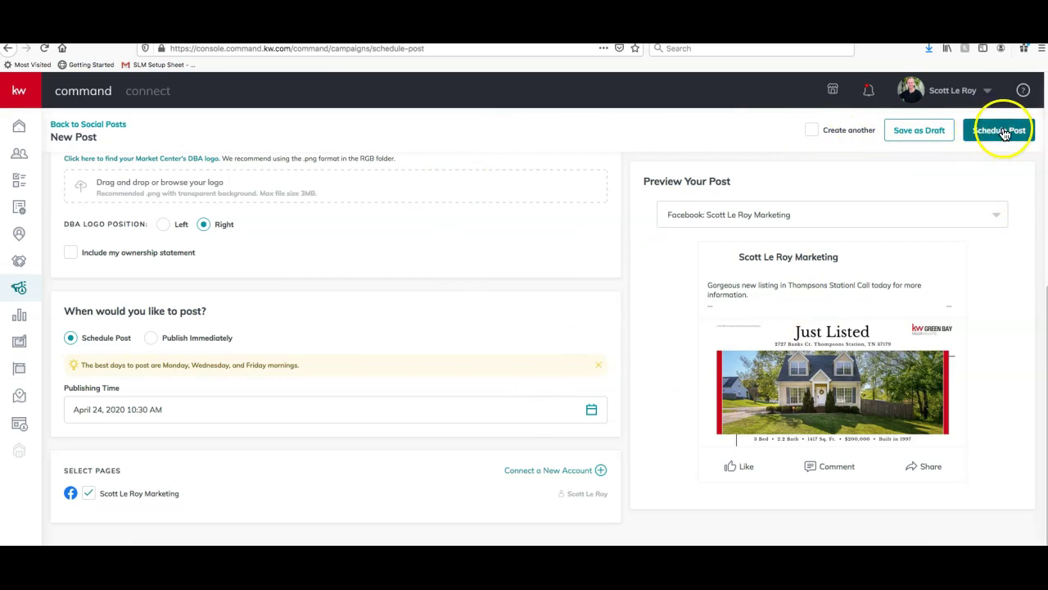
# Schedule the Just Listed post, confirm it, and find it on the April 24 calendar
pyautogui.click(1002, 133)
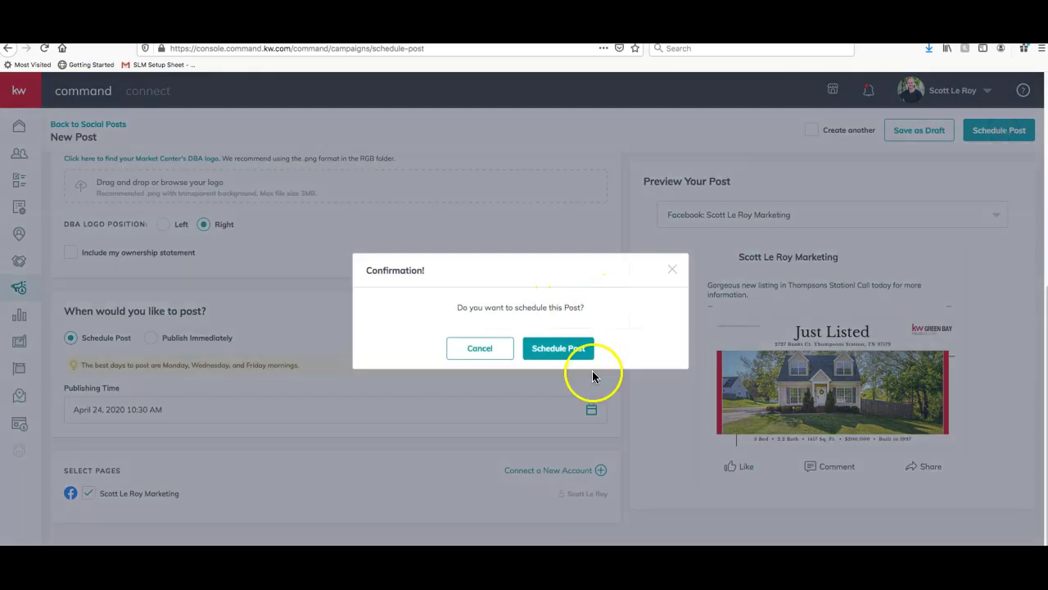
pyautogui.click(572, 353)
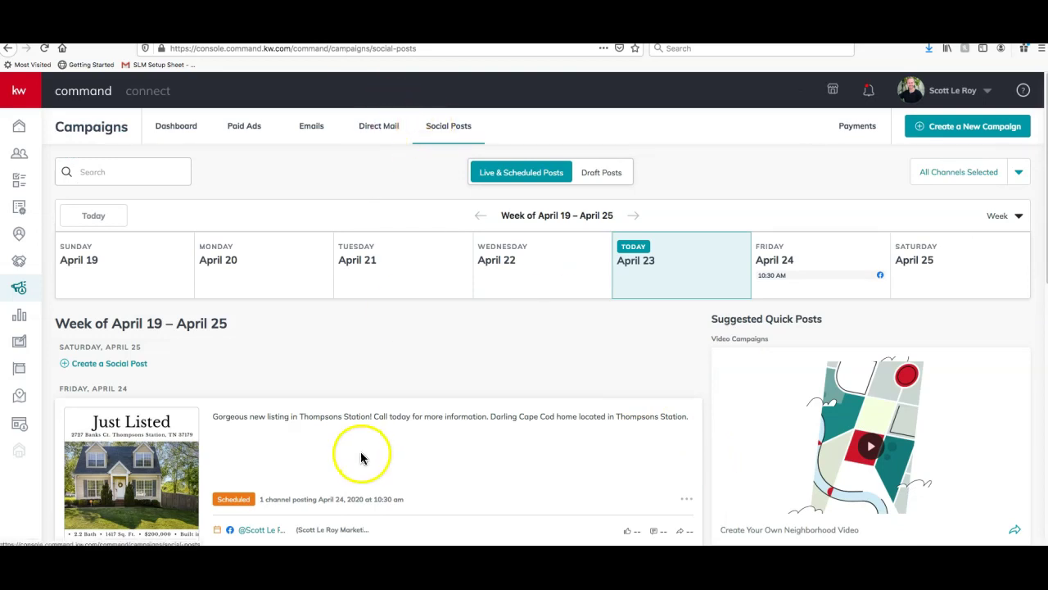
pyautogui.scroll(-1, 357, 450)
pyautogui.scroll(-1, 361, 456)
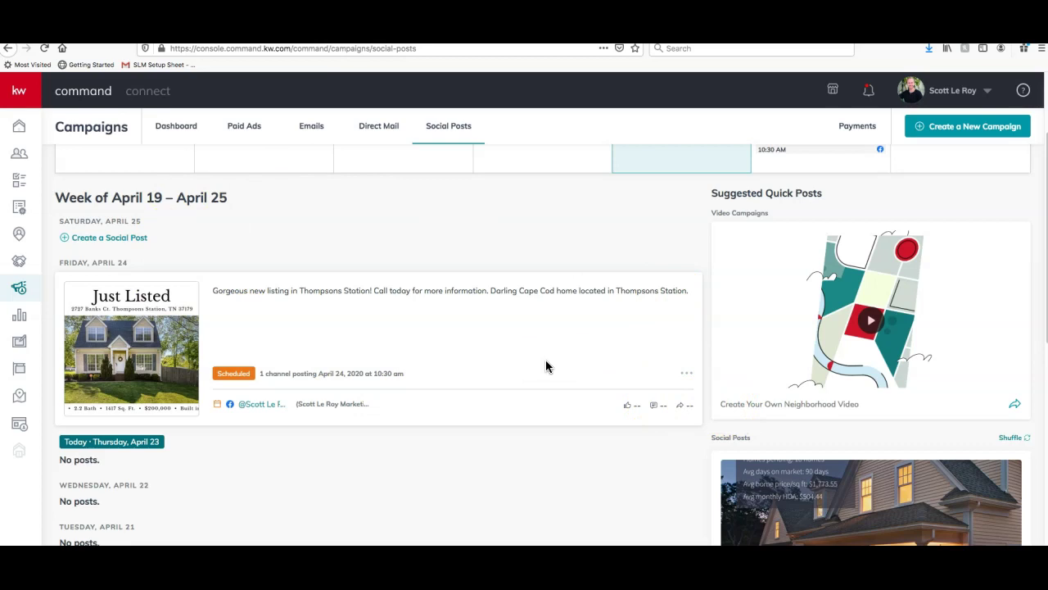
# Delete the scheduled Just Listed post, confirm it, and check the April 19–25 week is empty
pyautogui.click(688, 376)
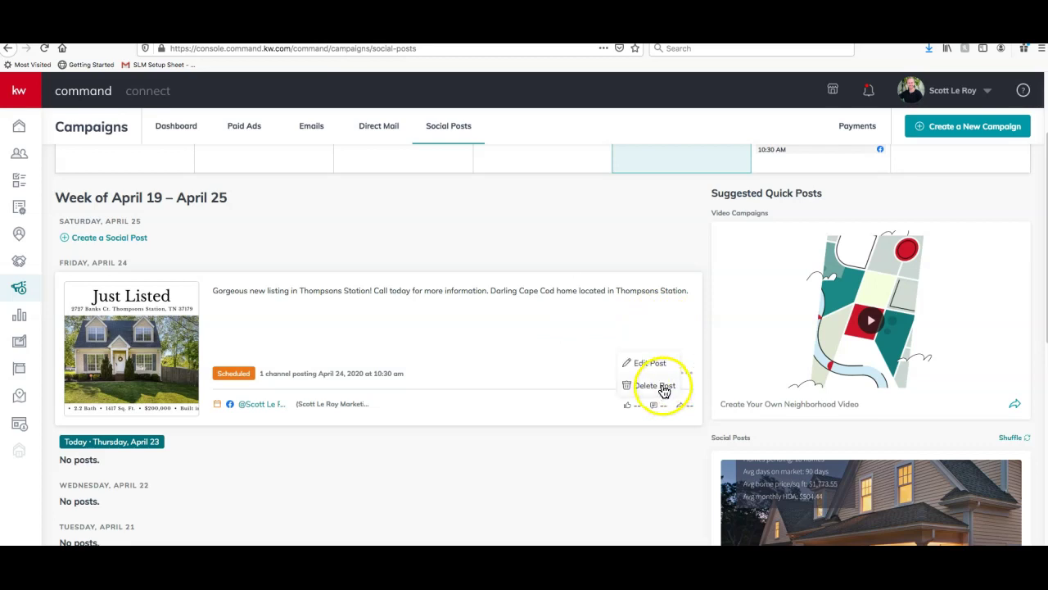
pyautogui.click(664, 388)
pyautogui.click(573, 352)
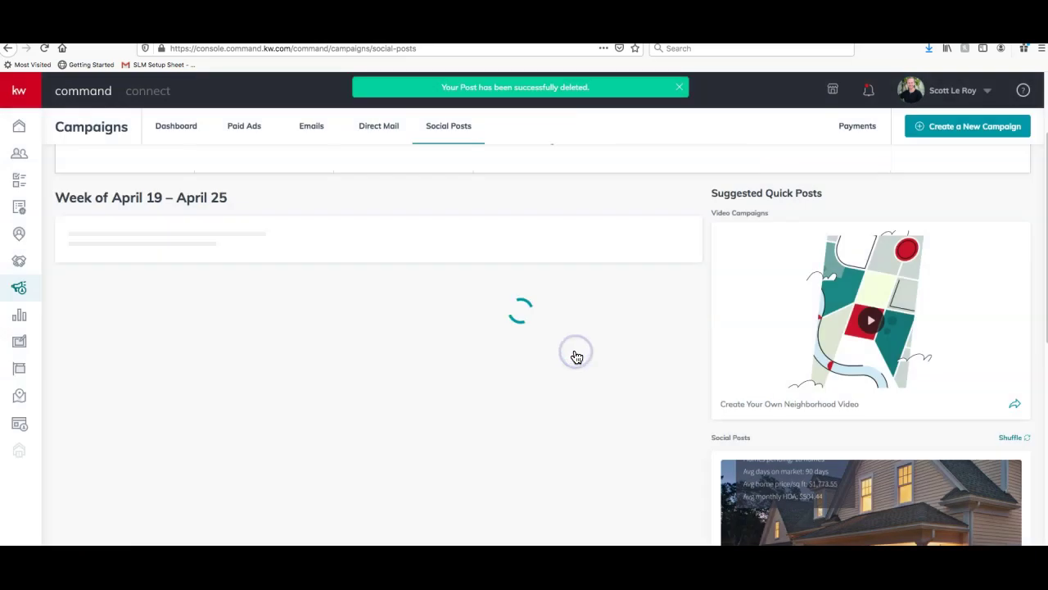
pyautogui.scroll(3, 802, 368)
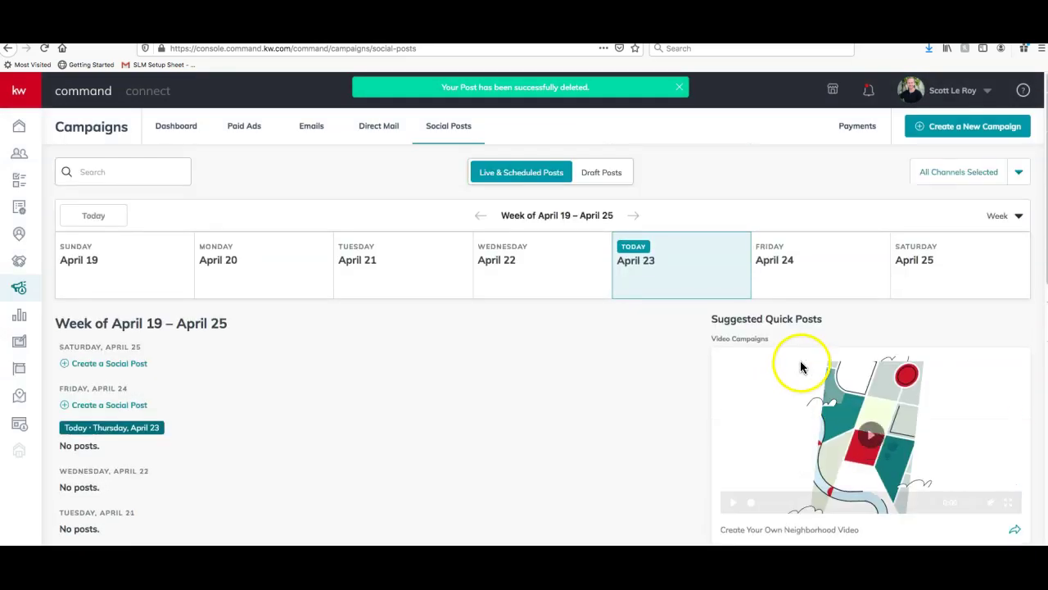
pyautogui.click(853, 374)
pyautogui.scroll(-8, 895, 372)
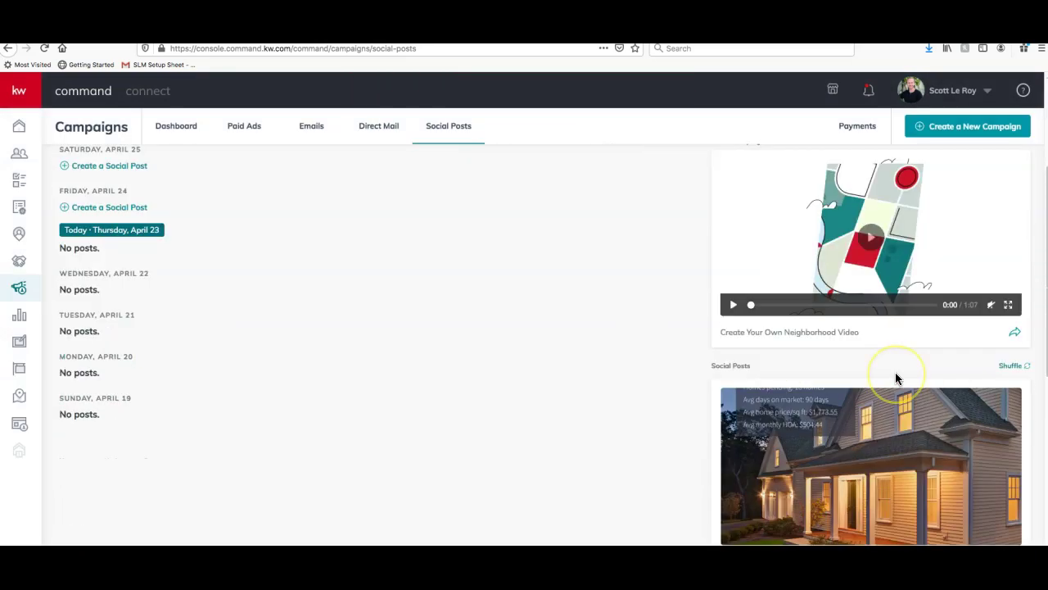
pyautogui.scroll(-2, 896, 377)
pyautogui.scroll(10, 896, 378)
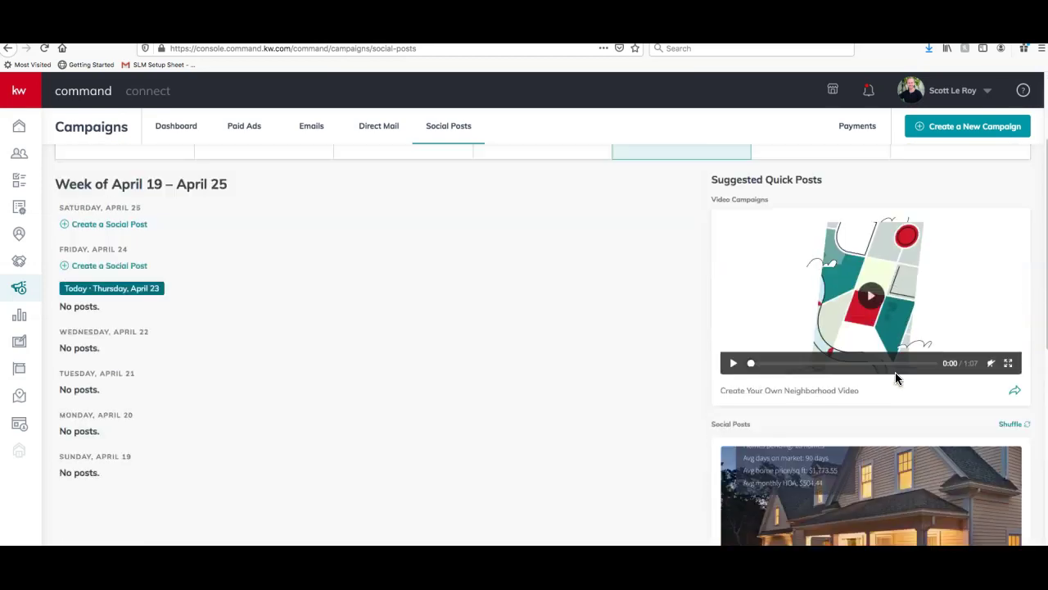
pyautogui.scroll(-2, 859, 400)
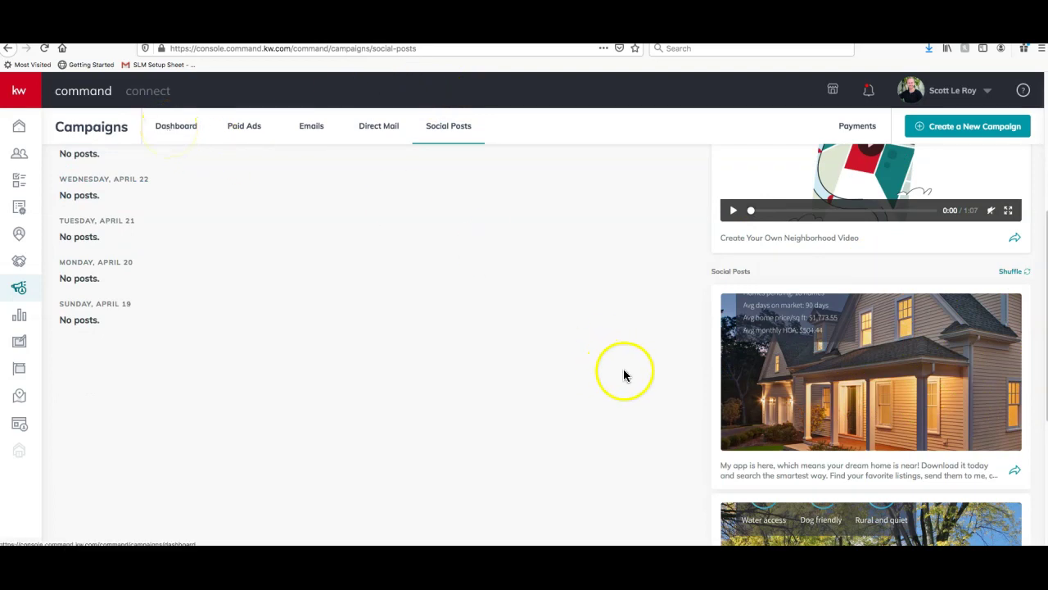
pyautogui.scroll(-1, 786, 355)
pyautogui.scroll(4, 217, 154)
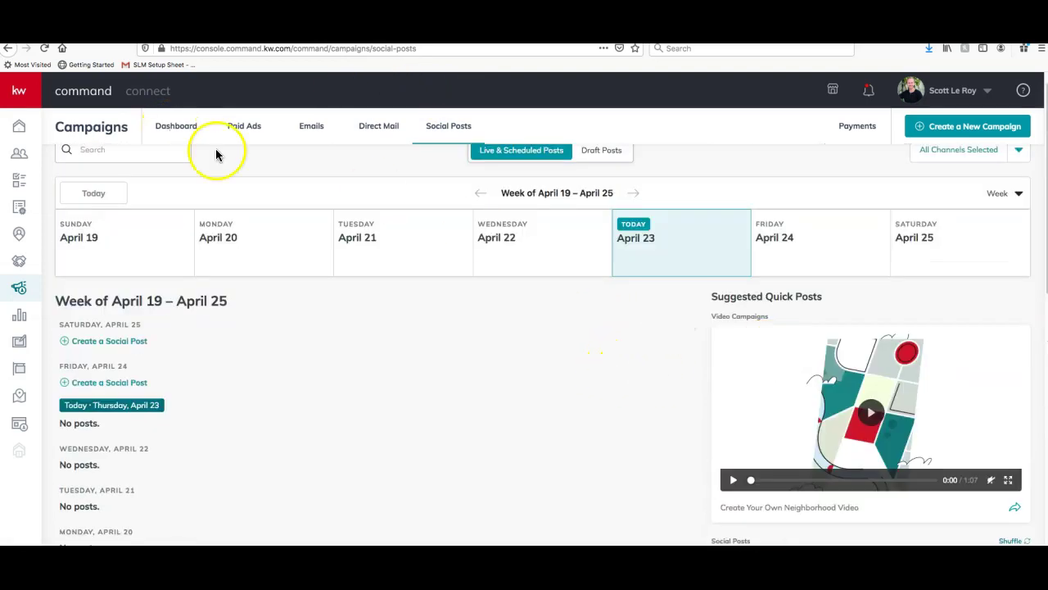
# From the Dashboard, start a post from the kitchen app-download Quick Post suggestion
pyautogui.click(179, 129)
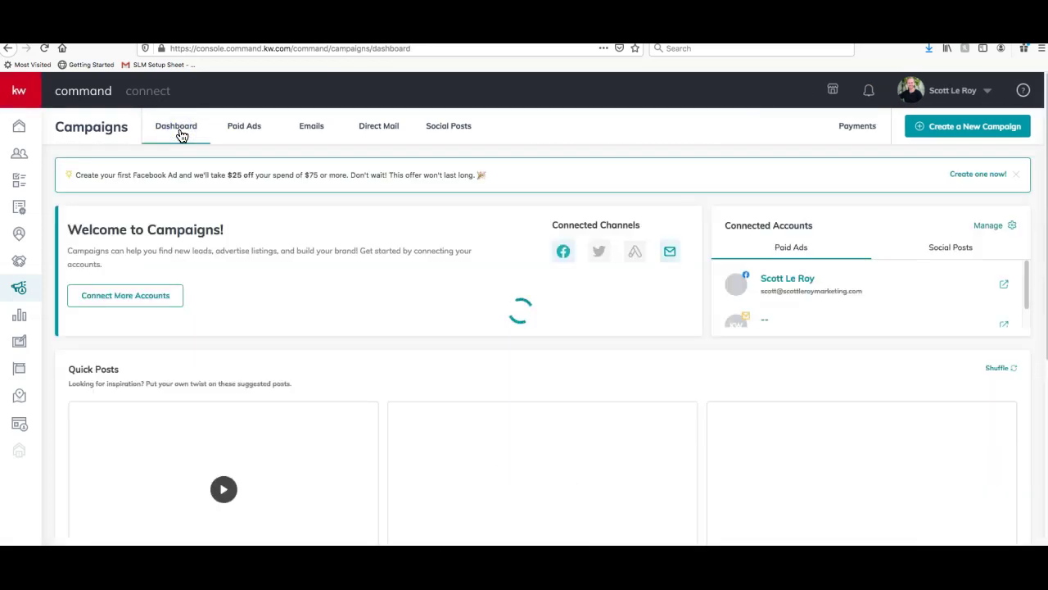
pyautogui.scroll(-3, 348, 363)
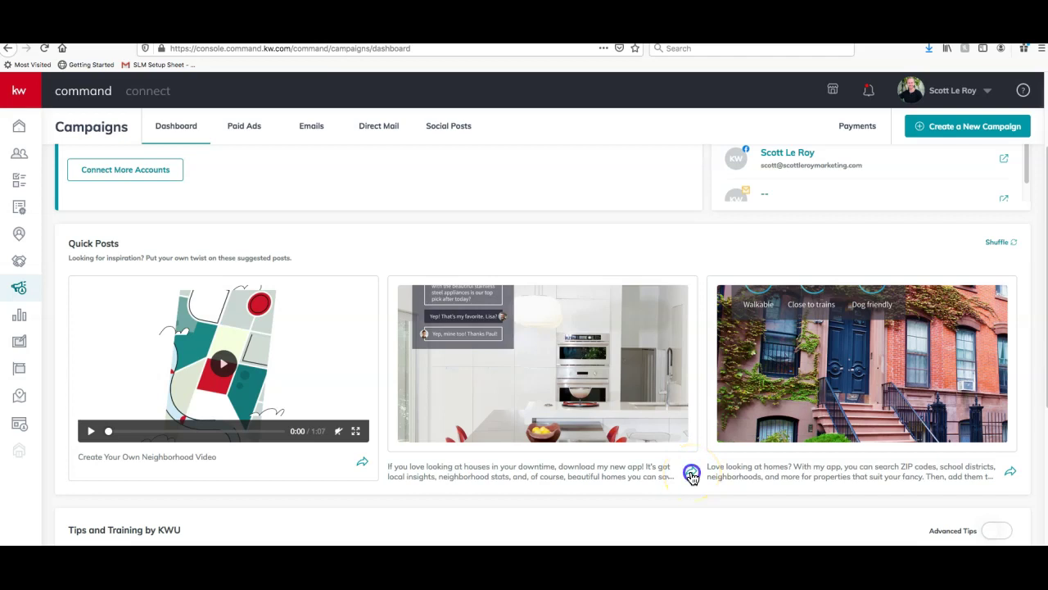
pyautogui.click(692, 475)
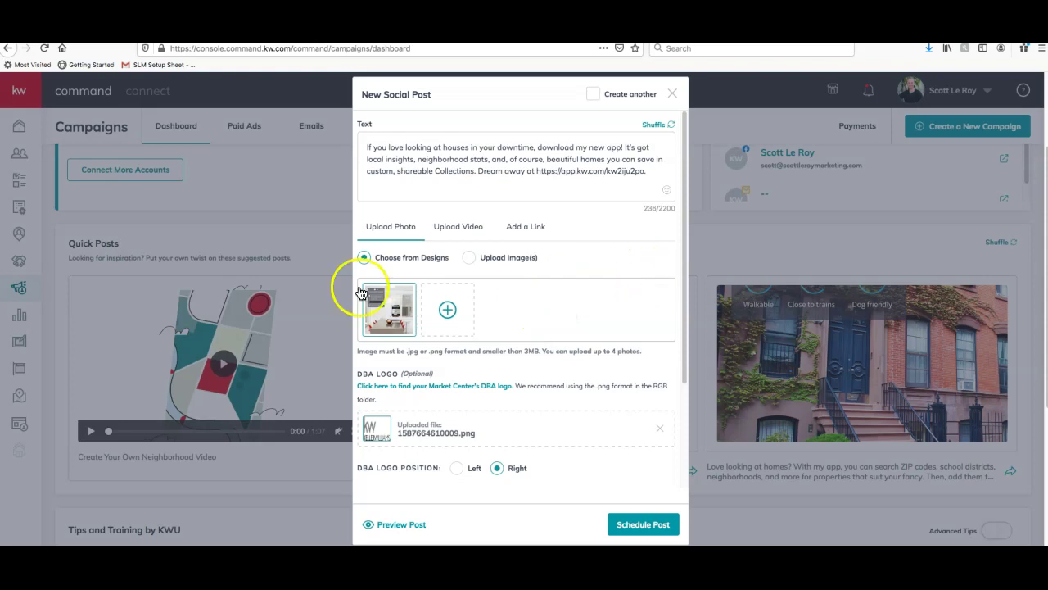
pyautogui.scroll(-3, 408, 273)
pyautogui.scroll(3, 410, 274)
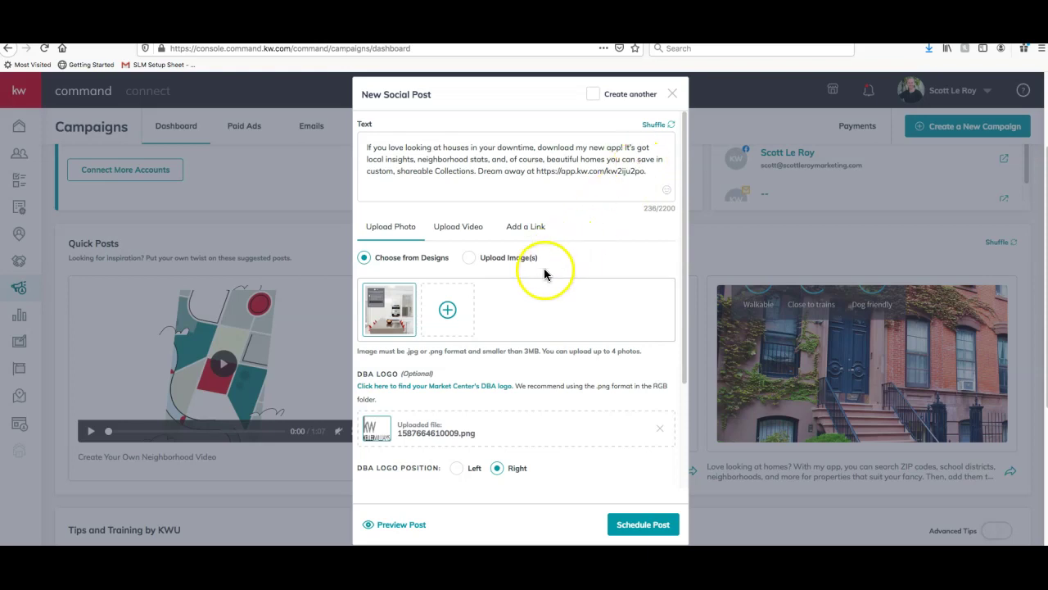
pyautogui.scroll(-2, 555, 337)
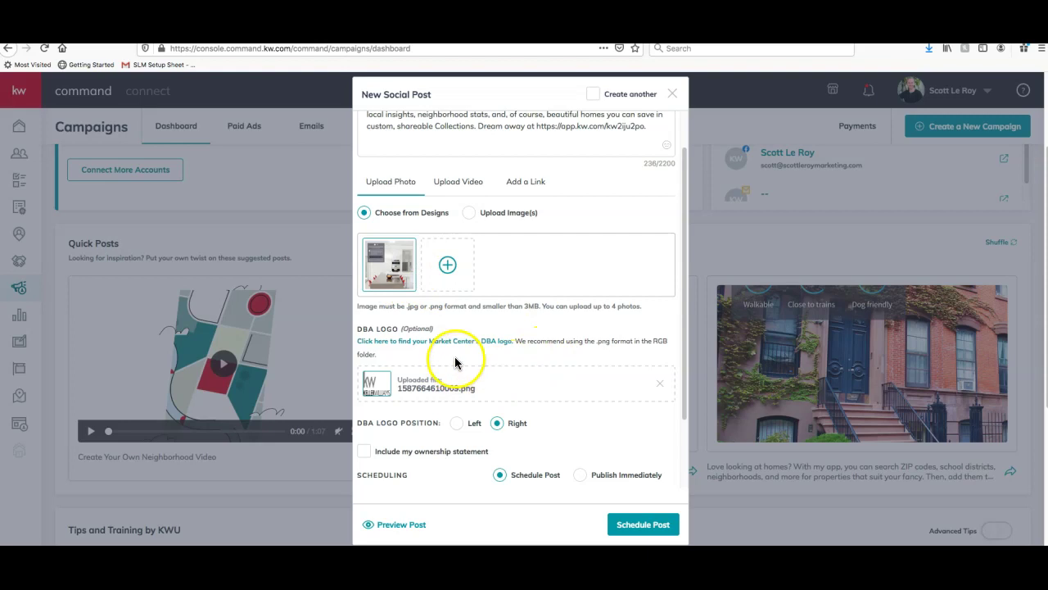
pyautogui.scroll(-4, 459, 352)
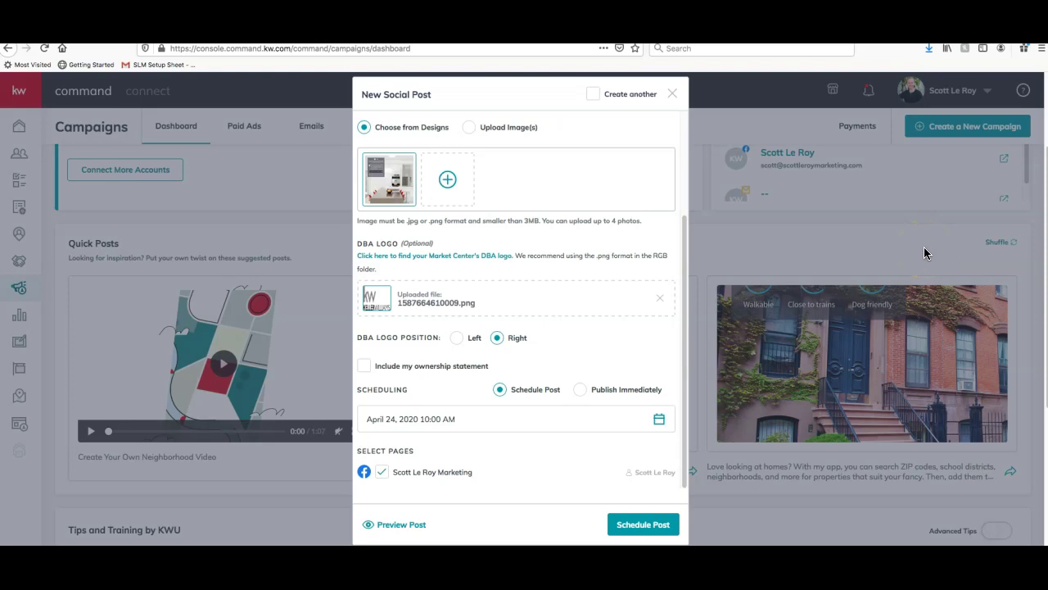
pyautogui.scroll(3, 778, 147)
pyautogui.scroll(2, 512, 234)
pyautogui.scroll(-2, 512, 234)
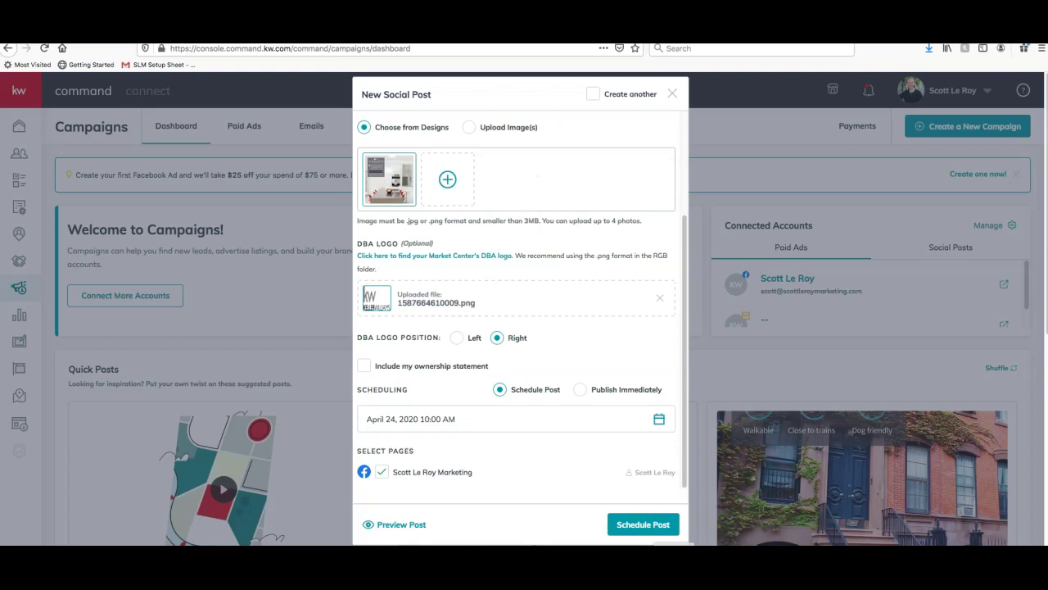
# Schedule the quick post on Facebook for April 24, 2020 at 10:00 AM and confirm
pyautogui.click(644, 528)
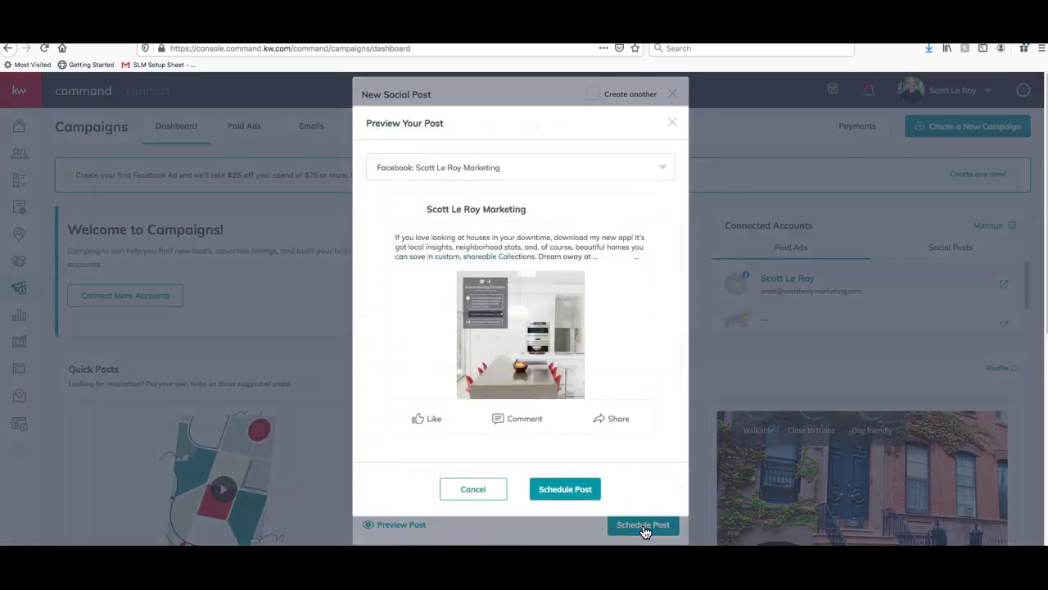
pyautogui.click(590, 170)
pyautogui.click(589, 176)
pyautogui.click(555, 491)
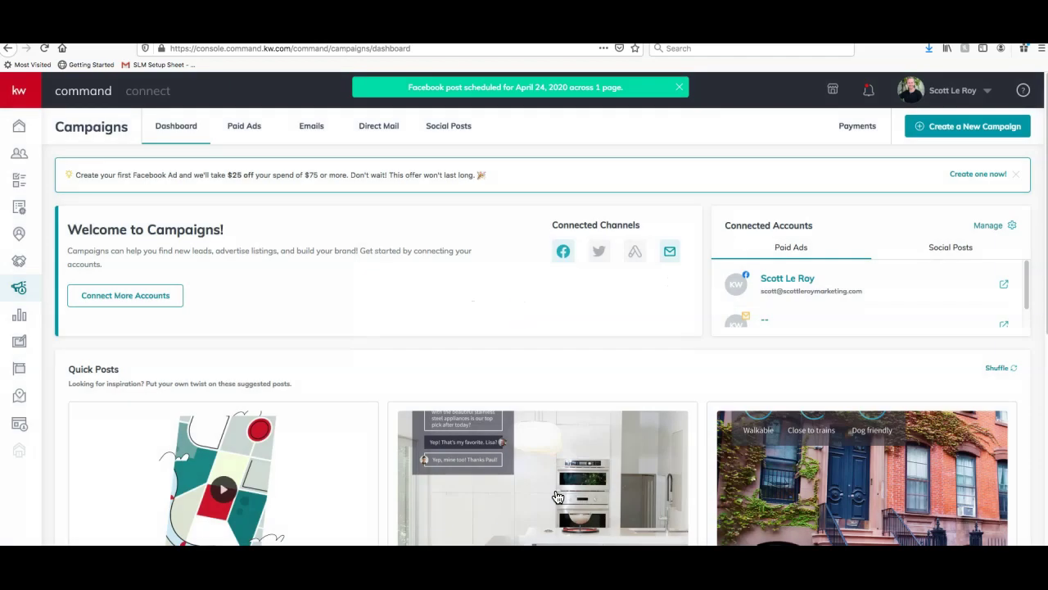
# Delete the scheduled app-download quick post from Social Posts, then show the Paid Ads campaign list
pyautogui.click(461, 129)
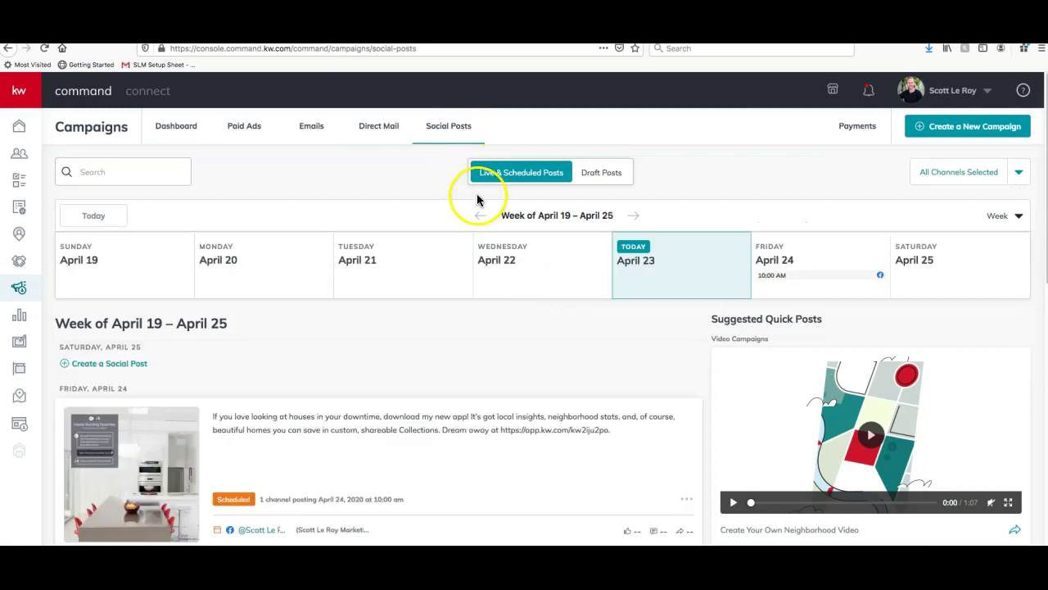
pyautogui.scroll(-3, 429, 330)
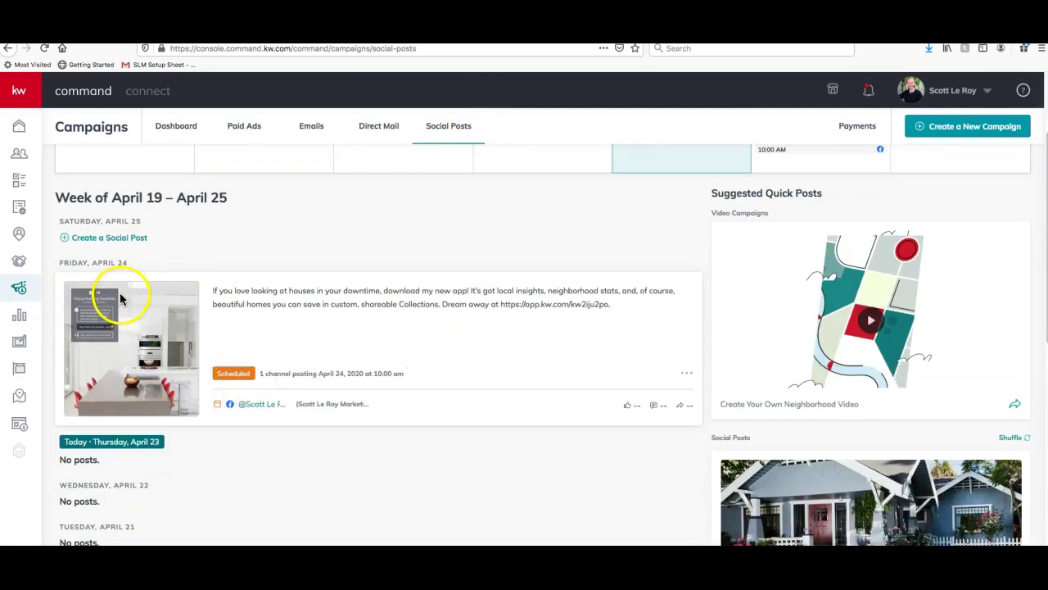
pyautogui.click(687, 376)
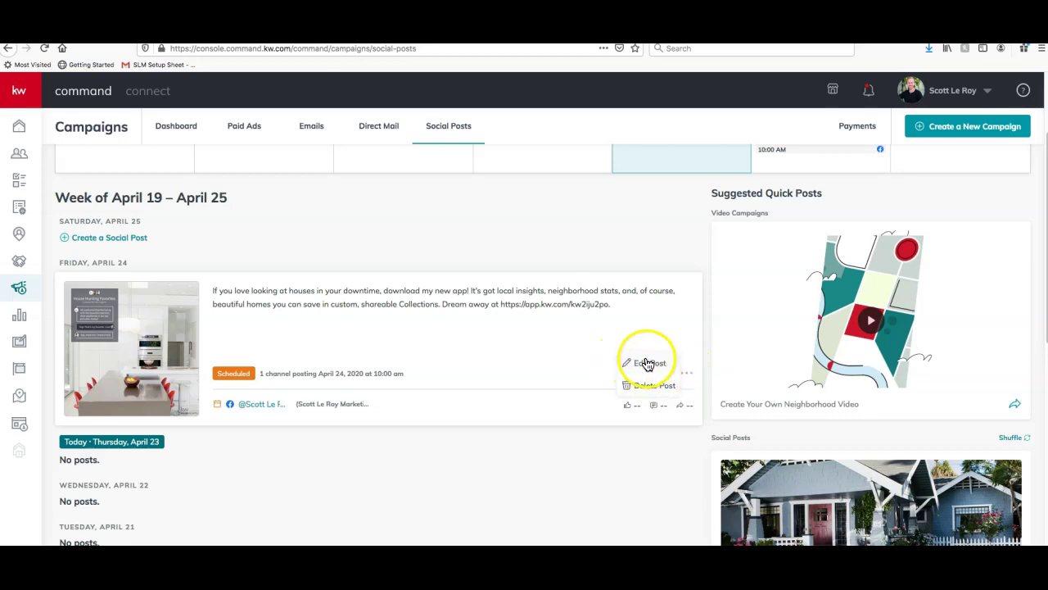
pyautogui.click(661, 386)
pyautogui.click(566, 347)
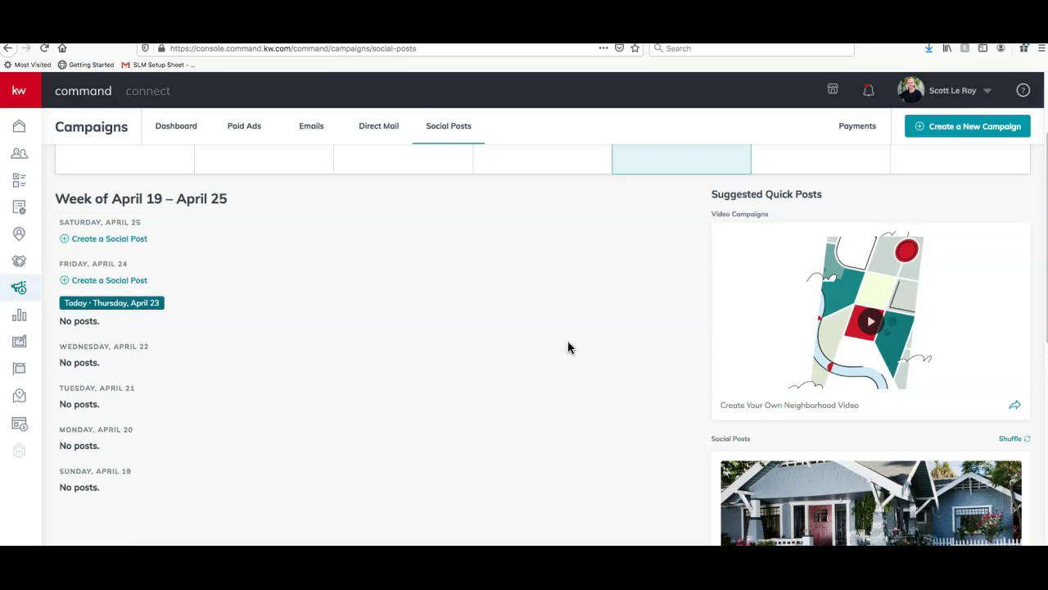
pyautogui.scroll(3, 567, 341)
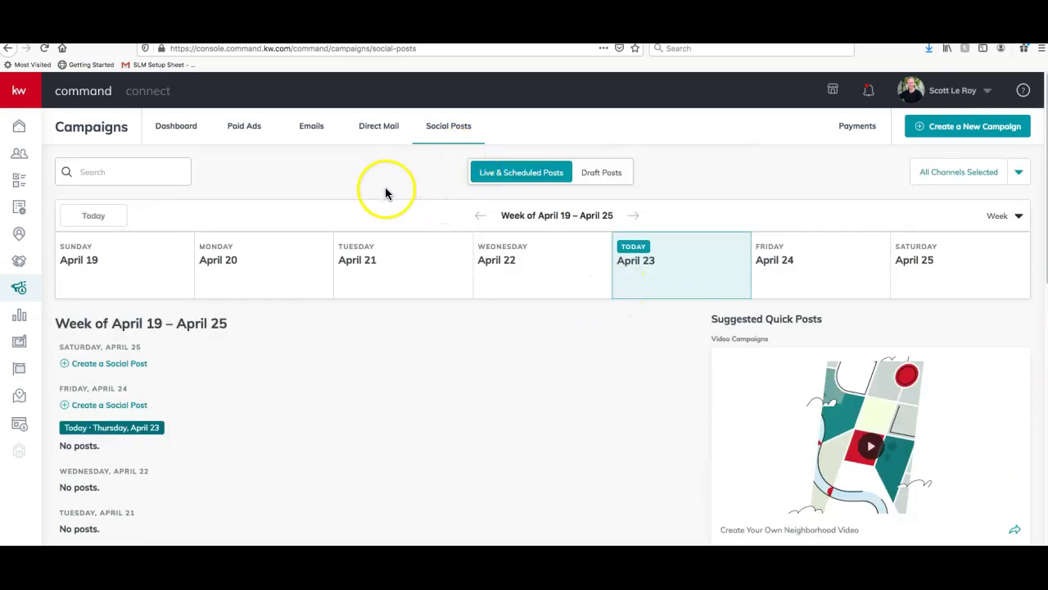
pyautogui.click(250, 128)
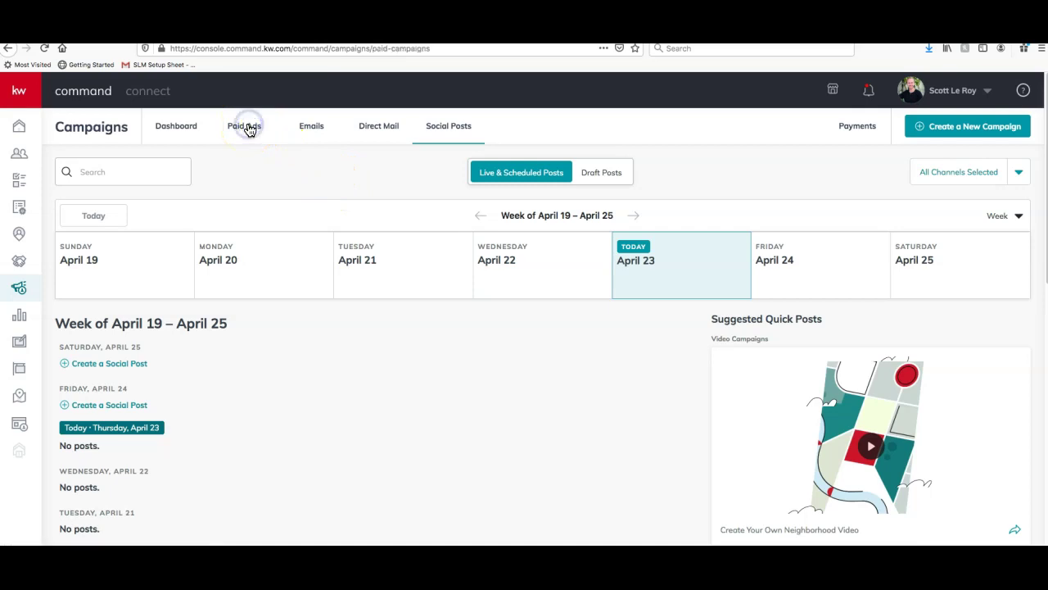
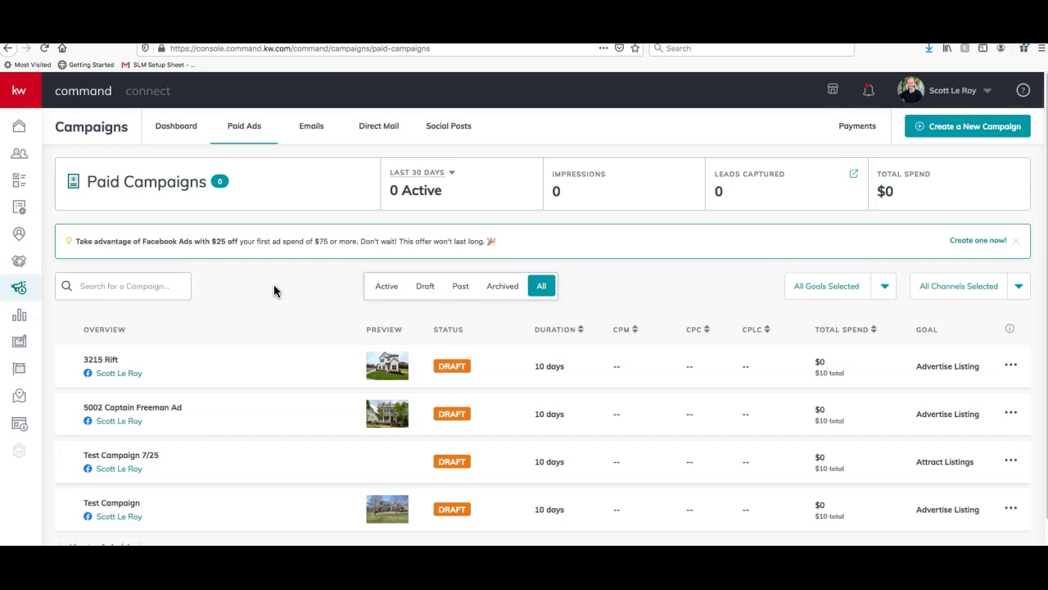
# Start a new campaign of the Social Ad type
pyautogui.scroll(-1, 293, 288)
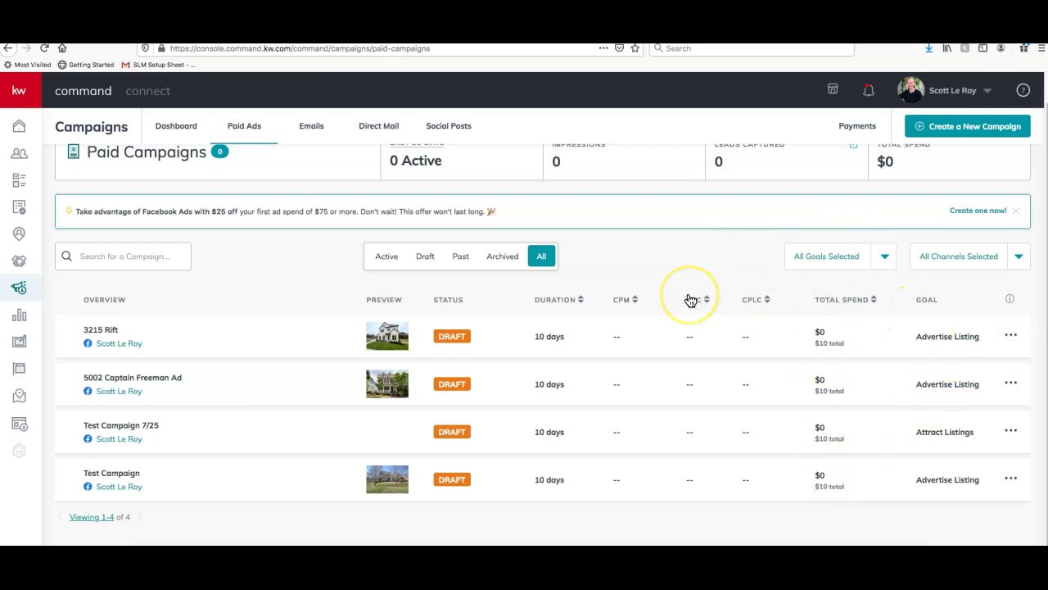
pyautogui.scroll(1, 688, 300)
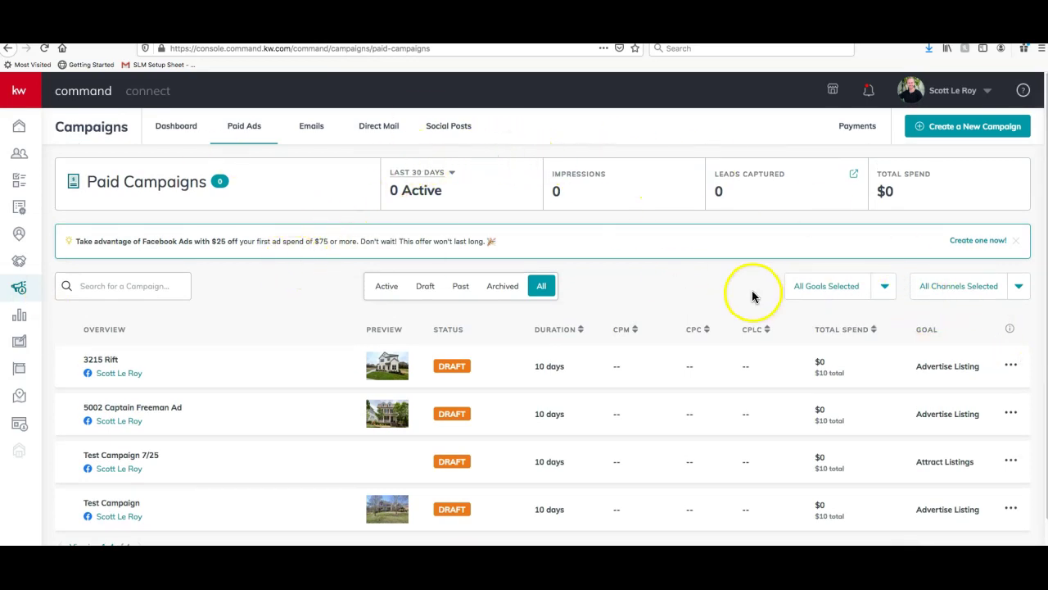
pyautogui.click(960, 129)
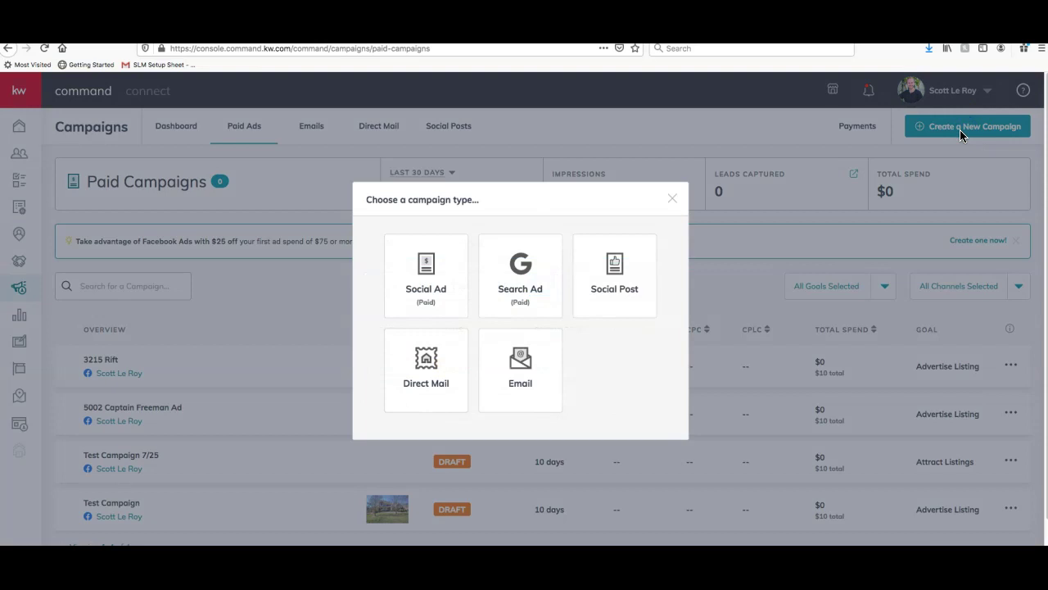
pyautogui.click(439, 281)
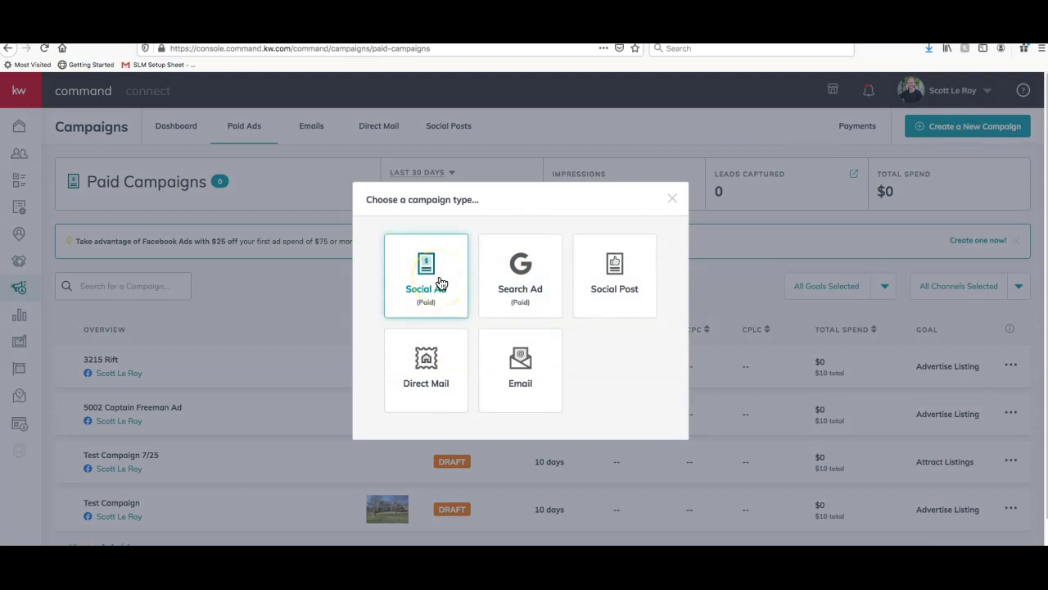
pyautogui.click(440, 282)
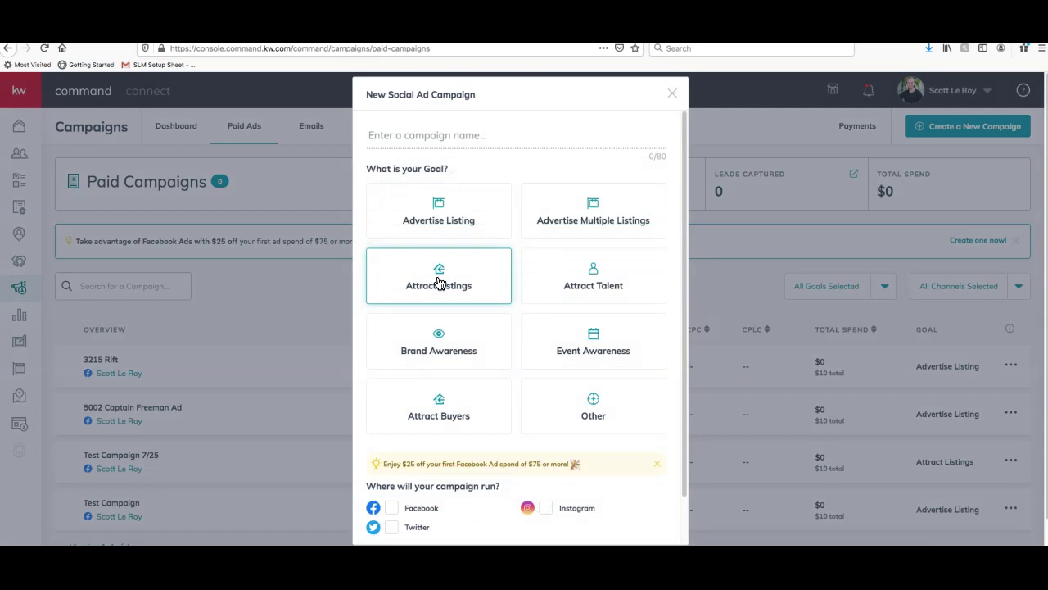
pyautogui.click(447, 143)
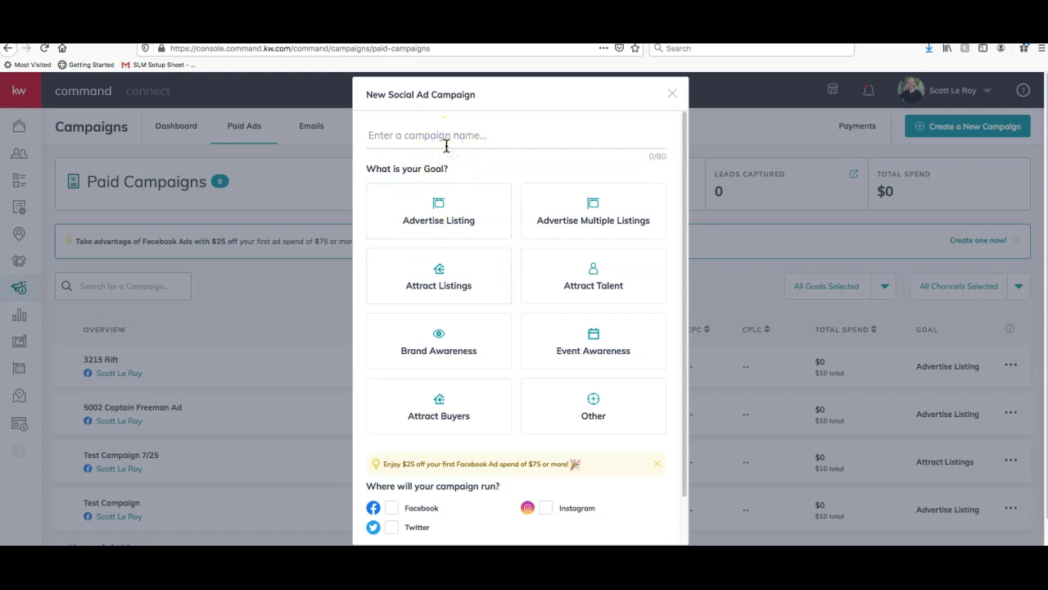
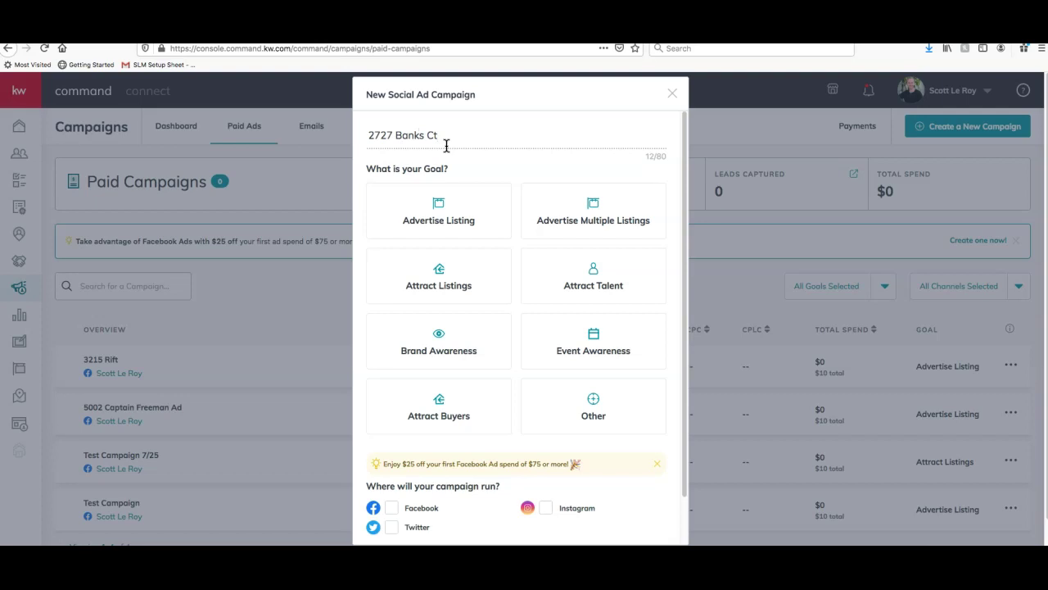
pyautogui.click(451, 202)
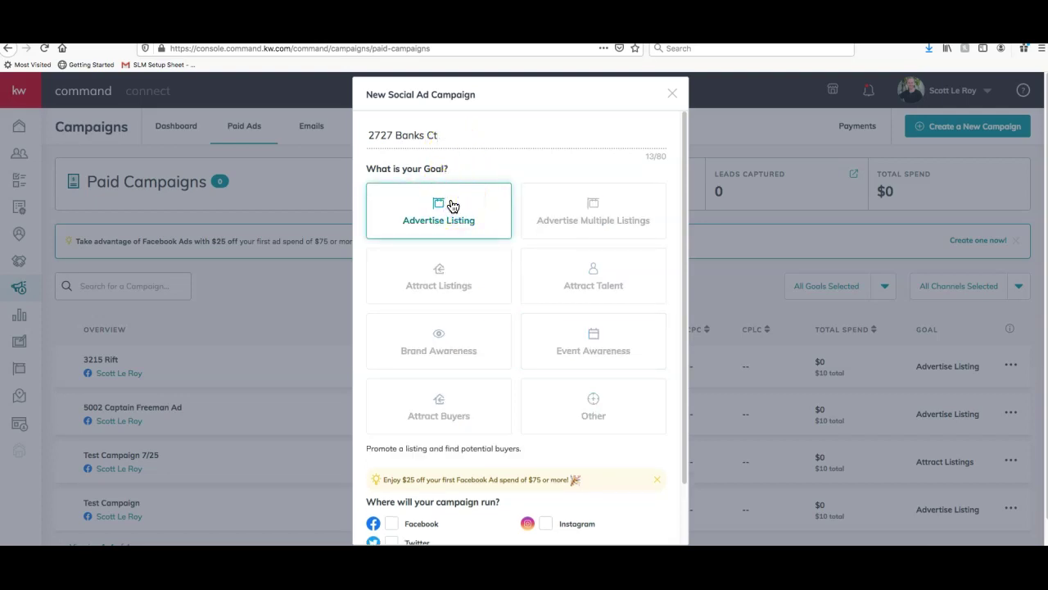
pyautogui.scroll(-3, 451, 206)
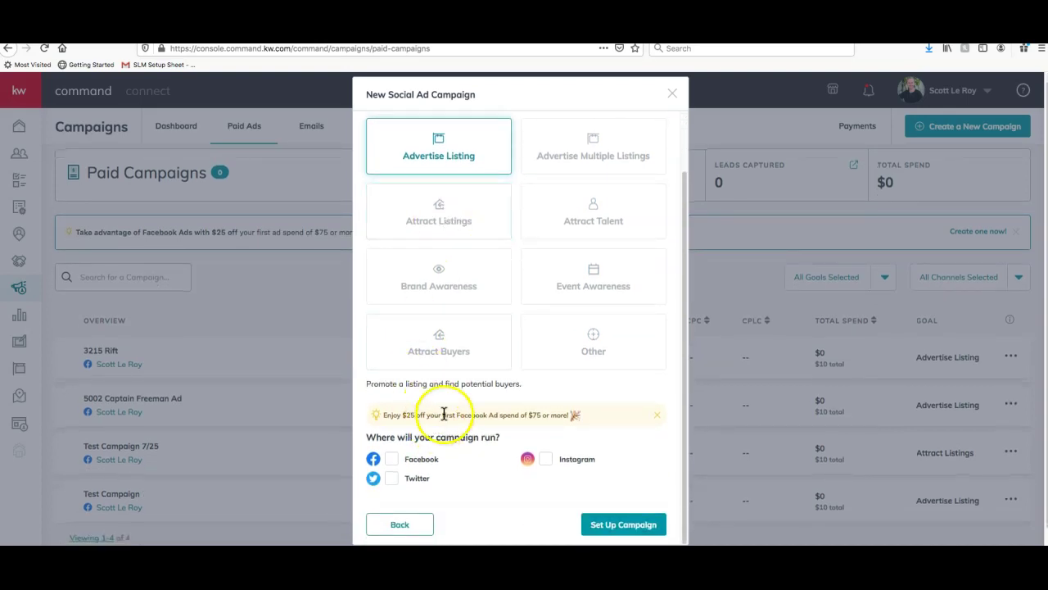
pyautogui.click(391, 460)
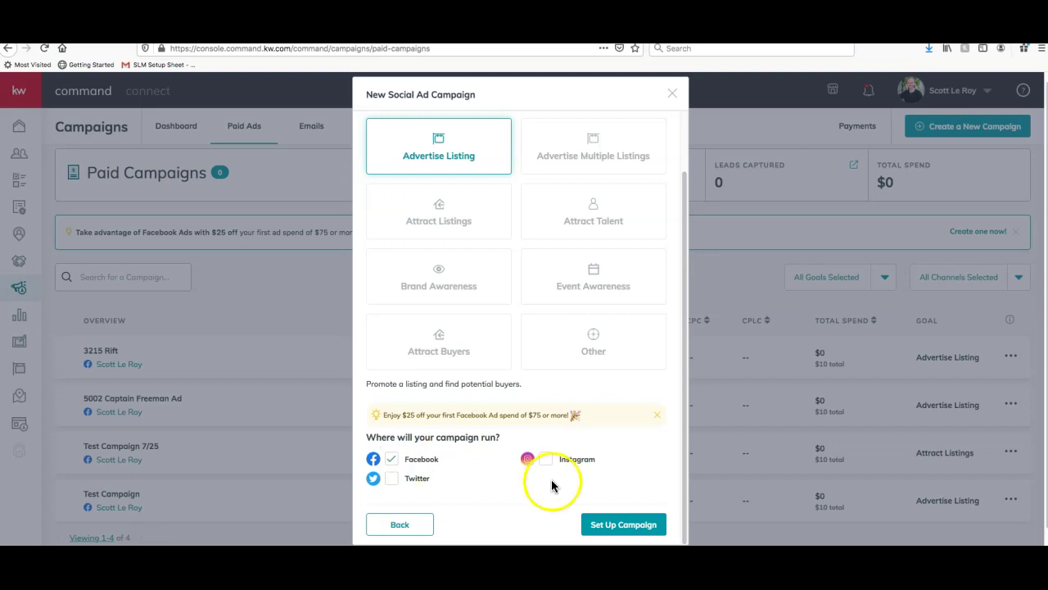
pyautogui.click(640, 529)
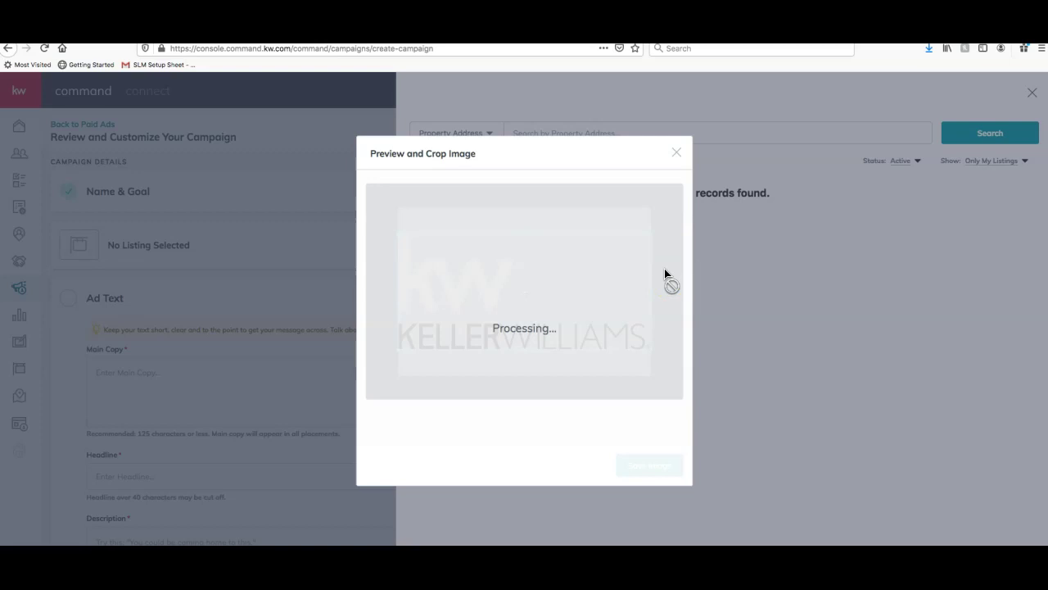
pyautogui.click(485, 148)
pyautogui.click(676, 153)
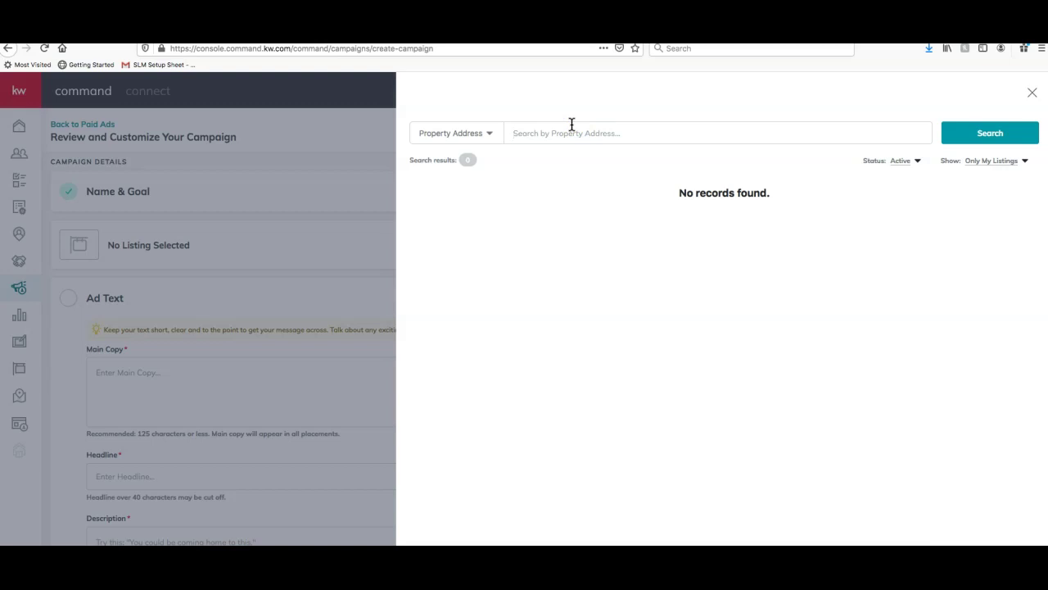
pyautogui.click(1007, 164)
pyautogui.click(1009, 176)
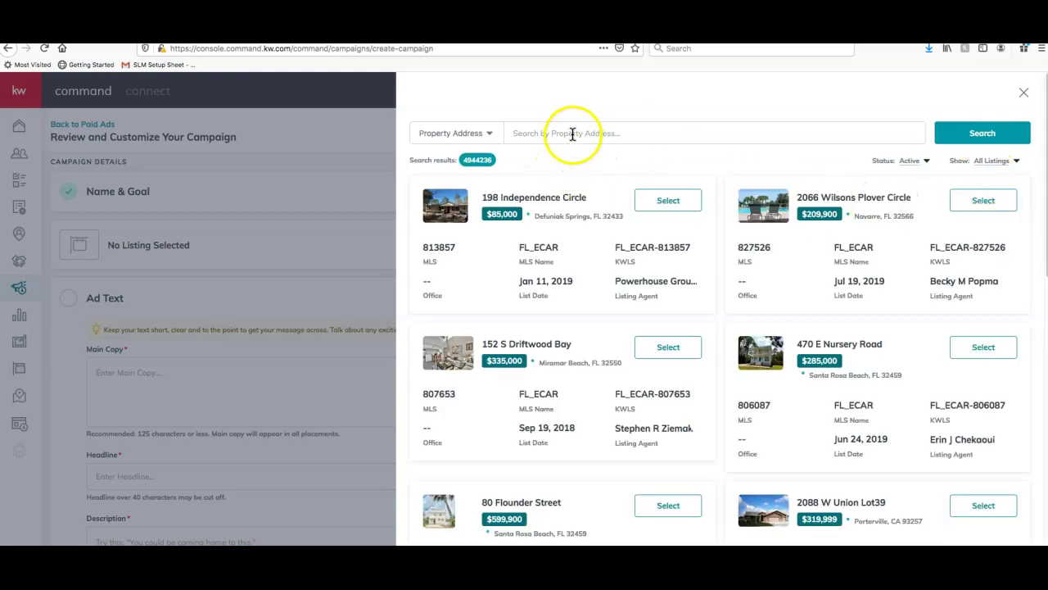
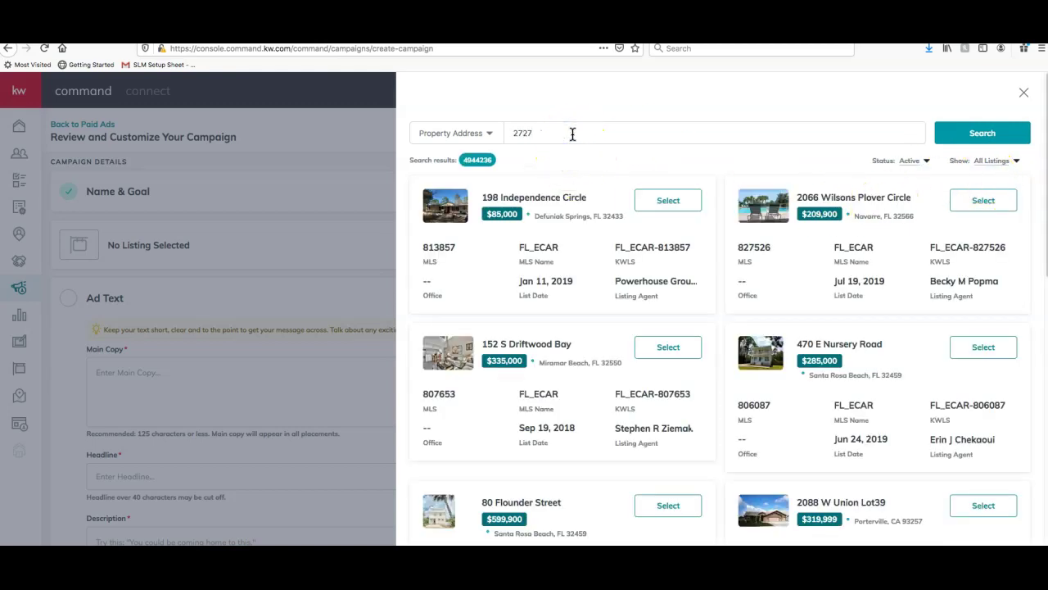
pyautogui.click(975, 134)
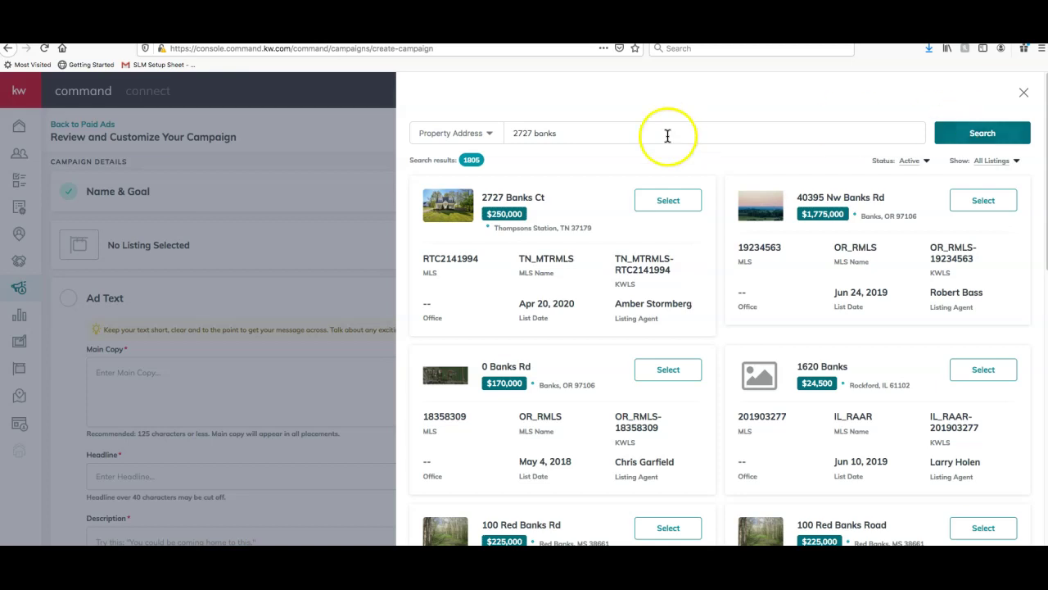
pyautogui.click(683, 207)
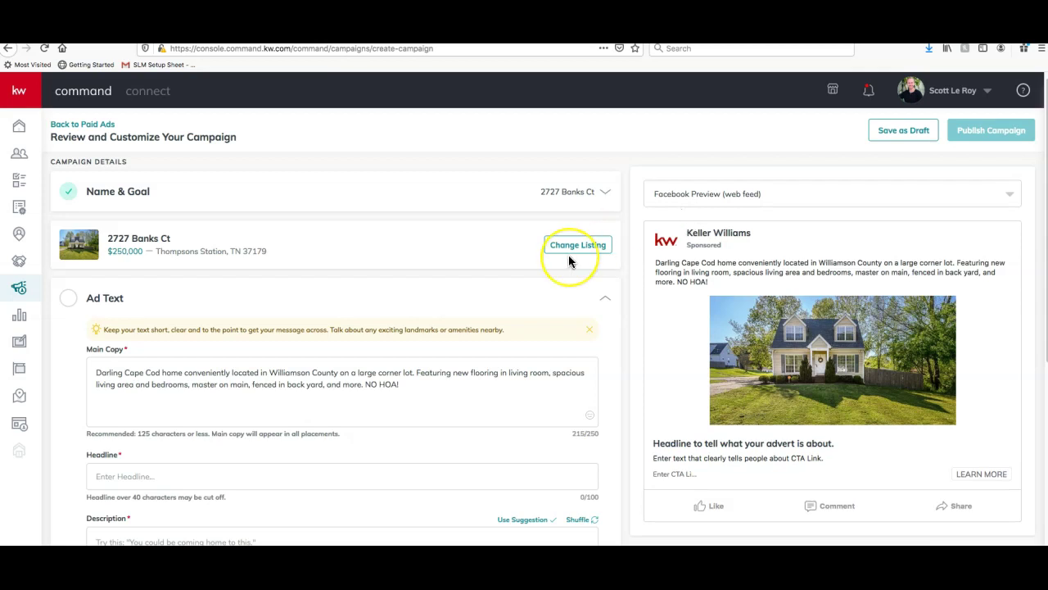
pyautogui.scroll(-5, 410, 217)
pyautogui.scroll(2, 410, 217)
pyautogui.scroll(3, 411, 217)
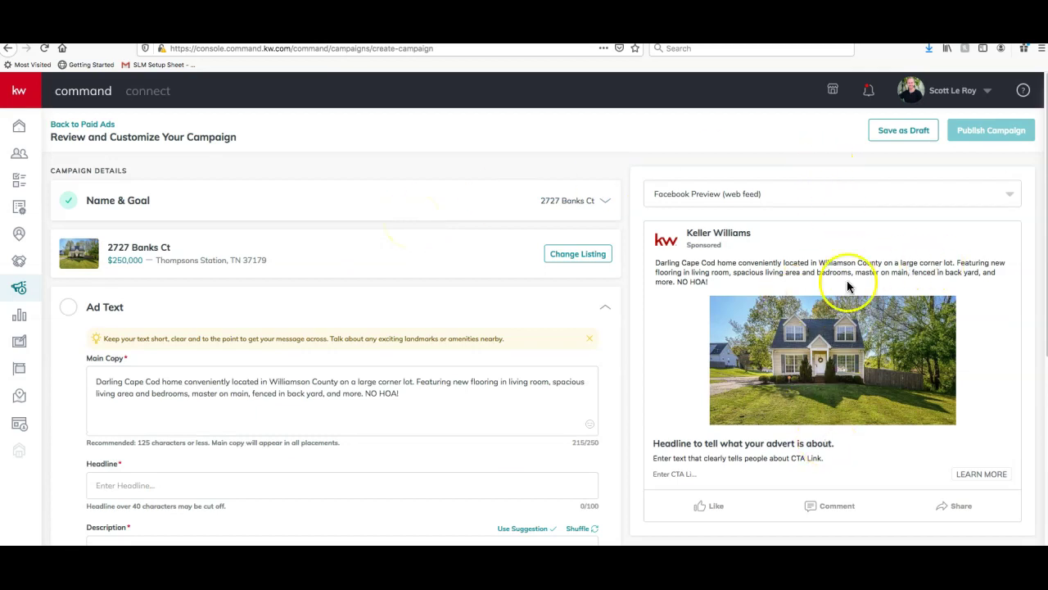
pyautogui.scroll(-1, 923, 390)
pyautogui.scroll(1, 924, 390)
pyautogui.click(831, 368)
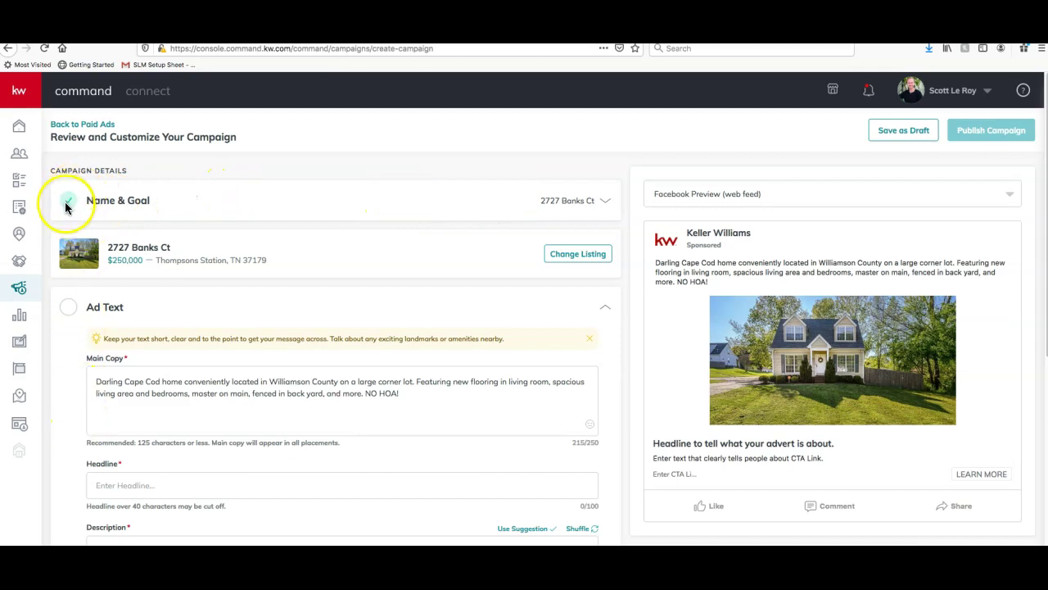
pyautogui.click(594, 205)
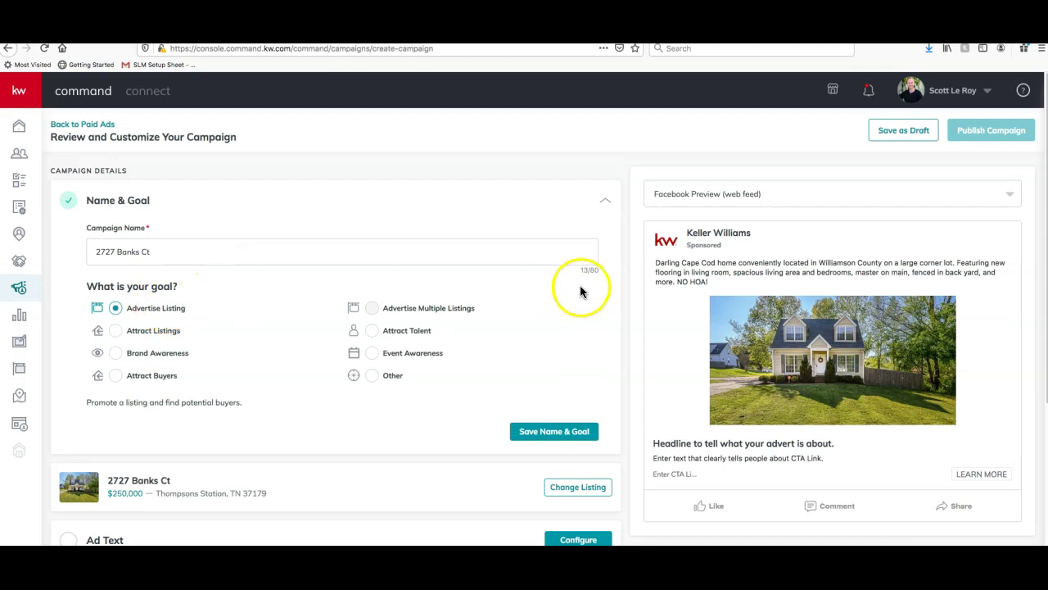
pyautogui.click(536, 431)
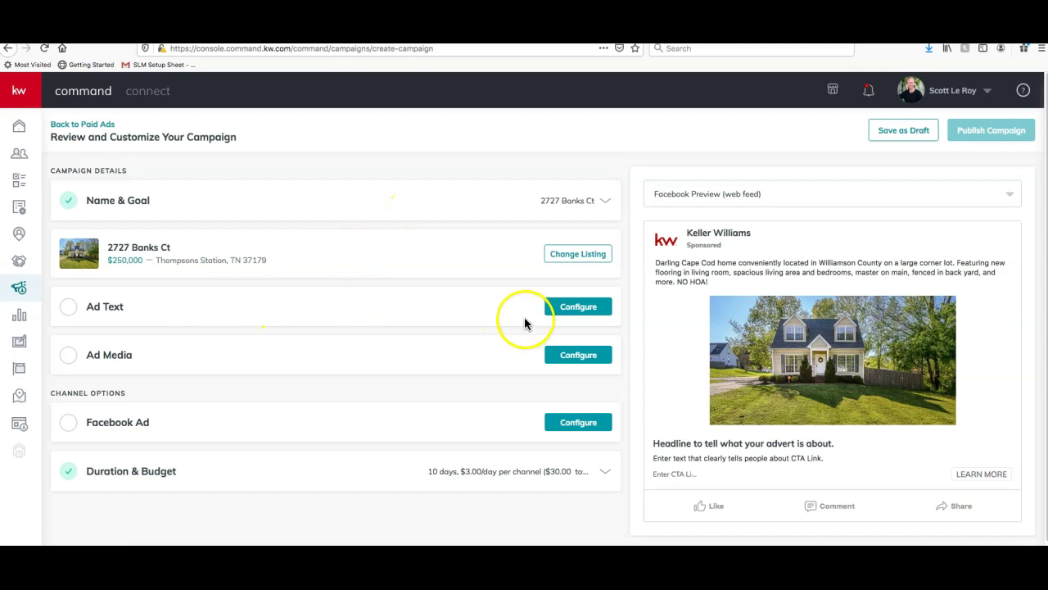
pyautogui.click(568, 311)
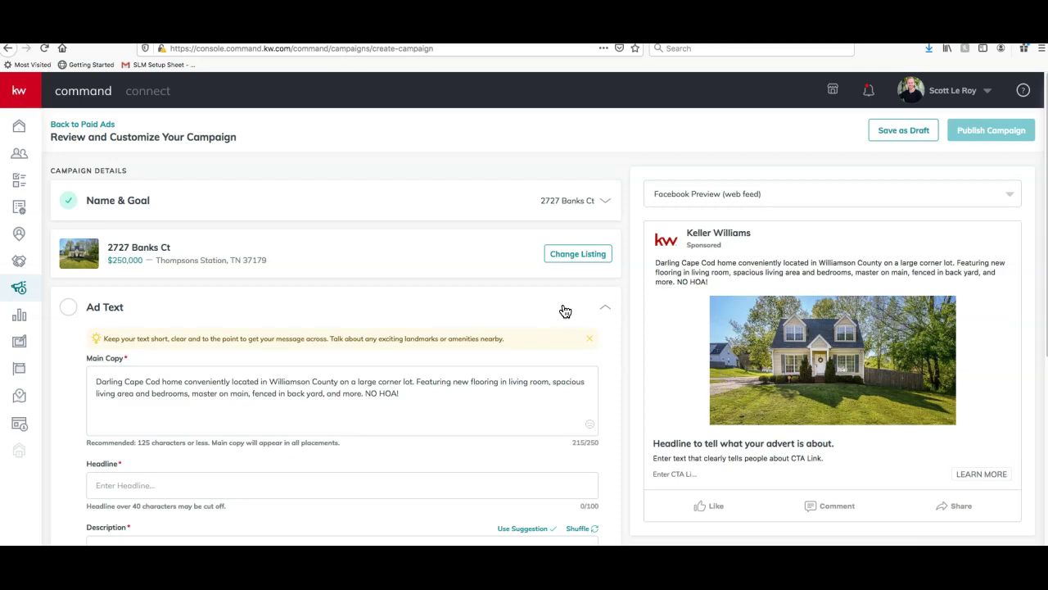
# Enter the headline 'Gorgeous New Listing in Thompsons Station!'
pyautogui.scroll(-2, 563, 311)
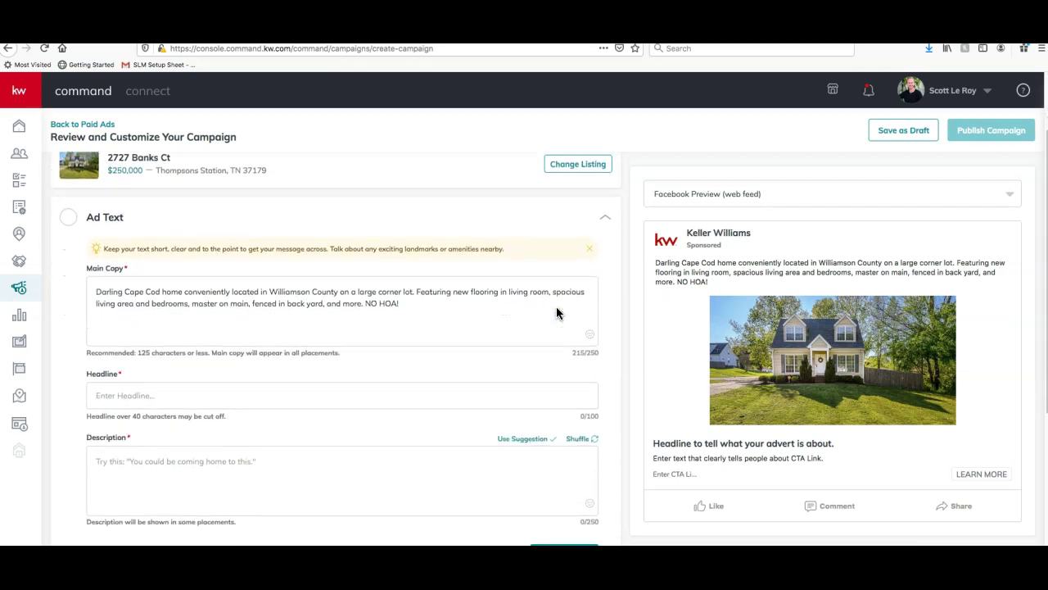
pyautogui.scroll(-1, 556, 313)
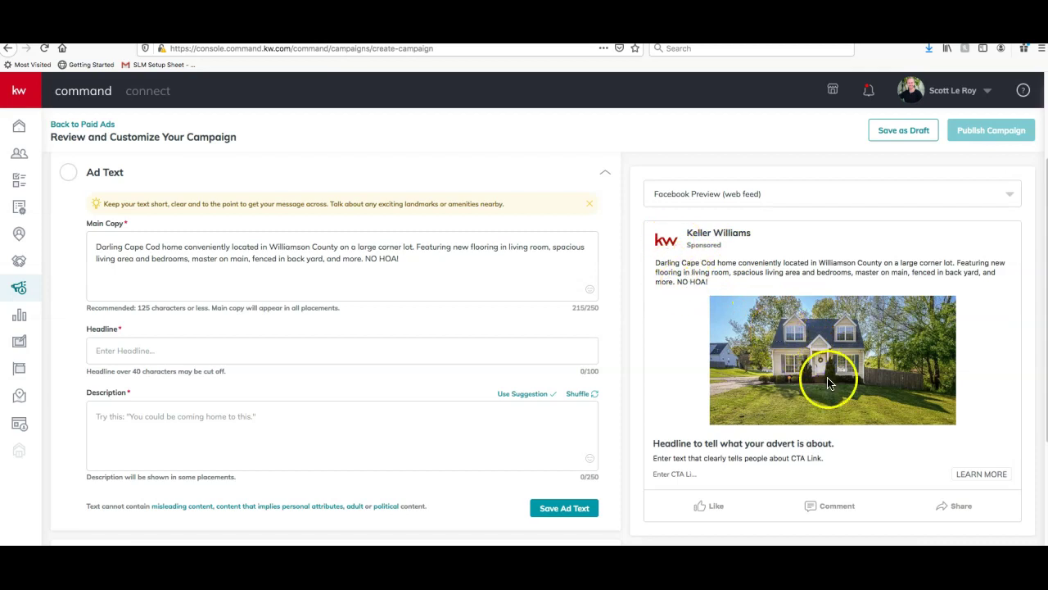
pyautogui.click(244, 348)
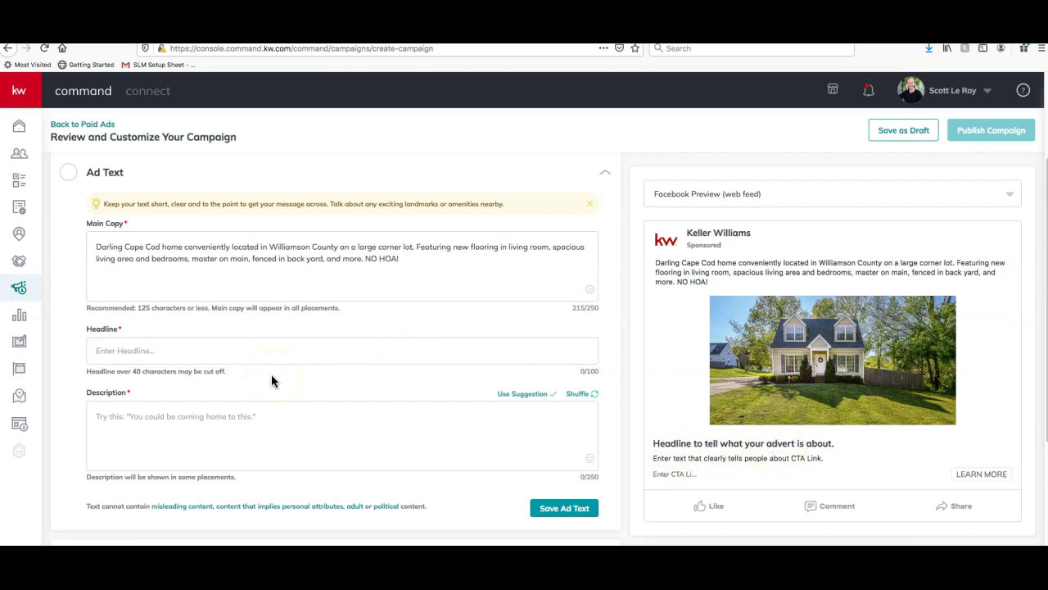
pyautogui.write('Gorgeous New Listing in Thom')
pyautogui.press('BackSpace')
pyautogui.press('BackSpace')
pyautogui.press('BackSpace')
pyautogui.write('hompsons Station!')
# Apply a suggested photos-and-videos description and save the ad text
pyautogui.click(246, 405)
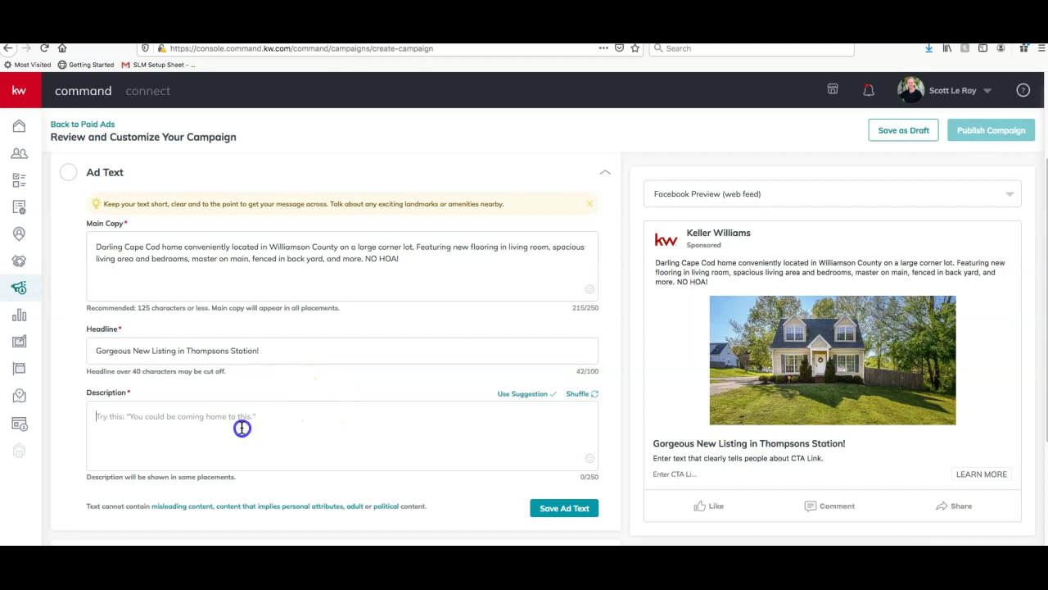
pyautogui.scroll(-1, 235, 425)
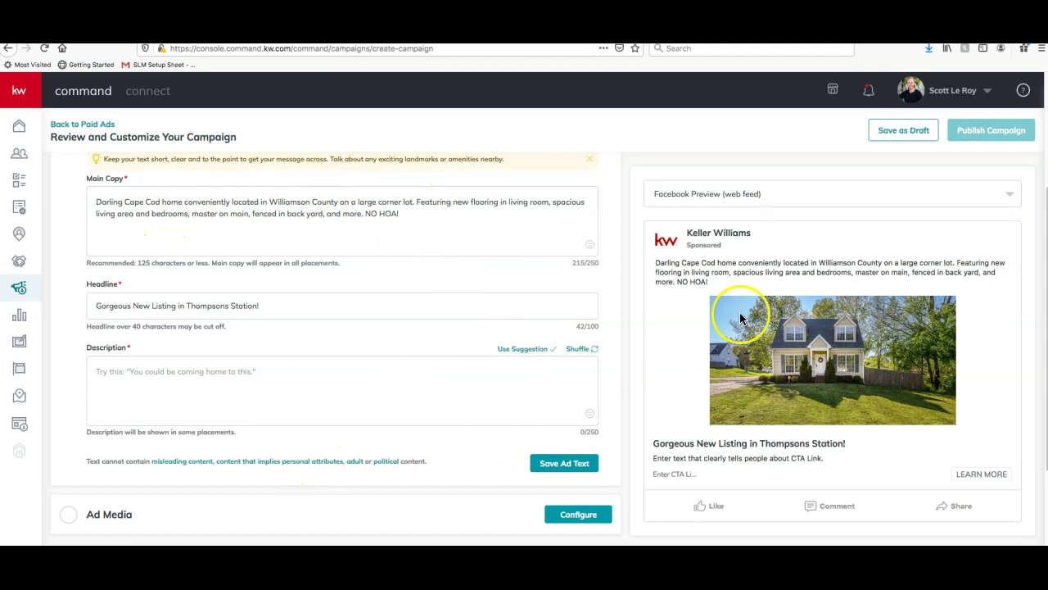
pyautogui.click(284, 403)
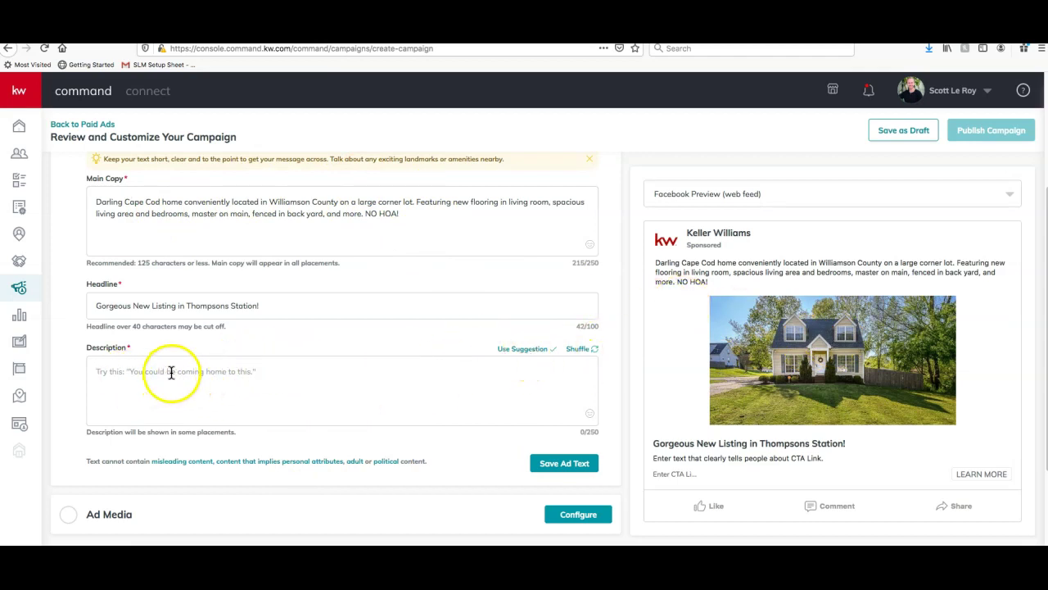
pyautogui.click(596, 351)
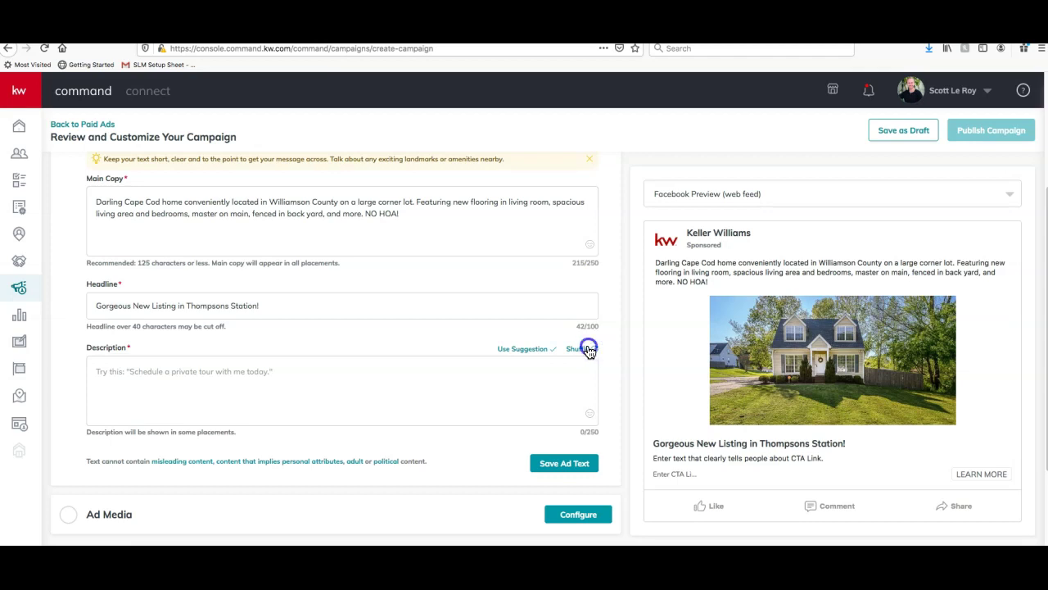
pyautogui.click(588, 351)
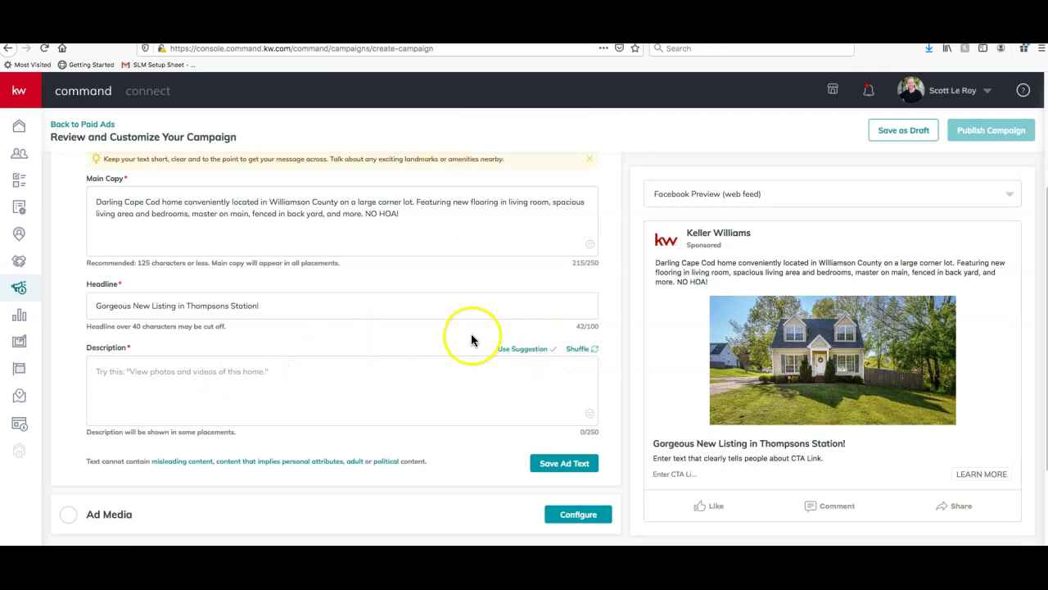
pyautogui.click(528, 350)
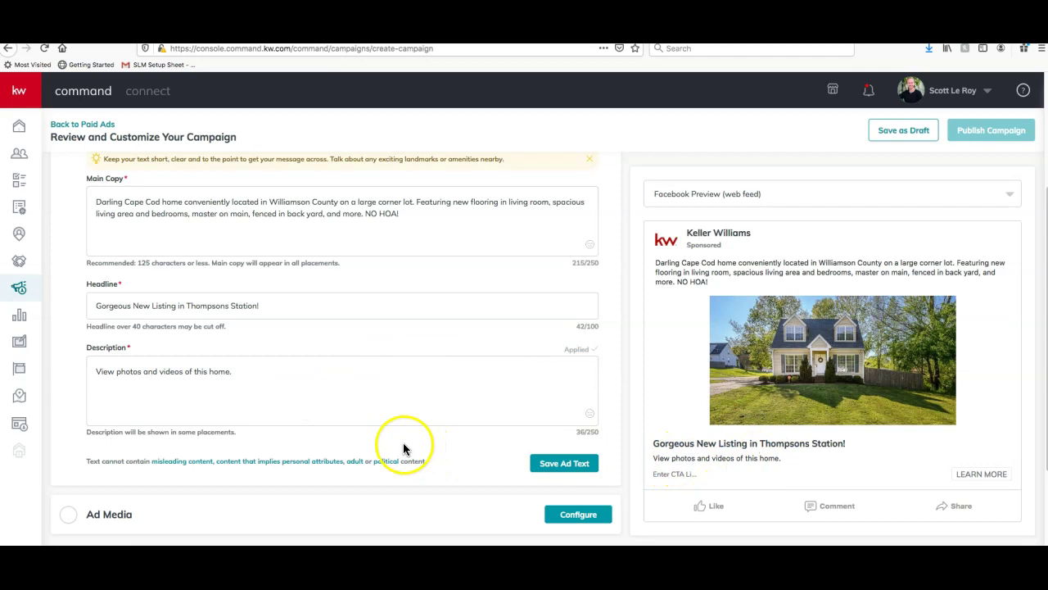
pyautogui.scroll(2, 339, 339)
pyautogui.scroll(-2, 339, 337)
pyautogui.scroll(1, 339, 331)
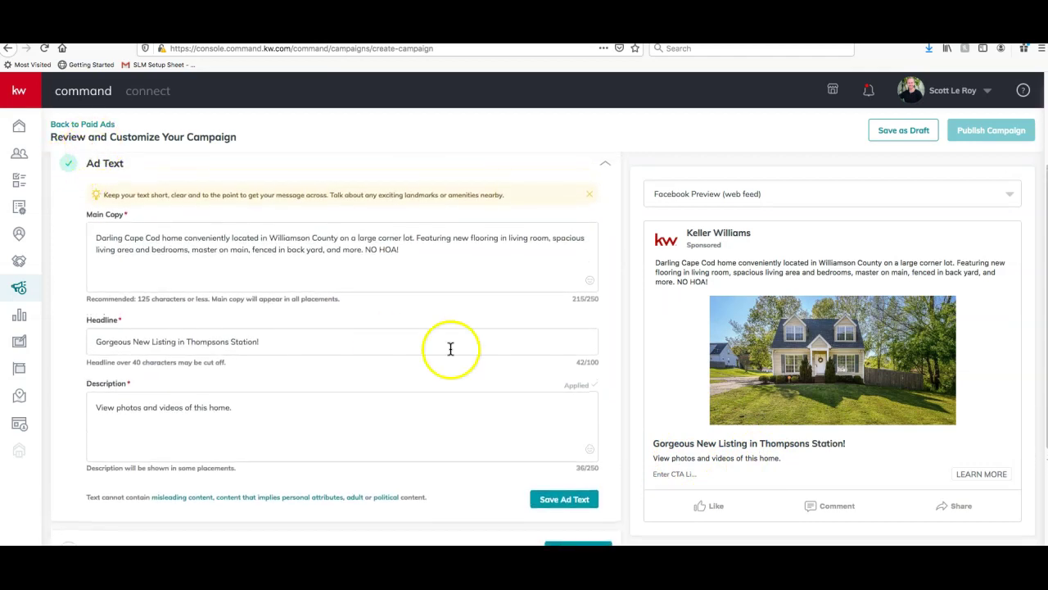
pyautogui.scroll(-1, 573, 351)
pyautogui.click(571, 483)
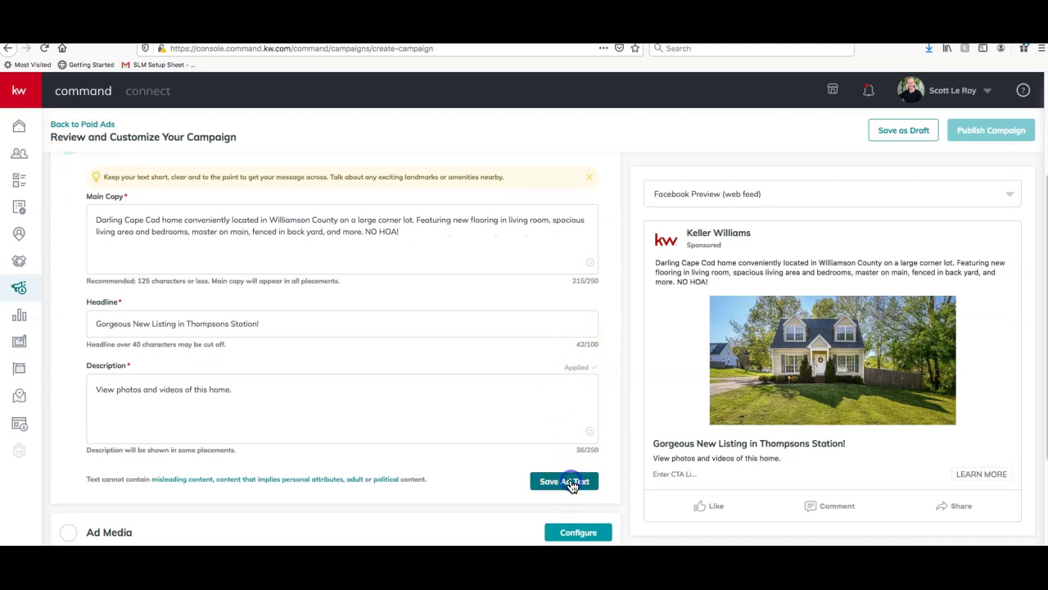
pyautogui.click(452, 424)
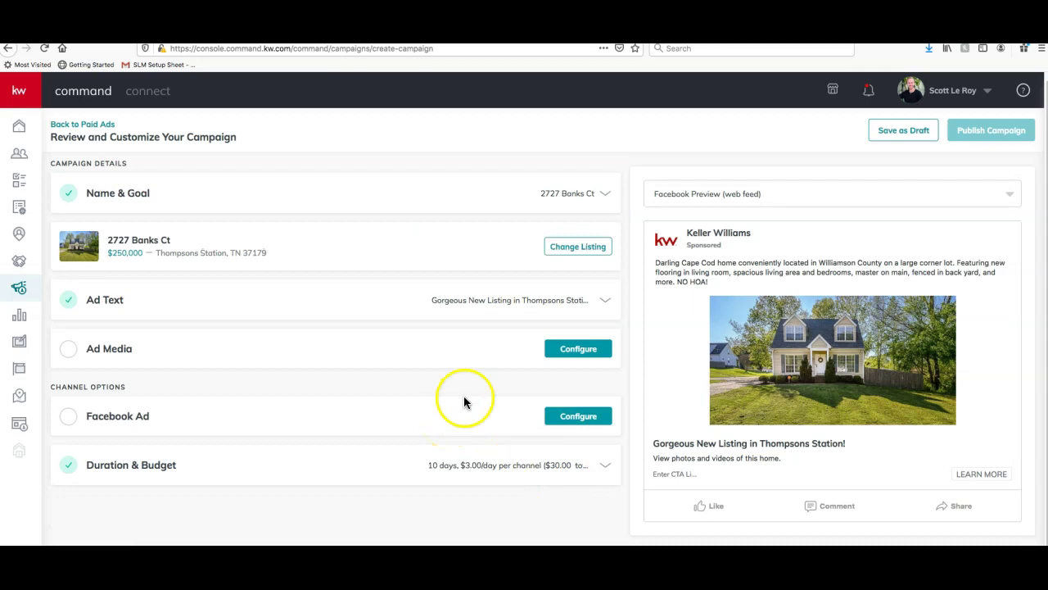
# Configure Ad Media, check the house image, and follow the Market Center DBA logo link
pyautogui.click(579, 352)
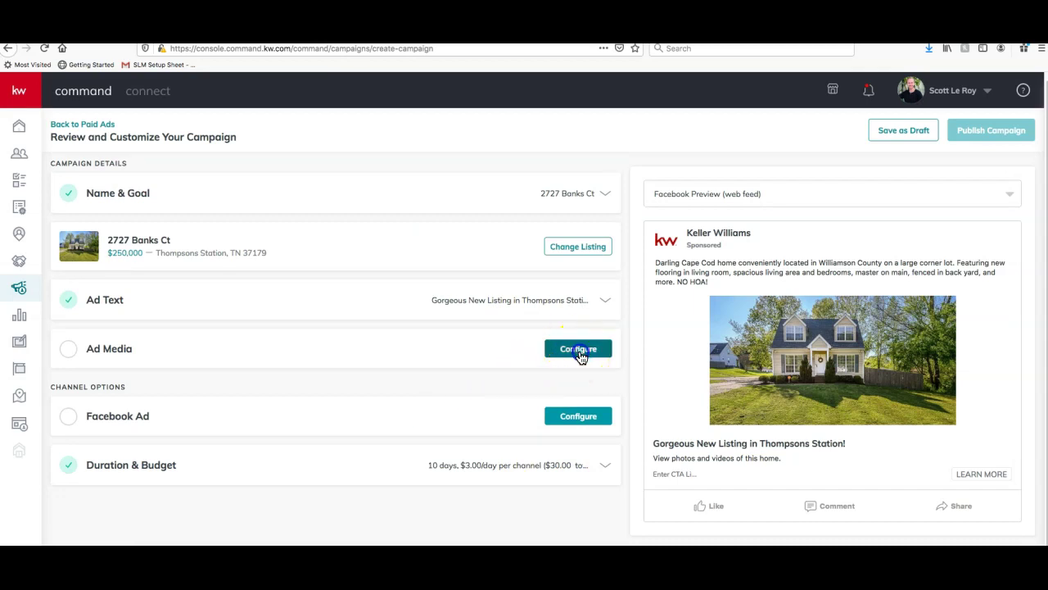
pyautogui.scroll(-2, 578, 356)
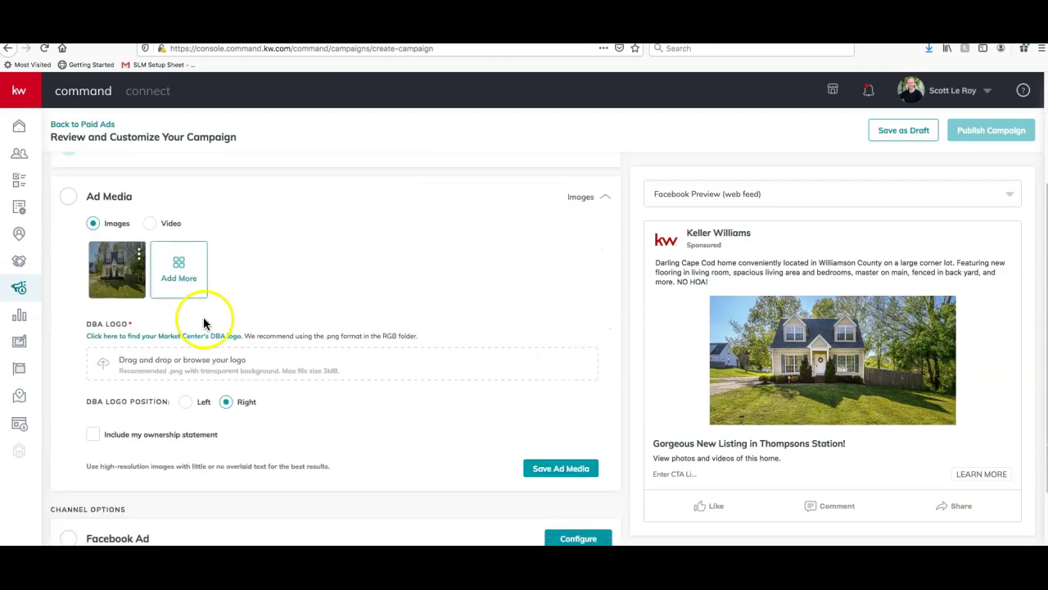
pyautogui.moveTo(106, 270)
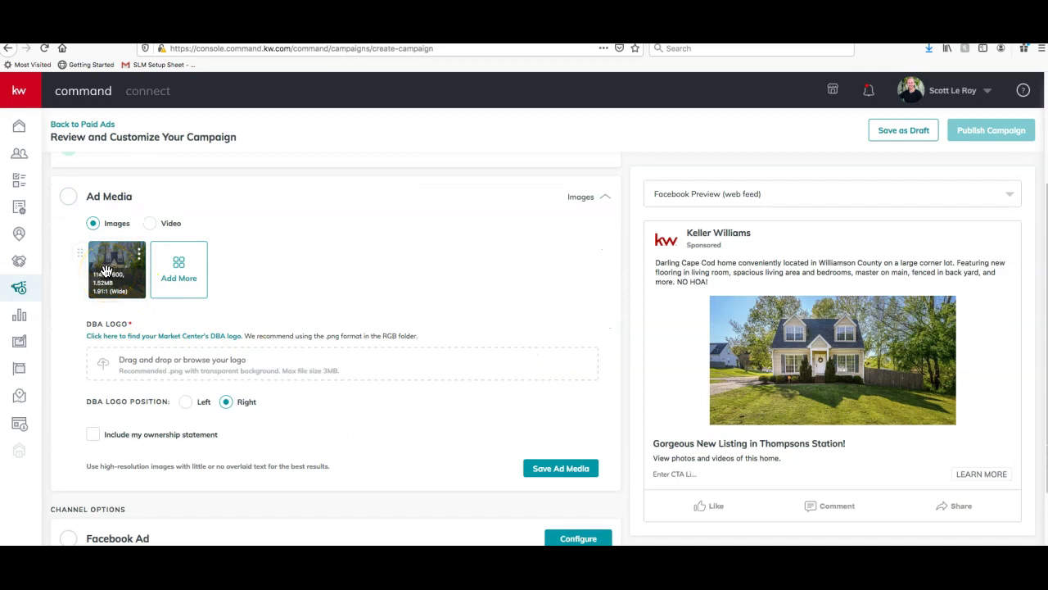
pyautogui.click(736, 373)
pyautogui.scroll(-1, 393, 294)
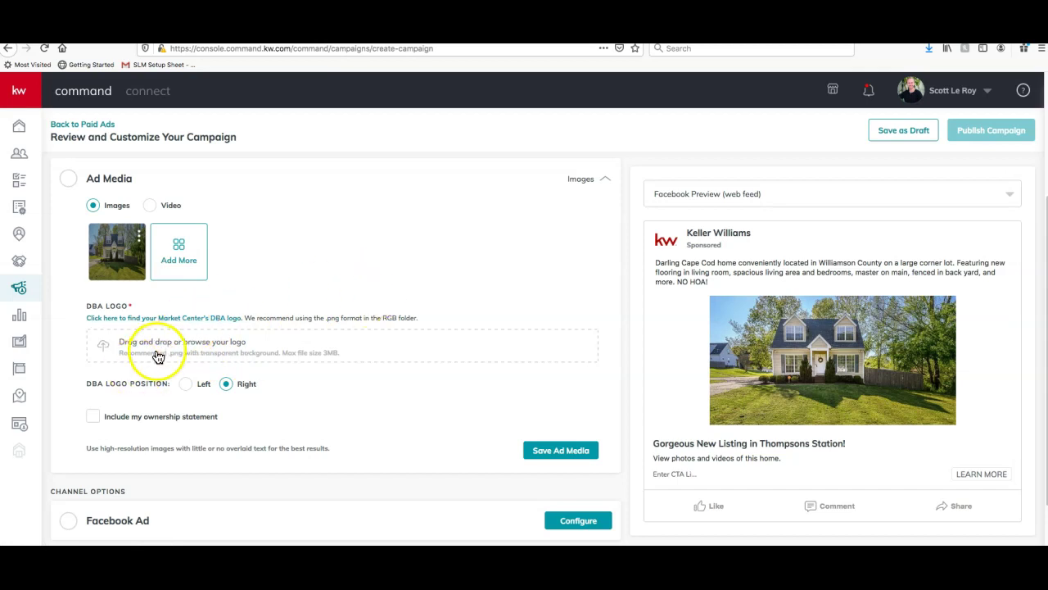
pyautogui.click(185, 318)
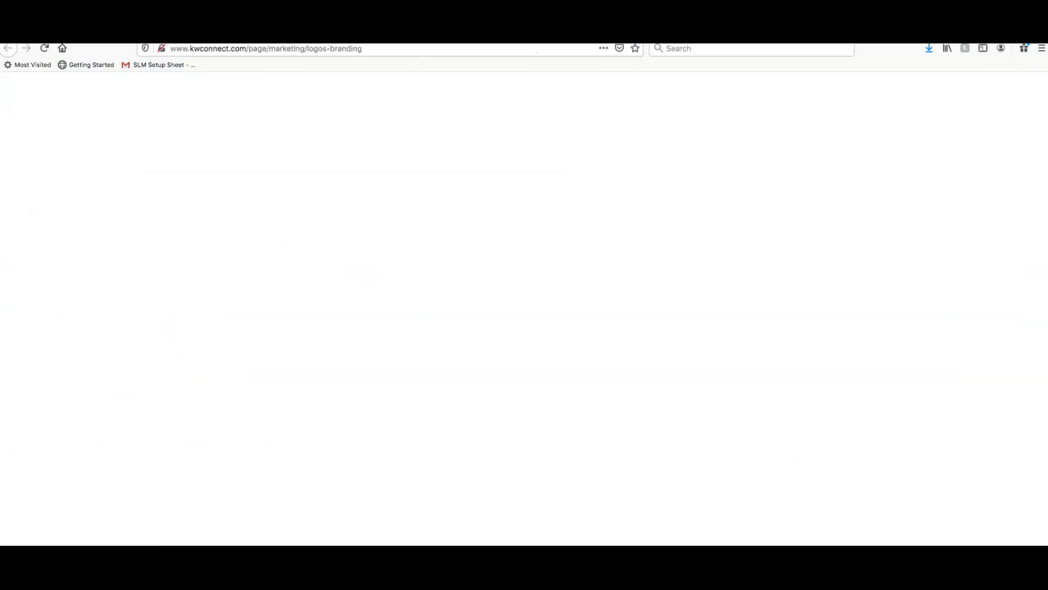
# Browse the Logos and Branding page to find the example Market Center logo
pyautogui.hotkey('ctrl', 'shift', 'Tab')
pyautogui.hotkey('ctrl', 'Tab')
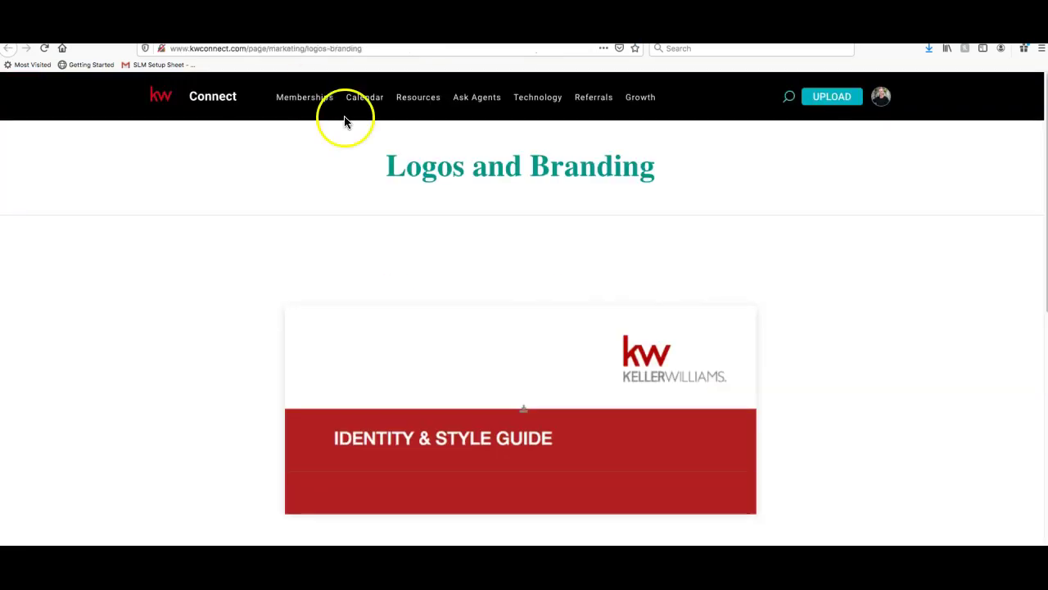
pyautogui.scroll(-10, 245, 235)
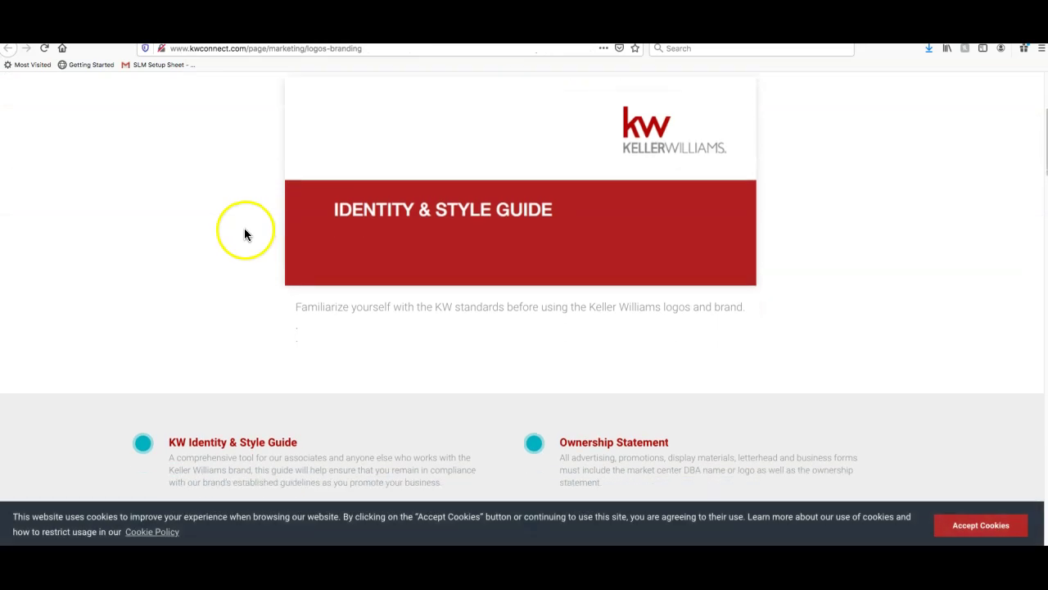
pyautogui.scroll(-8, 246, 232)
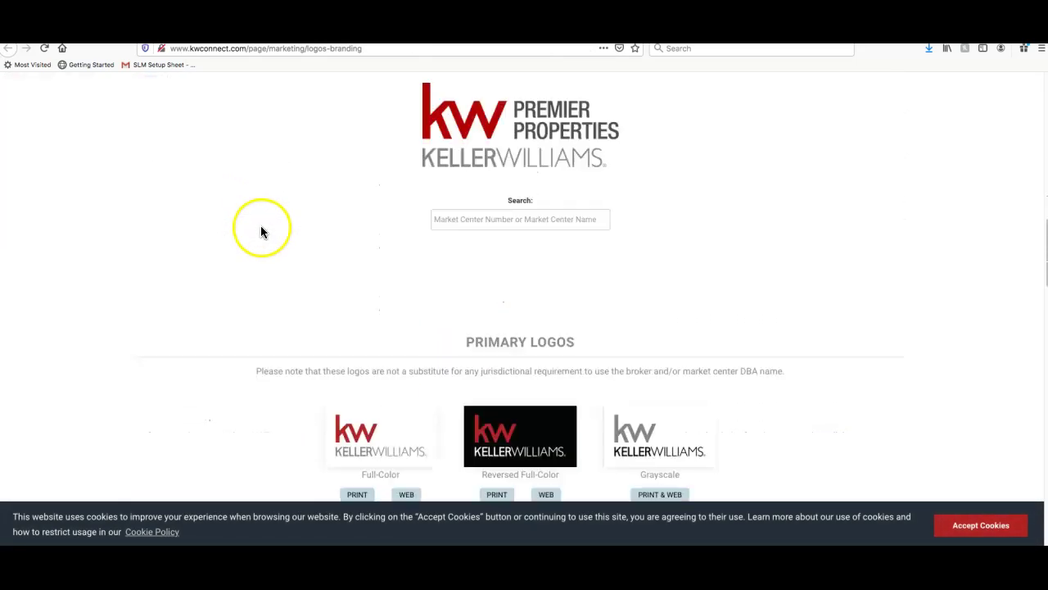
pyautogui.scroll(4, 266, 229)
pyautogui.scroll(-3, 266, 229)
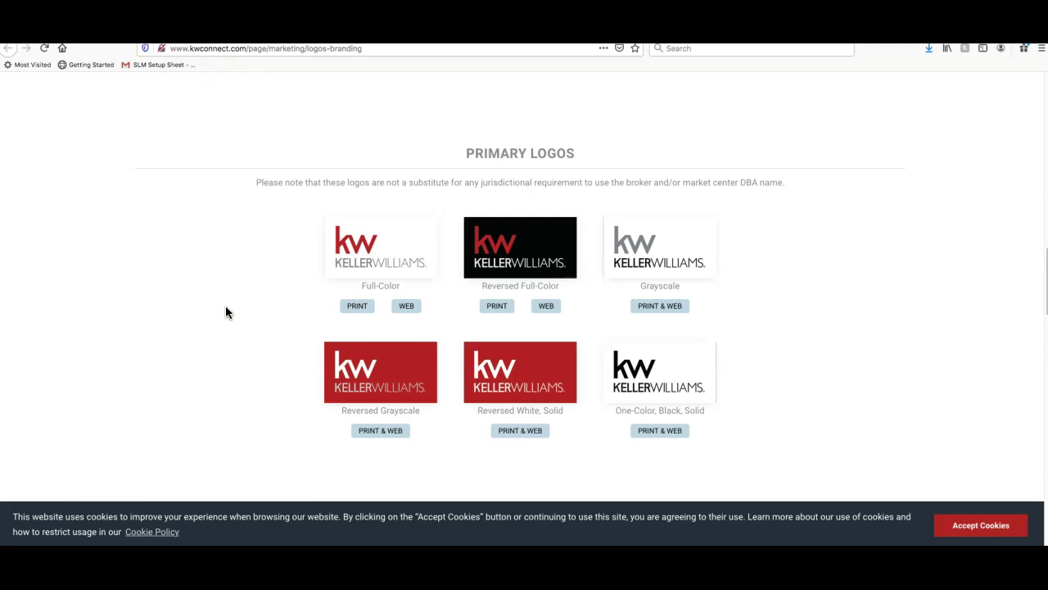
pyautogui.scroll(5, 225, 312)
pyautogui.scroll(2, 517, 360)
pyautogui.click(518, 358)
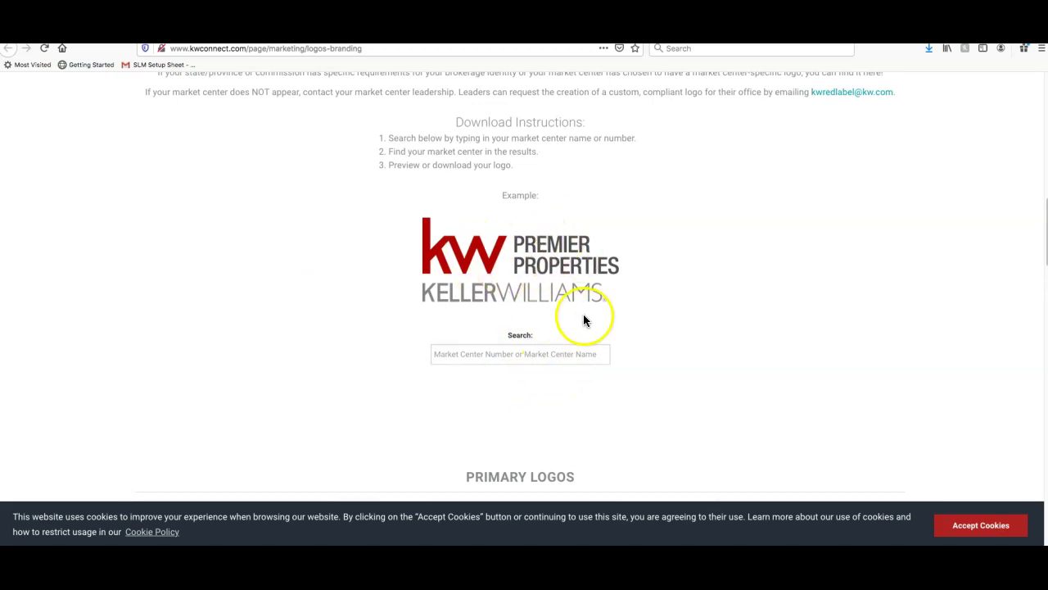
pyautogui.scroll(-5, 585, 320)
pyautogui.scroll(-10, 771, 343)
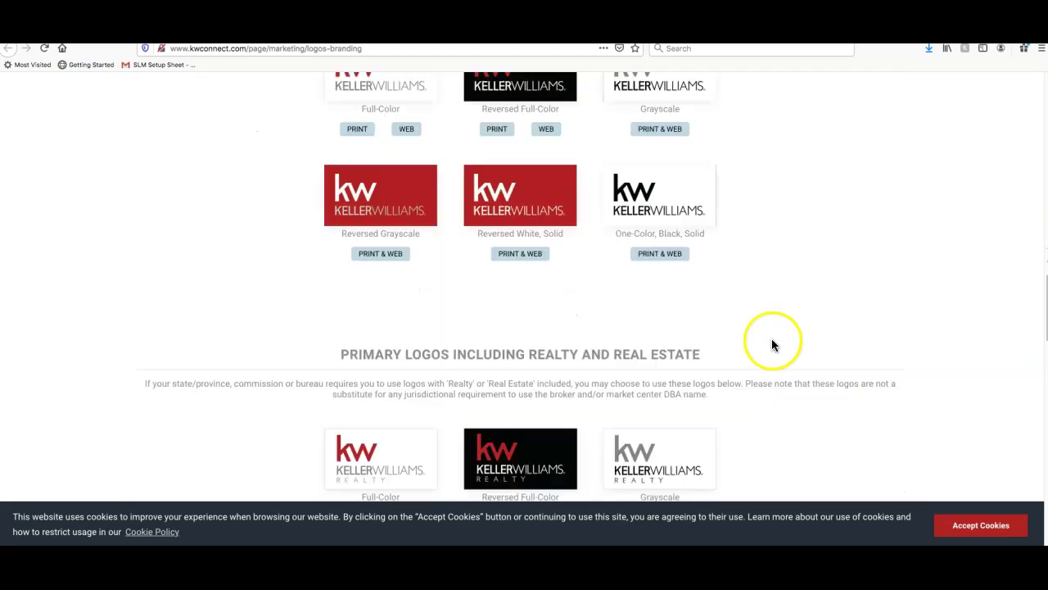
pyautogui.scroll(-4, 768, 341)
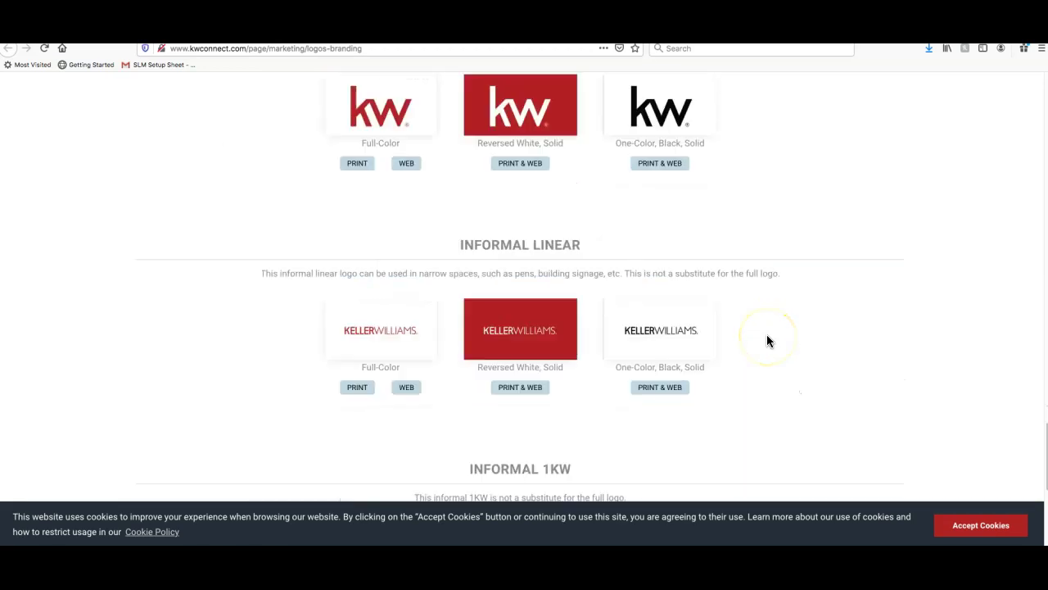
pyautogui.scroll(15, 767, 338)
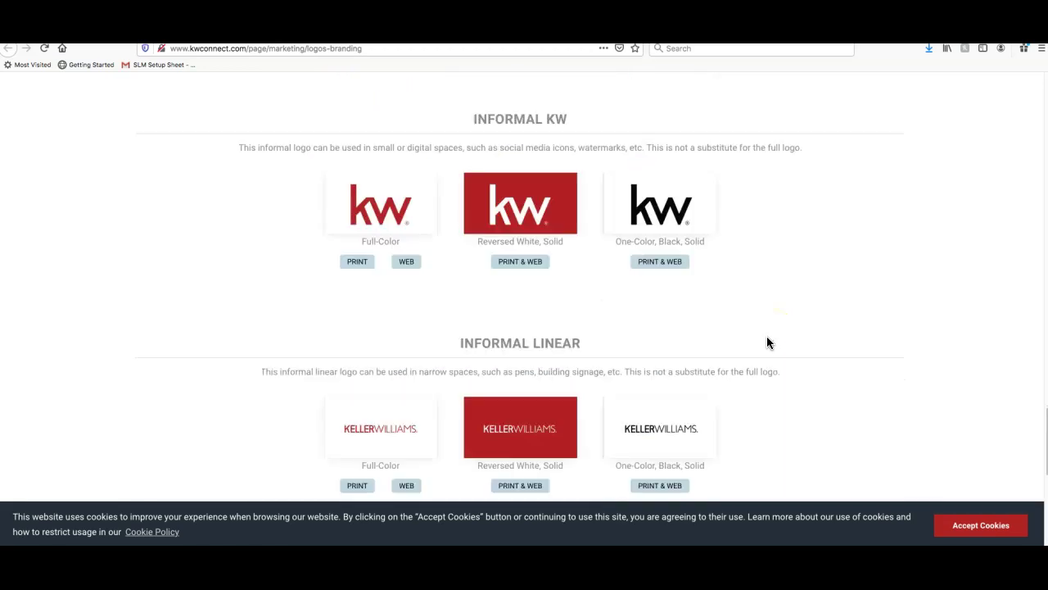
pyautogui.scroll(5, 766, 341)
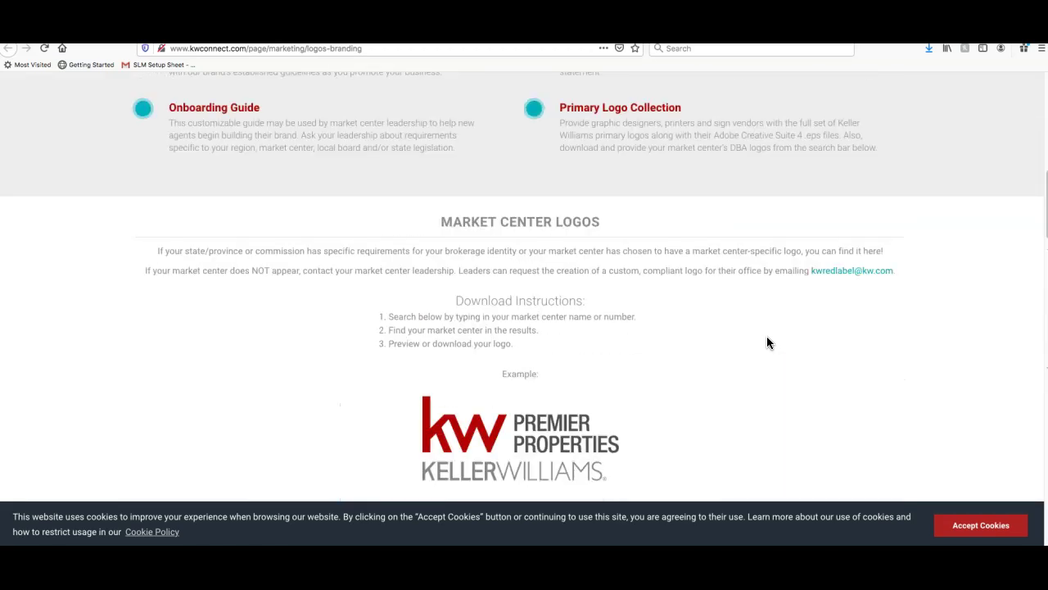
pyautogui.scroll(-1, 767, 340)
# Save the Premier Properties example logo to Downloads as 5b3e43e8588b6.png, replacing the existing file
pyautogui.rightClick(561, 346)
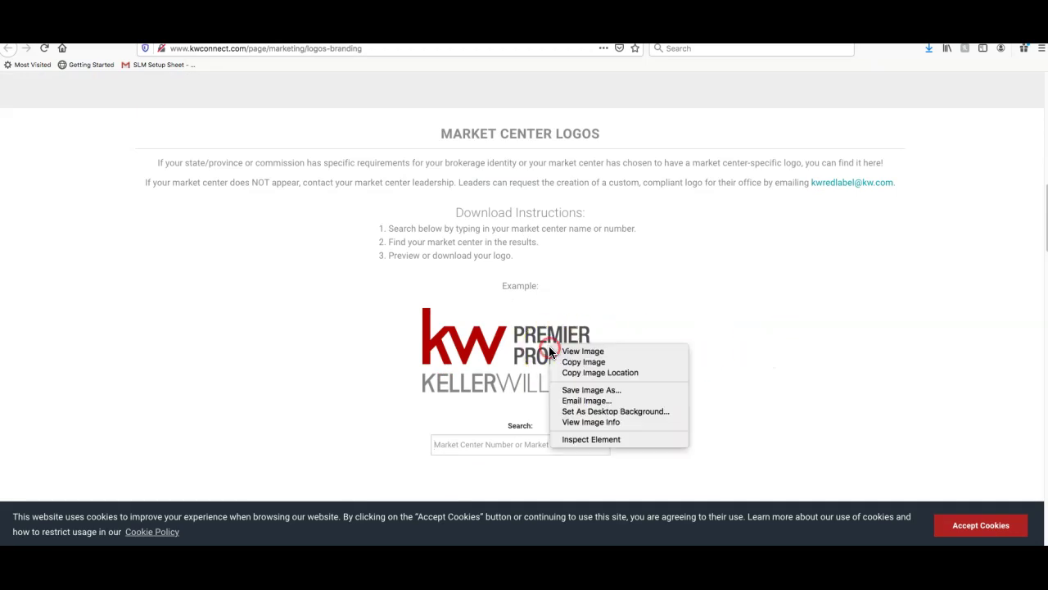
pyautogui.click(591, 389)
pyautogui.click(605, 228)
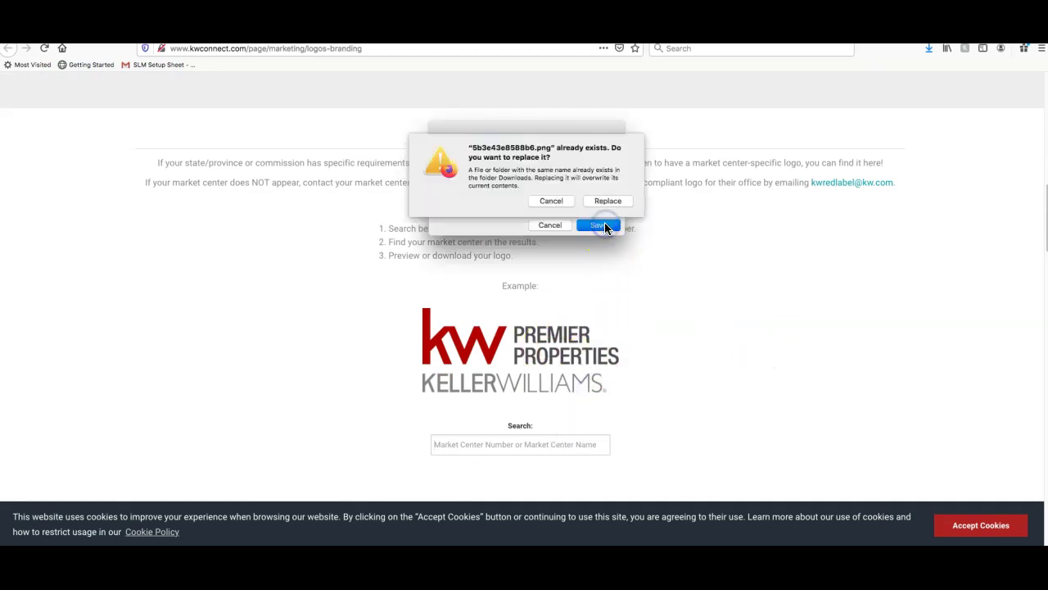
pyautogui.click(603, 200)
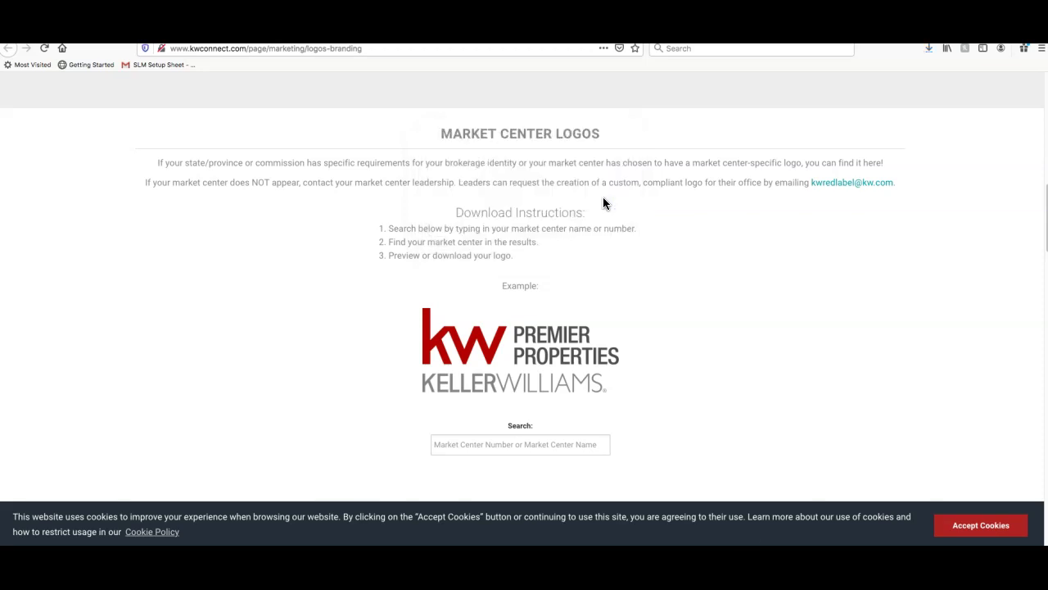
pyautogui.click(278, 35)
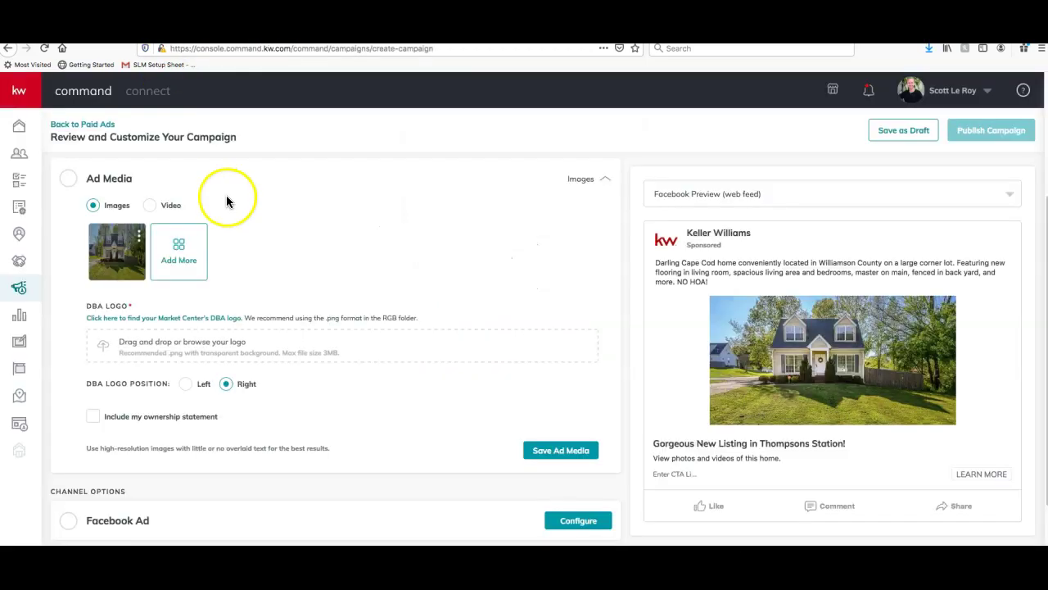
# Upload the downloaded logo from Downloads as the DBA logo
pyautogui.click(182, 353)
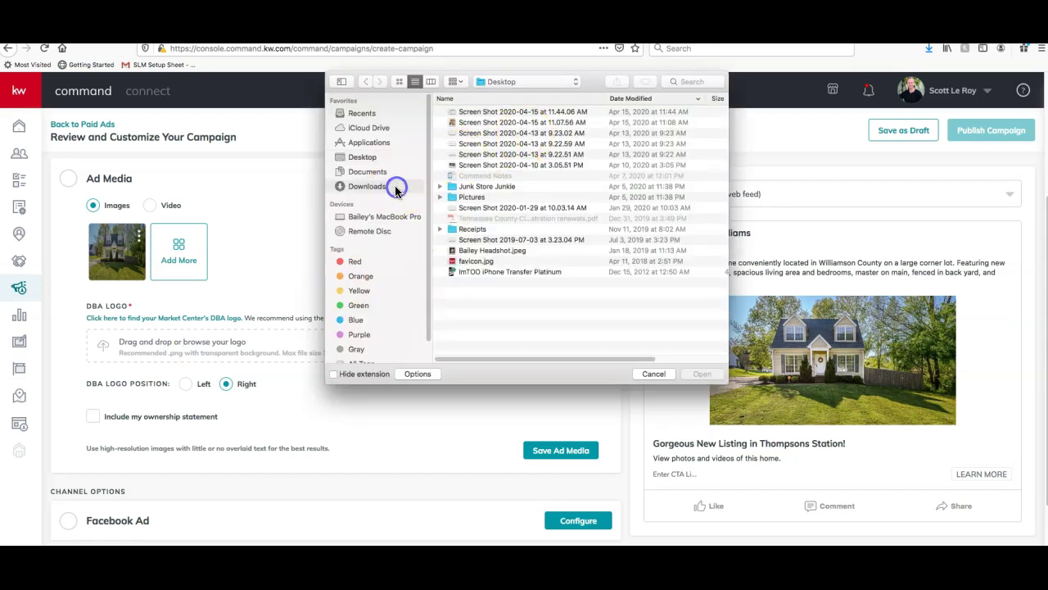
pyautogui.click(395, 187)
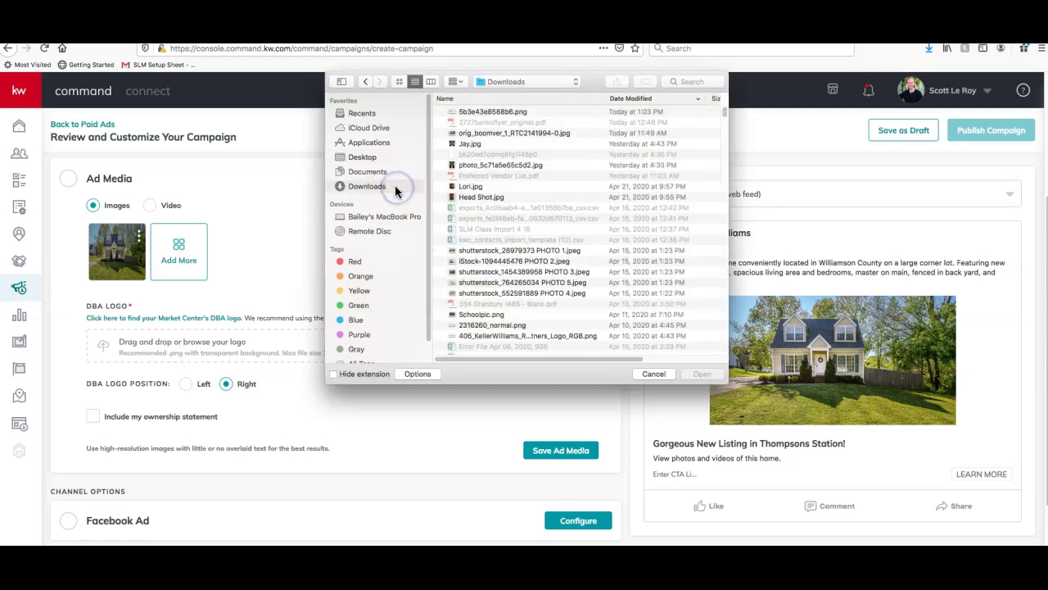
pyautogui.click(486, 111)
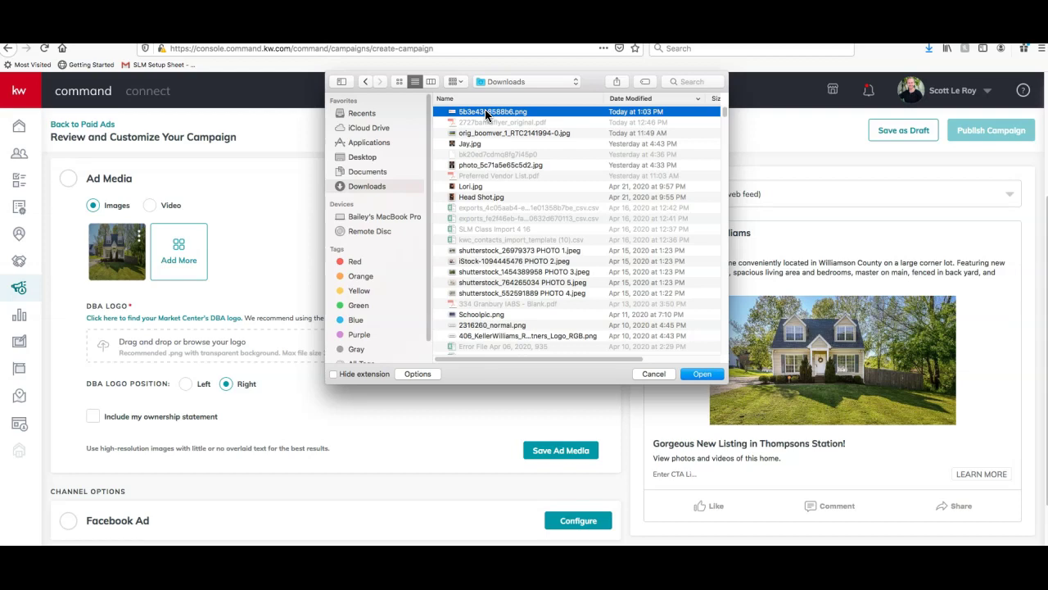
pyautogui.doubleClick(484, 111)
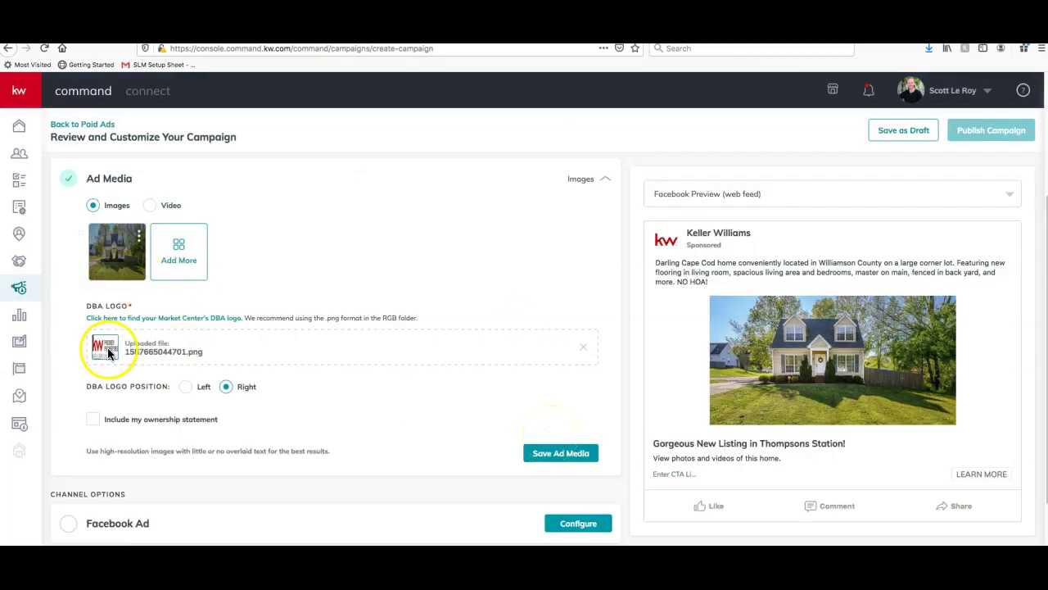
# Include the ownership statement and save the Ad Media settings
pyautogui.scroll(-2, 403, 367)
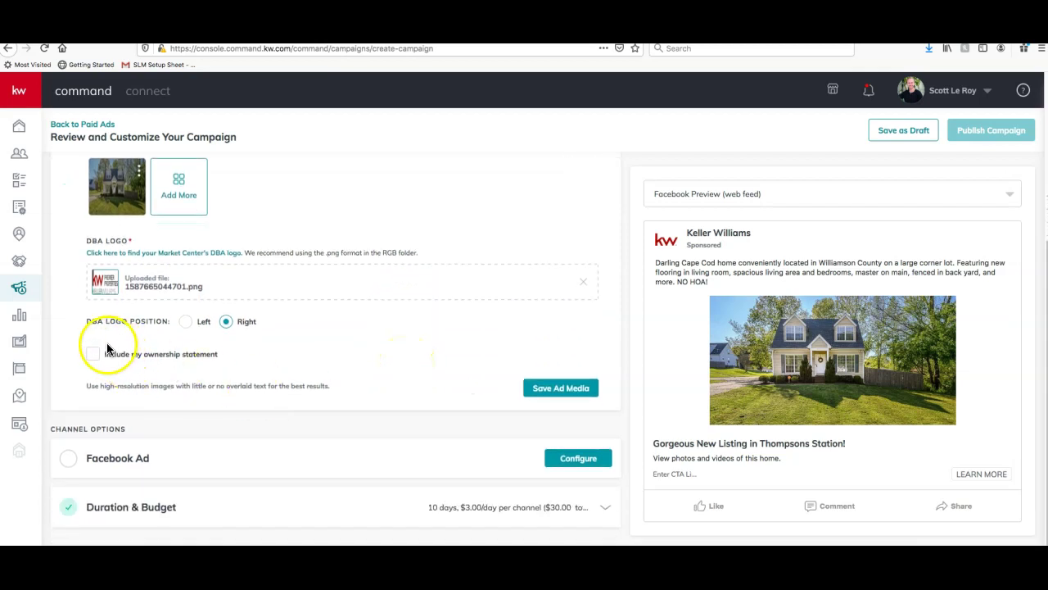
pyautogui.click(92, 356)
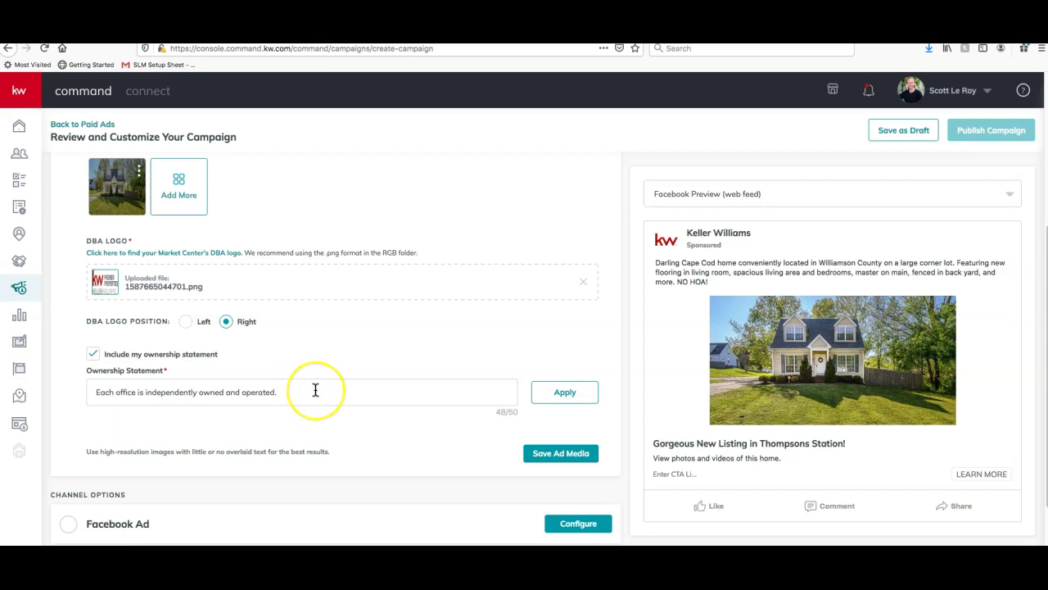
pyautogui.scroll(3, 315, 390)
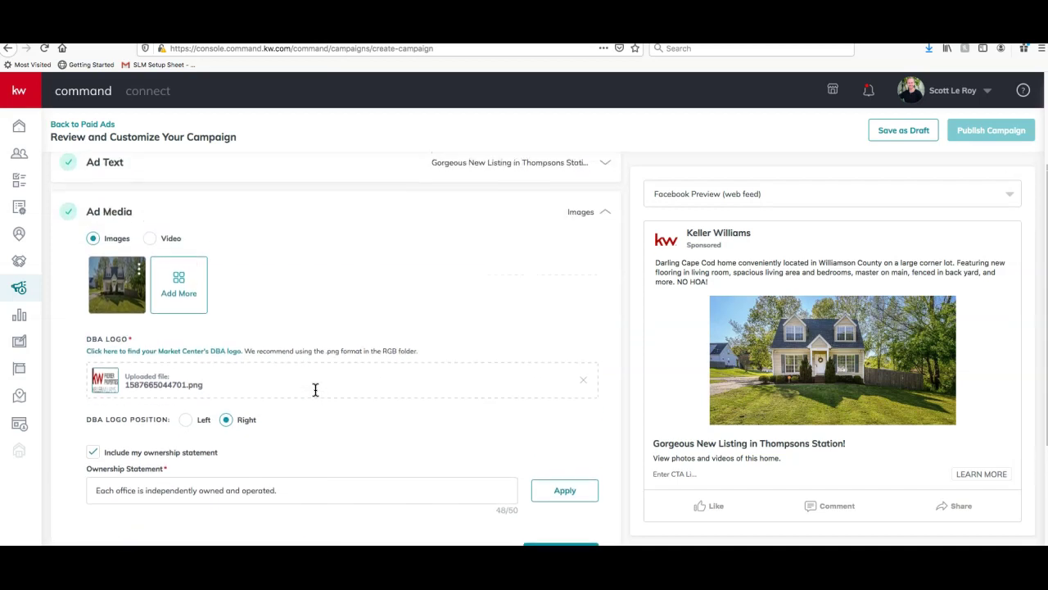
pyautogui.scroll(-5, 314, 394)
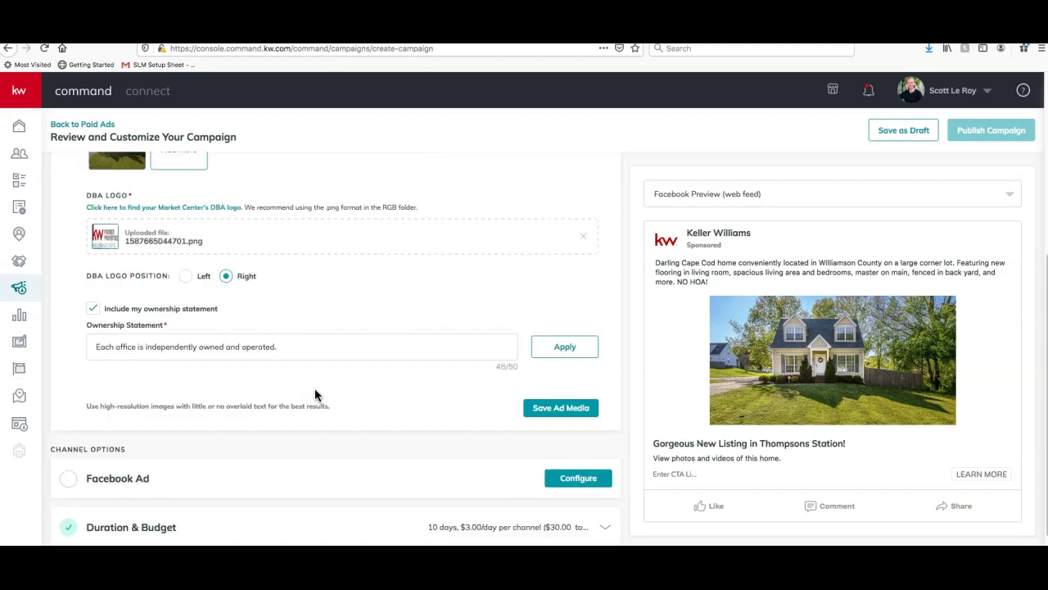
pyautogui.click(565, 395)
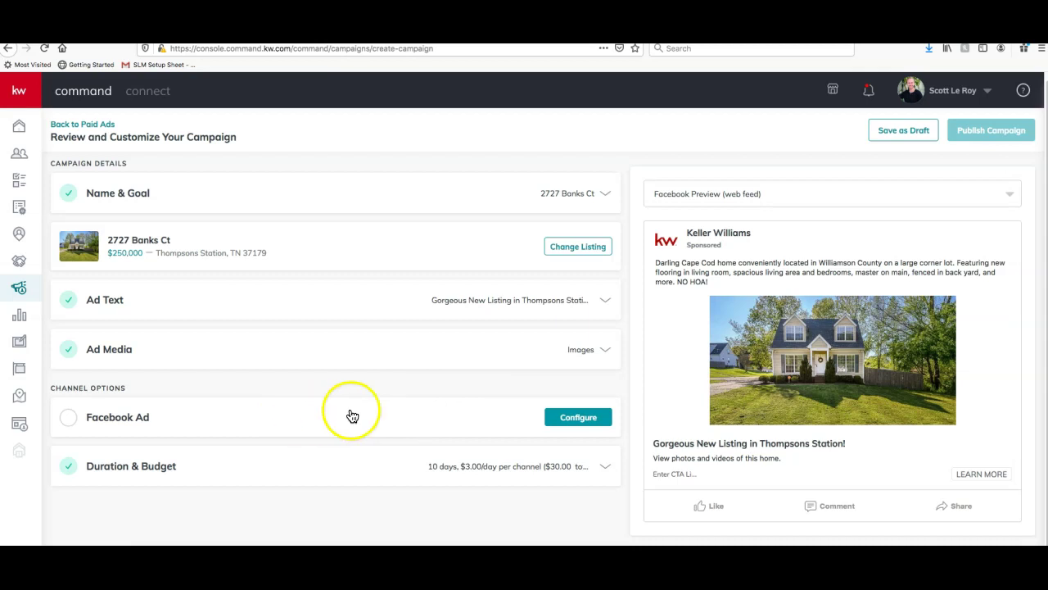
# Configure the Facebook Ad to post on the Keller Williams Realty Spring Hill page
pyautogui.click(587, 420)
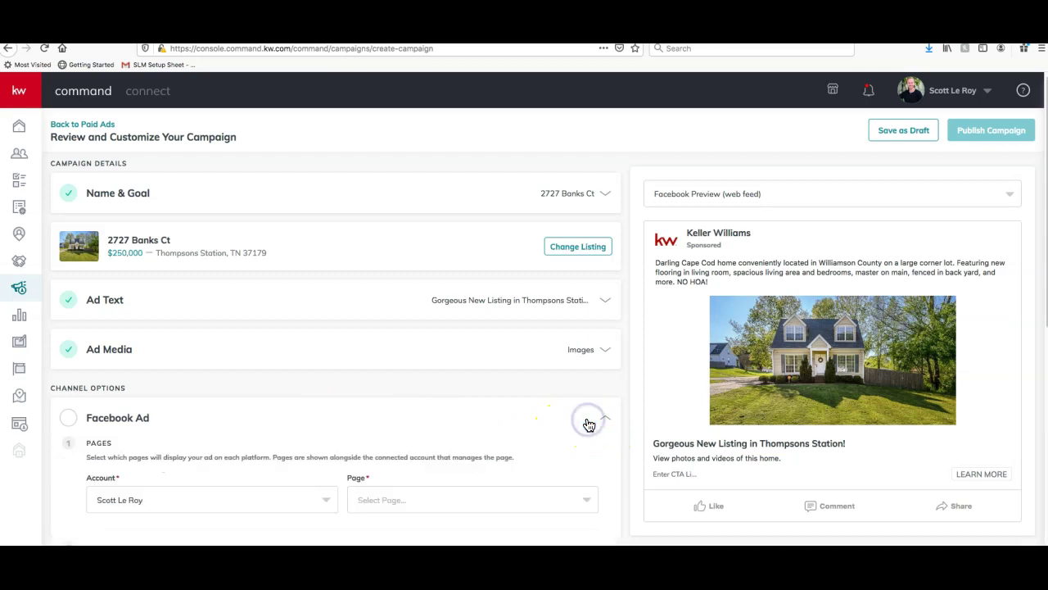
pyautogui.scroll(-3, 580, 418)
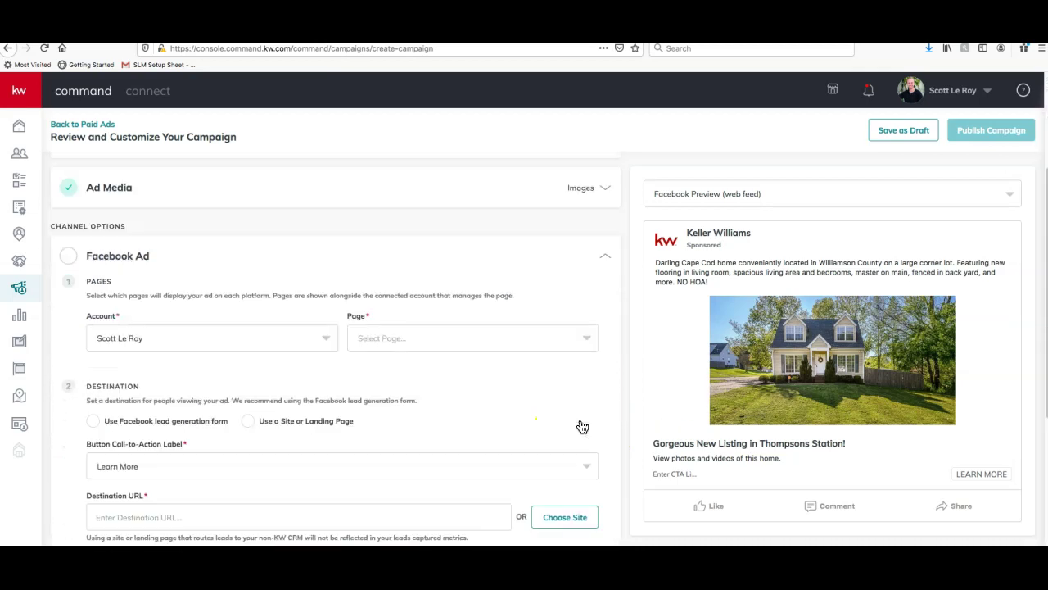
pyautogui.scroll(-1, 525, 383)
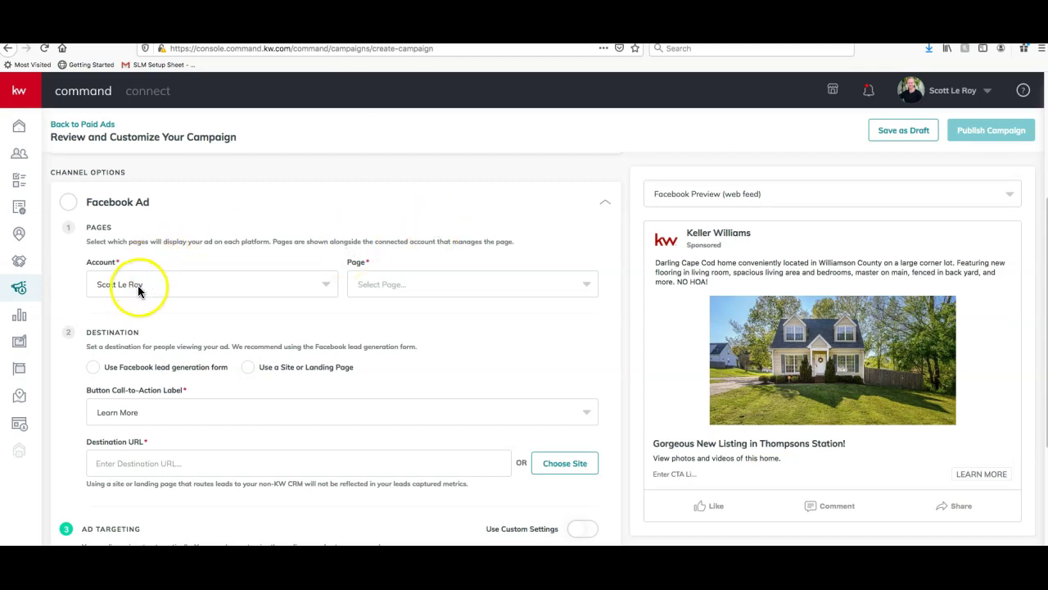
pyautogui.click(419, 278)
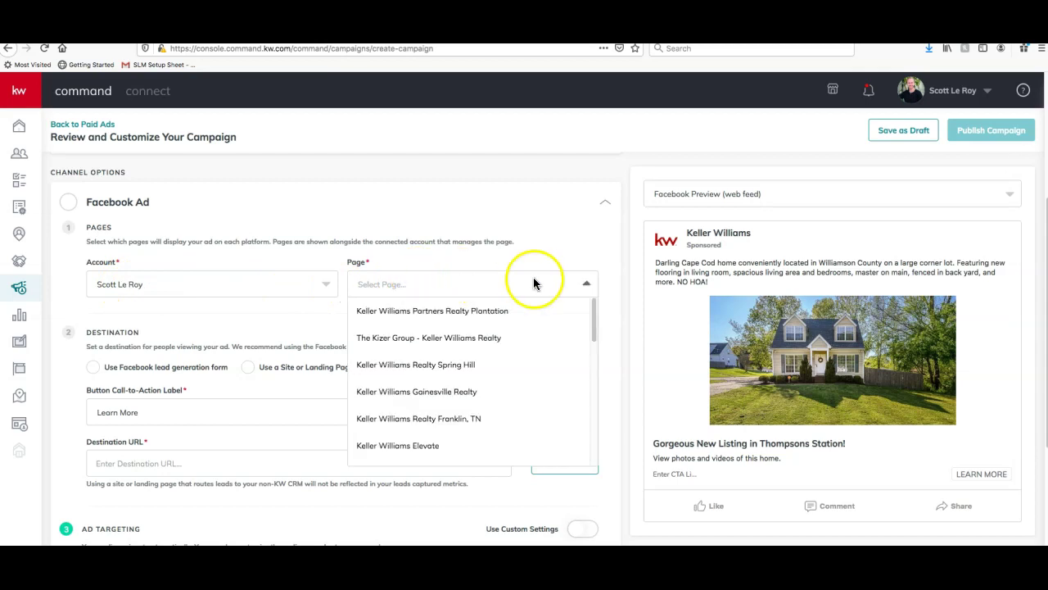
pyautogui.scroll(-10, 399, 341)
pyautogui.scroll(10, 400, 342)
pyautogui.scroll(-1, 400, 342)
pyautogui.scroll(1, 401, 342)
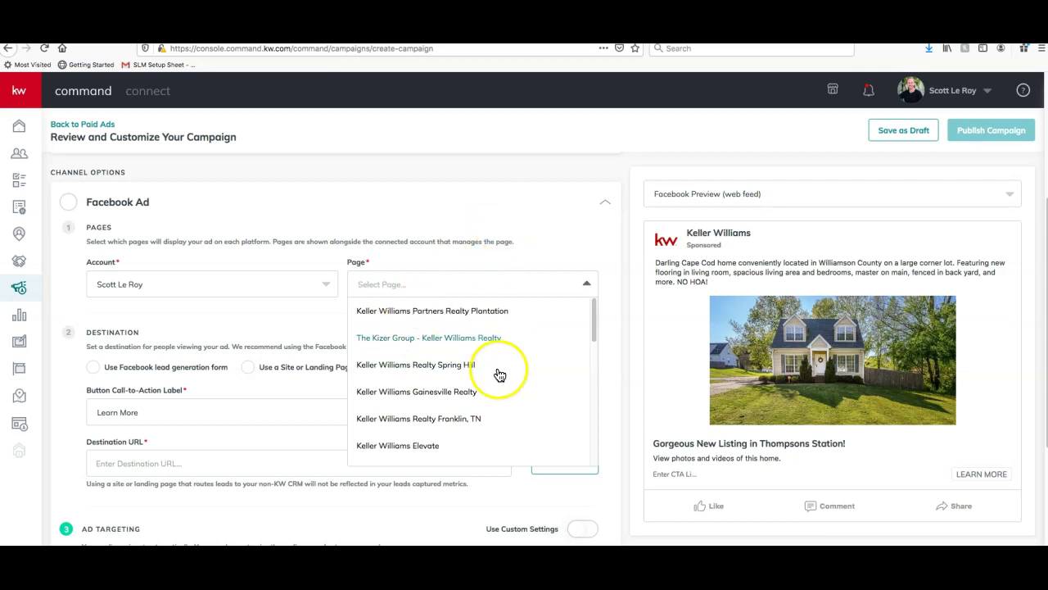
pyautogui.click(461, 366)
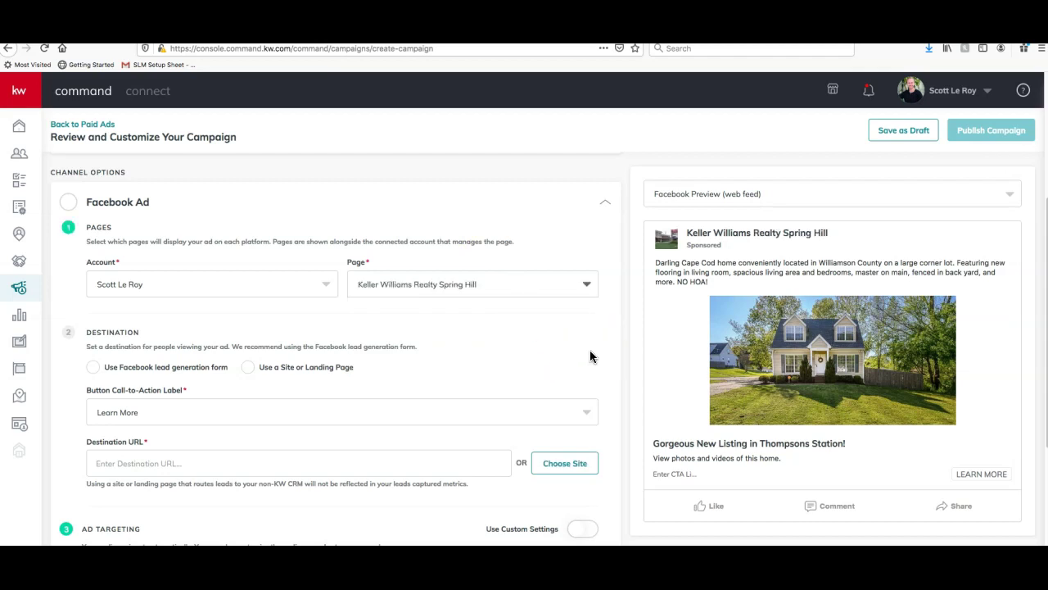
pyautogui.scroll(-3, 589, 352)
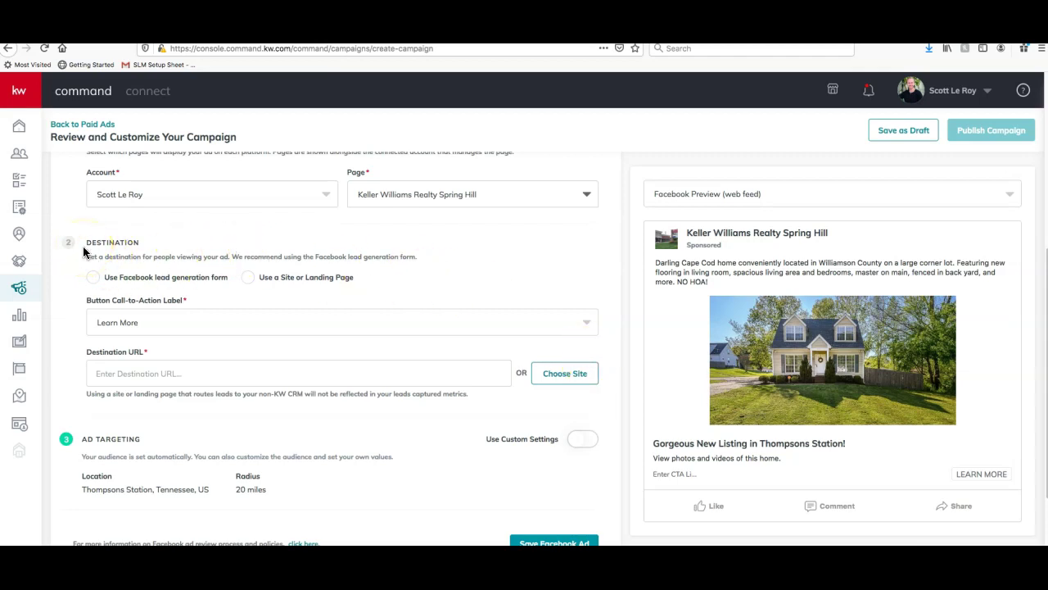
# Try the Facebook lead form destination, allowing pop-ups and closing the Facebook login pop-up
pyautogui.click(91, 280)
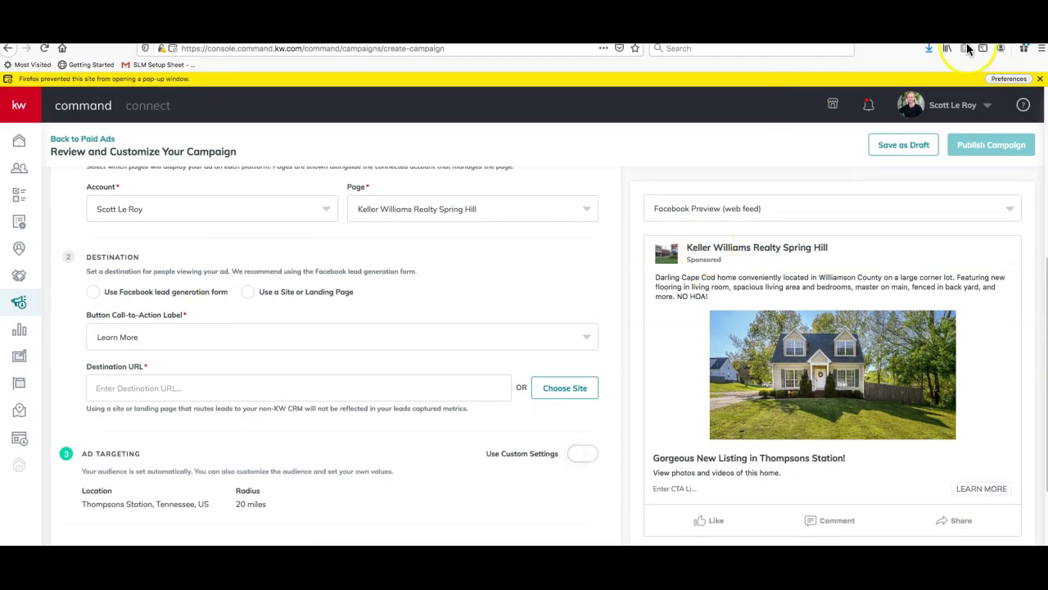
pyautogui.click(1016, 79)
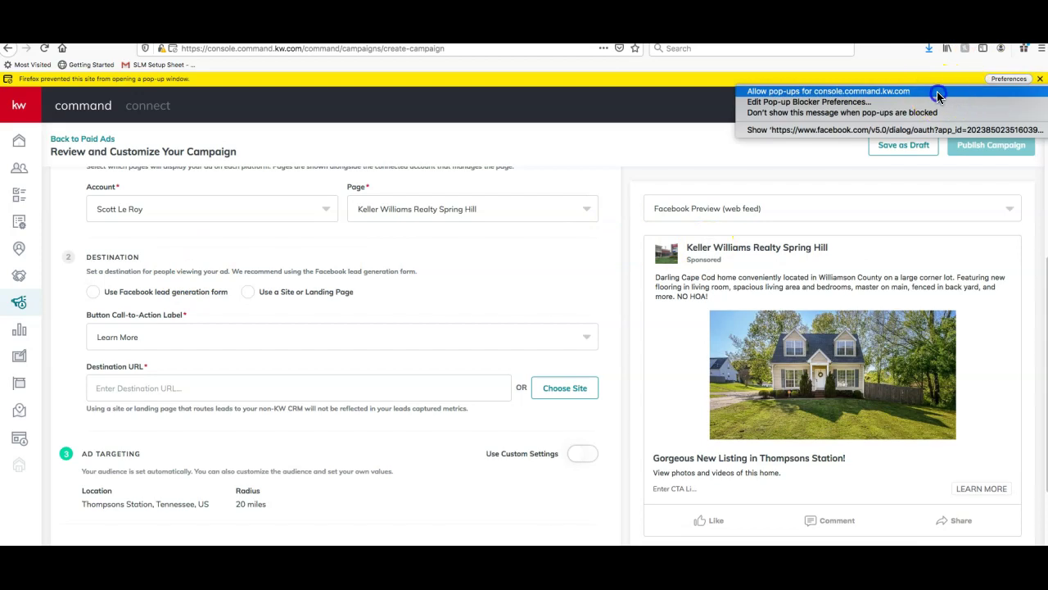
pyautogui.click(937, 91)
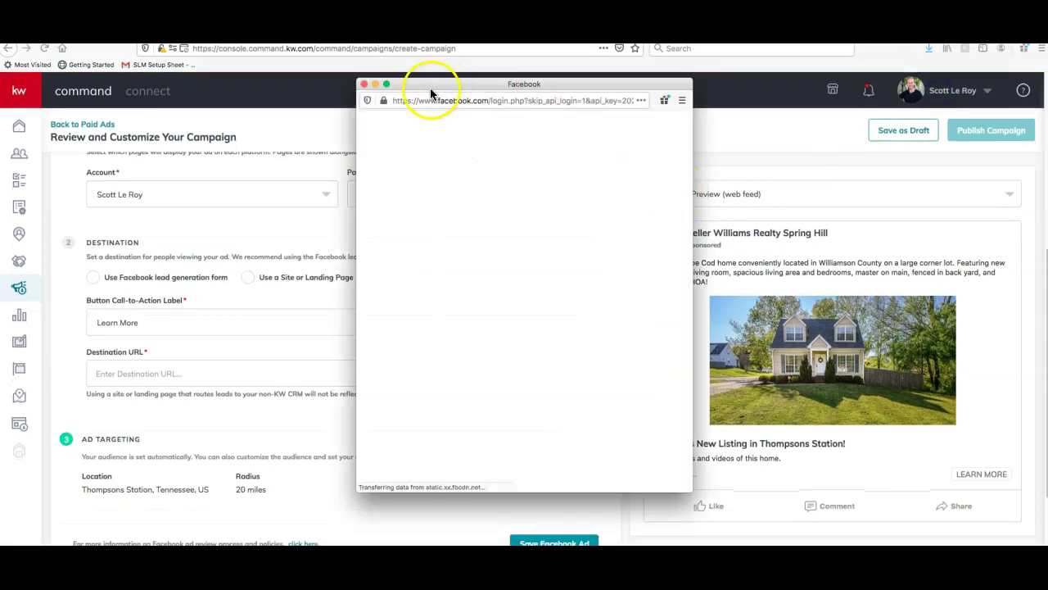
pyautogui.click(364, 84)
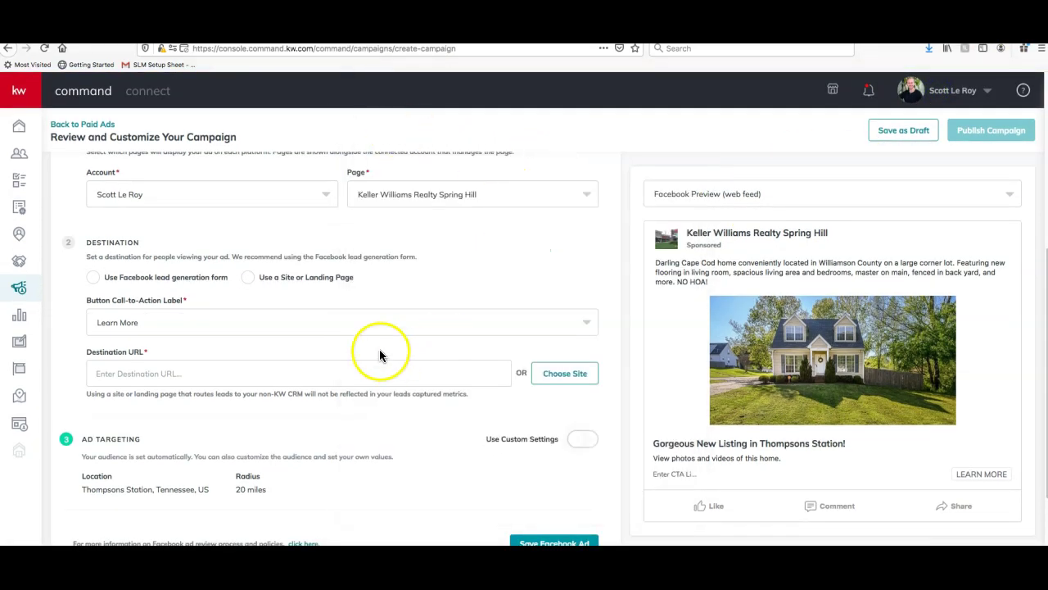
pyautogui.scroll(-2, 367, 336)
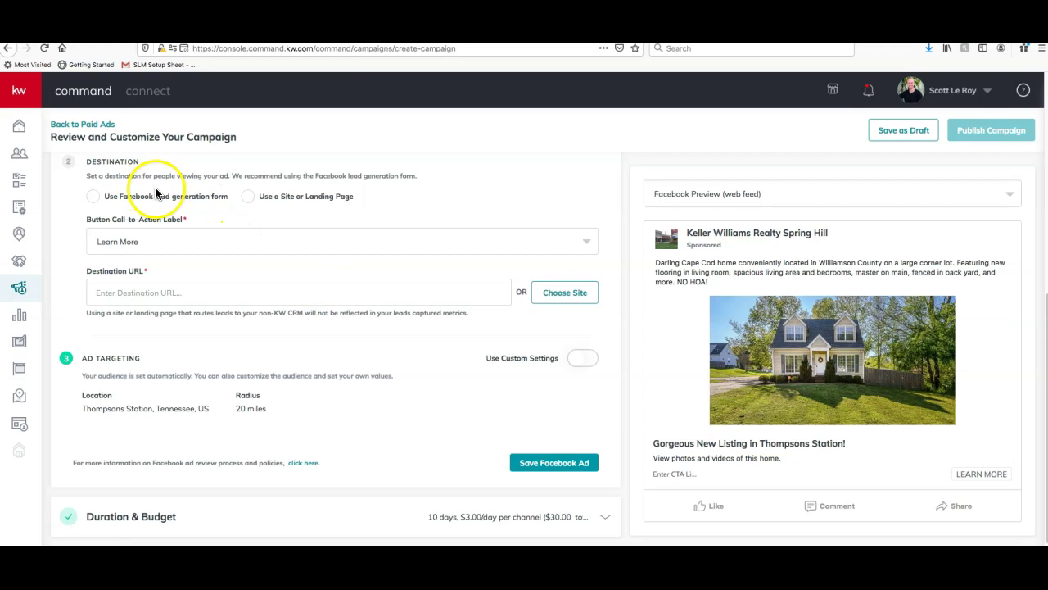
pyautogui.scroll(1, 171, 185)
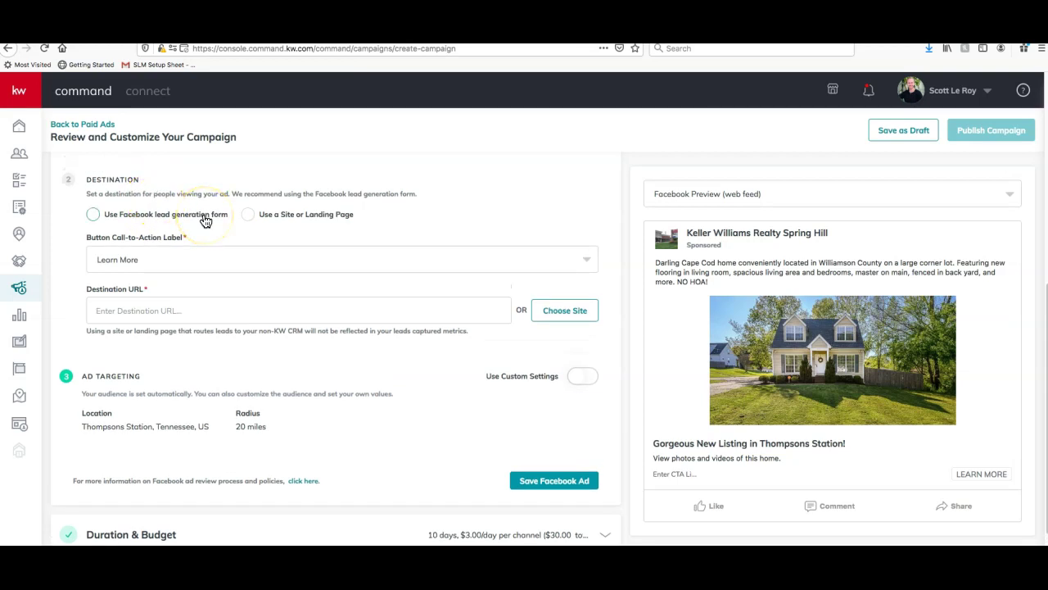
# Set the ad destination to Use a Site or Landing Page instead of a lead form
pyautogui.click(249, 214)
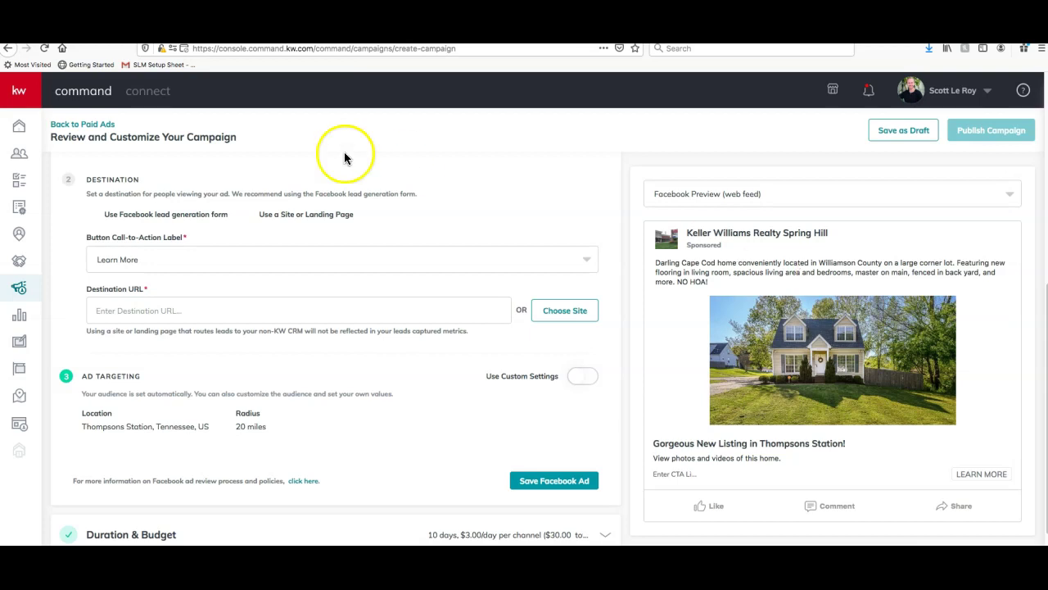
pyautogui.click(94, 216)
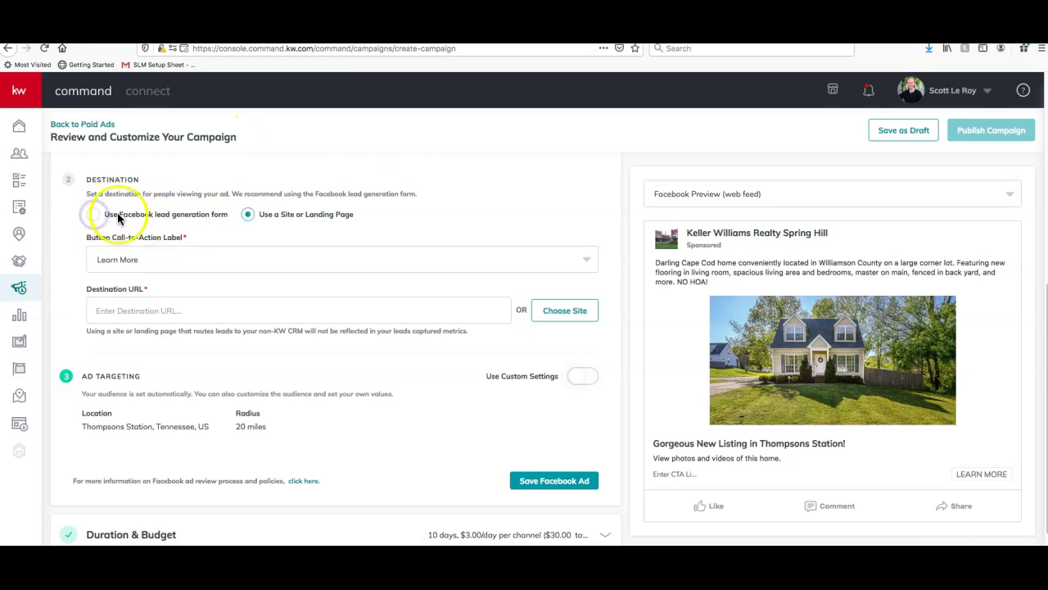
pyautogui.click(364, 85)
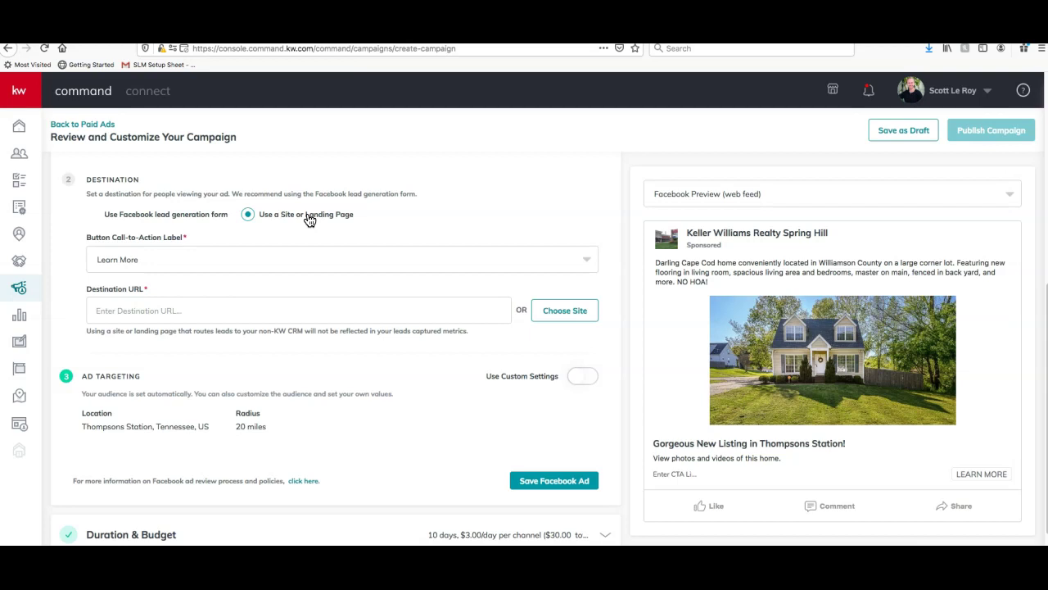
pyautogui.click(181, 216)
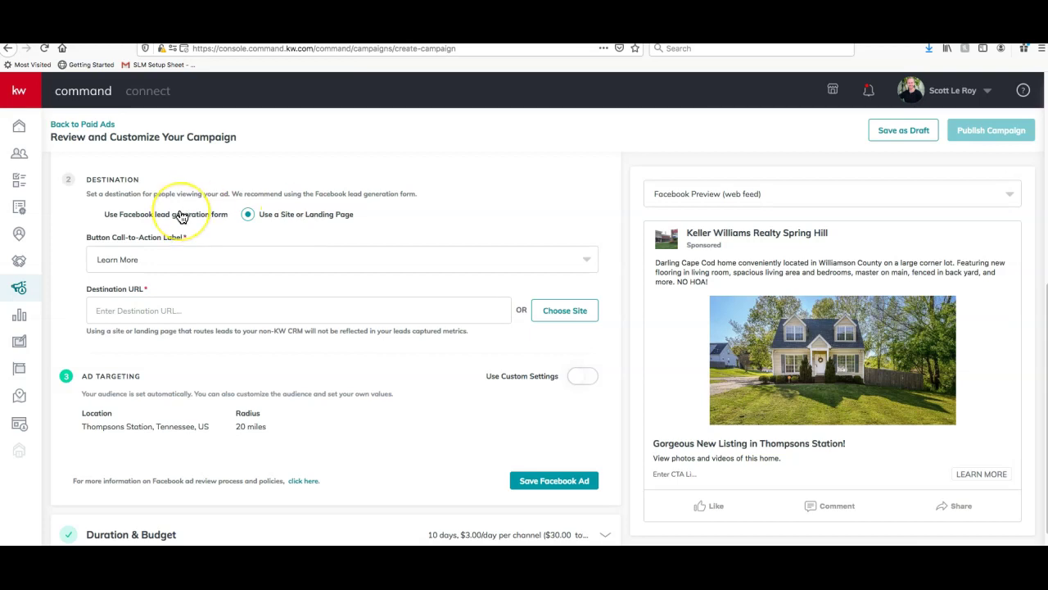
pyautogui.click(487, 184)
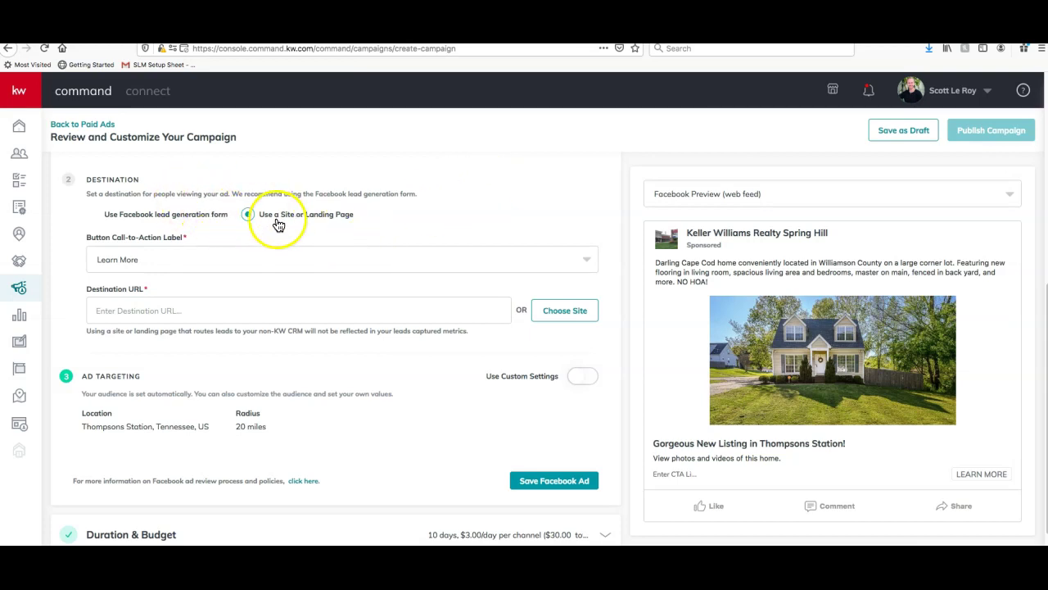
pyautogui.scroll(-1, 270, 215)
pyautogui.scroll(1, 402, 320)
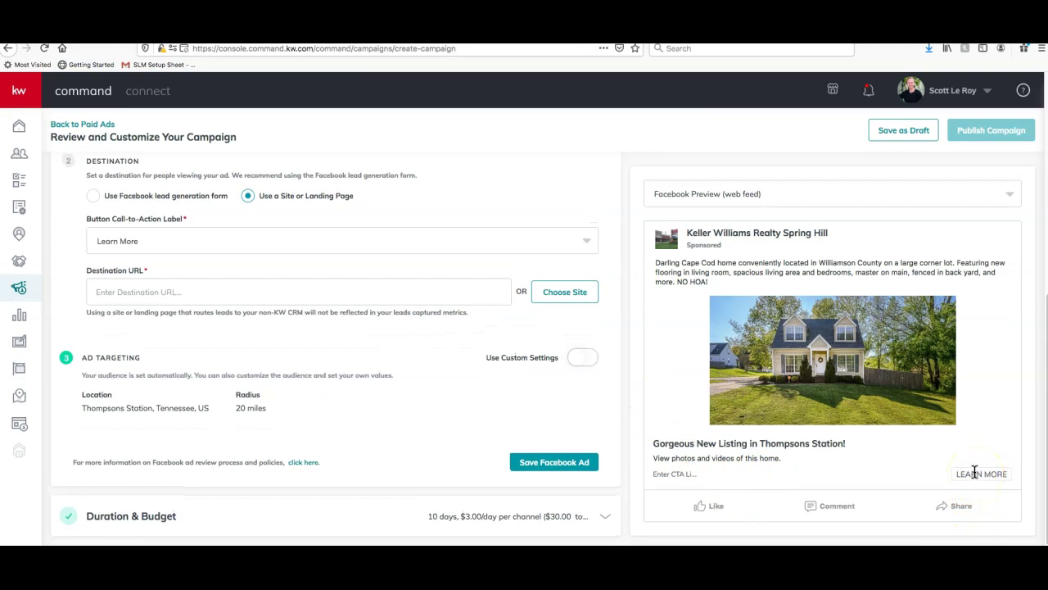
pyautogui.click(274, 247)
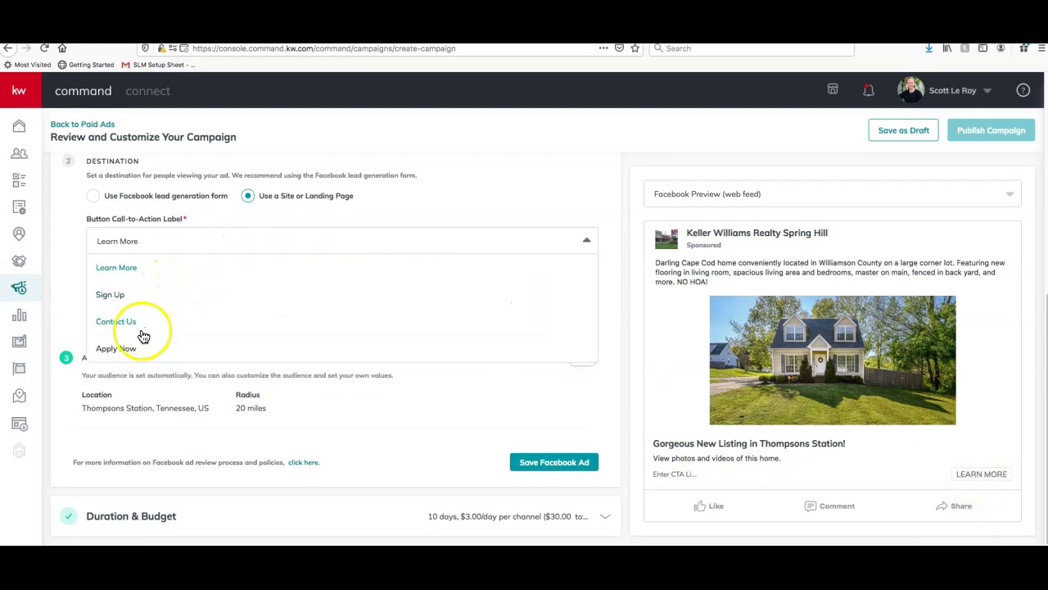
pyautogui.click(142, 271)
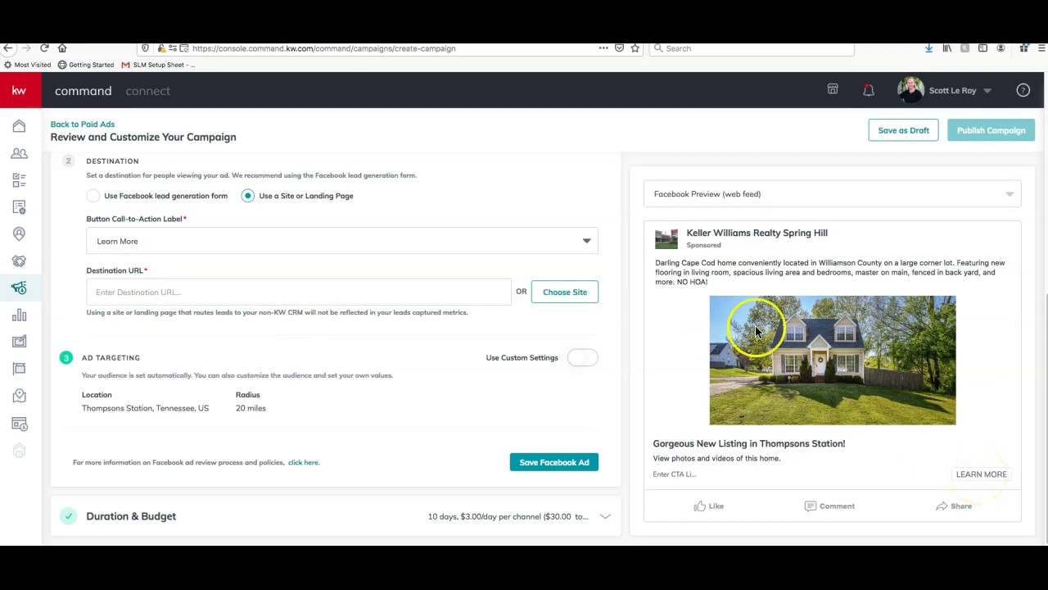
pyautogui.click(346, 48)
pyautogui.hotkey('ctrl', 'c')
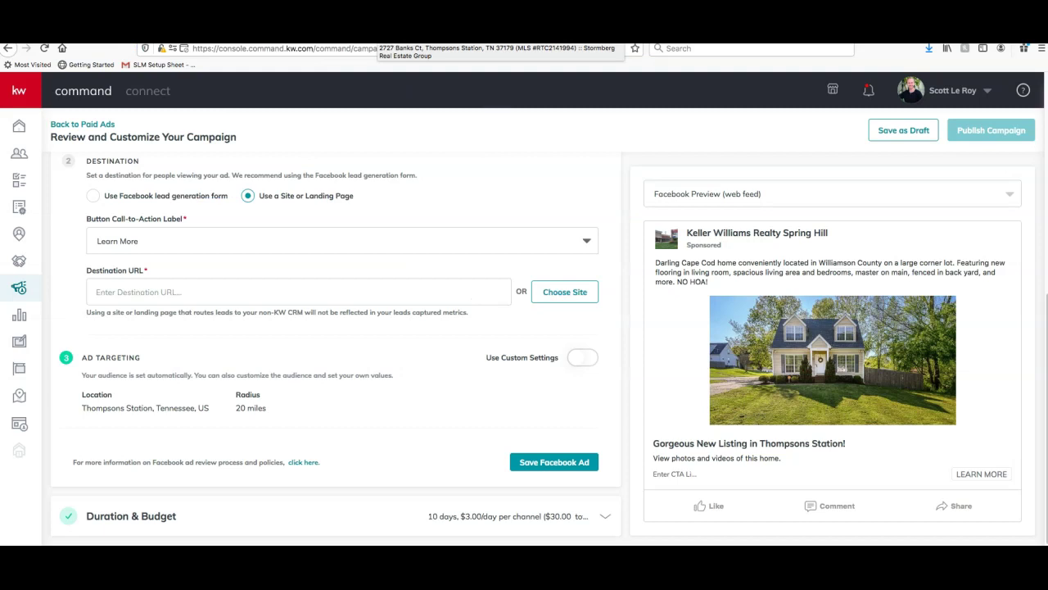
pyautogui.click(272, 290)
pyautogui.hotkey('ctrl', 'v')
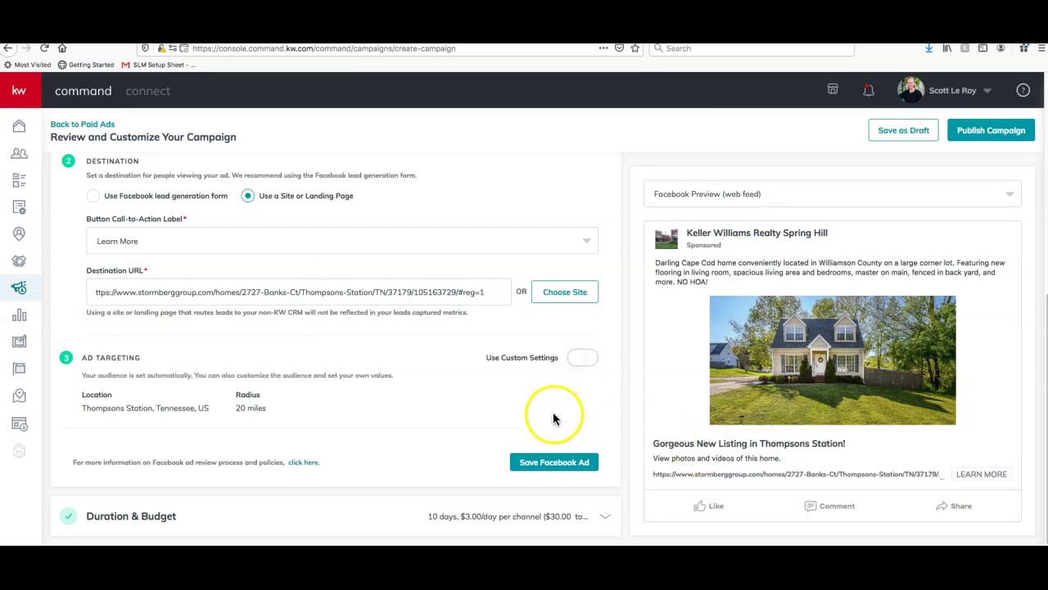
pyautogui.scroll(-1, 552, 413)
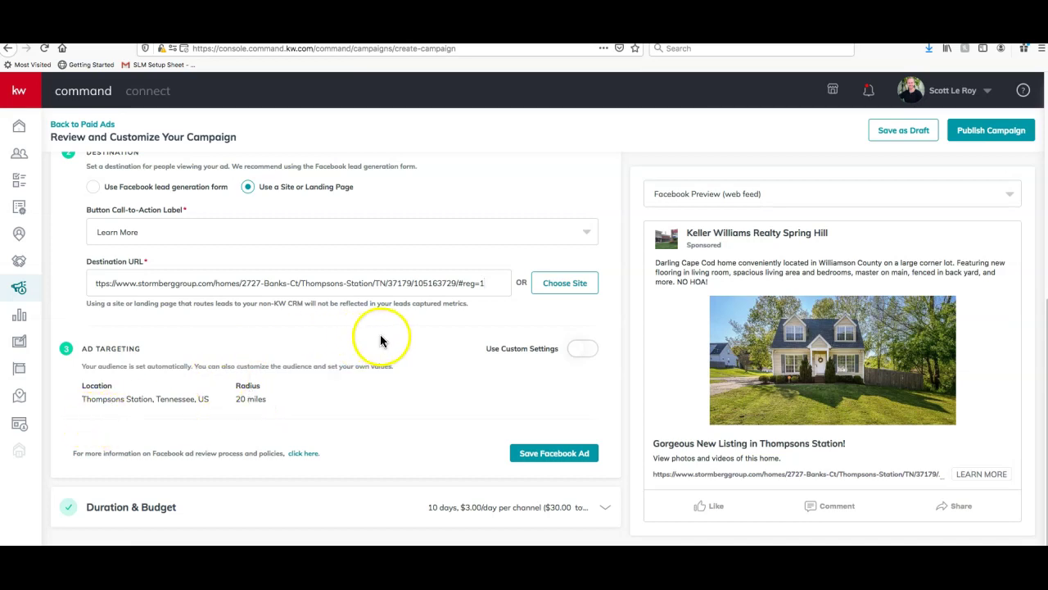
# Try custom targeting with a 30-mile radius and browse interest categories without choosing any
pyautogui.click(579, 352)
pyautogui.scroll(-3, 547, 357)
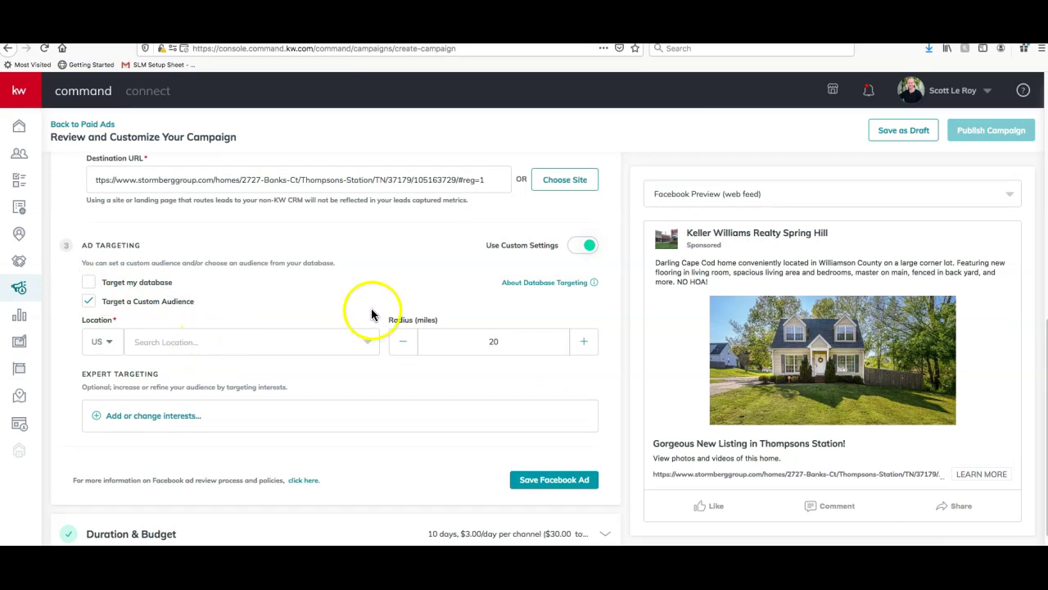
pyautogui.click(585, 342)
pyautogui.click(586, 343)
pyautogui.click(586, 343)
pyautogui.click(586, 343)
pyautogui.click(586, 344)
pyautogui.click(586, 344)
pyautogui.click(587, 345)
pyautogui.click(587, 344)
pyautogui.click(587, 345)
pyautogui.click(587, 344)
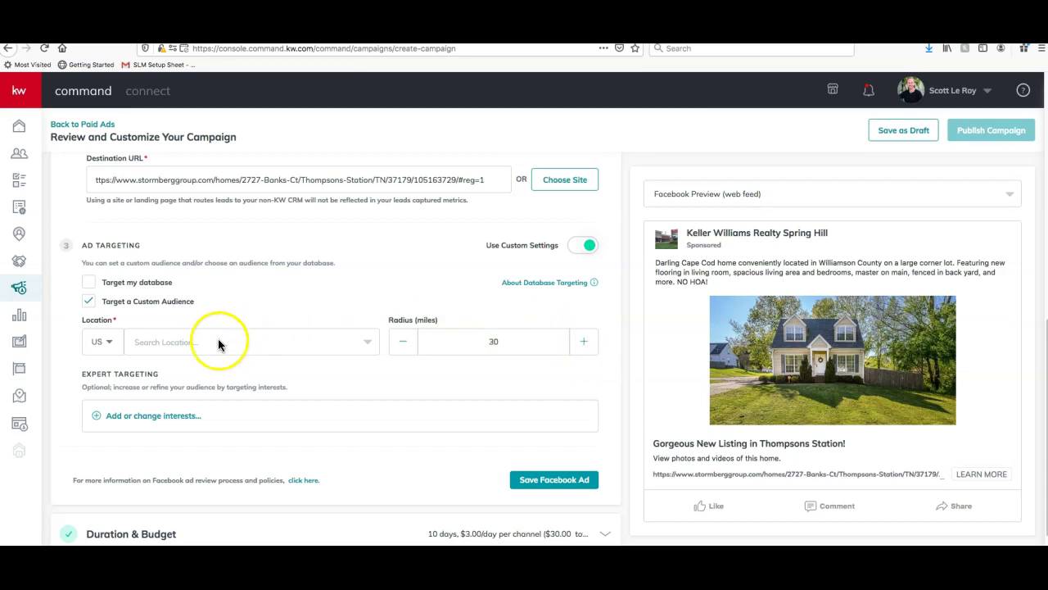
pyautogui.click(147, 425)
pyautogui.click(180, 421)
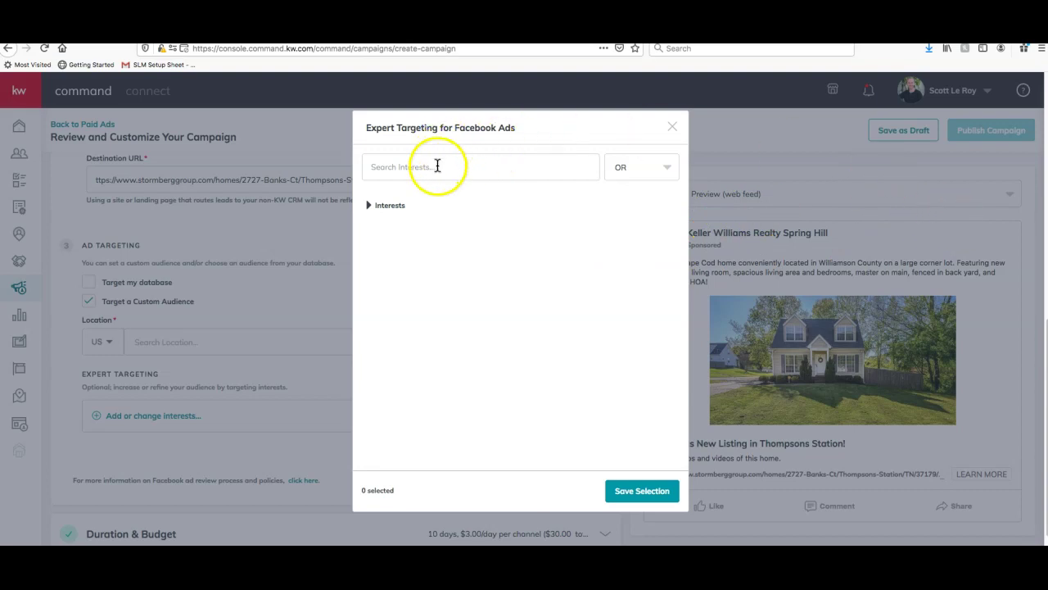
pyautogui.click(388, 204)
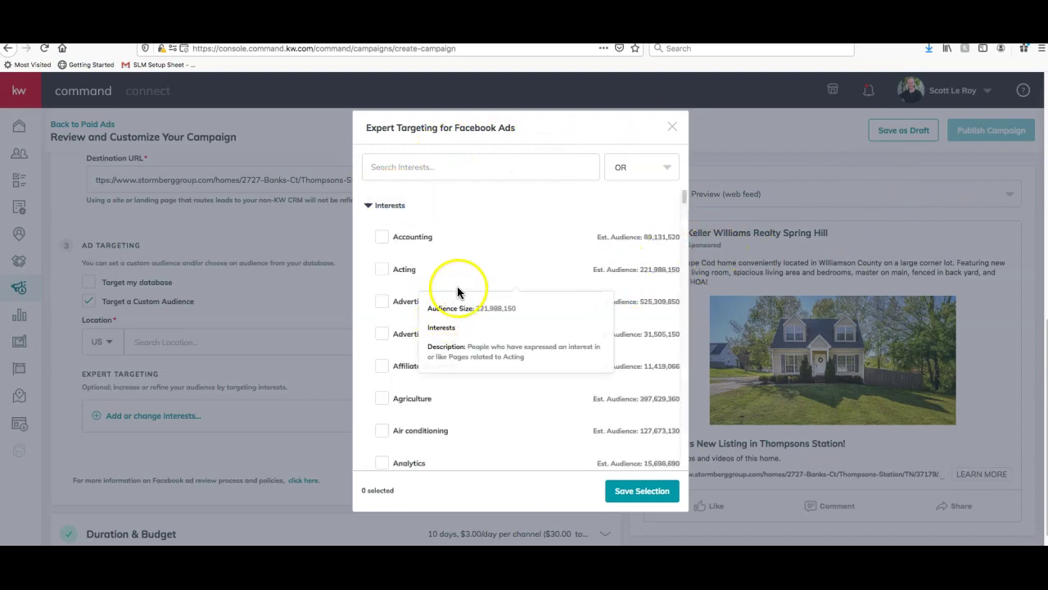
pyautogui.scroll(-20, 537, 304)
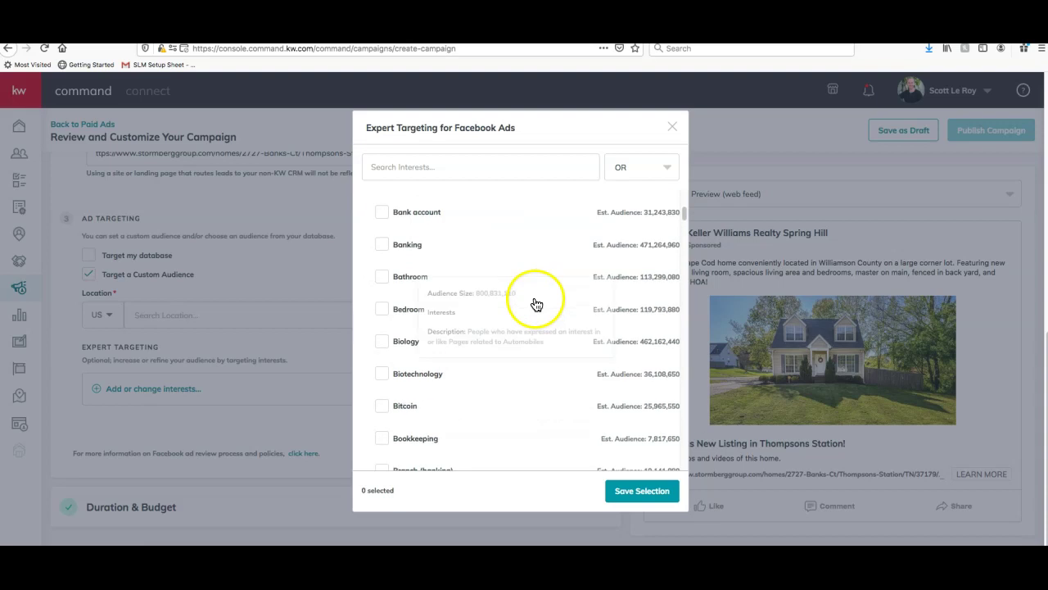
pyautogui.click(672, 126)
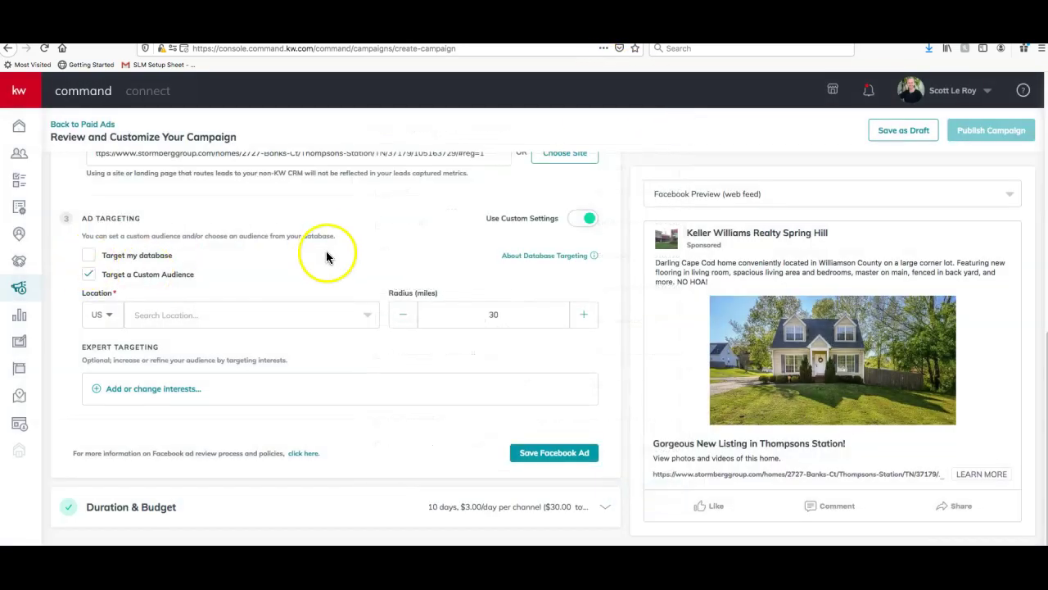
# Turn off Use Custom Settings to restore the 20-mile Thompsons Station audience and save the Facebook ad
pyautogui.scroll(1, 475, 274)
pyautogui.click(585, 274)
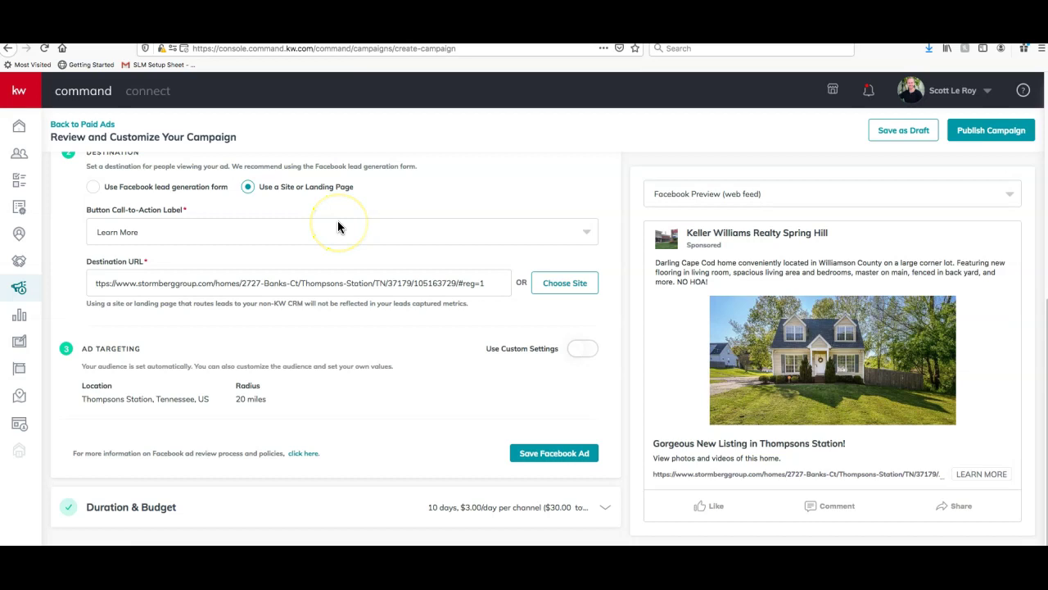
pyautogui.scroll(4, 338, 221)
pyautogui.scroll(-4, 337, 221)
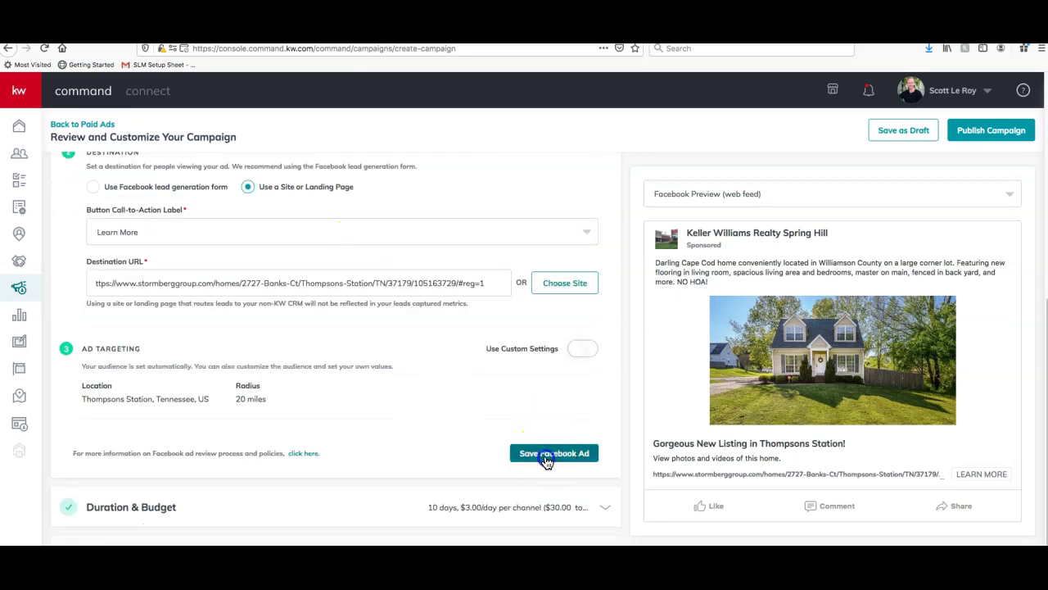
pyautogui.click(546, 460)
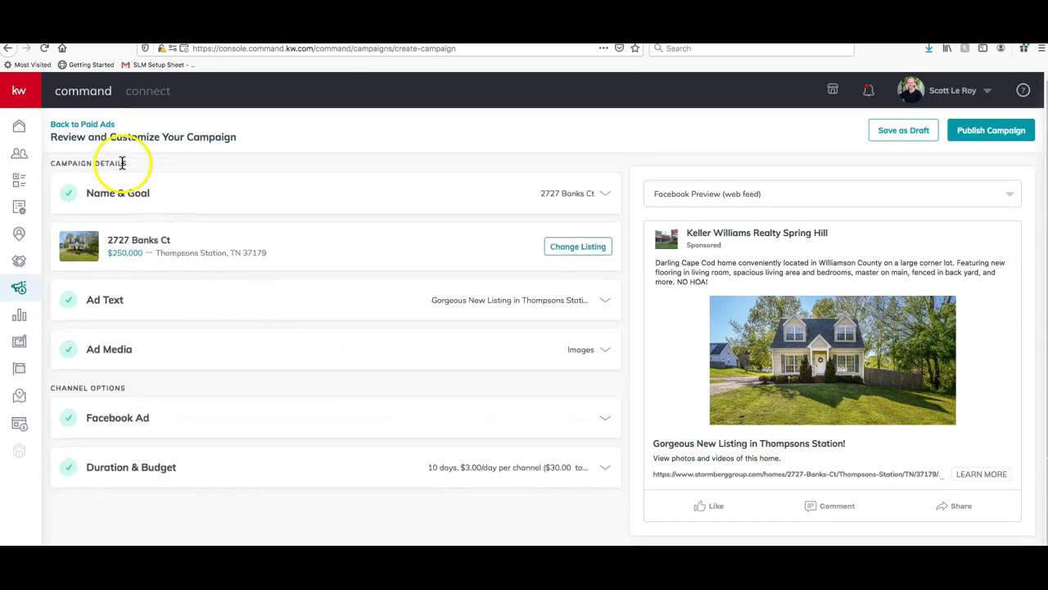
# Set the campaign duration to run from April 25 to May 5, 2020
pyautogui.click(148, 472)
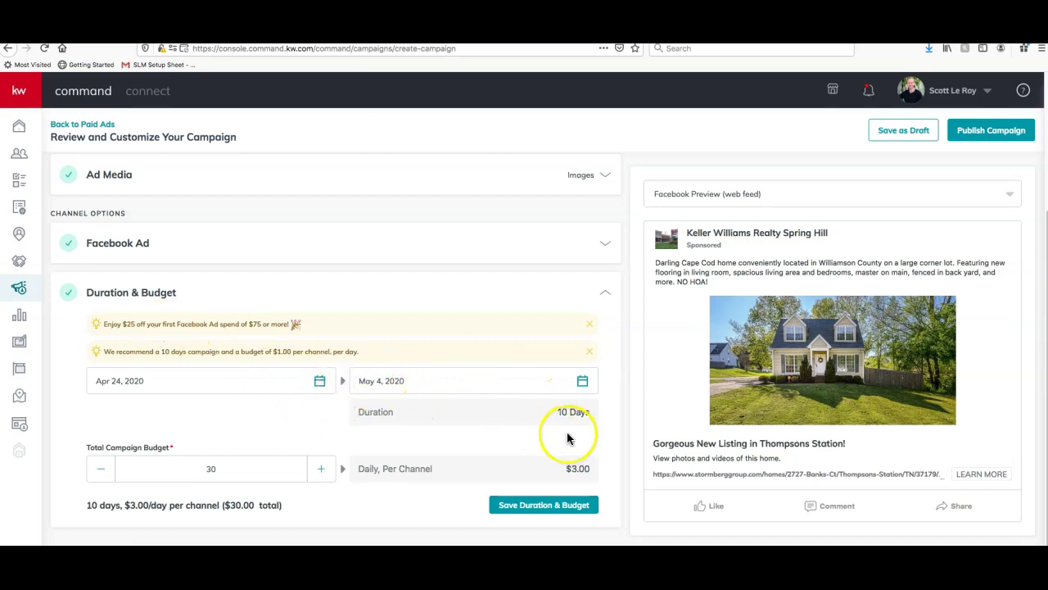
pyautogui.click(319, 381)
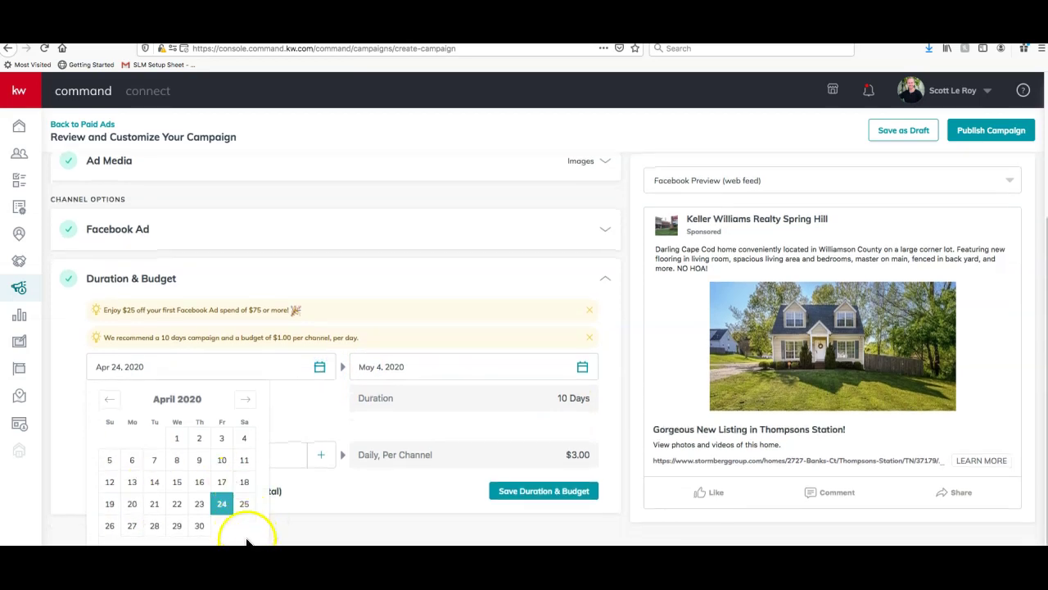
pyautogui.click(244, 503)
pyautogui.click(409, 387)
pyautogui.click(415, 483)
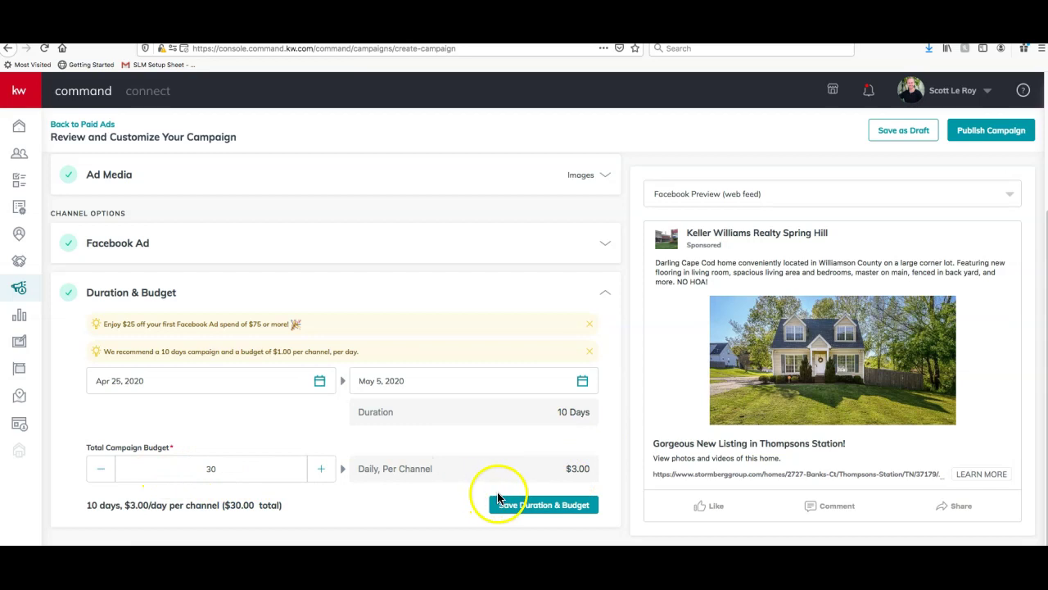
# Change the total campaign budget to $10 and save the Duration & Budget settings
pyautogui.doubleClick(215, 468)
pyautogui.press('BackSpace')
pyautogui.write('10')
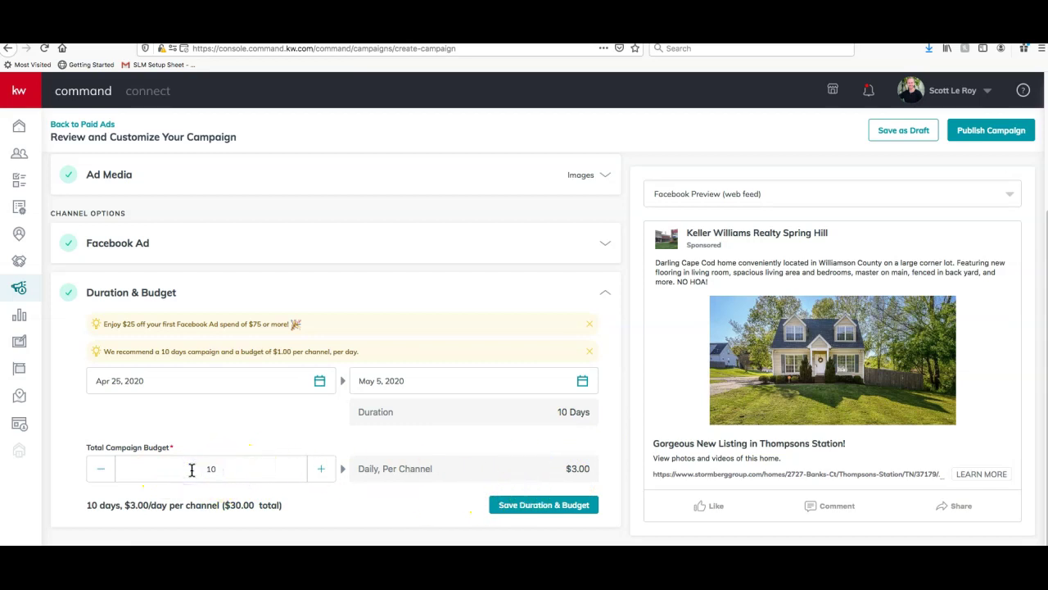
pyautogui.click(249, 450)
pyautogui.click(577, 504)
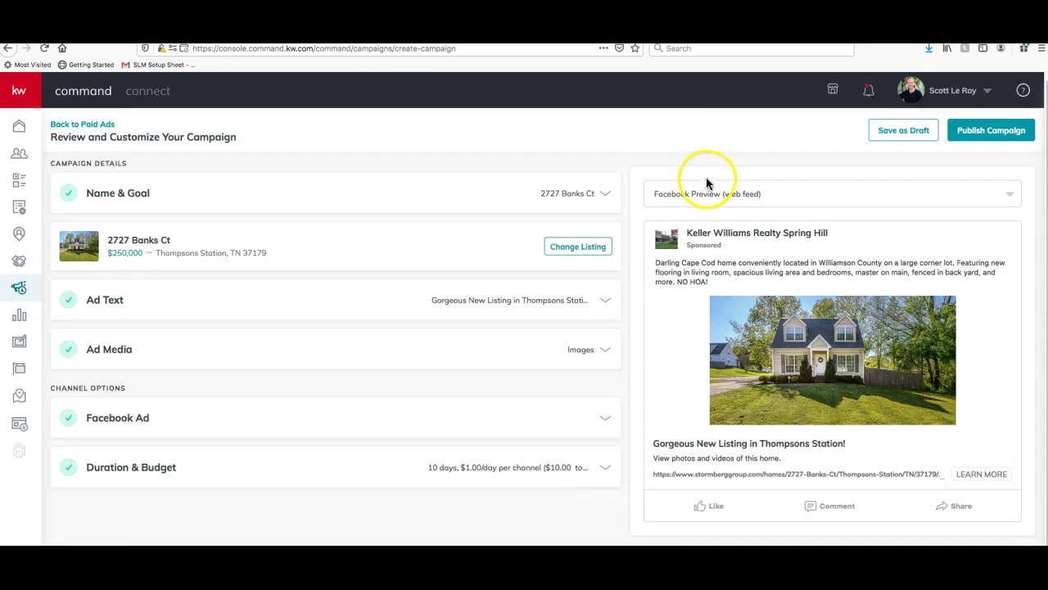
pyautogui.click(997, 140)
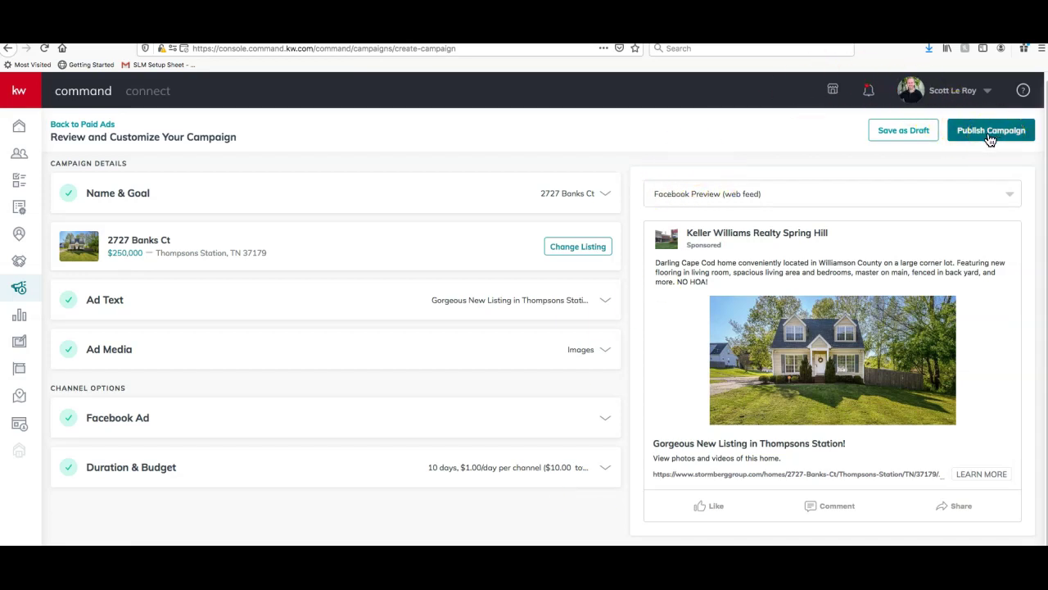
pyautogui.click(890, 131)
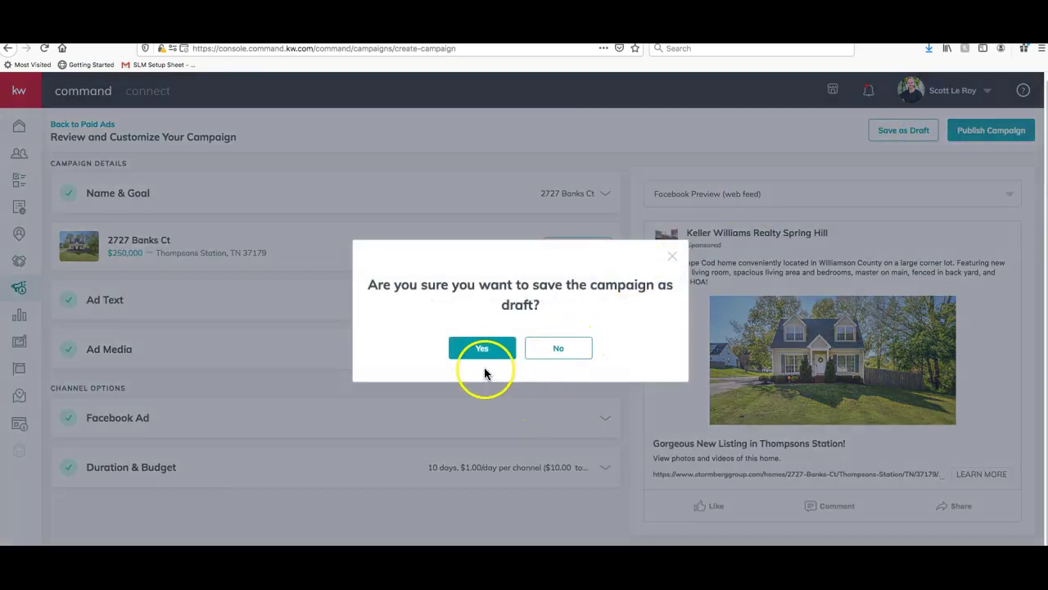
pyautogui.click(486, 352)
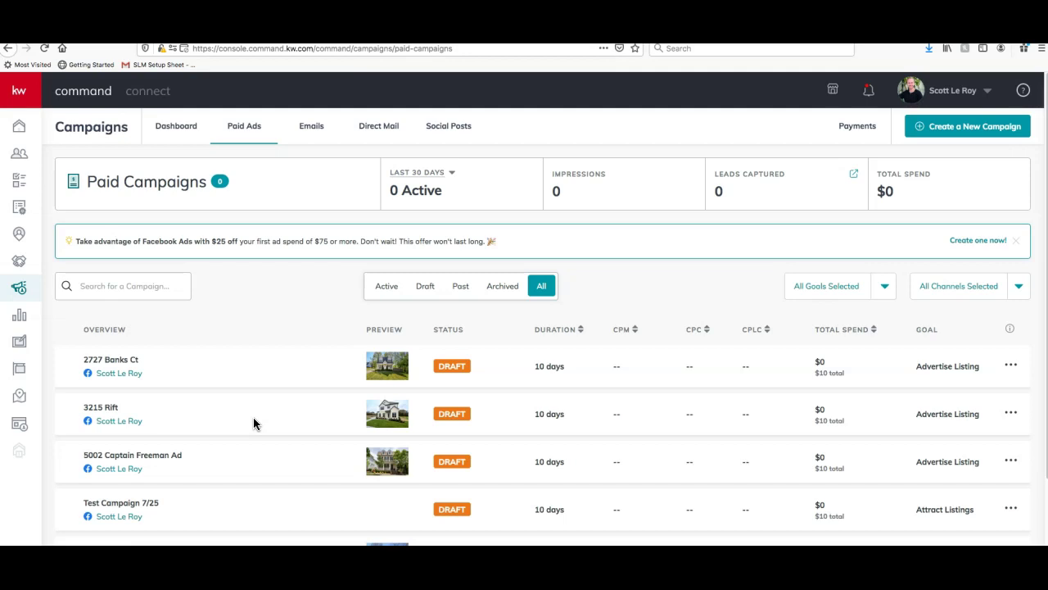
# Switch from Direct Mail to the Emails tab of Campaigns
pyautogui.click(385, 128)
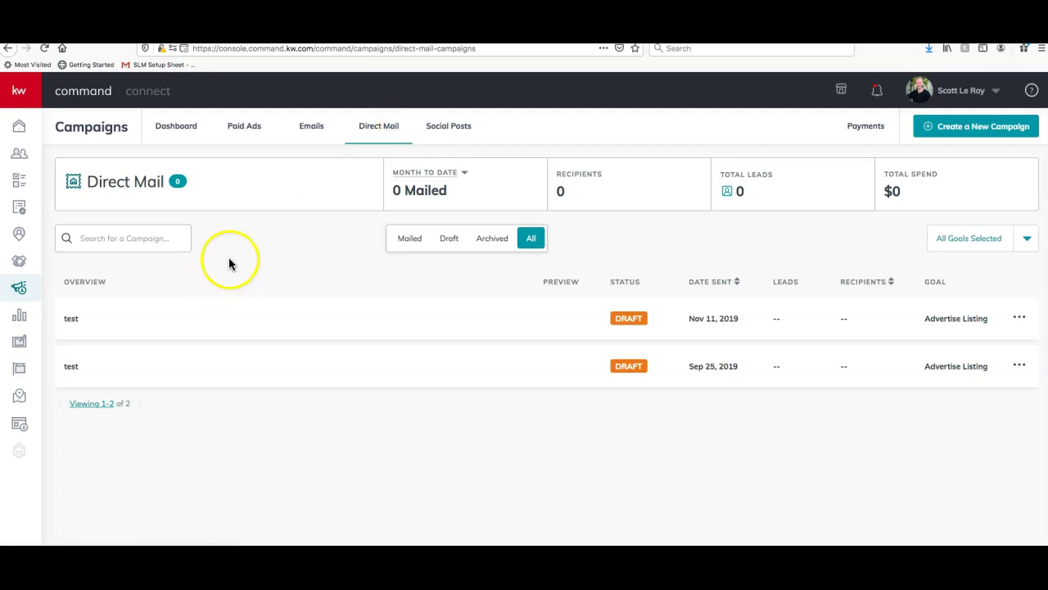
pyautogui.click(315, 131)
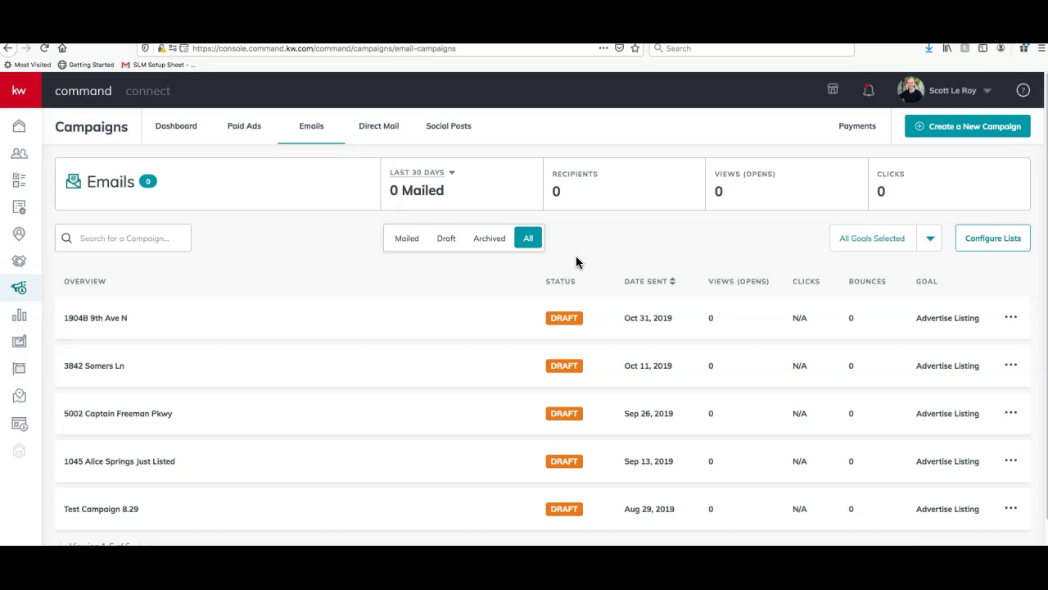
pyautogui.scroll(-1, 557, 274)
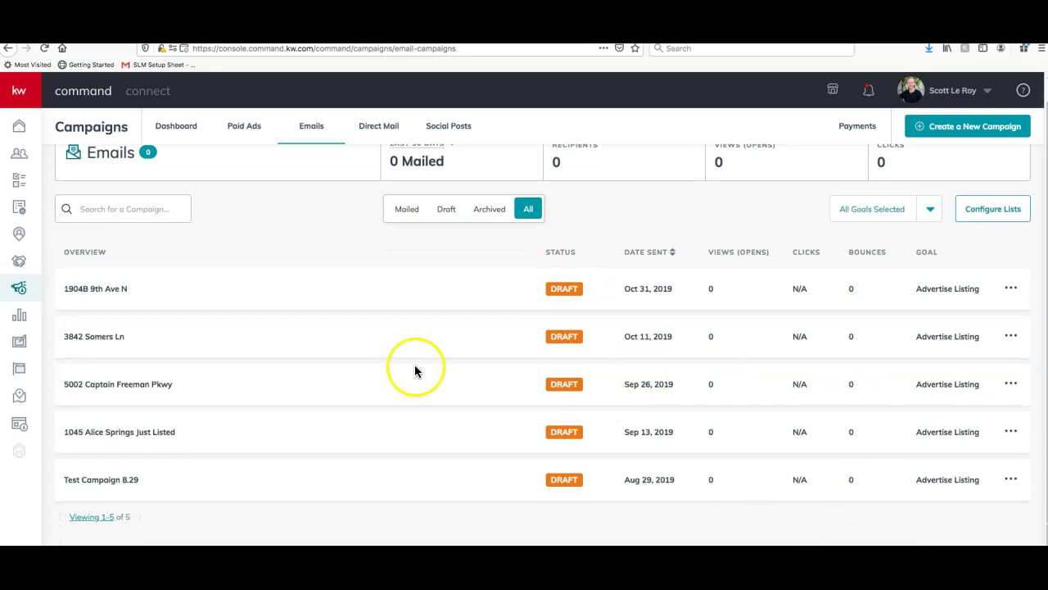
pyautogui.scroll(1, 586, 326)
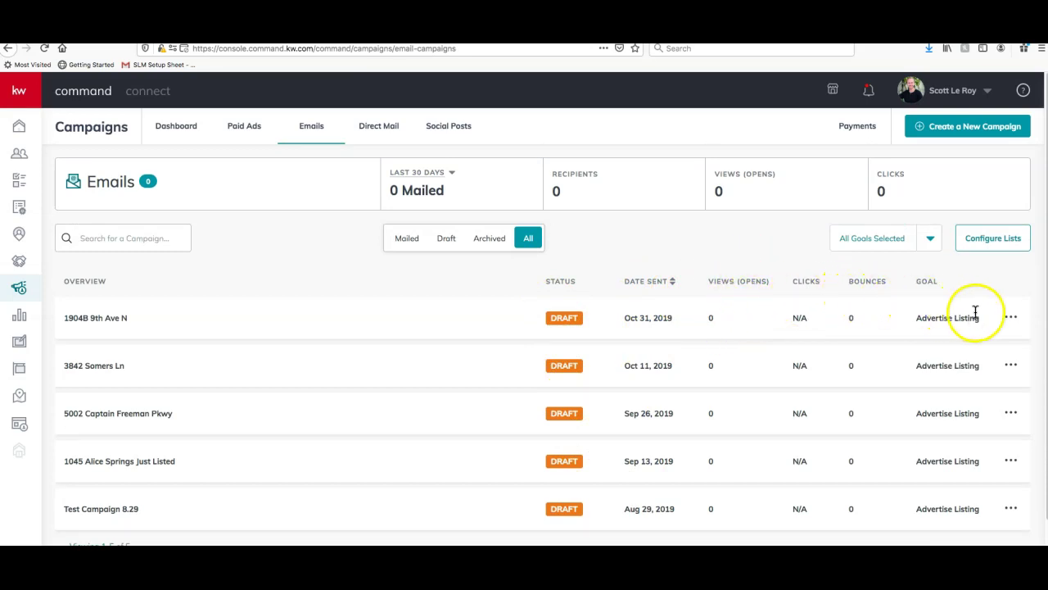
pyautogui.click(1011, 319)
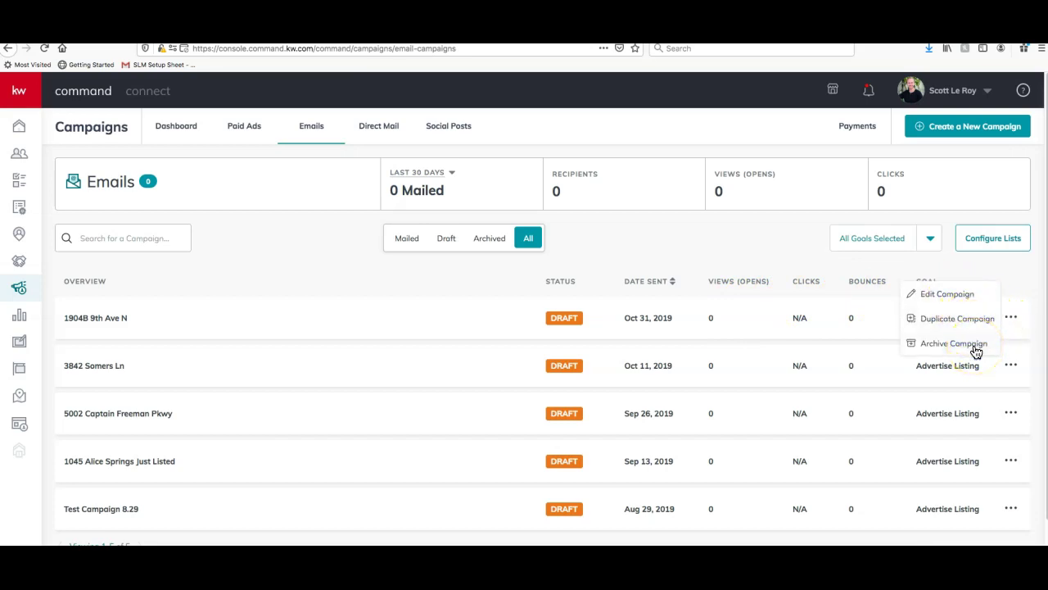
pyautogui.click(1007, 265)
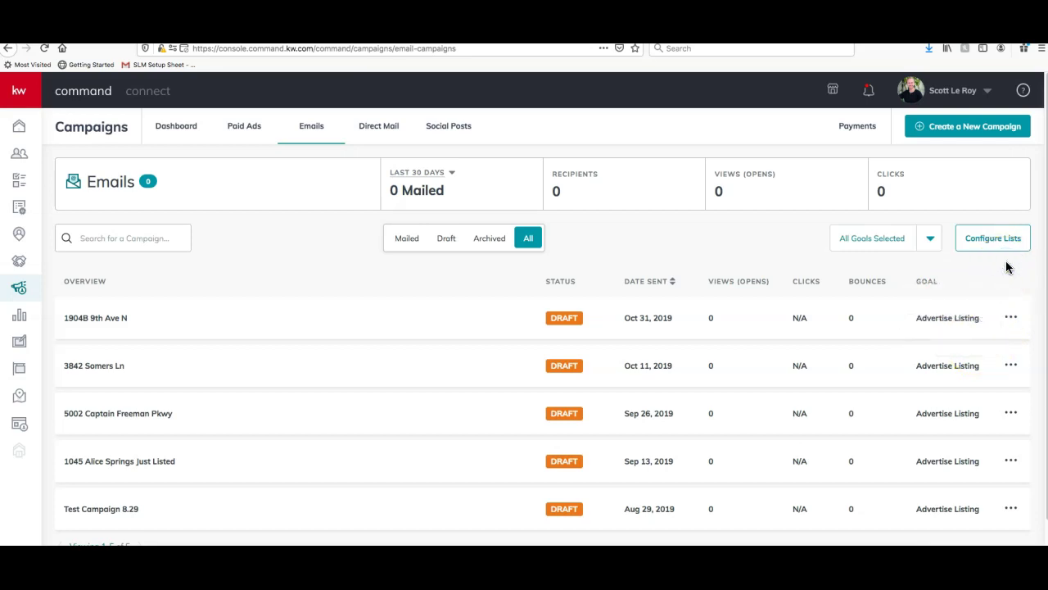
# Start a new campaign of the Email type
pyautogui.click(951, 130)
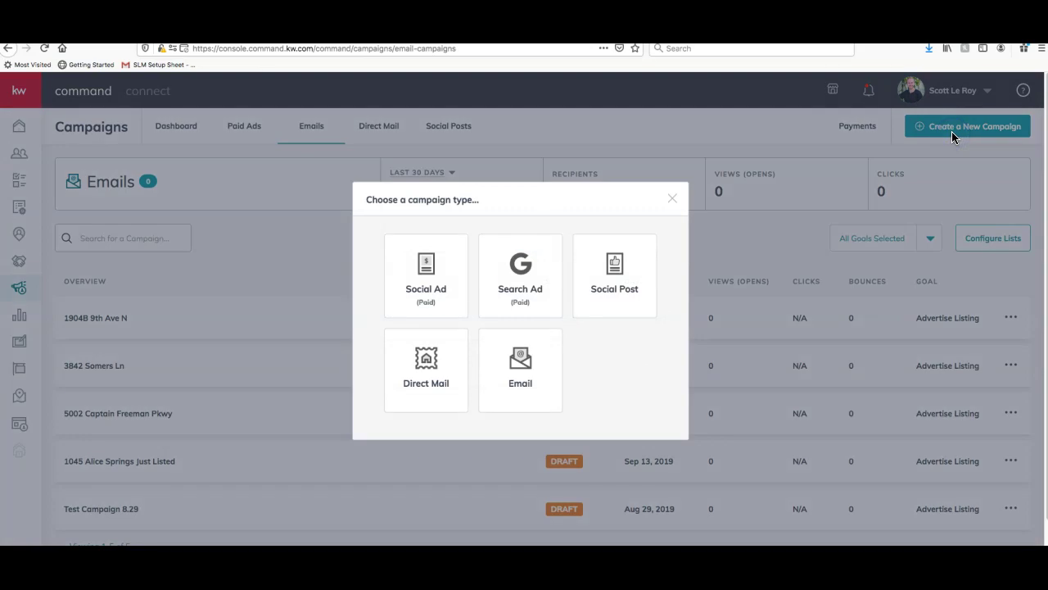
pyautogui.click(537, 369)
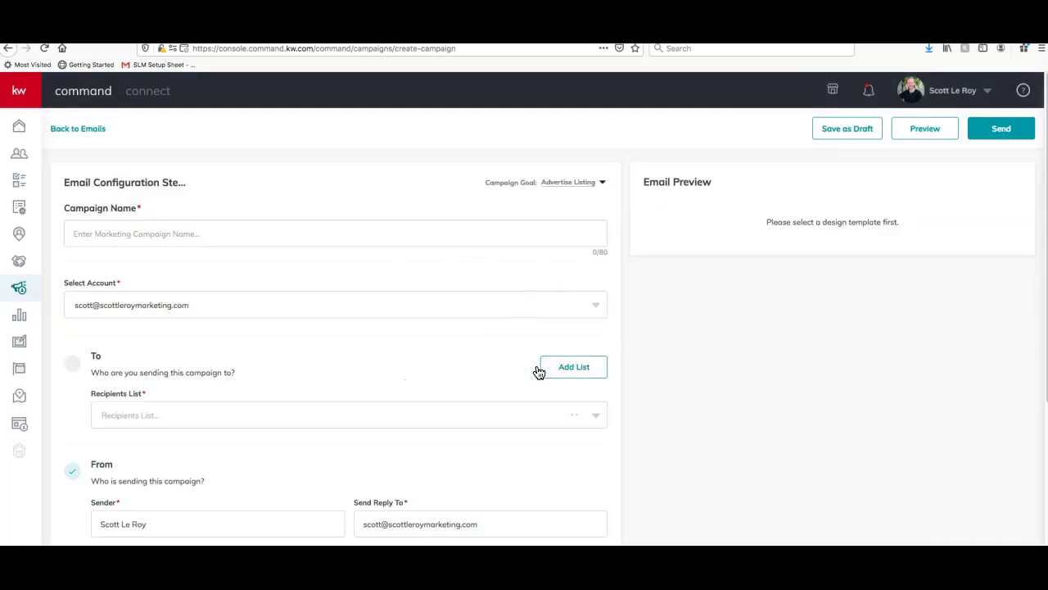
pyautogui.scroll(-5, 407, 323)
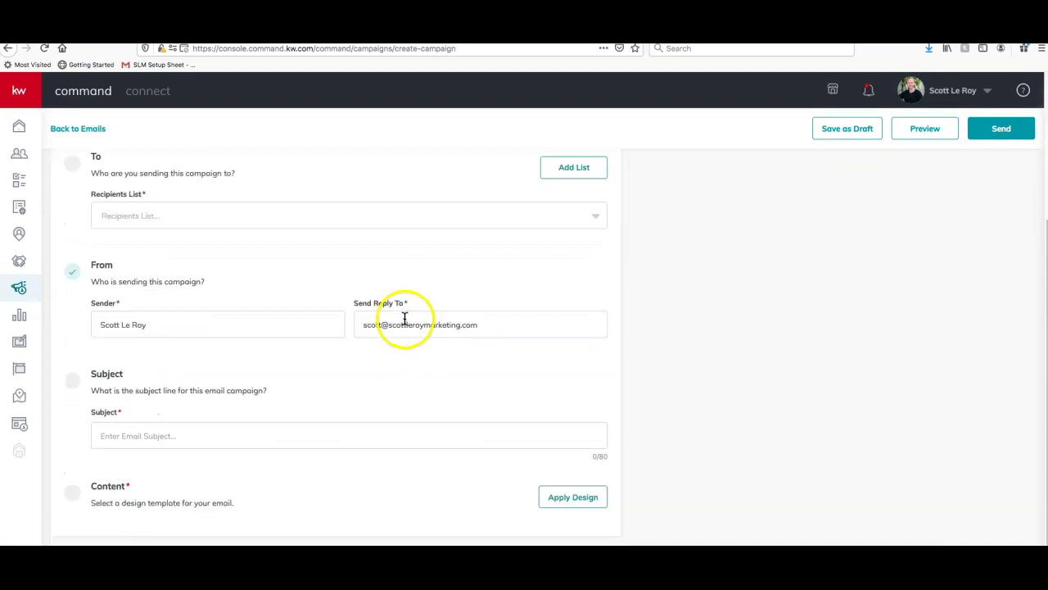
pyautogui.scroll(5, 404, 319)
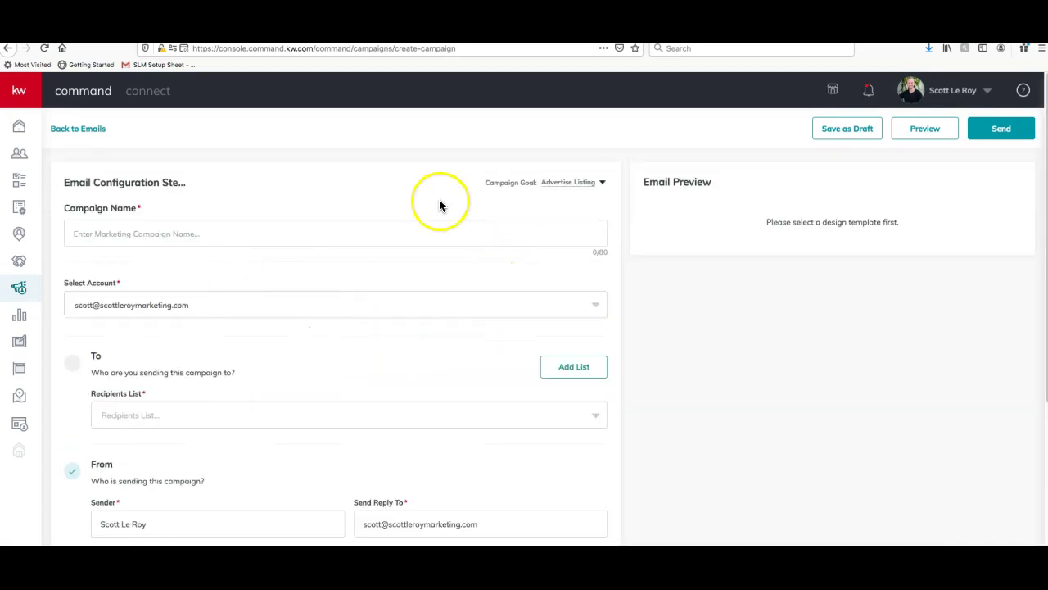
pyautogui.click(249, 234)
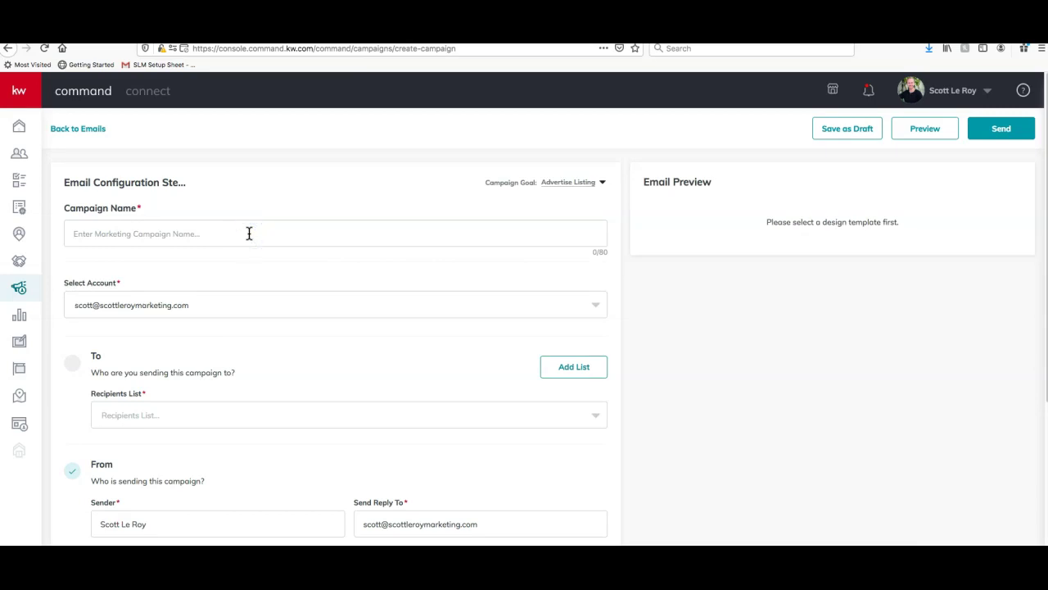
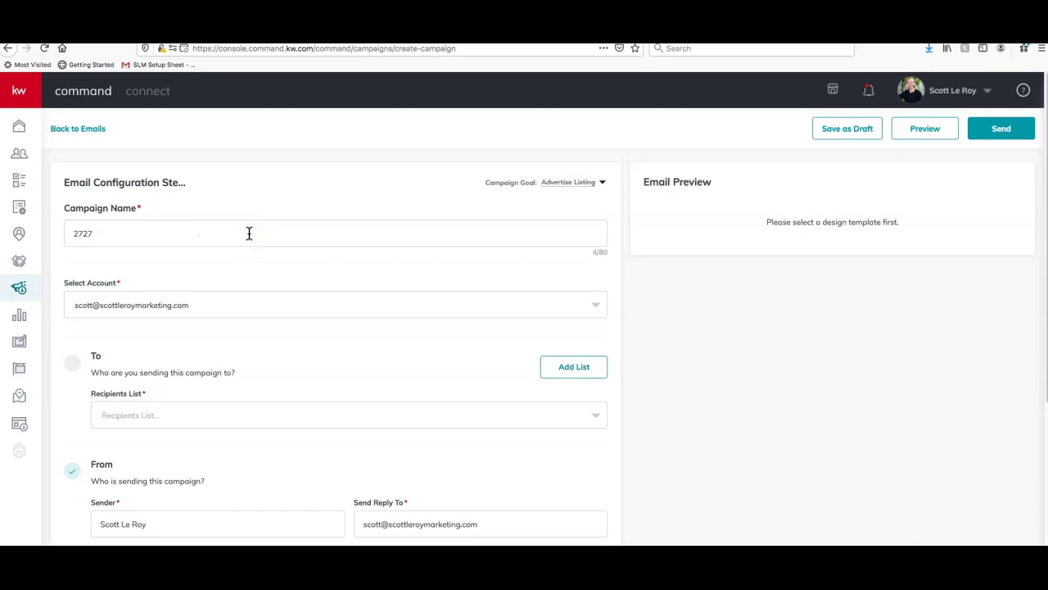
pyautogui.click(470, 224)
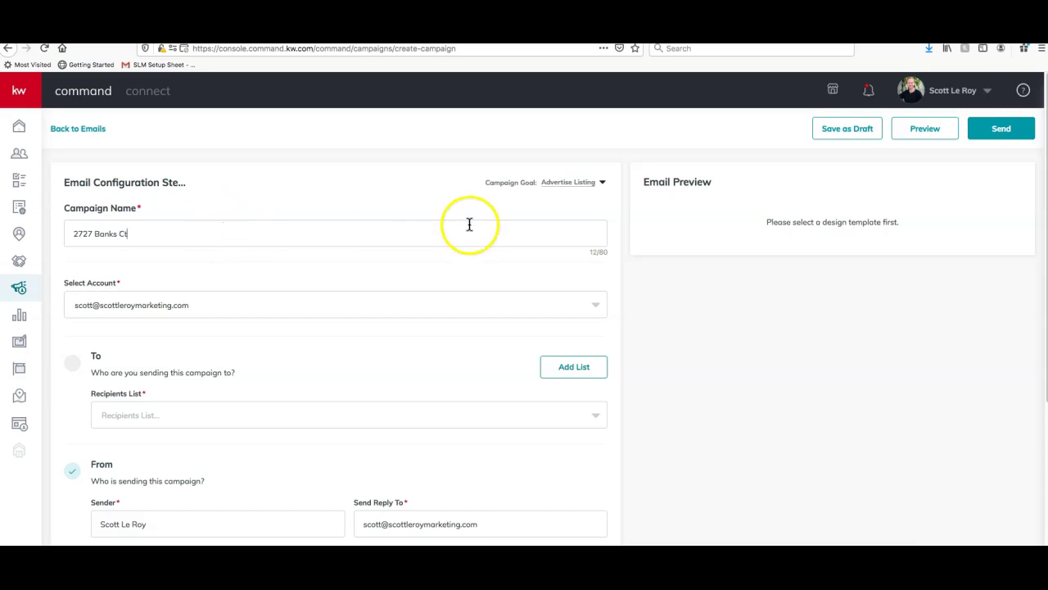
pyautogui.click(578, 184)
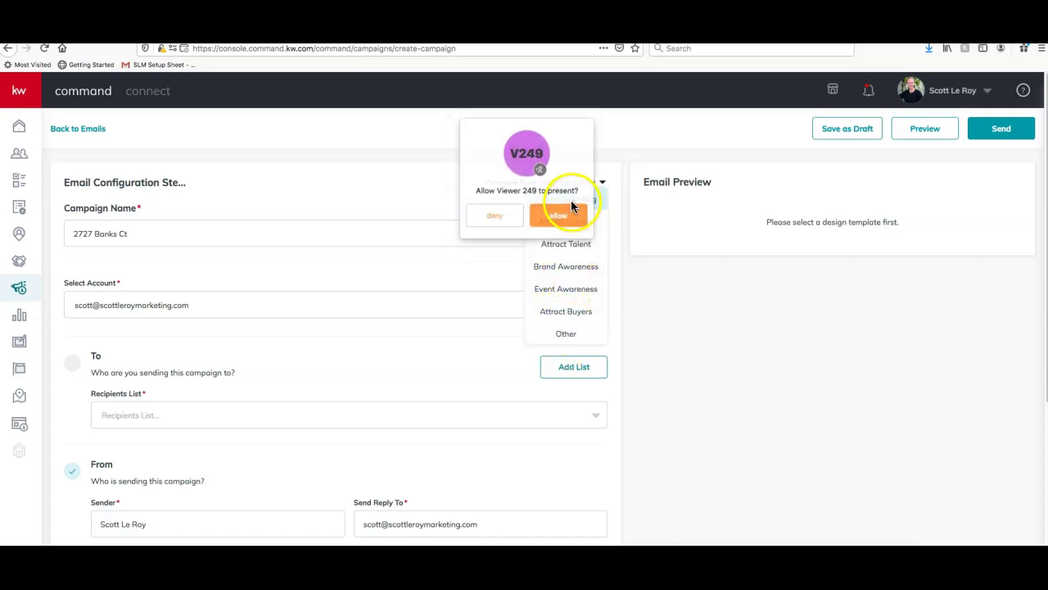
pyautogui.click(503, 215)
pyautogui.click(559, 199)
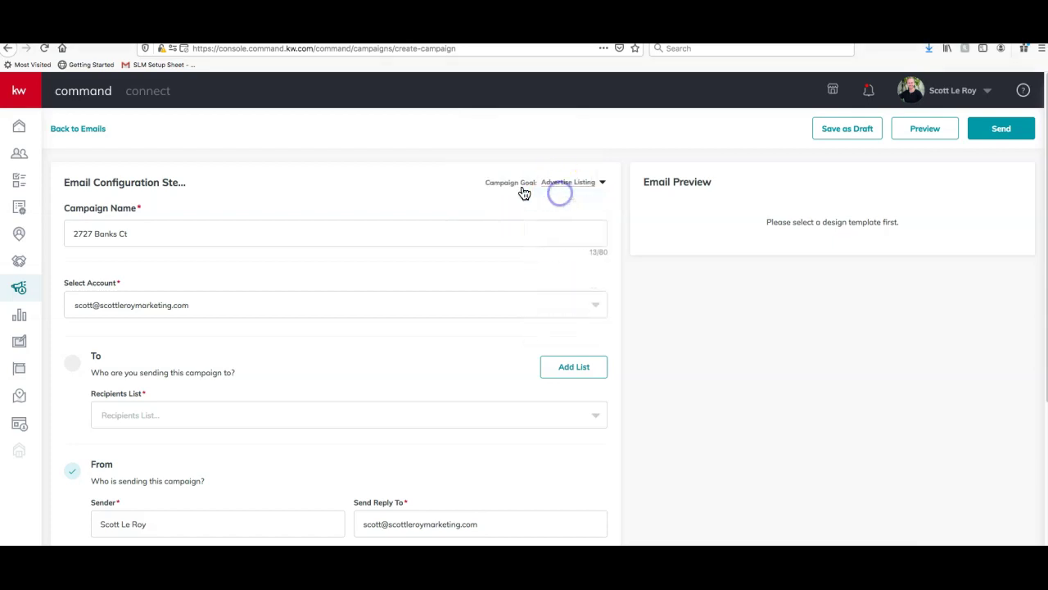
# Choose the marketing e-mail account as the sending account
pyautogui.scroll(-3, 201, 233)
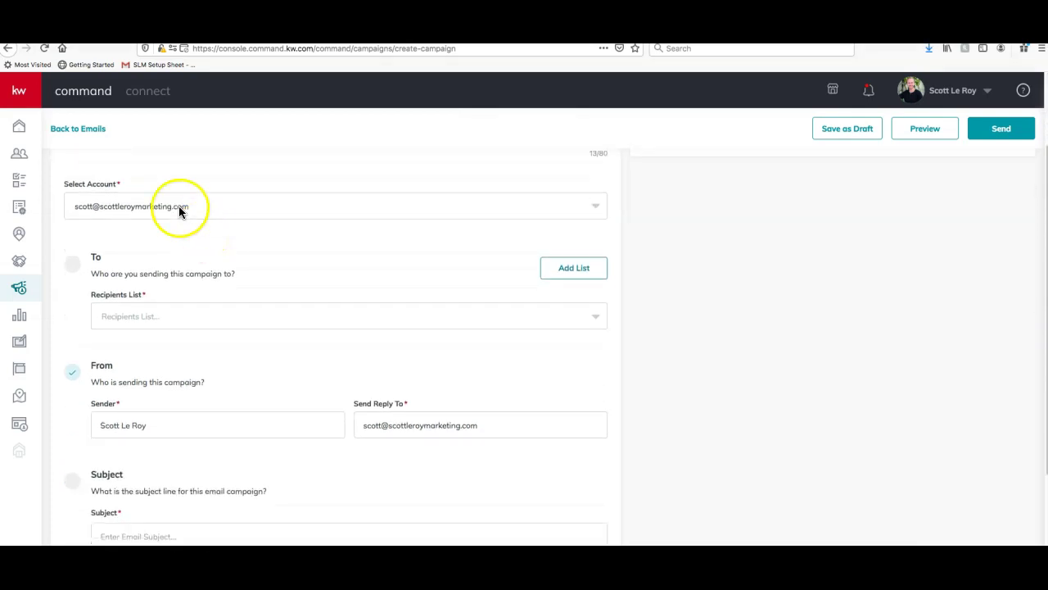
pyautogui.click(254, 212)
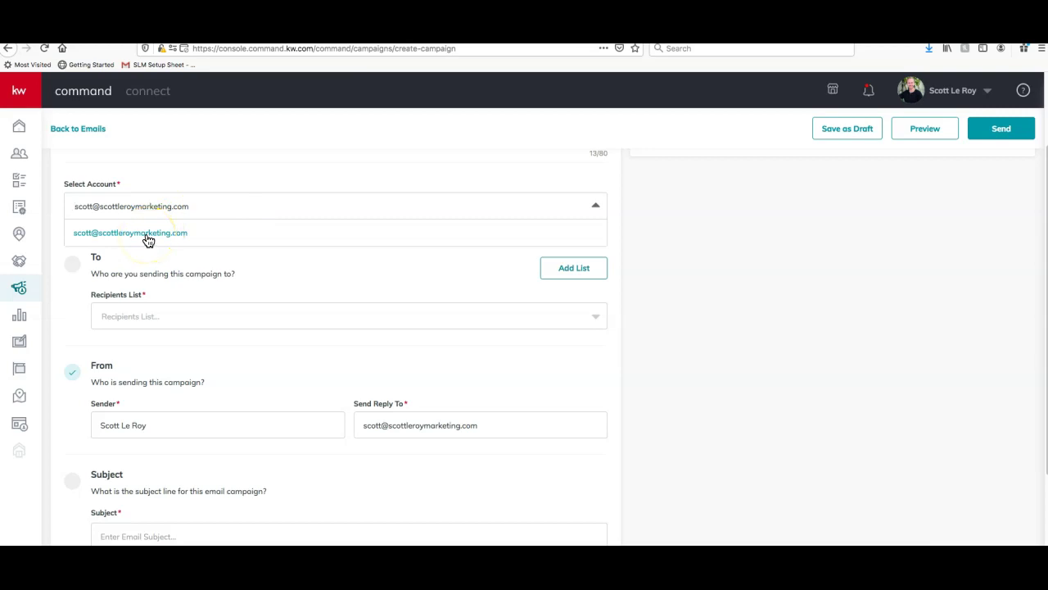
pyautogui.click(145, 237)
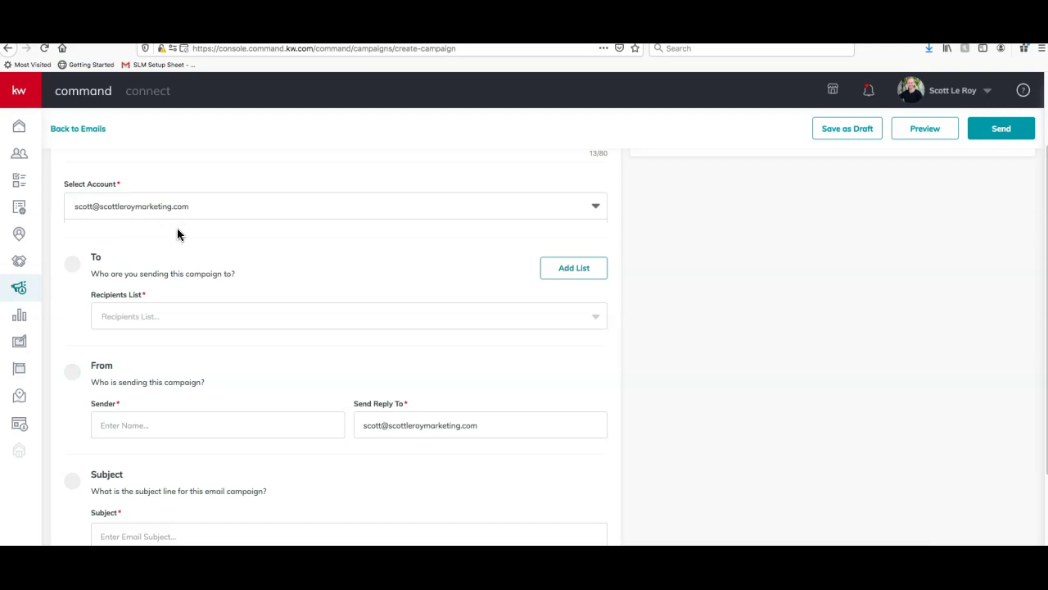
pyautogui.scroll(-1, 218, 265)
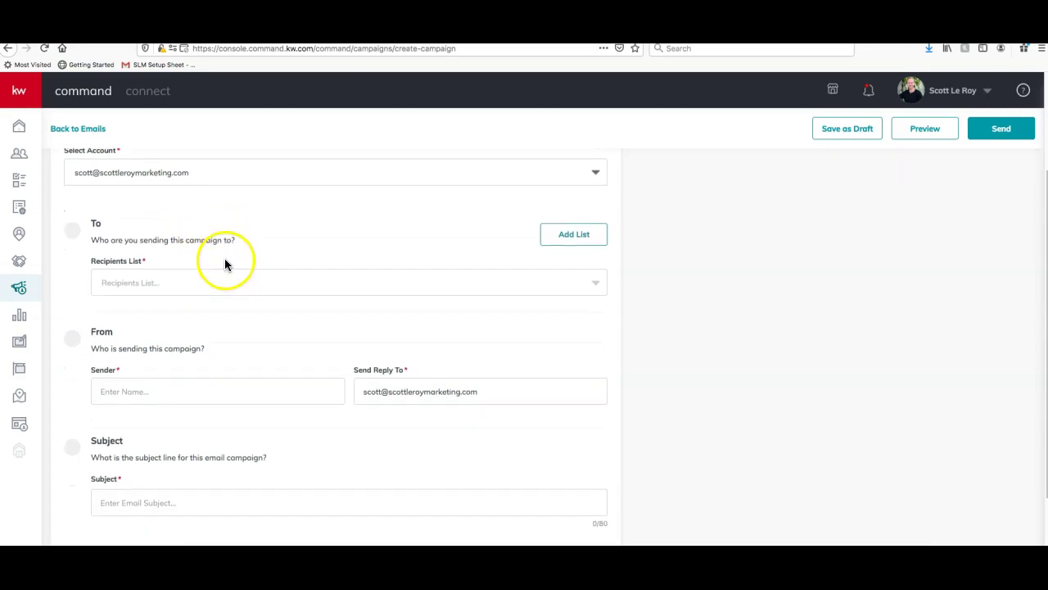
pyautogui.scroll(-2, 213, 262)
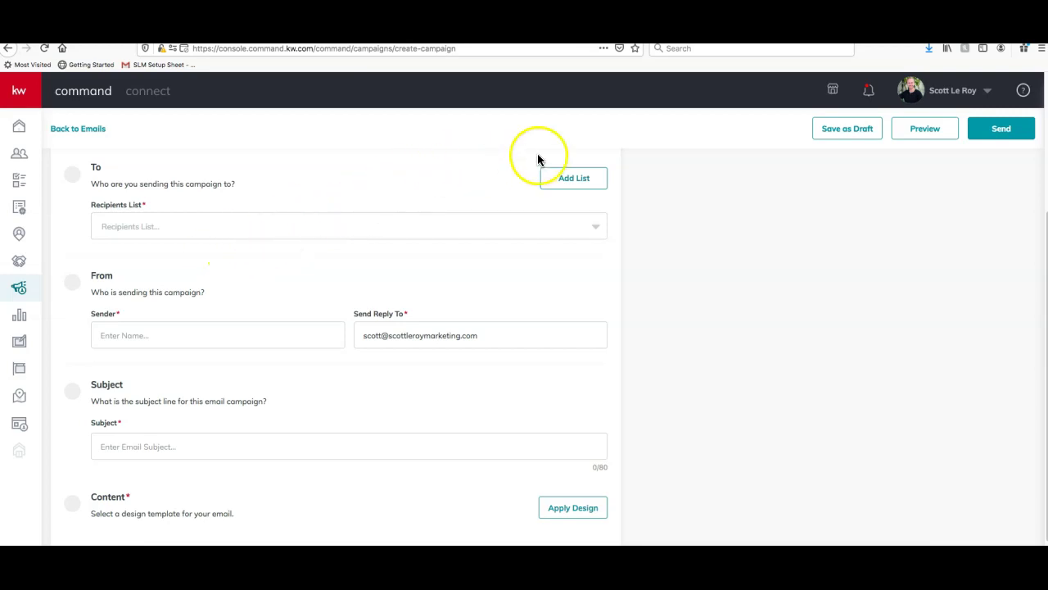
# Add New SLM Tips as the campaign's recipient list
pyautogui.click(574, 179)
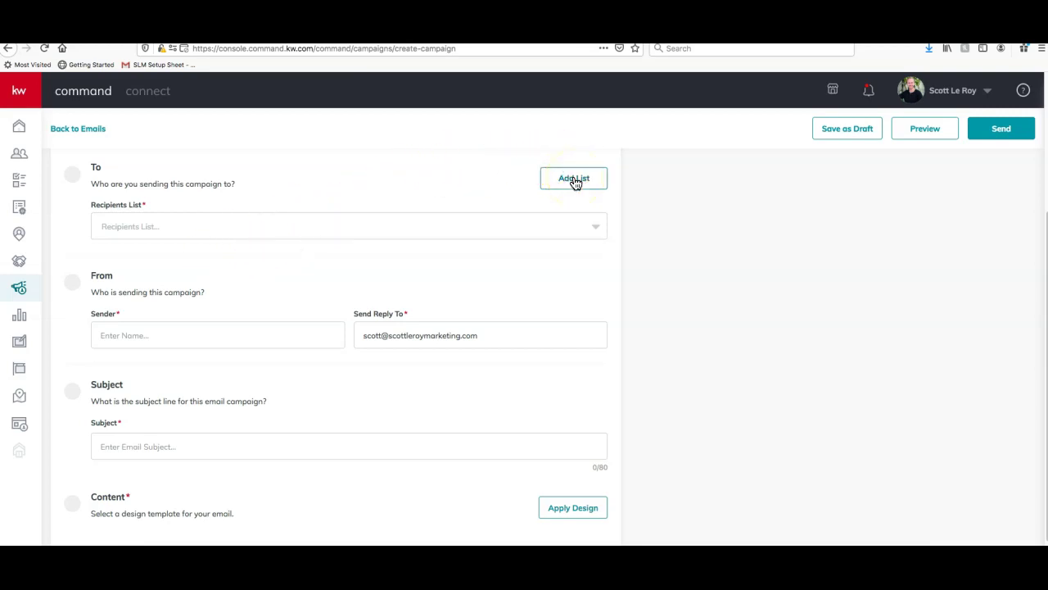
pyautogui.click(576, 181)
pyautogui.click(373, 229)
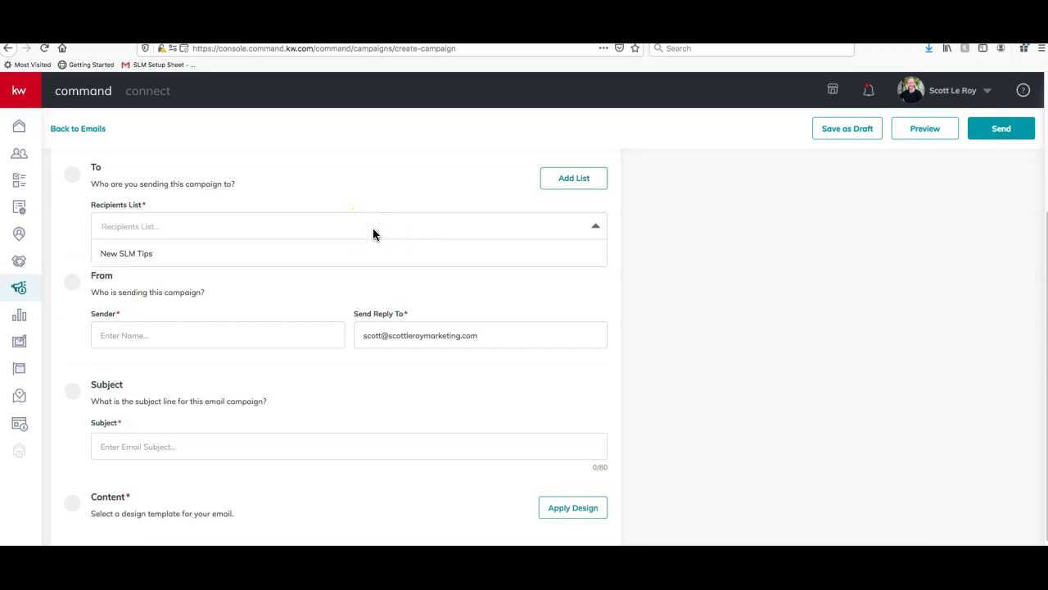
pyautogui.click(174, 258)
pyautogui.click(660, 297)
pyautogui.click(273, 242)
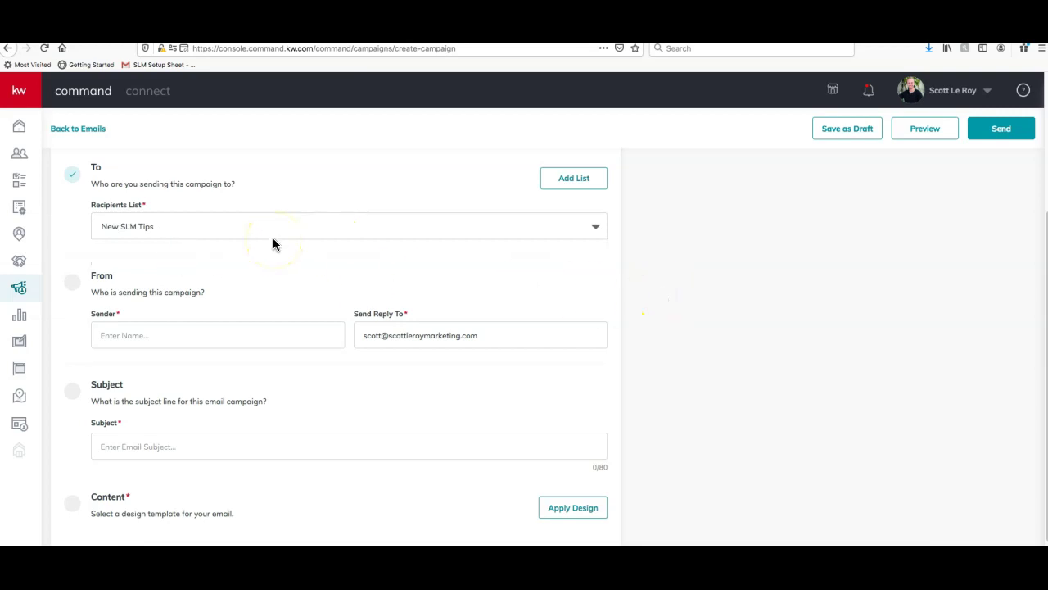
pyautogui.scroll(-1, 277, 238)
# Enter the sender's full name and check the reply-to address
pyautogui.click(181, 323)
pyautogui.write('Scott ')
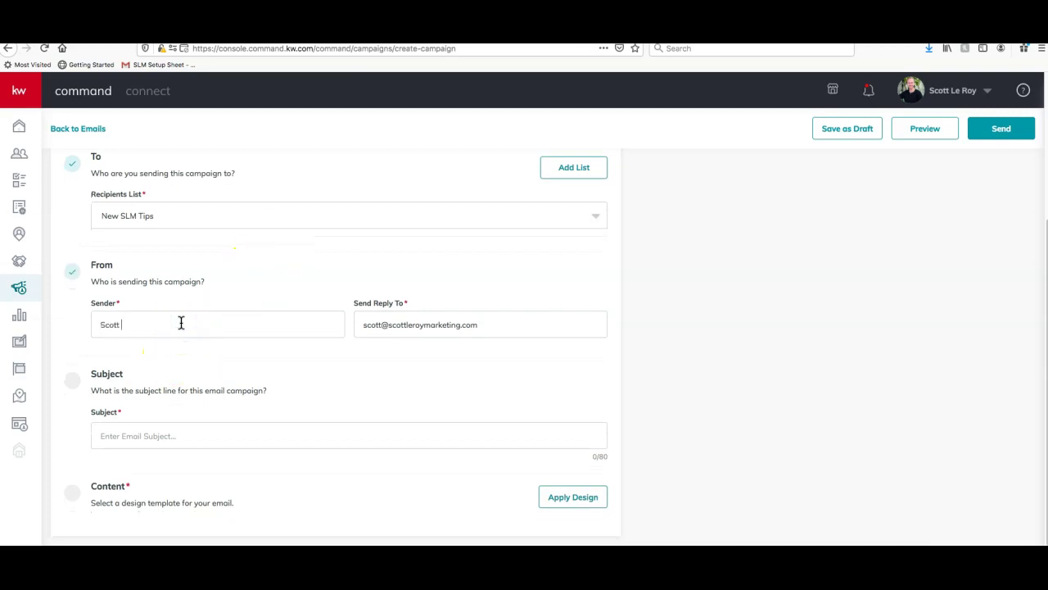
pyautogui.write('Le Roy')
pyautogui.click(228, 326)
pyautogui.click(541, 333)
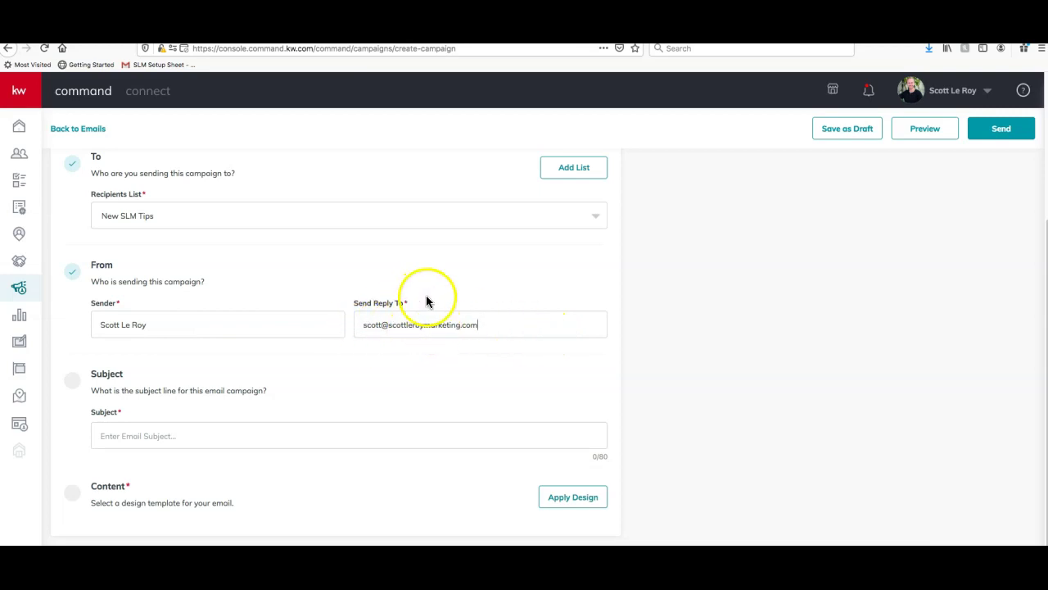
pyautogui.click(510, 330)
pyautogui.click(511, 330)
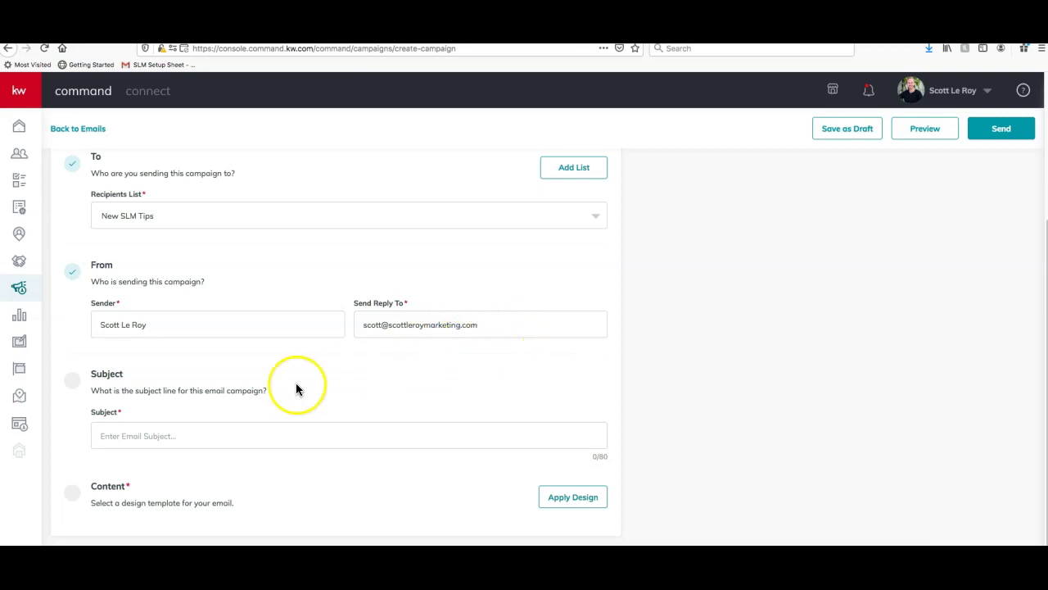
# Set the email subject to 'Just Listed in Thompsons Station'
pyautogui.click(148, 438)
pyautogui.write('h')
pyautogui.press('BackSpace')
pyautogui.write('jsut')
pyautogui.press('BackSpace')
pyautogui.press('BackSpace')
pyautogui.press('BackSpace')
pyautogui.write('us')
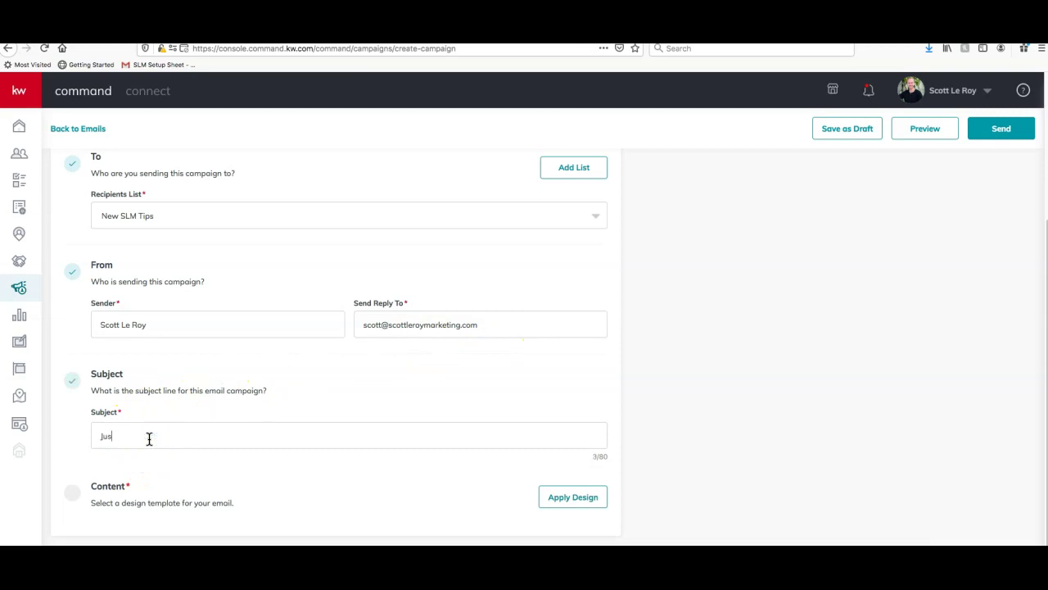
pyautogui.write('t Listed in Thompsons Station')
# From Apply Design, browse My Design Templates and KWRI templates, then begin a new template
pyautogui.click(588, 504)
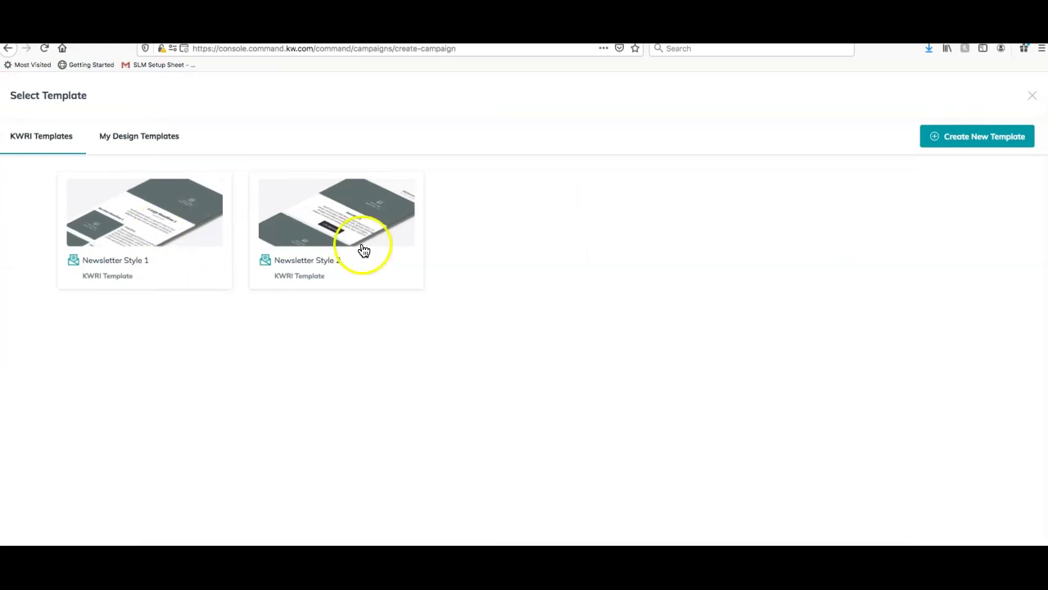
pyautogui.click(302, 249)
pyautogui.click(158, 136)
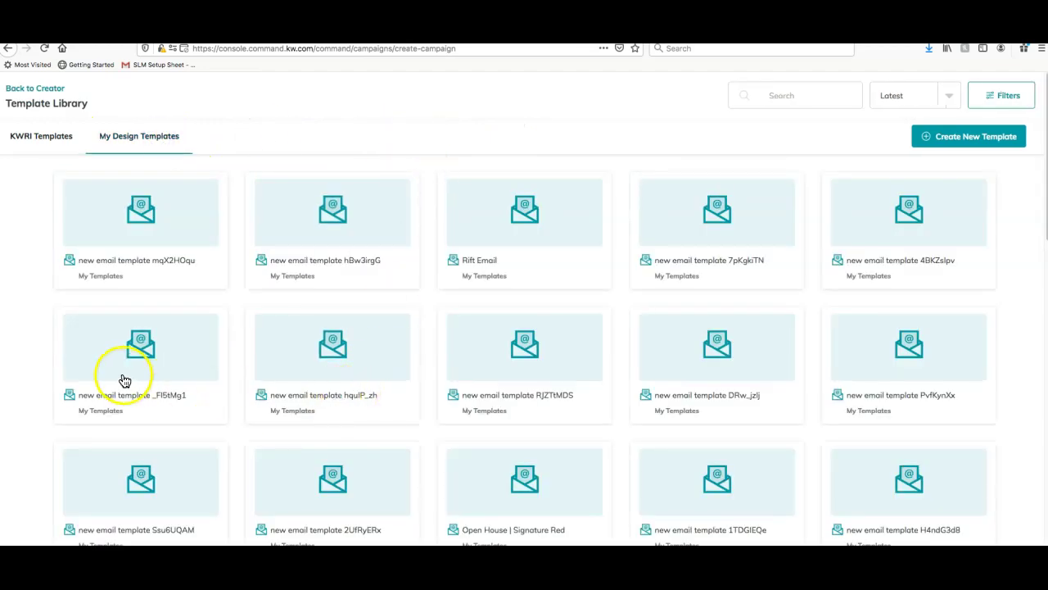
pyautogui.scroll(-5, 138, 382)
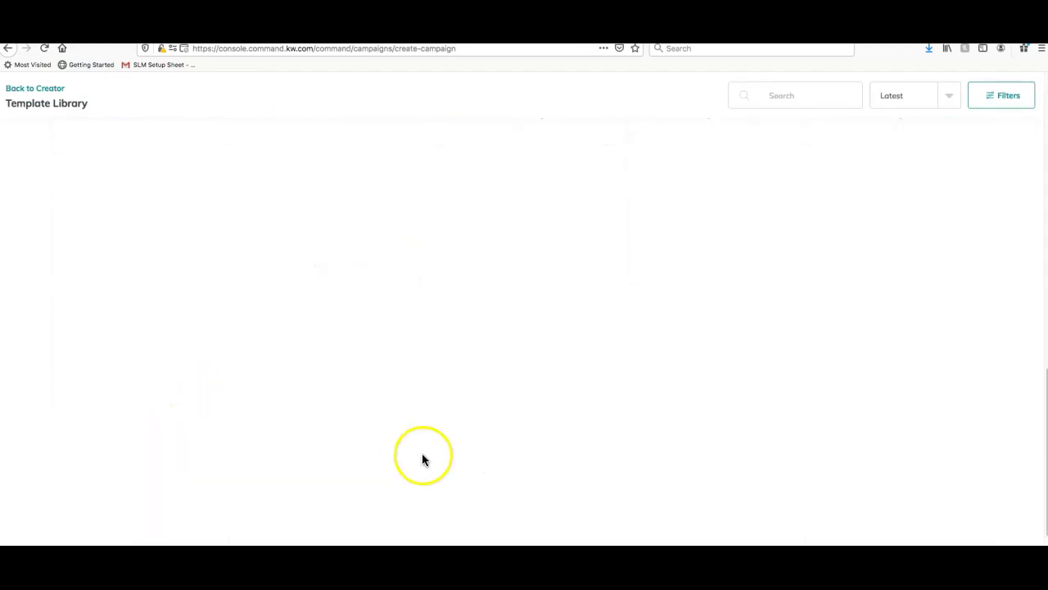
pyautogui.scroll(10, 422, 460)
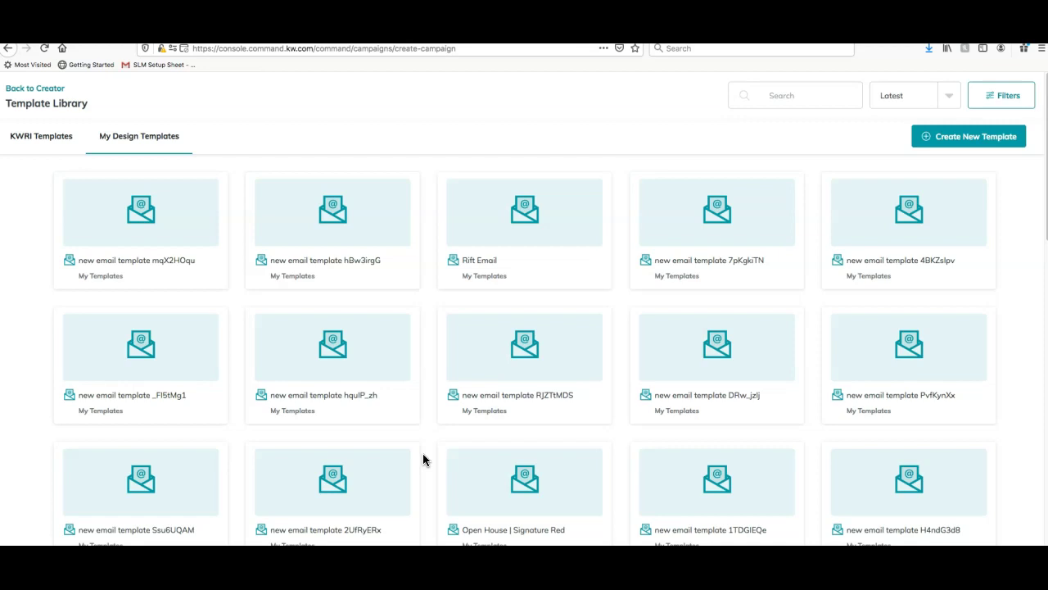
pyautogui.click(54, 138)
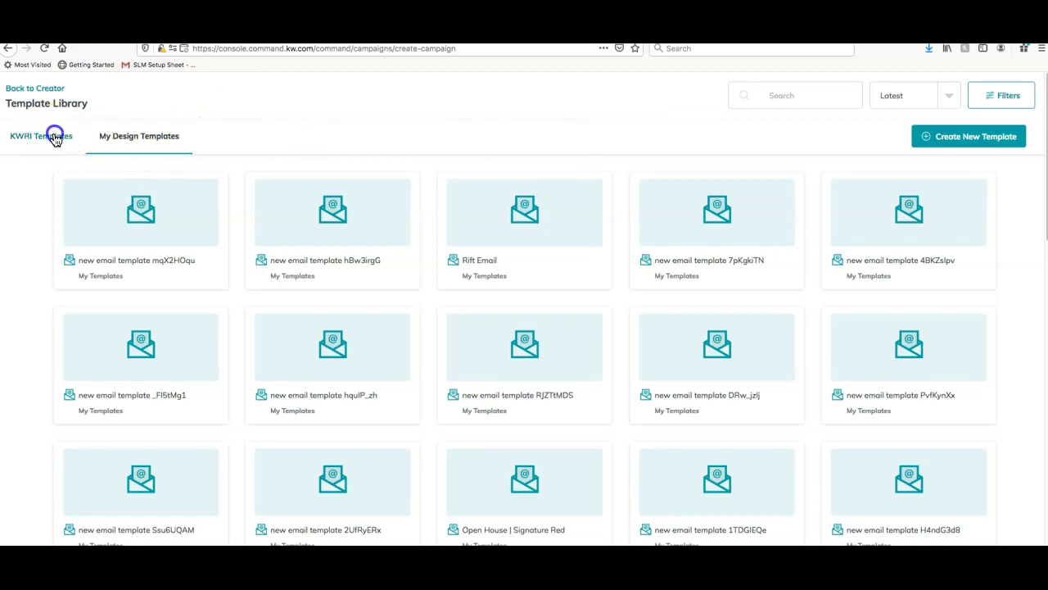
pyautogui.click(137, 137)
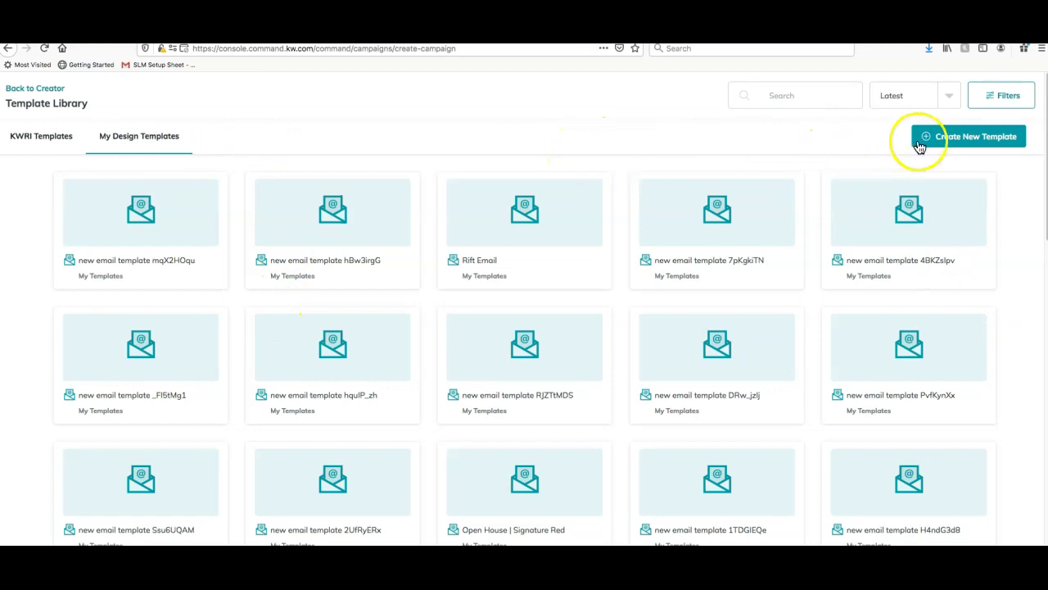
pyautogui.click(974, 141)
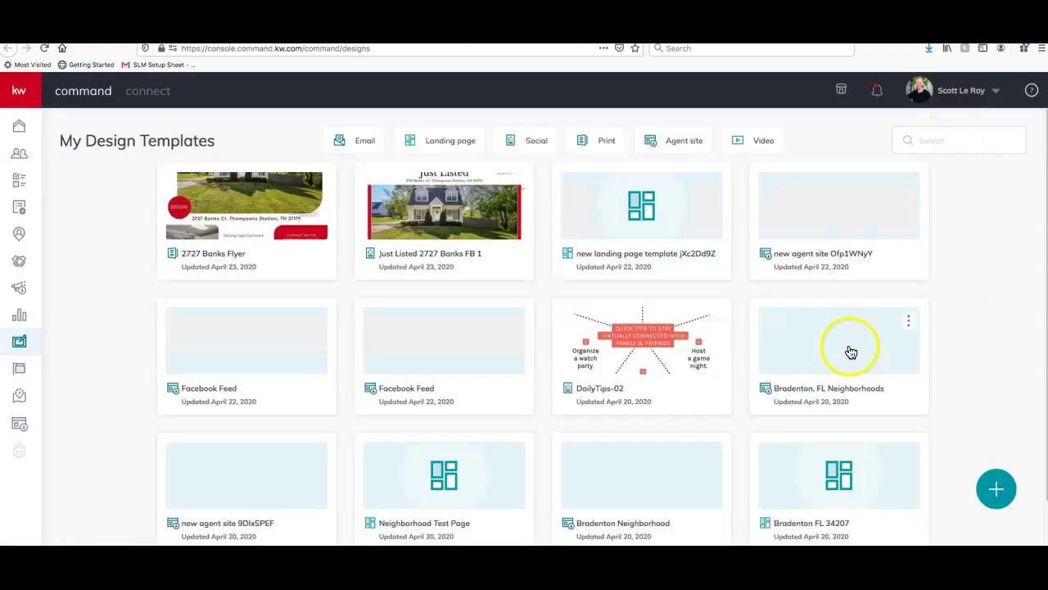
# Filter to Email designs and create a blank Email design without importing listing content
pyautogui.click(366, 145)
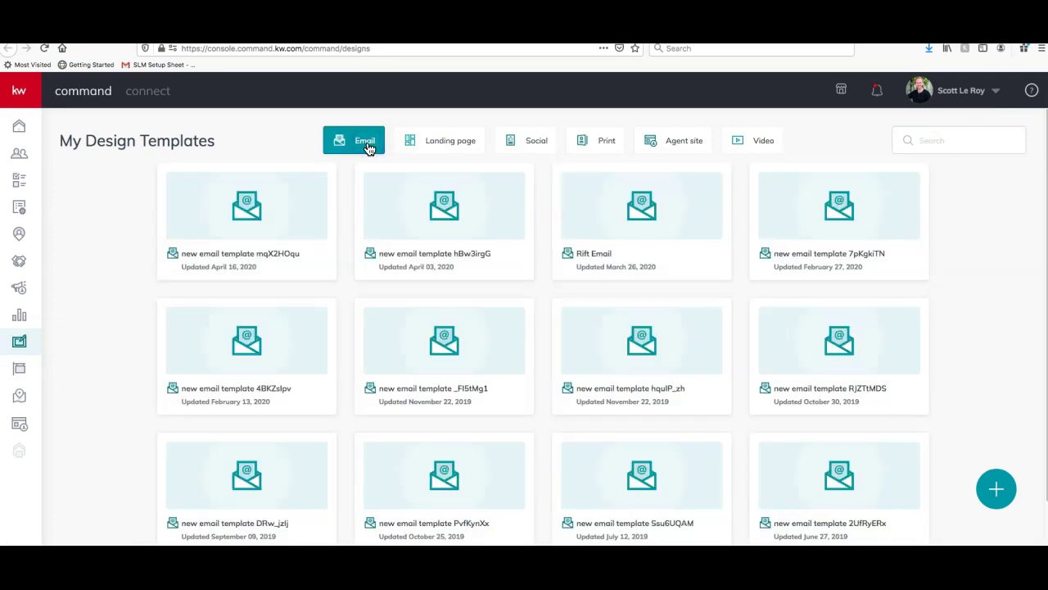
pyautogui.scroll(-2, 384, 345)
pyautogui.scroll(2, 384, 345)
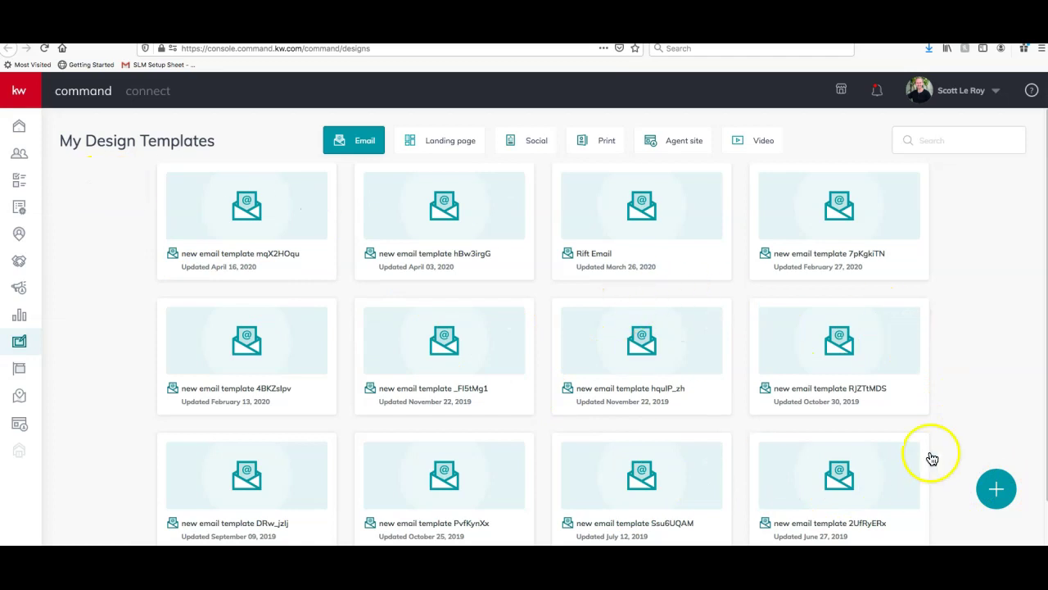
pyautogui.click(994, 488)
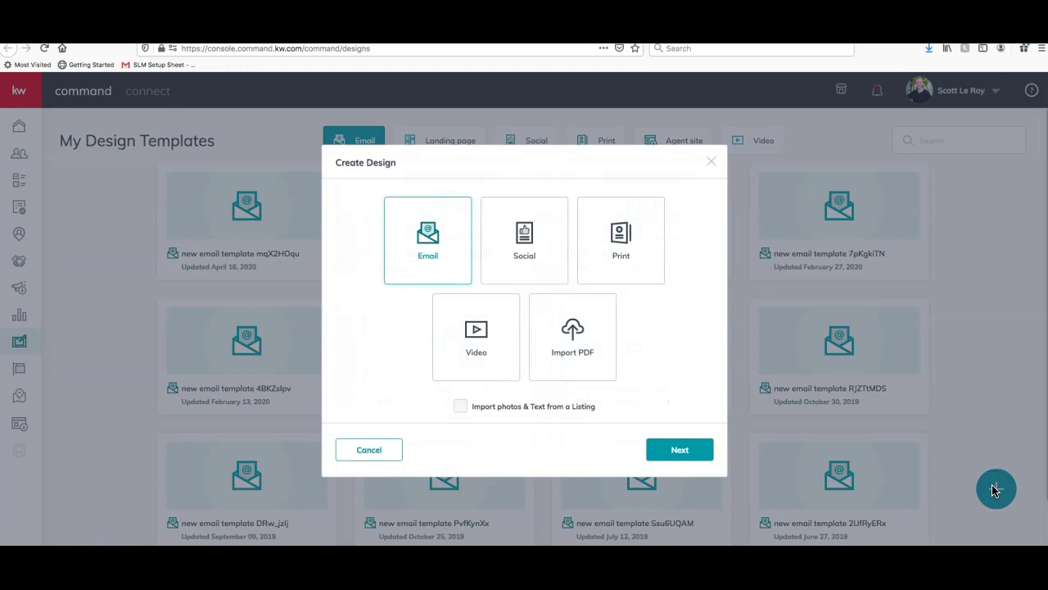
pyautogui.click(442, 241)
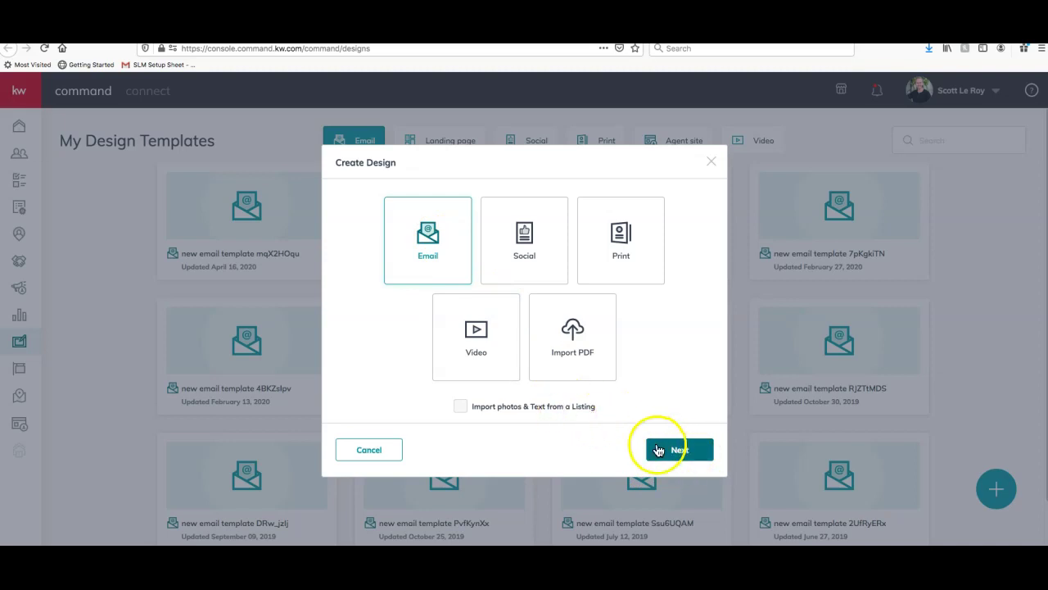
pyautogui.click(568, 406)
pyautogui.click(460, 407)
pyautogui.click(416, 260)
pyautogui.click(461, 407)
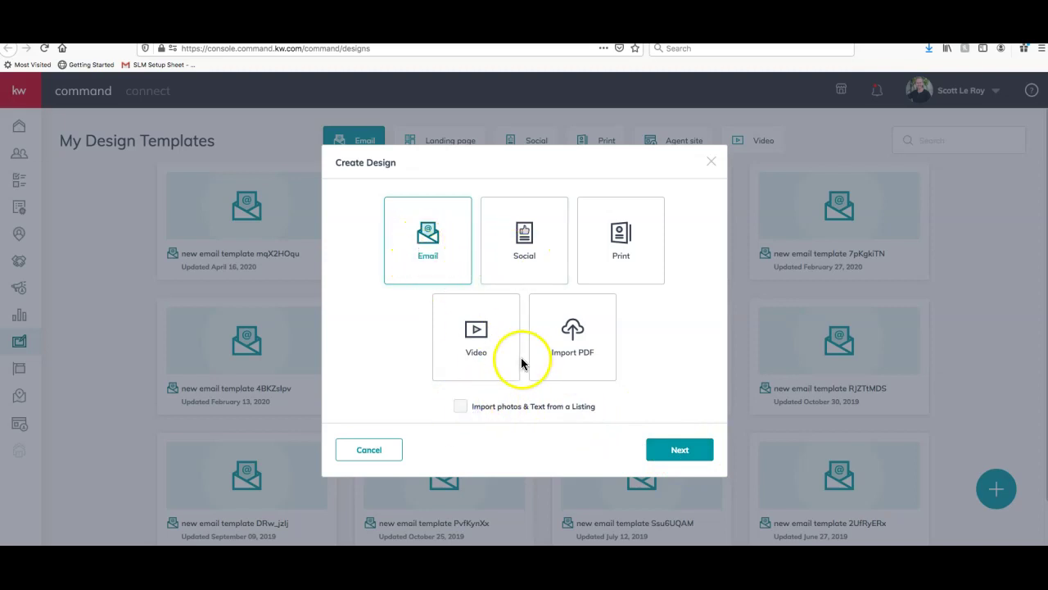
pyautogui.click(427, 239)
pyautogui.click(420, 270)
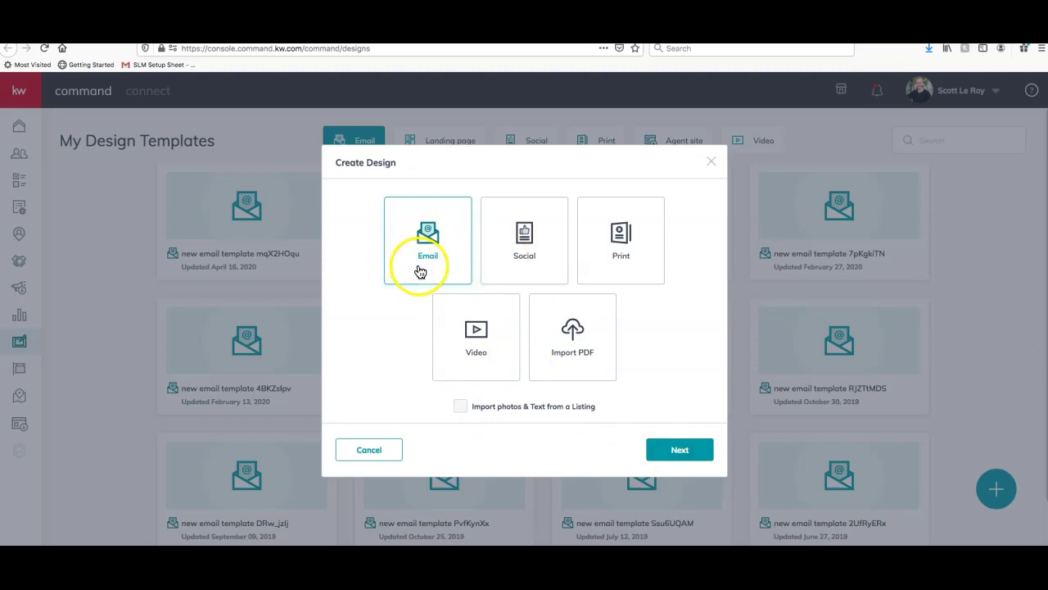
pyautogui.click(679, 449)
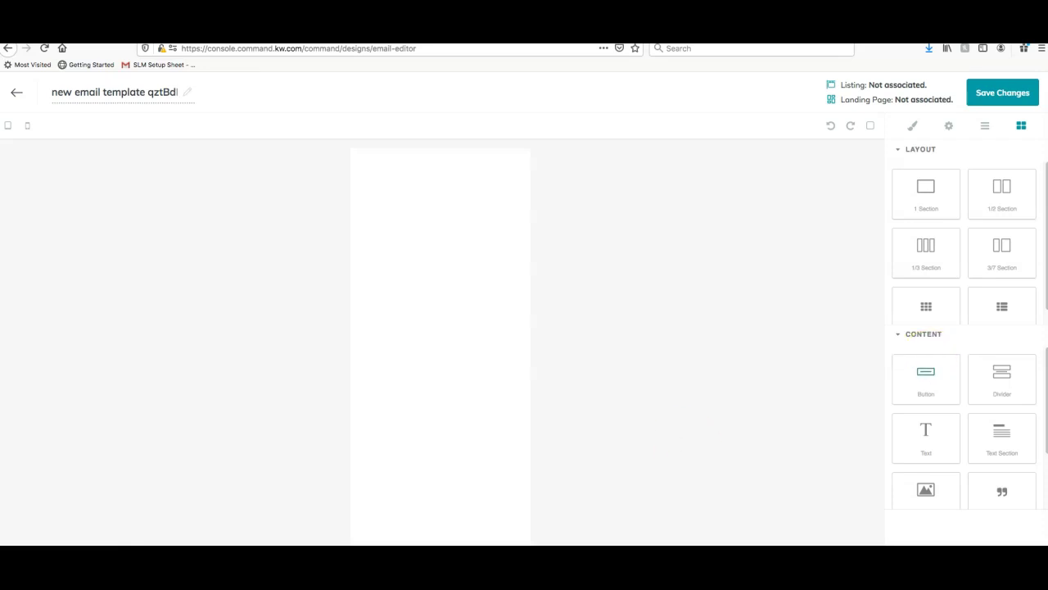
# Add a single-column section and an image block to the empty email
pyautogui.scroll(-1, 956, 307)
pyautogui.scroll(-2, 981, 356)
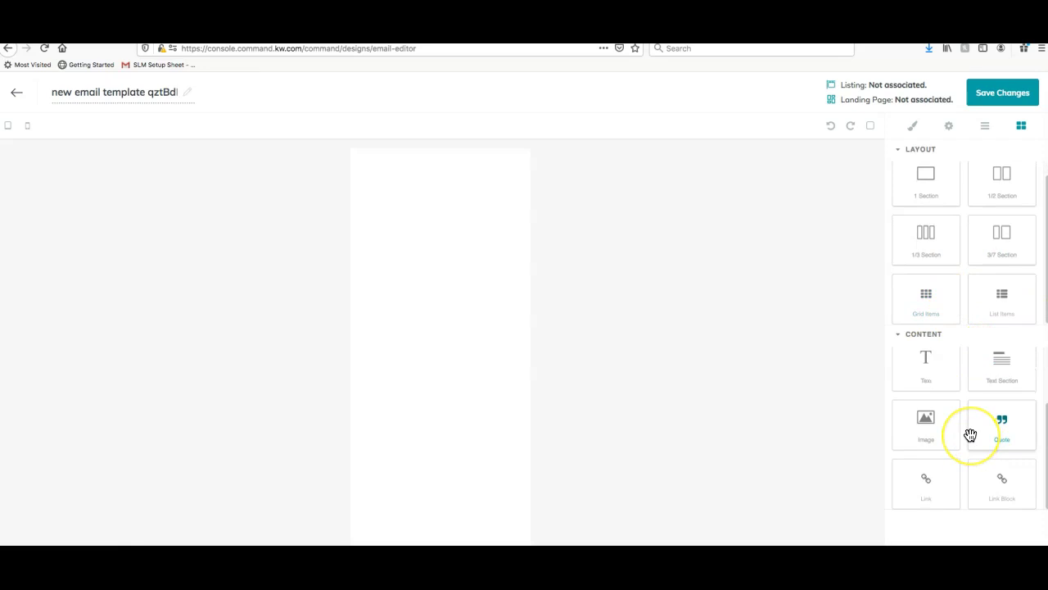
pyautogui.scroll(2, 971, 432)
pyautogui.scroll(1, 978, 309)
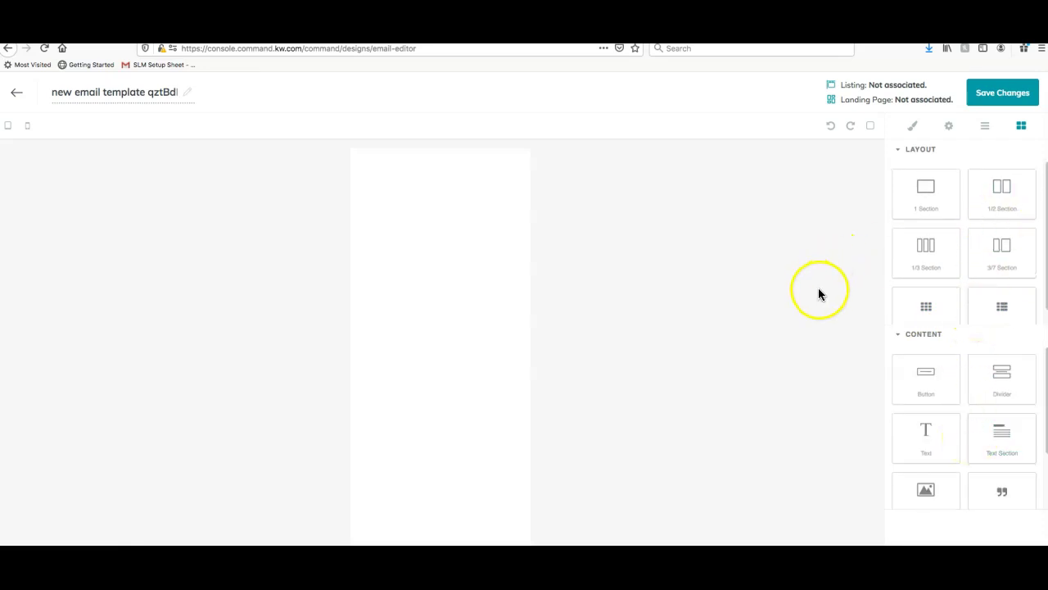
pyautogui.moveTo(936, 206); pyautogui.dragTo(472, 204)
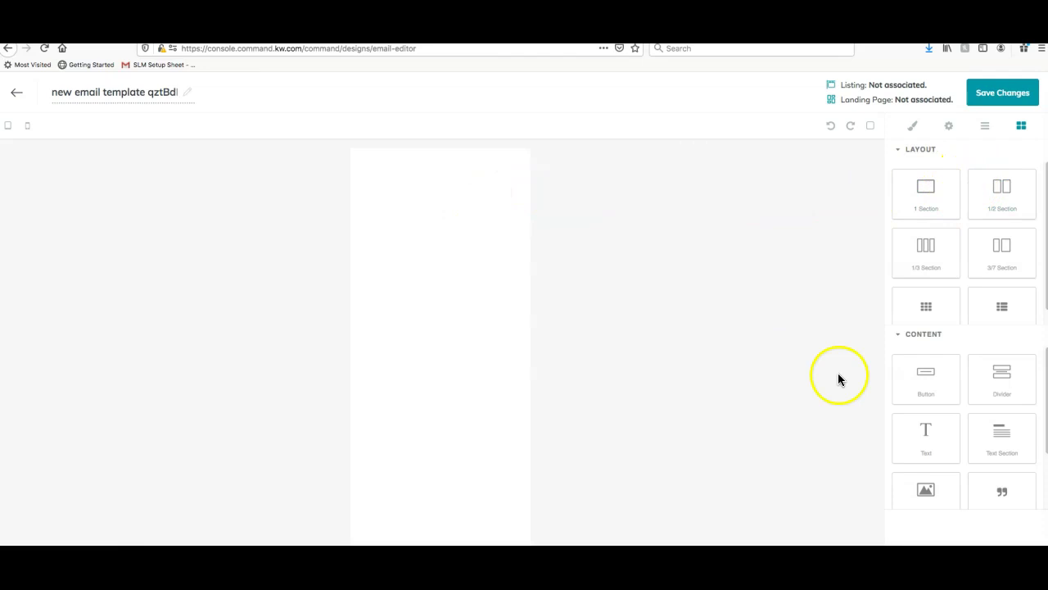
pyautogui.scroll(-1, 974, 347)
pyautogui.moveTo(926, 481); pyautogui.dragTo(455, 187)
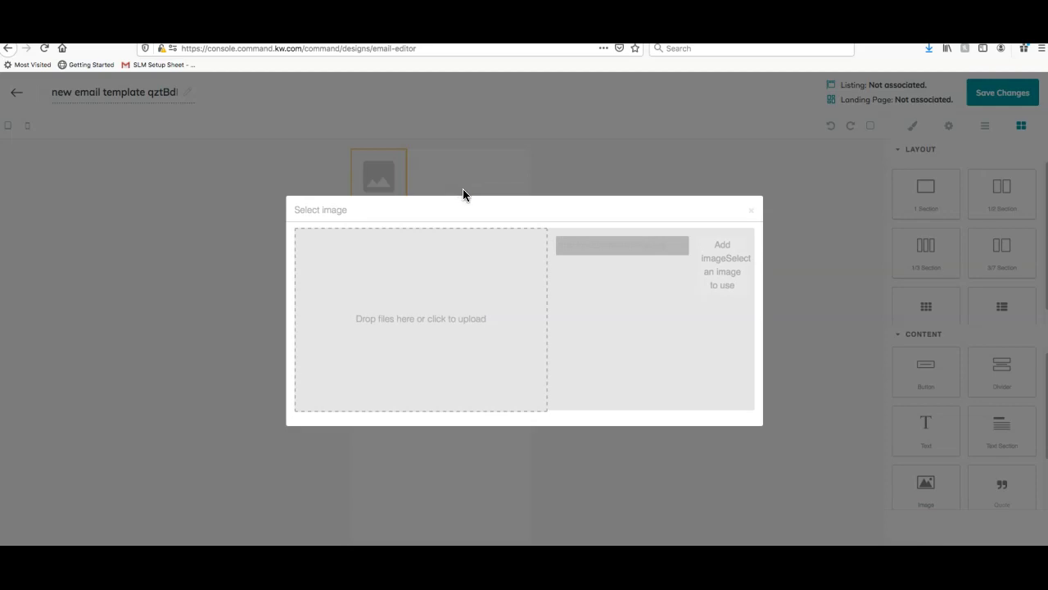
pyautogui.click(731, 262)
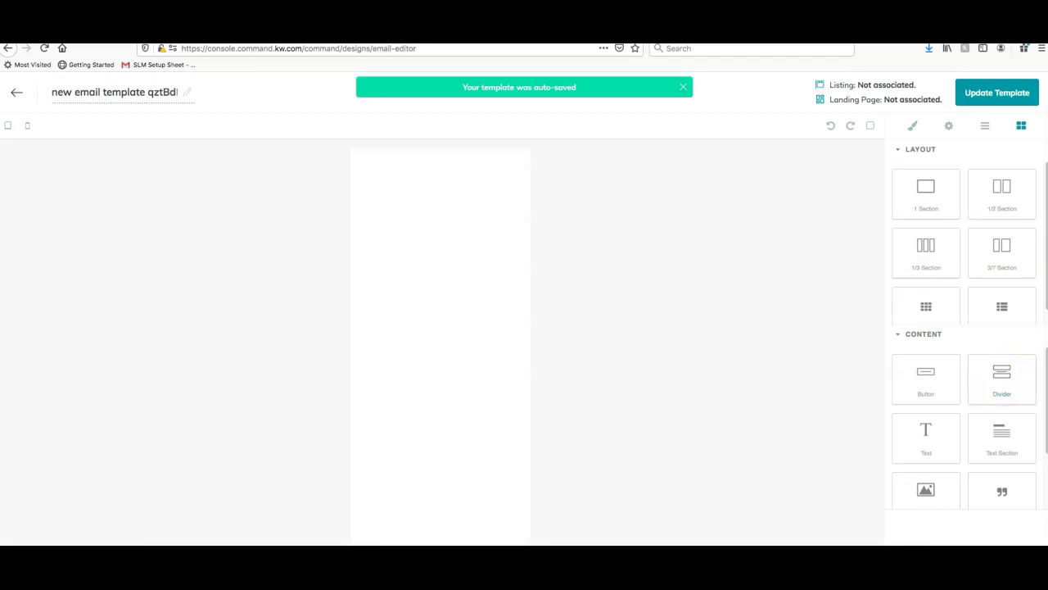
# Upload orig_boomver_1_RTC2141994-0.jpg from Downloads and insert it into the image block
pyautogui.moveTo(926, 486); pyautogui.dragTo(423, 279)
pyautogui.click(409, 318)
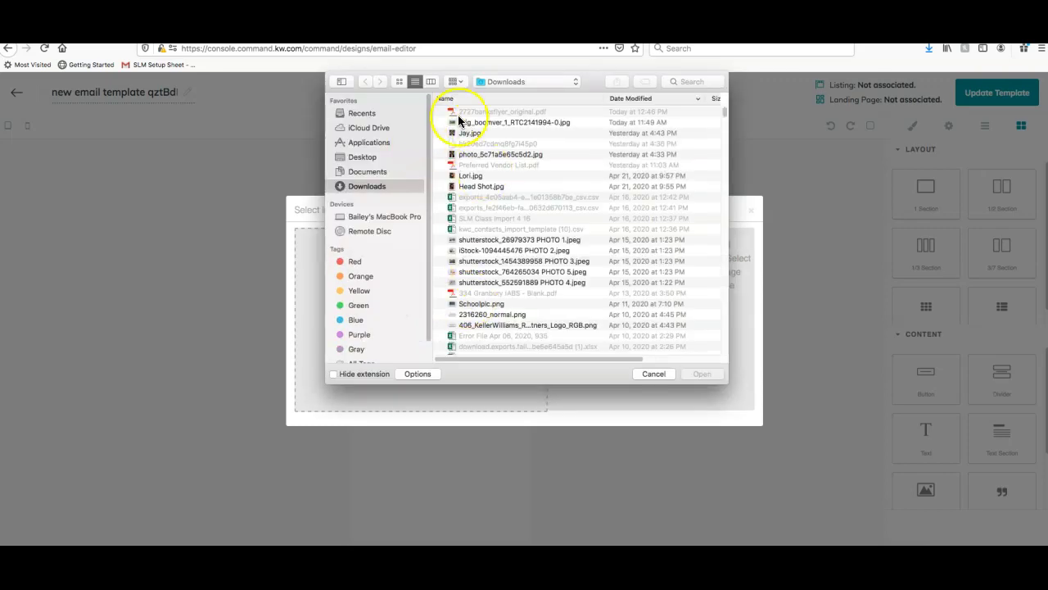
pyautogui.click(486, 133)
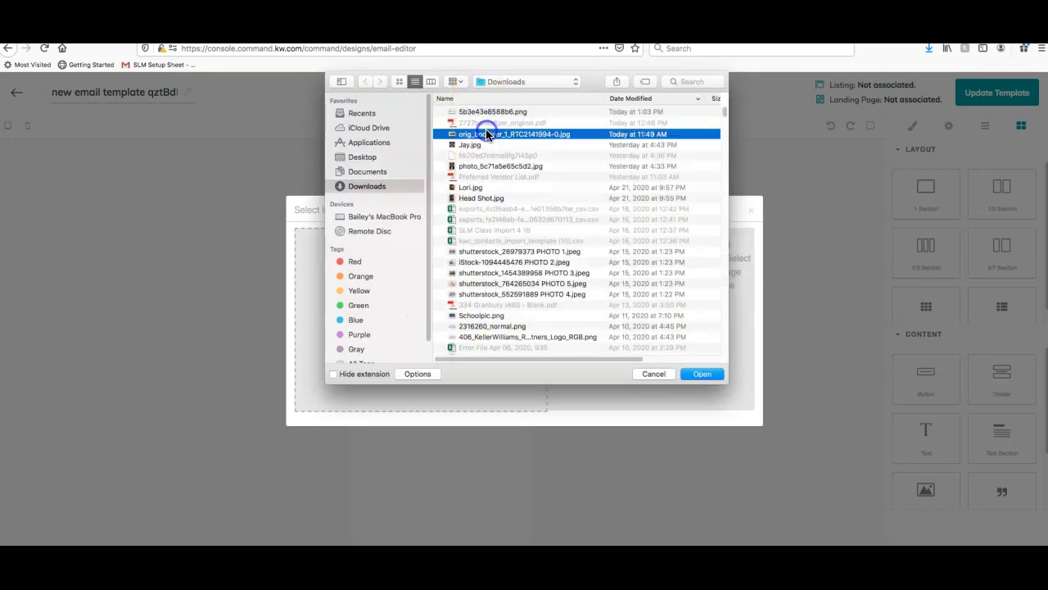
pyautogui.click(701, 373)
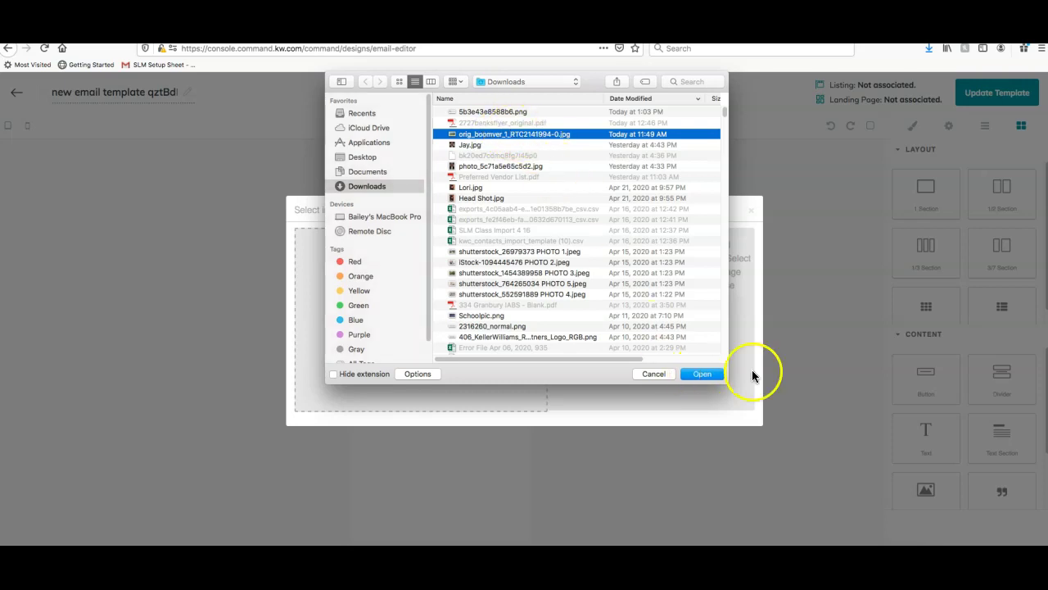
pyautogui.click(595, 330)
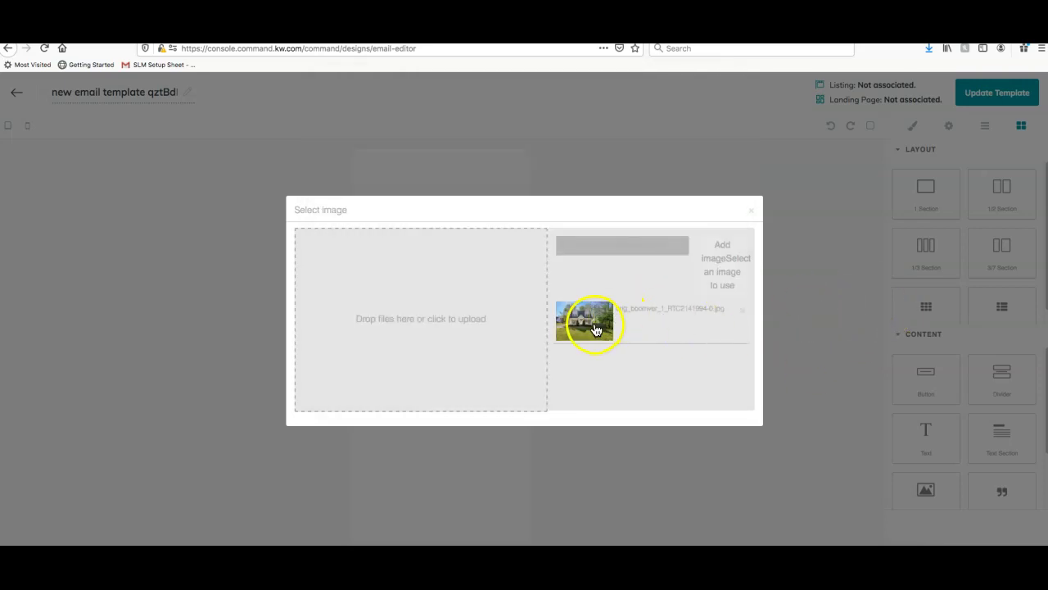
pyautogui.click(755, 212)
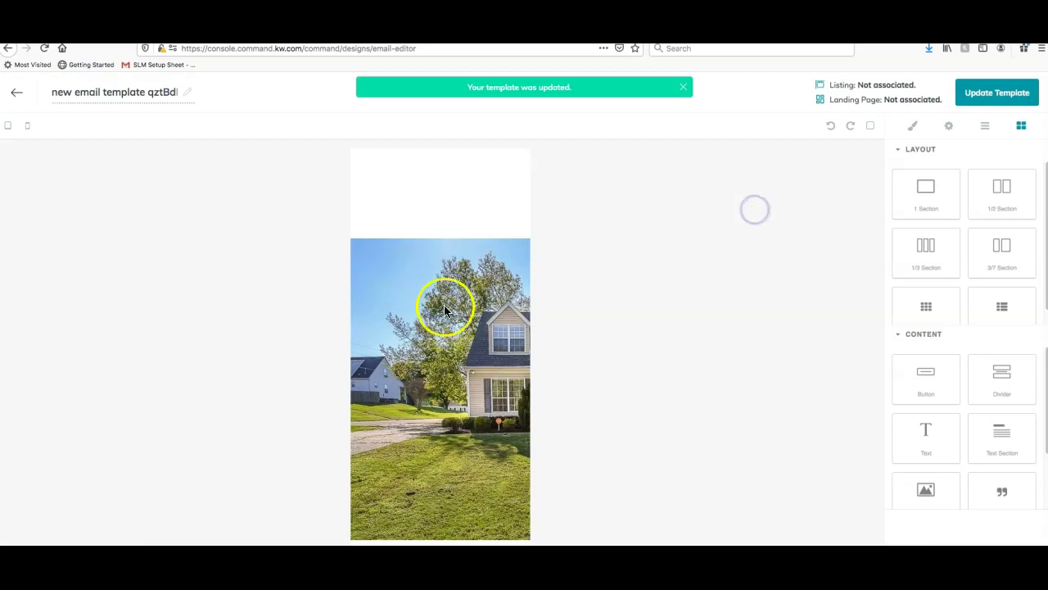
pyautogui.click(433, 253)
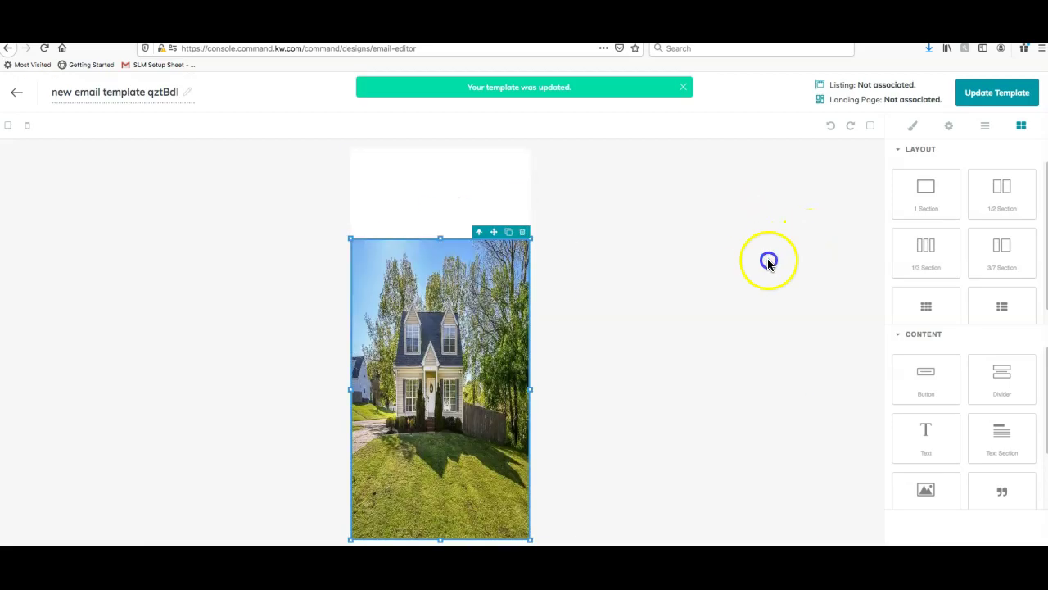
# Shrink the house photo by dragging its bottom-right corner handle inward
pyautogui.moveTo(528, 512); pyautogui.dragTo(494, 456)
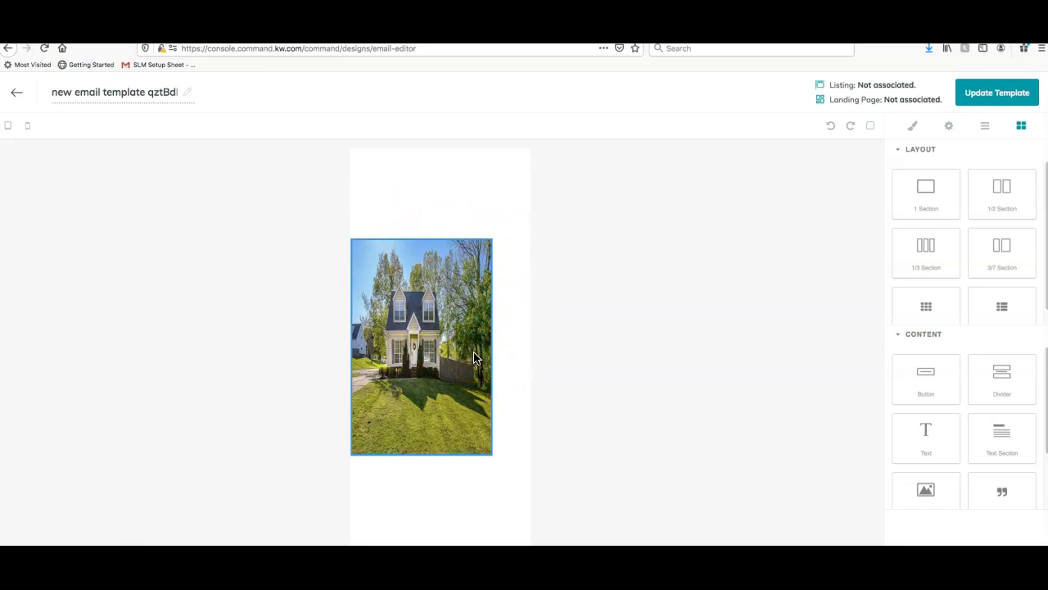
pyautogui.scroll(-1, 906, 290)
pyautogui.scroll(-2, 956, 361)
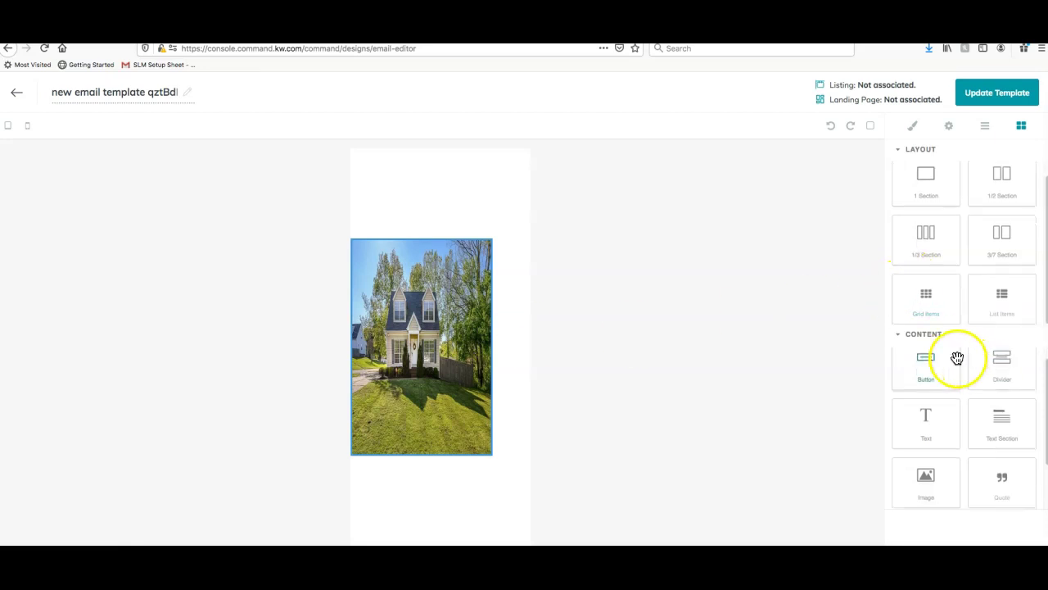
pyautogui.scroll(2, 956, 364)
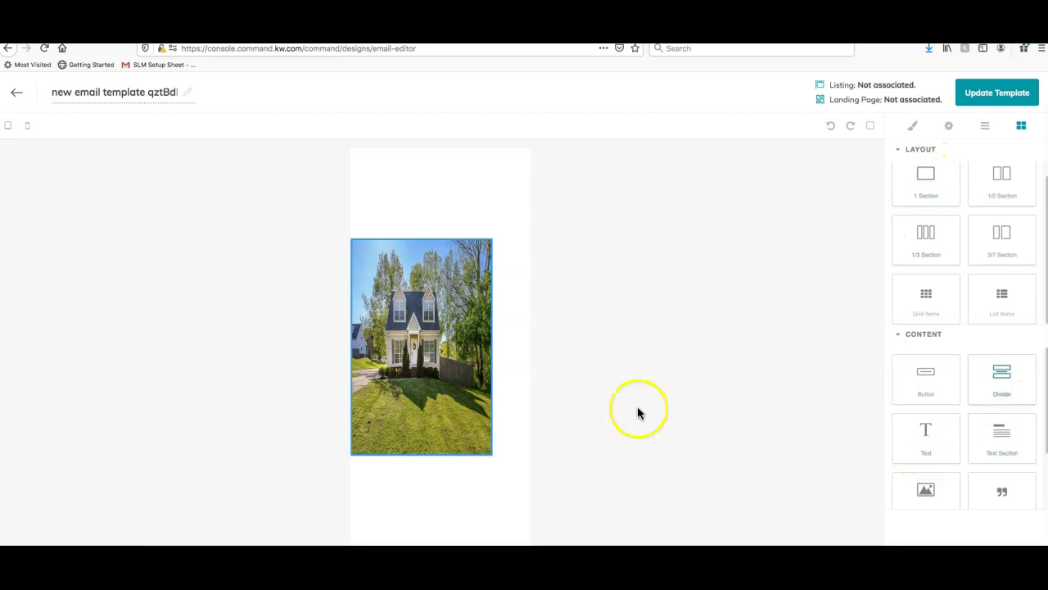
pyautogui.scroll(-2, 925, 445)
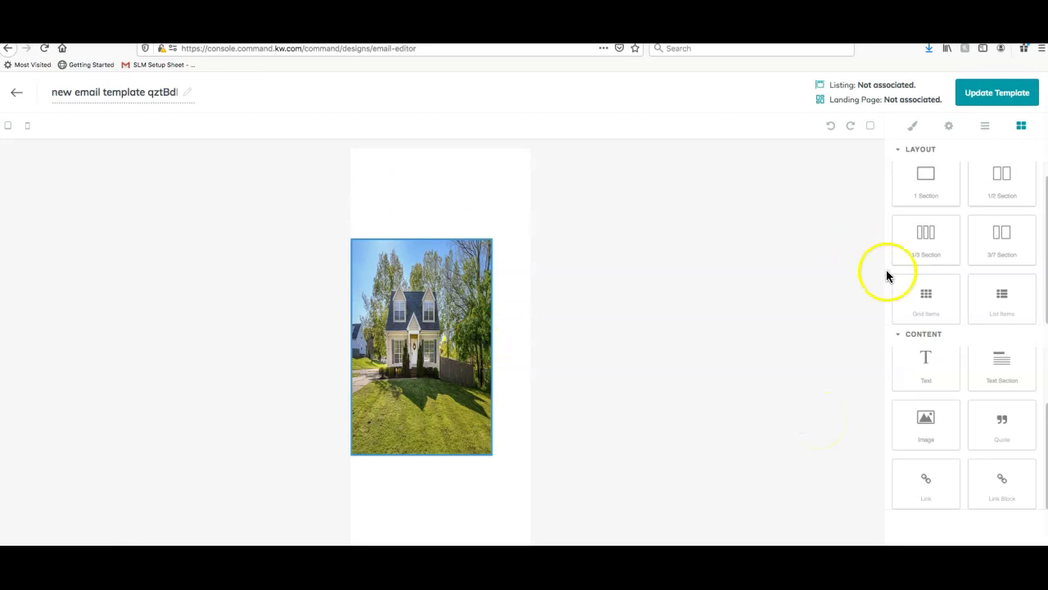
pyautogui.scroll(1, 987, 271)
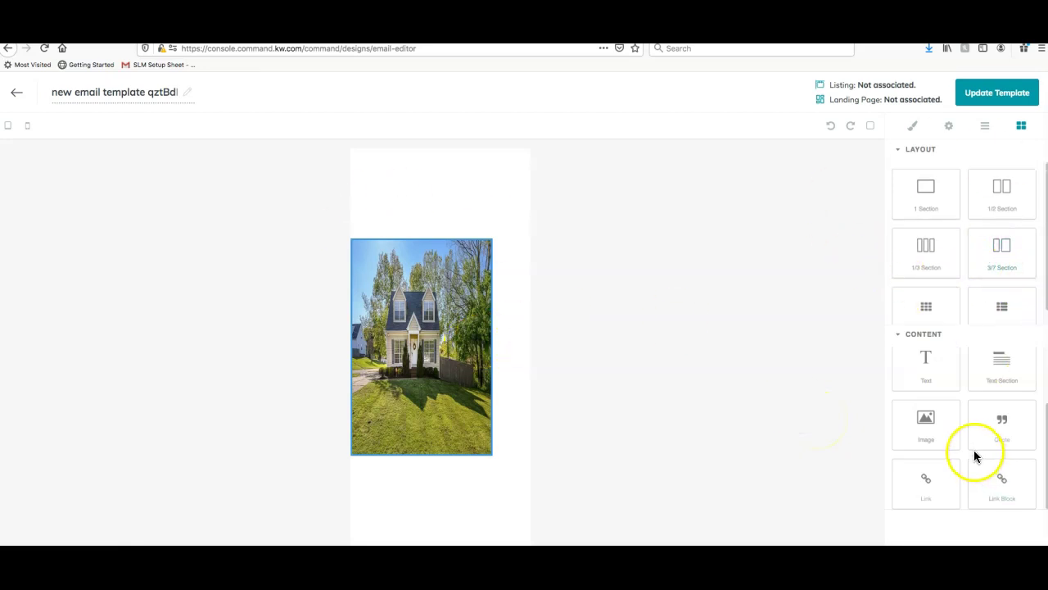
pyautogui.scroll(2, 975, 456)
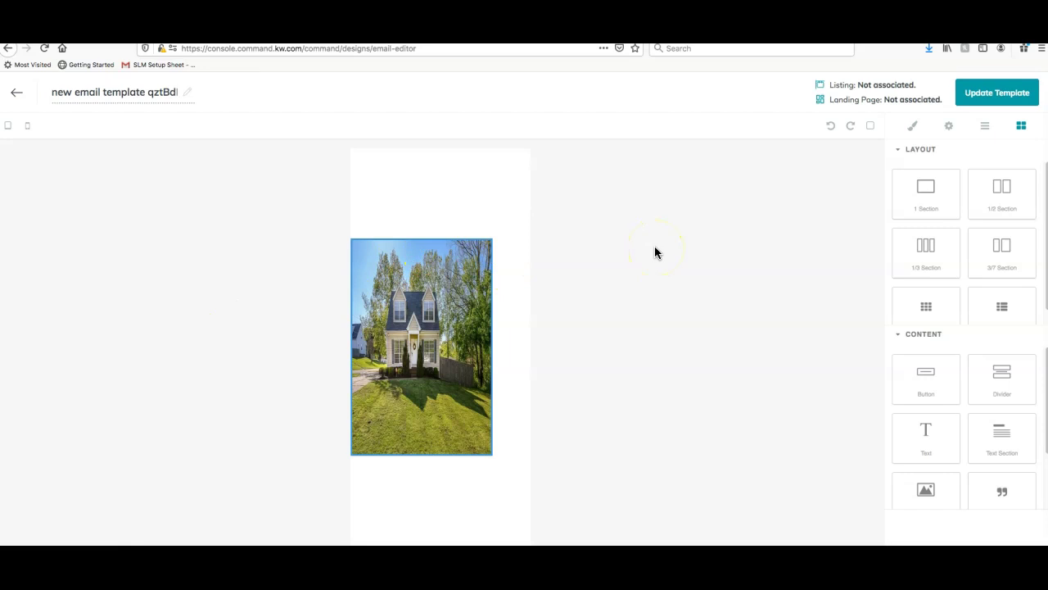
# Update the template to save it and exit the editor
pyautogui.click(315, 290)
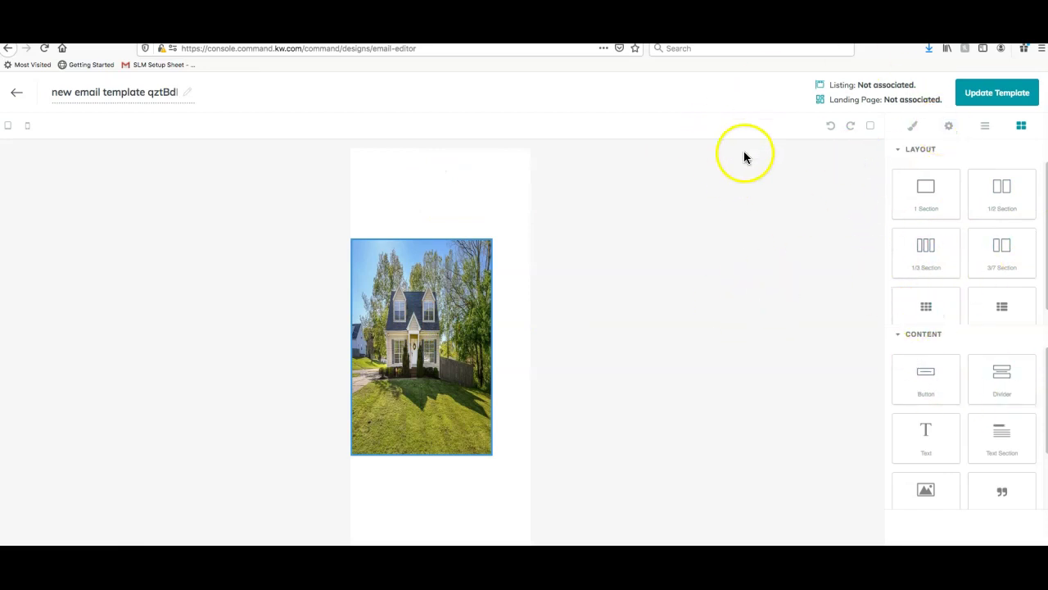
pyautogui.click(1016, 97)
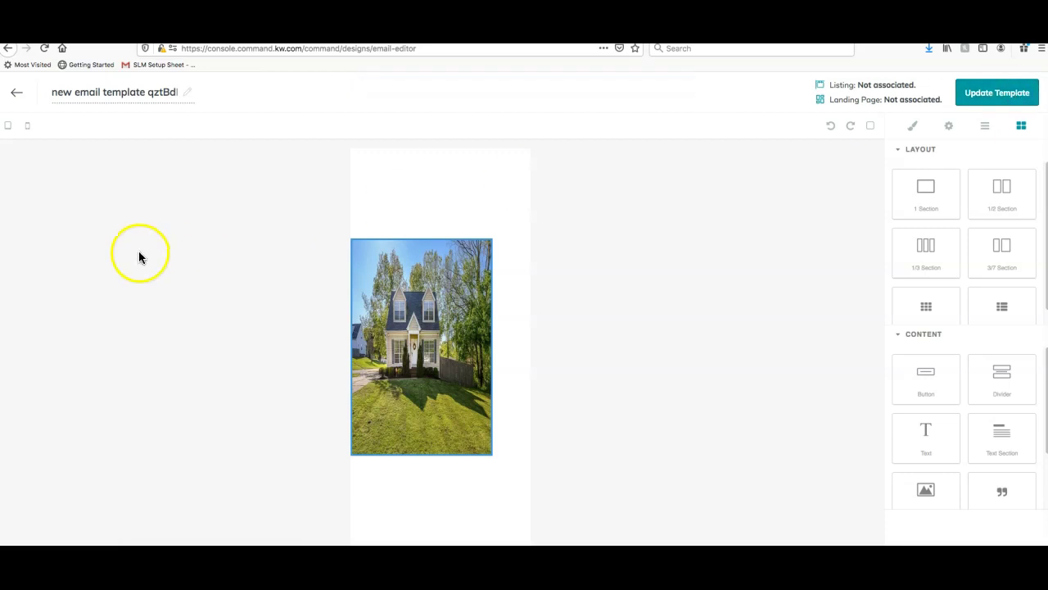
pyautogui.click(16, 95)
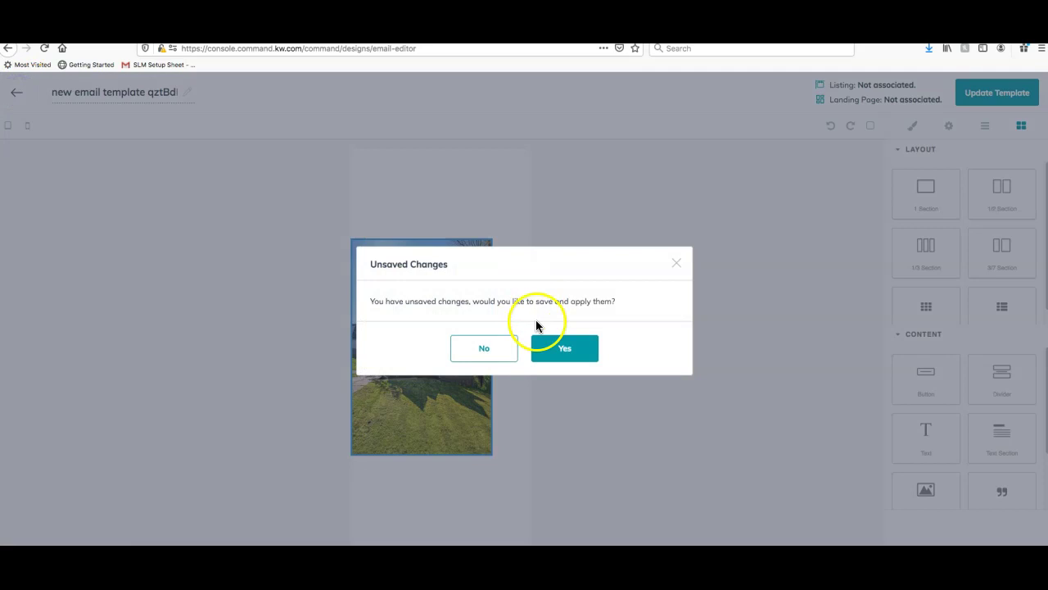
# Confirm leaving the editor, preview a saved template, then close the template picker unchosen
pyautogui.click(565, 351)
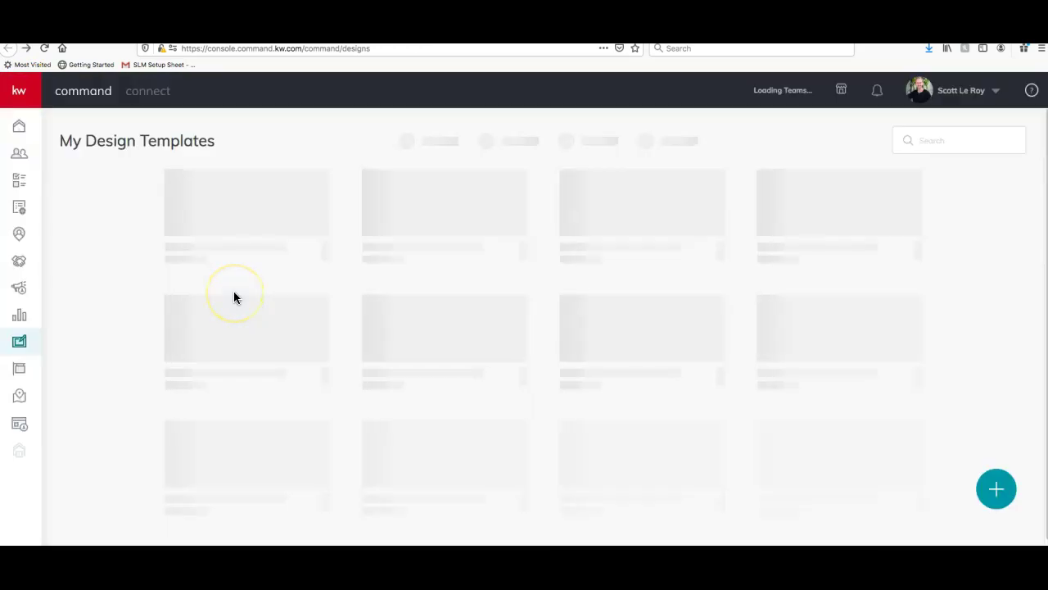
pyautogui.click(260, 221)
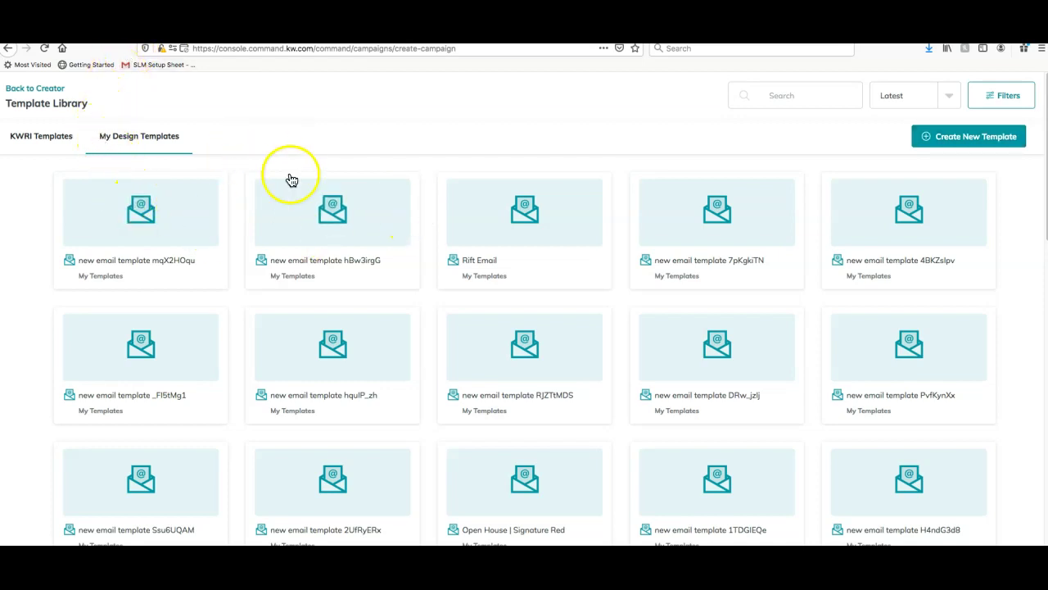
pyautogui.click(164, 219)
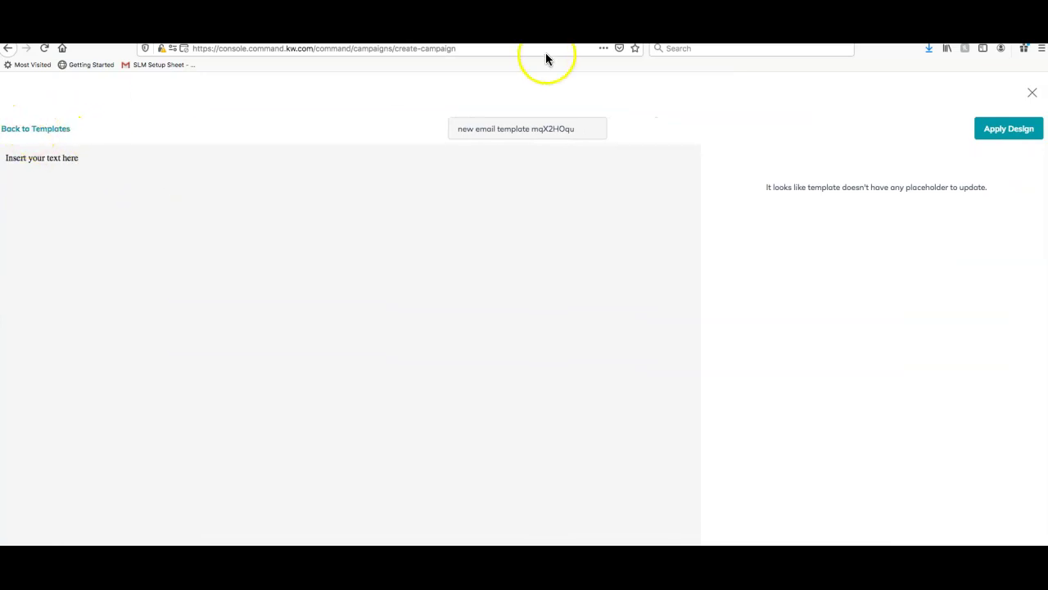
pyautogui.click(36, 138)
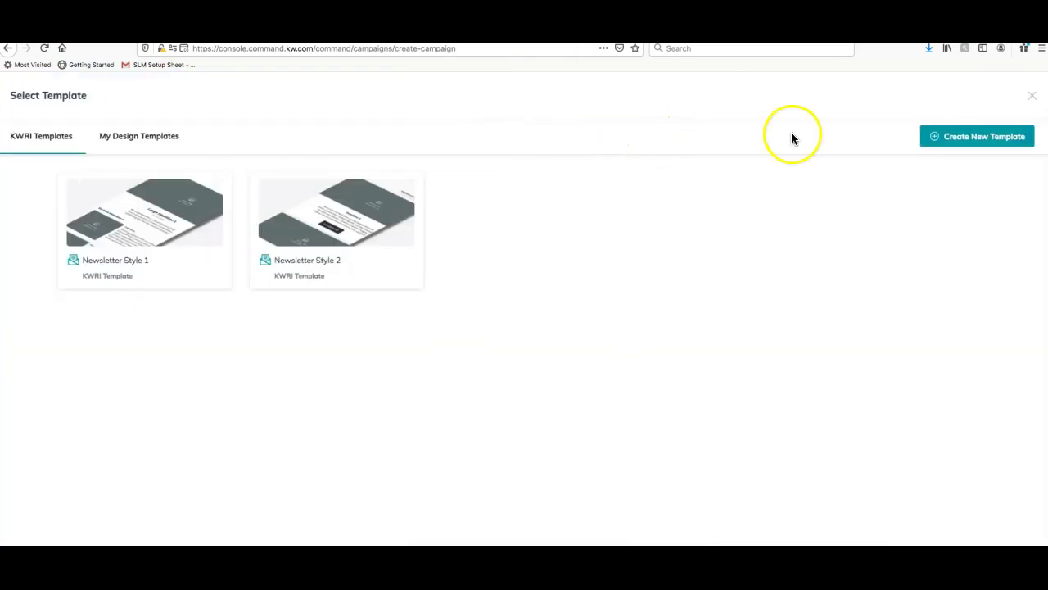
pyautogui.click(1032, 96)
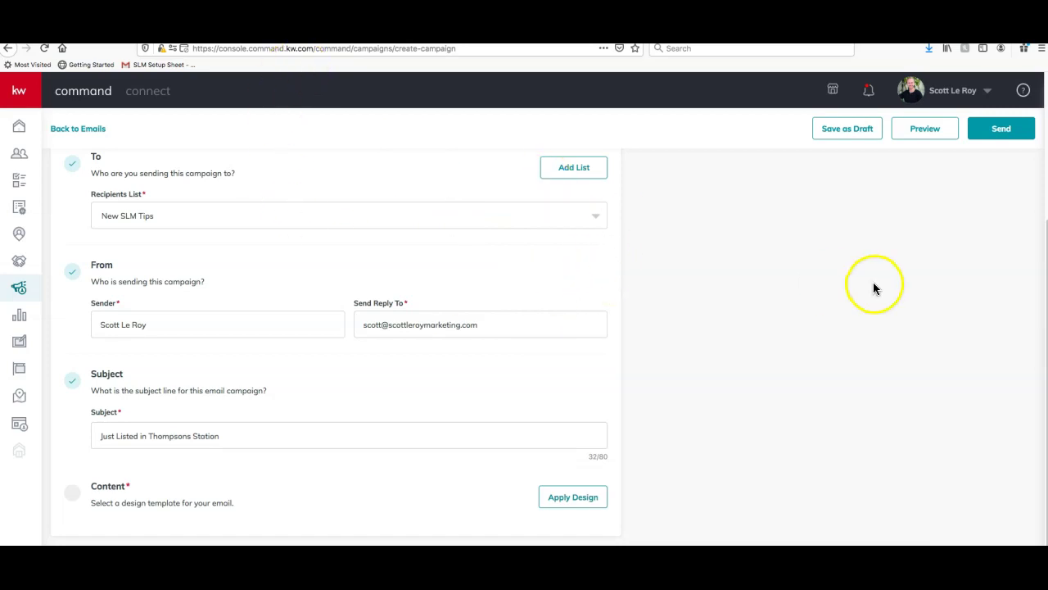
pyautogui.scroll(5, 874, 283)
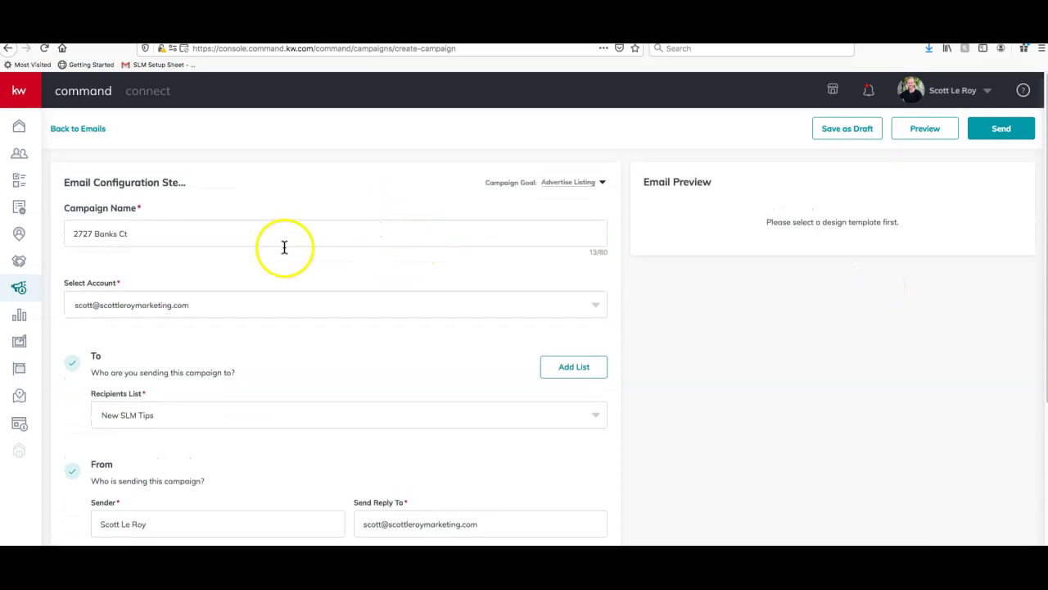
pyautogui.scroll(-3, 281, 276)
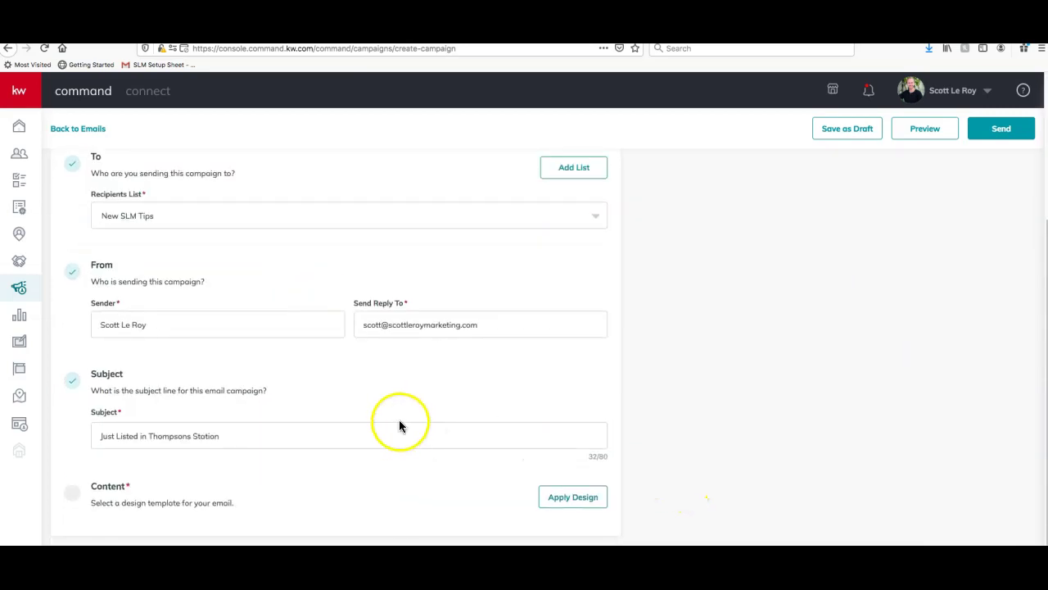
pyautogui.scroll(3, 399, 425)
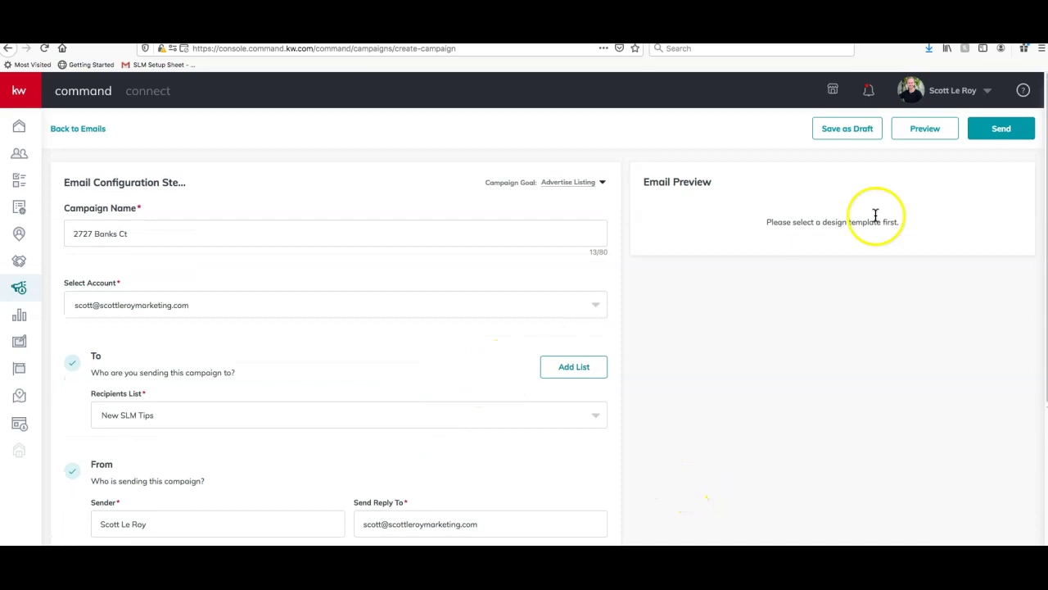
pyautogui.scroll(-3, 503, 276)
pyautogui.click(567, 507)
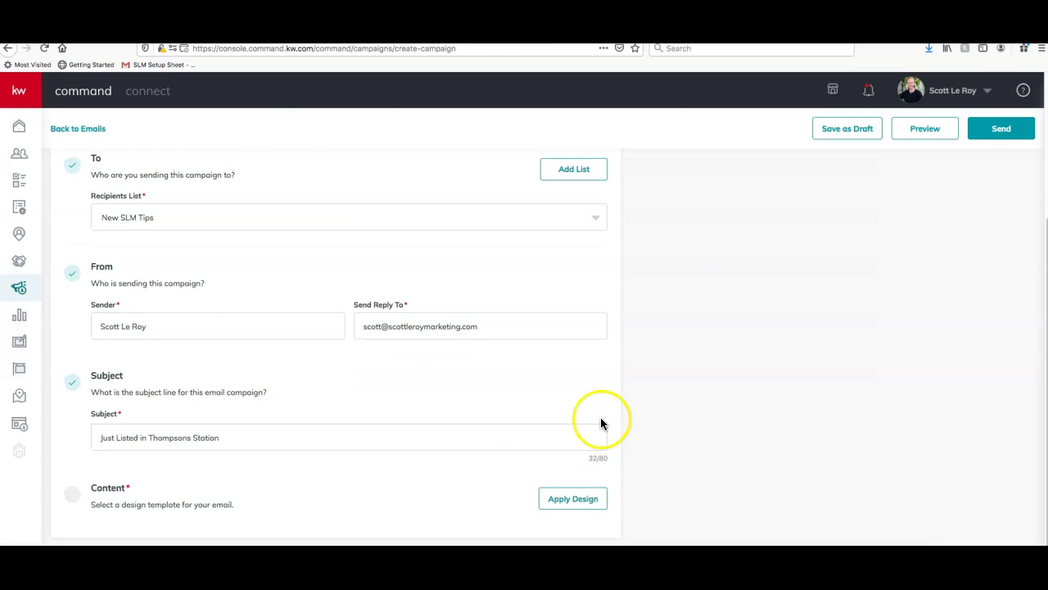
pyautogui.scroll(3, 600, 417)
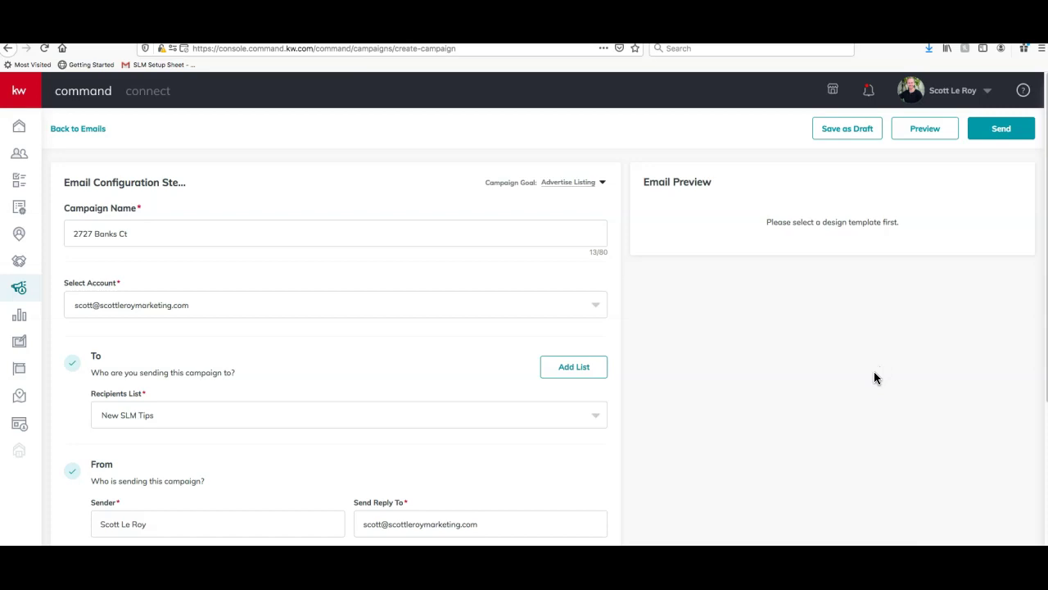
pyautogui.click(848, 131)
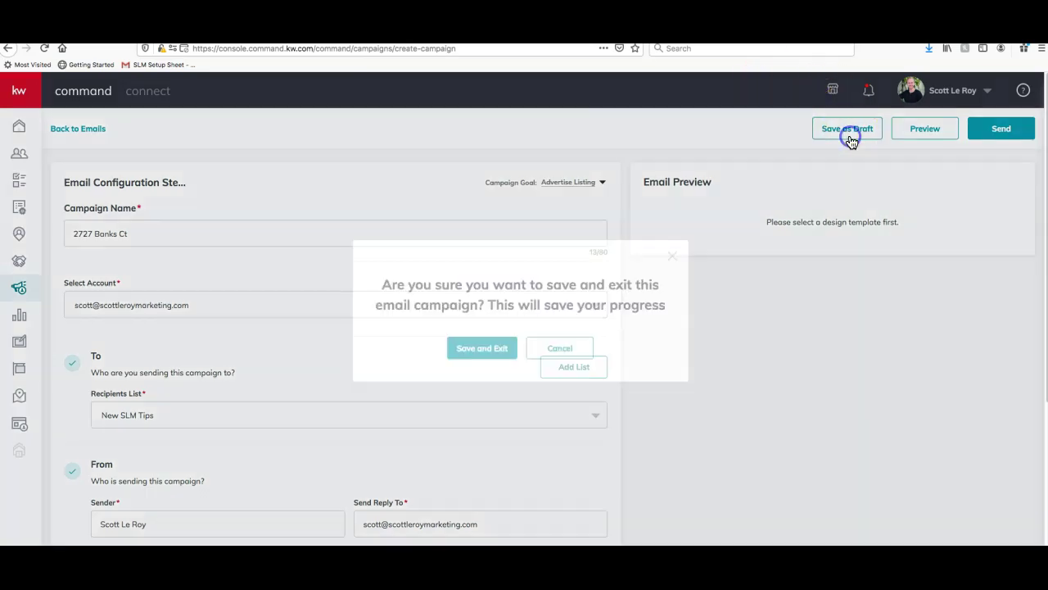
# Confirm Save and Exit for the draft, then switch to the Scott Le Roy Marketing site
pyautogui.click(491, 353)
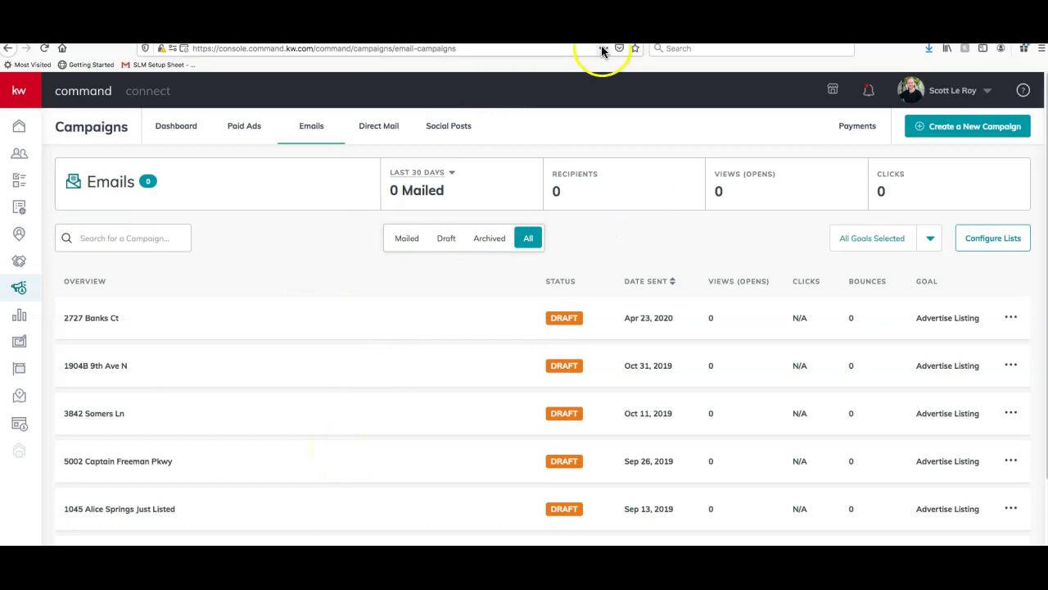
pyautogui.click(446, 26)
pyautogui.scroll(-20, 402, 307)
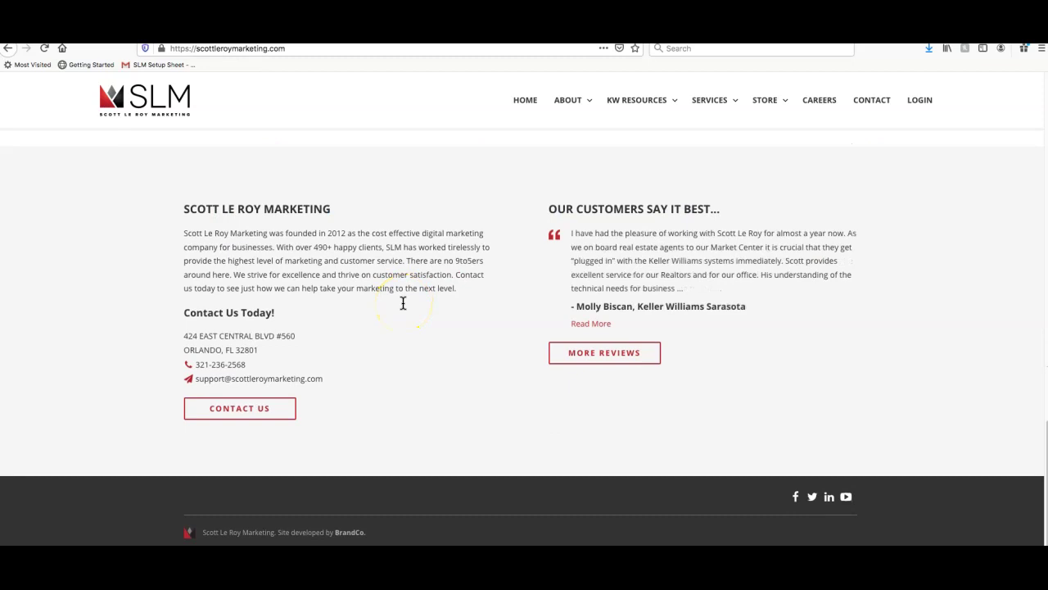
# Select the support e-mail address under Contact Us Today in the site footer
pyautogui.moveTo(321, 385); pyautogui.dragTo(205, 384)
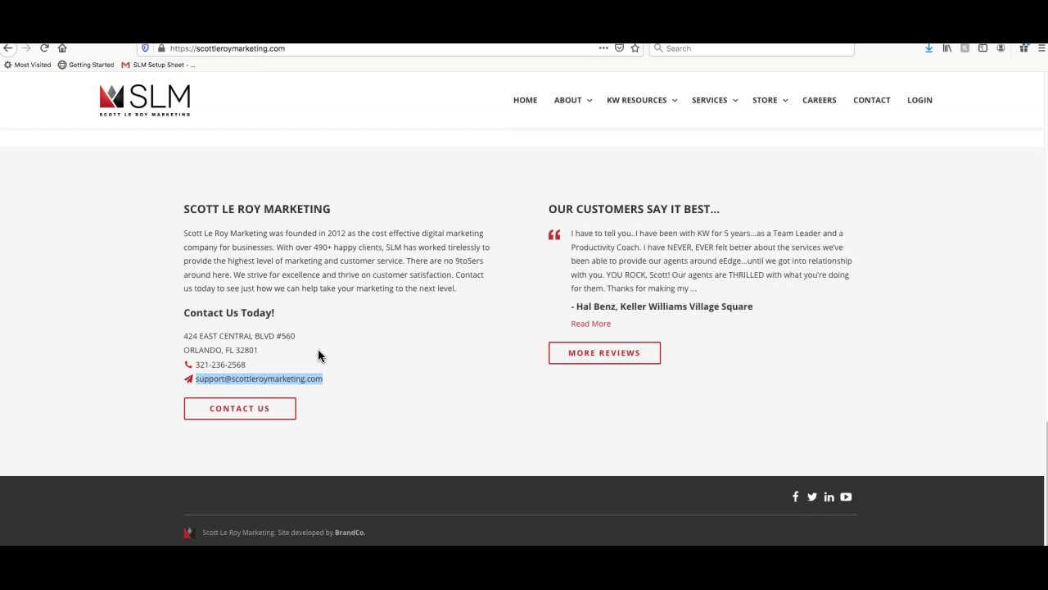
pyautogui.click(600, 390)
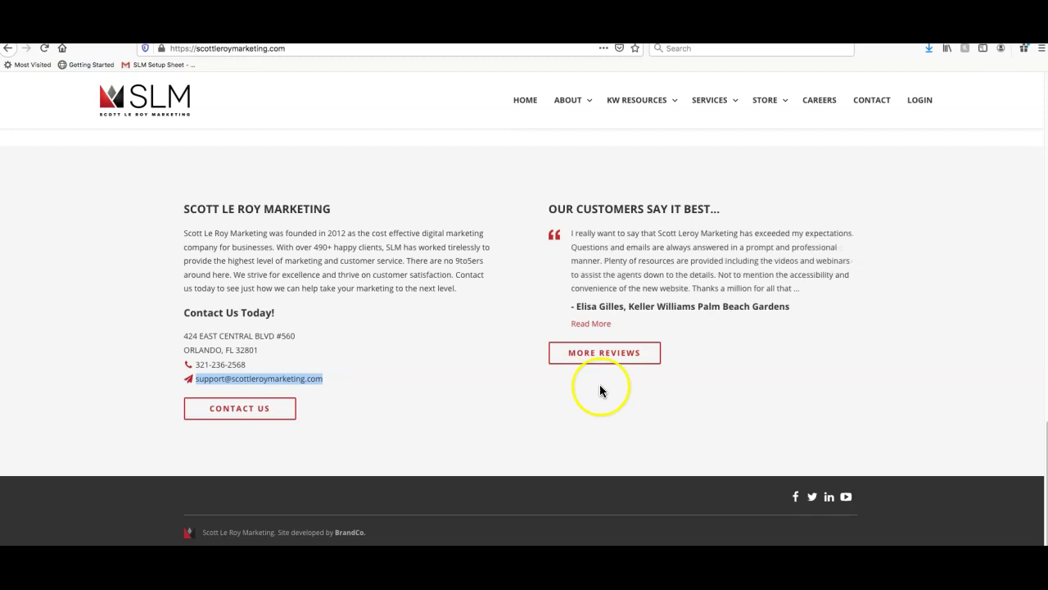